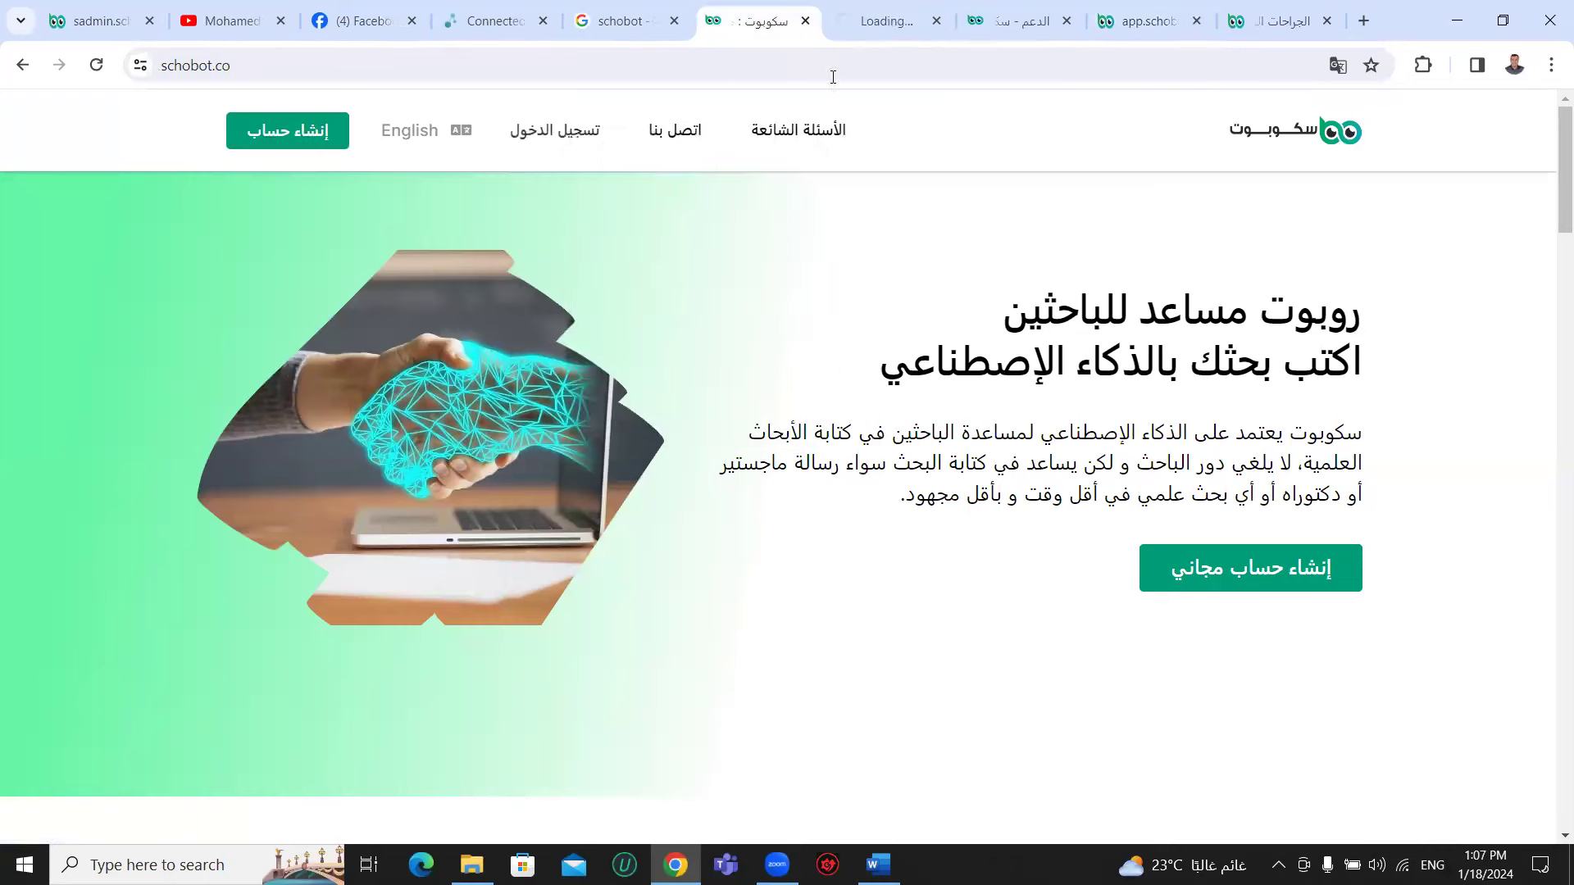
- Close the duplicate Robotic Surgery research tab and sign out of the account from the remaining research tab
click(897, 18)
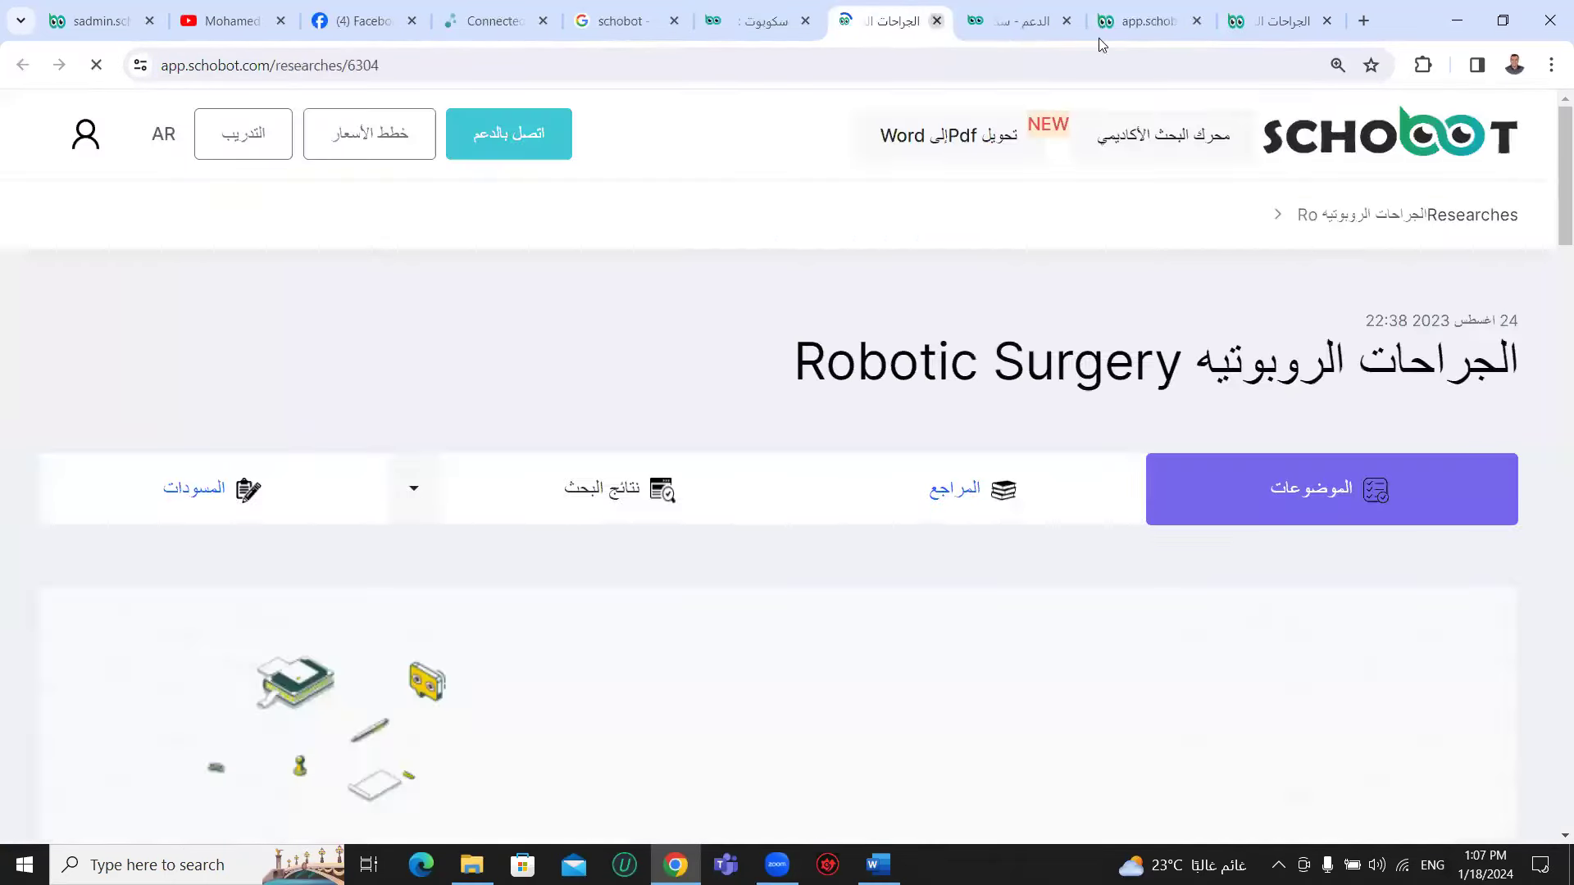
click(937, 22)
click(1168, 20)
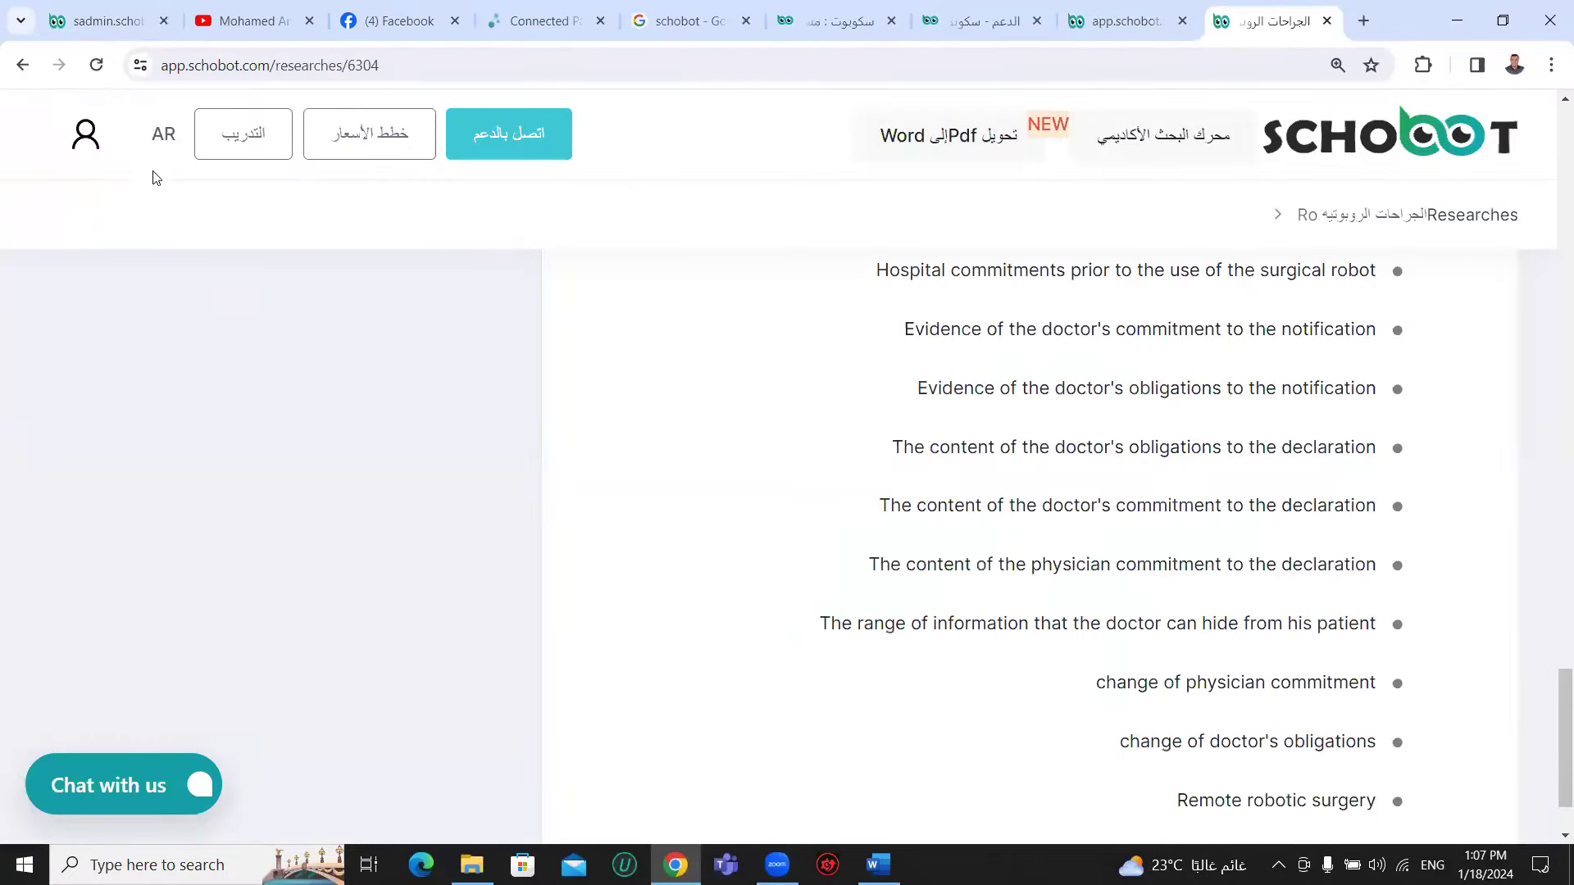
click(79, 158)
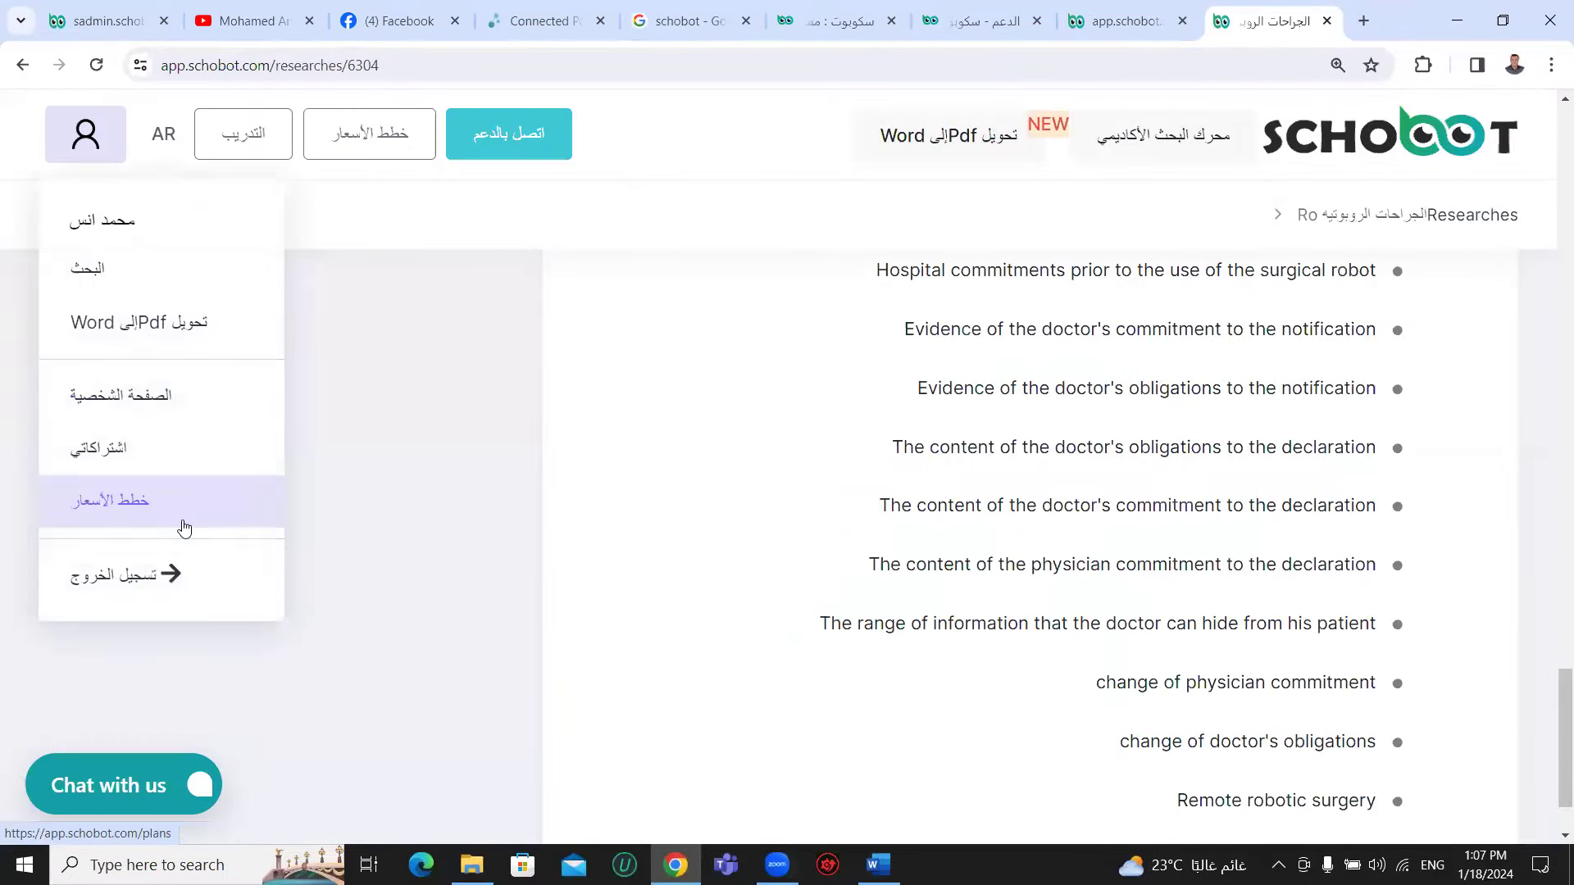
click(180, 571)
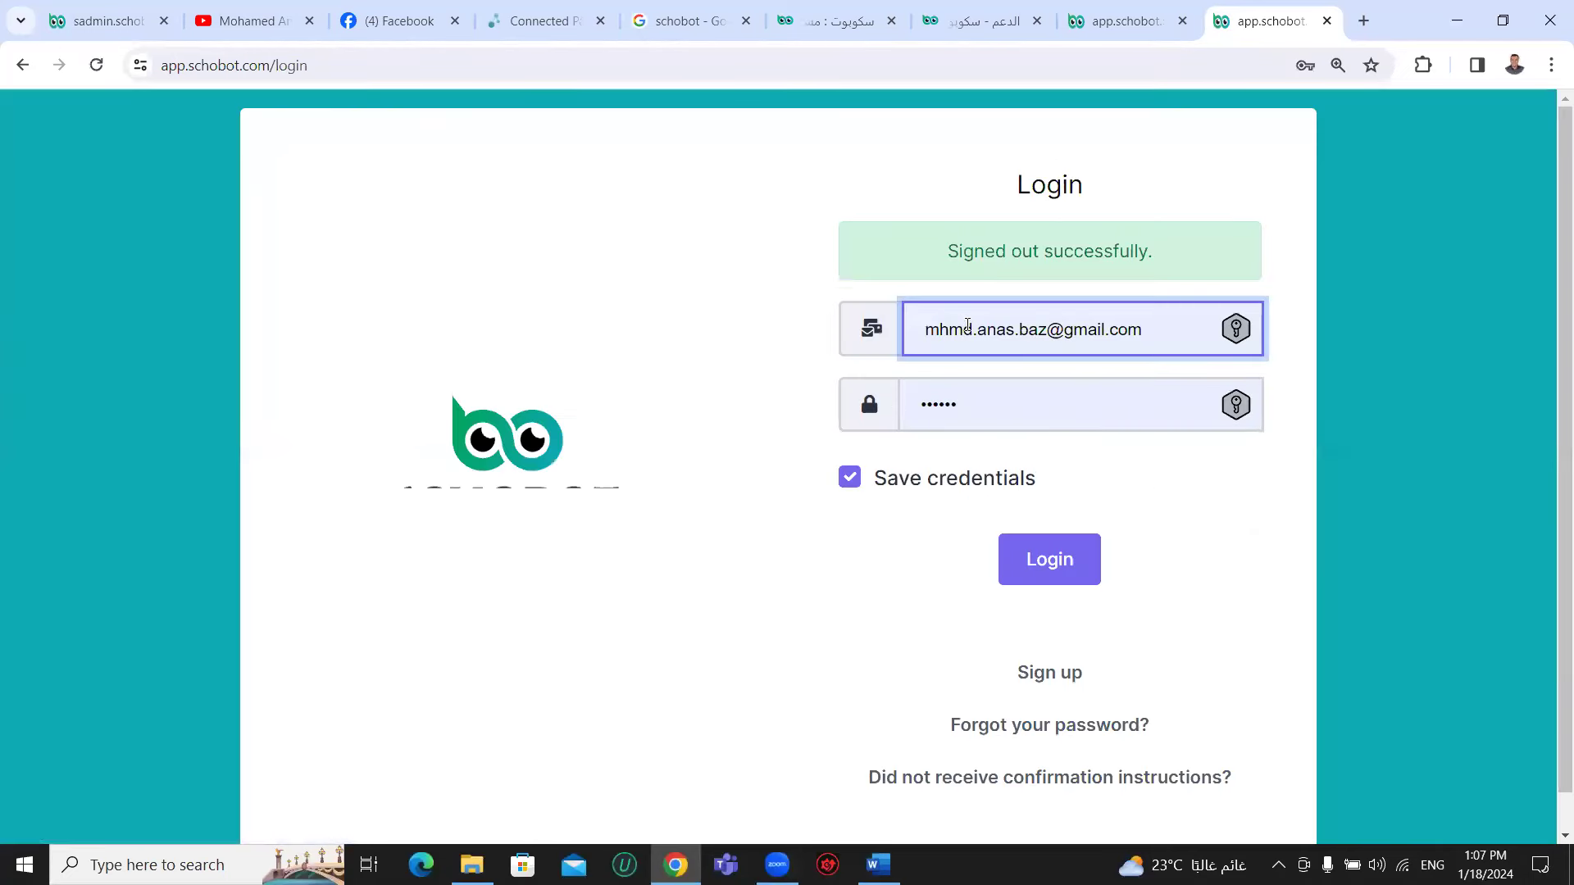
- Log back in with the saved account e-mail and password
triple_click(959, 333)
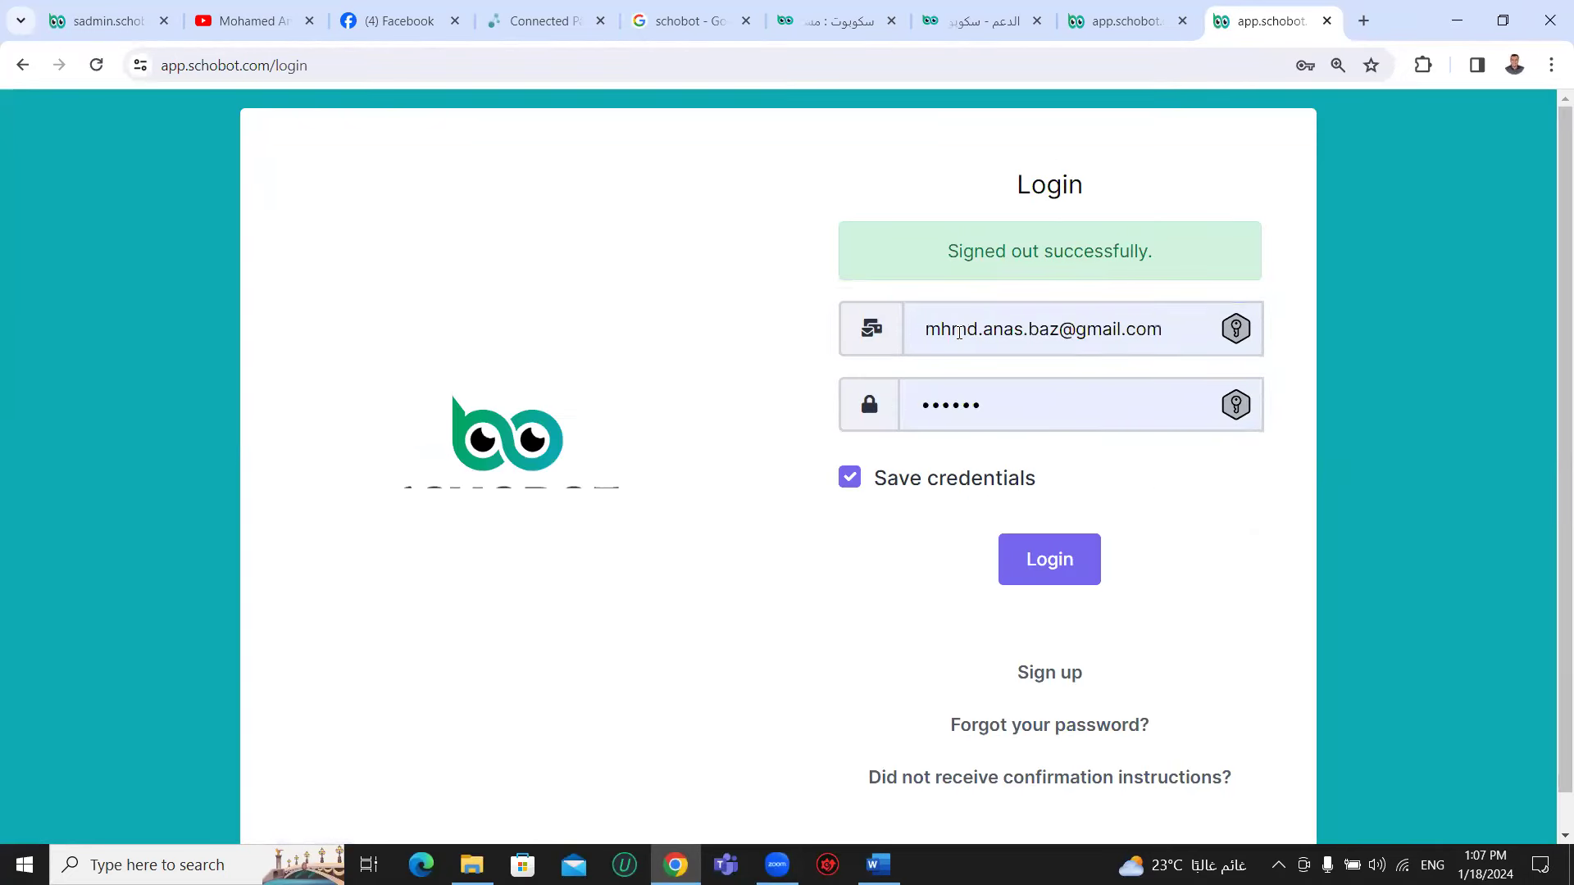
click(669, 341)
click(943, 412)
click(703, 260)
click(1048, 566)
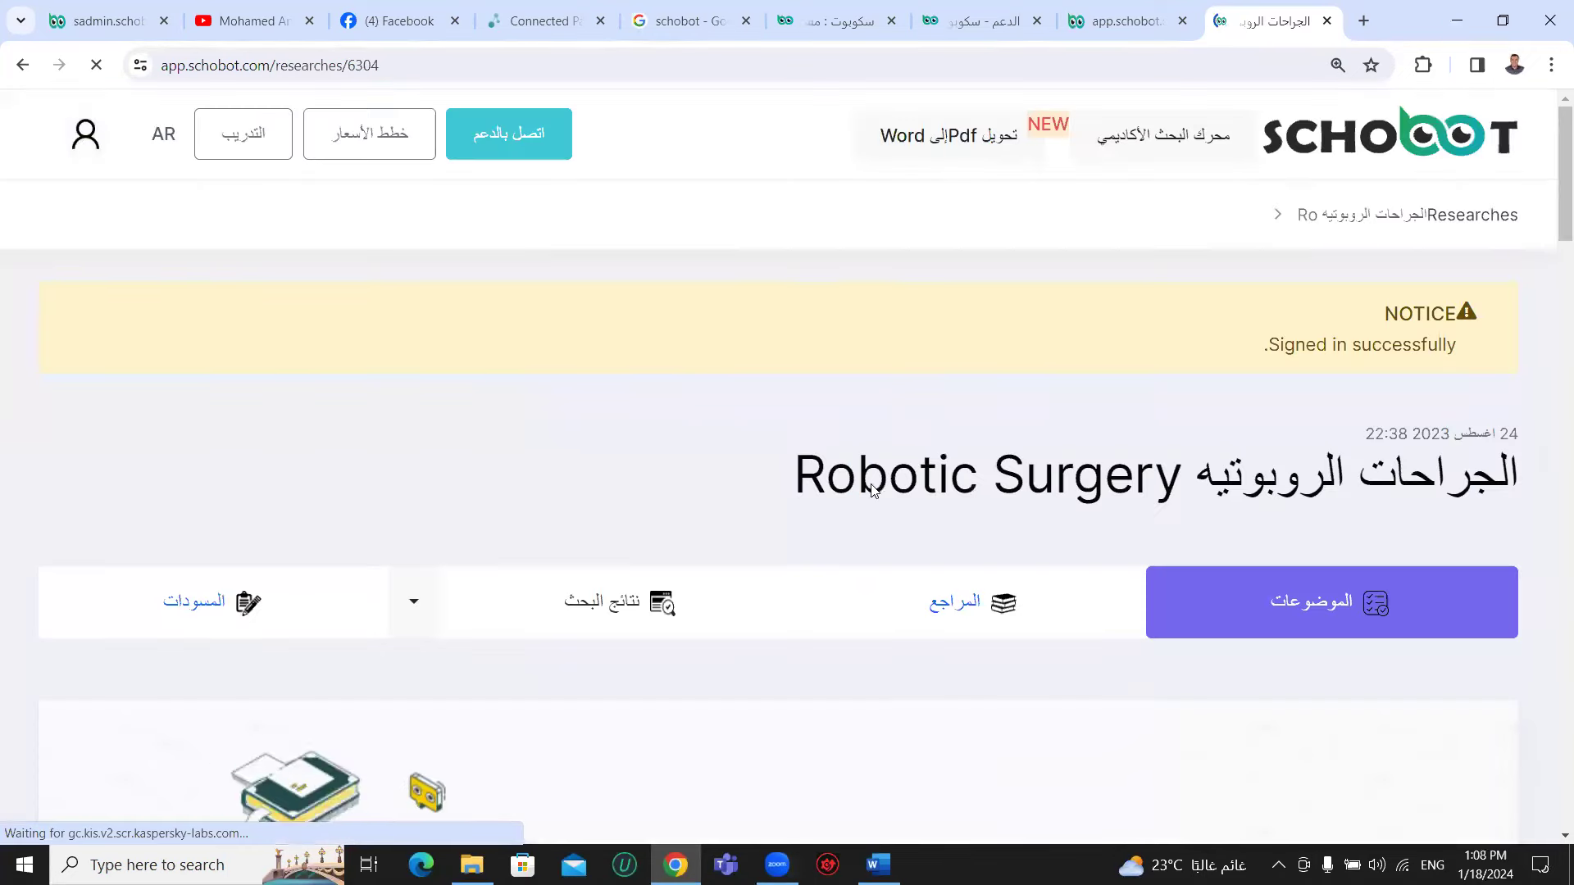
- Go back to the research dashboard and open the form for adding a new research
scroll(723, 371, down, 3)
scroll(718, 368, down, 9)
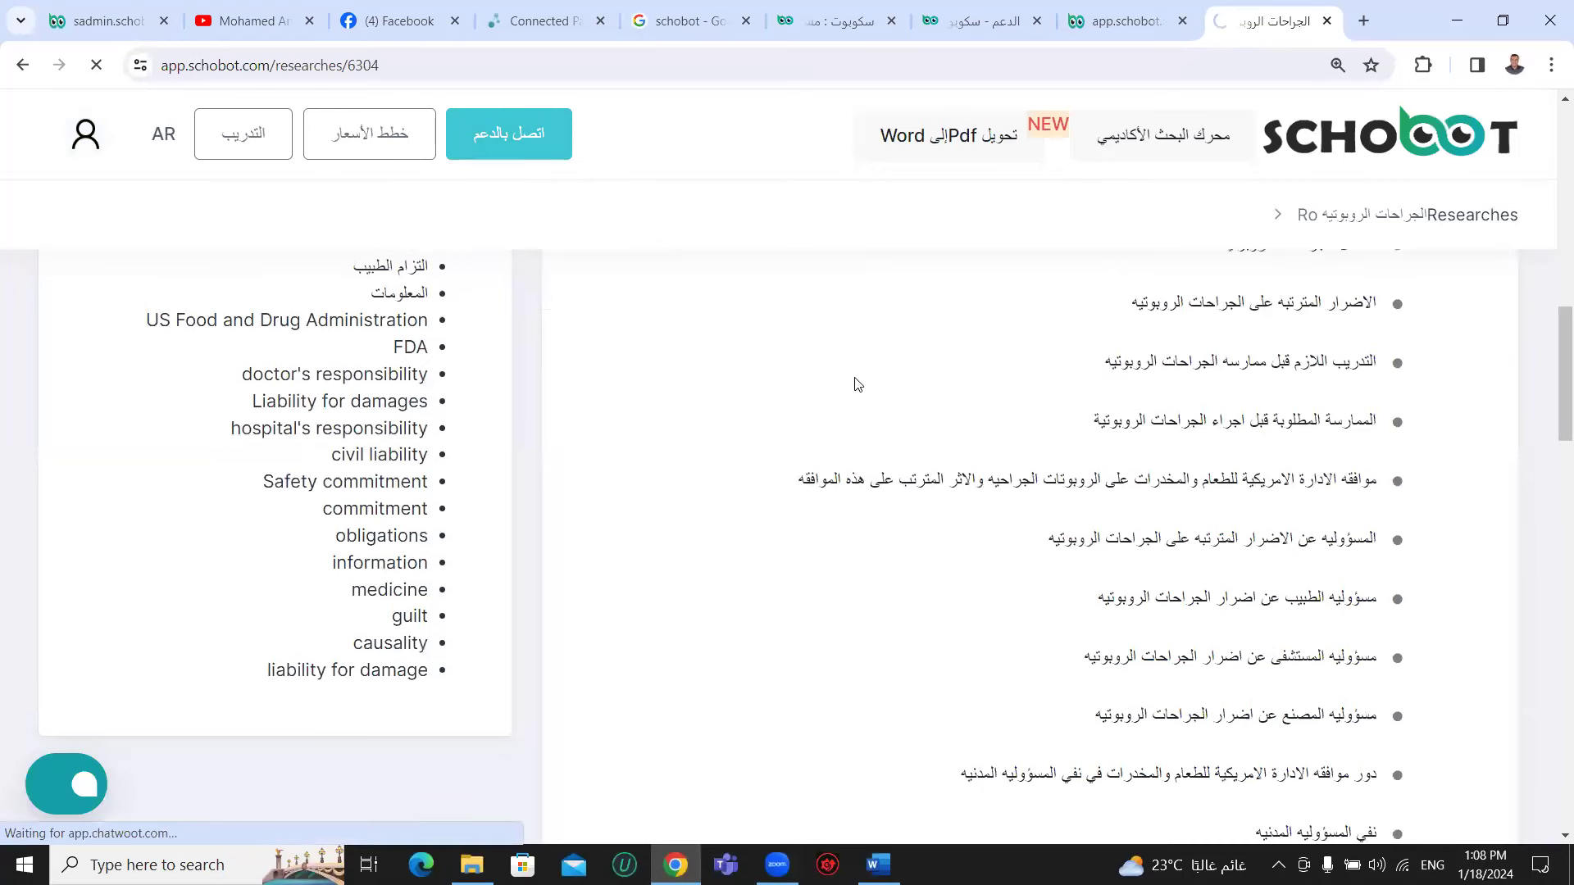
scroll(799, 327, down, 5)
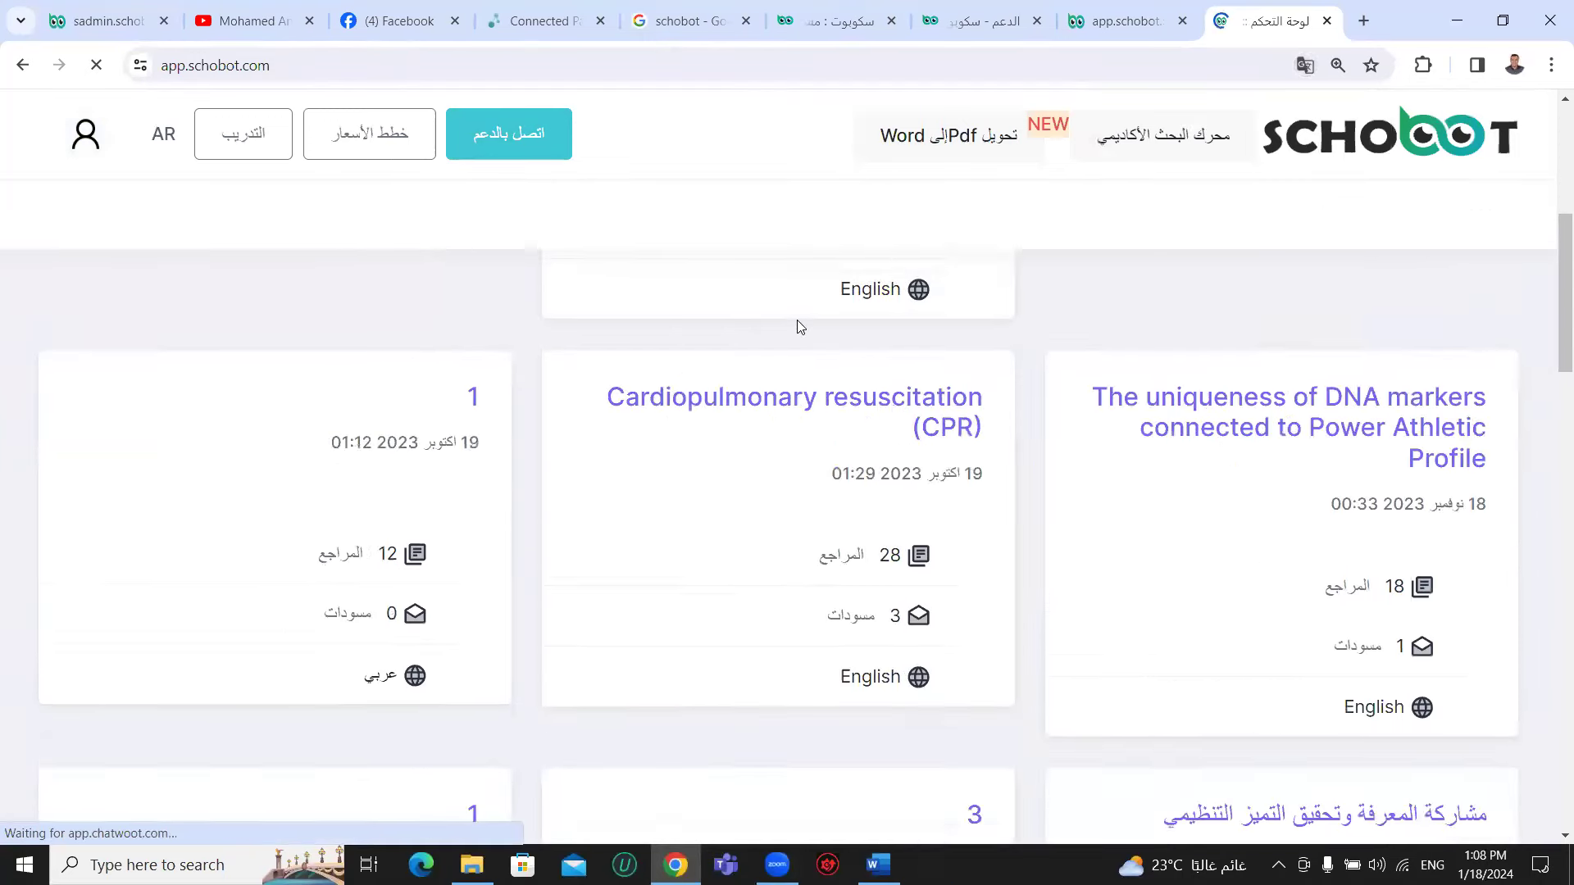
scroll(799, 326, down, 10)
scroll(1271, 344, up, 1)
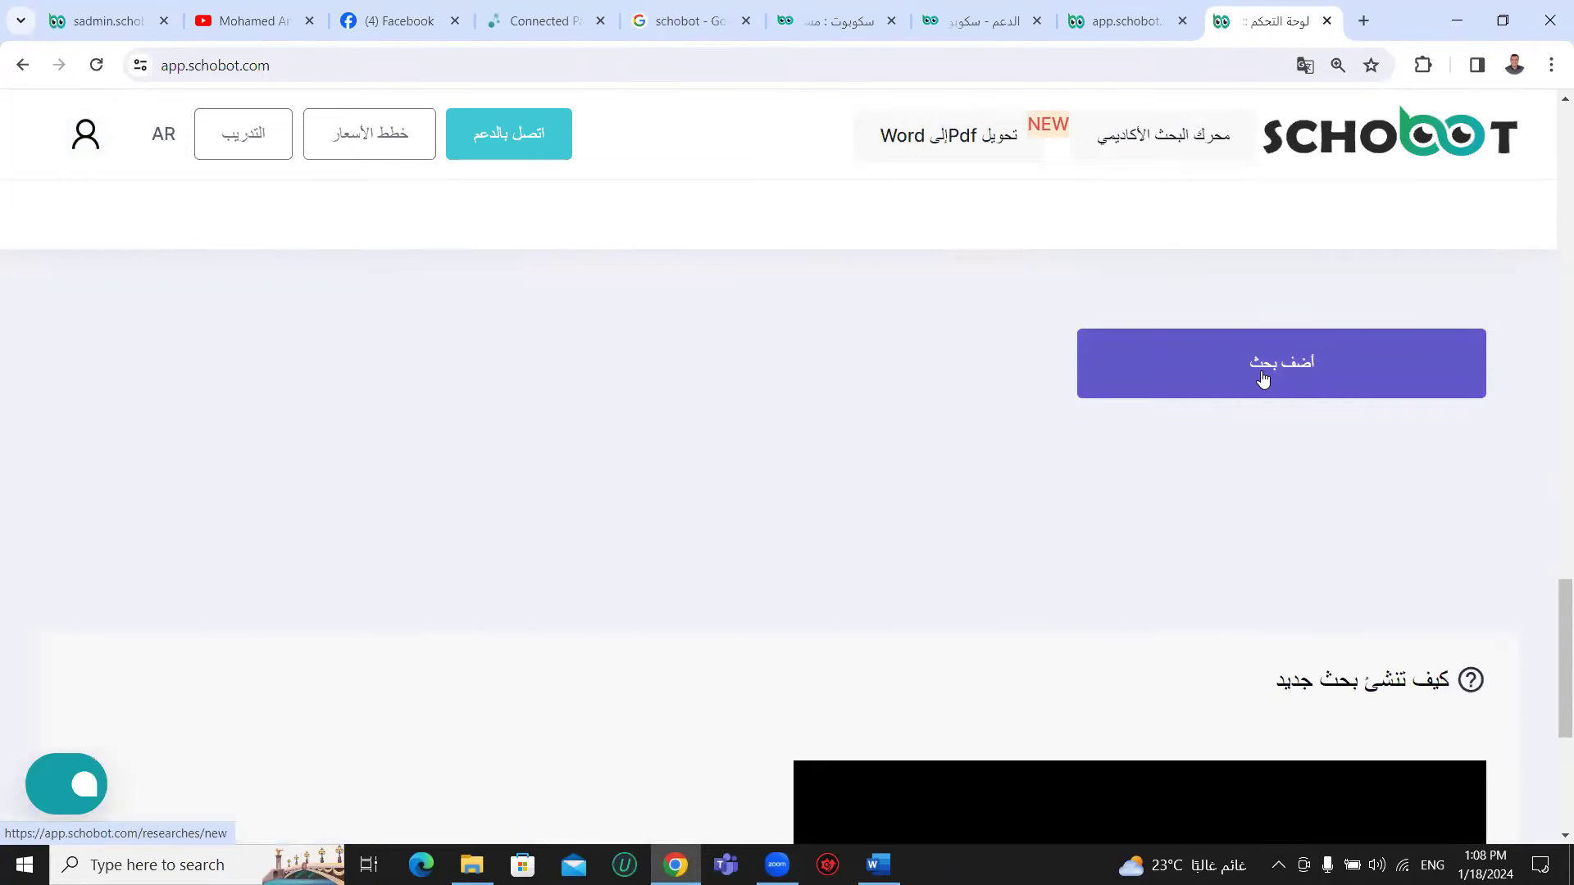
click(1263, 379)
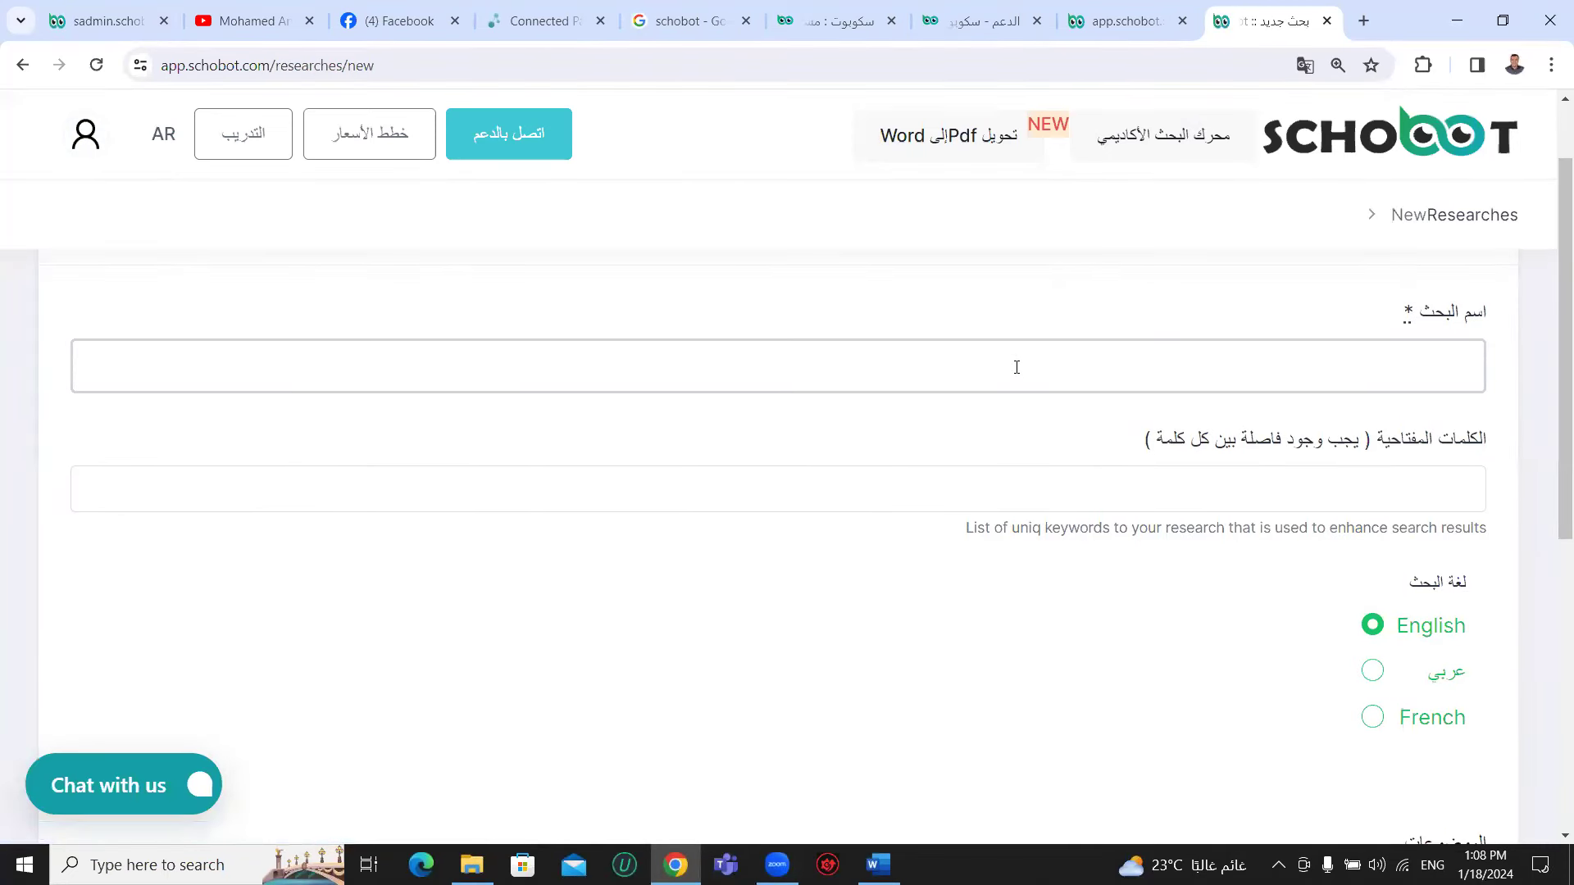
- Visit the research name and keywords fields of the new research form and set the research language to عربي
click(1016, 368)
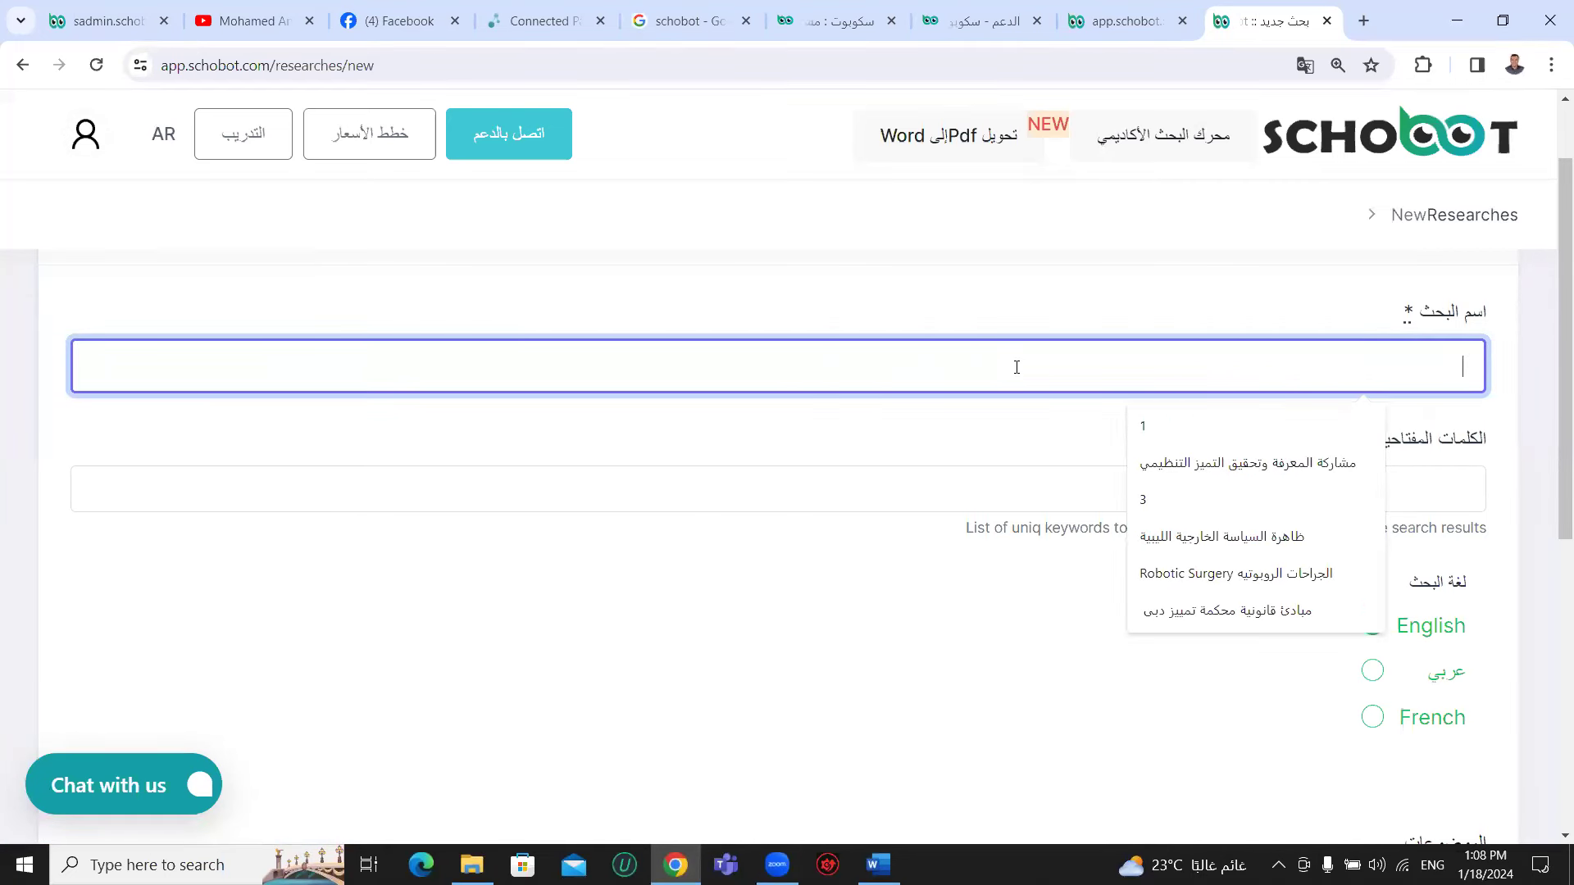
click(1044, 302)
scroll(1043, 303, down, 1)
click(1034, 384)
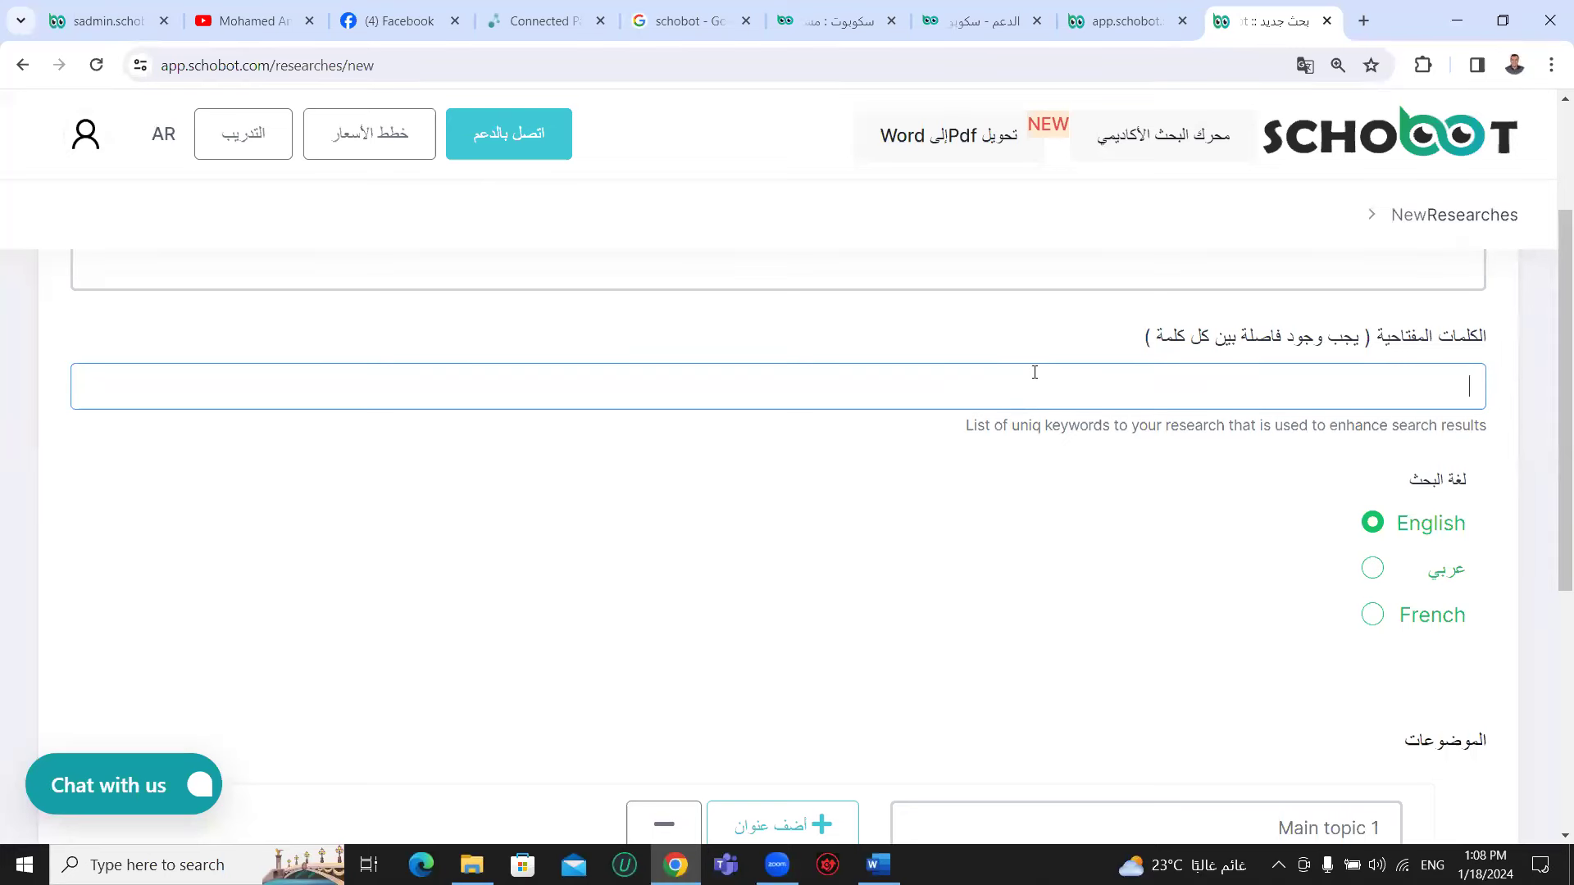
scroll(1034, 371, down, 1)
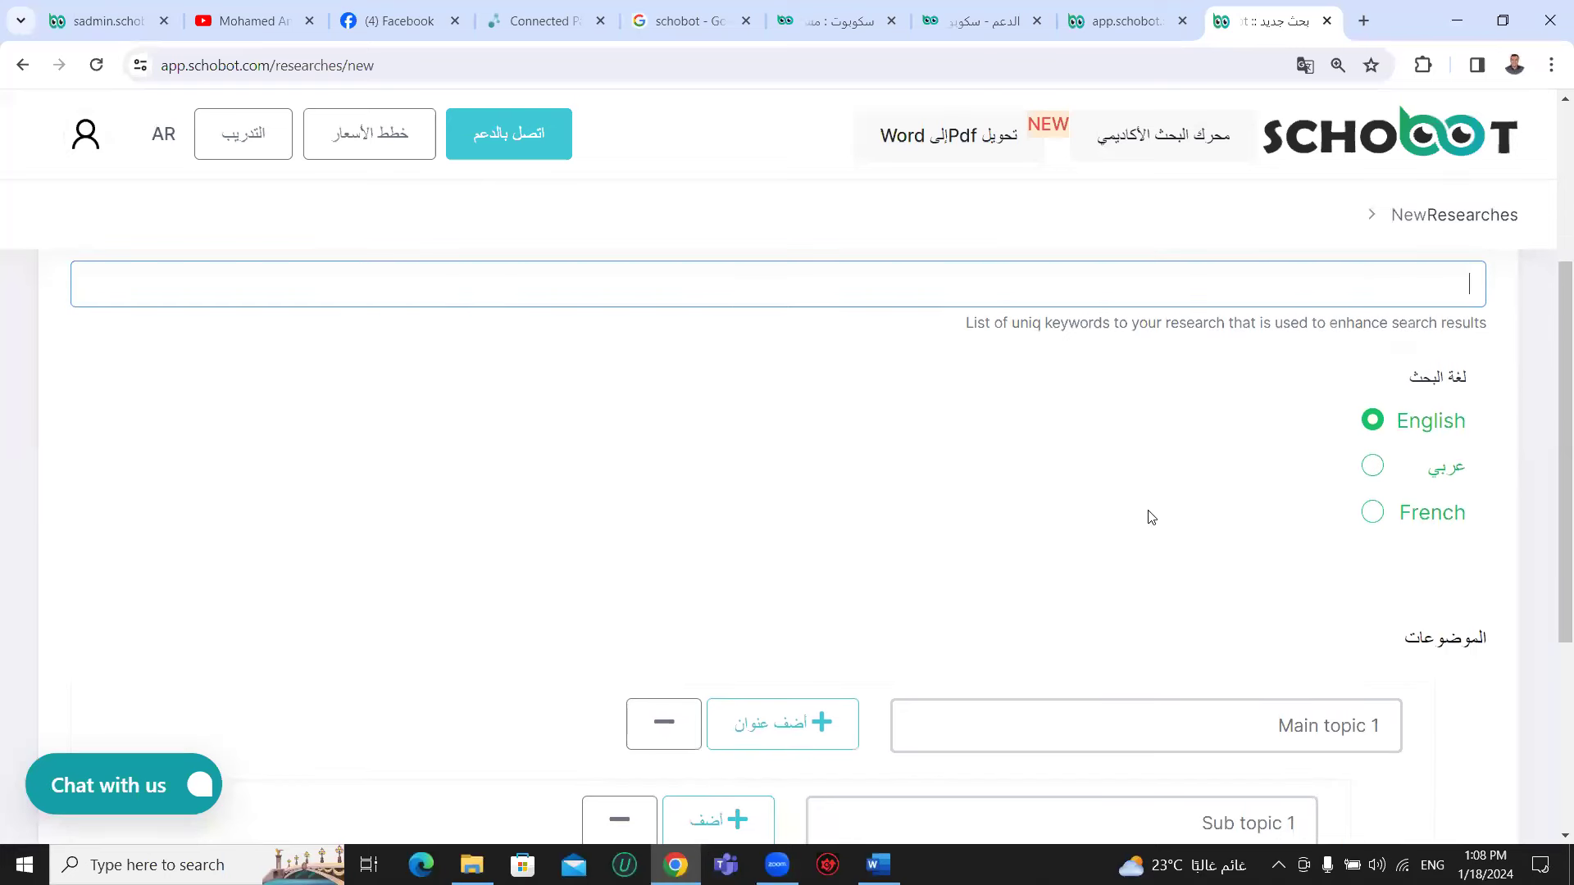
click(1378, 471)
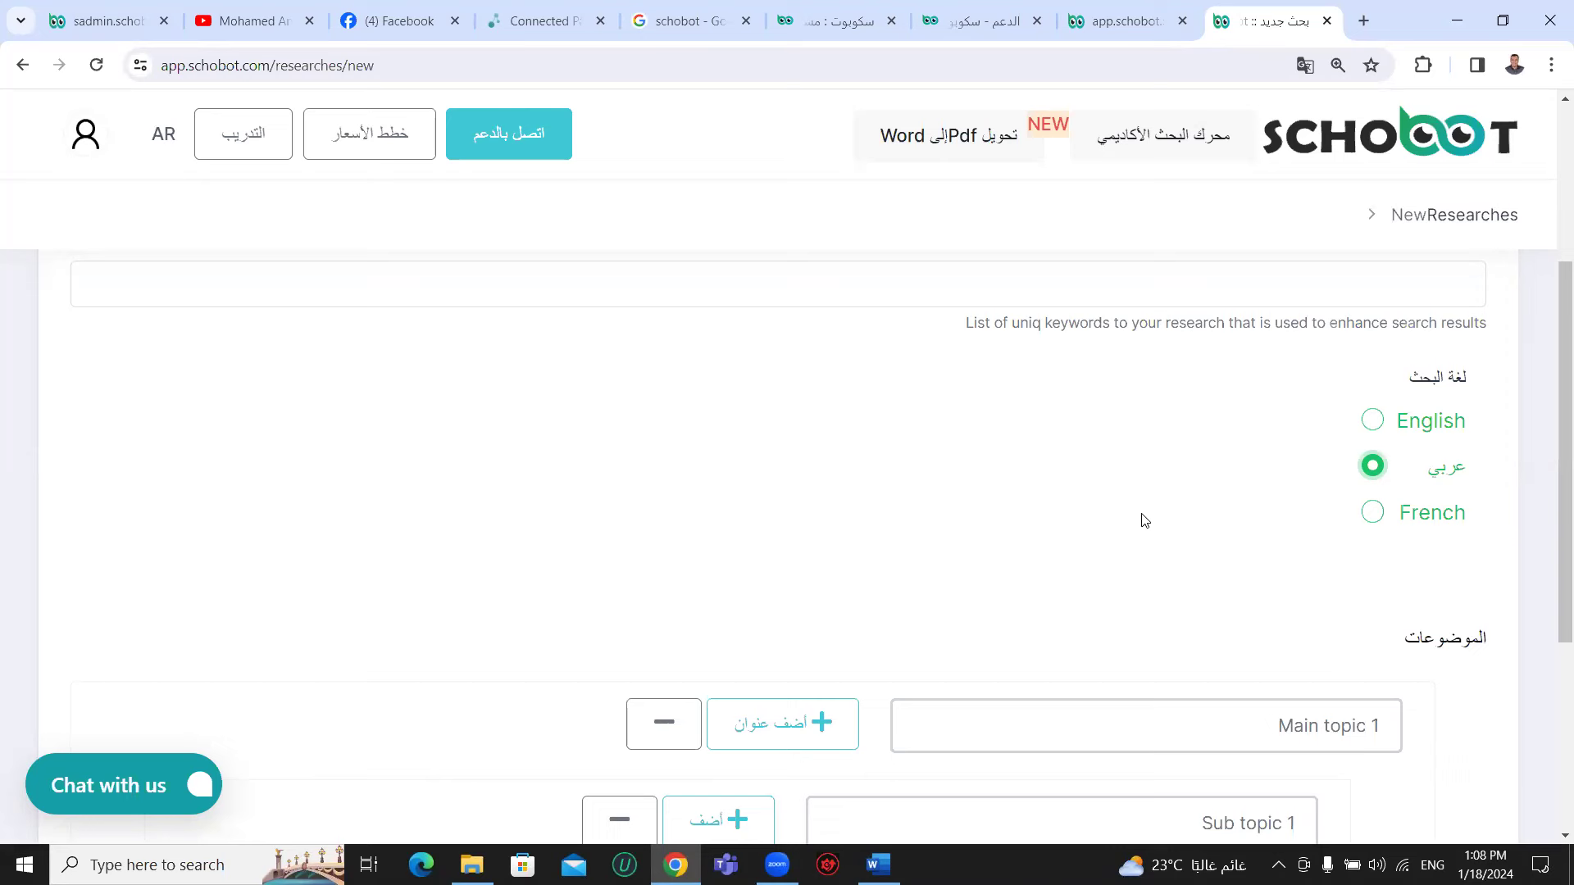
- Examine the main topic and subtopic fields in the topics section of the new research form
scroll(1127, 518, down, 2)
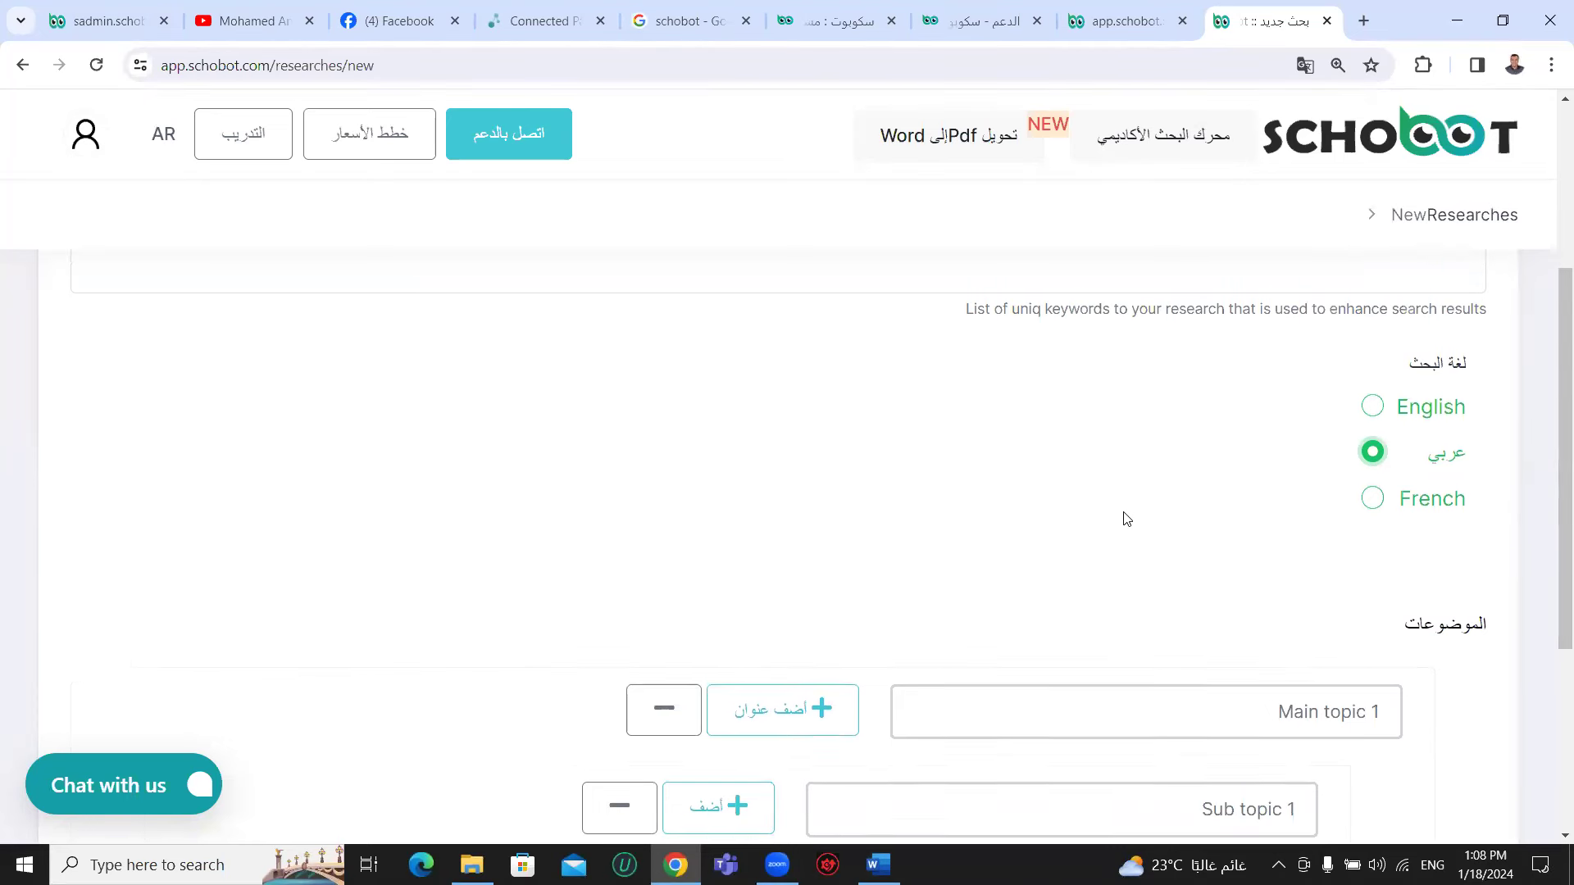
click(1094, 523)
scroll(1093, 523, down, 2)
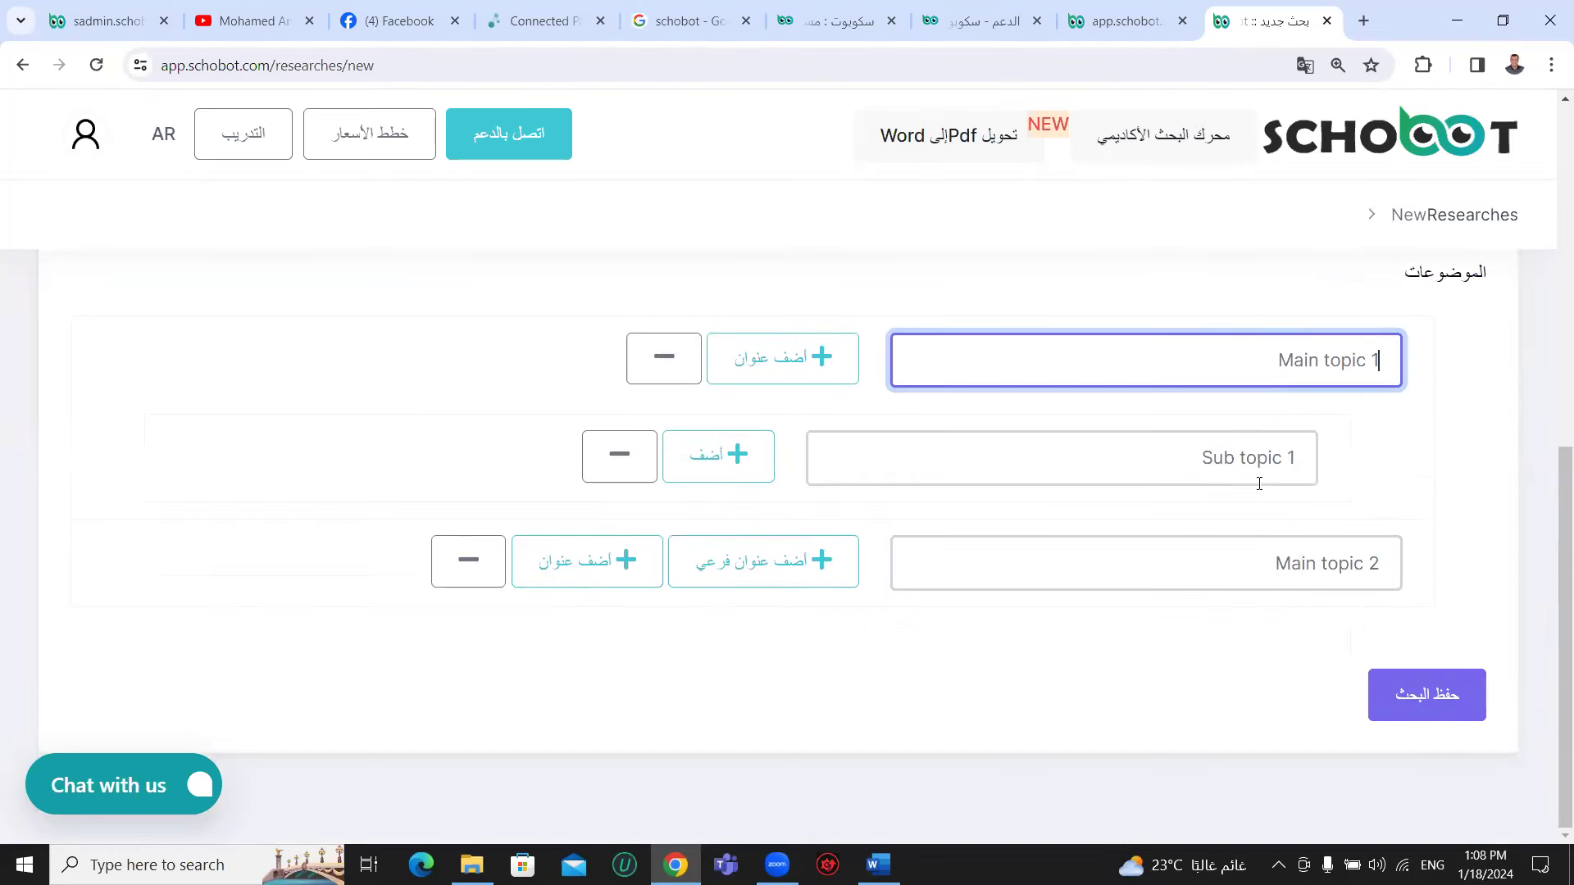
click(1262, 478)
click(1259, 562)
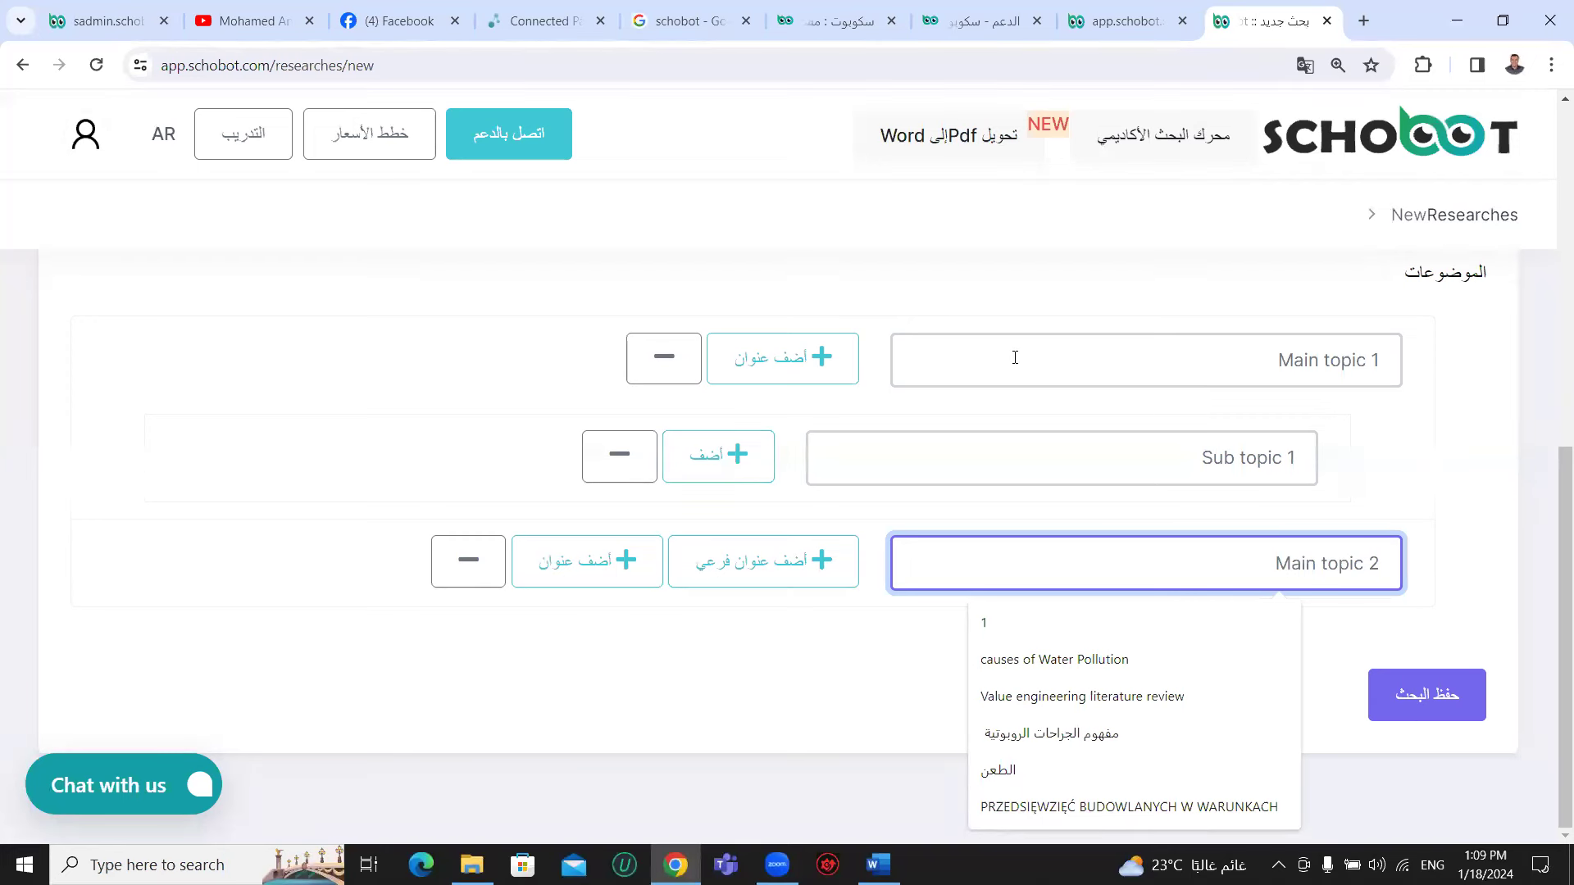
click(1014, 357)
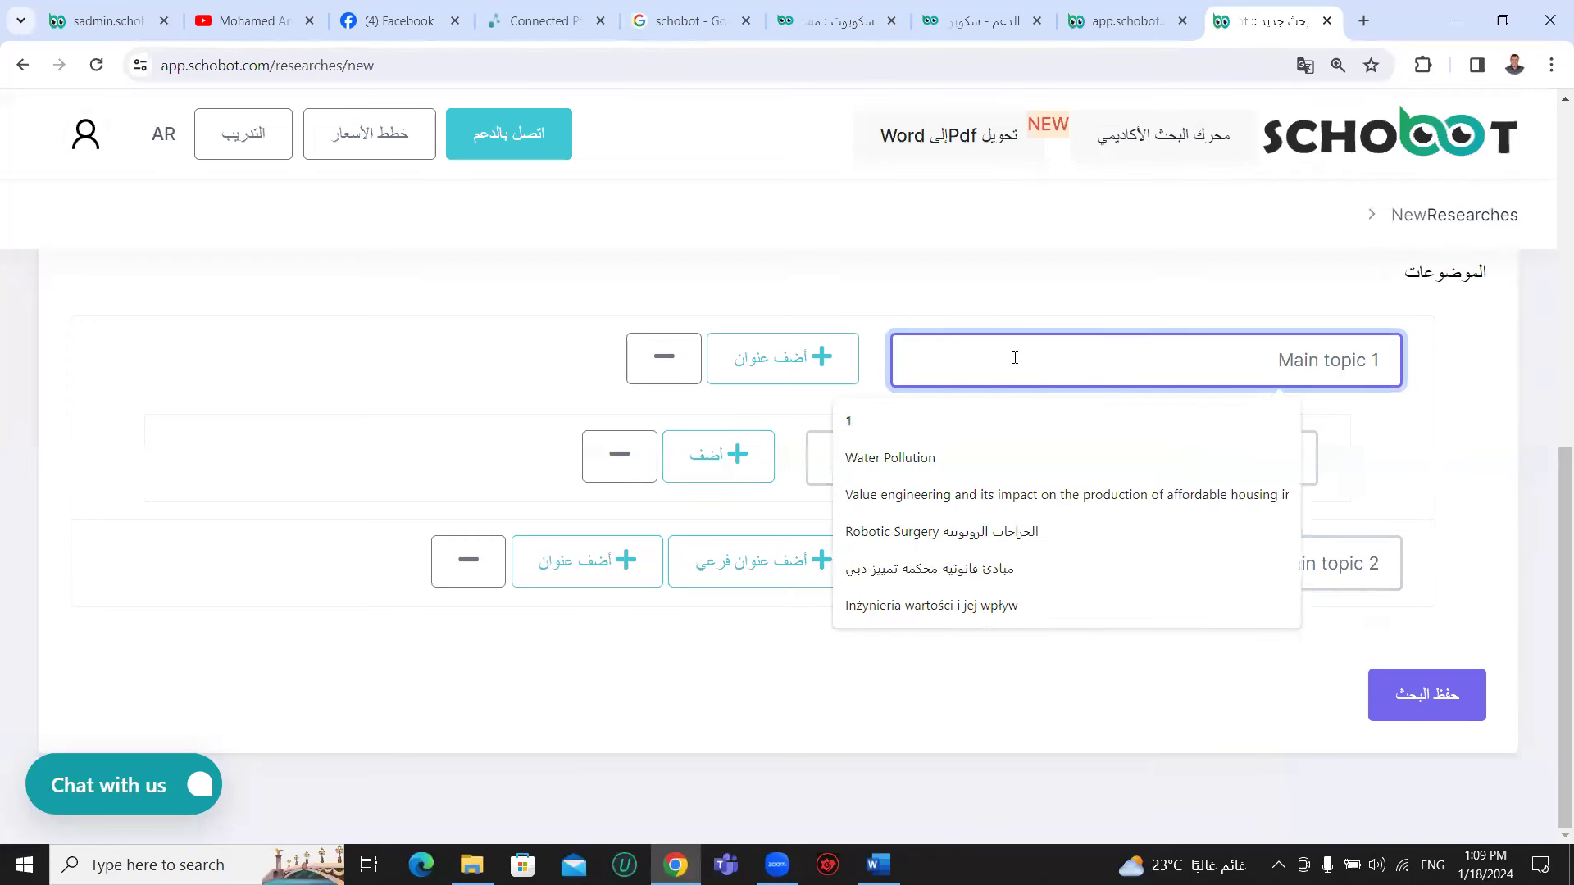
click(1347, 476)
click(1252, 464)
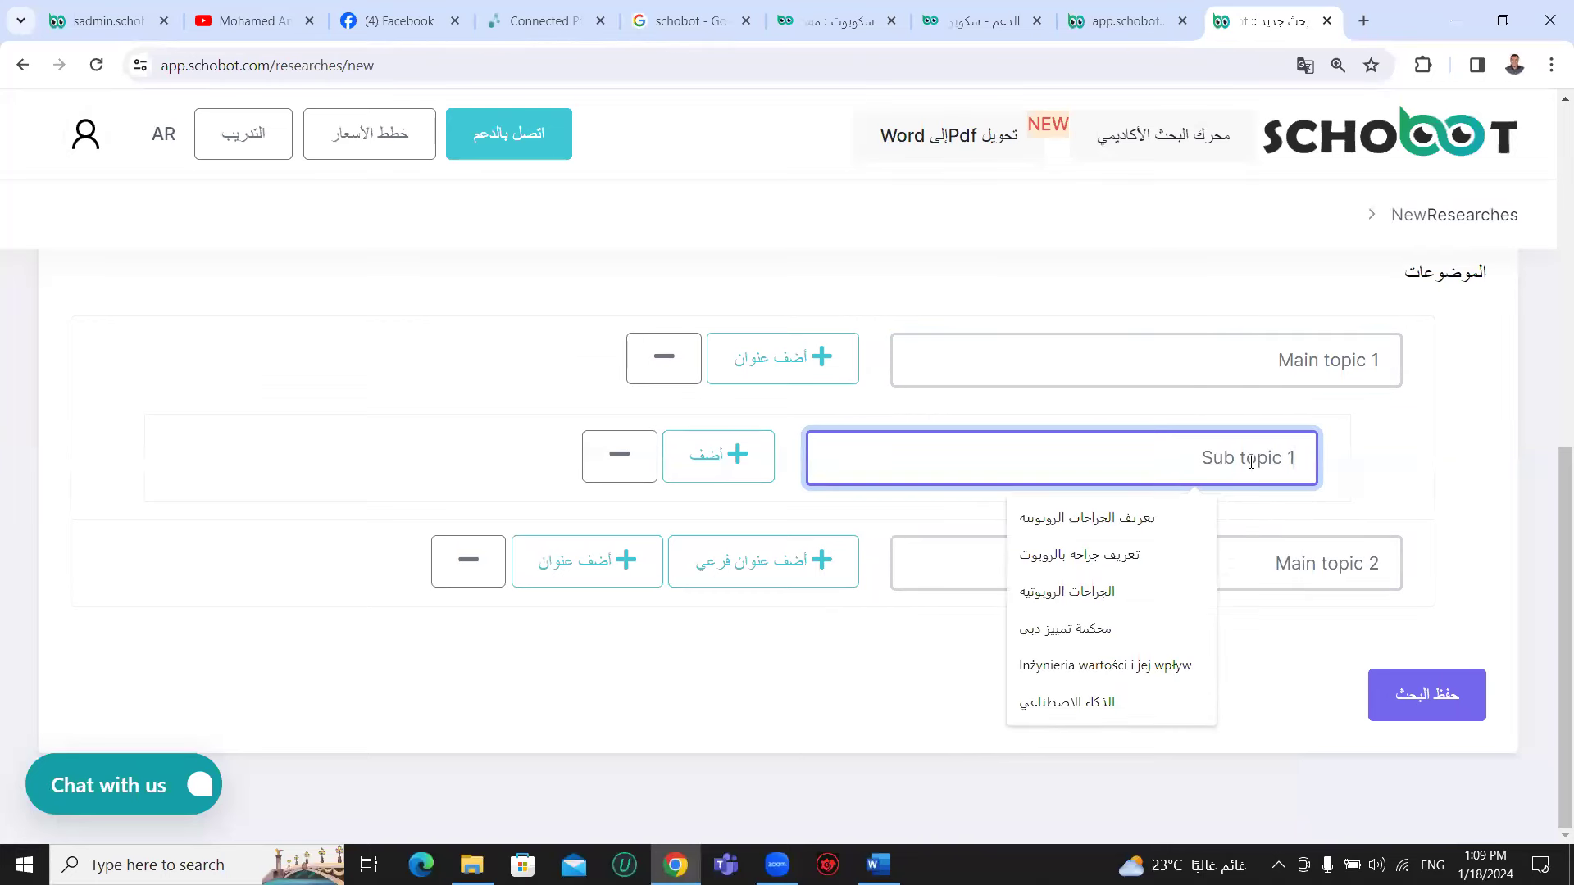
click(1393, 469)
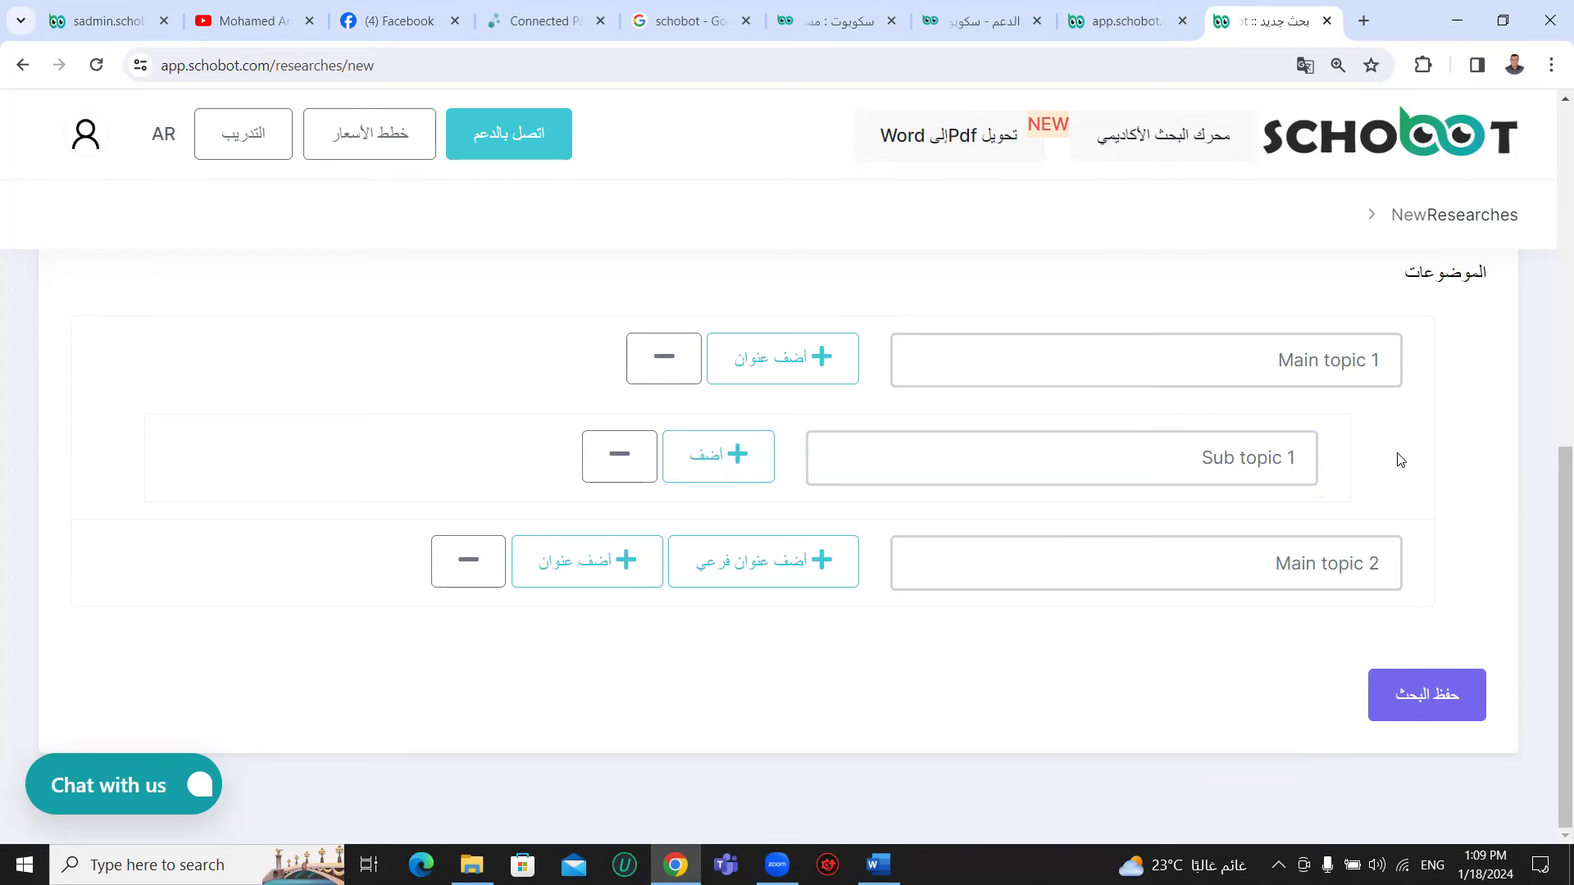
- Leave the new research form for the dashboard and open the research الجراحات الروبوتيه Robotic Surgery
click(1391, 127)
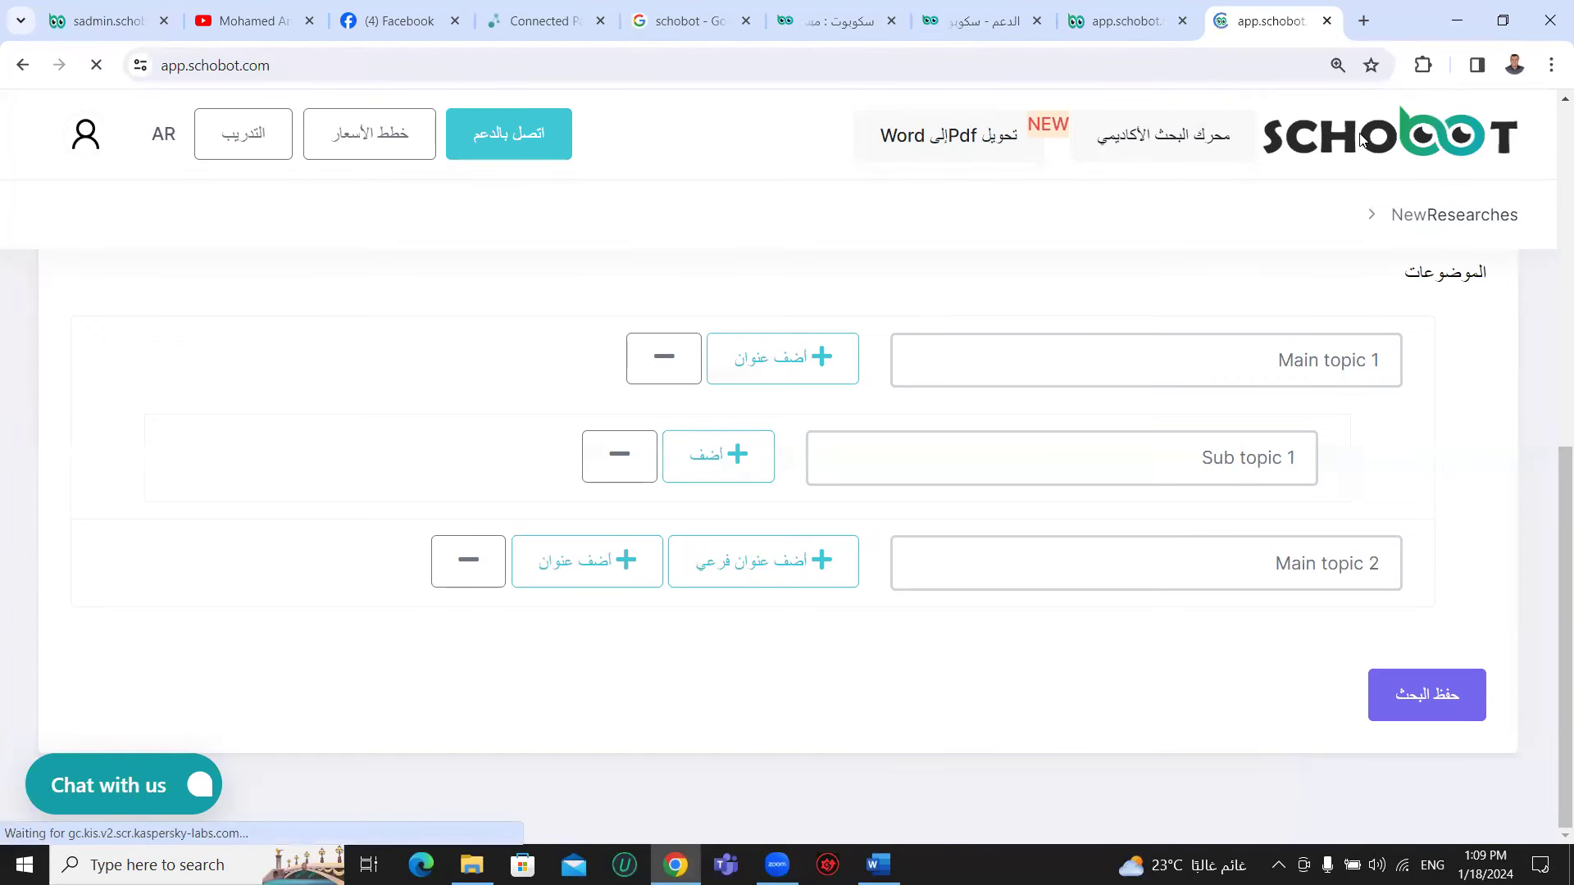
scroll(699, 469, down, 10)
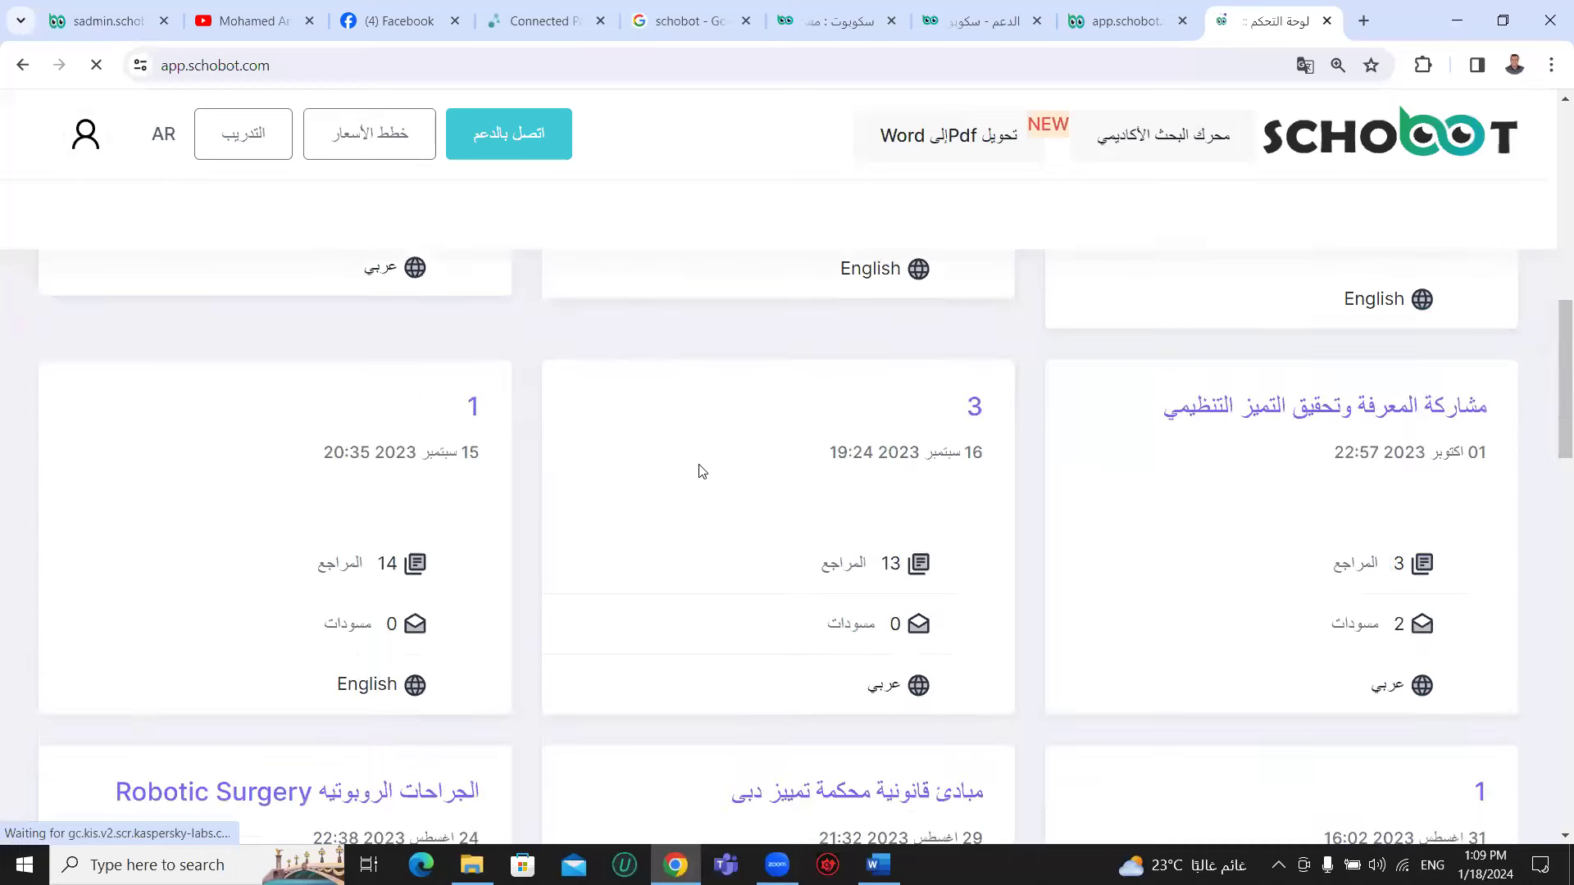
scroll(696, 456, down, 4)
scroll(696, 457, up, 5)
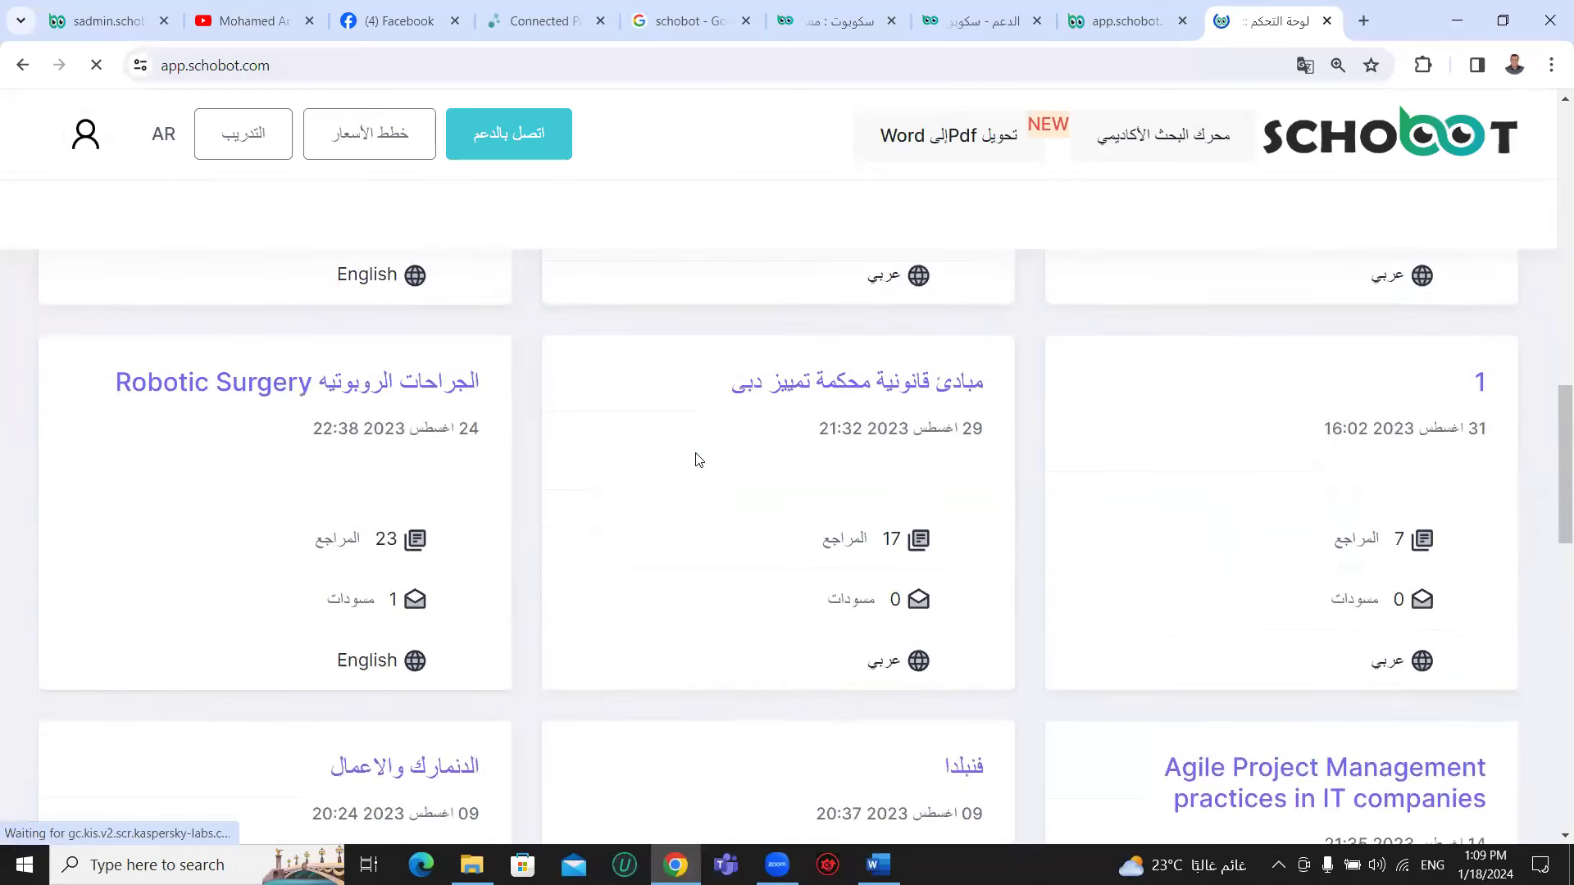
click(378, 391)
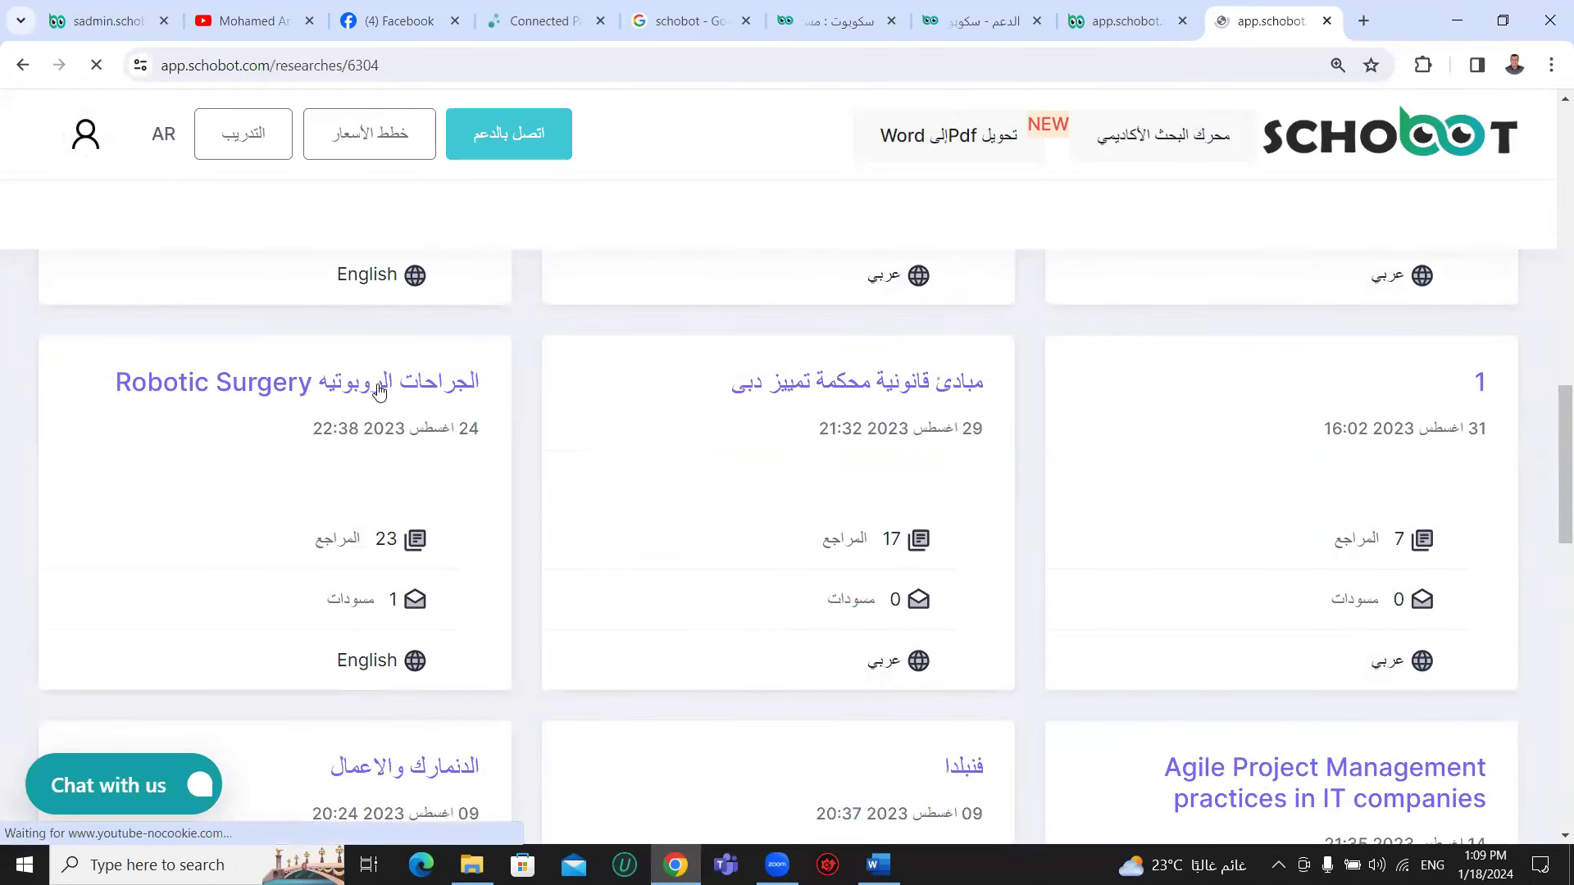
- Open the Robotic Surgery research for editing and dismiss the page translation offer
scroll(947, 476, down, 5)
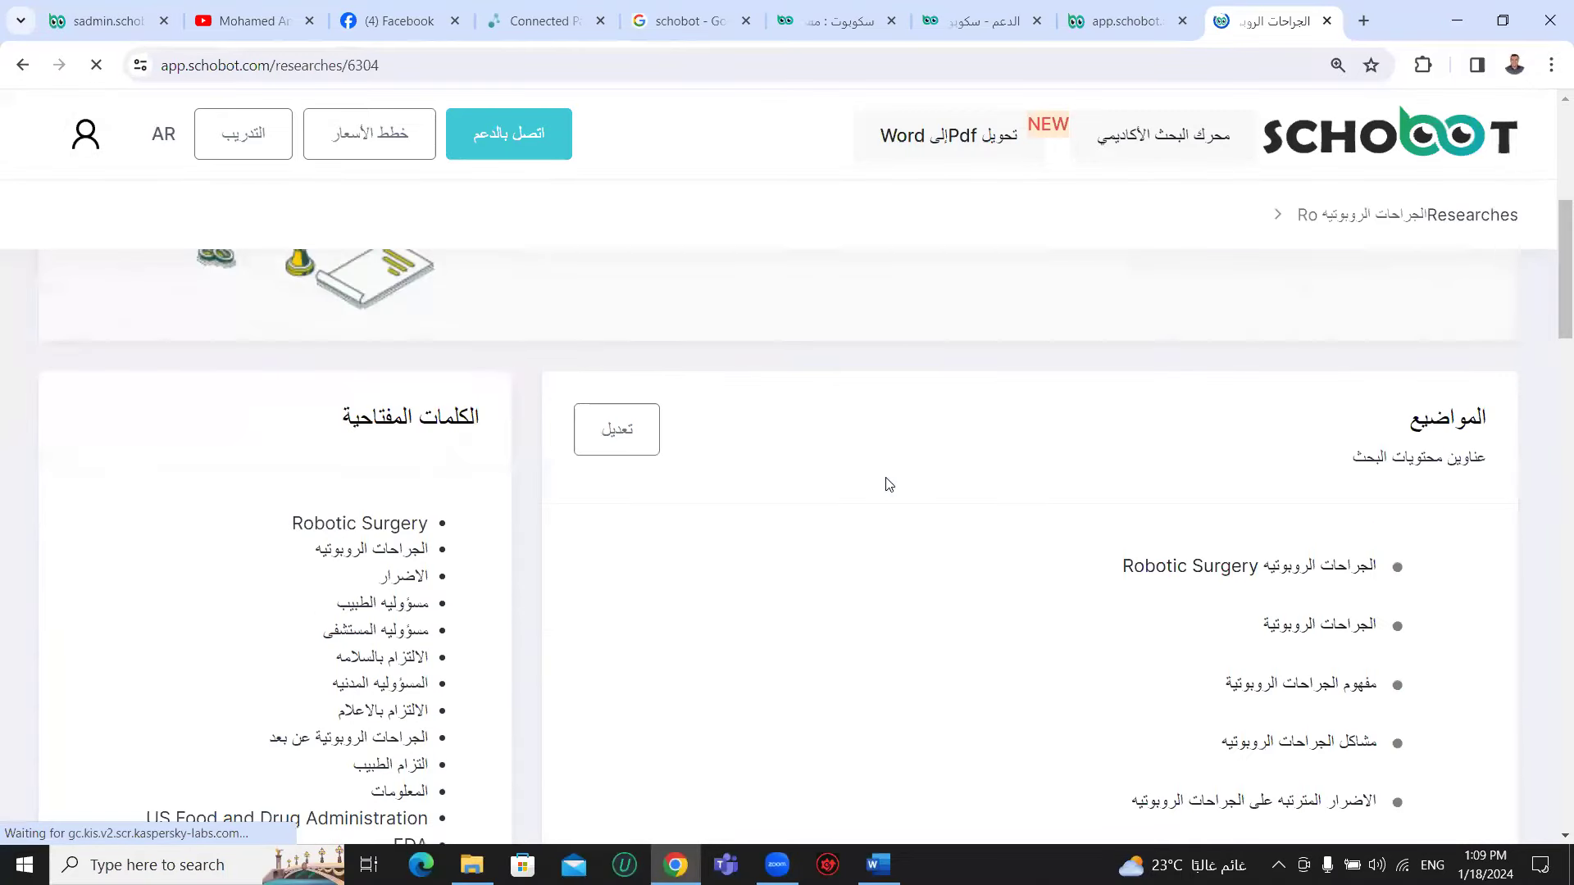
click(620, 338)
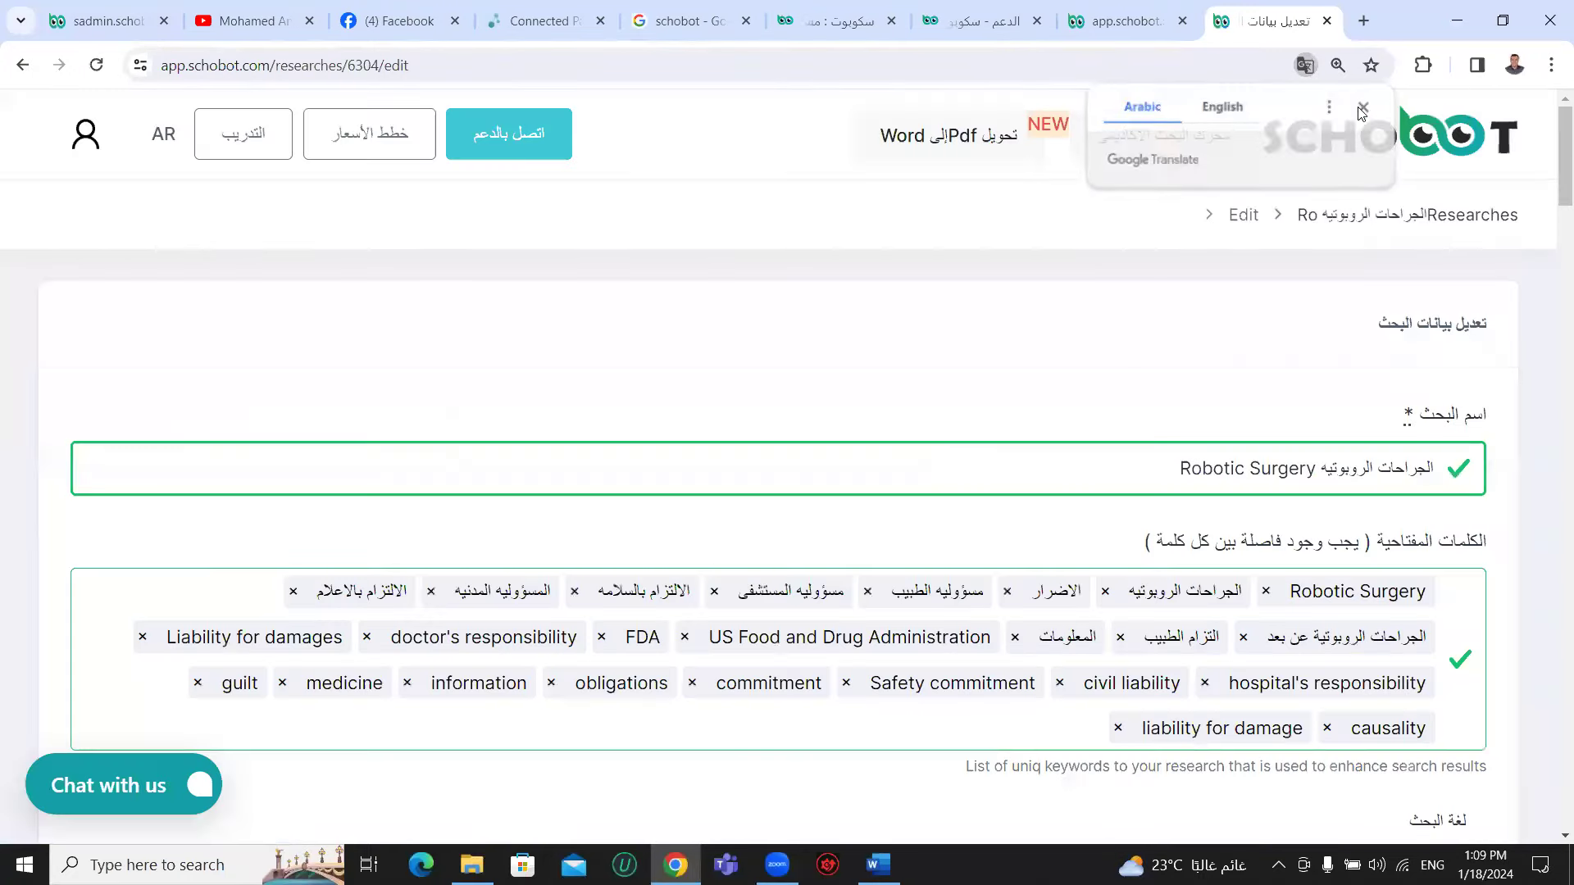
click(1364, 106)
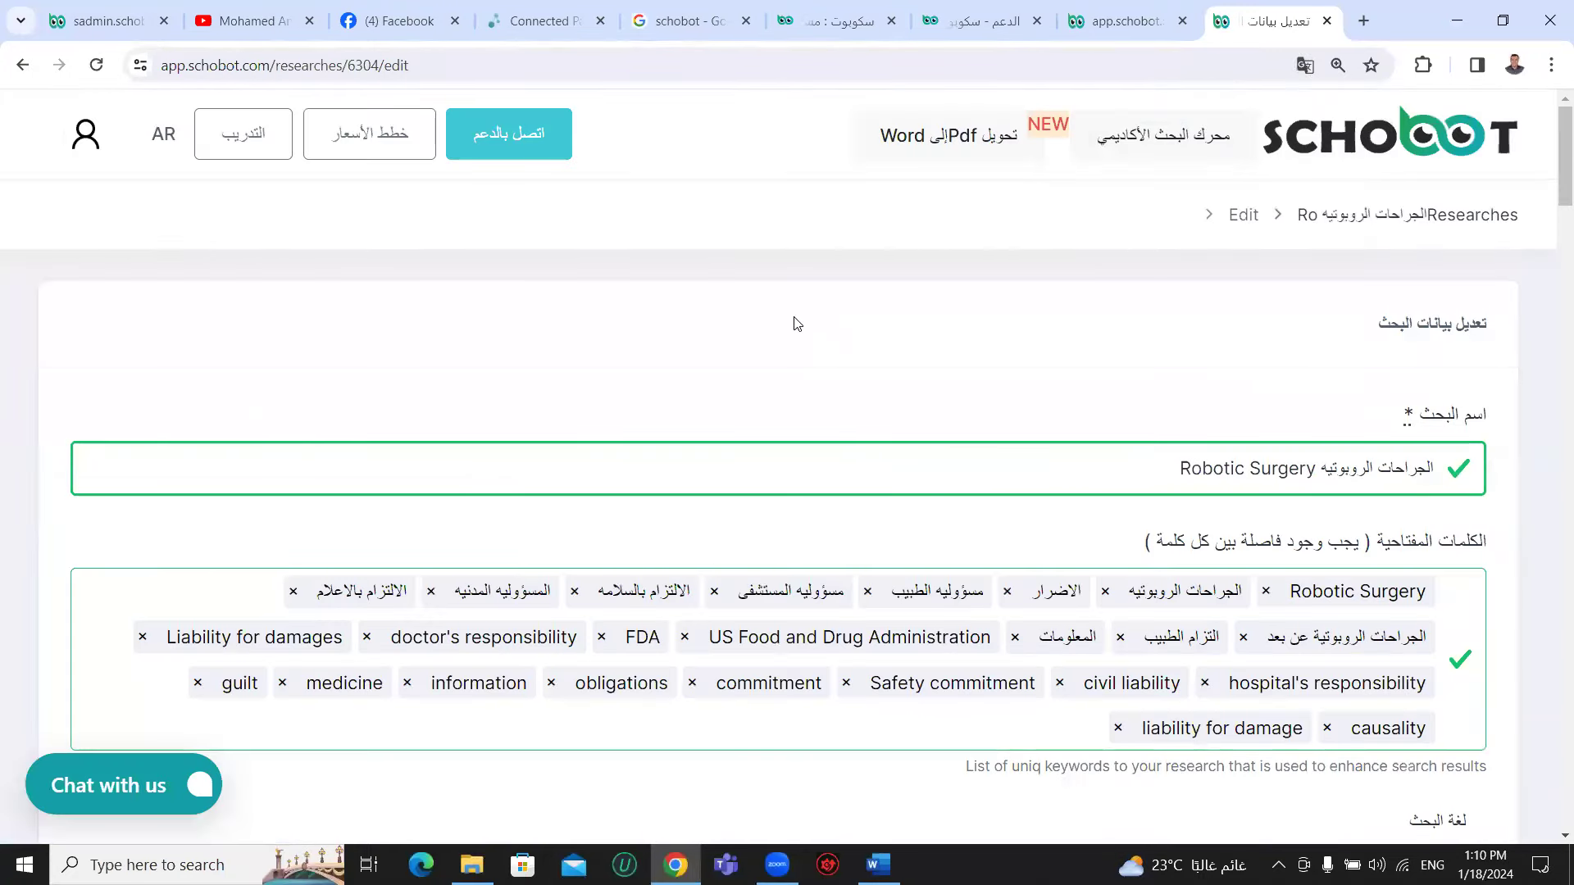
- Examine the research name, keywords and language selection in the Robotic Surgery edit form
scroll(803, 315, down, 3)
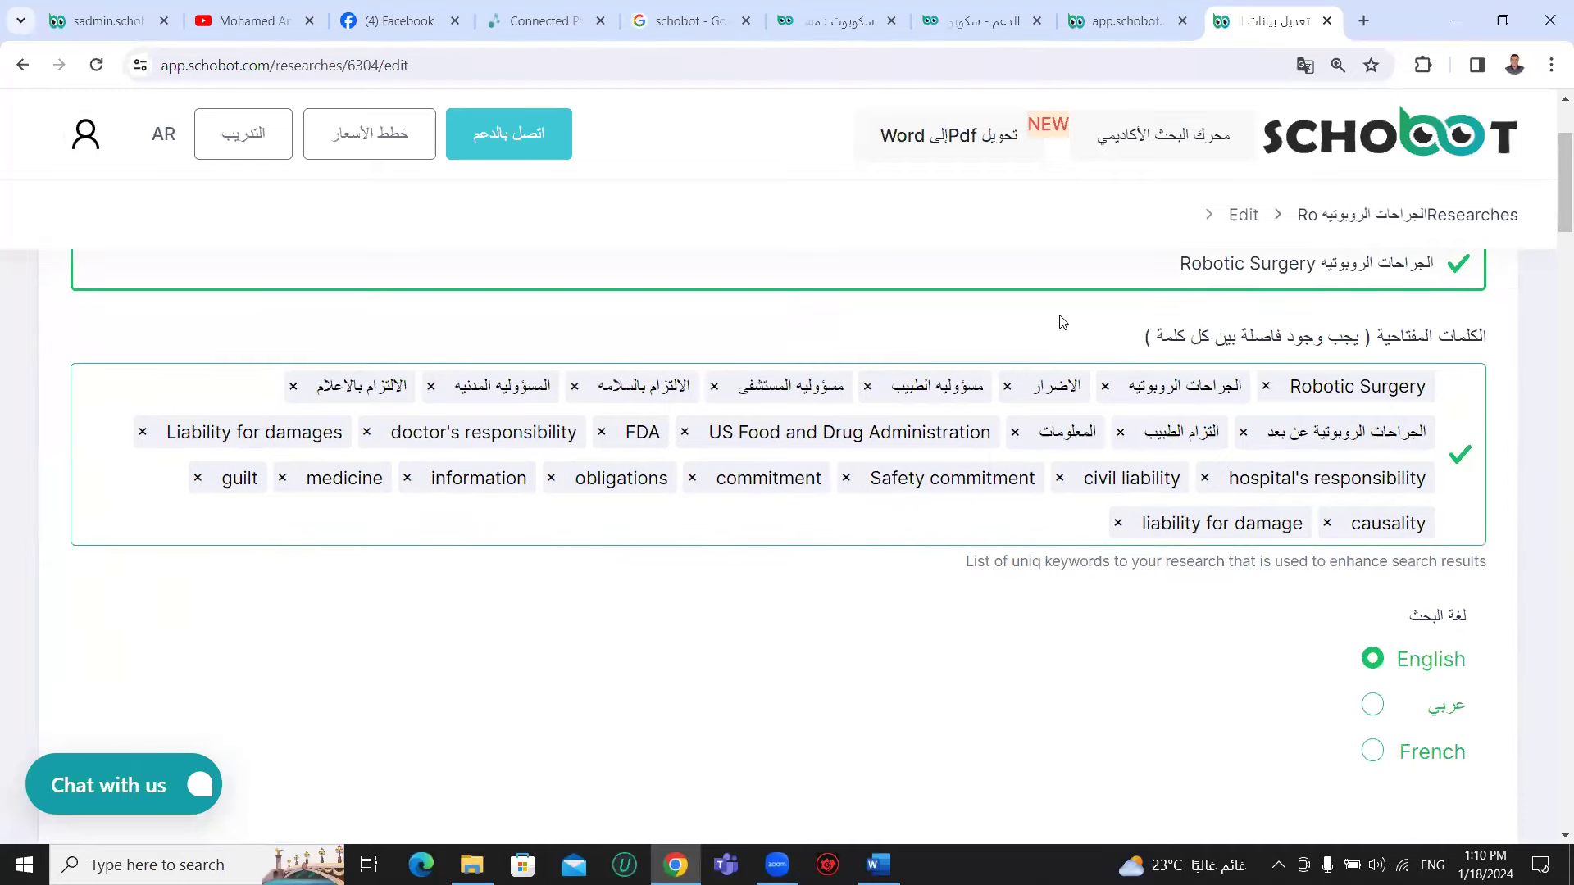
scroll(807, 320, up, 1)
click(1232, 366)
scroll(1167, 360, down, 1)
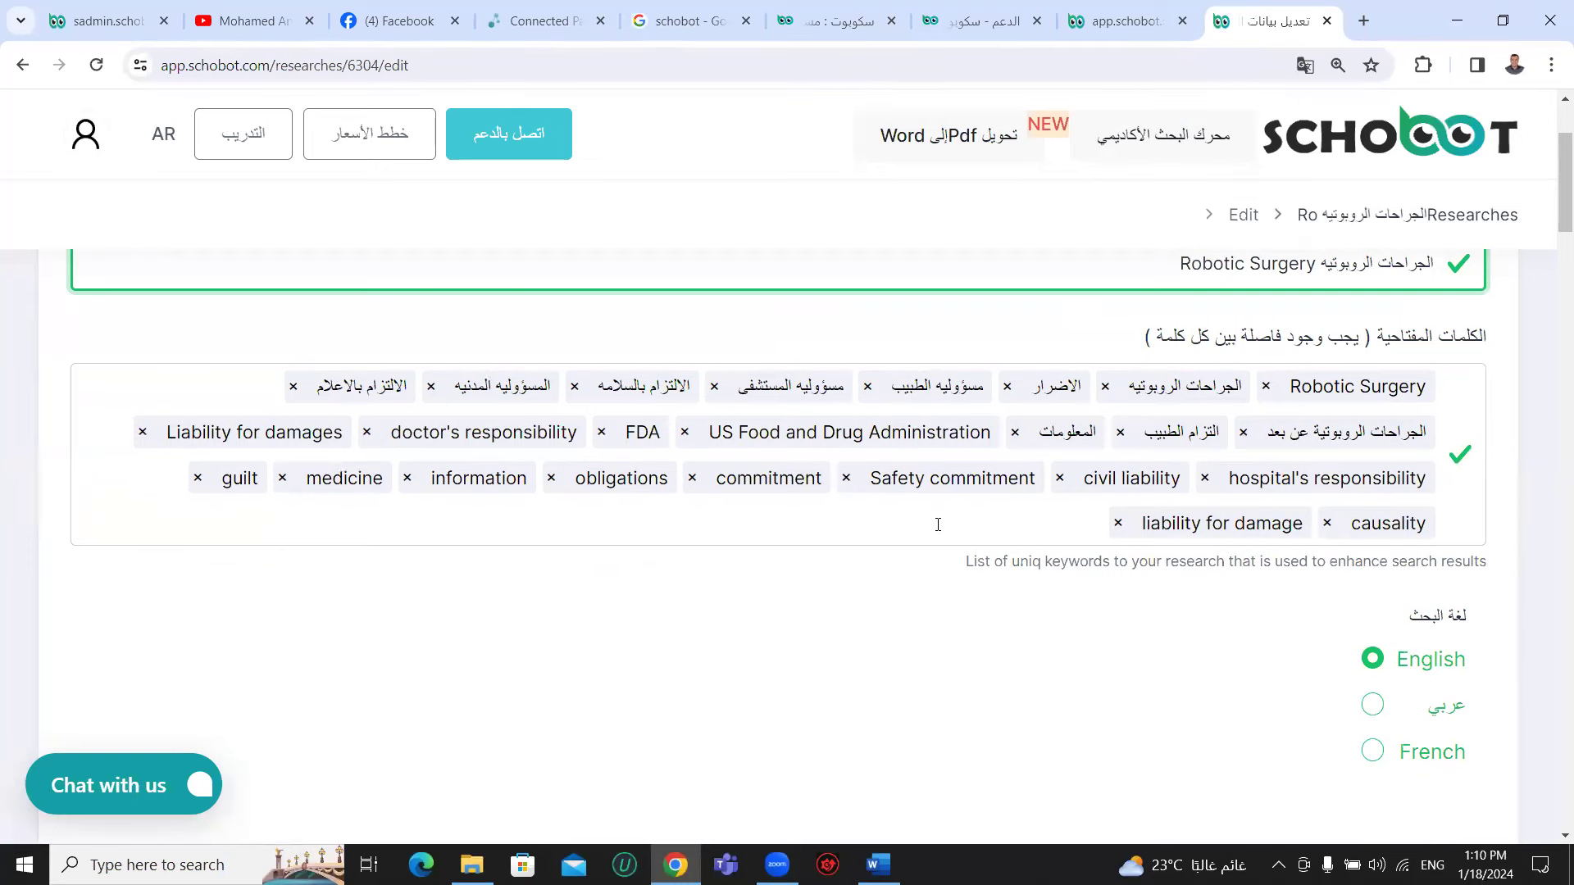
scroll(1060, 509, down, 3)
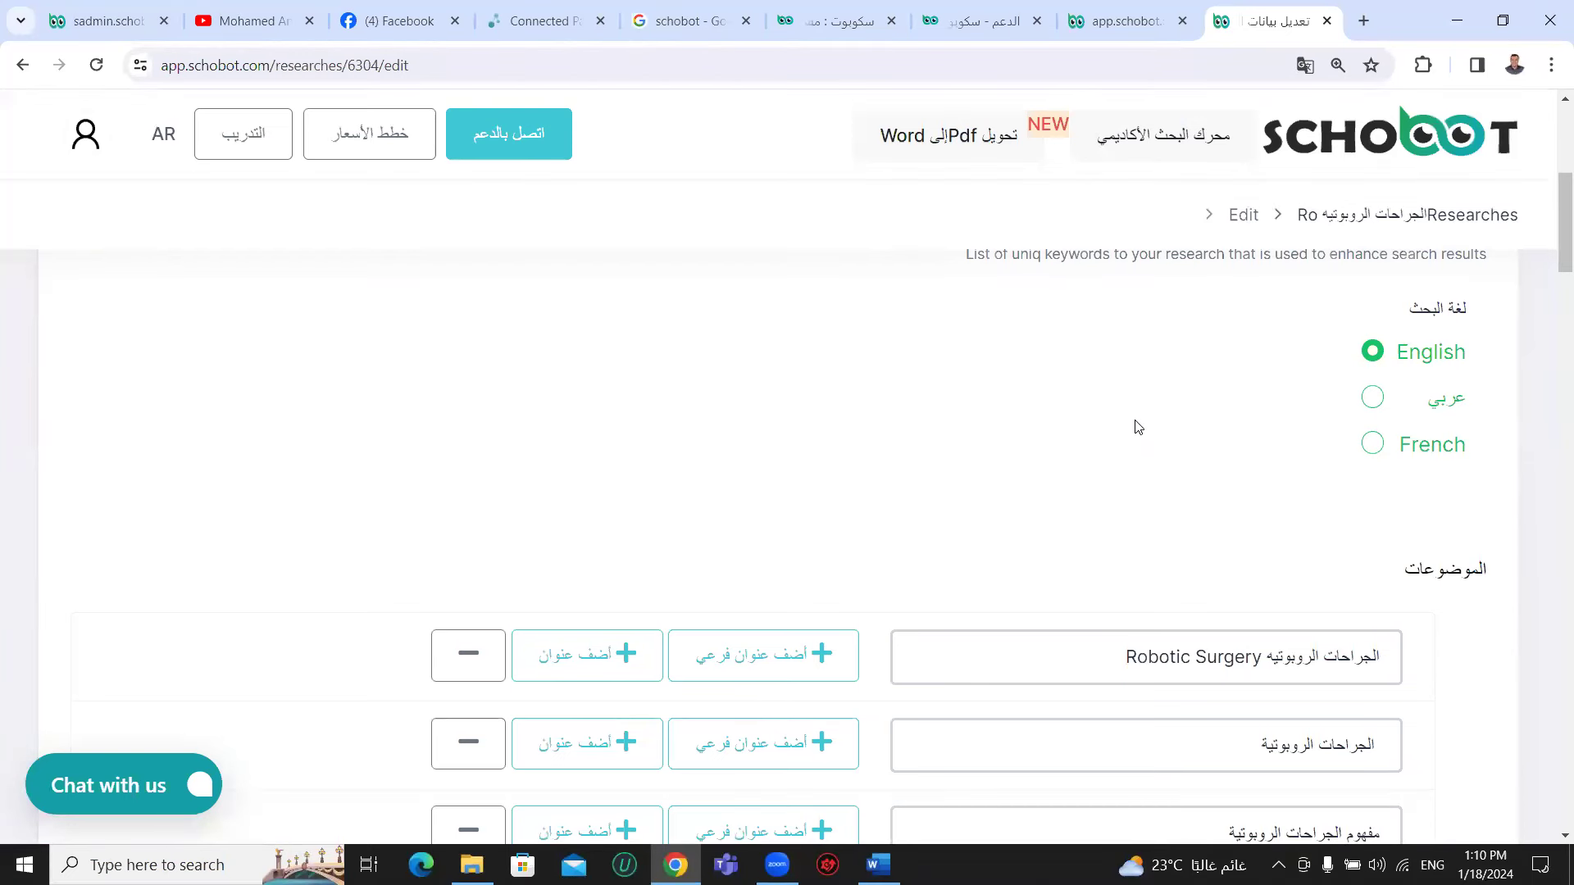
- Examine the Arabic topic titles in the topics section of the Robotic Surgery edit form
scroll(1137, 427, down, 1)
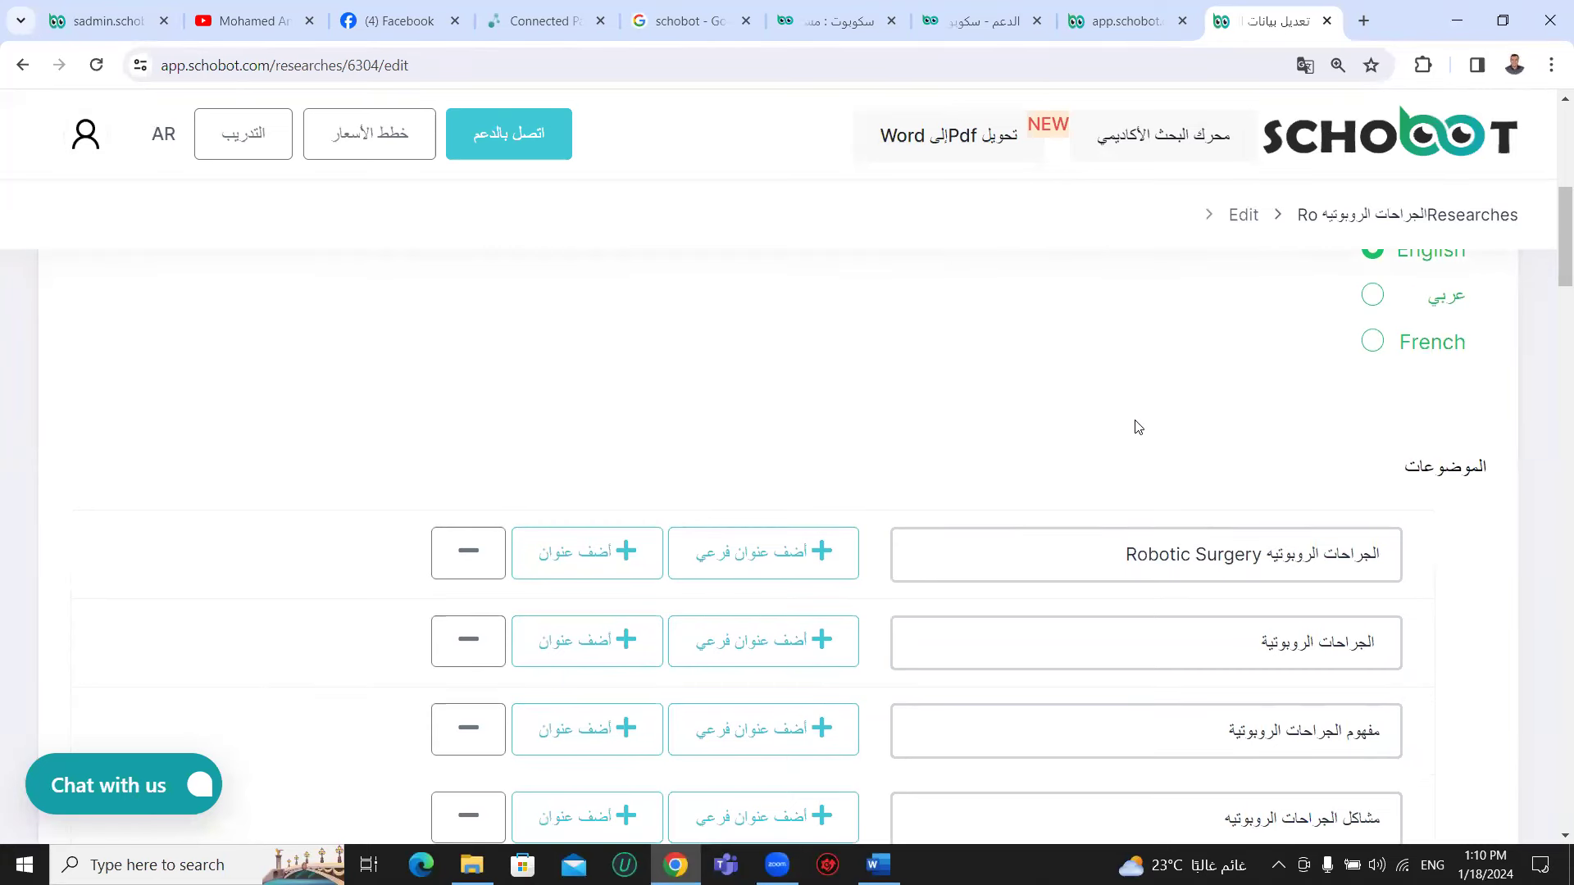
scroll(1137, 427, down, 2)
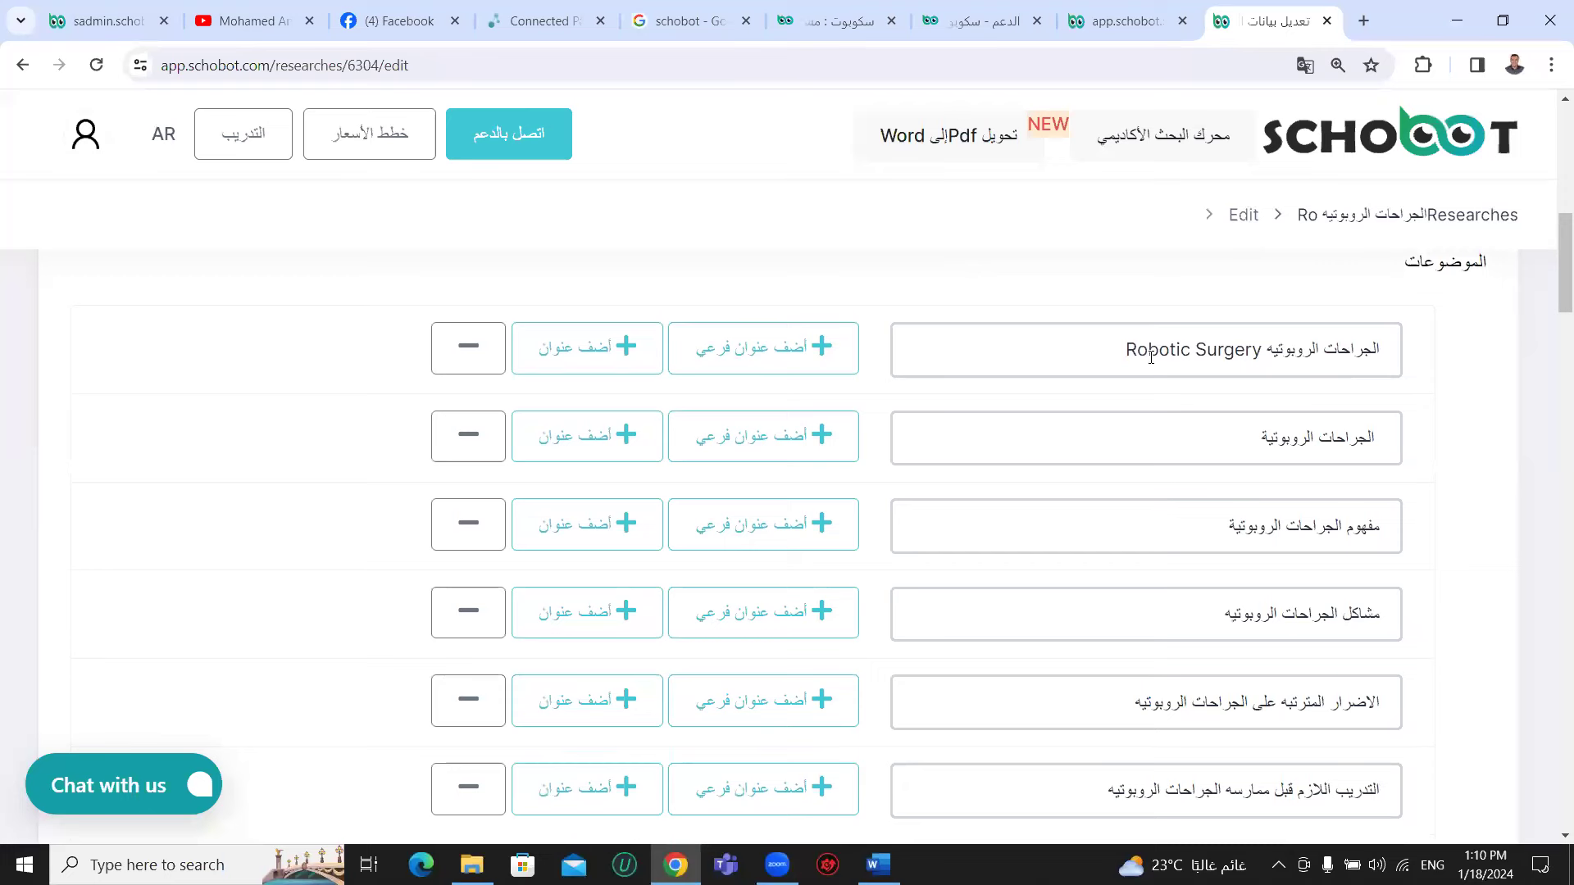
click(1151, 357)
click(1128, 429)
scroll(1128, 418, down, 1)
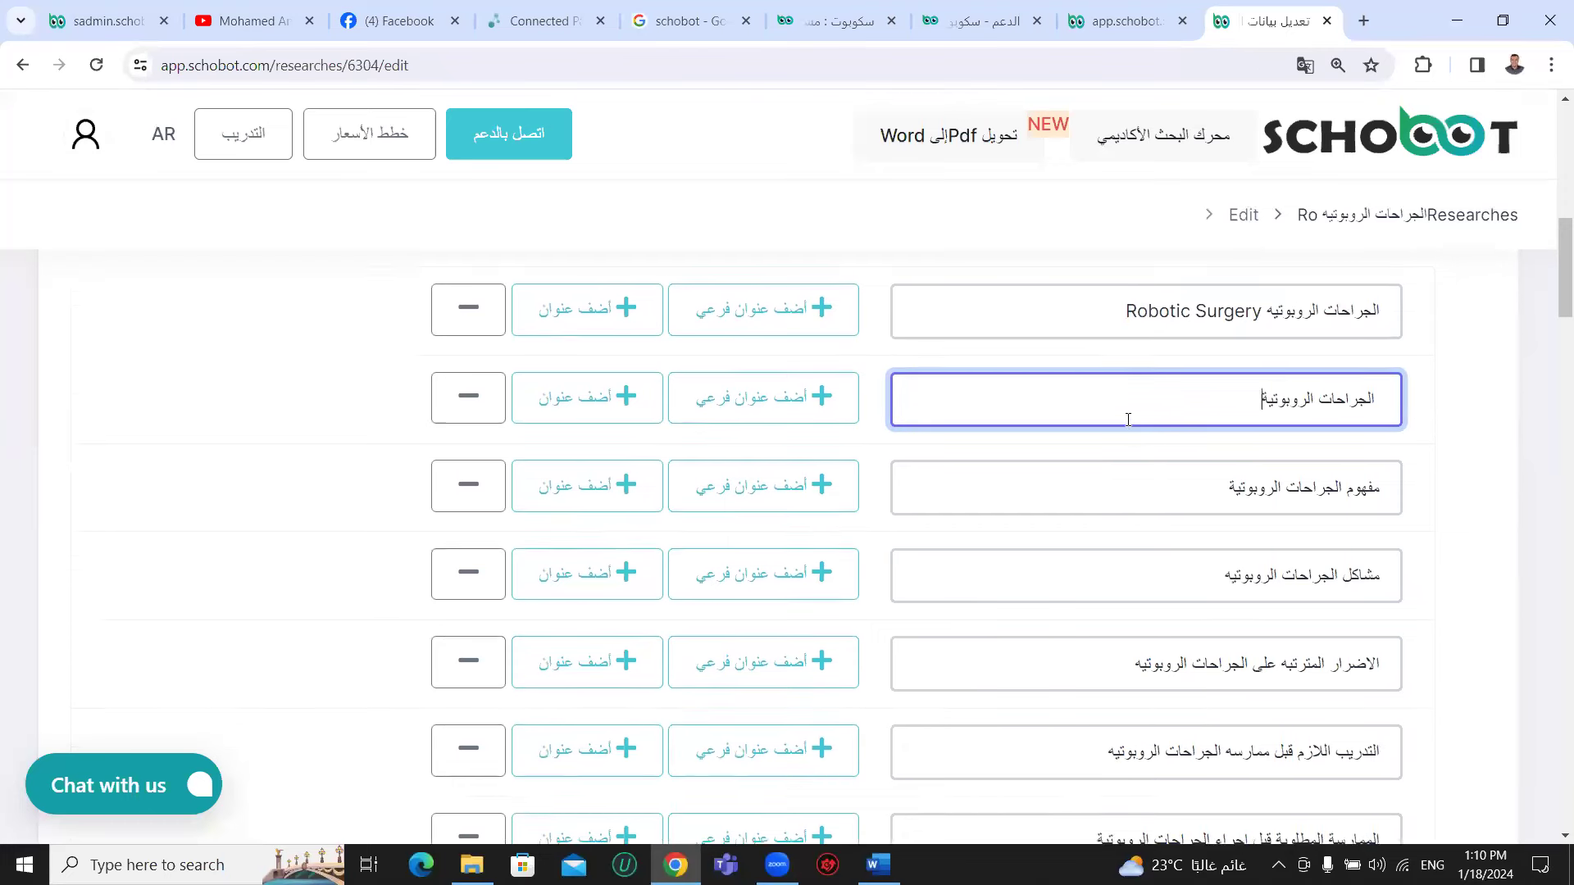
click(1126, 408)
click(1134, 488)
scroll(1136, 476, down, 2)
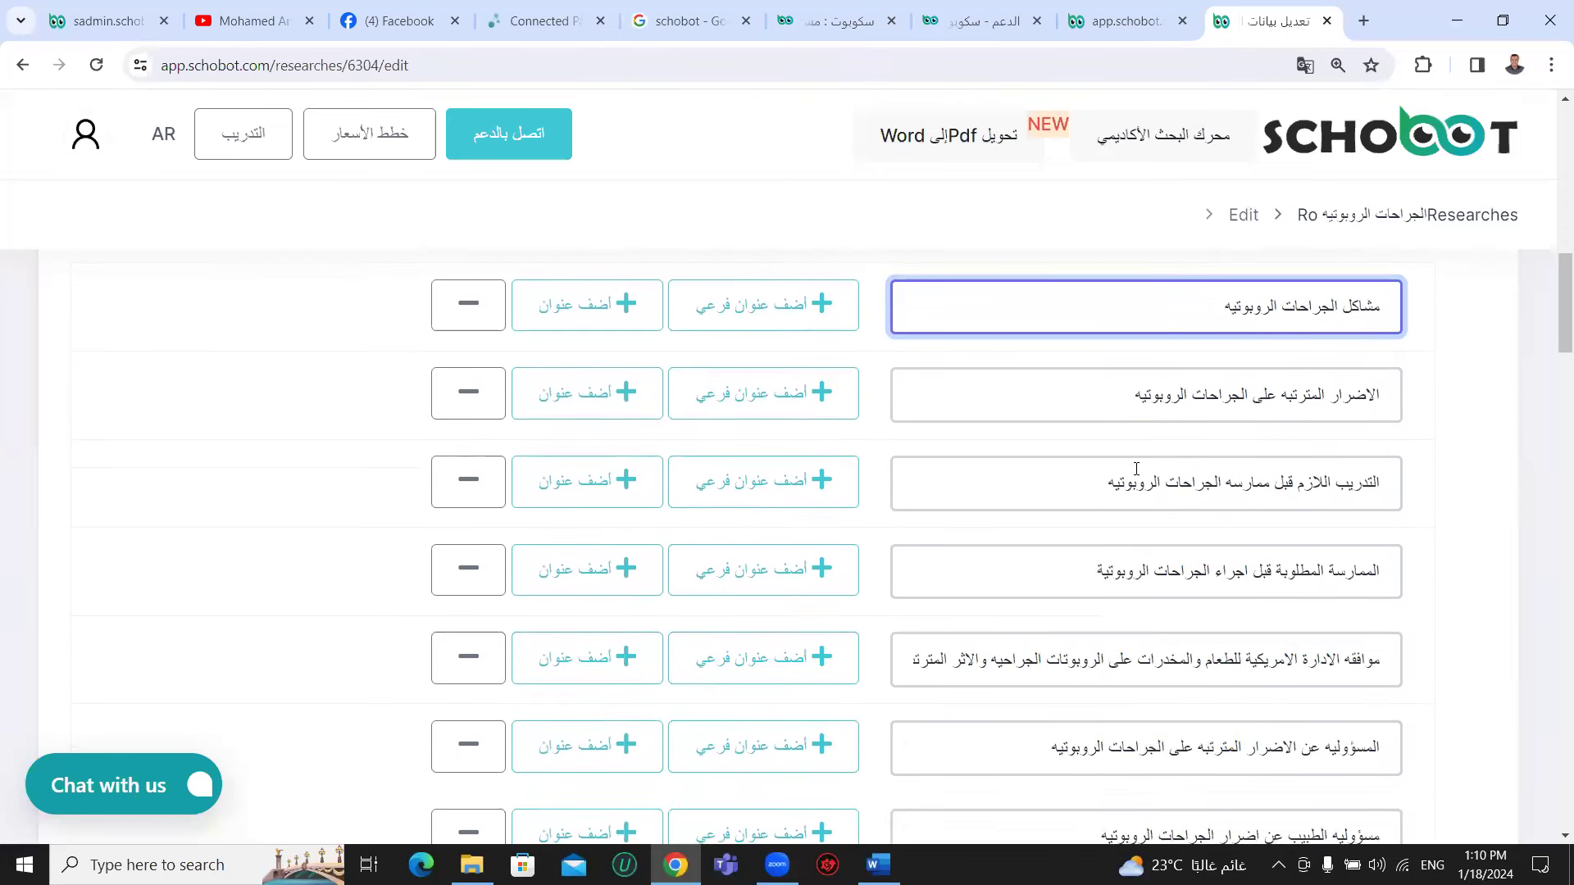
scroll(1136, 463, down, 2)
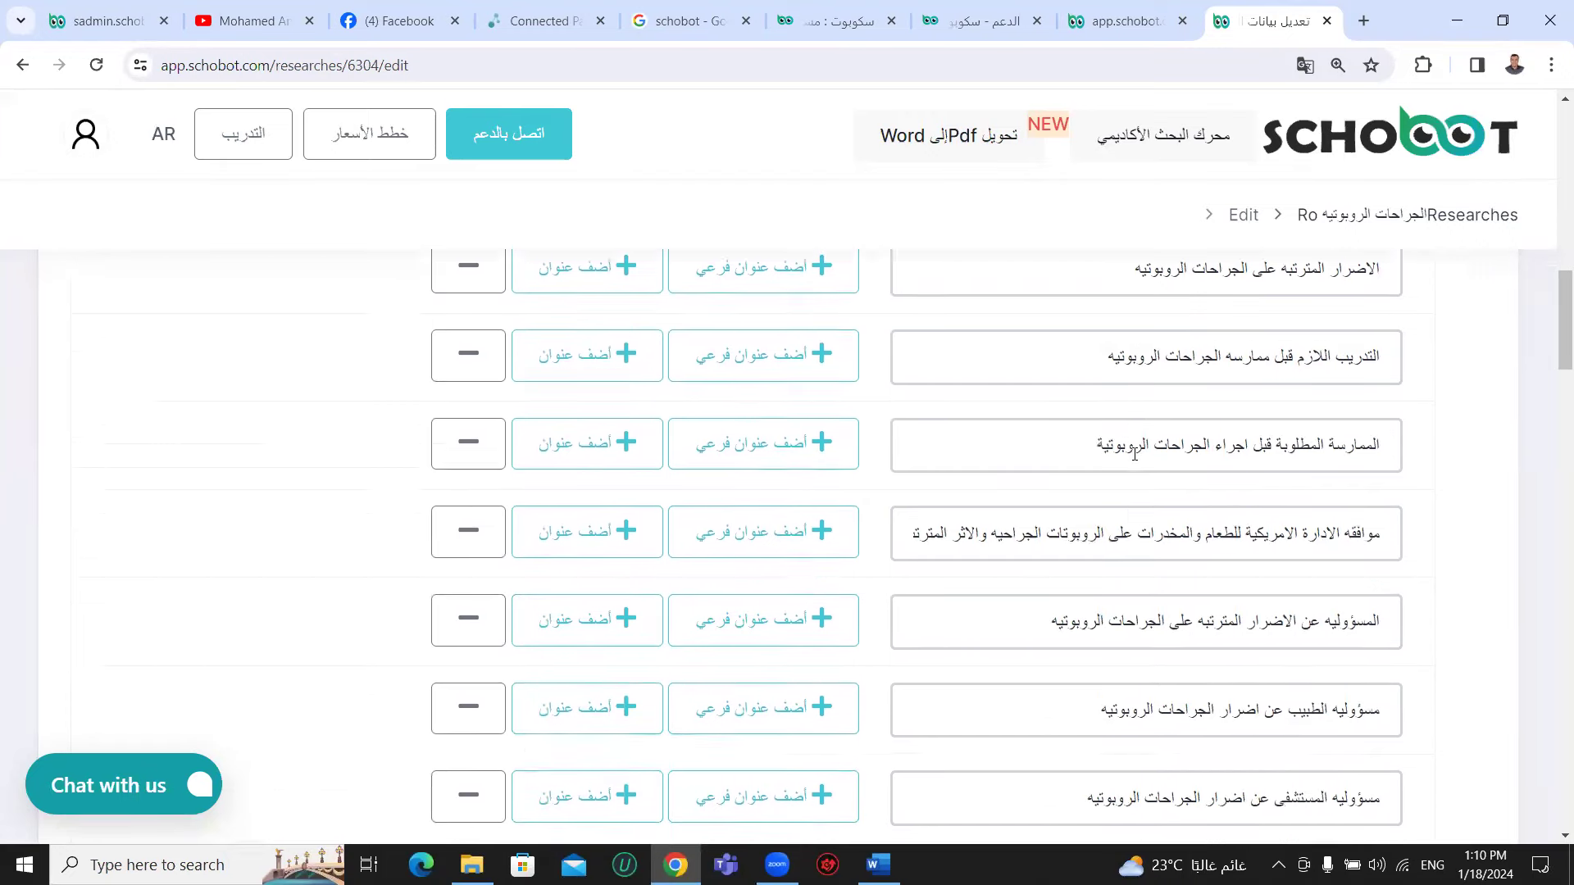
scroll(1135, 451, down, 2)
scroll(1135, 451, down, 7)
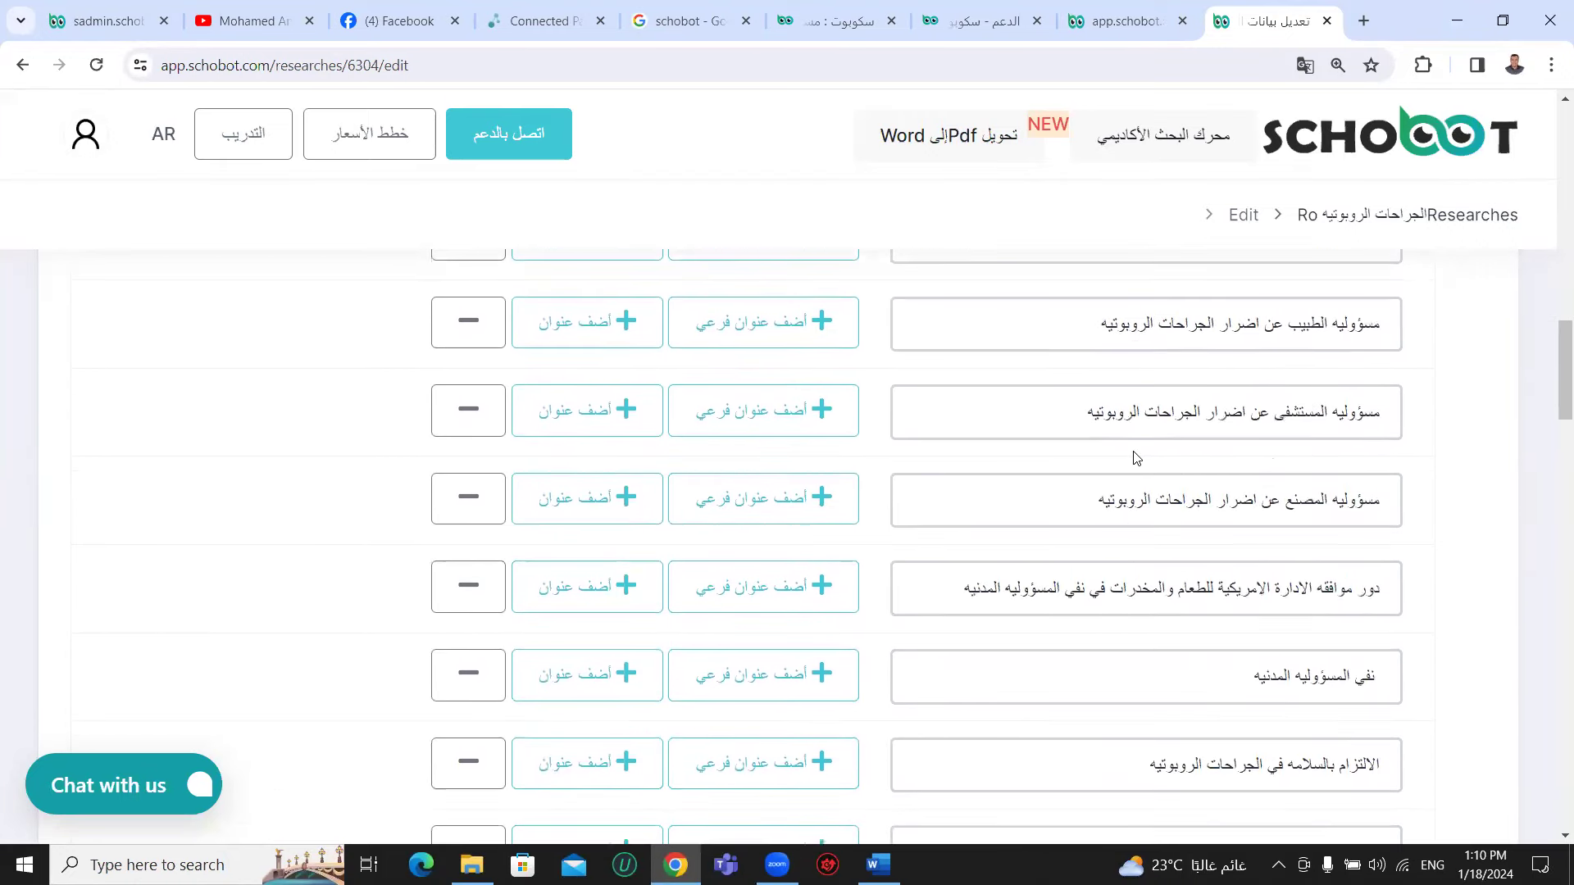
scroll(1126, 439, down, 4)
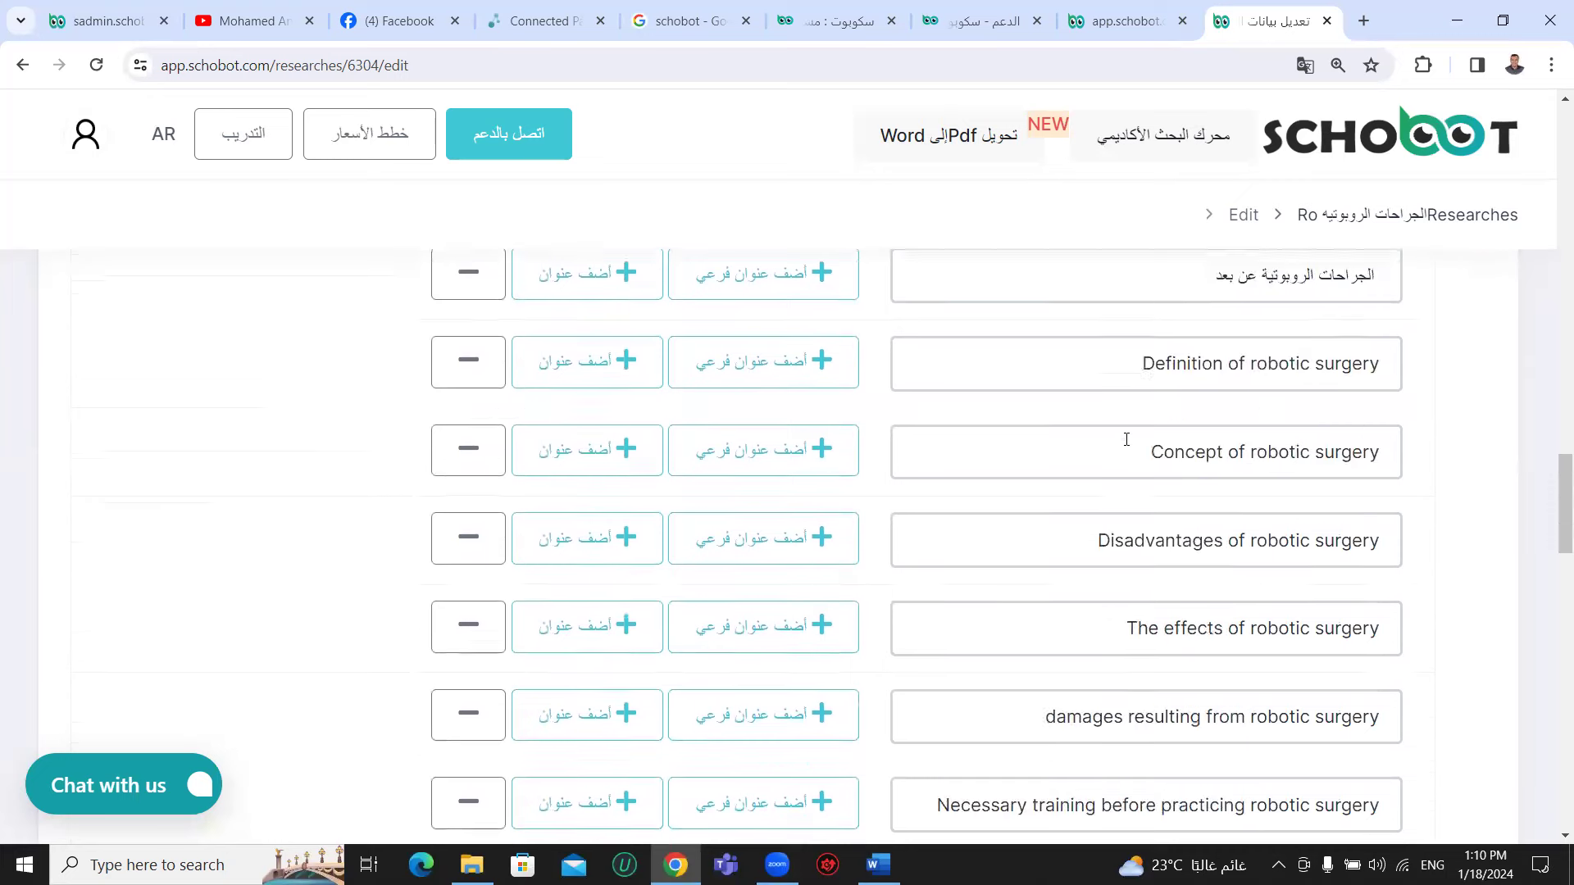
- Review the English topic titles through to the end of the list and save the Robotic Surgery research
scroll(1126, 438, down, 1)
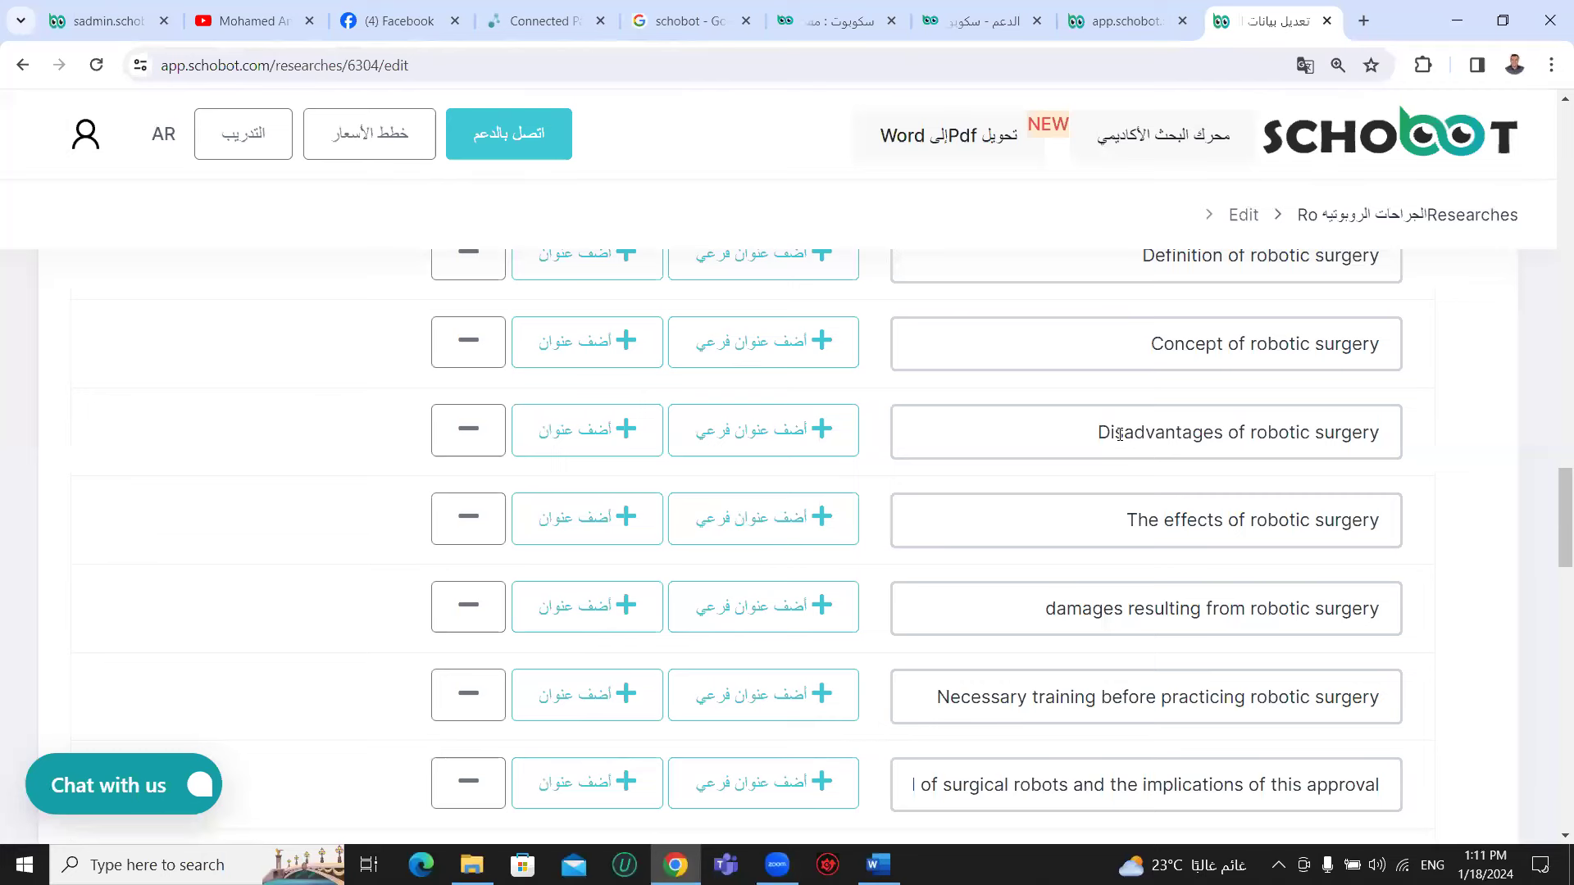
scroll(1120, 434, down, 1)
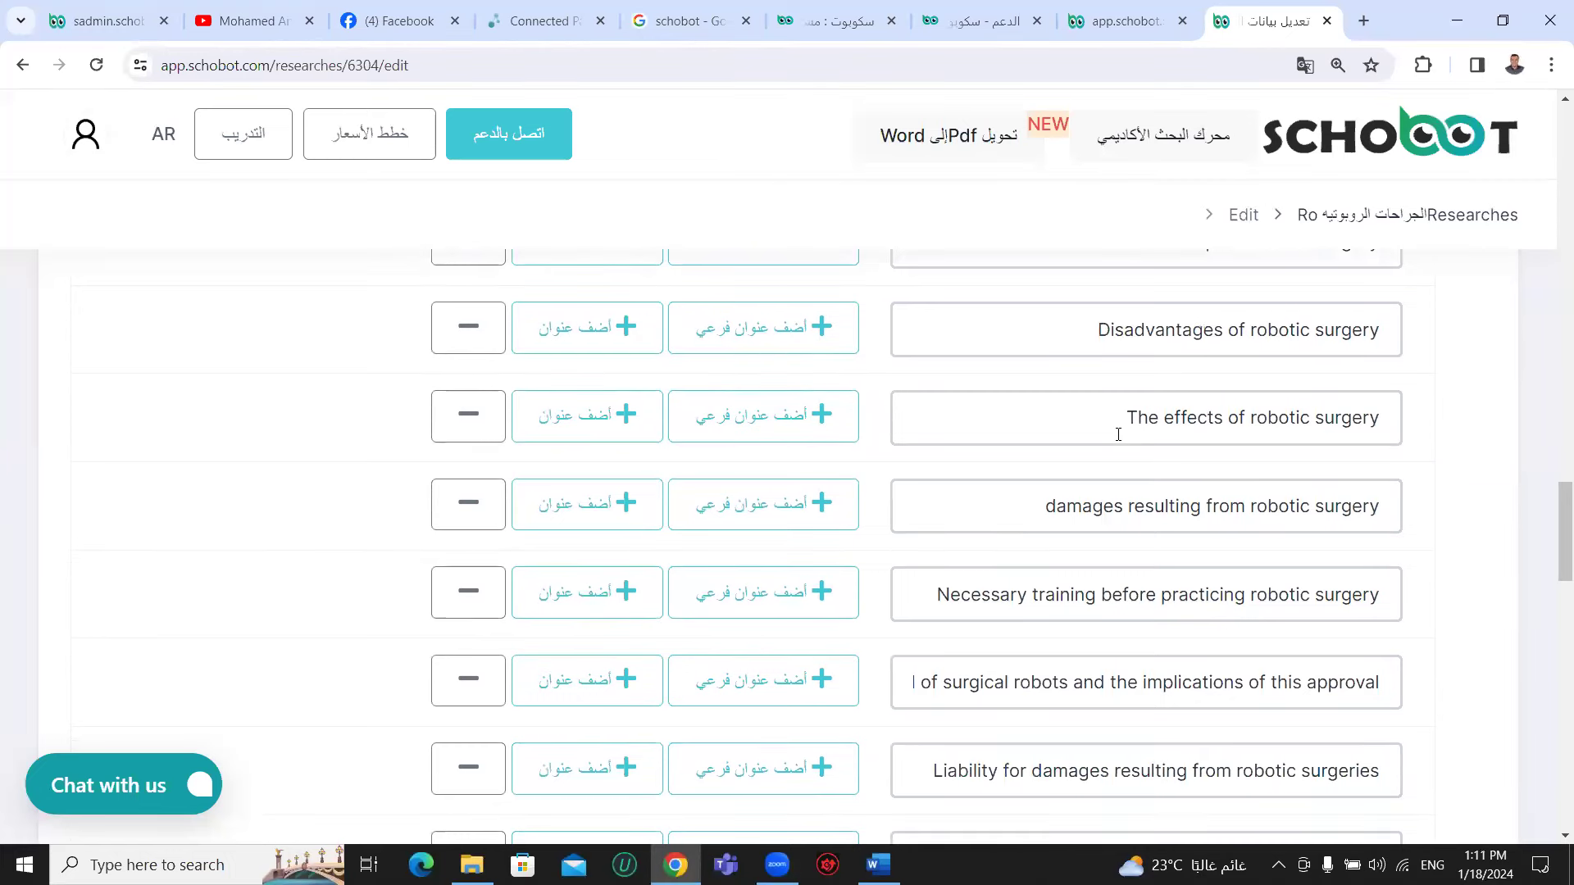
scroll(1118, 435, down, 1)
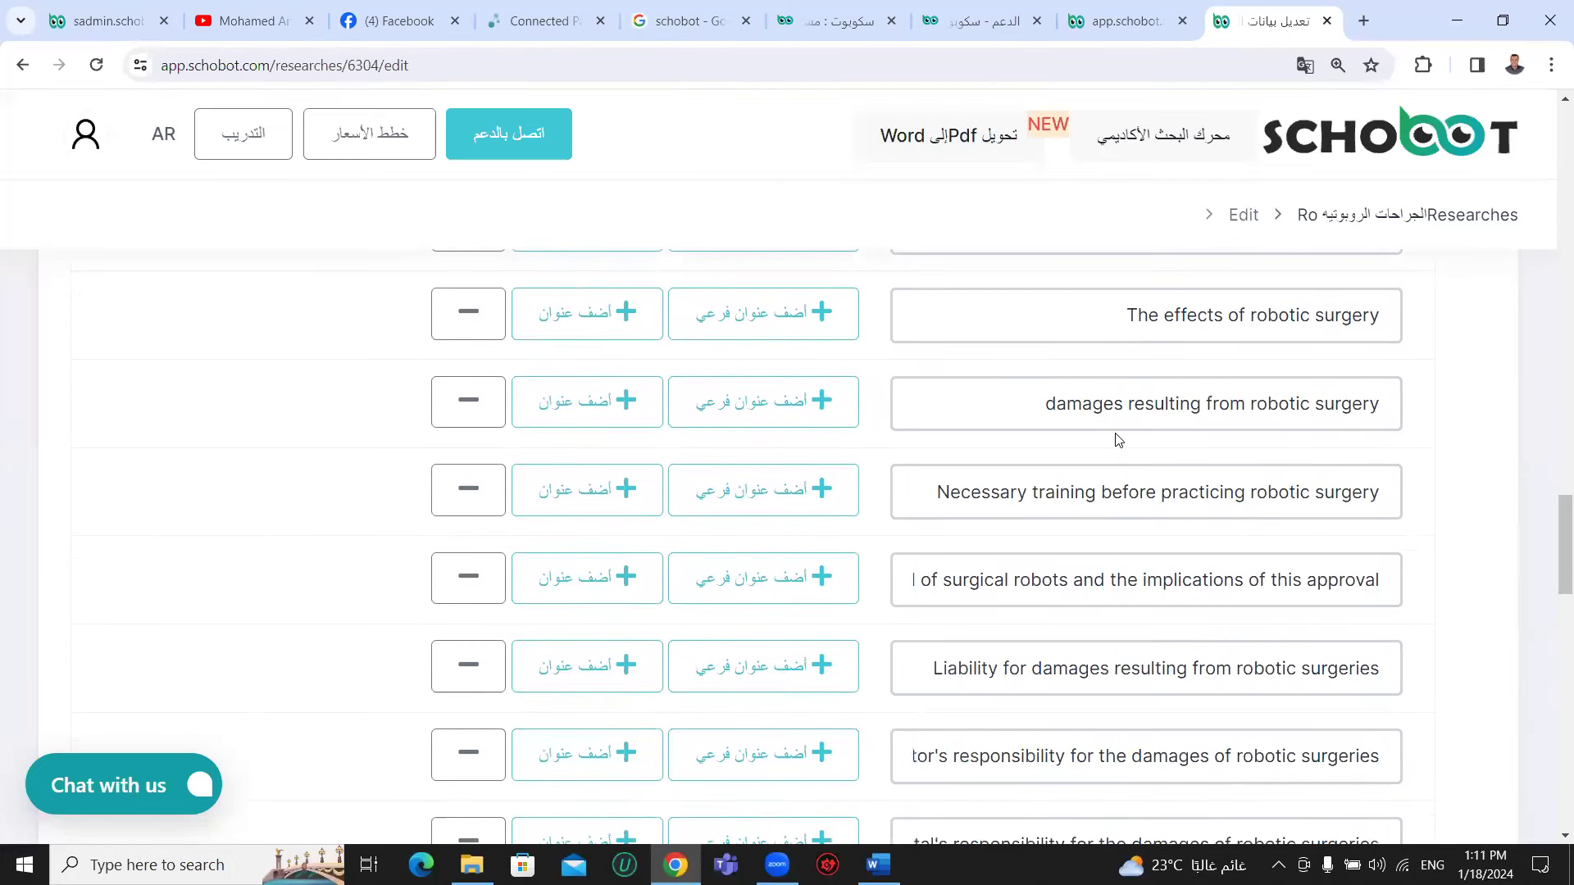
scroll(1118, 437, down, 6)
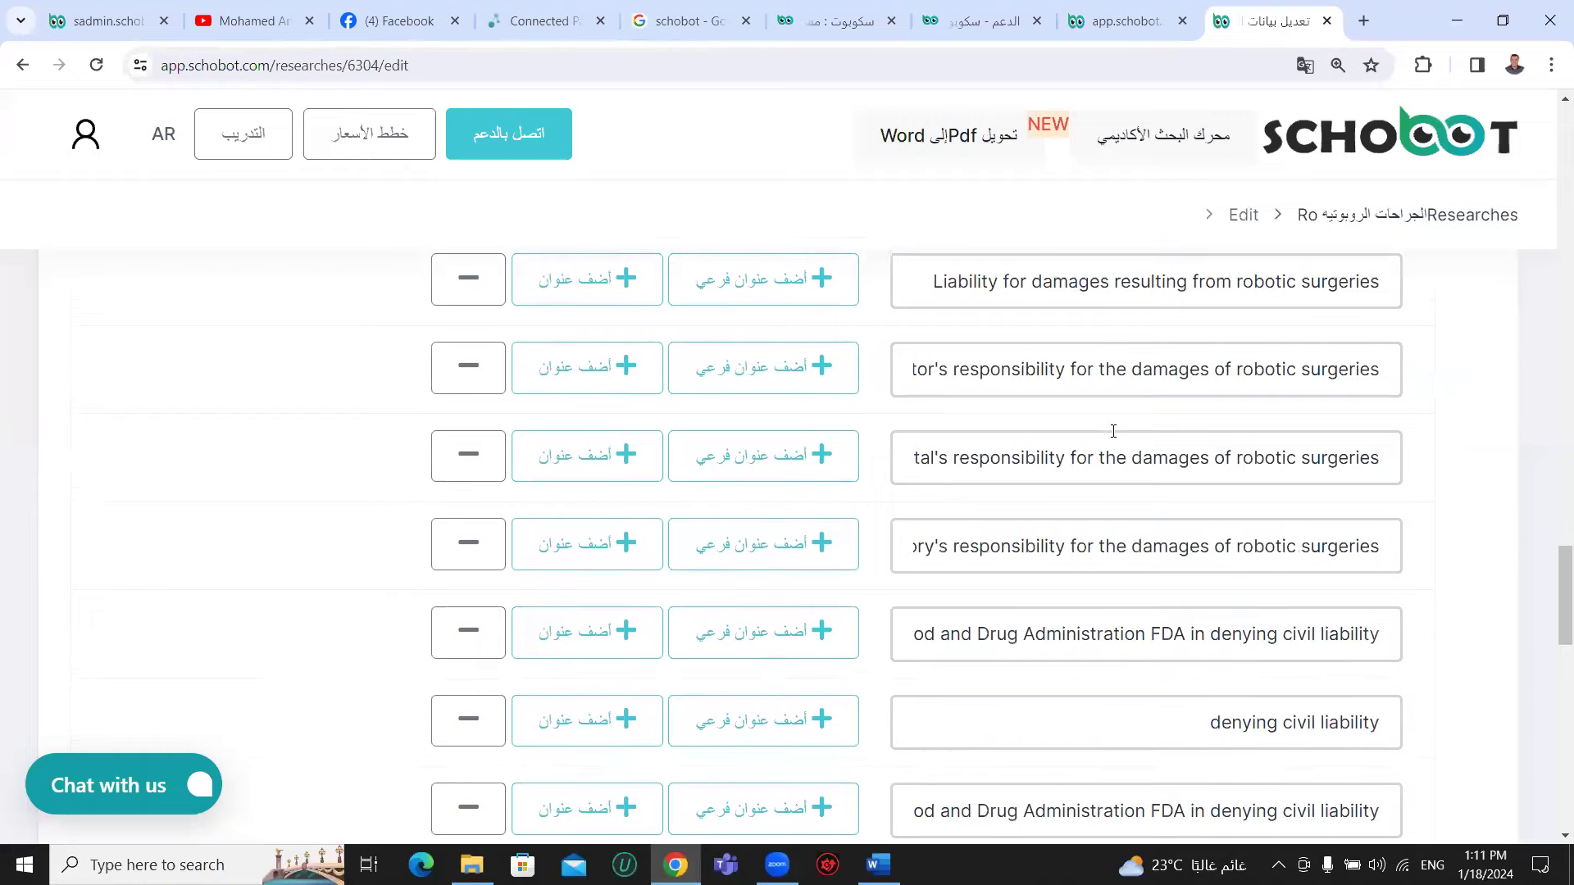
scroll(1113, 432, down, 8)
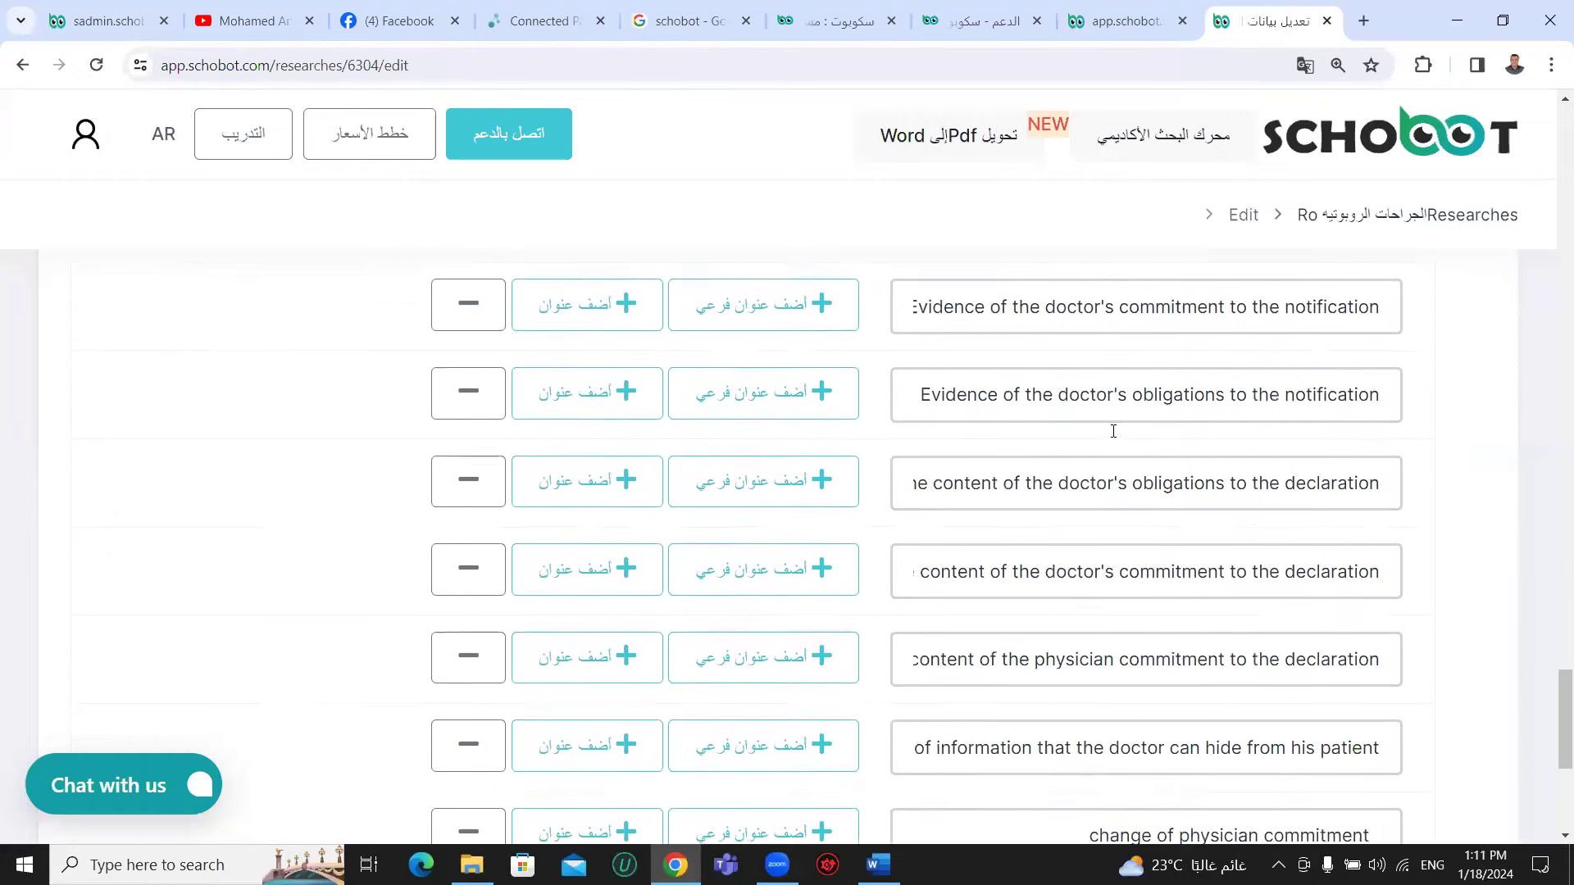
scroll(1113, 431, down, 4)
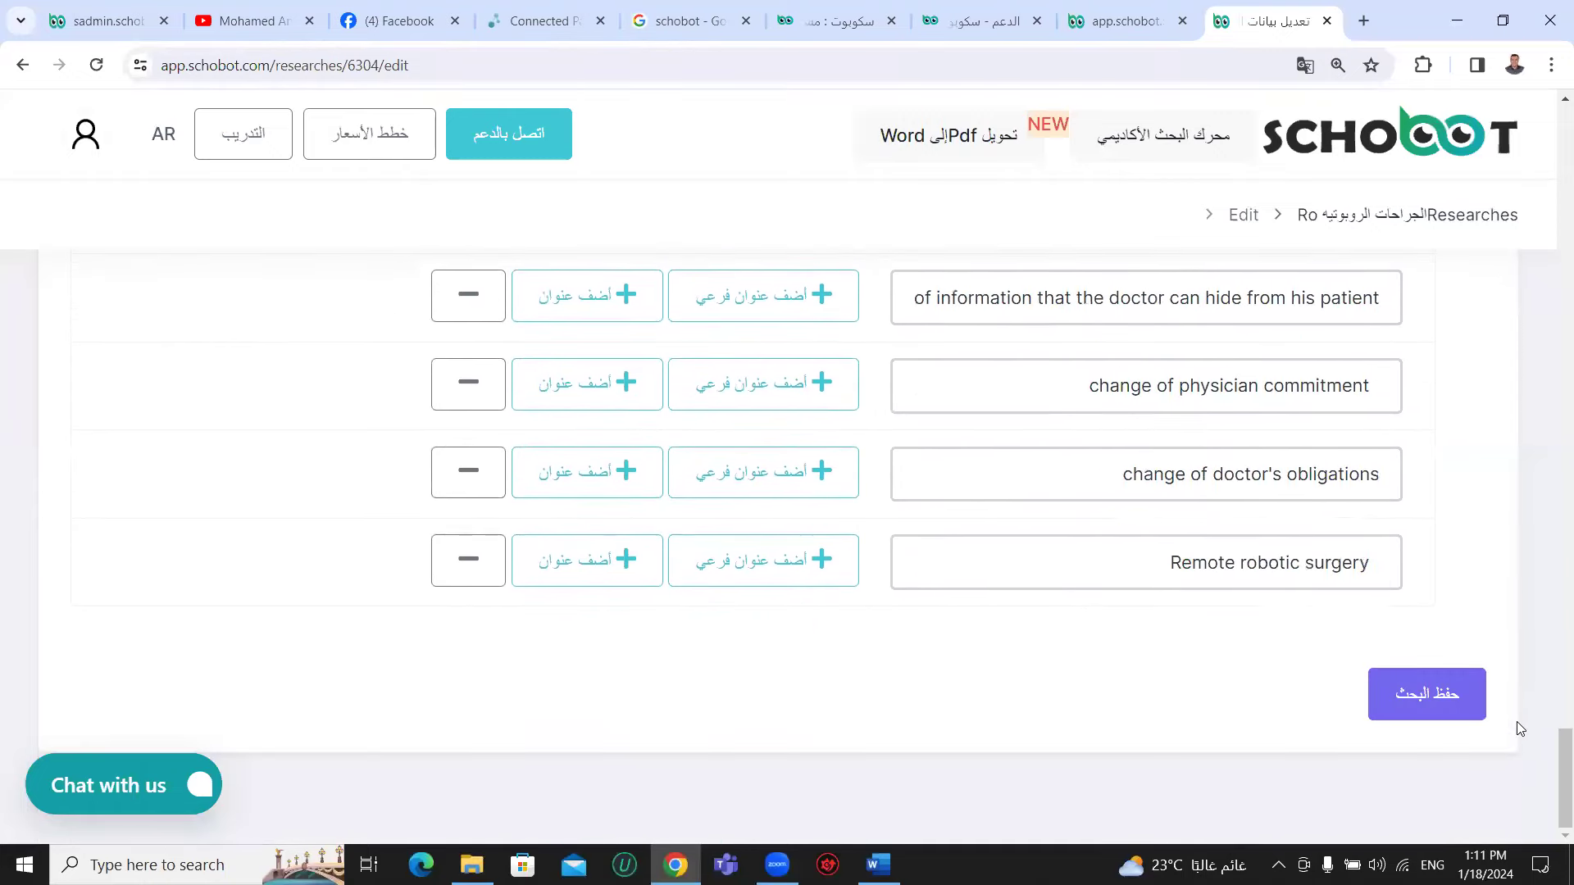
click(1424, 695)
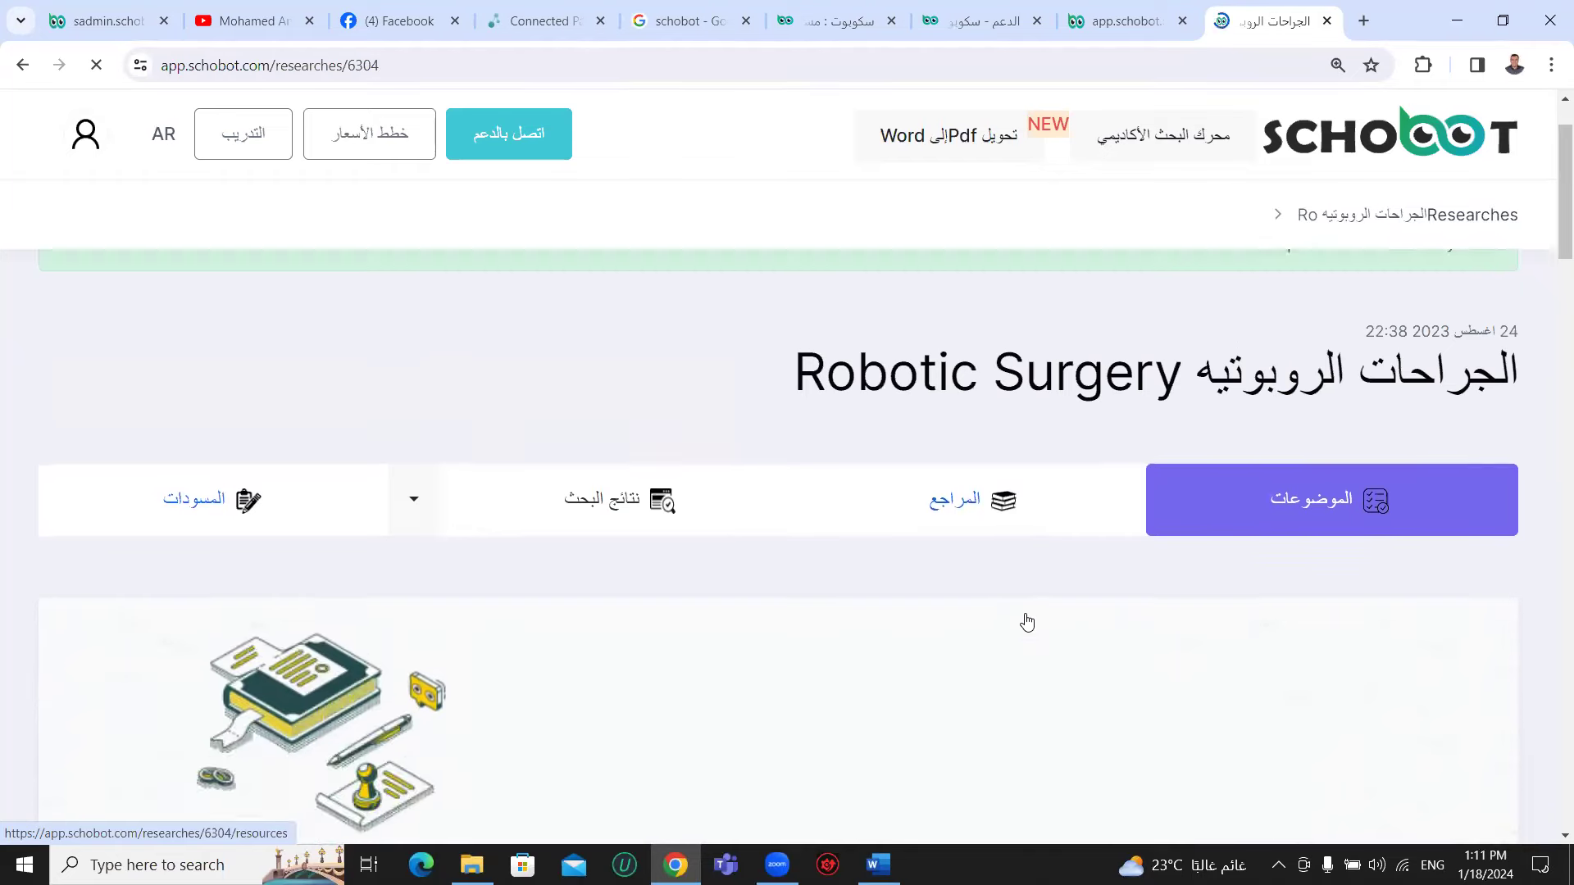
- Review the saved topics and keywords on the research page and open the research's references
scroll(1029, 617, down, 5)
scroll(1025, 615, down, 3)
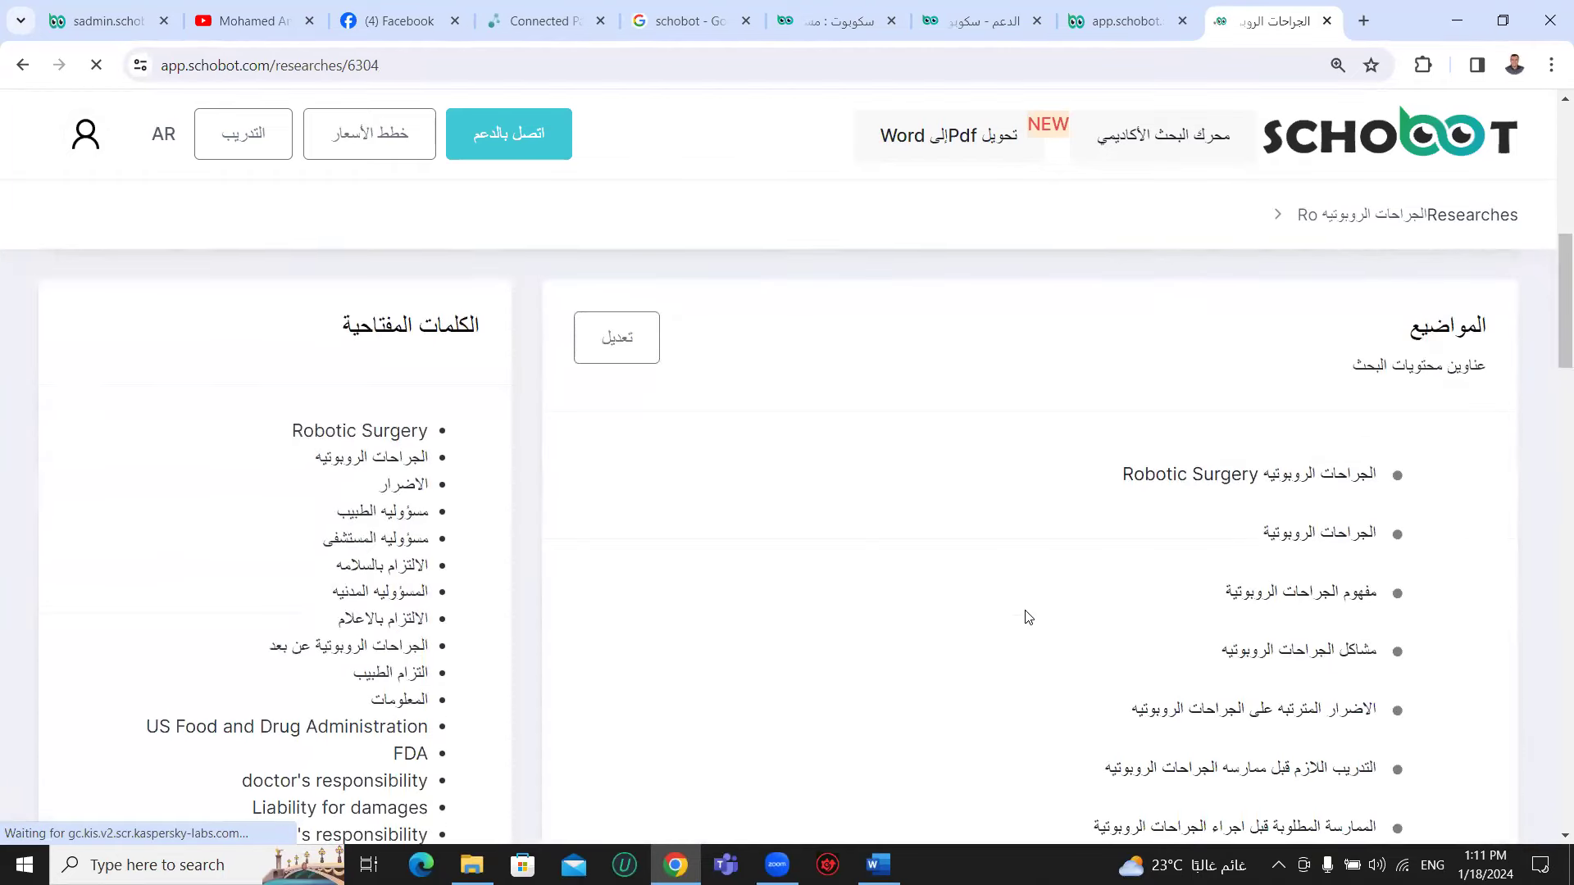
scroll(1279, 565, down, 5)
scroll(1255, 555, down, 10)
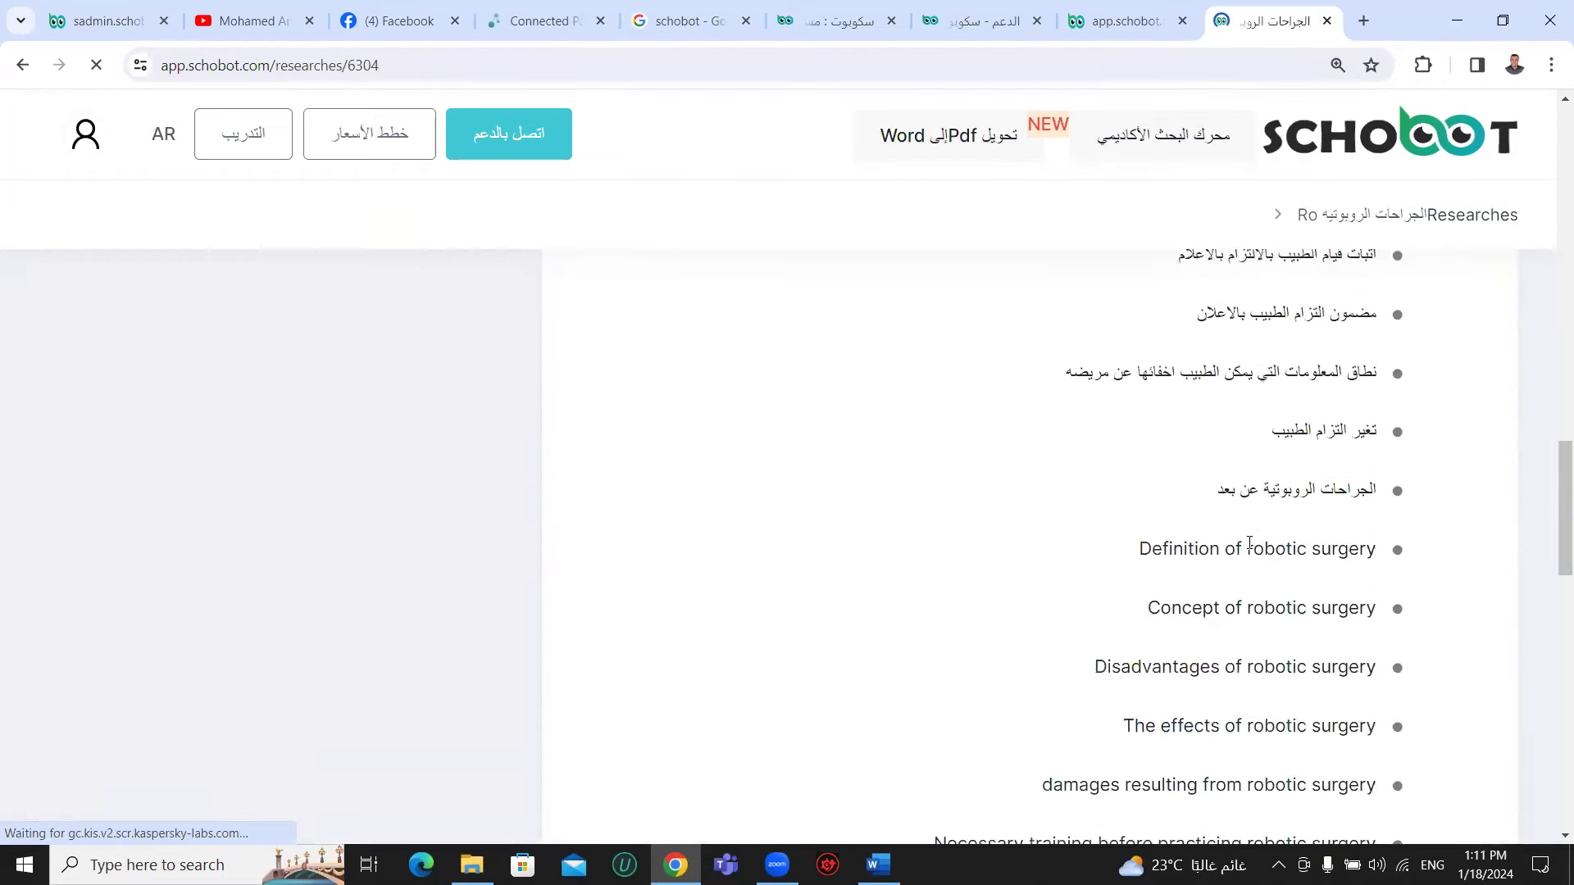
scroll(1254, 555, up, 13)
scroll(1001, 509, up, 6)
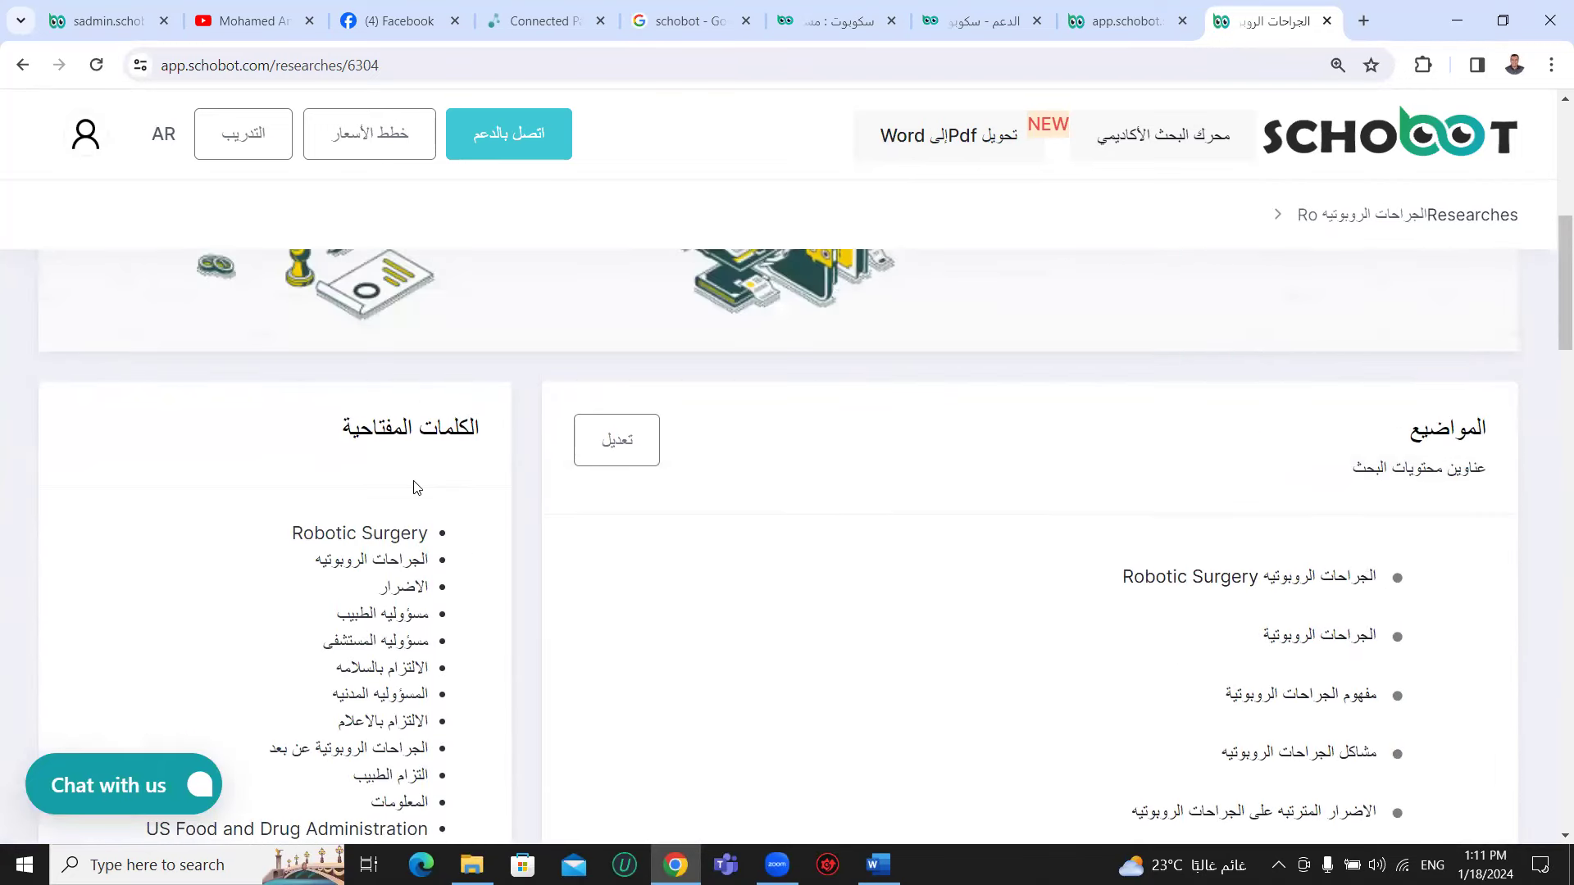
scroll(825, 440, up, 5)
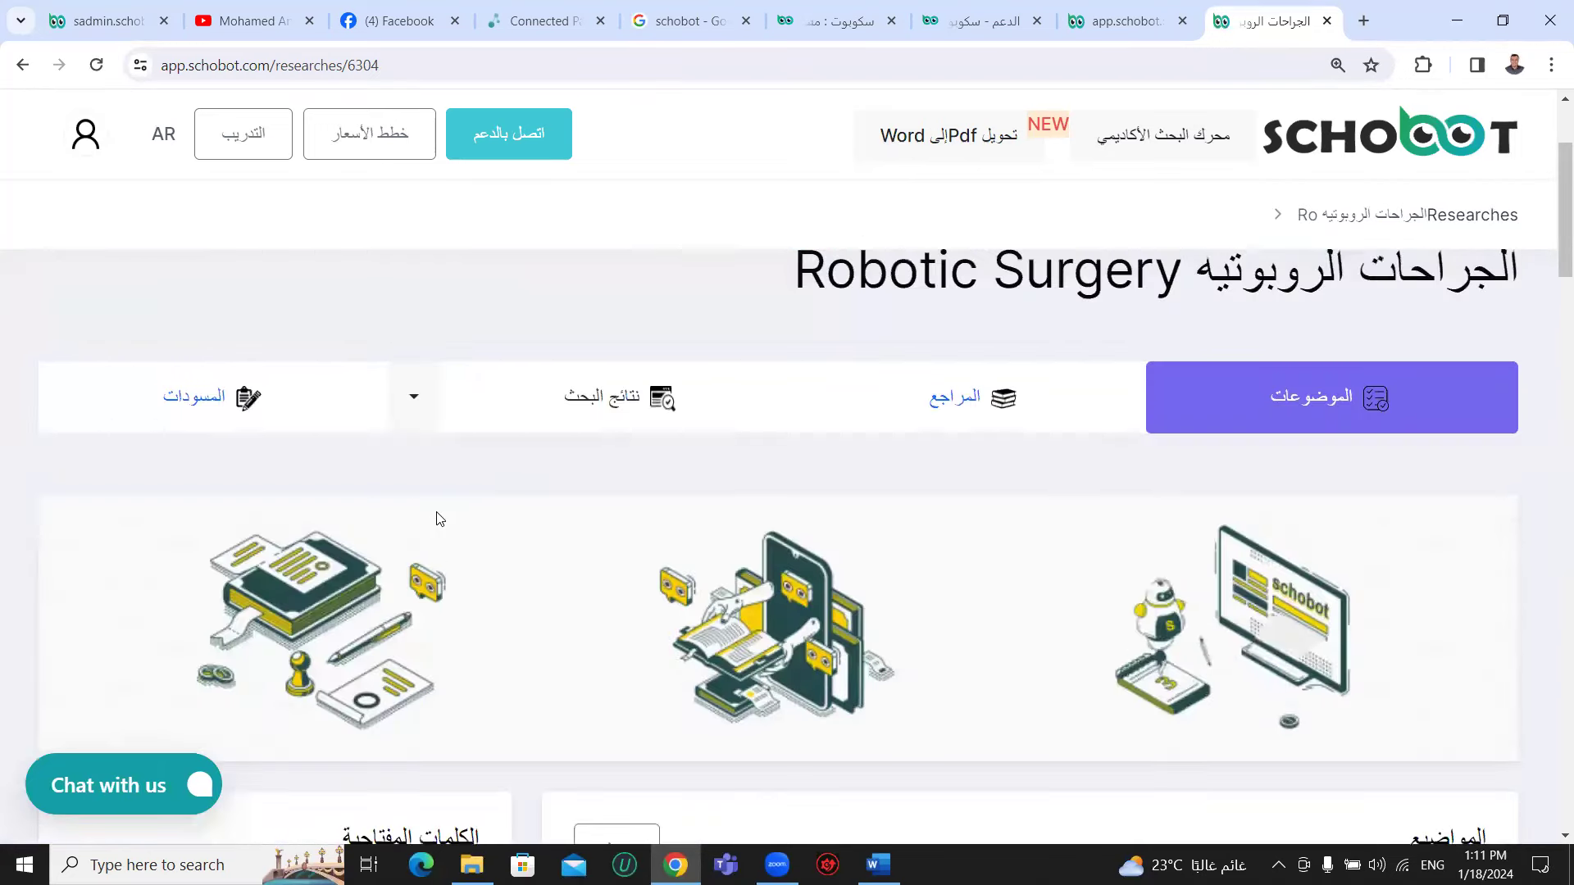
click(971, 389)
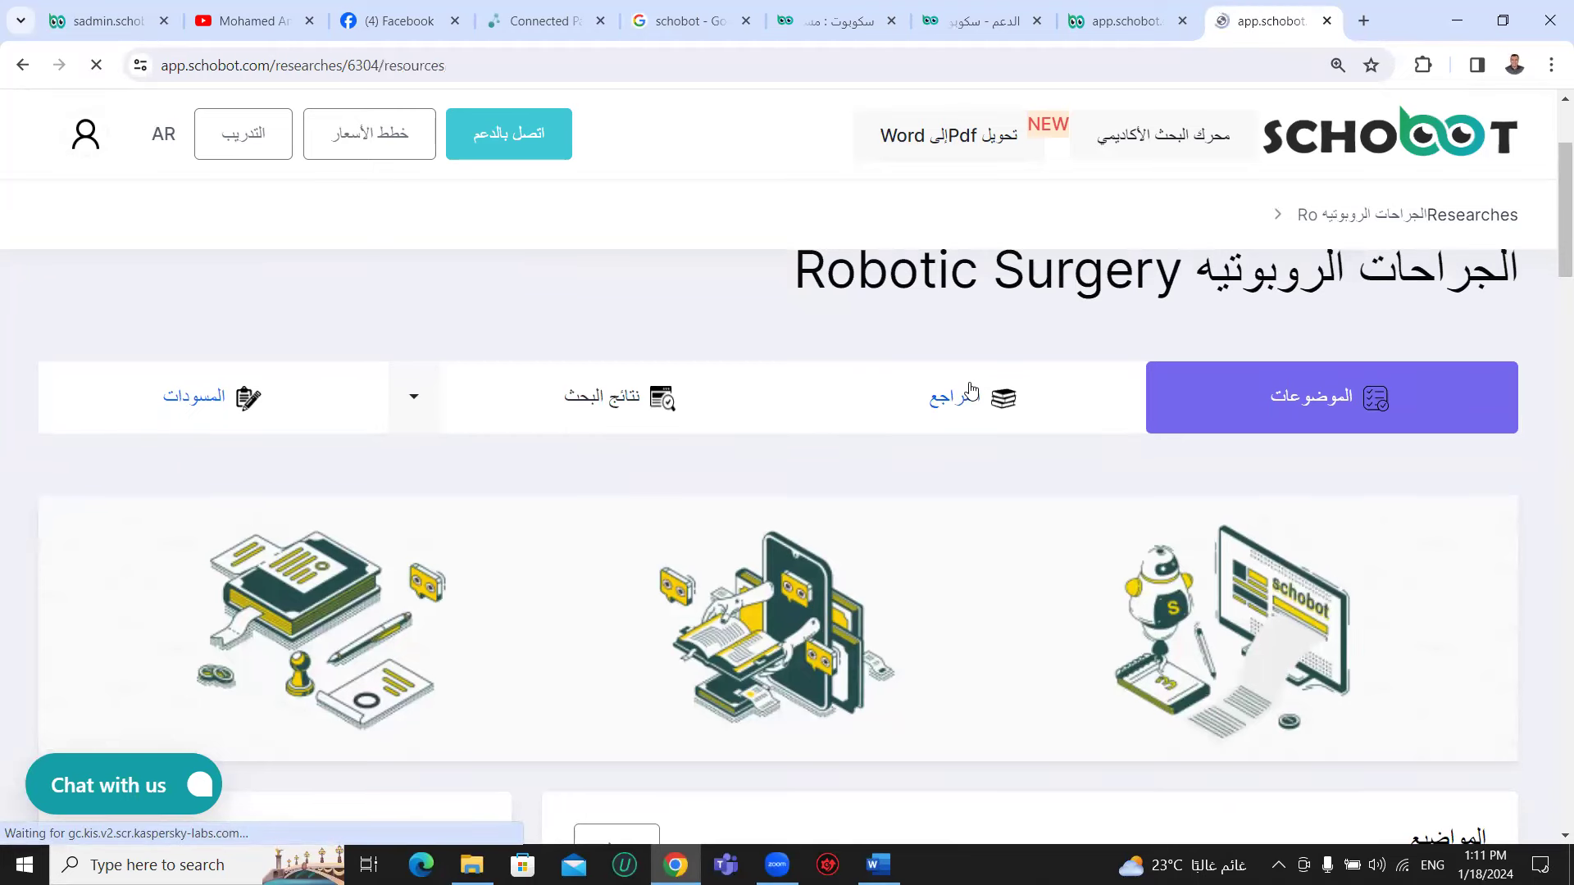
click(168, 139)
click(169, 143)
click(169, 142)
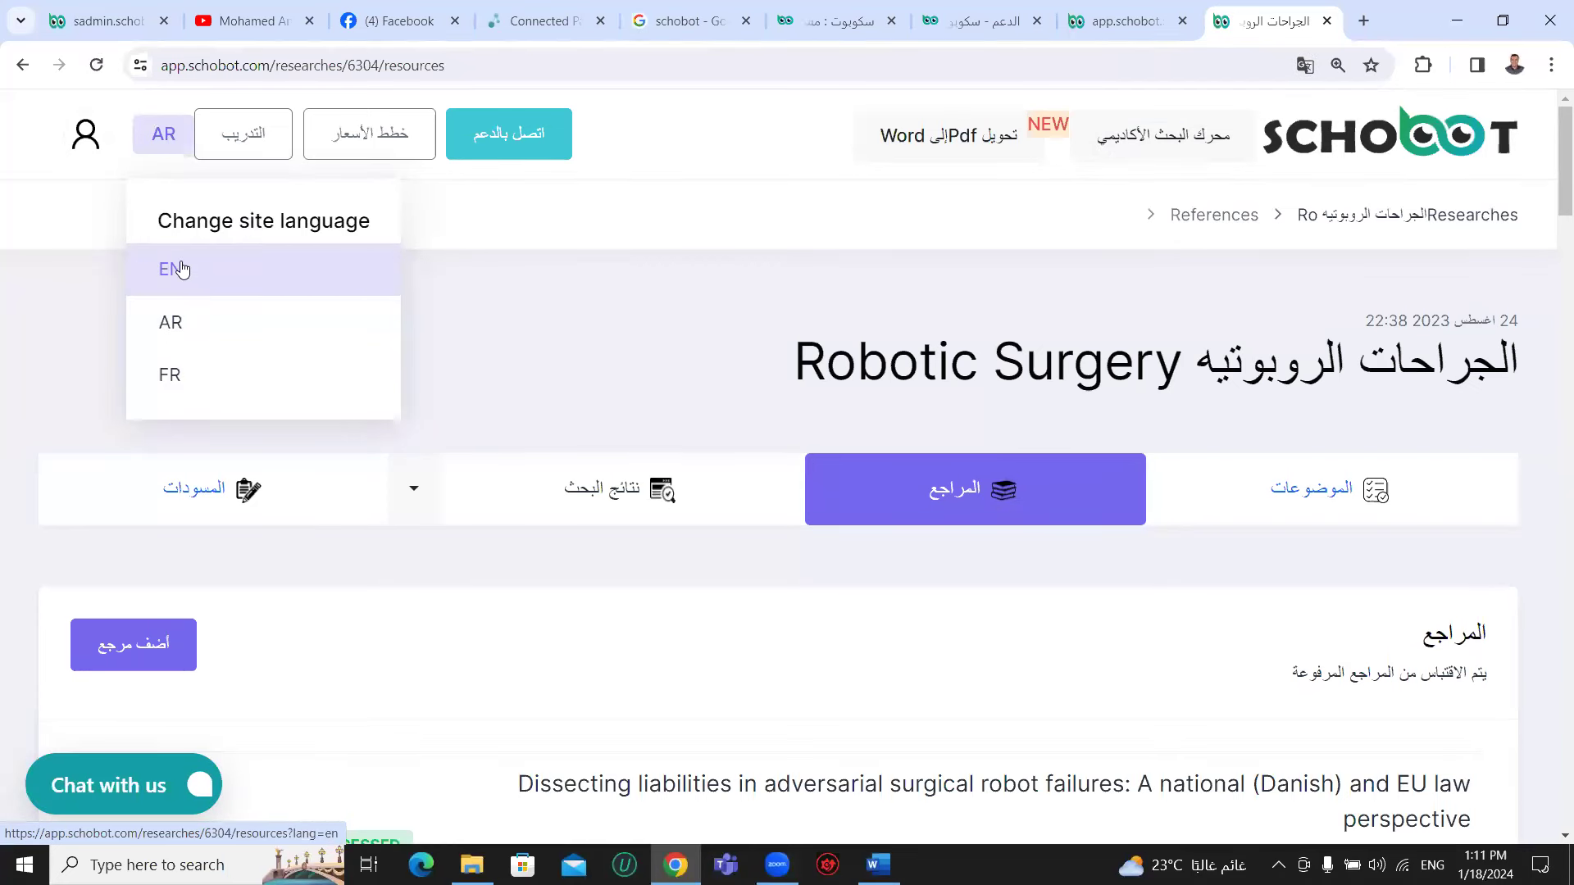
click(561, 329)
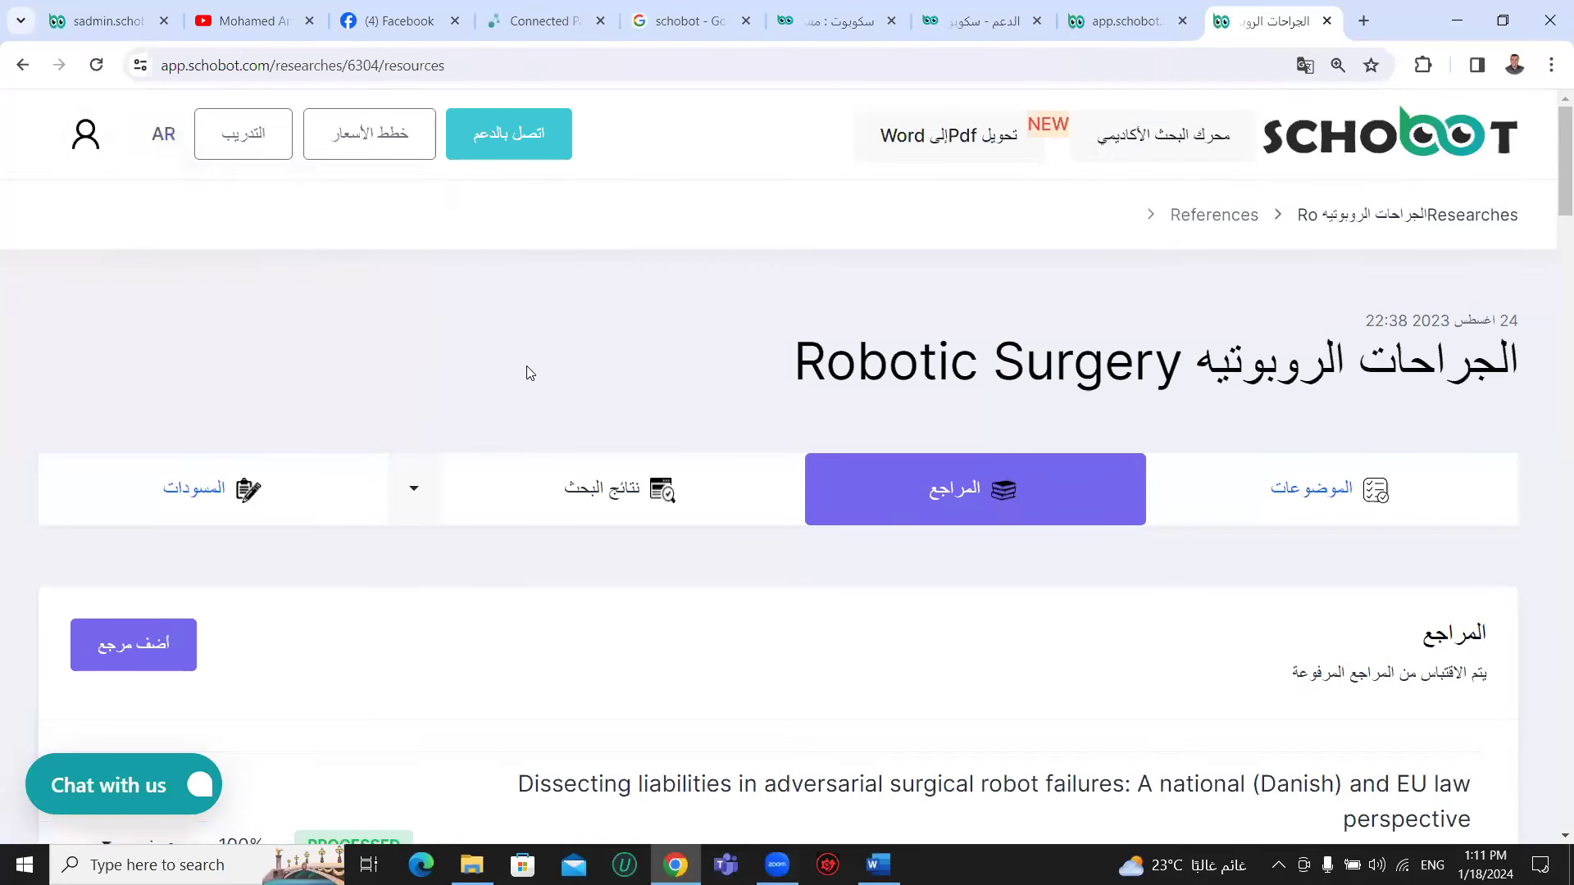
- Start a new reference for the Robotic Surgery research and examine its Name and Author fields
click(153, 654)
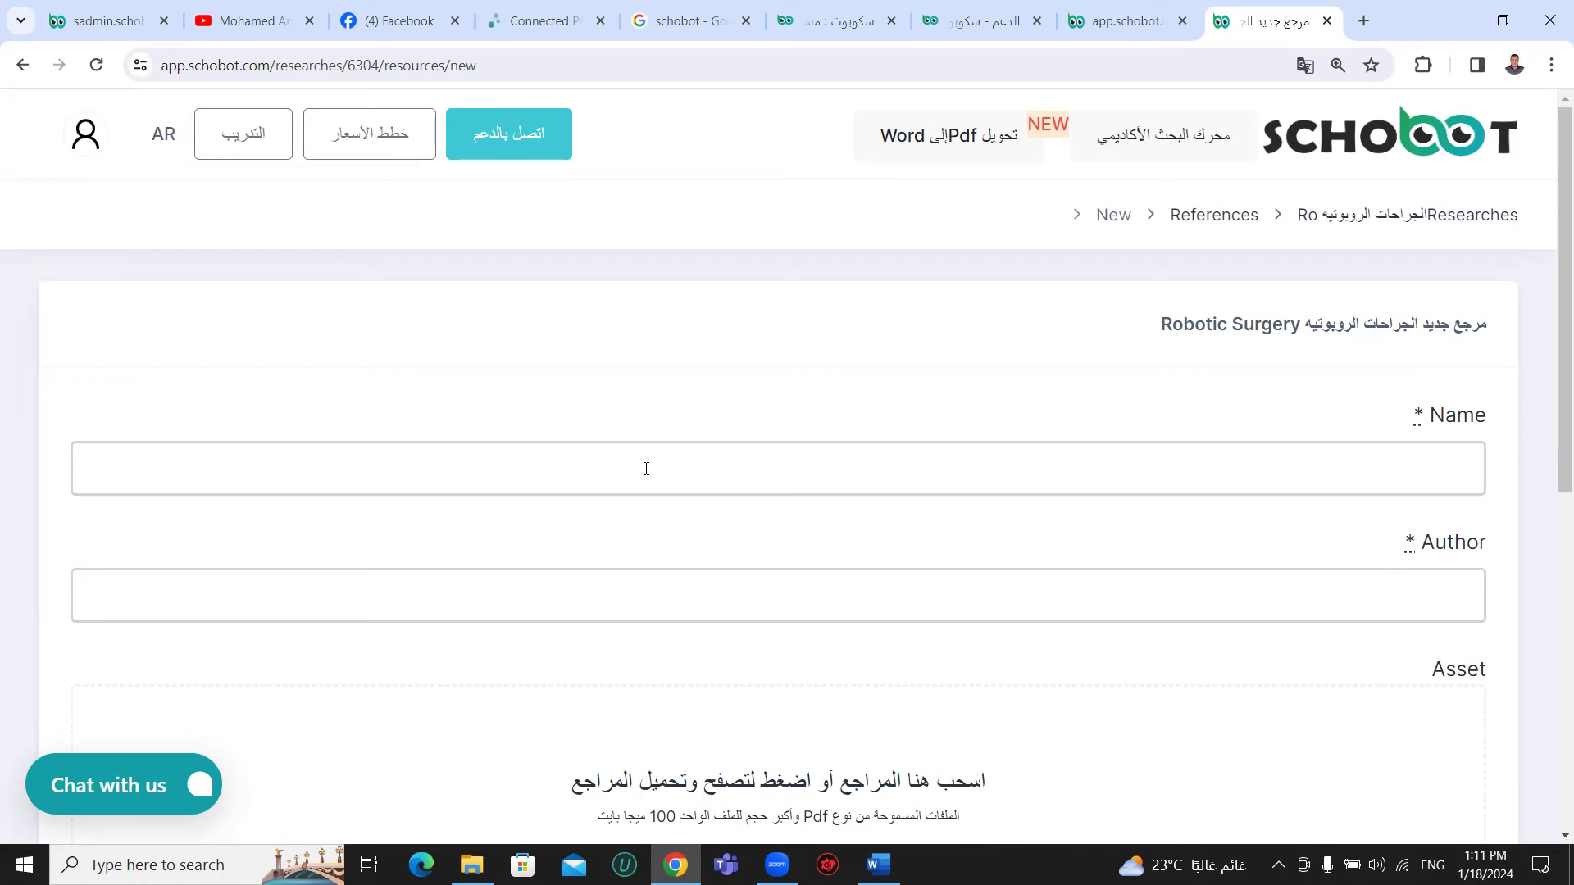
click(646, 469)
click(692, 392)
click(737, 476)
click(667, 598)
click(677, 475)
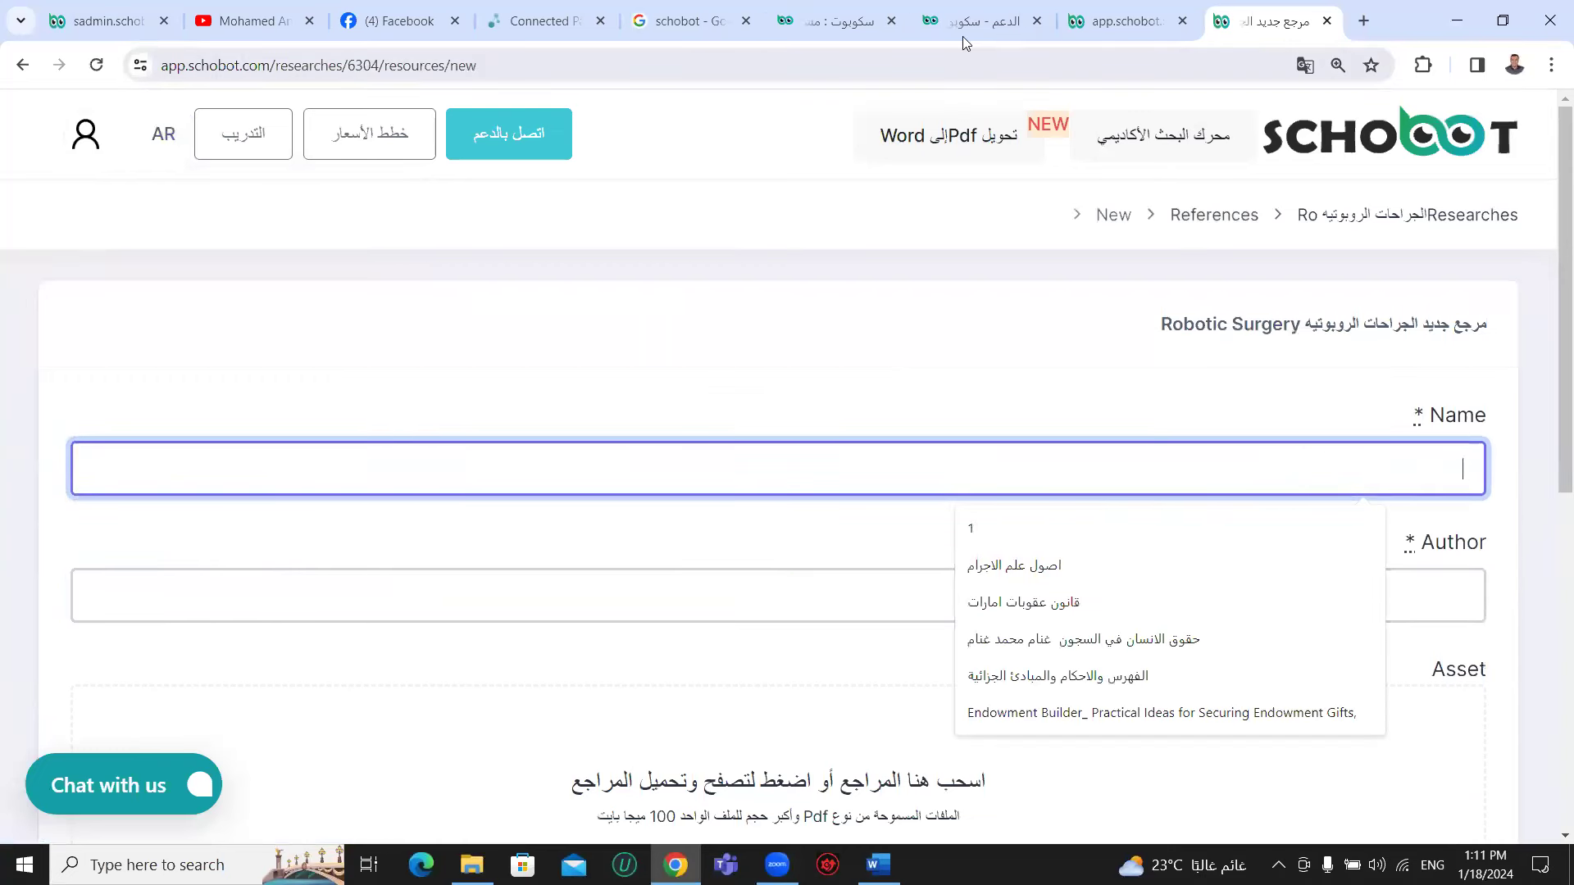
- Search Google for g scholar in a new browser tab and open Google Scholar
click(1365, 20)
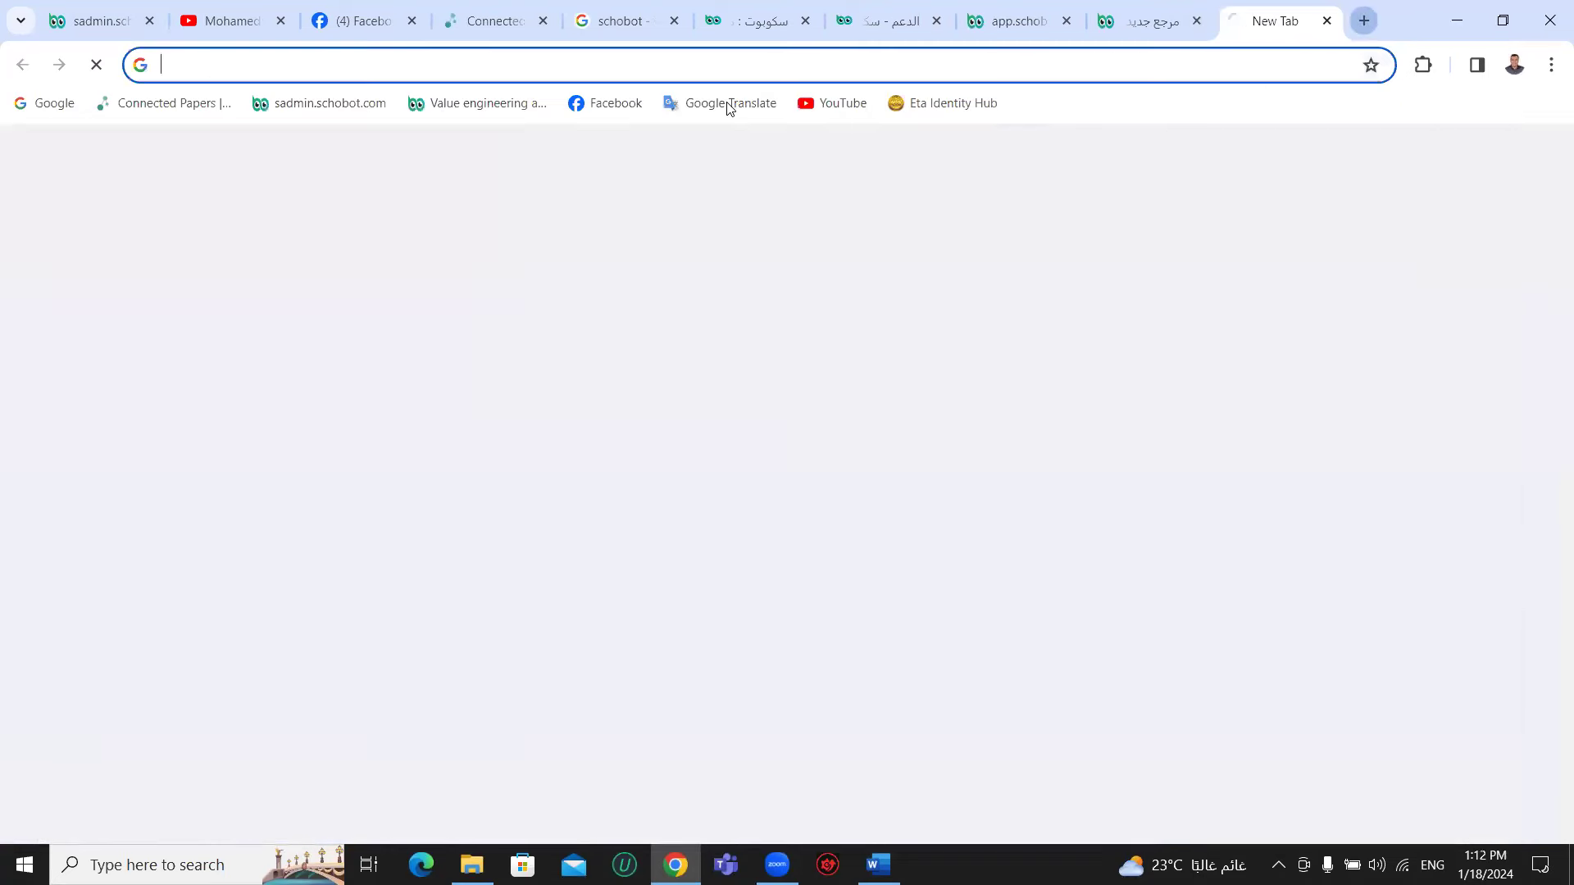
click(715, 64)
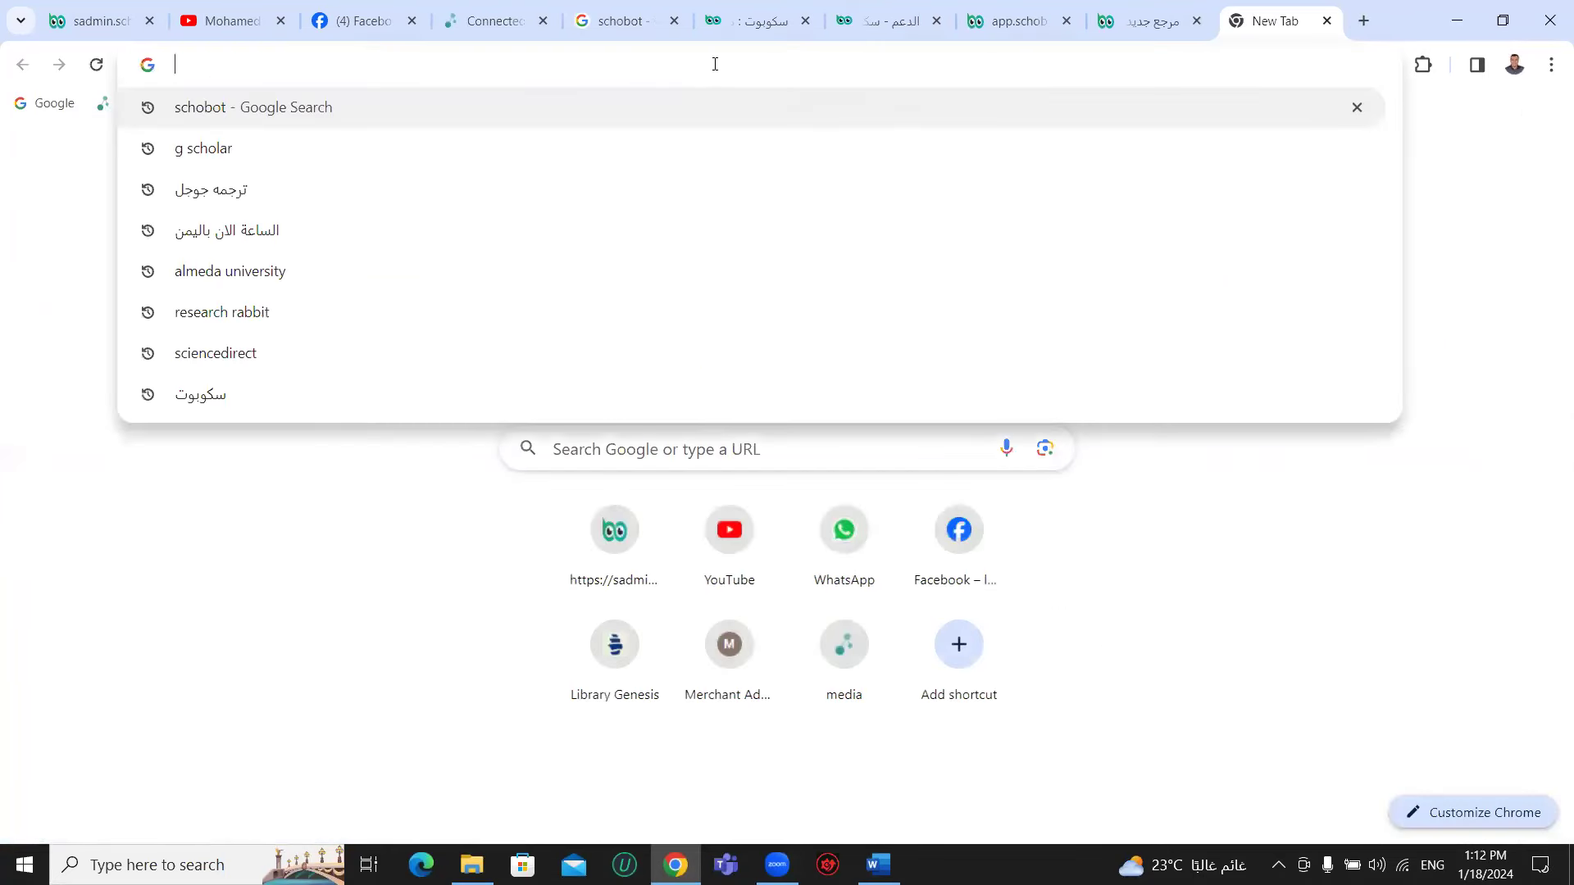
click(580, 139)
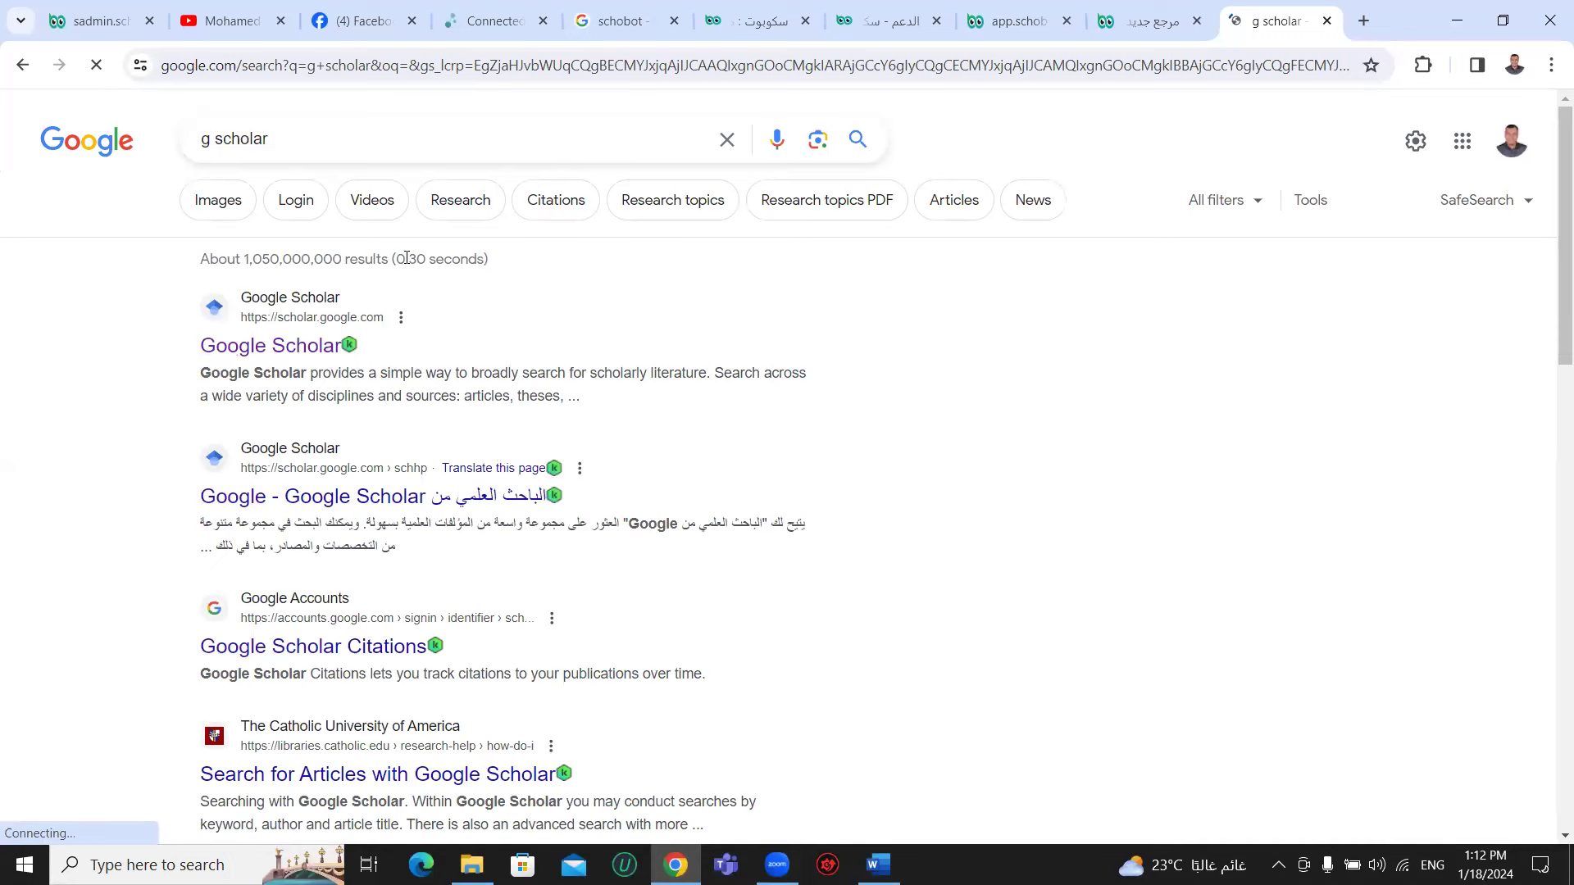
- Copy the words Robotic Surgery from the new reference form's heading and return to Google Scholar
click(1148, 20)
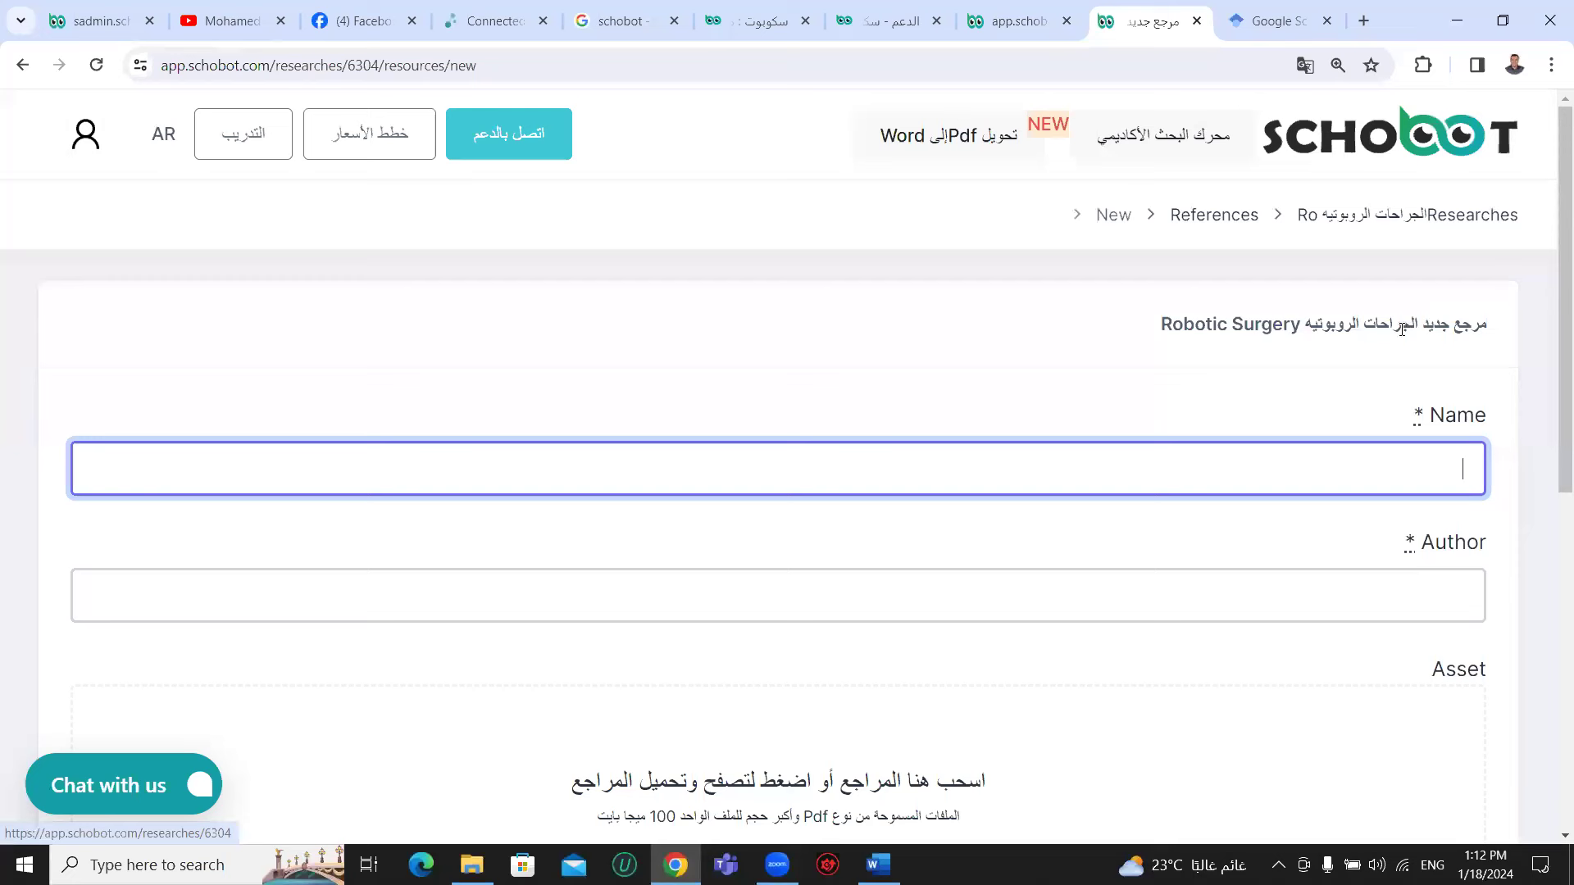
drag(1421, 321, 1305, 330)
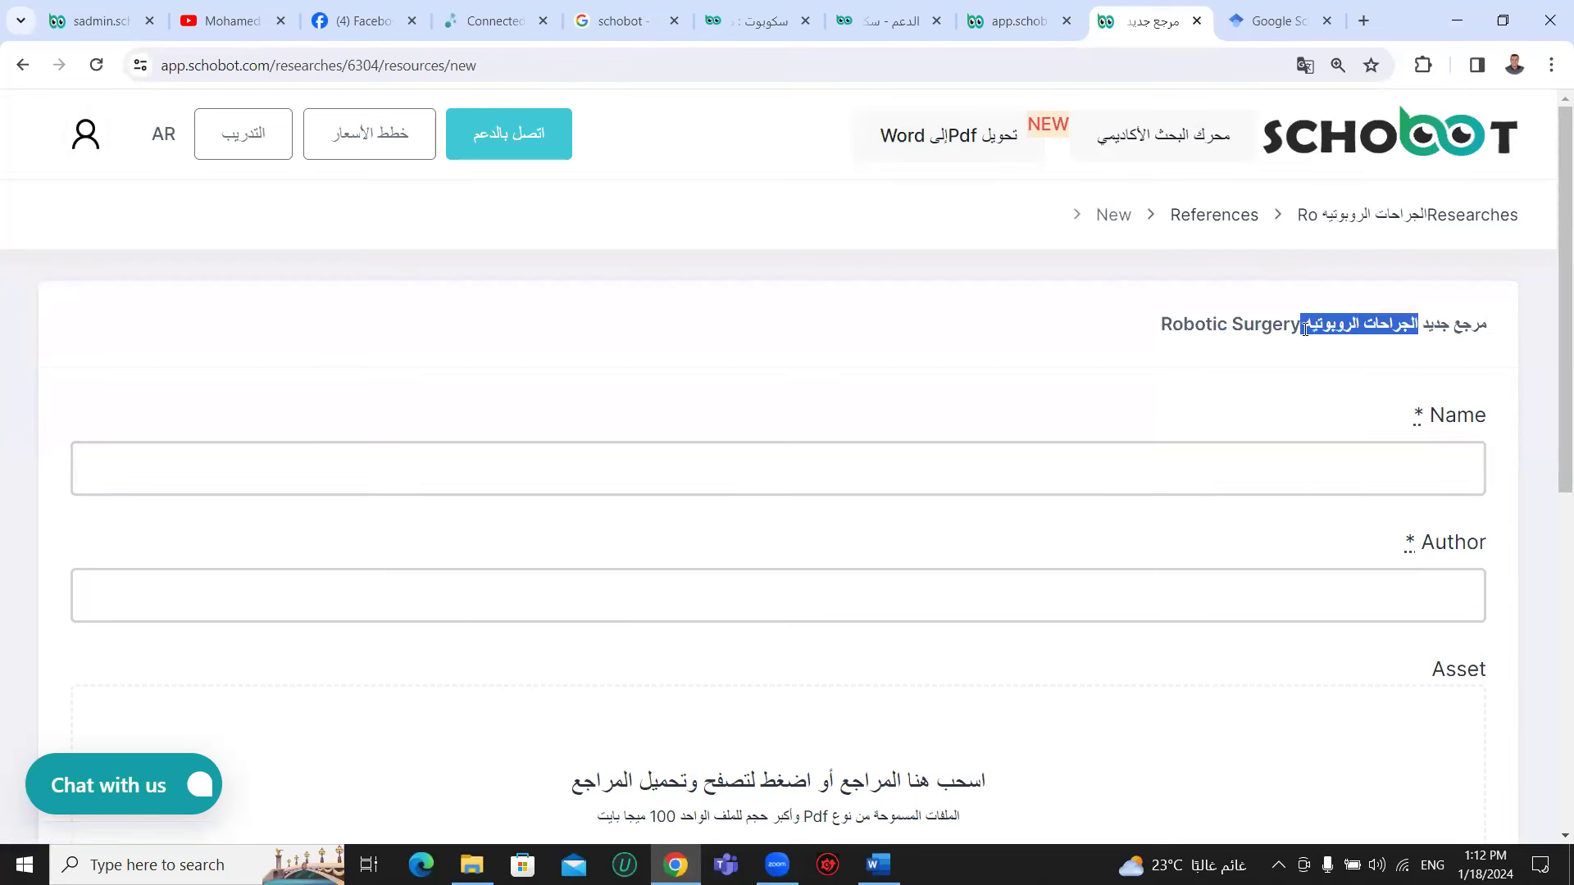
click(1161, 330)
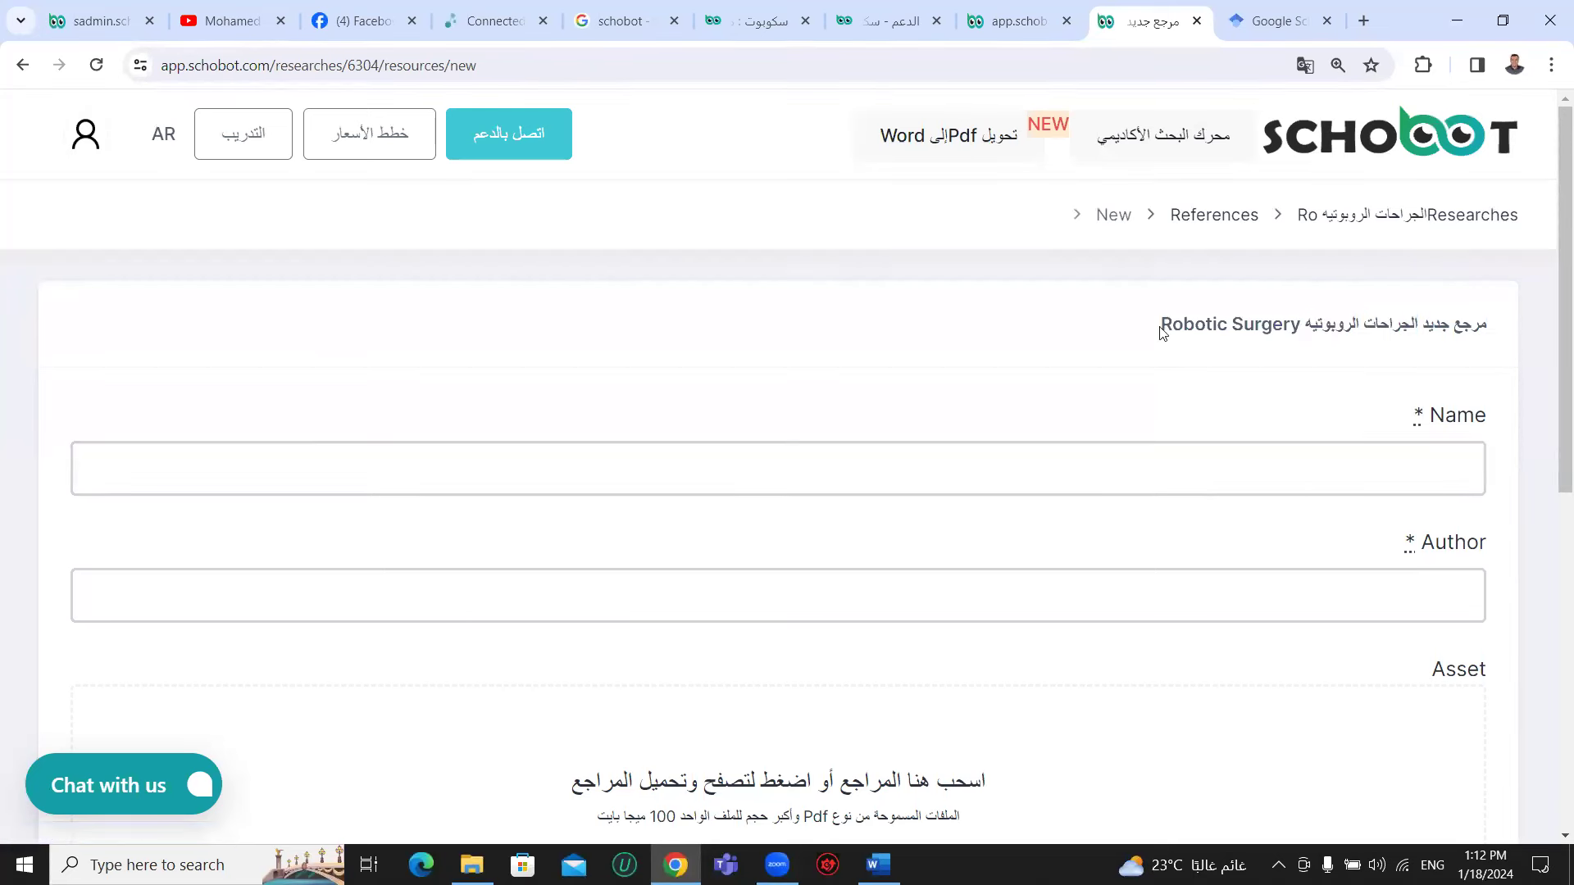
drag(1166, 325, 1305, 326)
right_click(1293, 328)
click(1247, 345)
click(1263, 15)
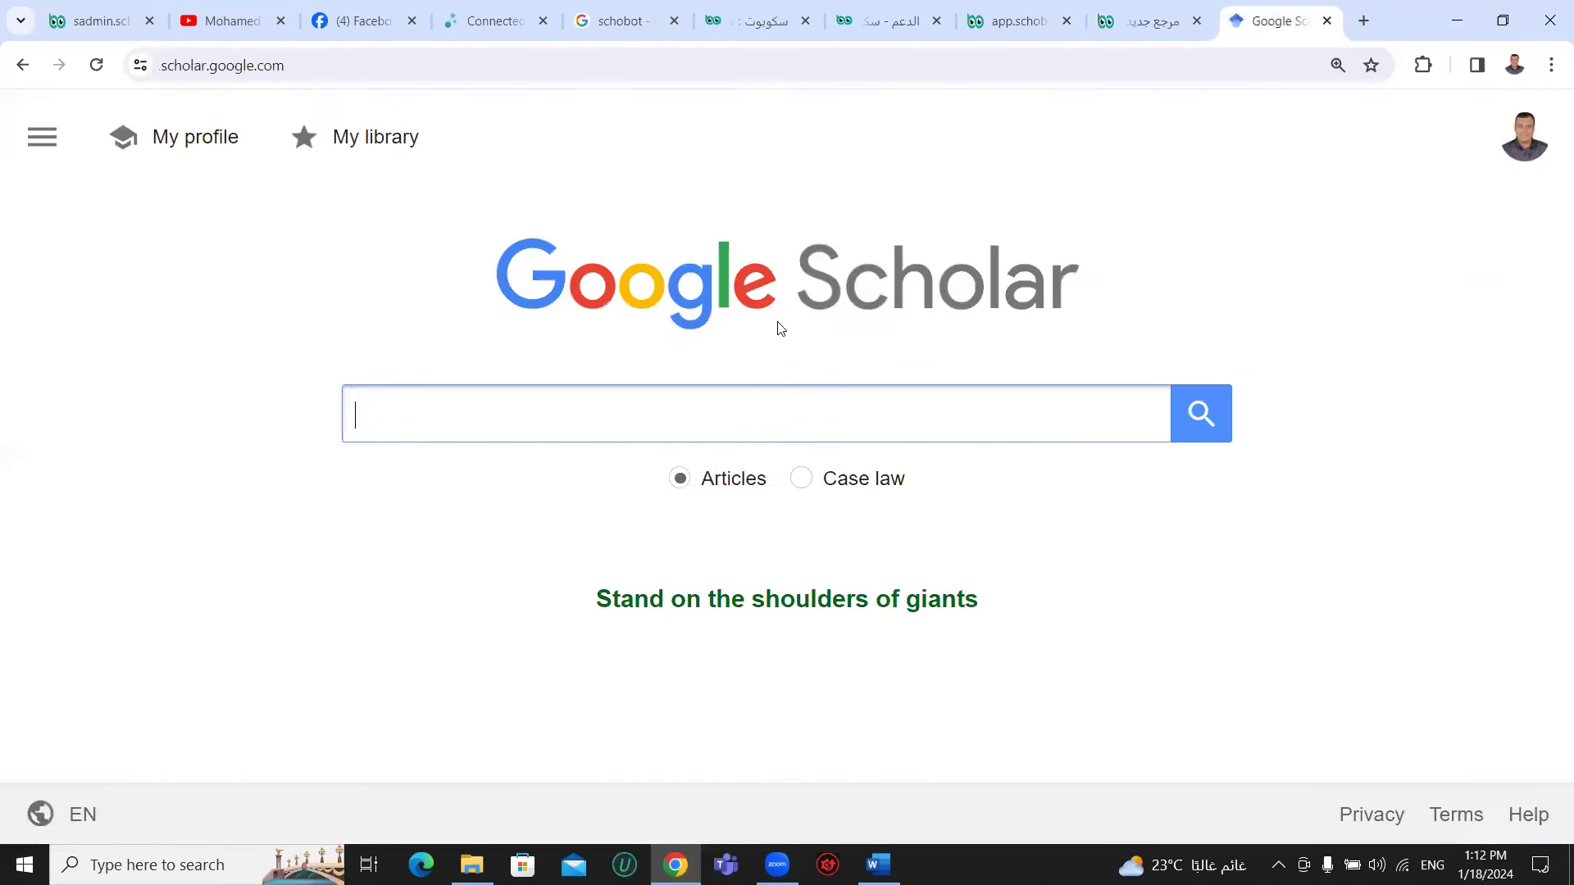
- Search Google Scholar for articles on Robotic Surgery using the copied text
right_click(718, 423)
click(779, 621)
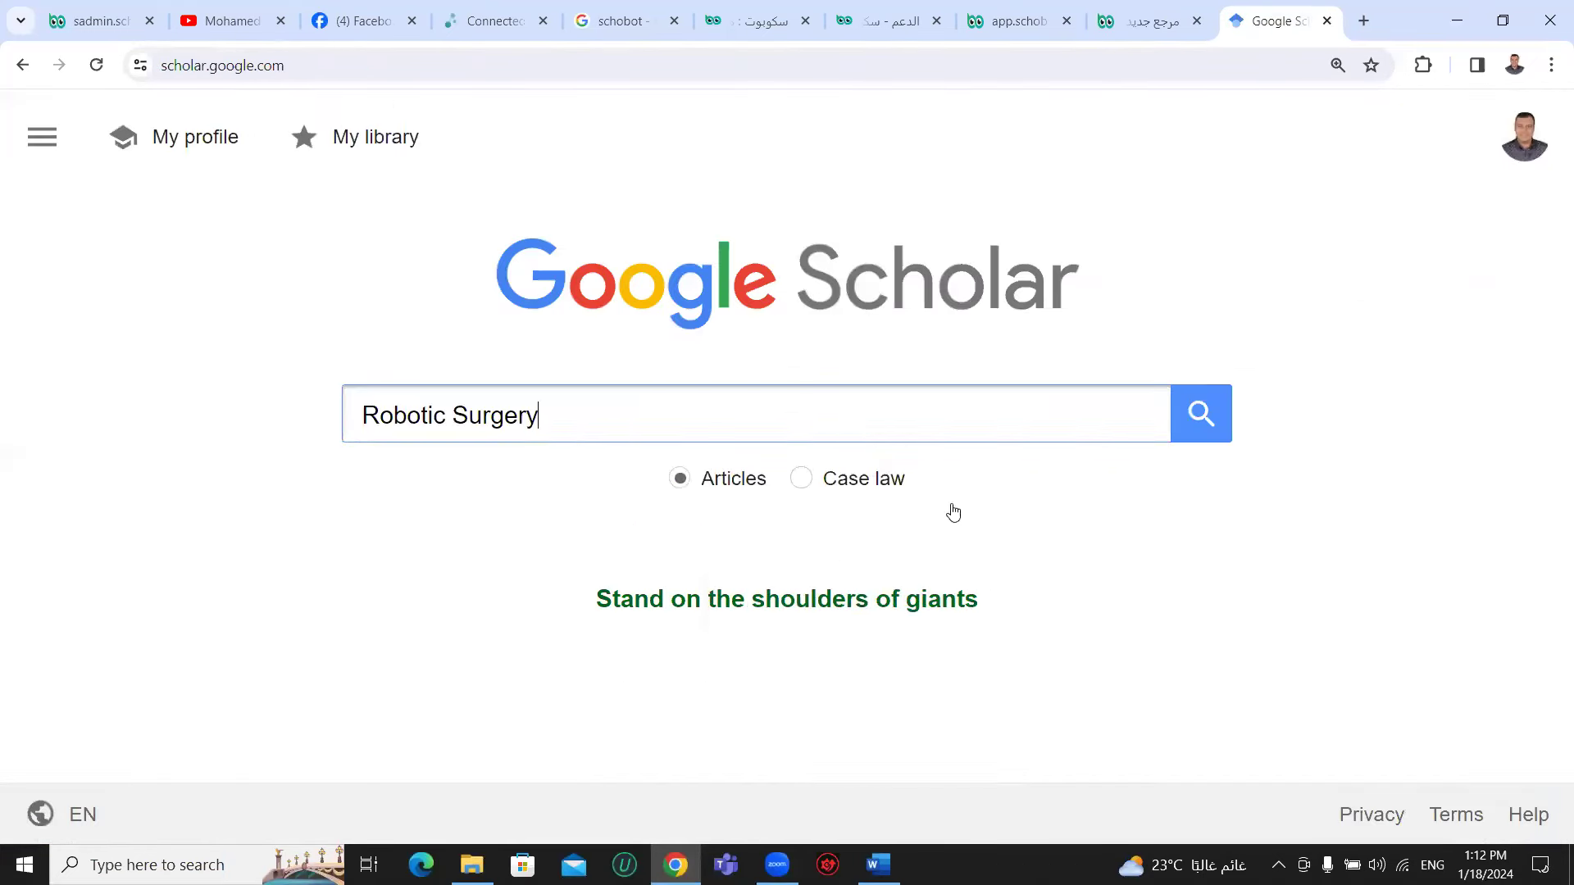
key(Return)
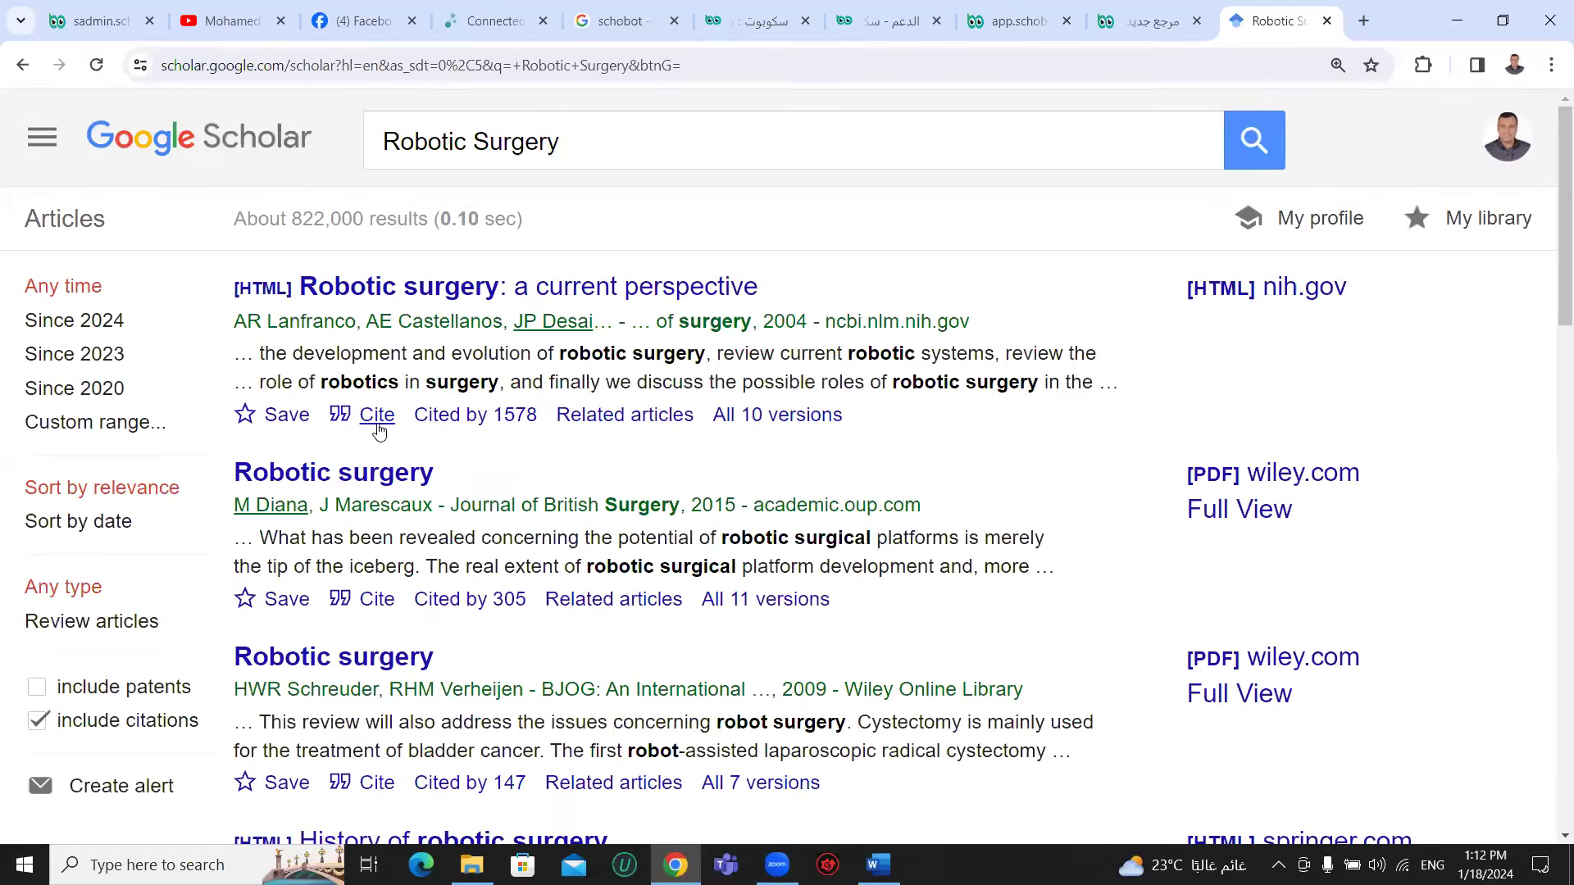
- Copy the APA citation of the 2015 Journal of British Surgery article Robotic surgery and return to Schobot's new reference form
click(375, 605)
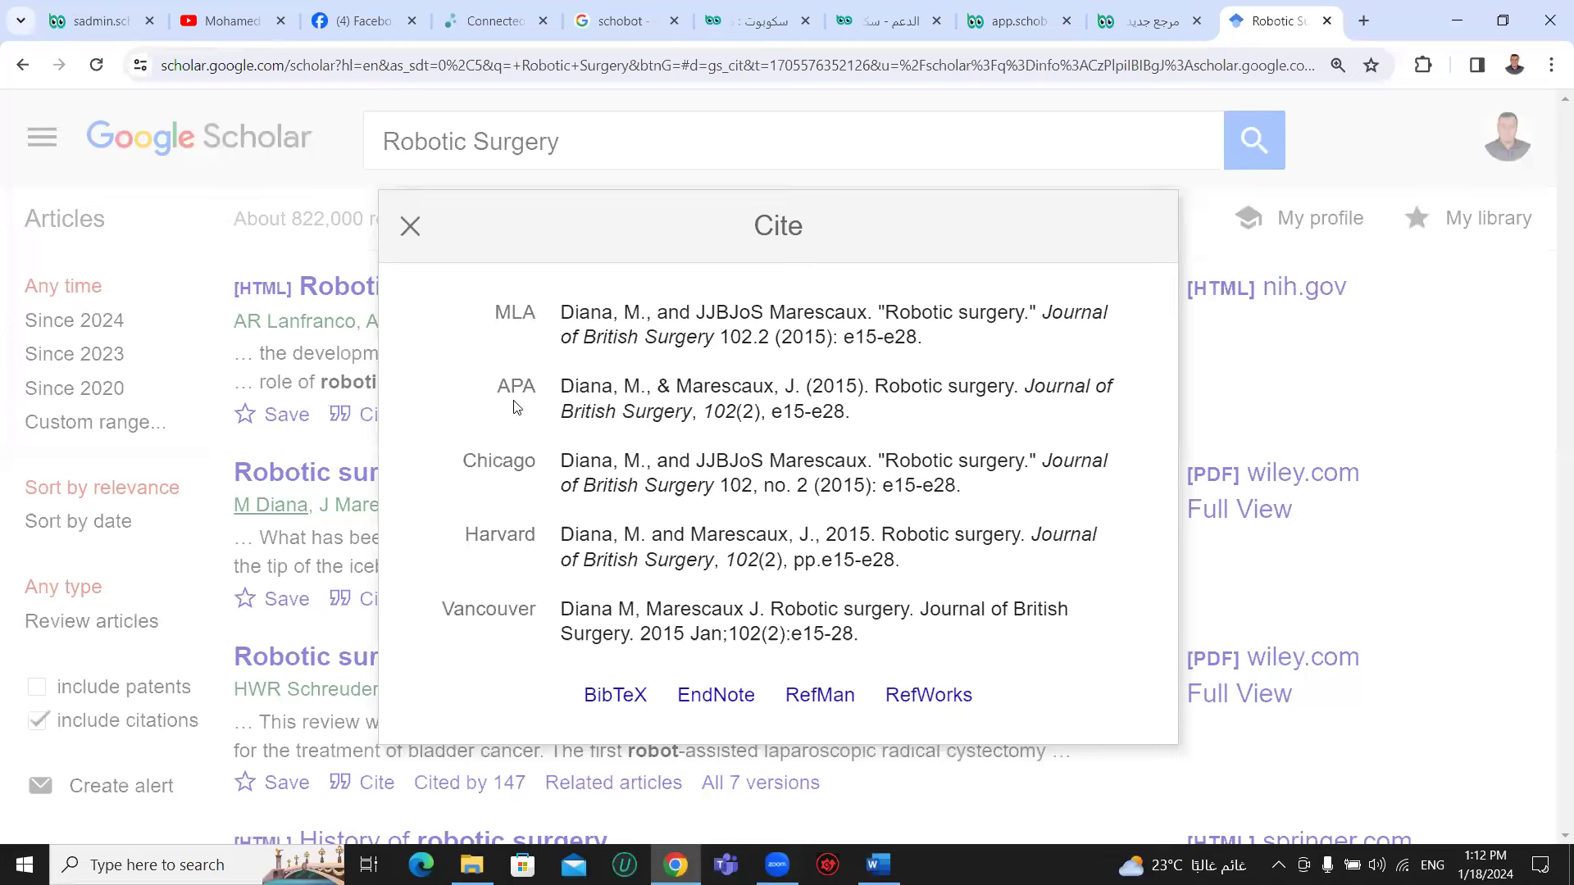
click(610, 404)
right_click(616, 397)
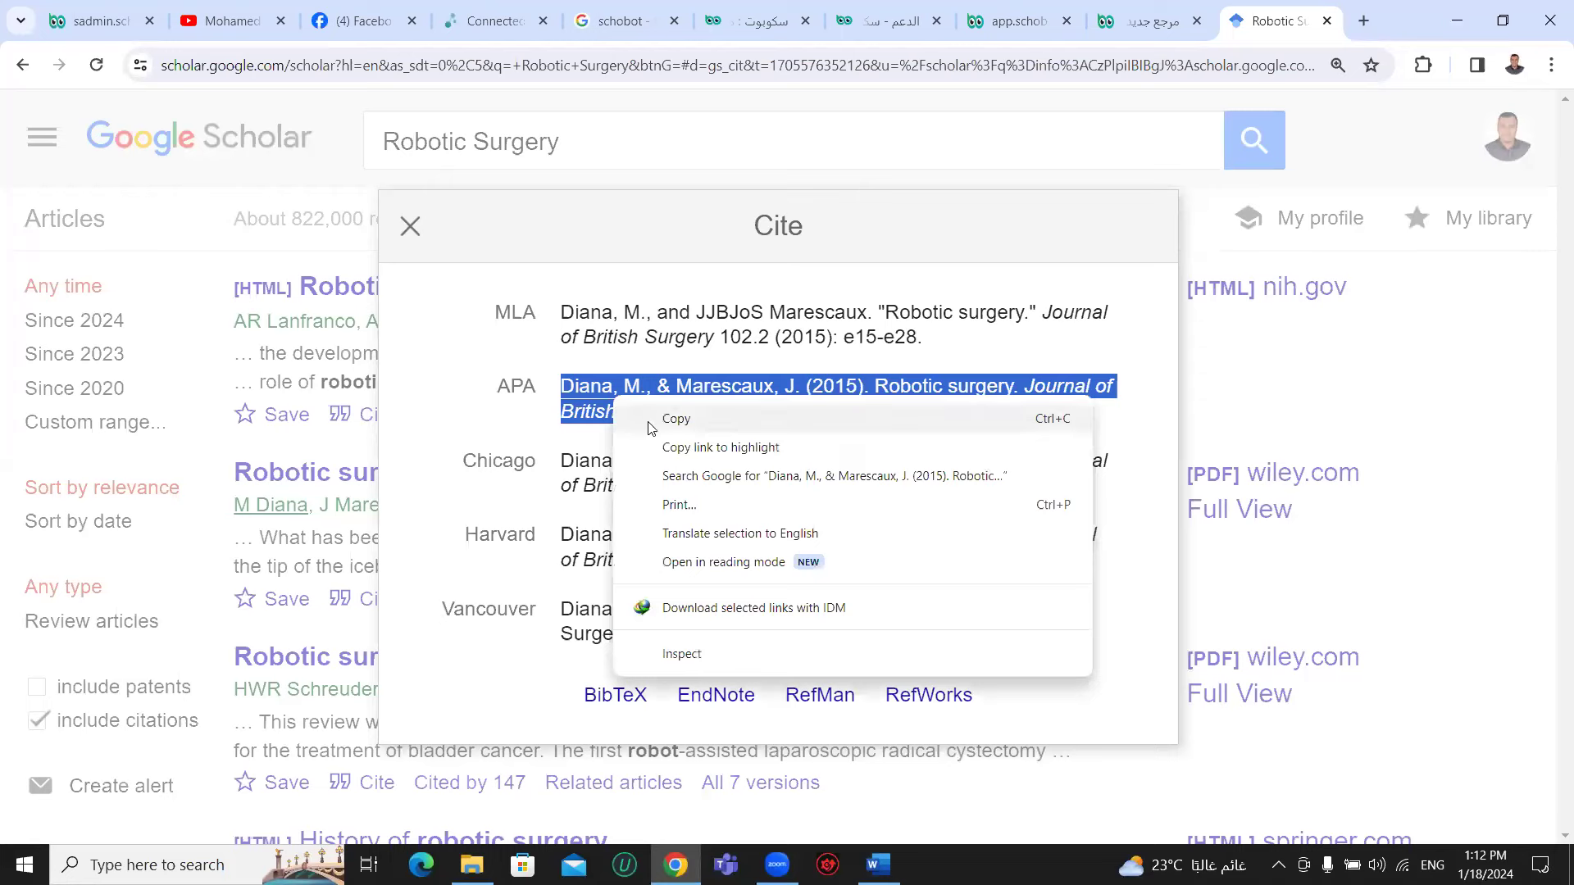
click(656, 416)
click(1152, 22)
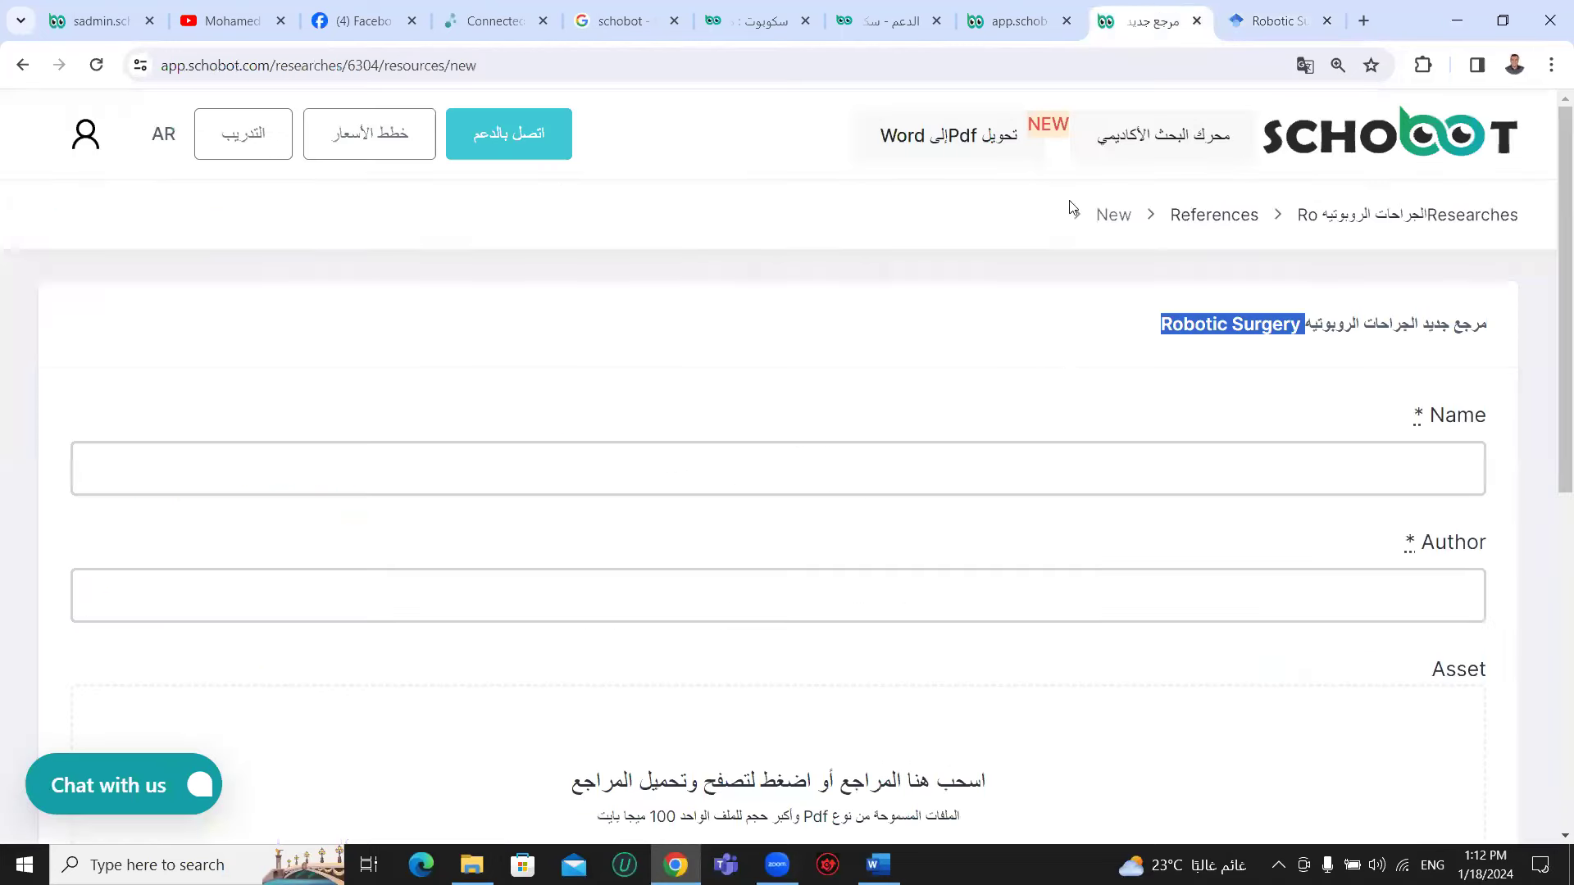
- Fill in the new reference with the copied 2015 Robotic surgery citation as its name and 1 as the author
right_click(941, 464)
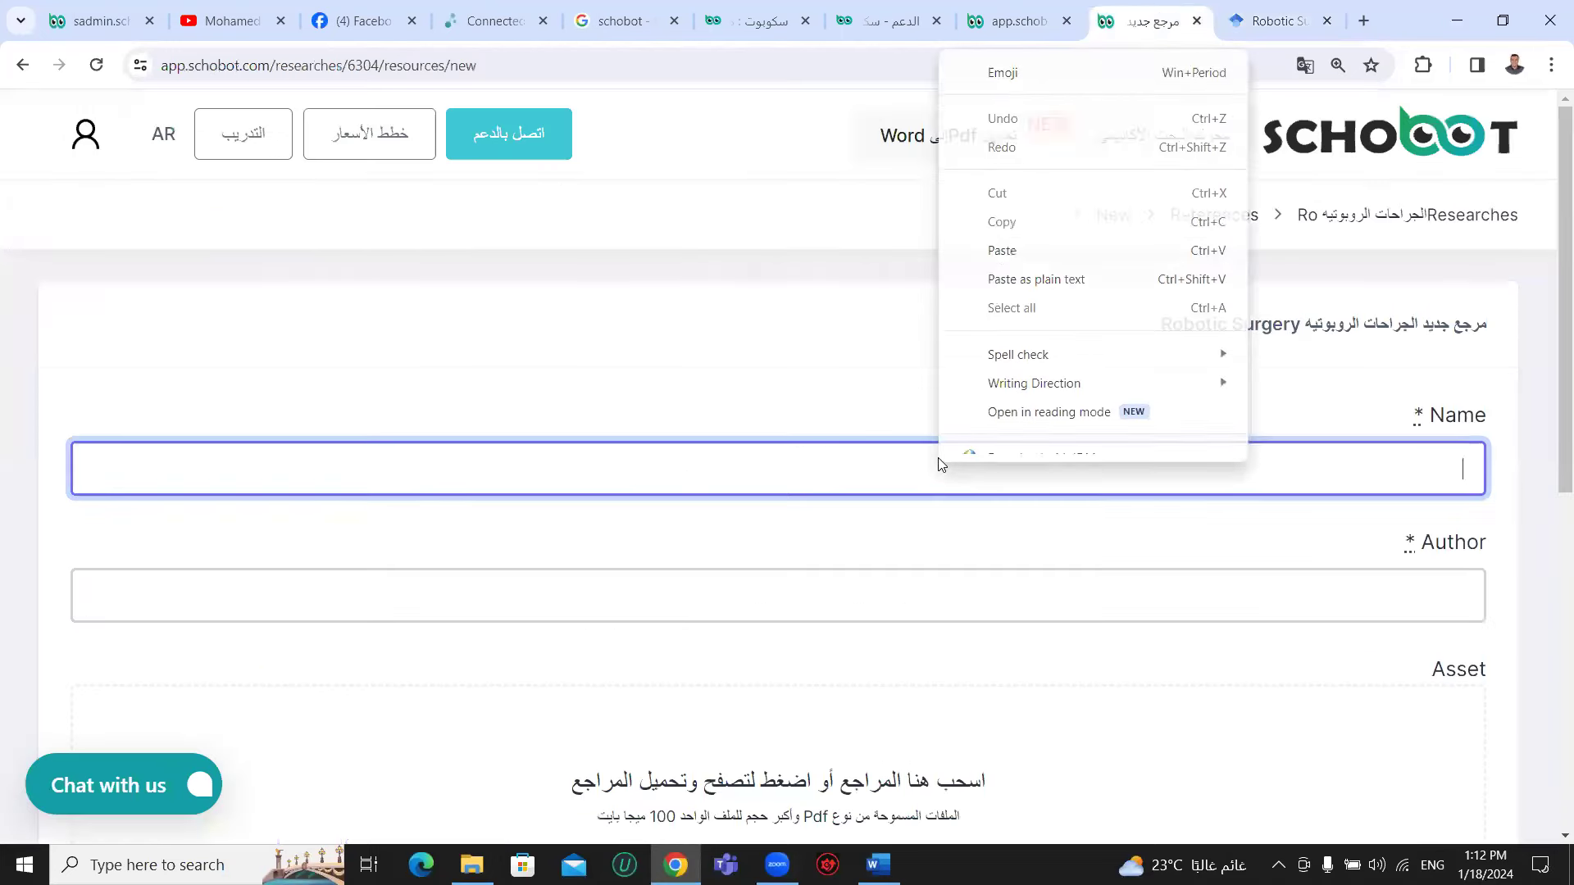
click(1004, 255)
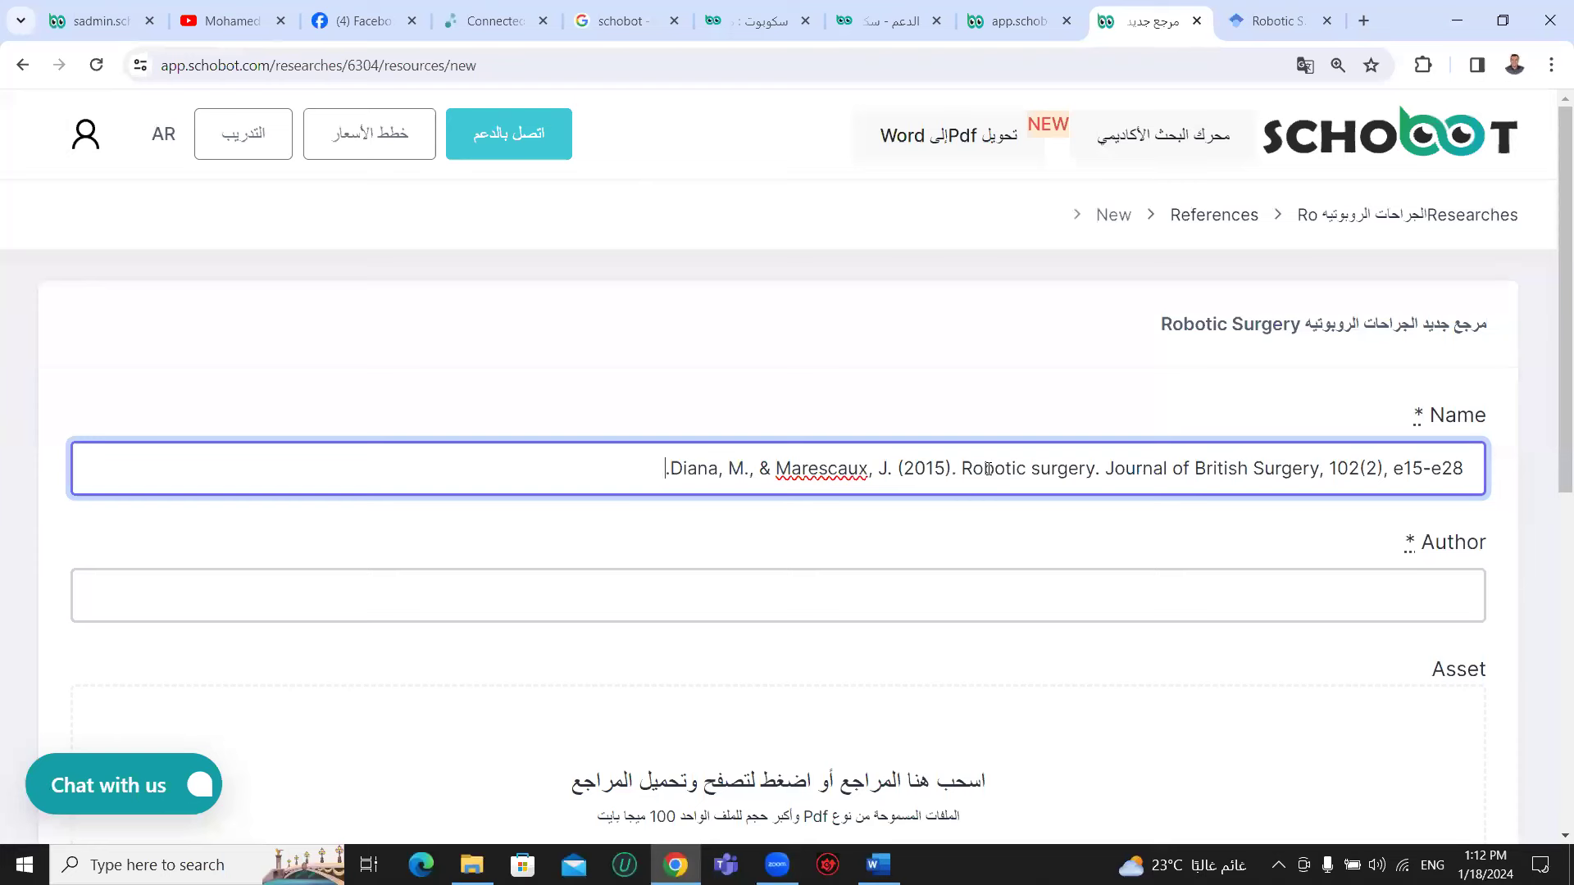
click(882, 594)
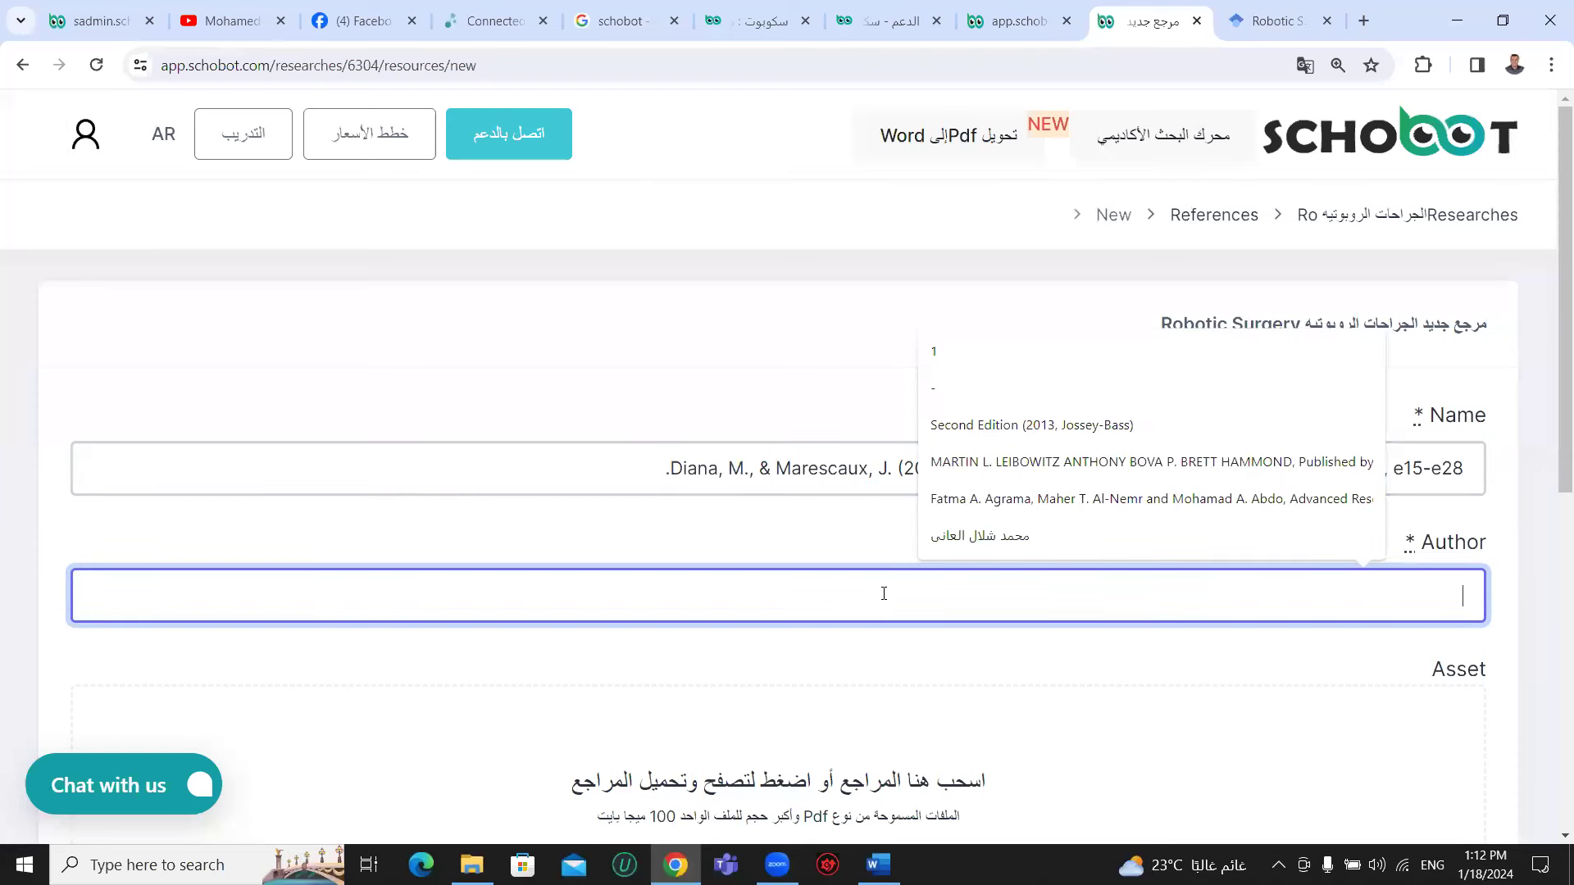
text(1)
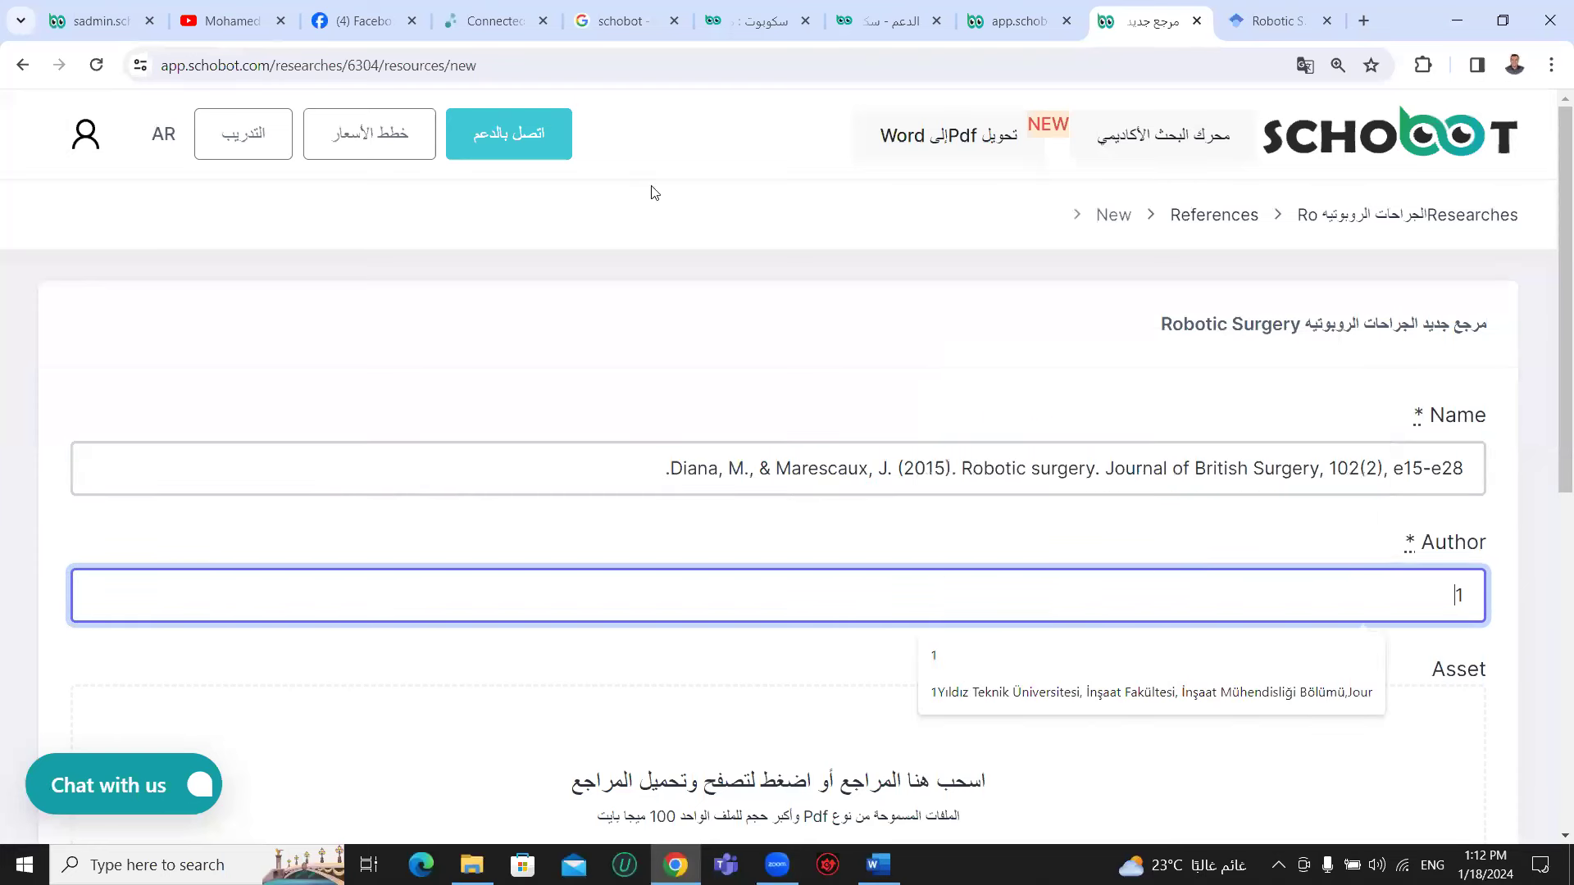
click(774, 346)
scroll(770, 340, down, 2)
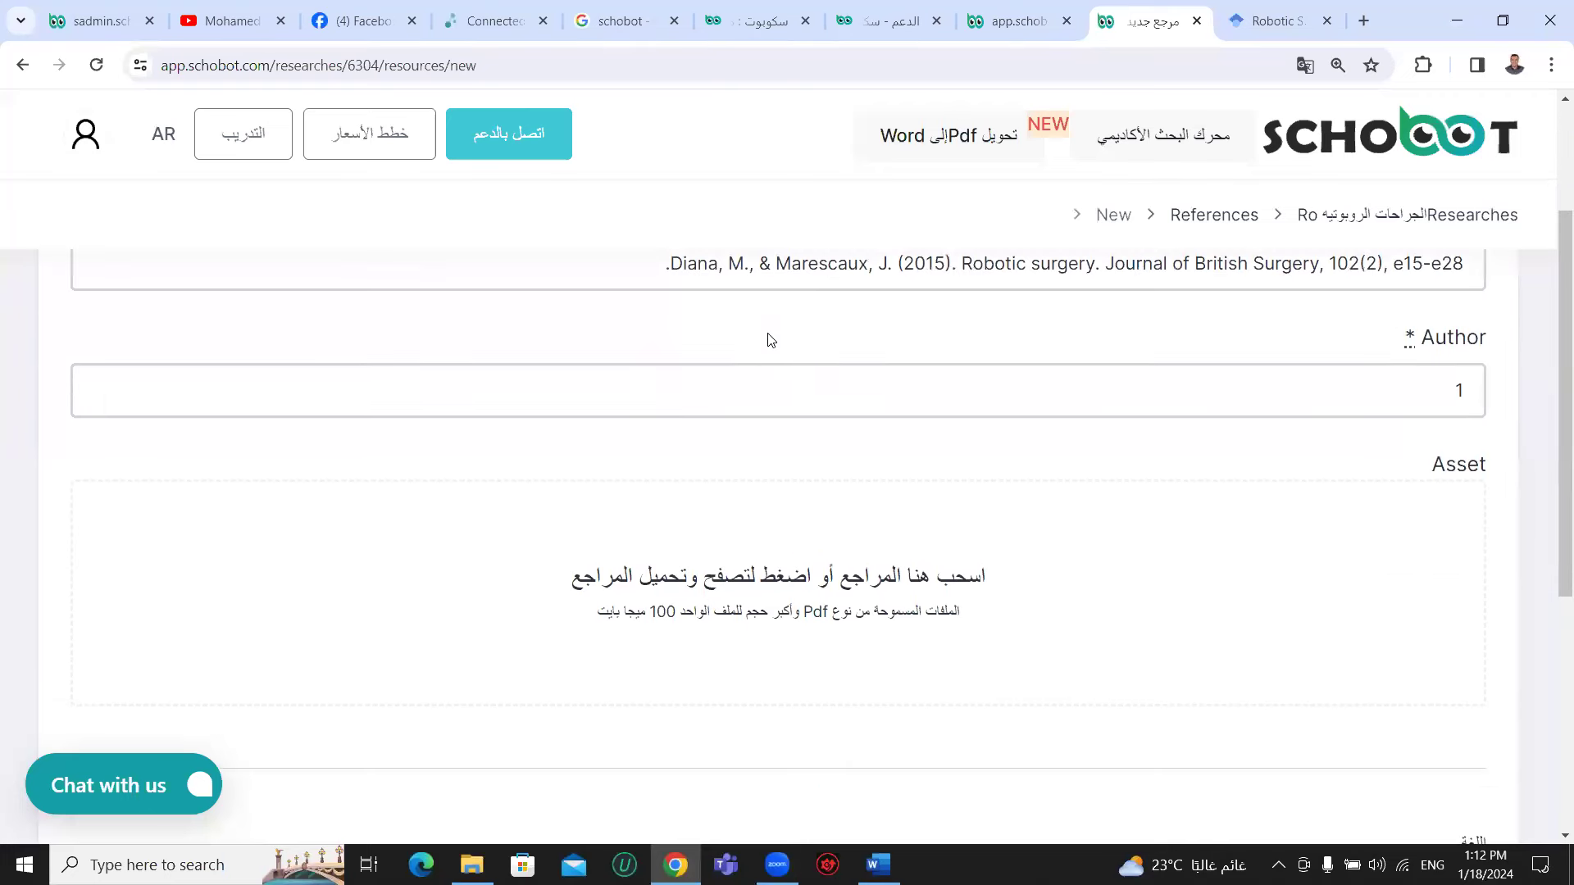
scroll(1030, 403, up, 1)
click(1022, 370)
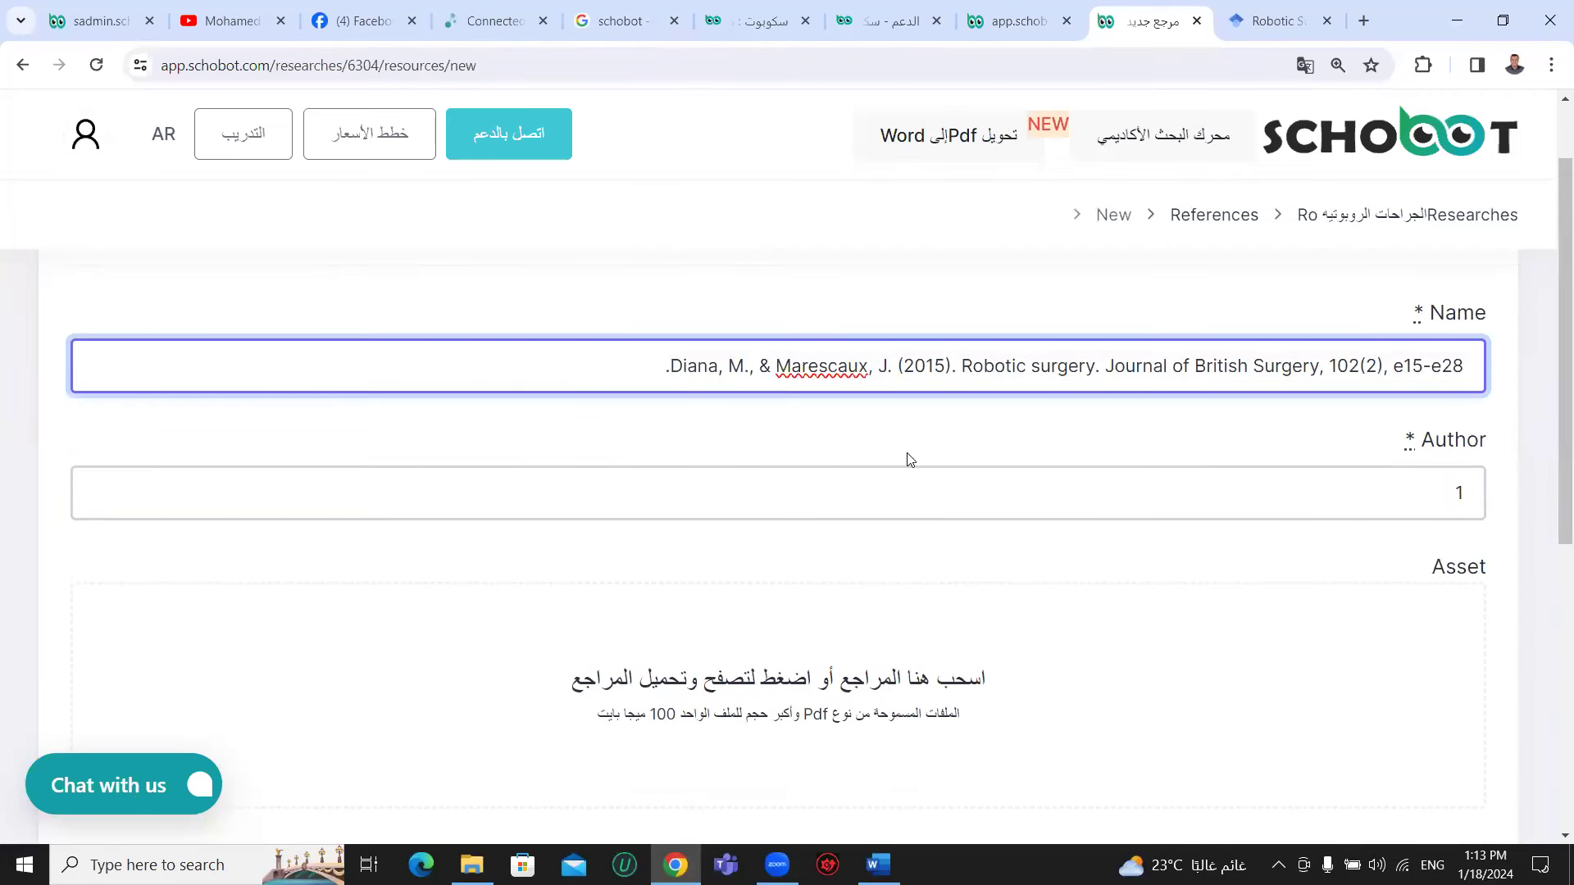
- Open the file browser for the reference's asset upload and close it without choosing a file
scroll(906, 456, down, 2)
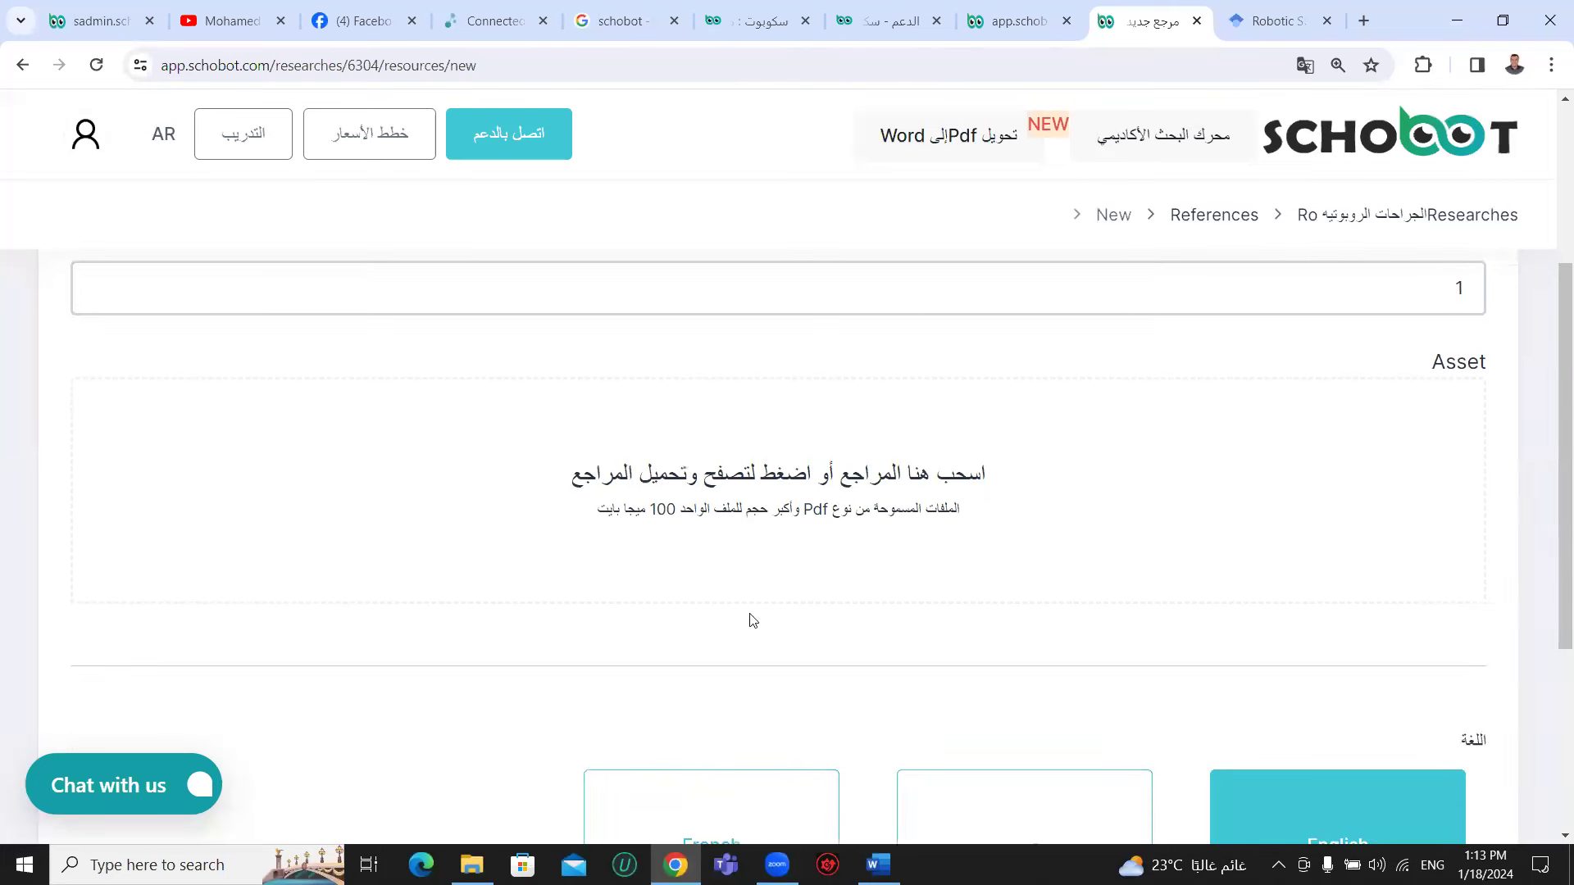
click(829, 476)
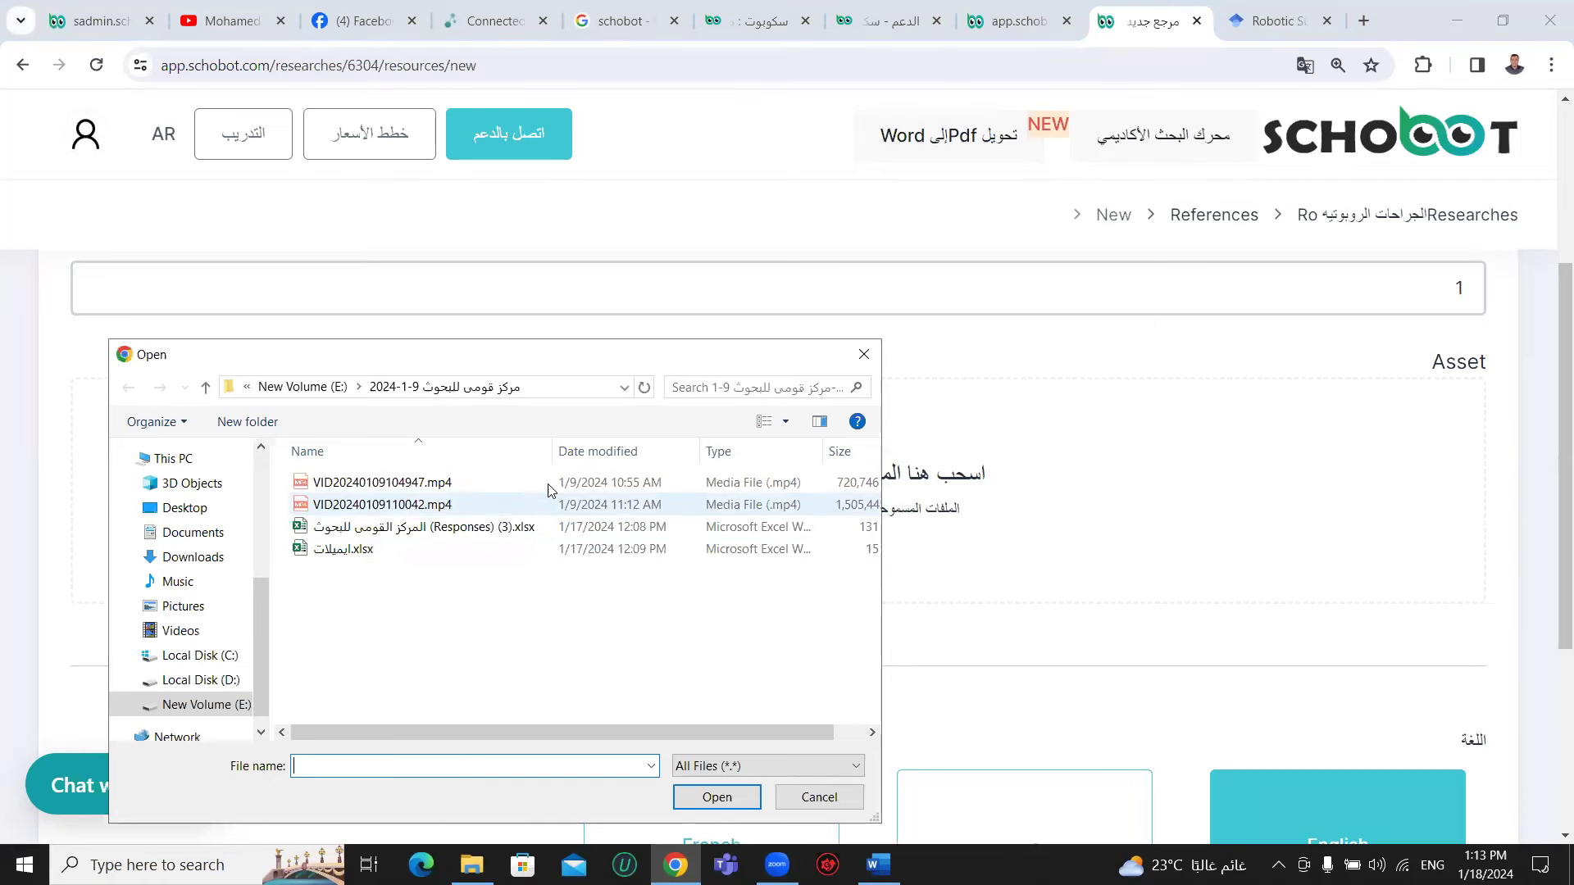
click(863, 355)
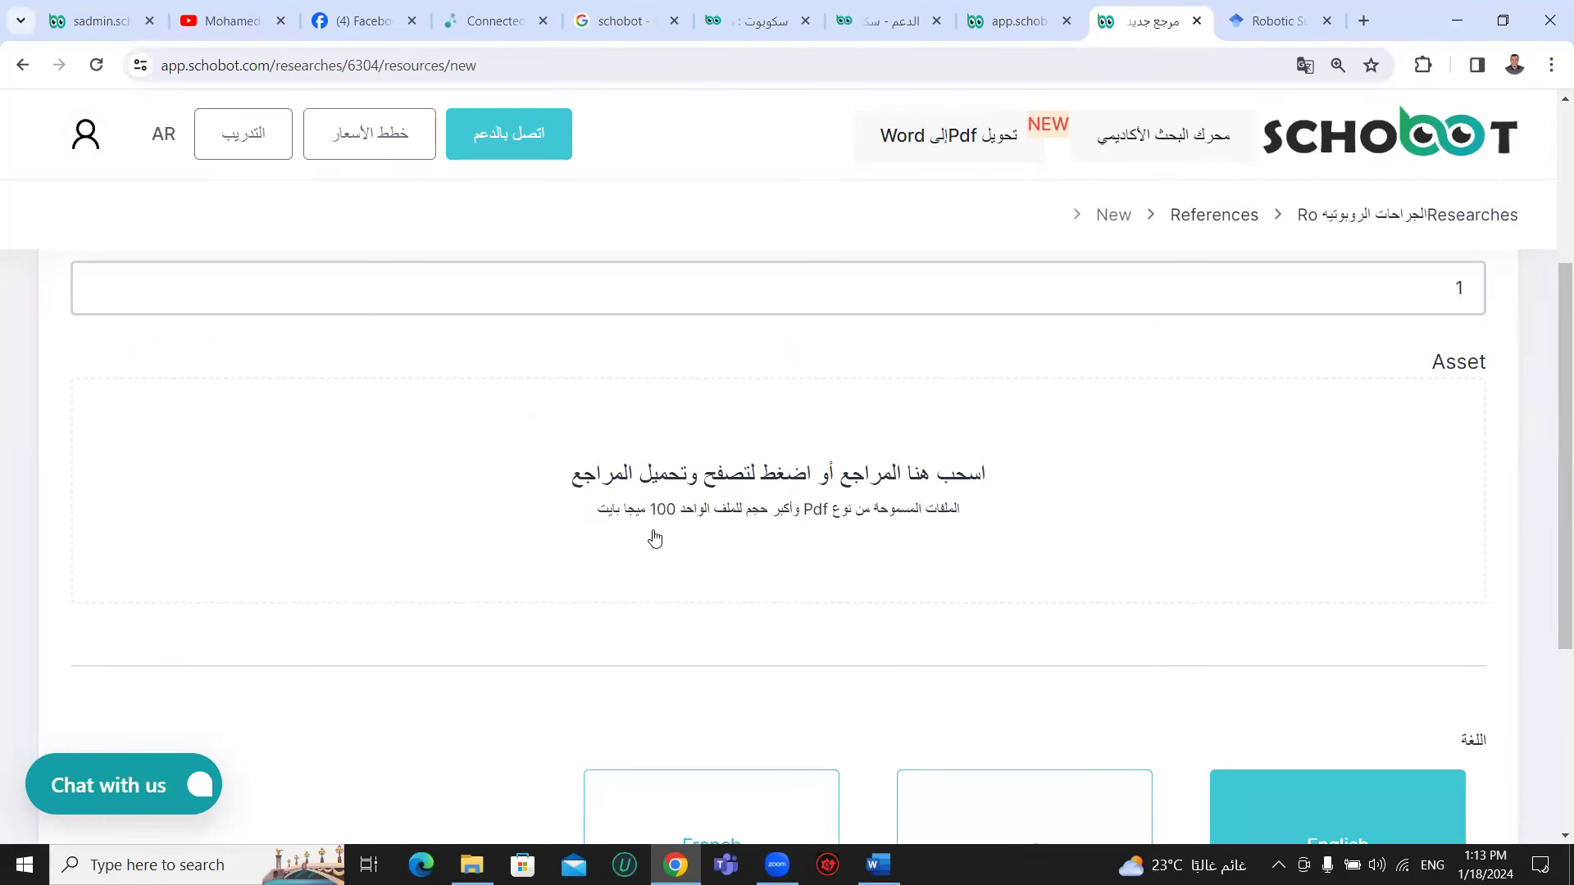
- Set the new reference's language to Arabic only and return to the references list without saving the form
scroll(664, 525, down, 4)
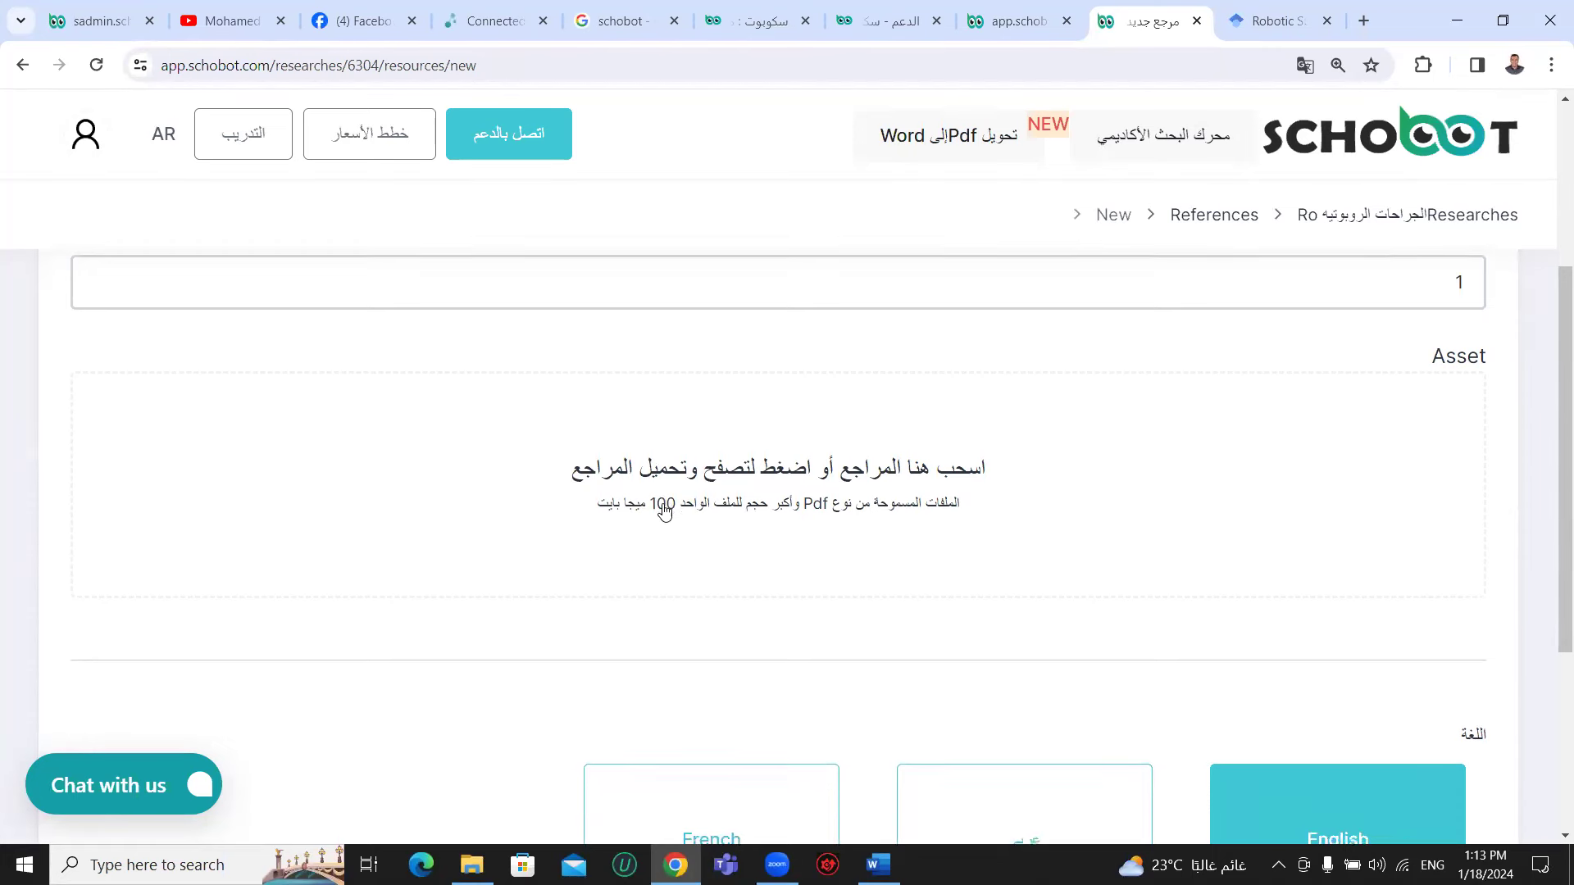
click(1057, 524)
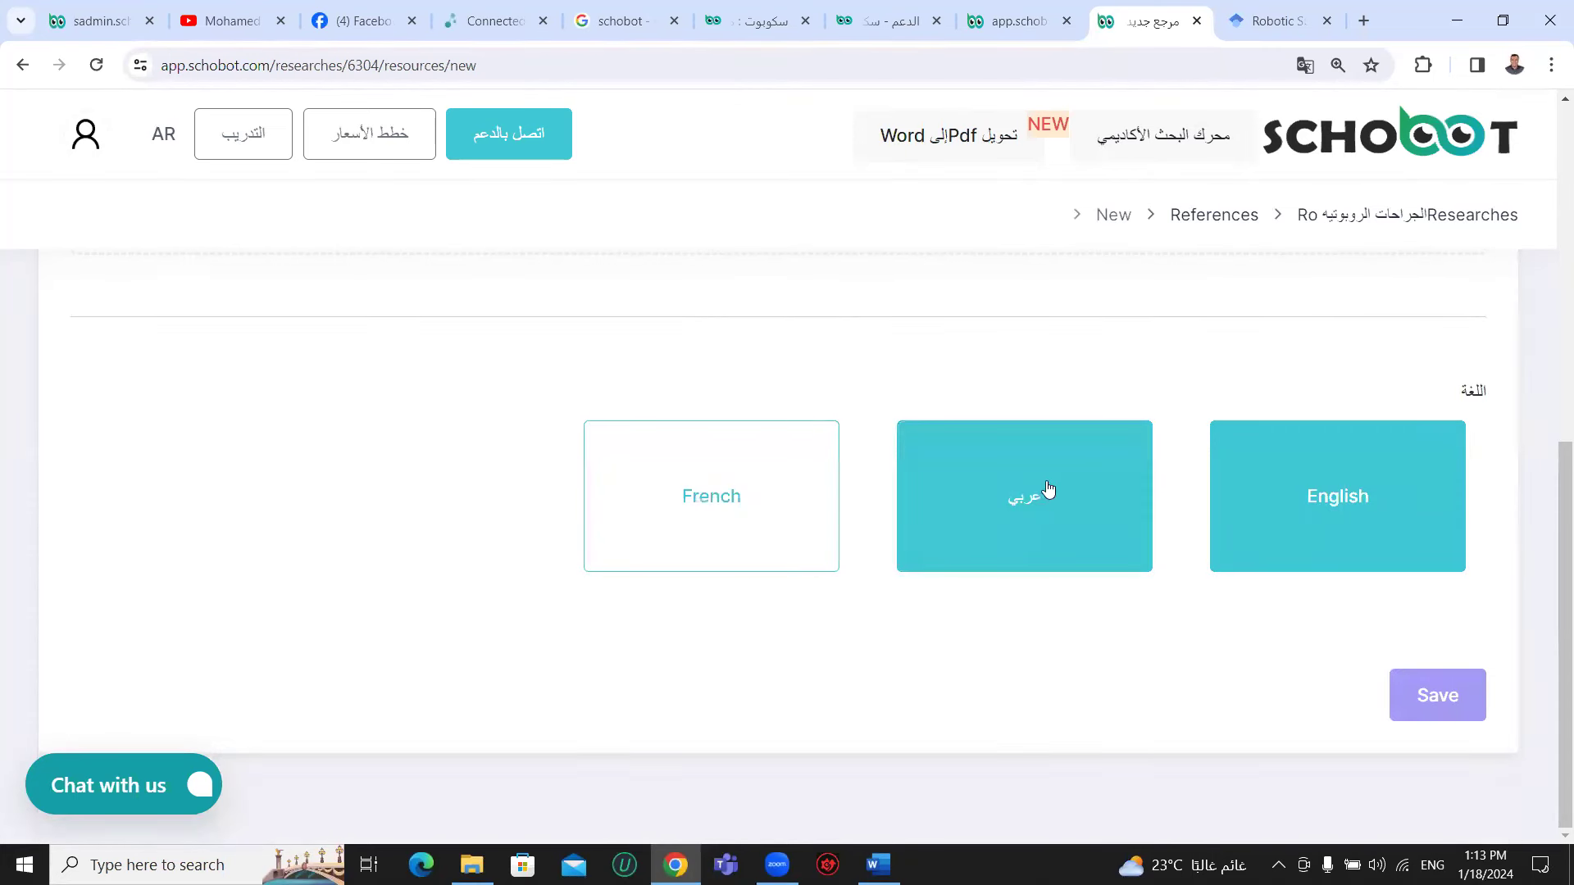
click(1231, 467)
click(1016, 492)
click(20, 71)
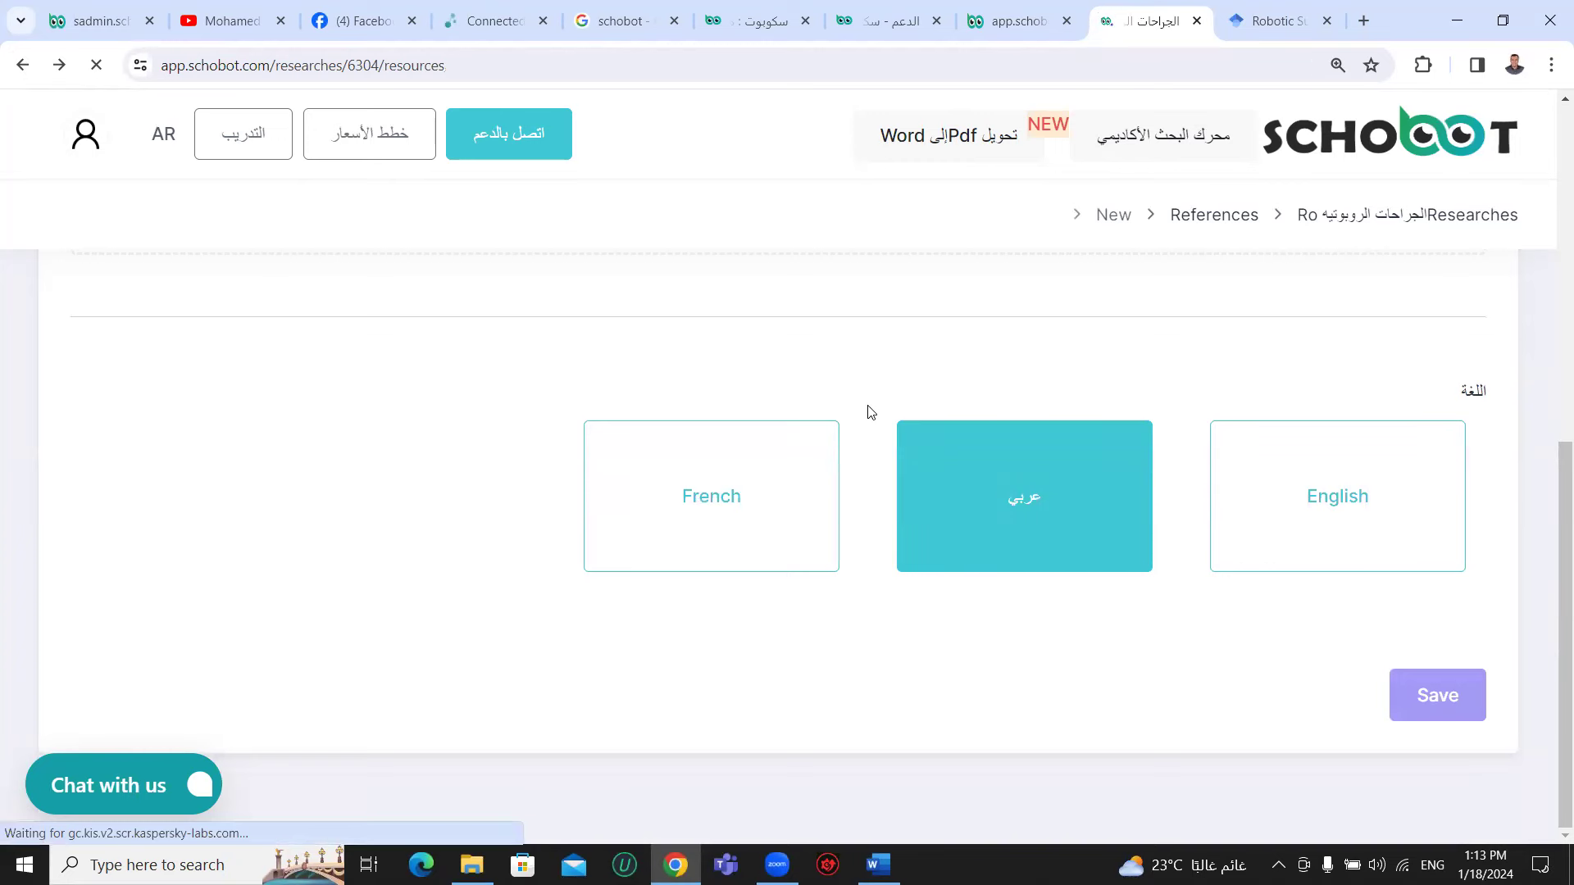
- Open the reference Dissecting liabilities in adversarial surgical robot failures and examine its details and extracted text
scroll(656, 381, down, 2)
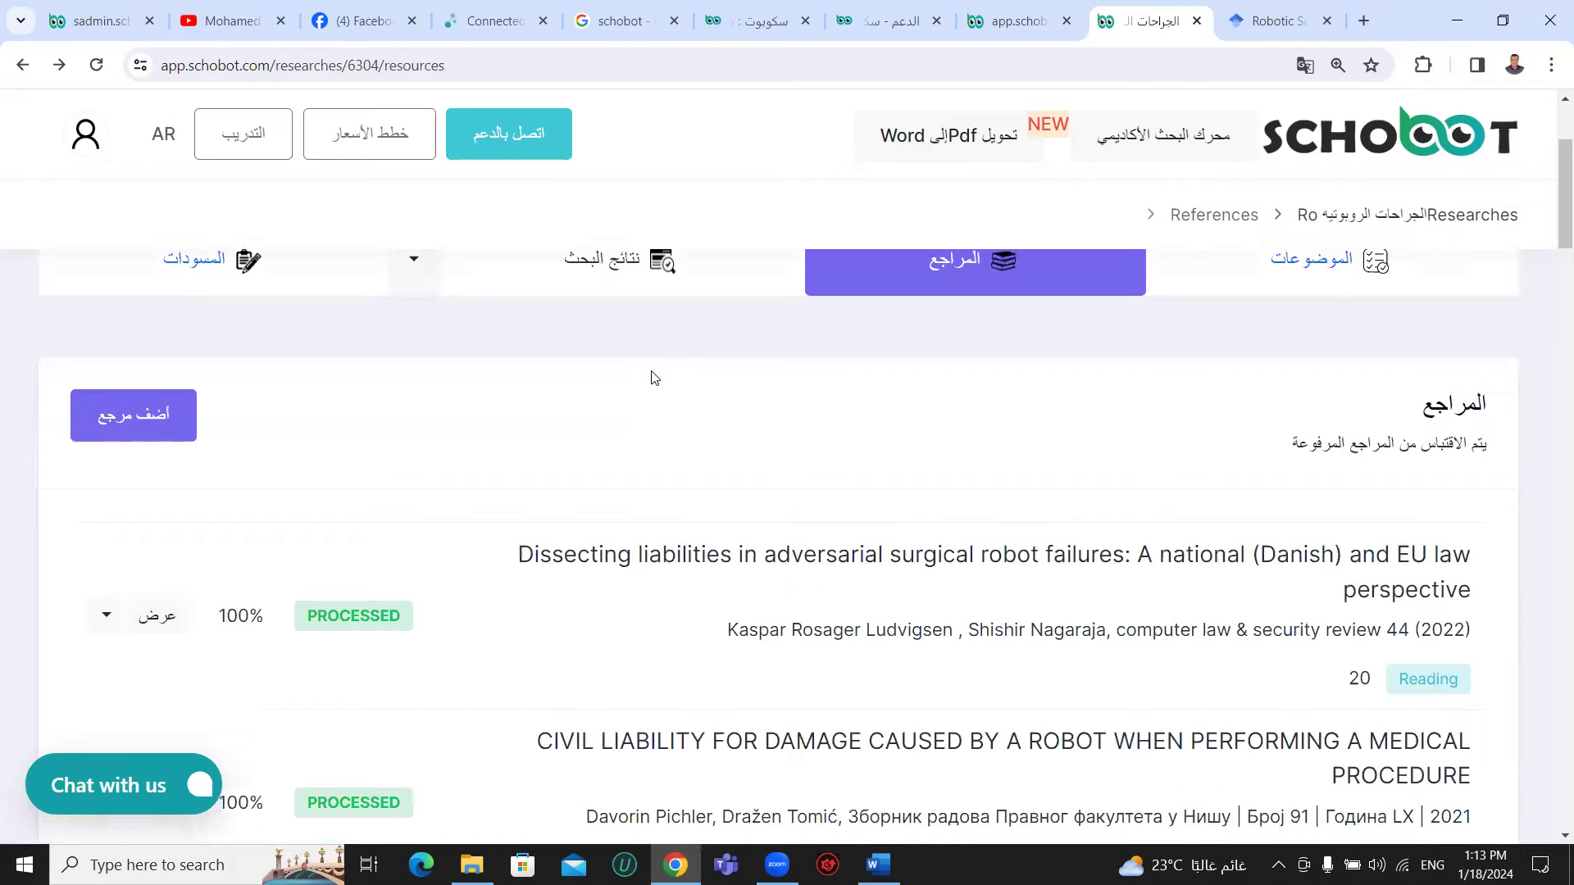
scroll(653, 377, down, 2)
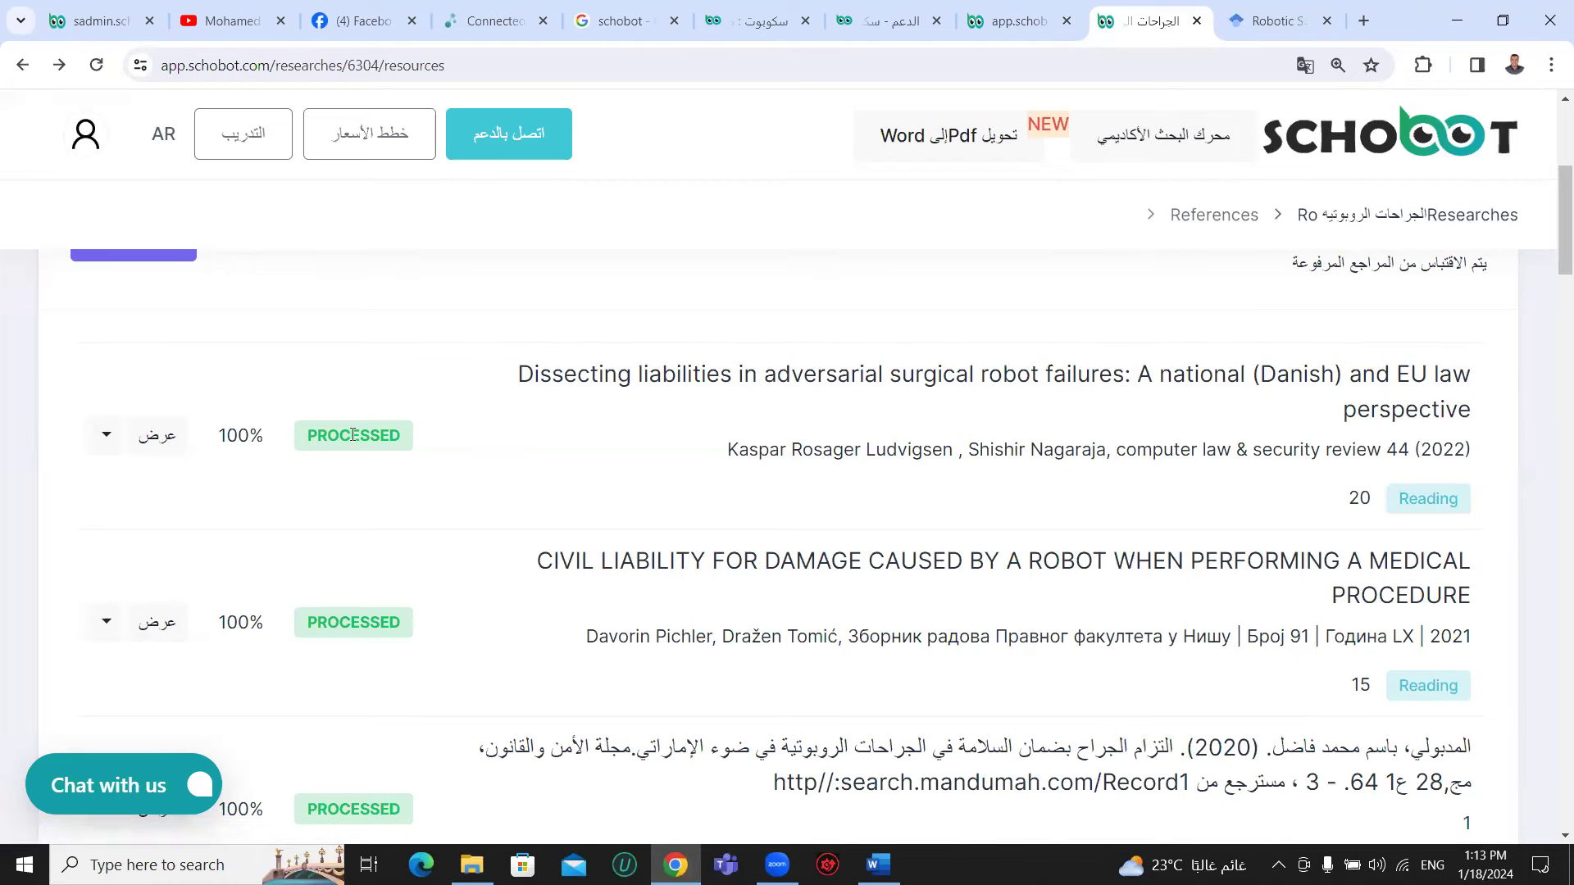
click(167, 444)
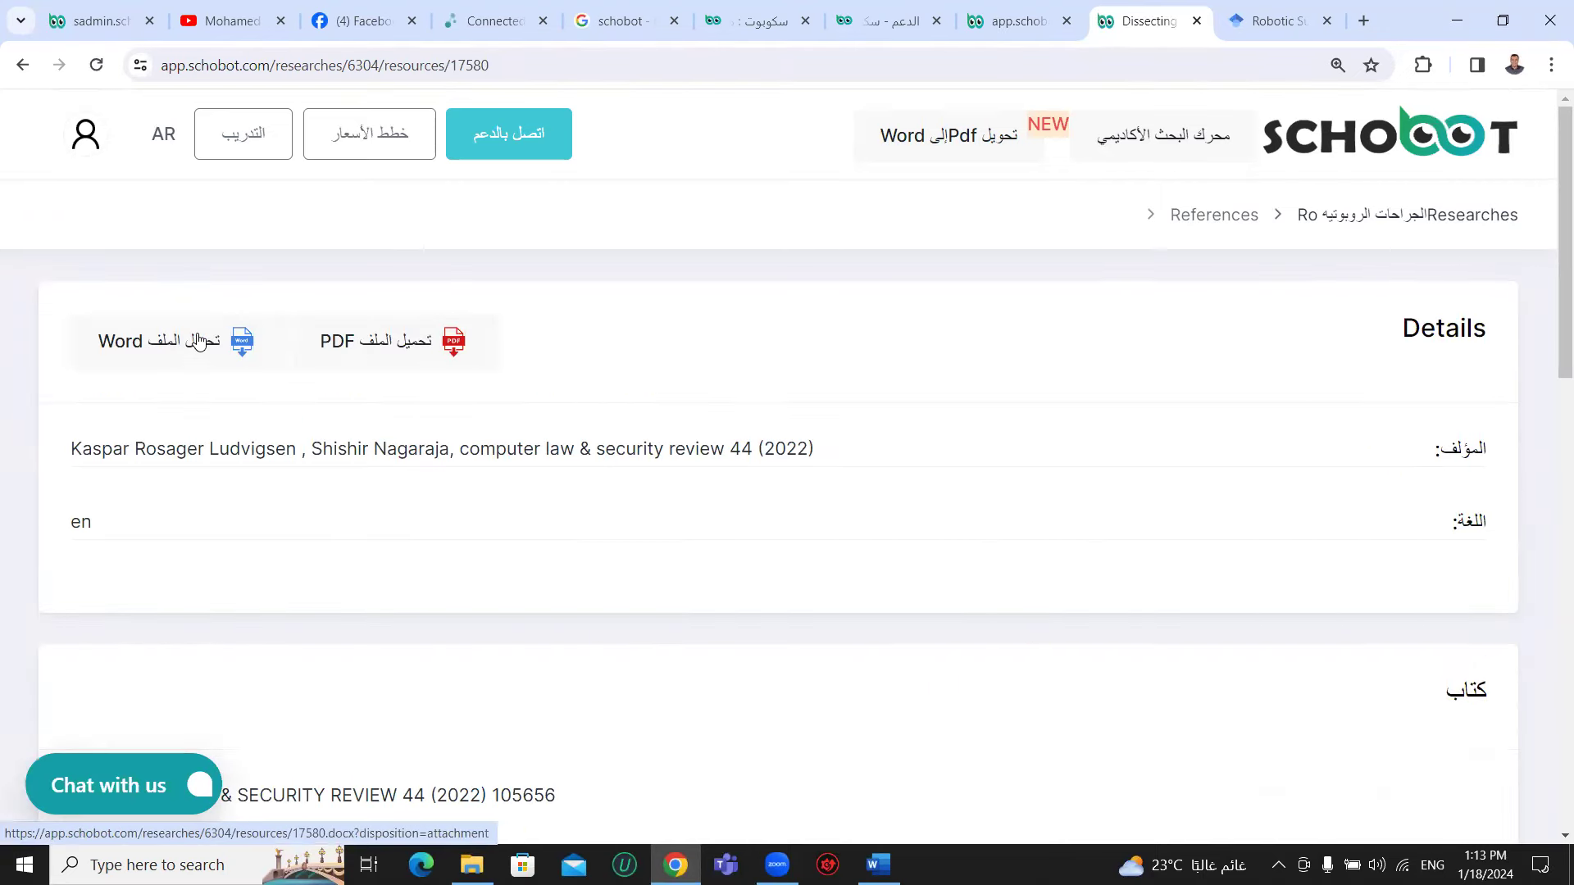
scroll(262, 520, down, 9)
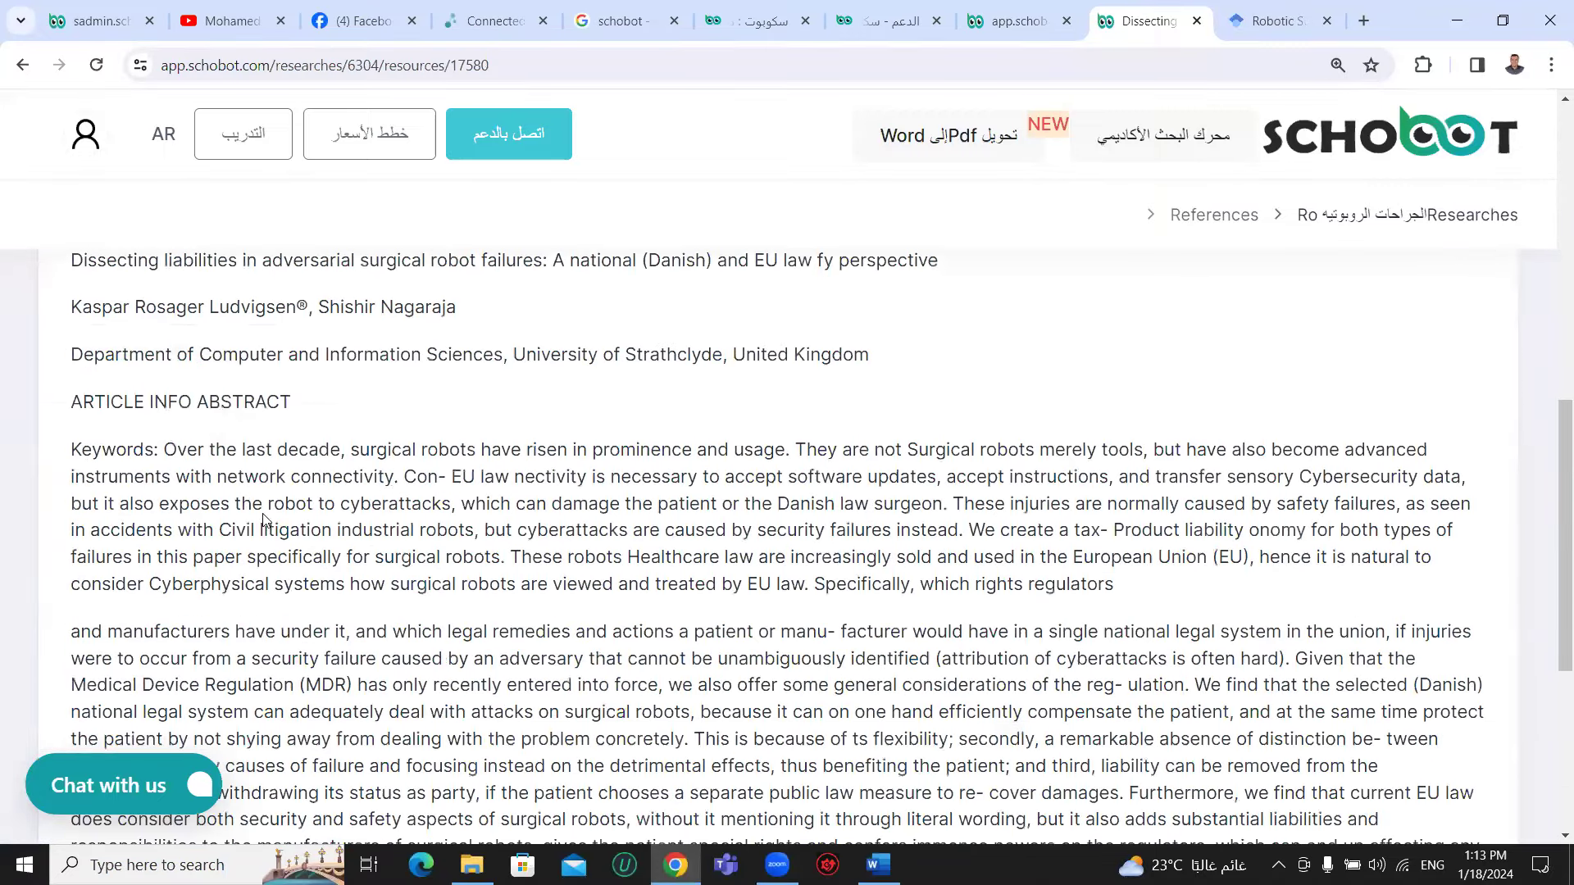
scroll(262, 521, down, 4)
scroll(355, 436, up, 2)
drag(356, 426, 514, 564)
- Return to the references list and view the additional actions offered for the first reference
click(25, 67)
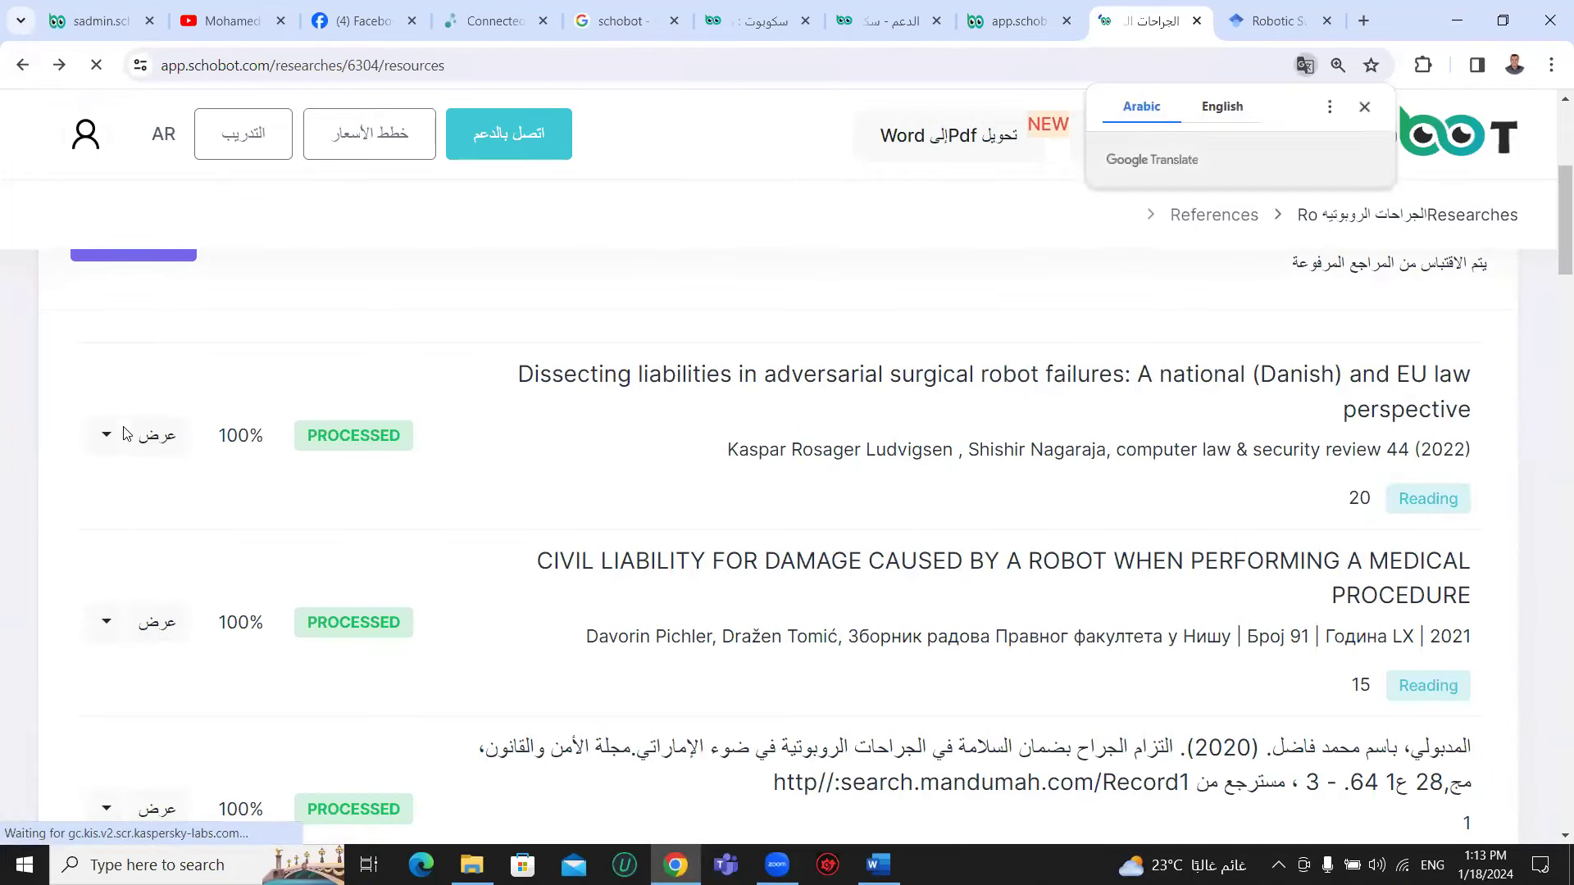
click(107, 436)
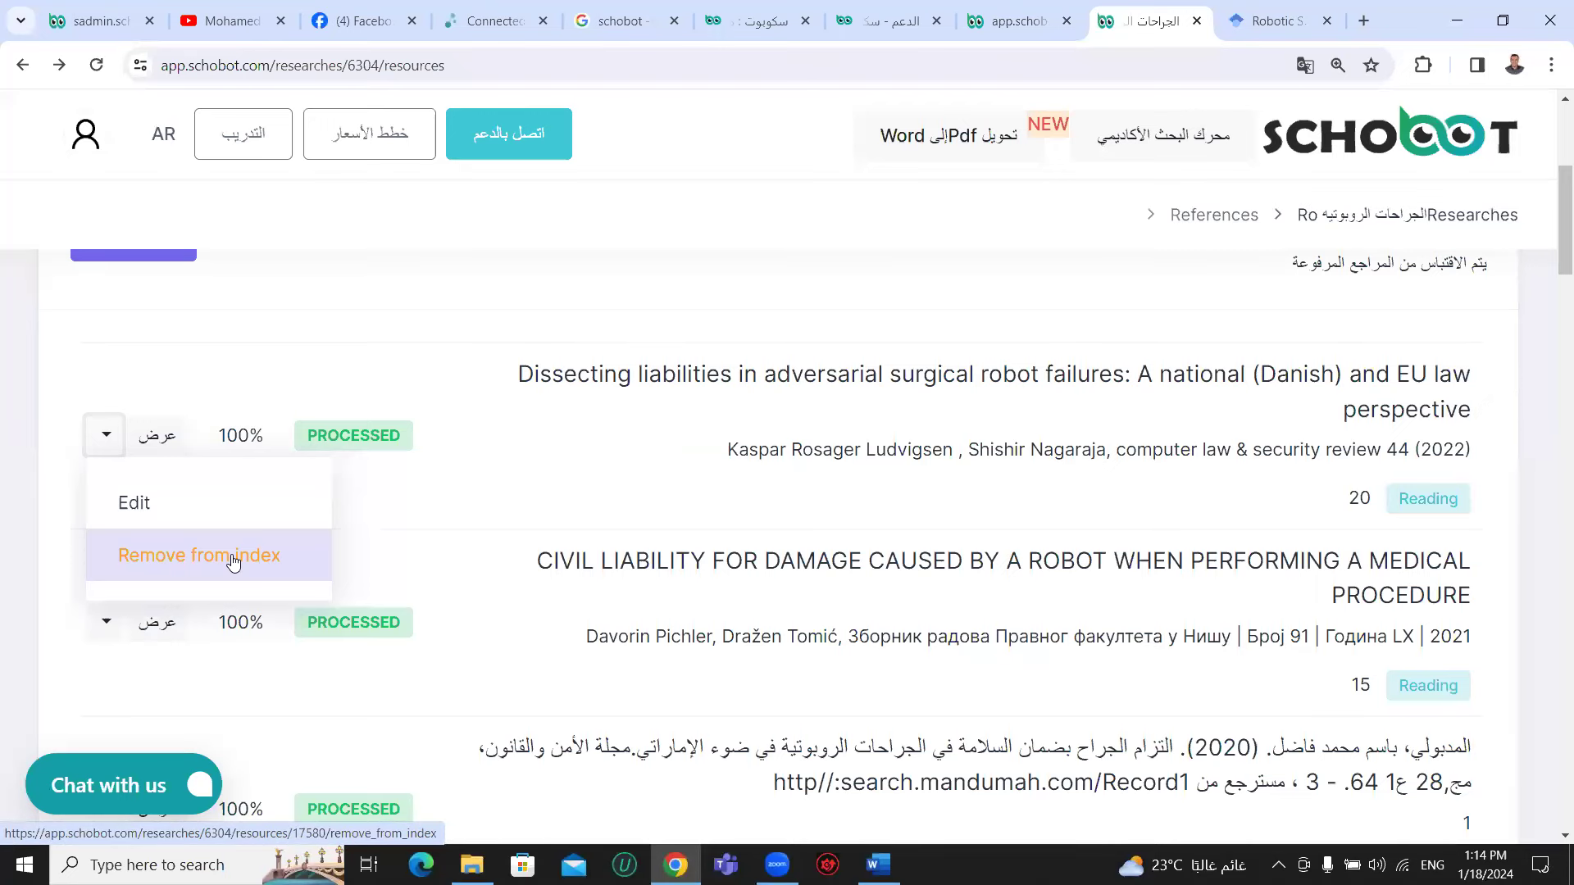
click(663, 460)
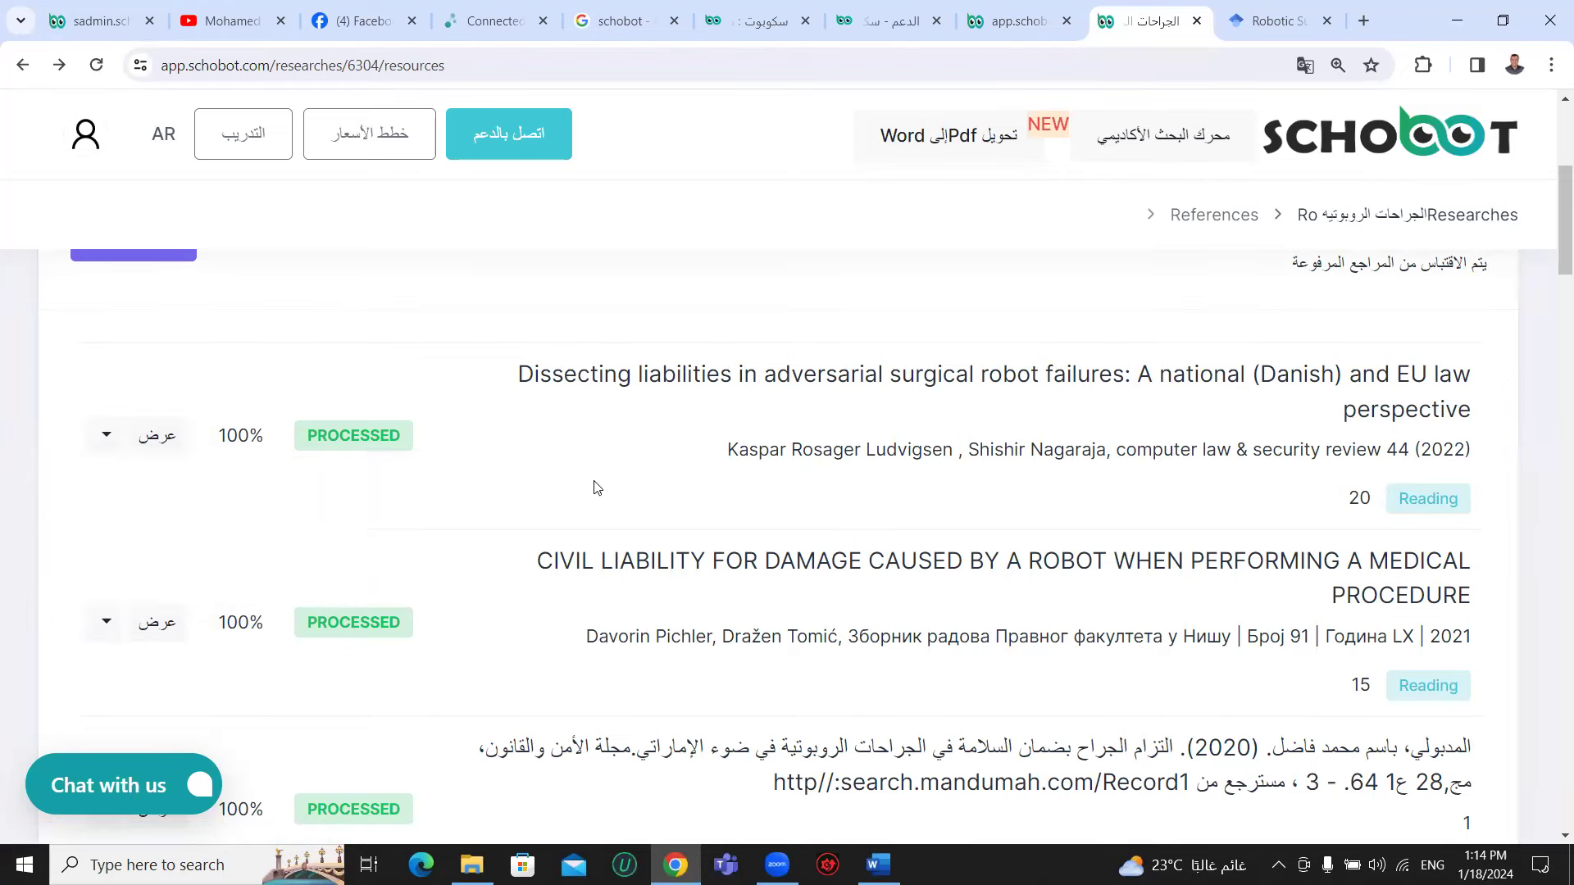
scroll(595, 486, up, 5)
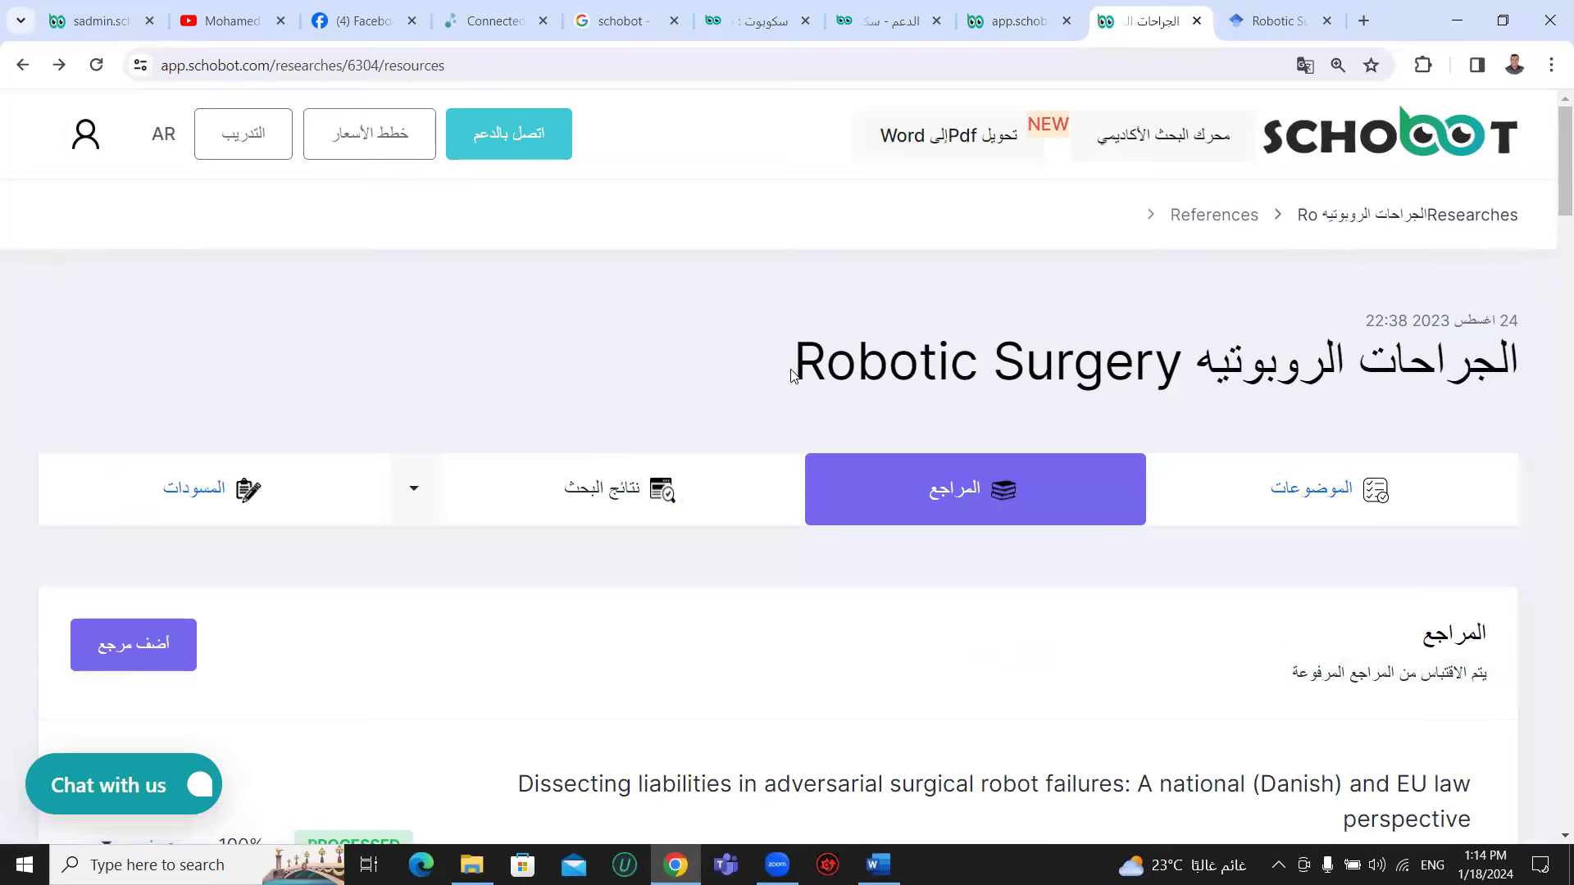
drag(799, 351, 1526, 328)
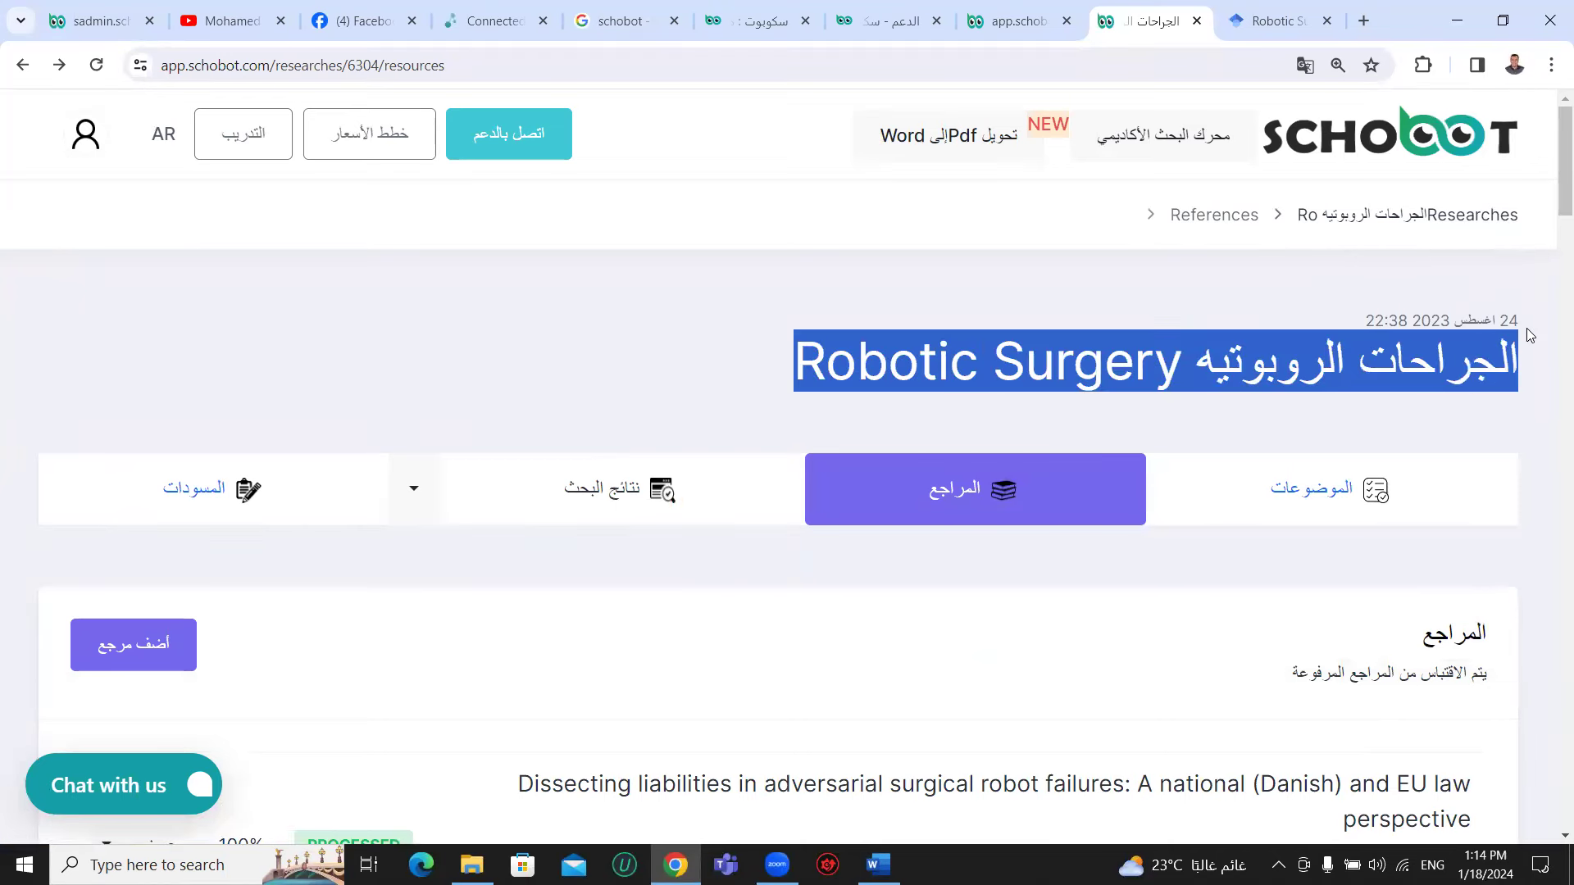
click(1338, 349)
drag(1181, 359, 787, 361)
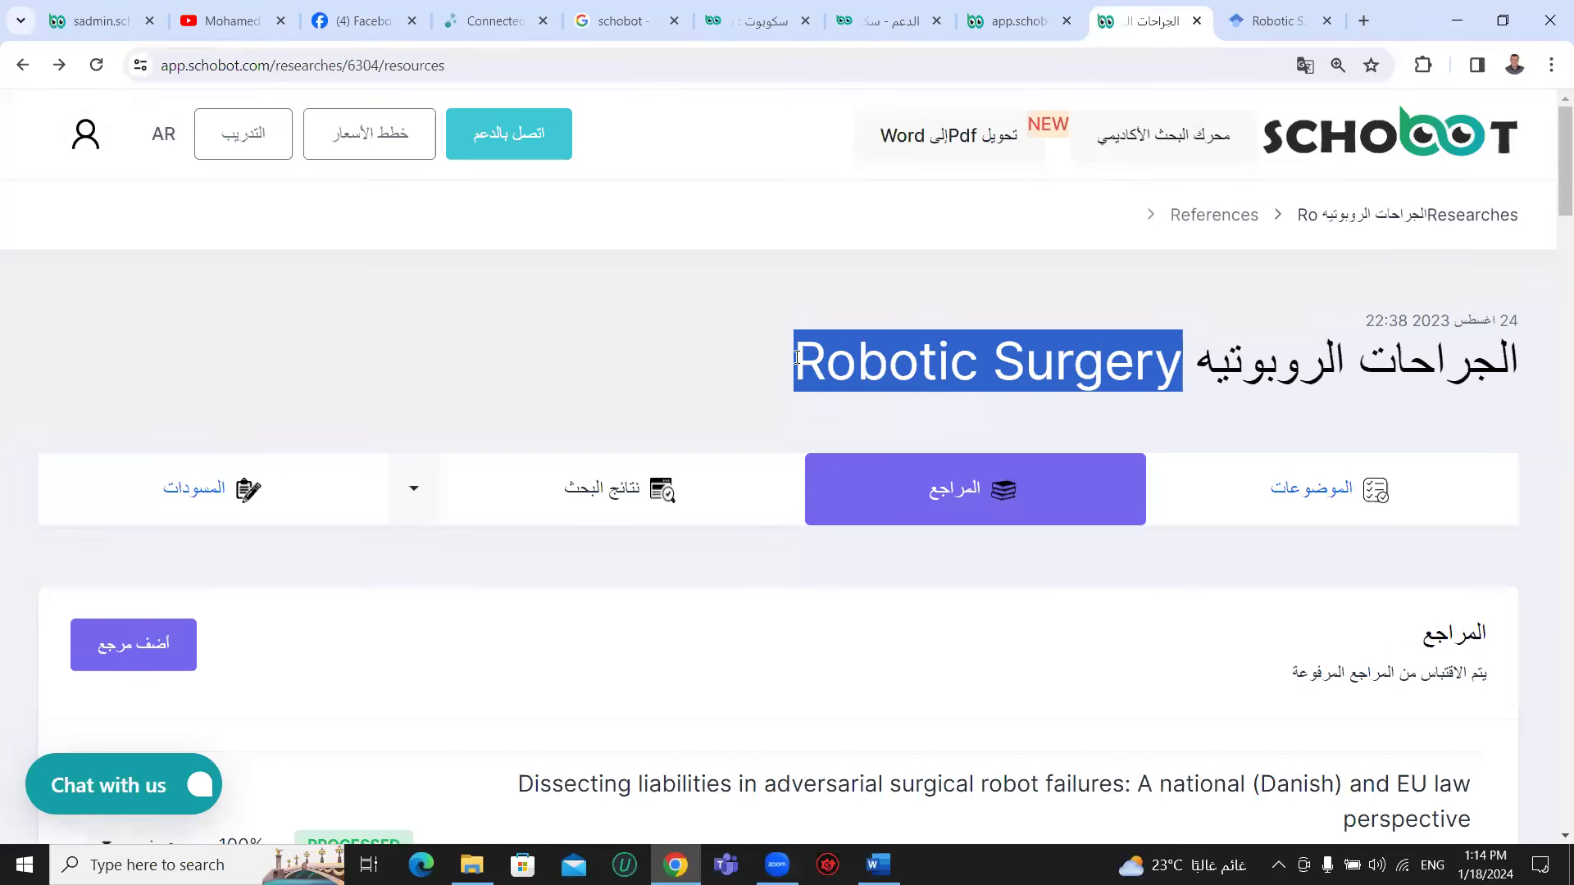
triple_click(796, 358)
click(849, 368)
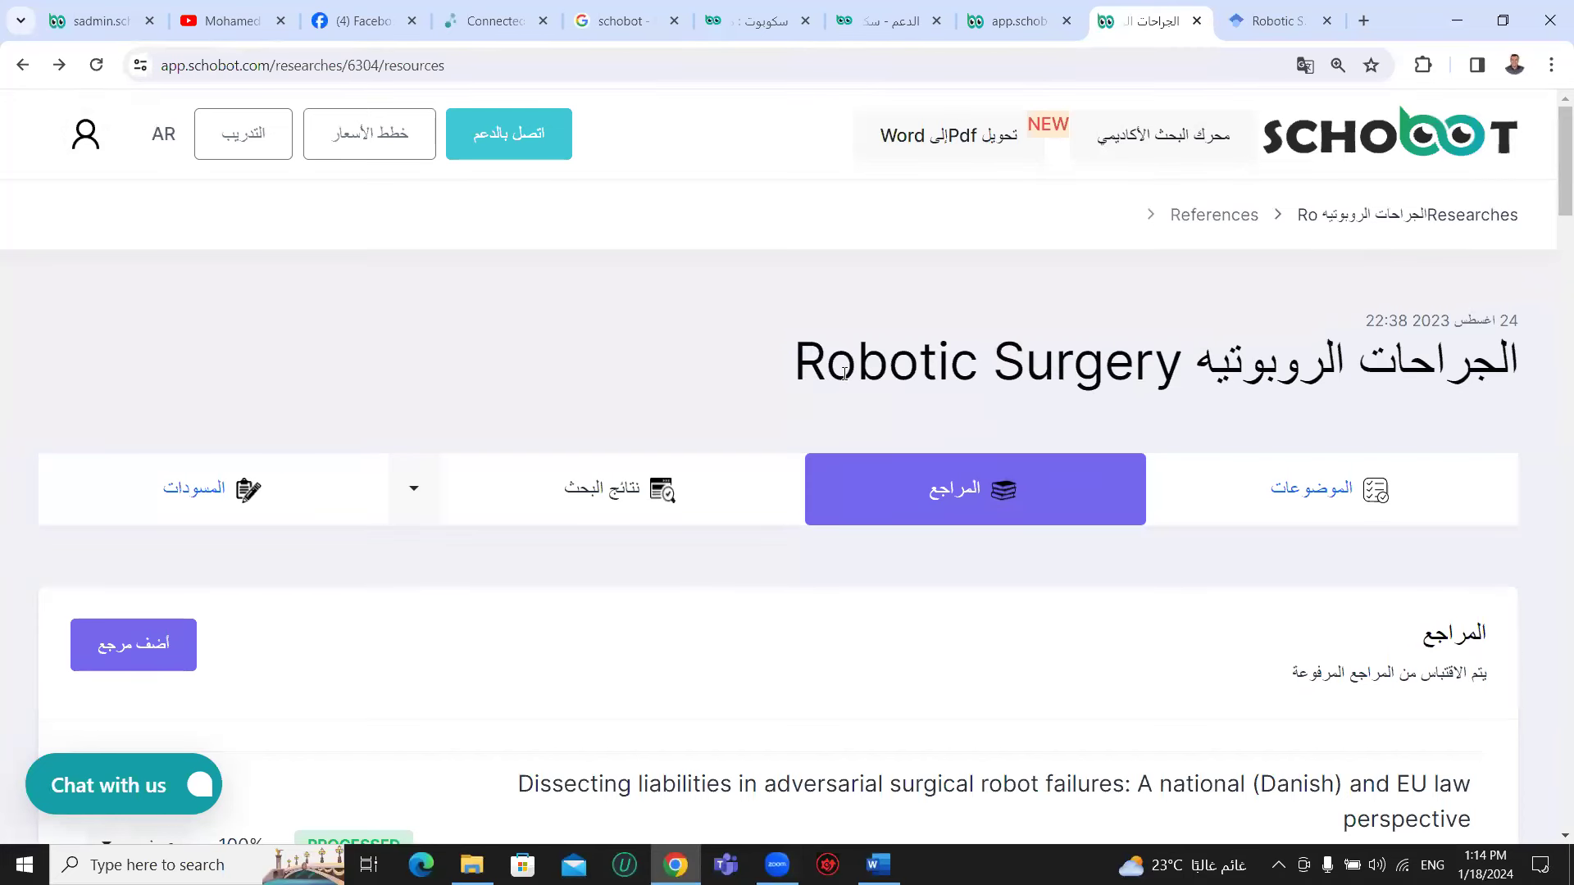
drag(799, 358, 1530, 361)
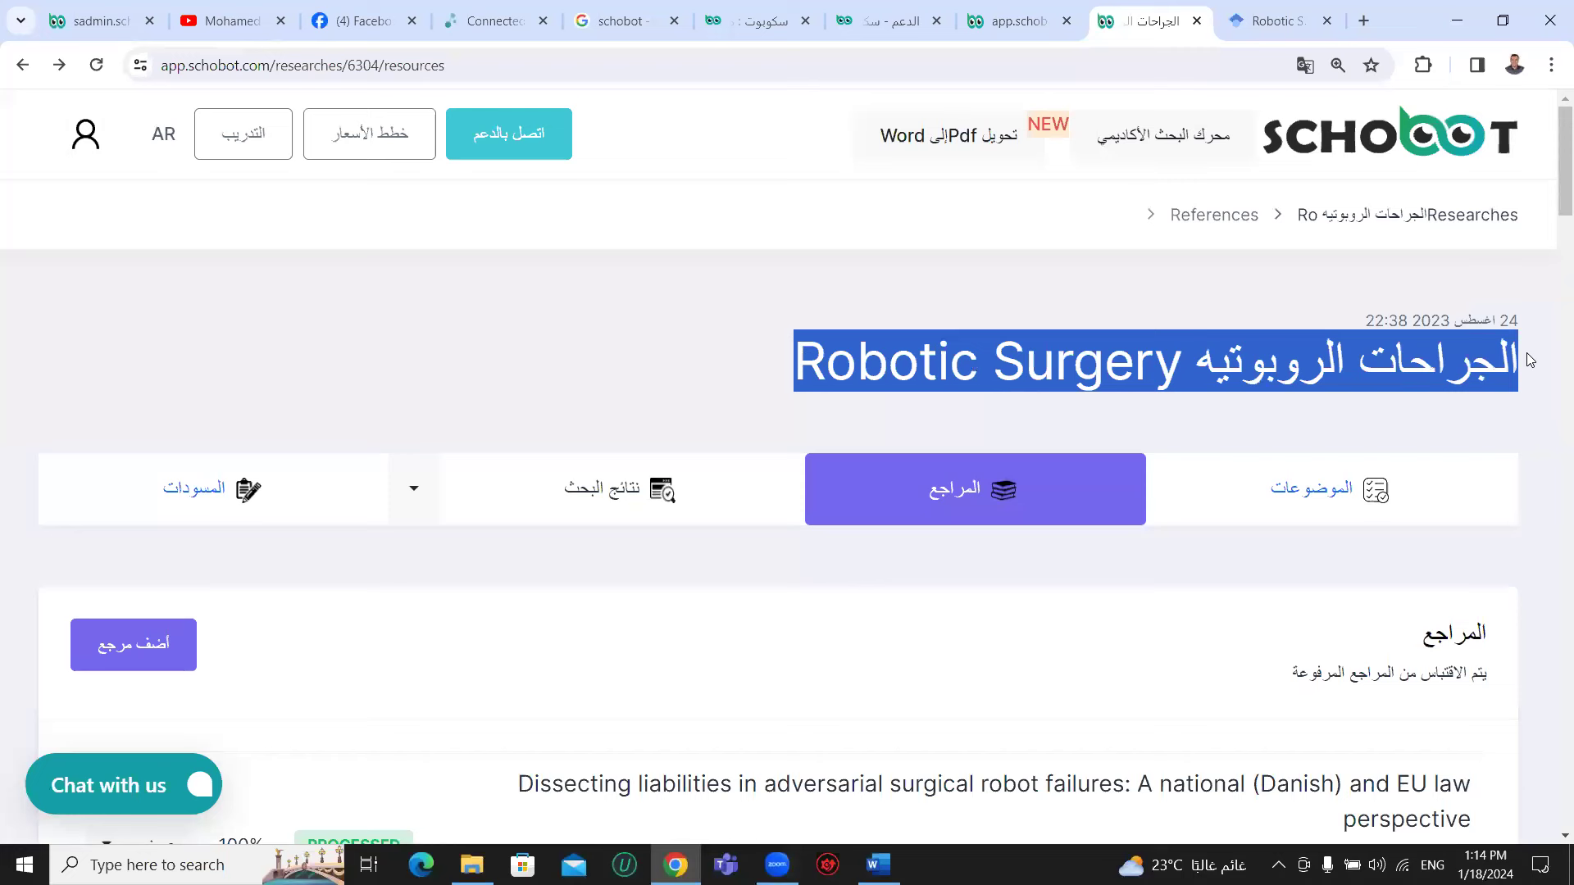
click(1351, 365)
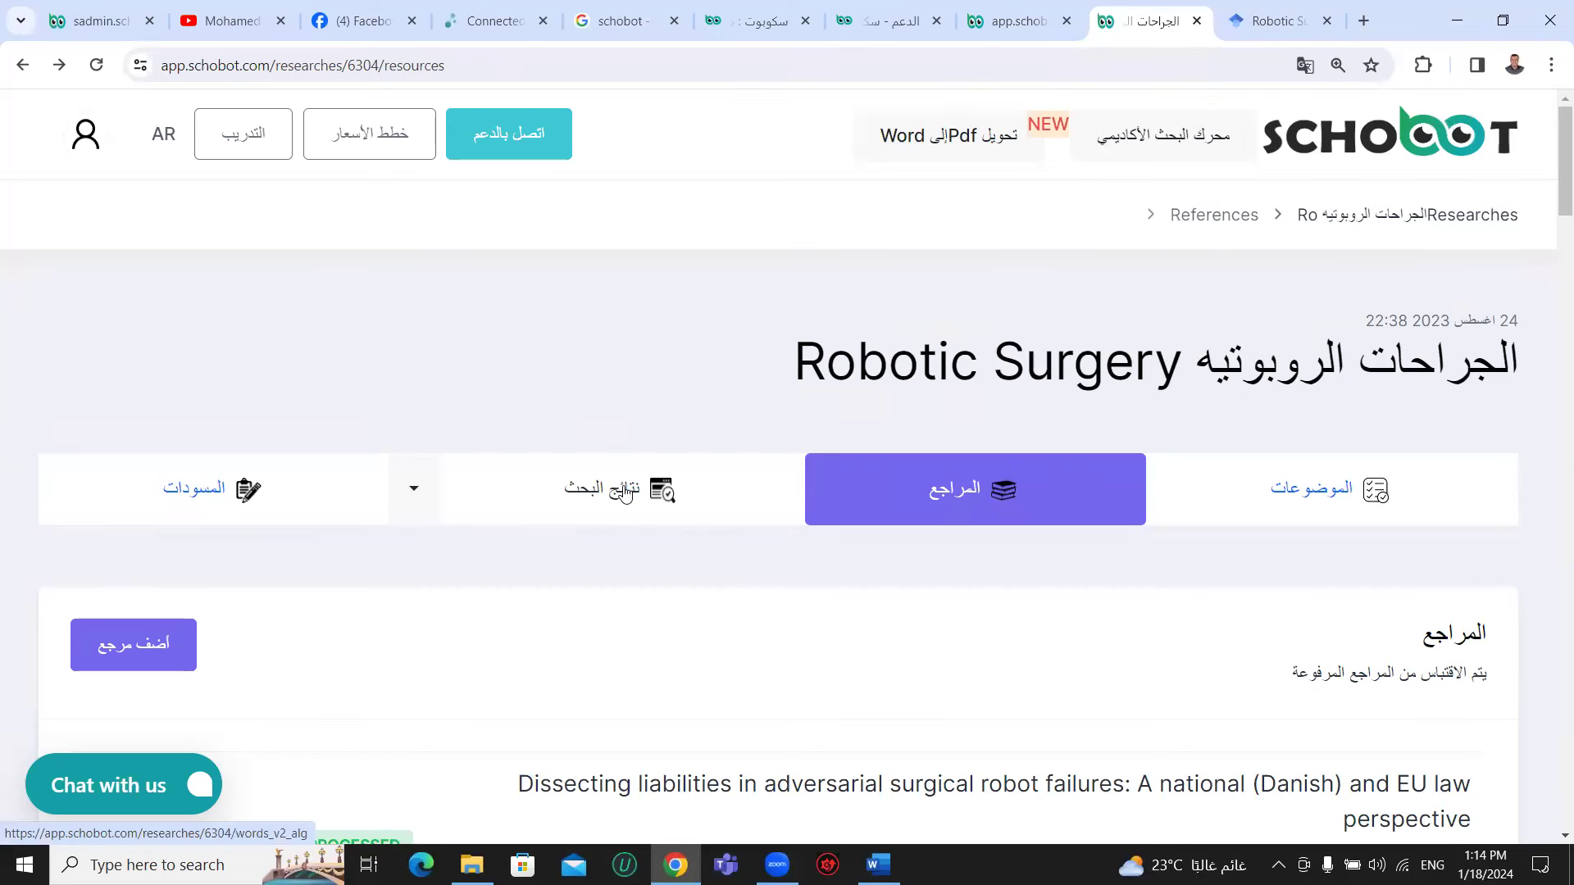
- Display the additional search result options and look through the research's list of processed references
scroll(617, 490, down, 1)
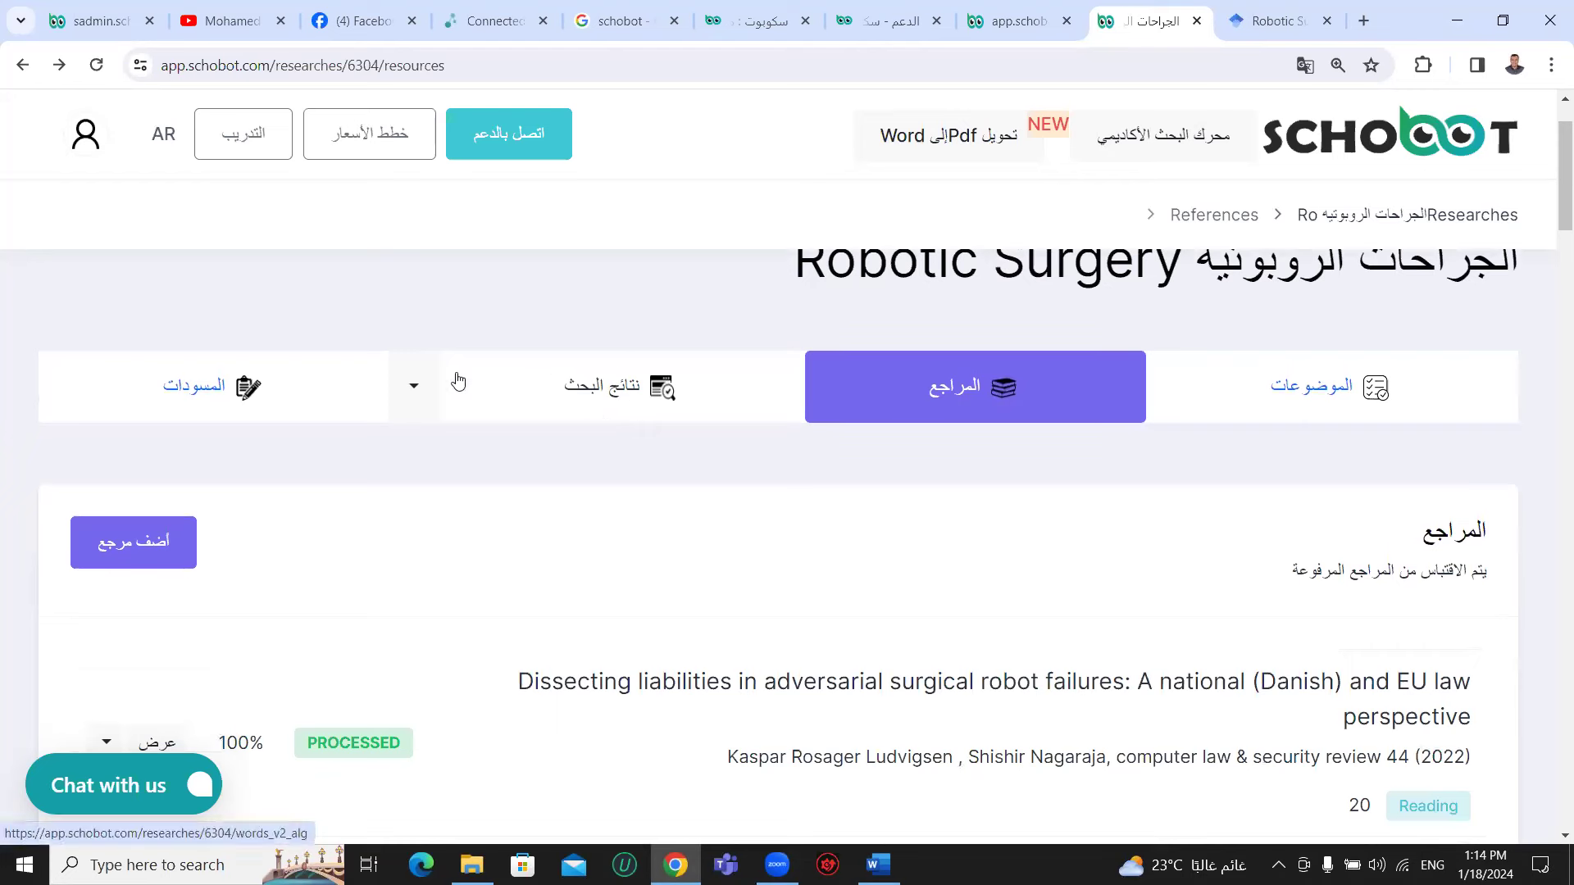
click(412, 386)
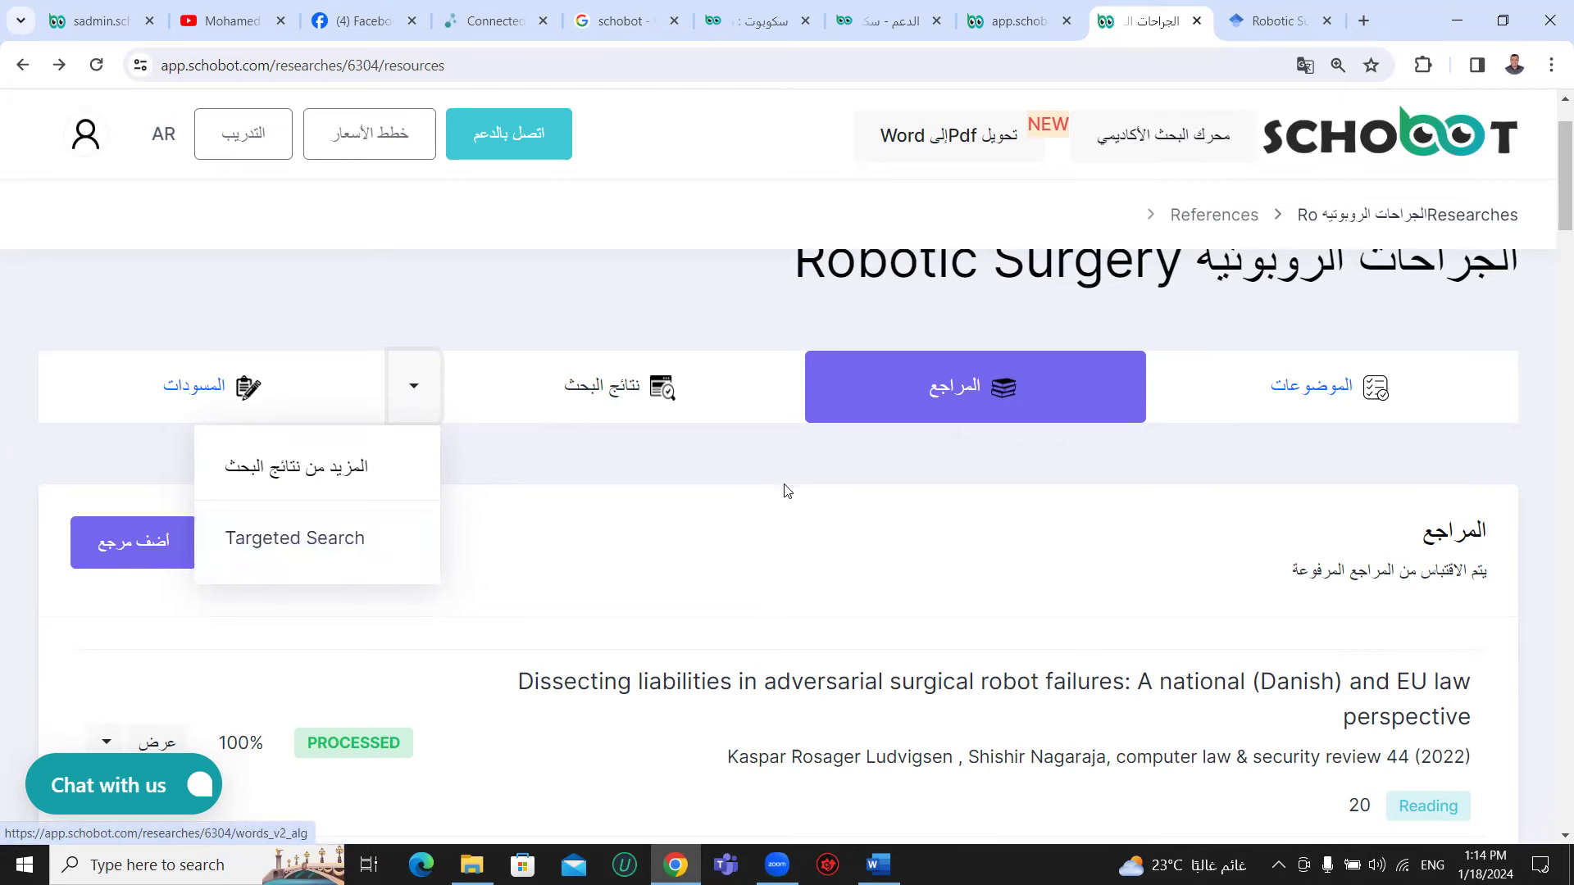
scroll(780, 491, down, 15)
scroll(763, 461, down, 5)
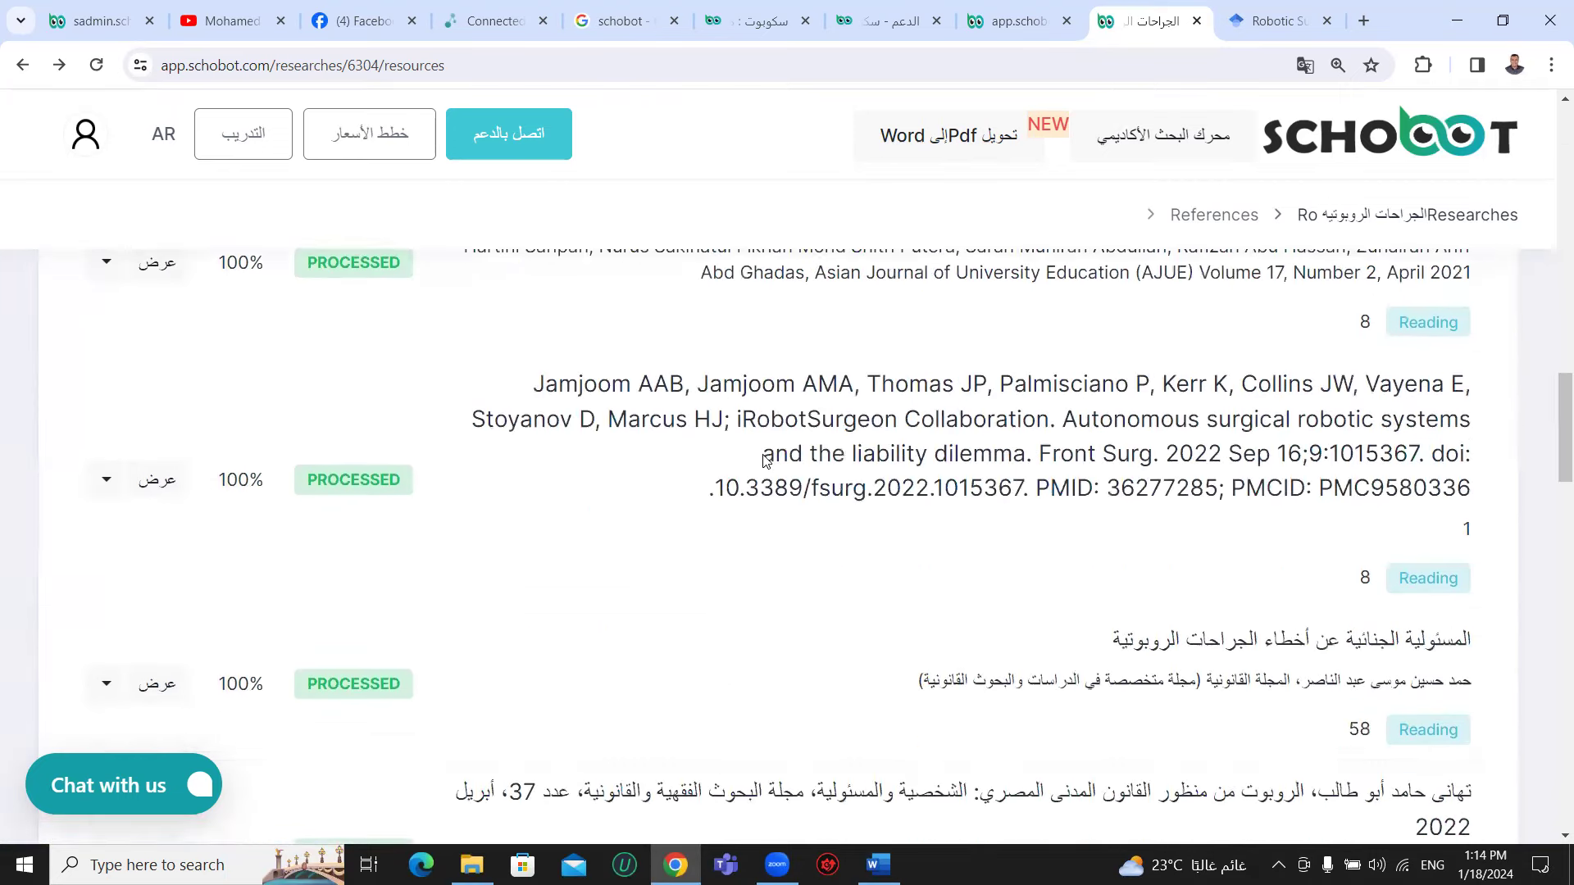
scroll(763, 456, down, 9)
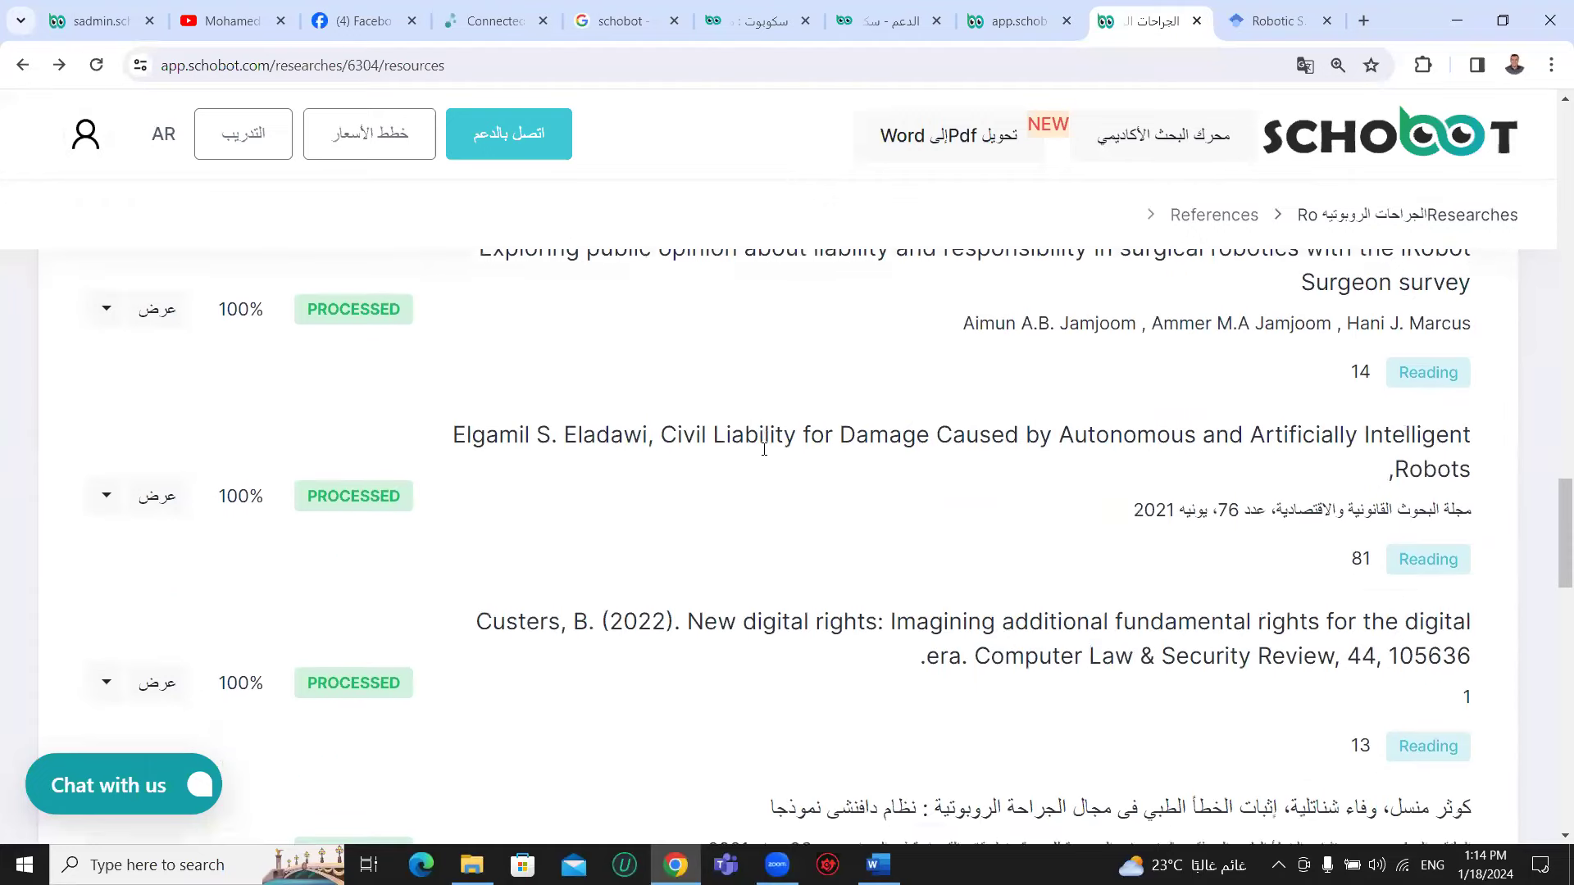
scroll(760, 449, down, 5)
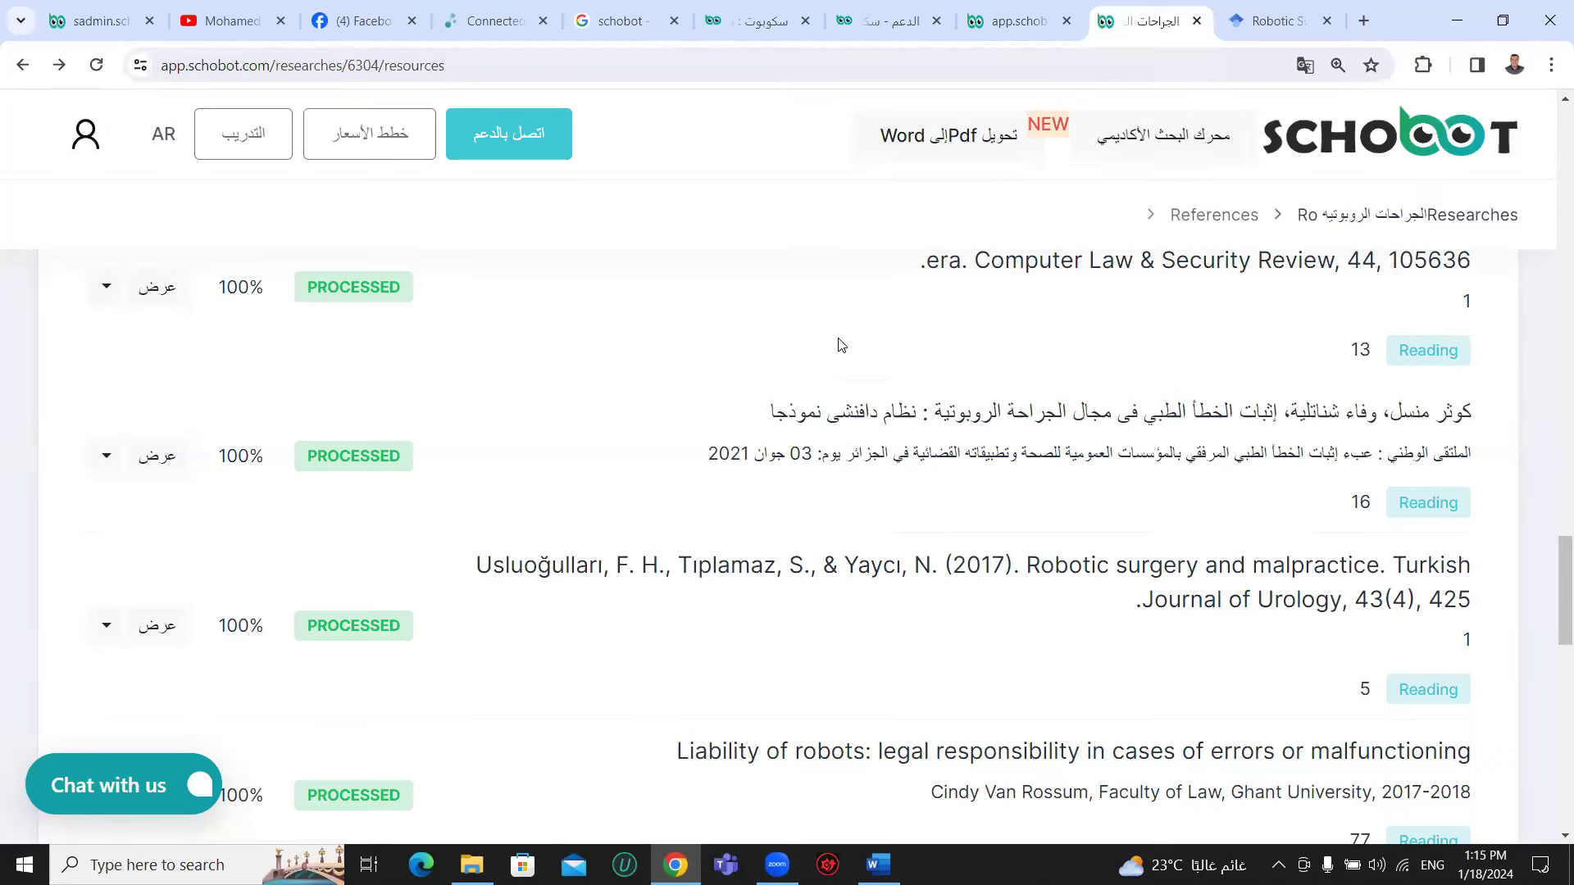
scroll(840, 345, down, 15)
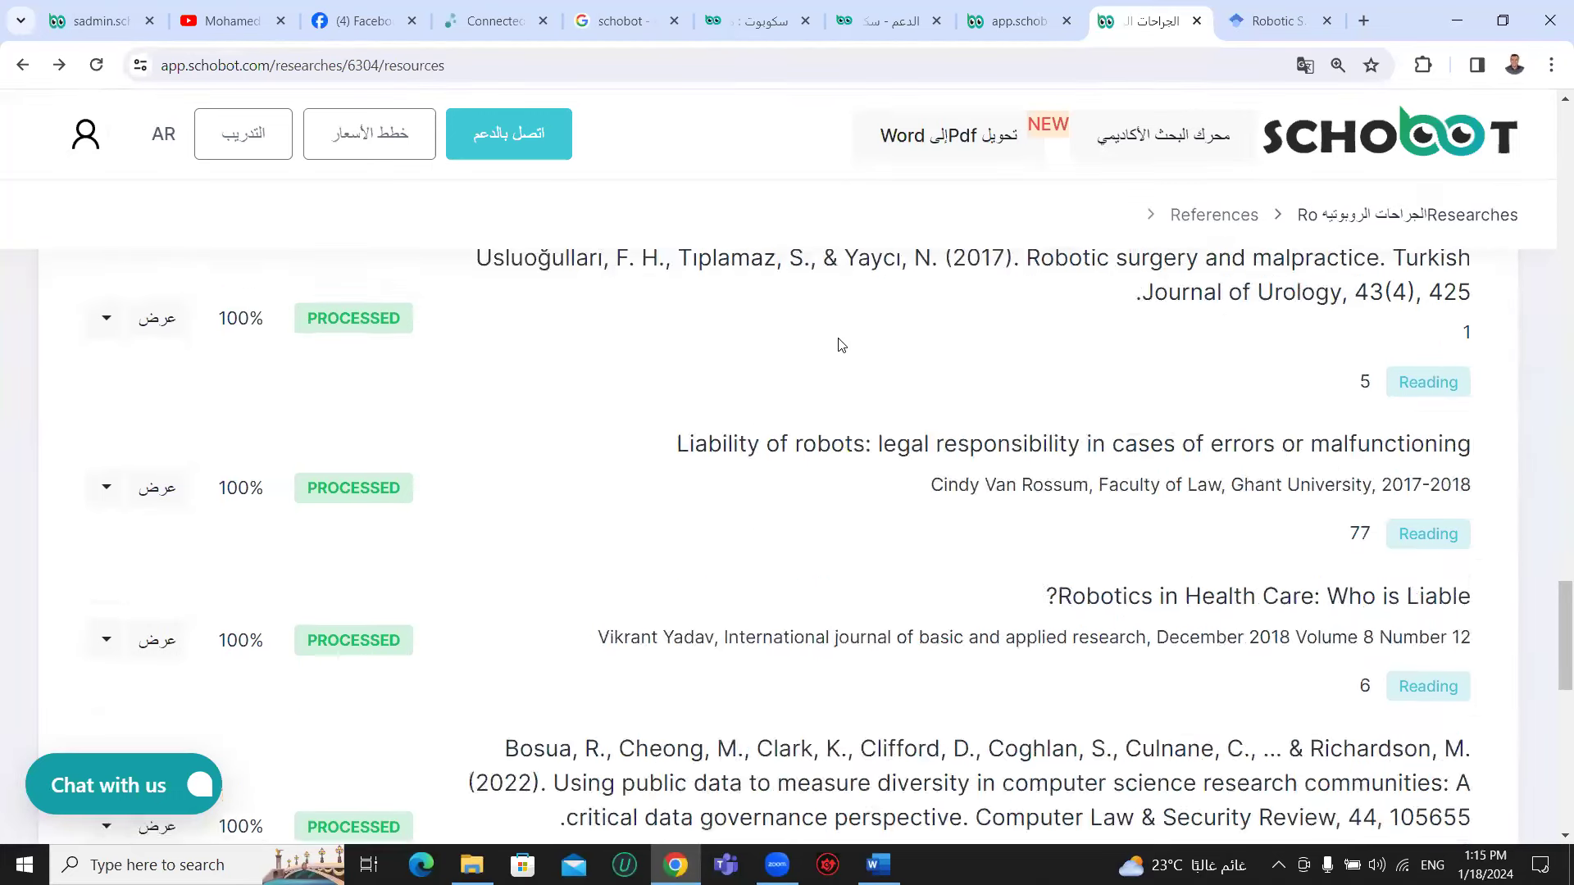
scroll(844, 345, up, 9)
scroll(844, 345, up, 15)
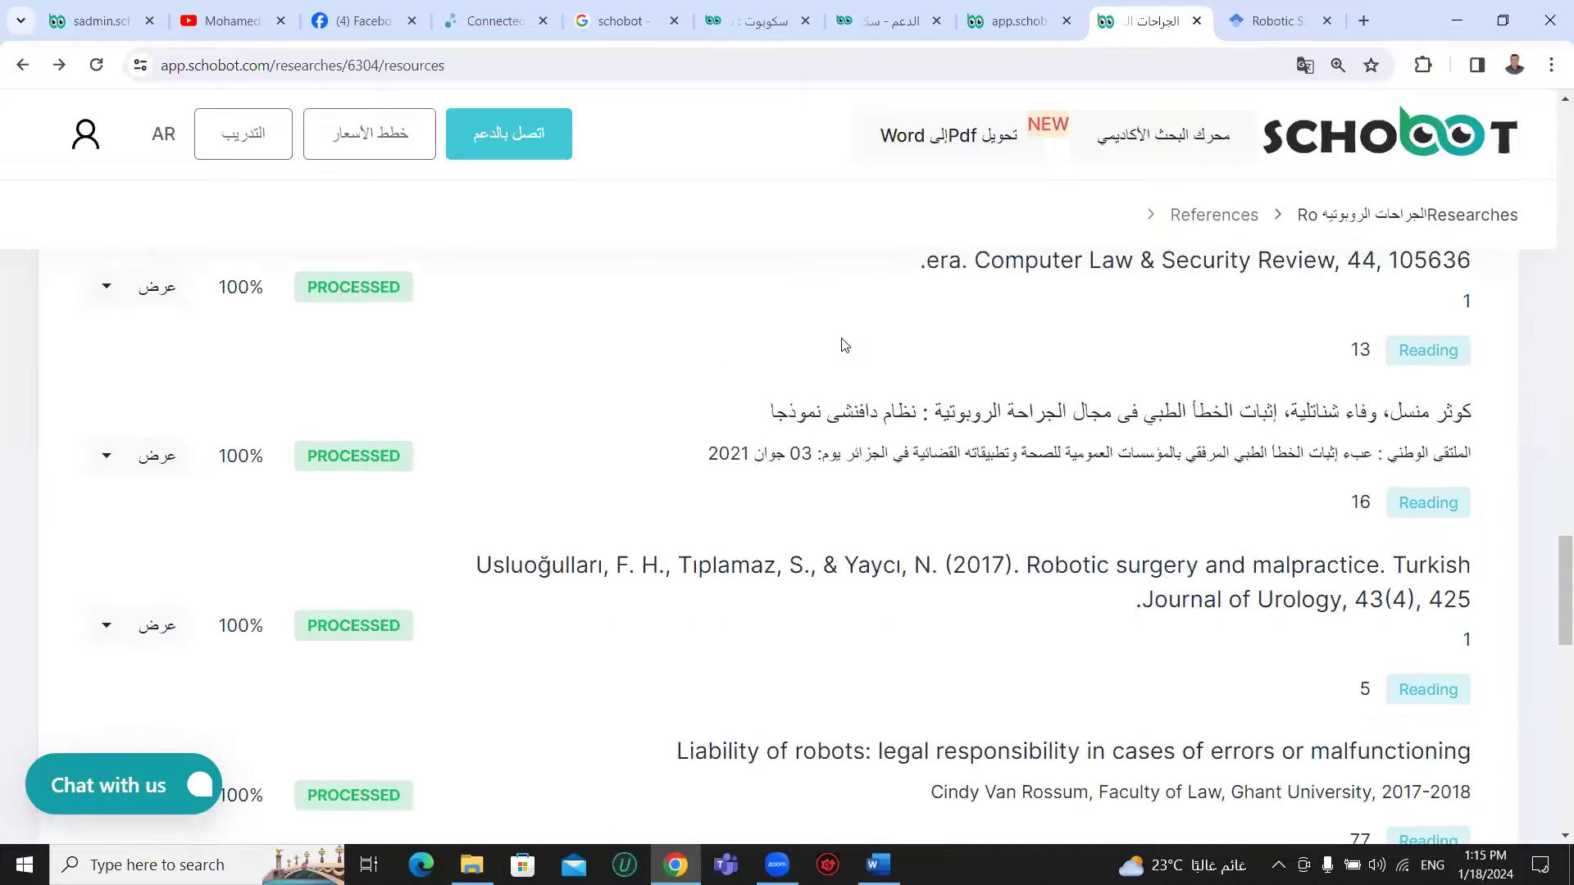
scroll(844, 343, up, 5)
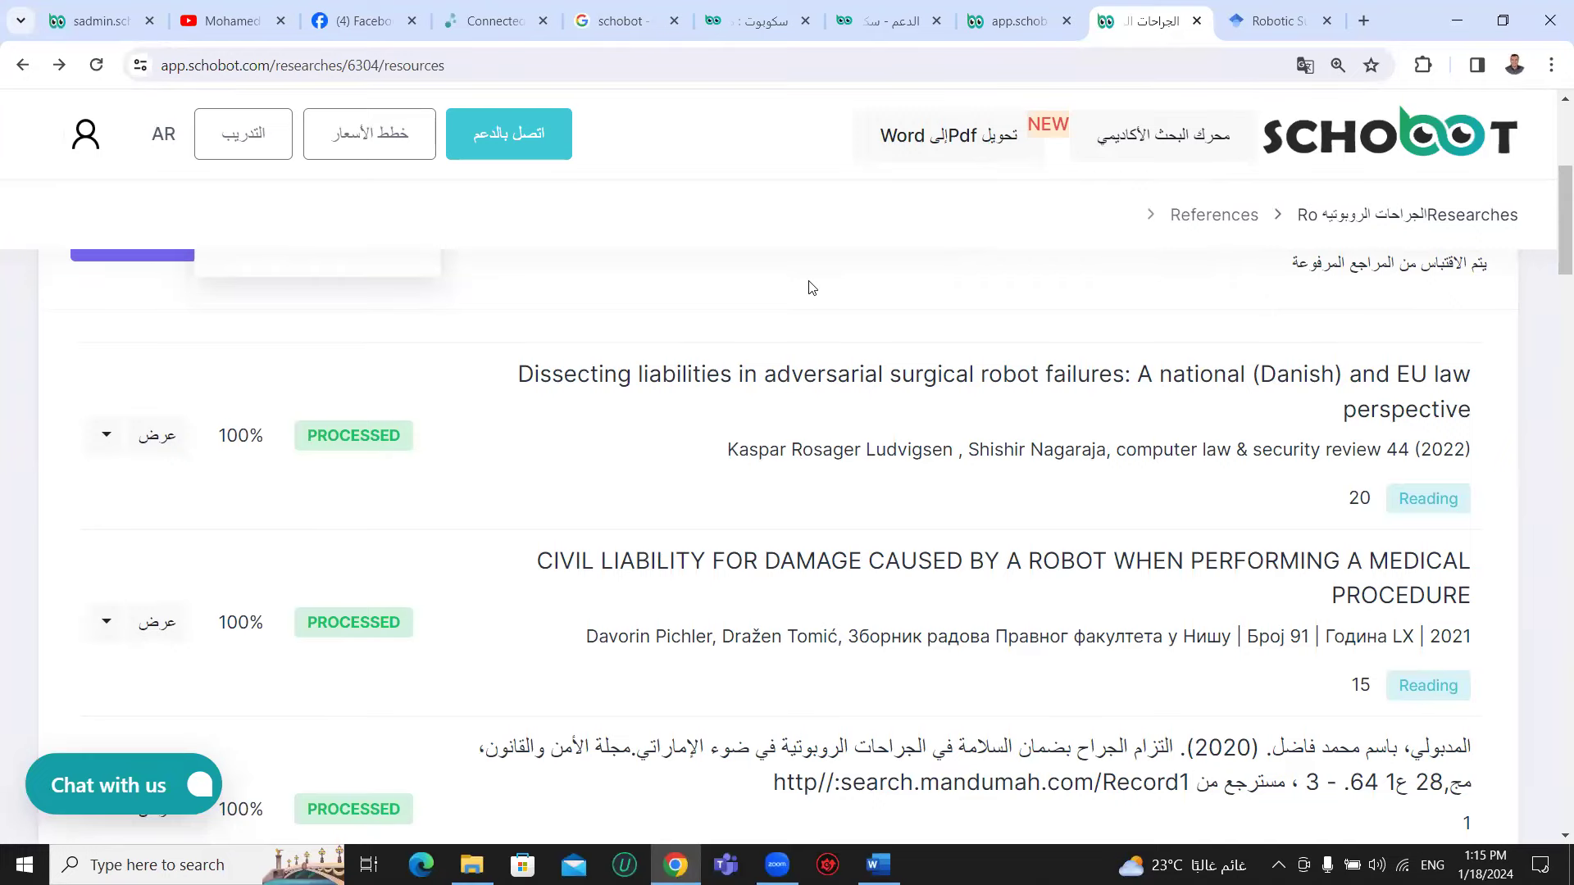
- Open the search results of the Robotic Surgery research
scroll(806, 311, up, 5)
click(662, 345)
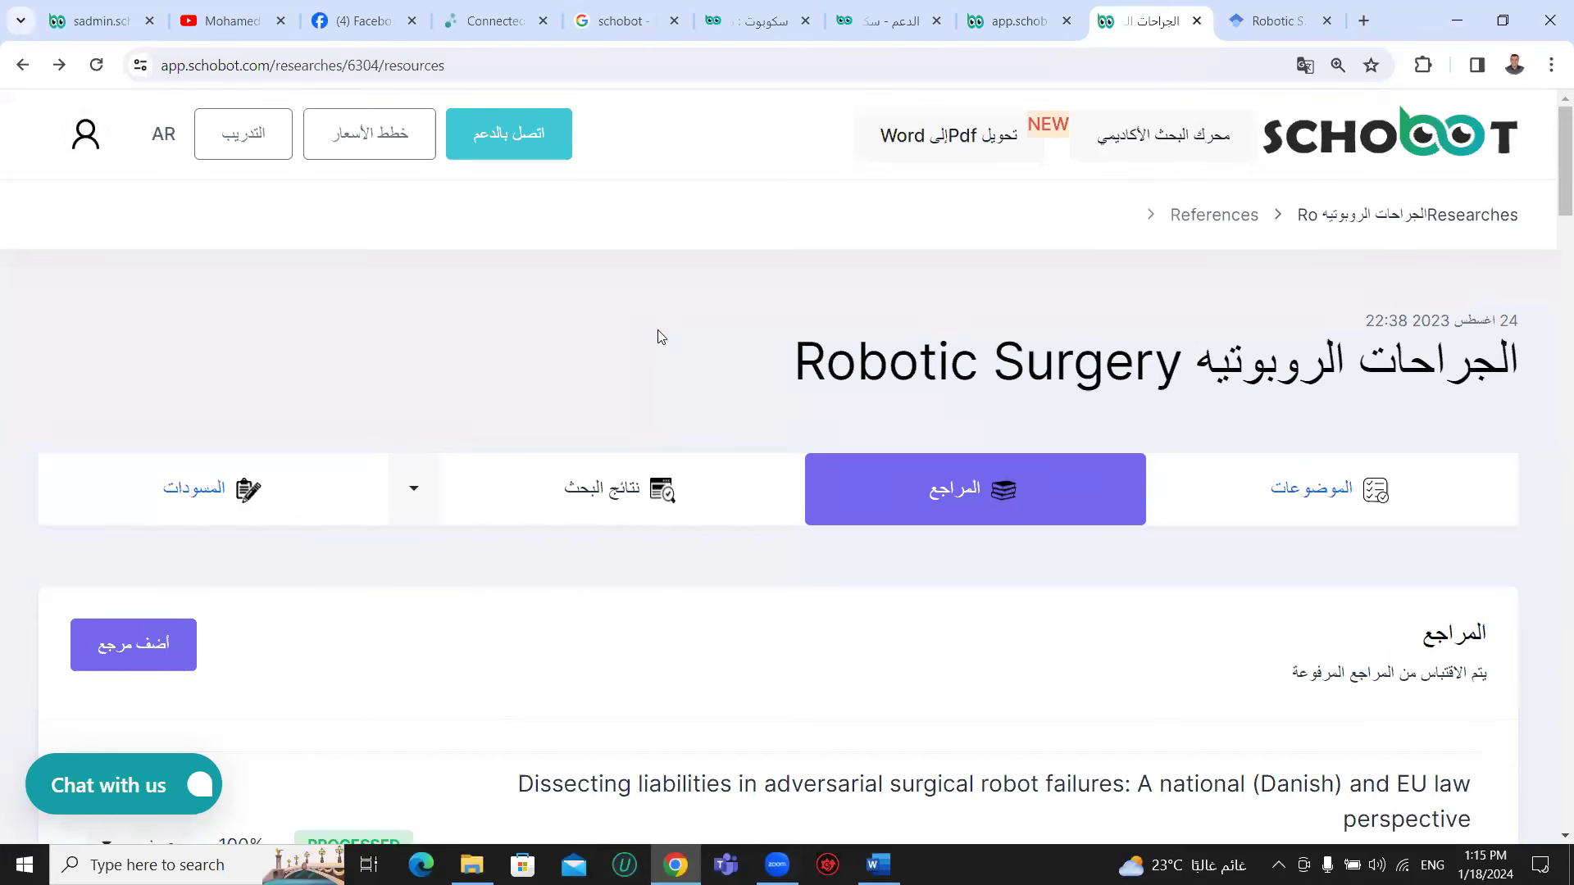
click(635, 487)
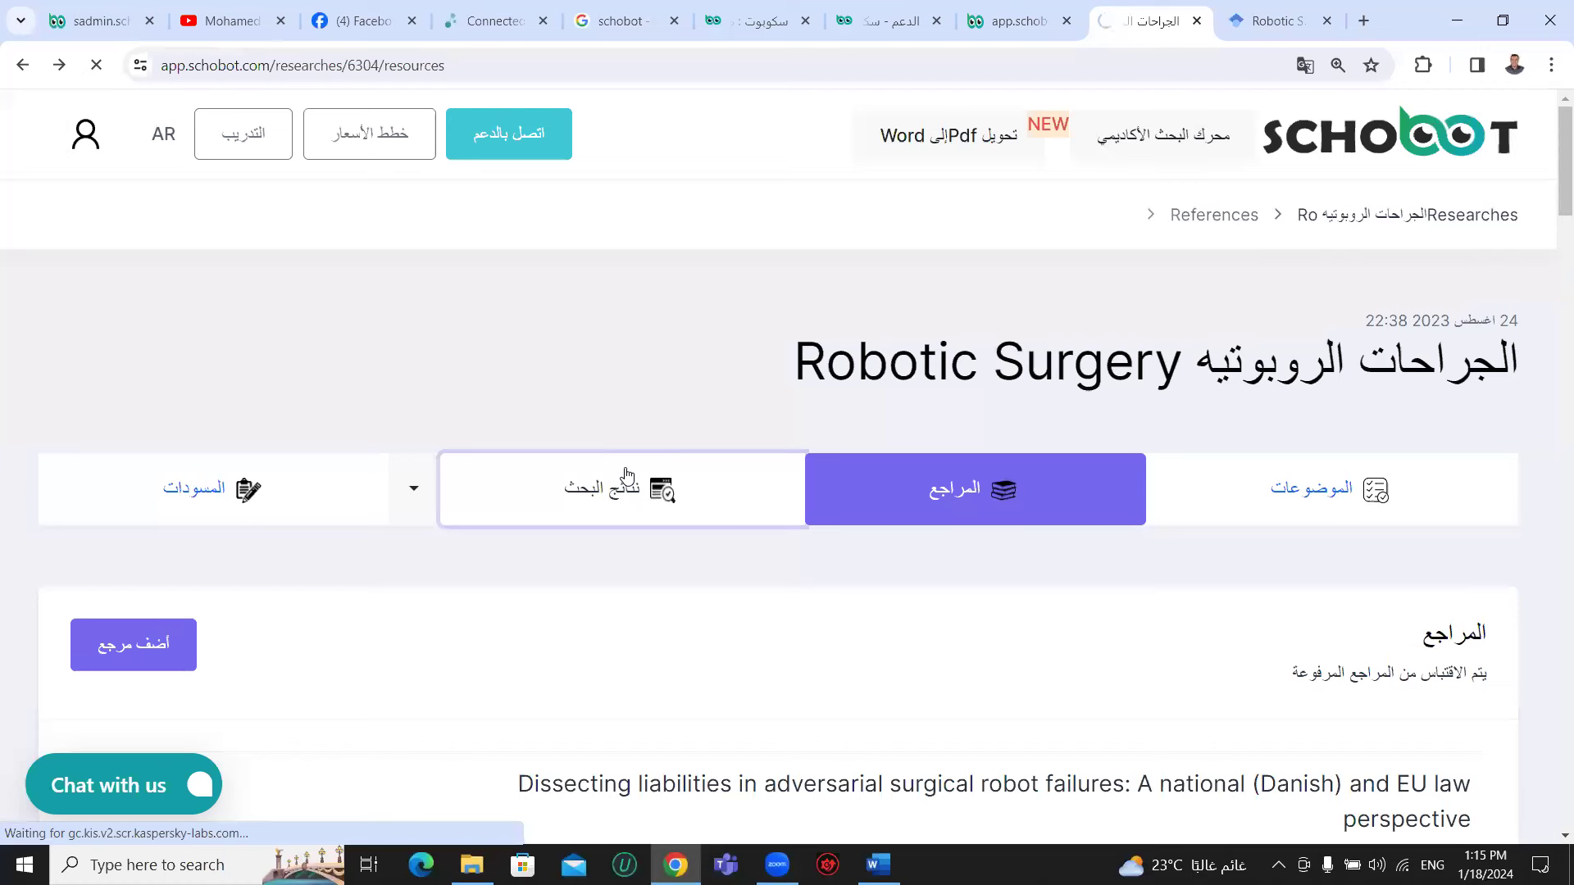
- Open the research's targeted search page in a new browser tab while the search results load
click(400, 497)
right_click(328, 642)
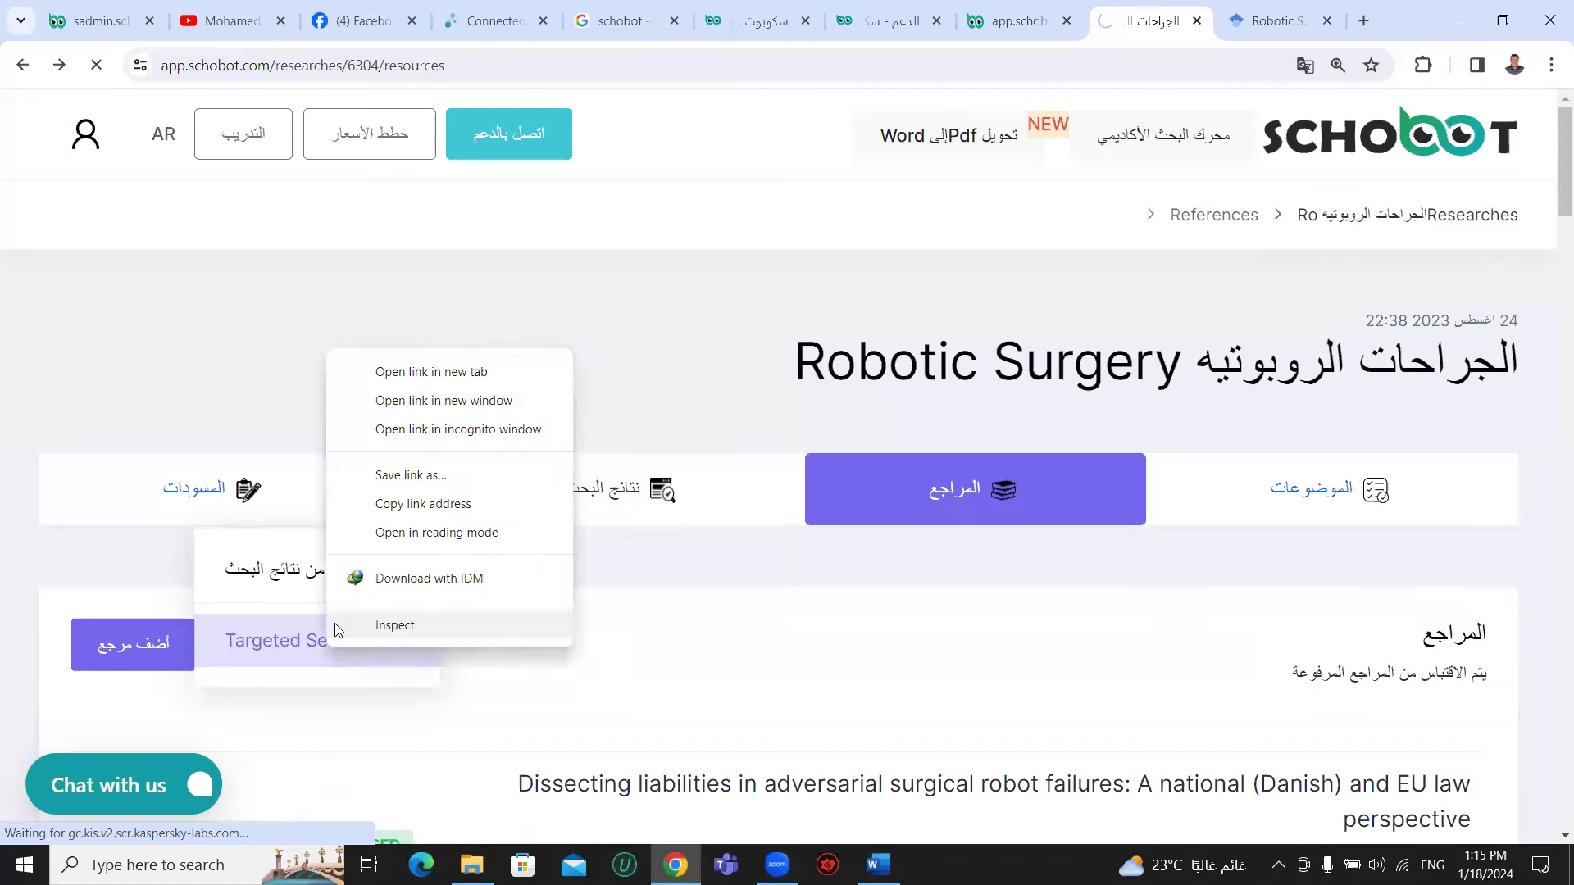
click(452, 377)
click(691, 382)
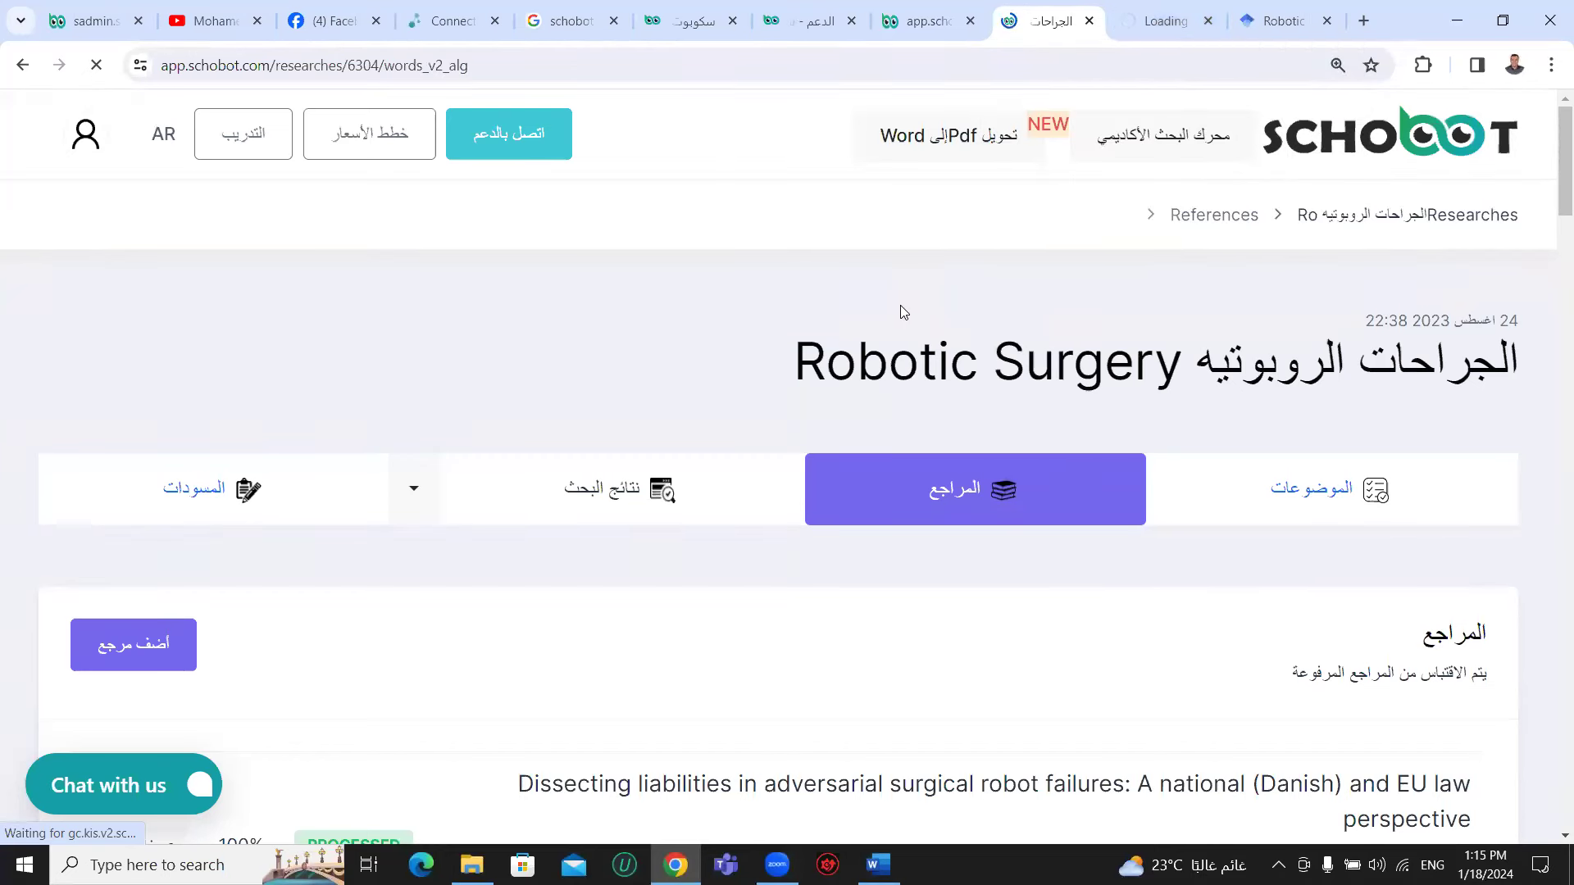
- Go to the first passages found in the search results and enlarge the page zoom to 150%
scroll(900, 311, down, 4)
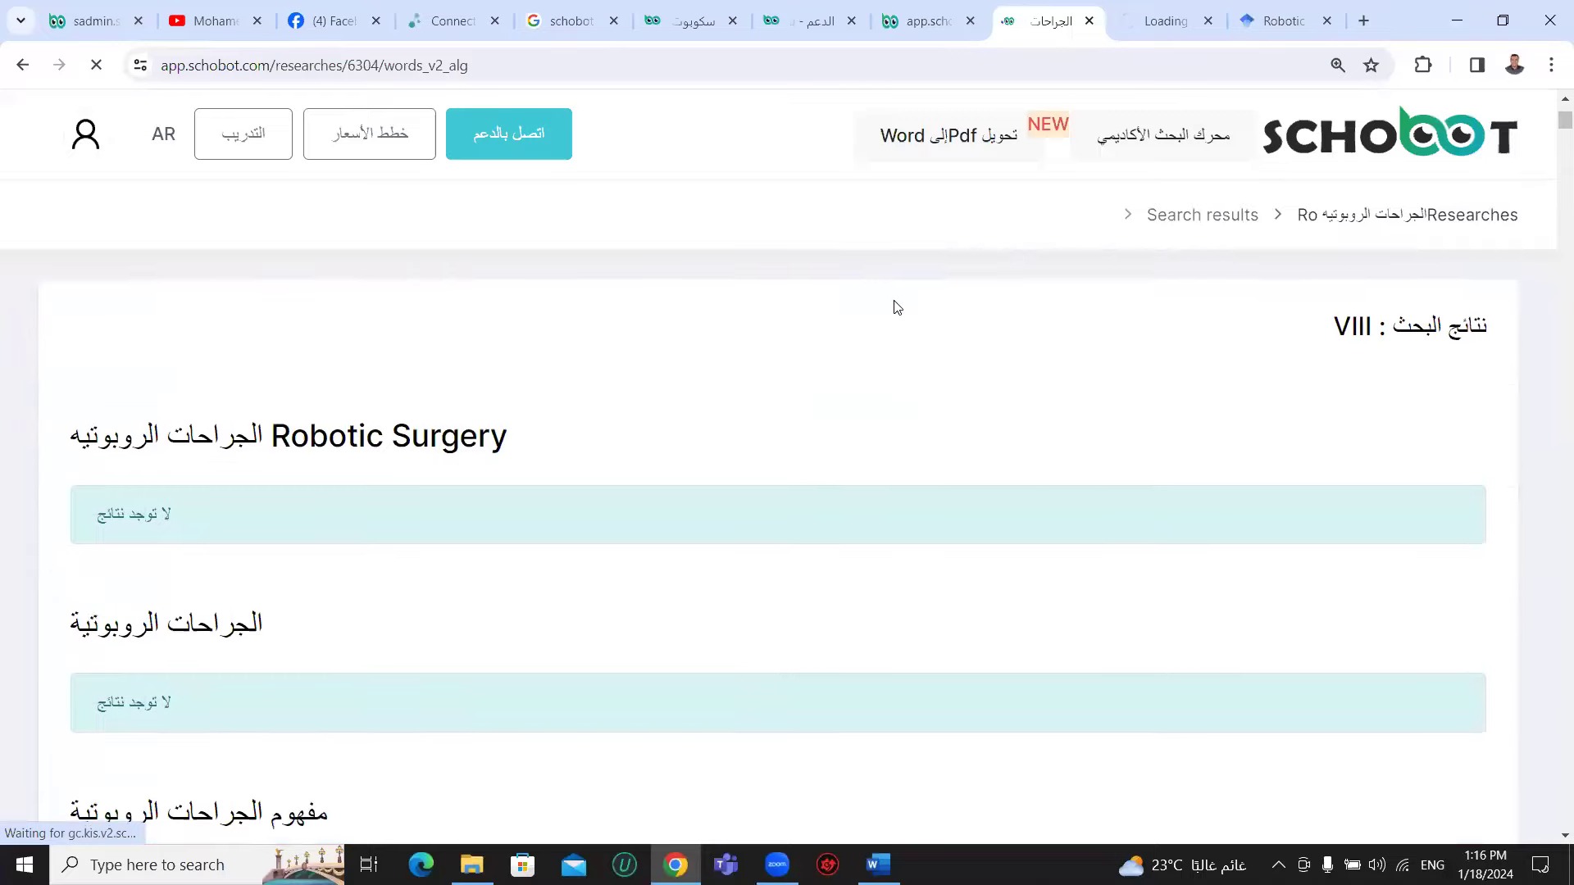
scroll(897, 307, down, 10)
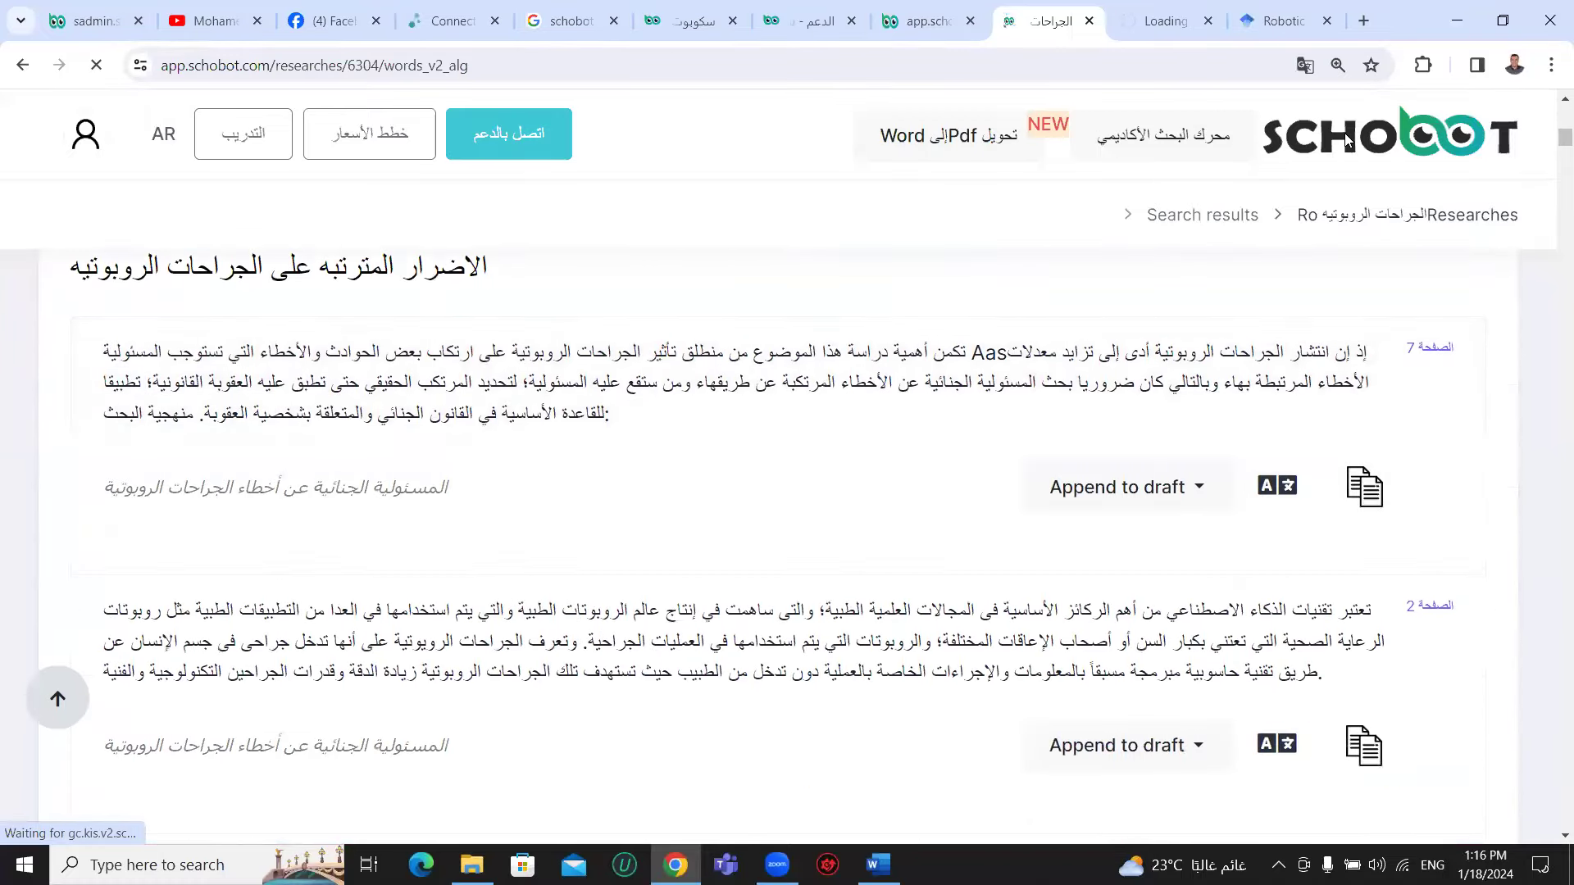
click(1550, 65)
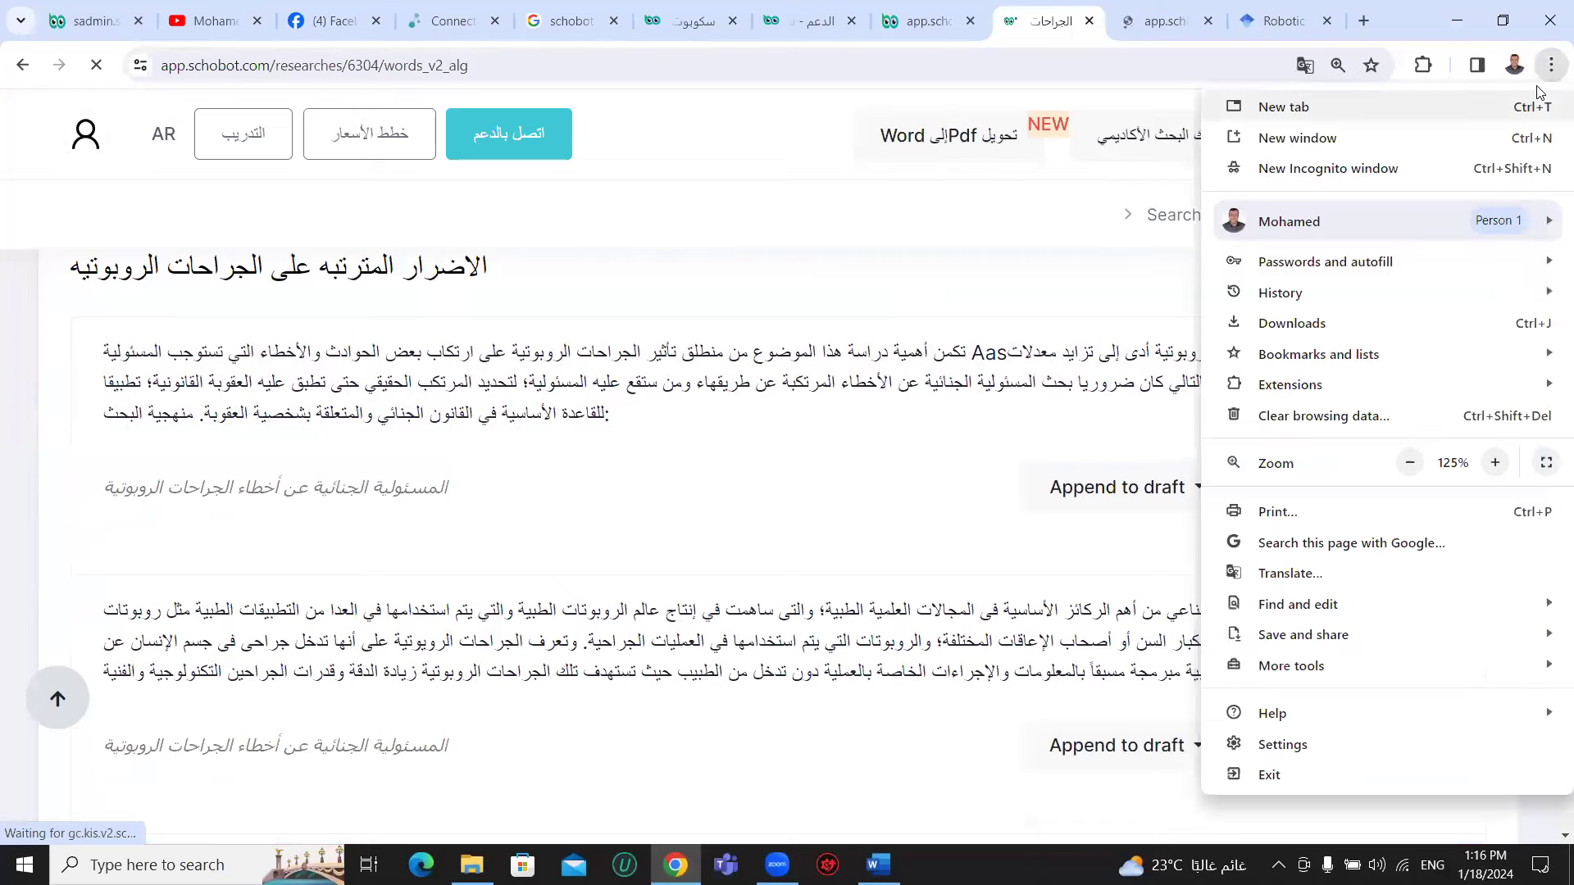
click(1500, 464)
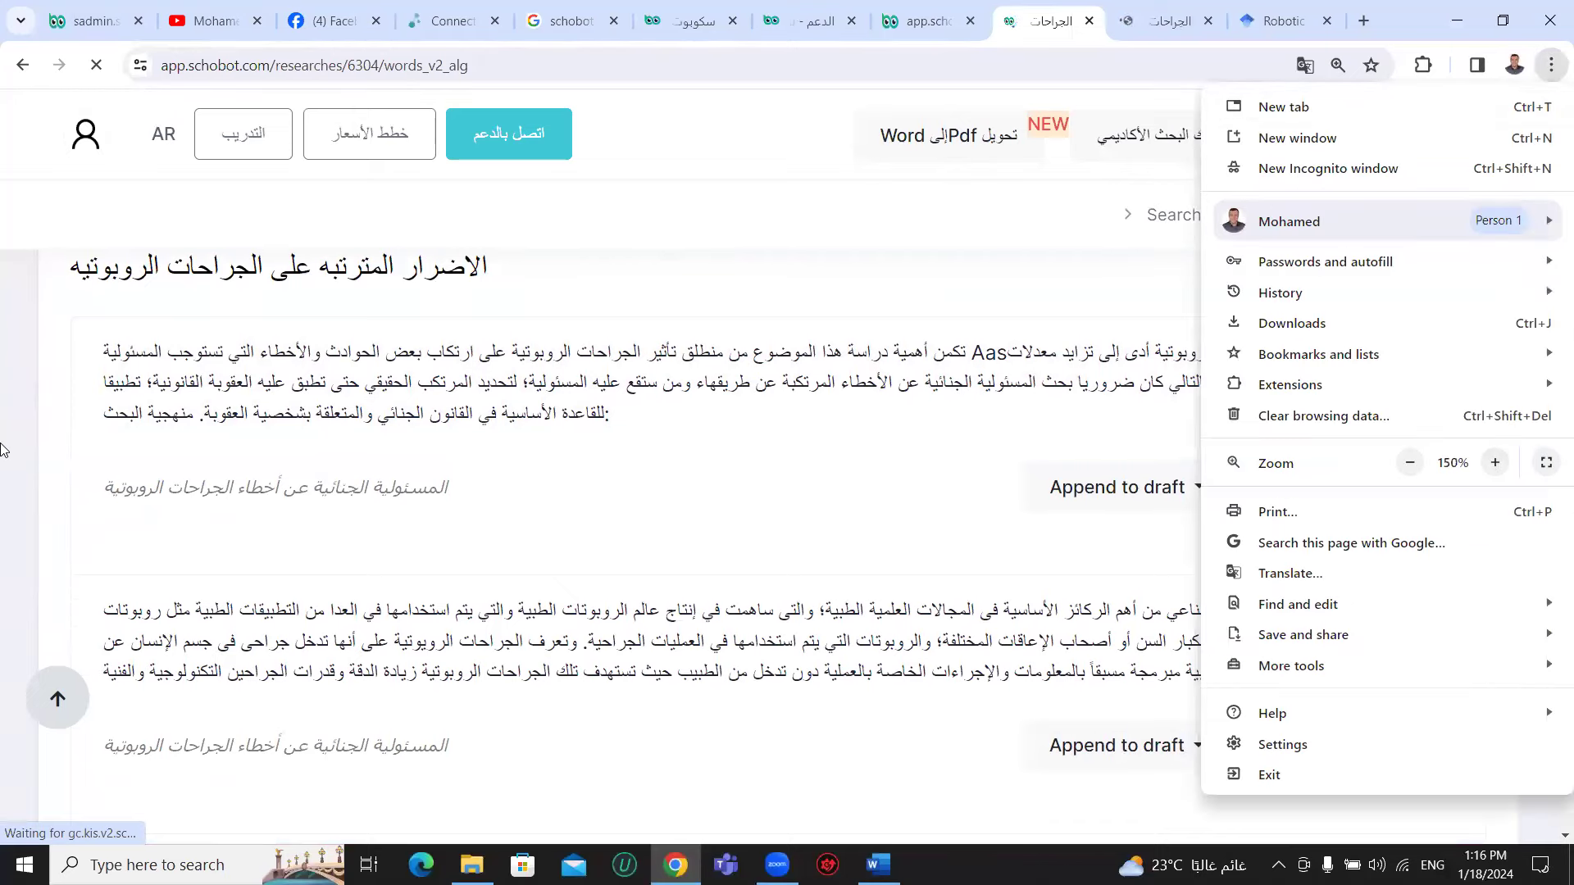
click(5, 373)
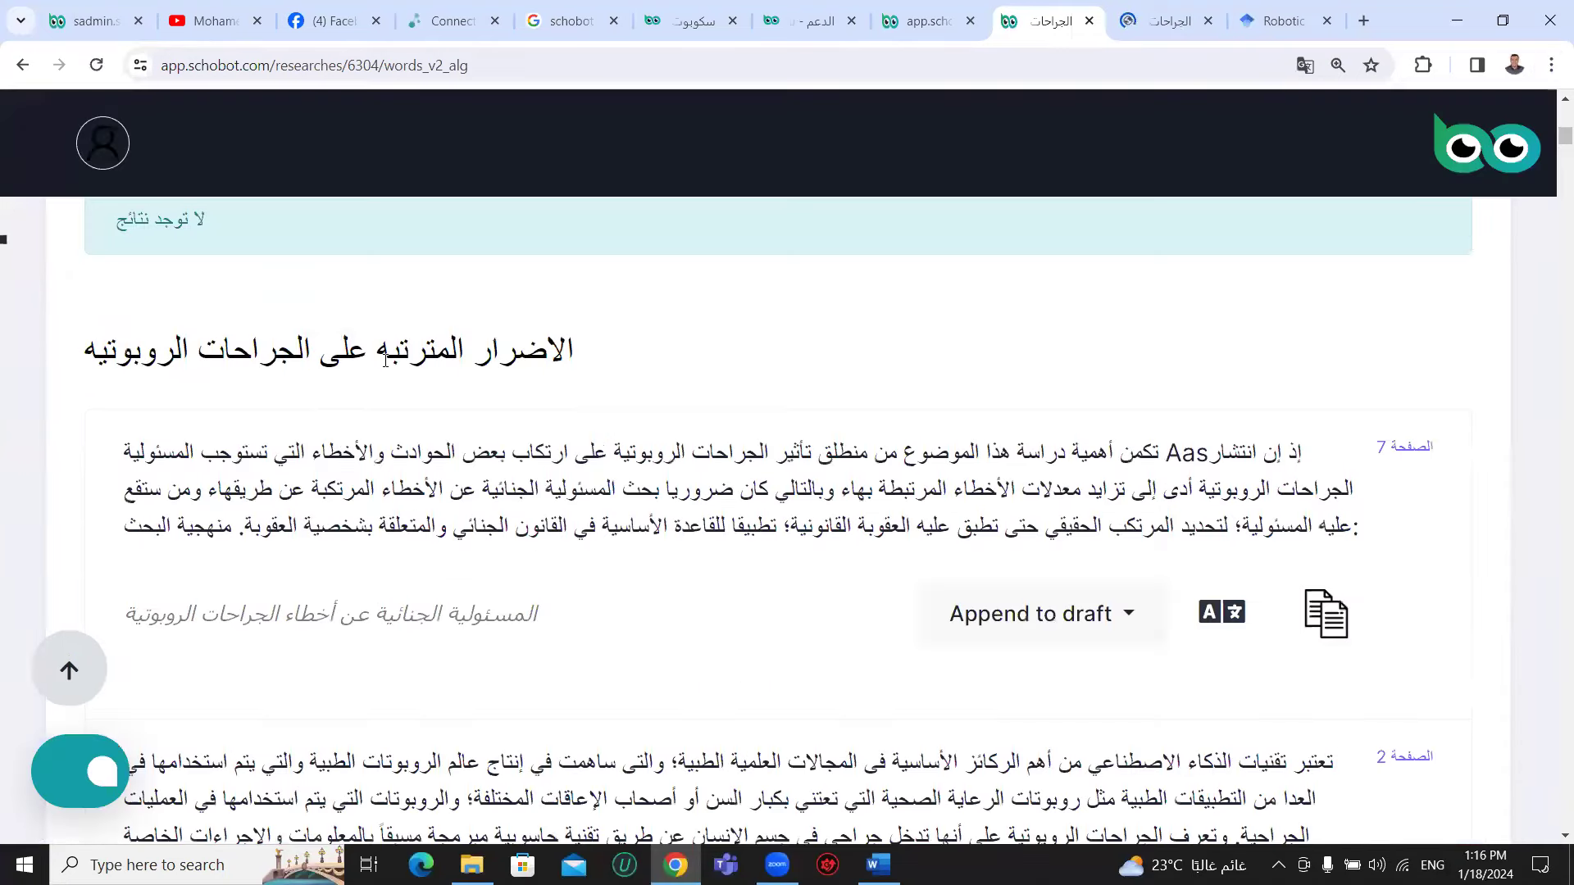
- Examine the first passage and its source reference under the heading الاضرار المترتبه على الجراحات الروبوتيه
drag(345, 252, 549, 250)
drag(450, 351, 503, 425)
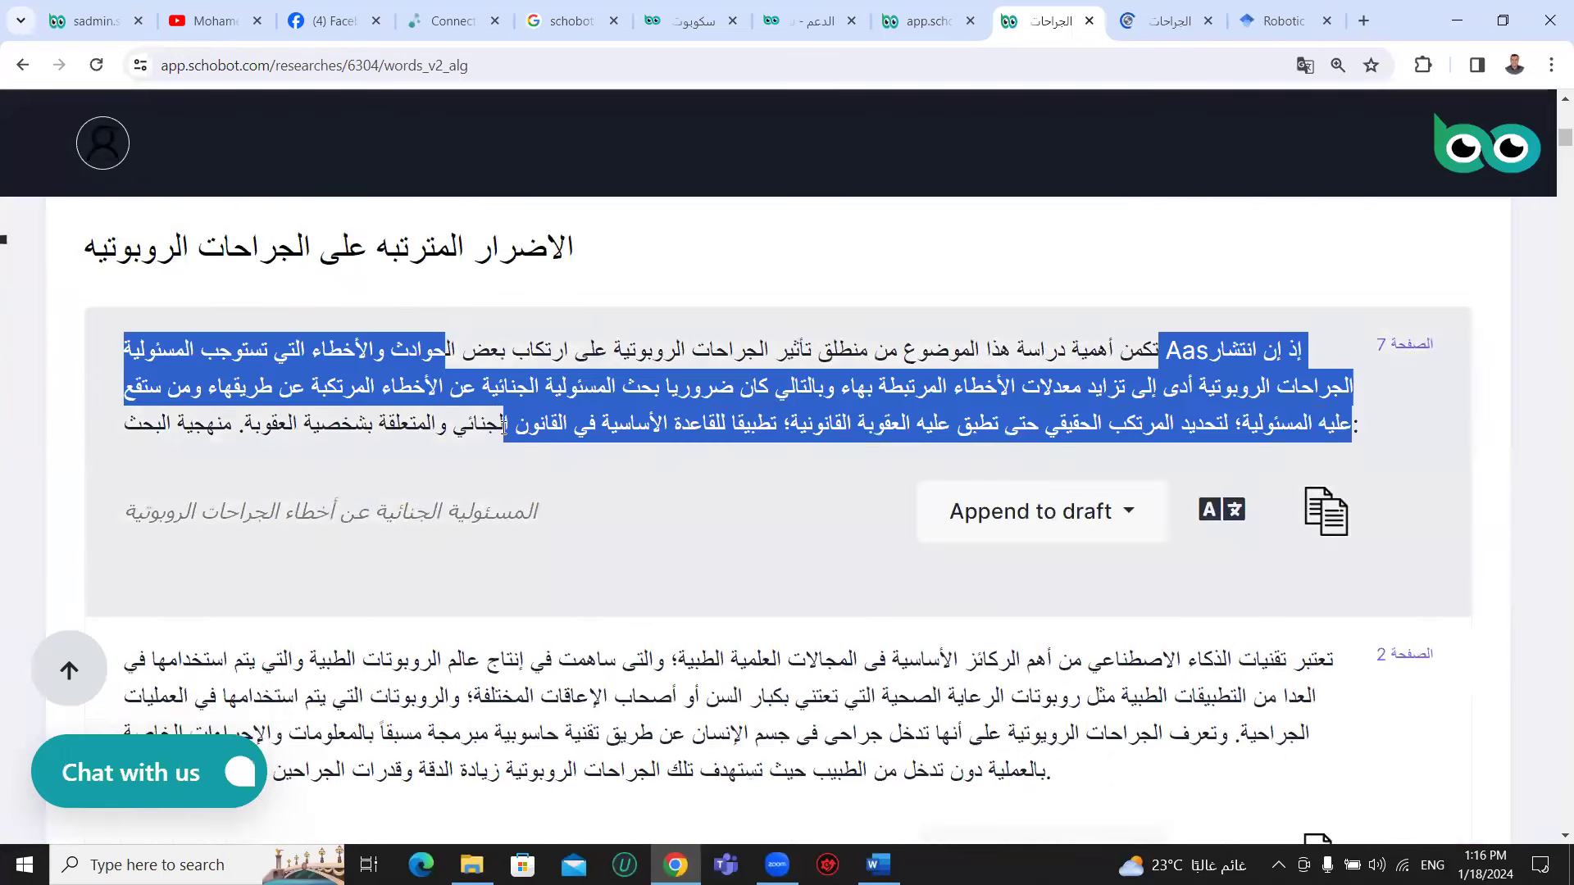
click(451, 437)
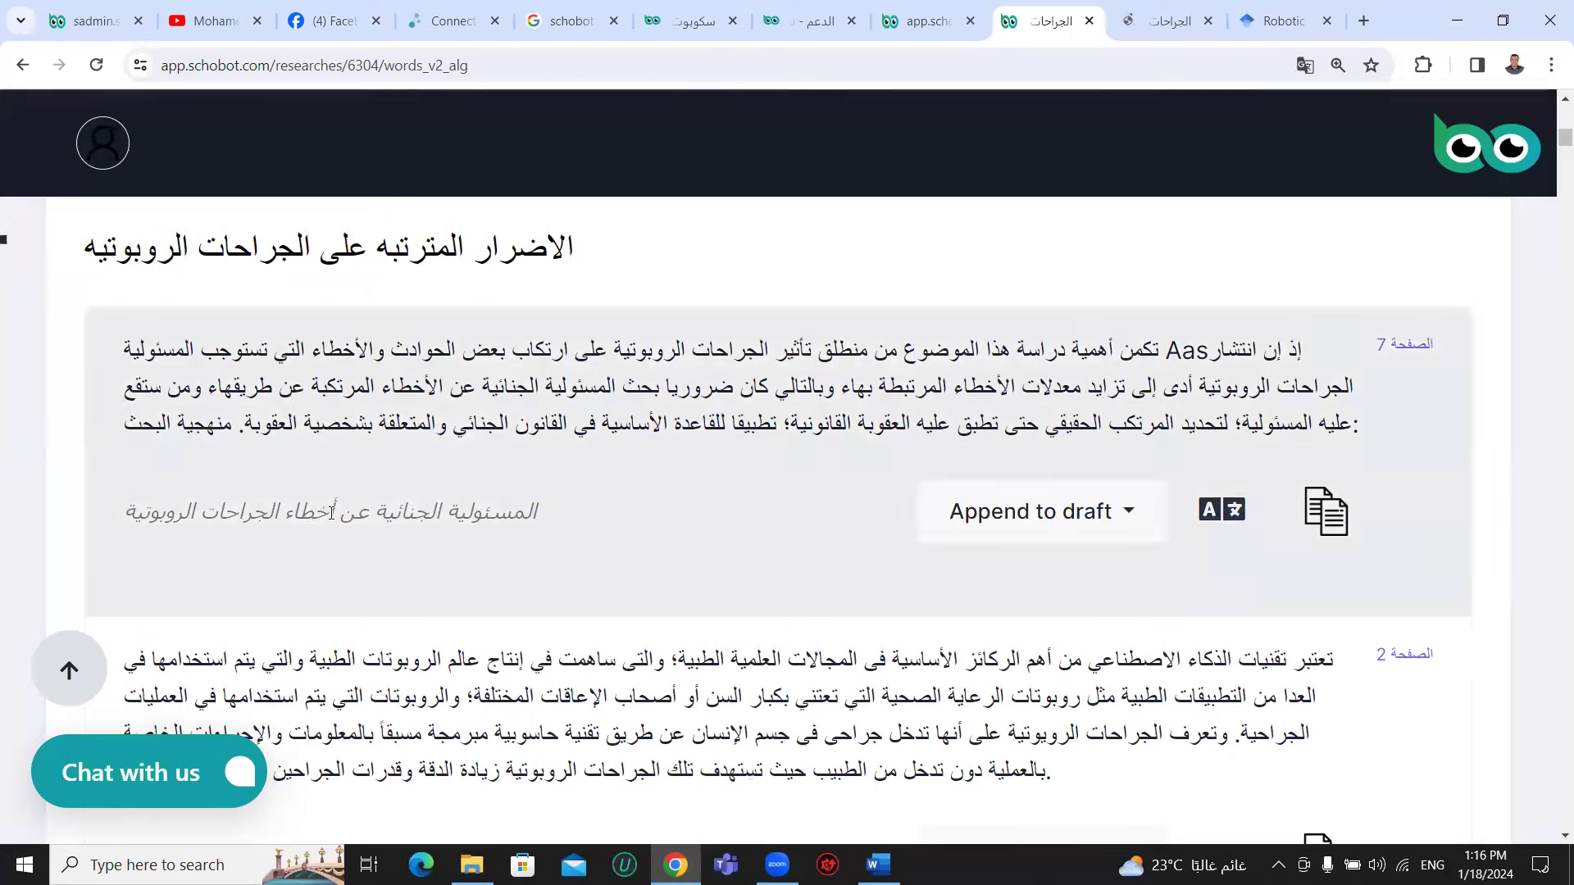
drag(314, 511, 467, 511)
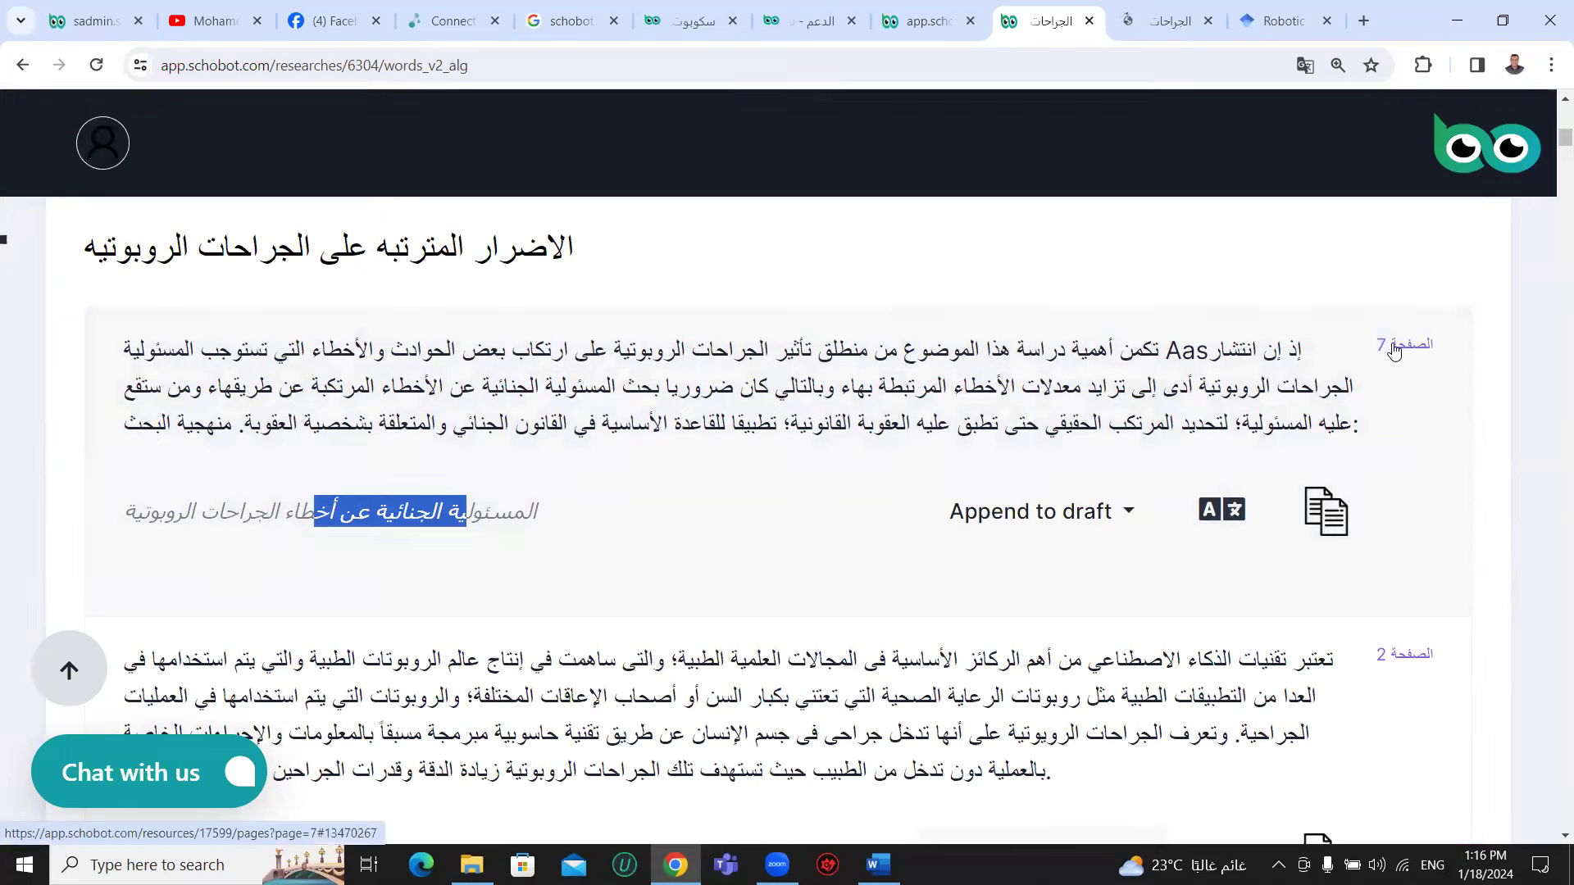
- Open page 7 of the first passage's source reference and read the highlighted paragraph there
mouse_move(472, 865)
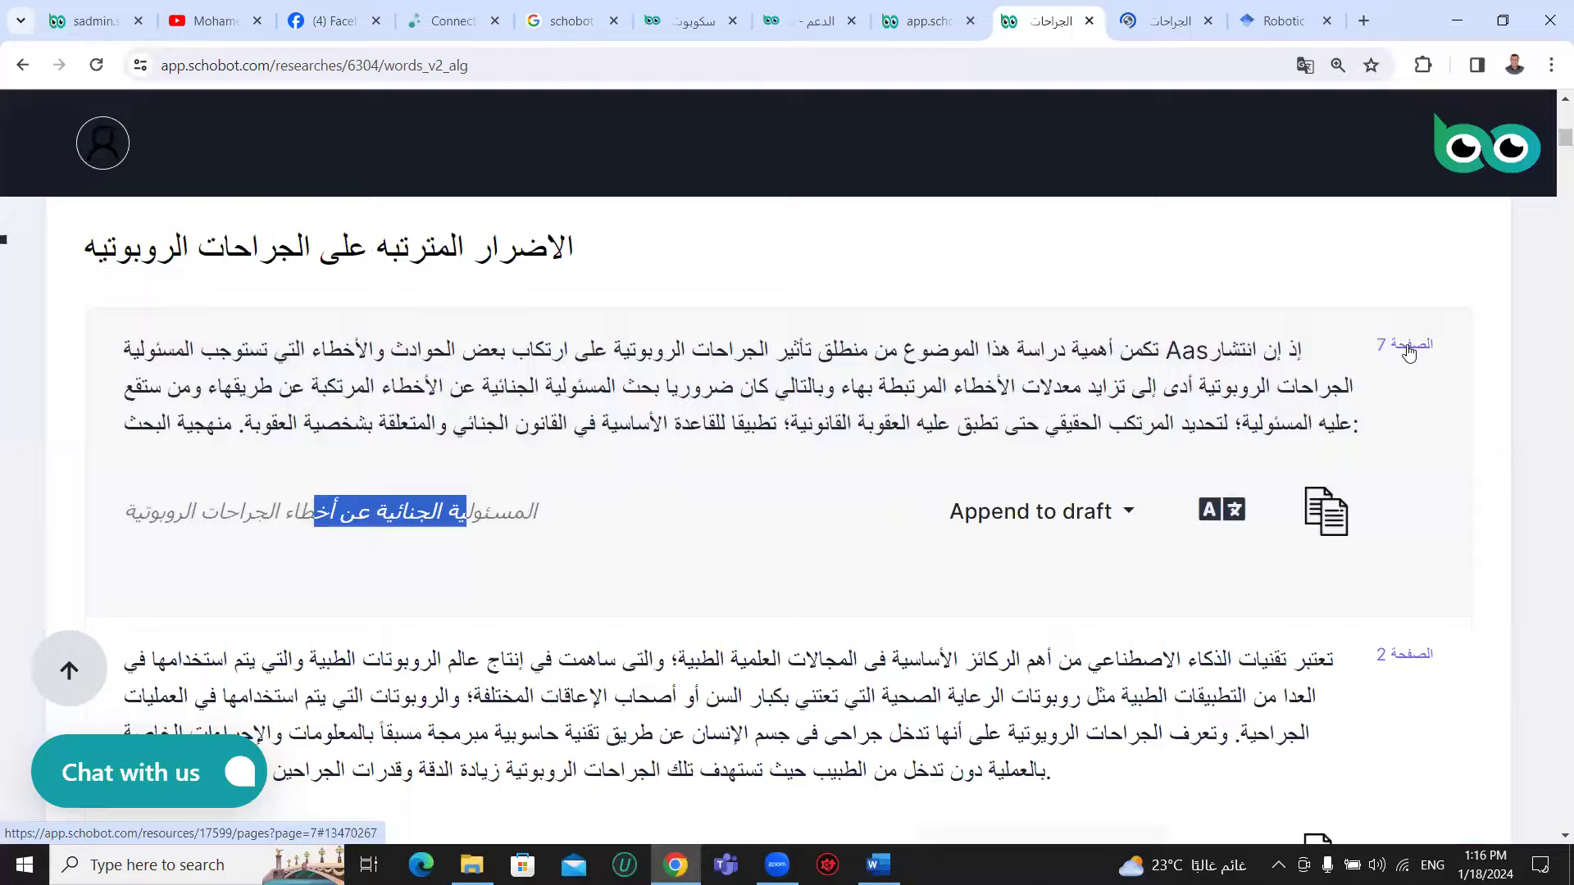
click(1408, 348)
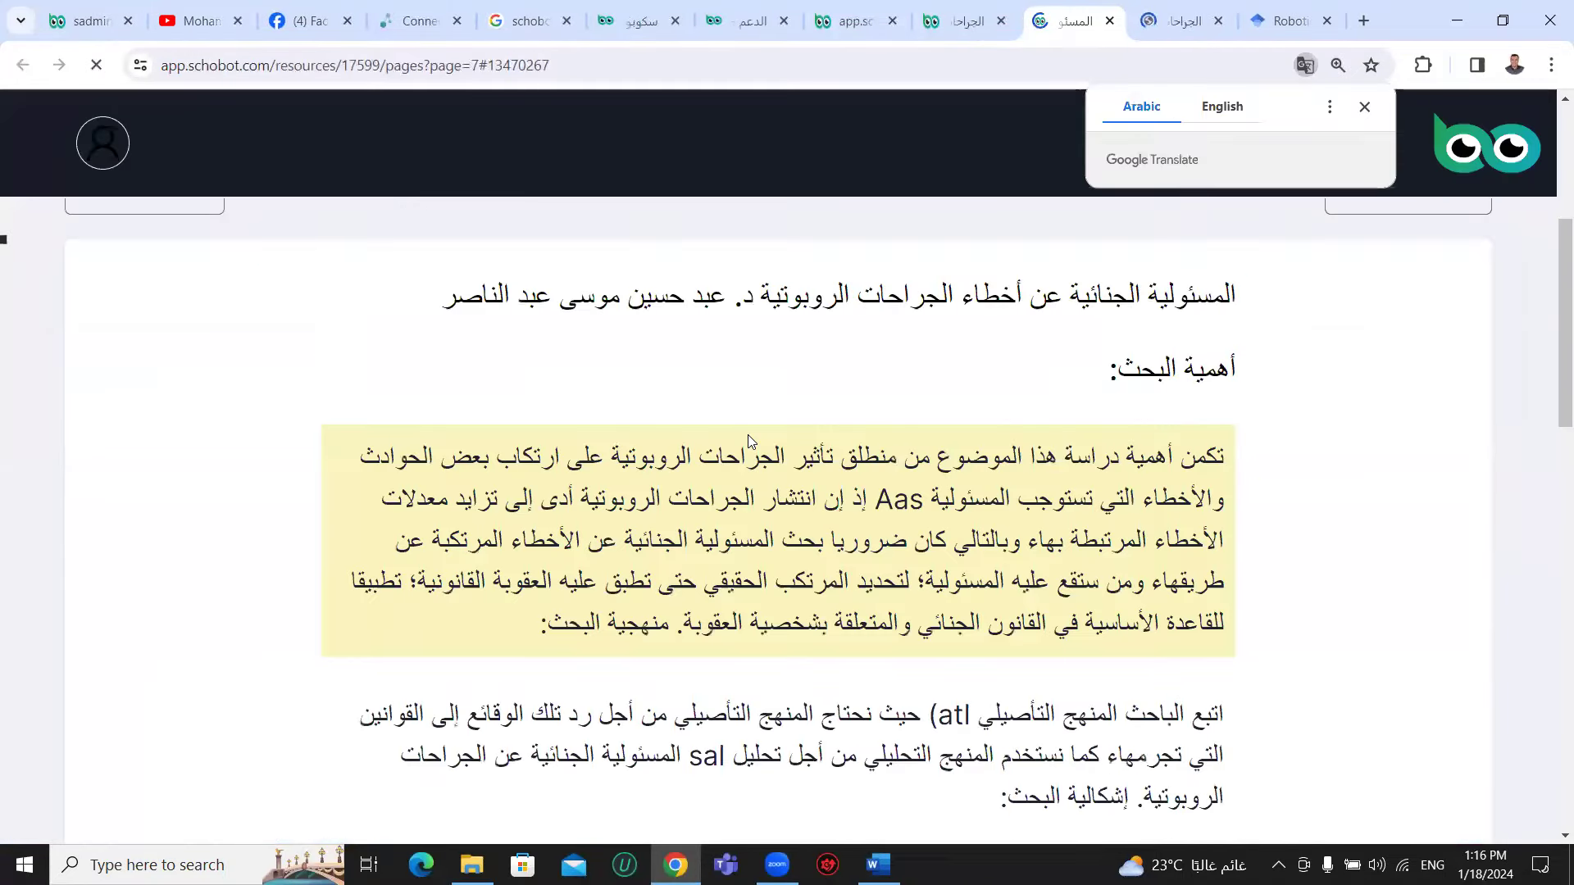
drag(1125, 354, 941, 525)
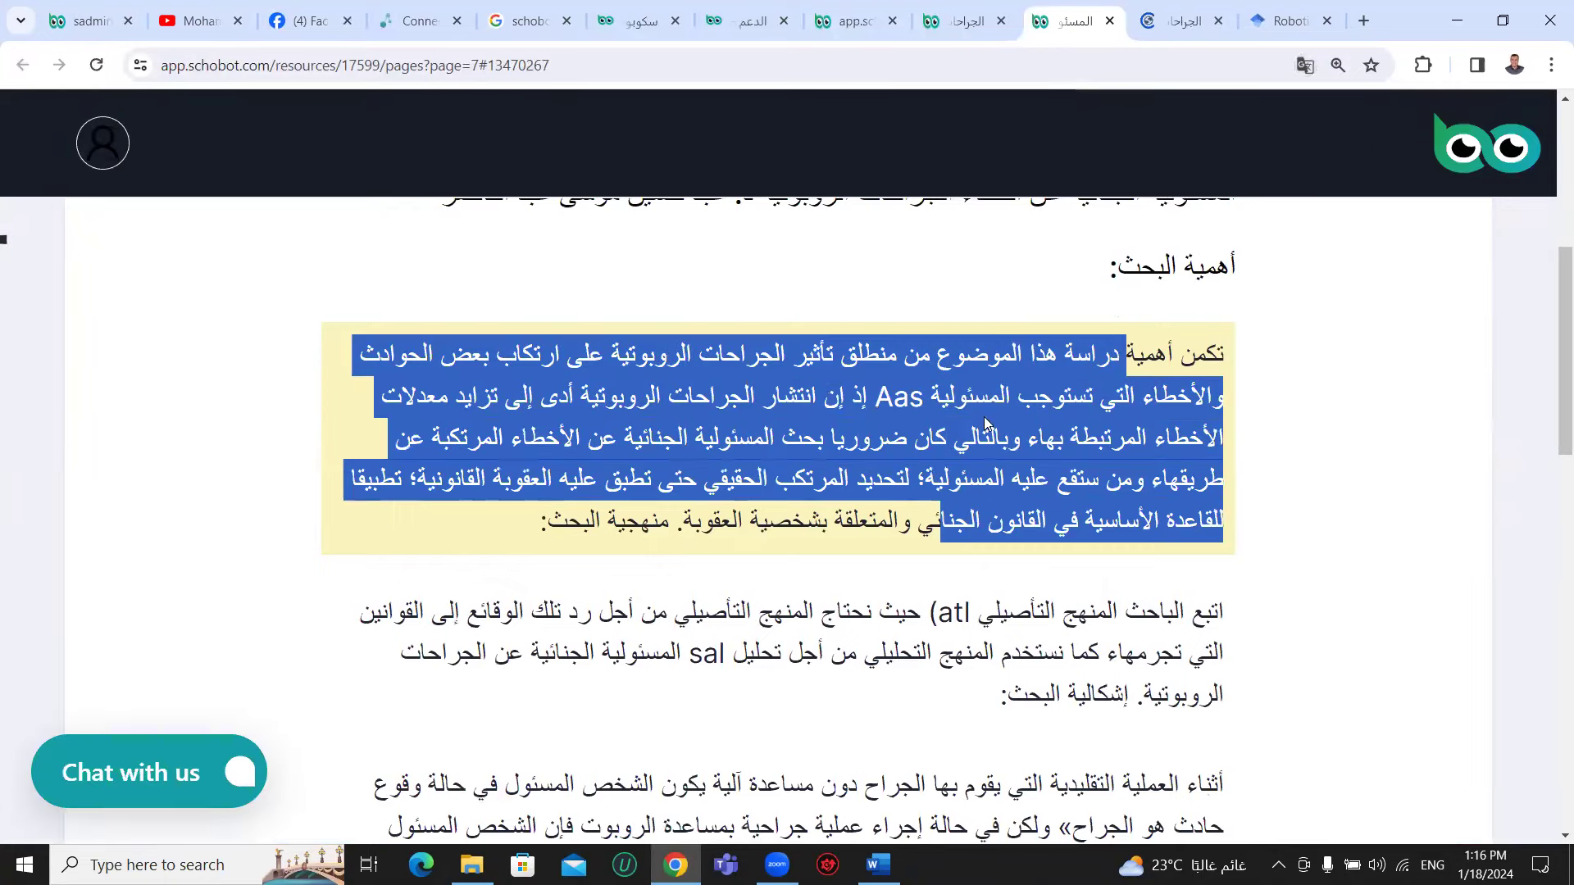
- Return to the search results and review the other Arabic passages on robotic surgery damages with their source citations
click(960, 24)
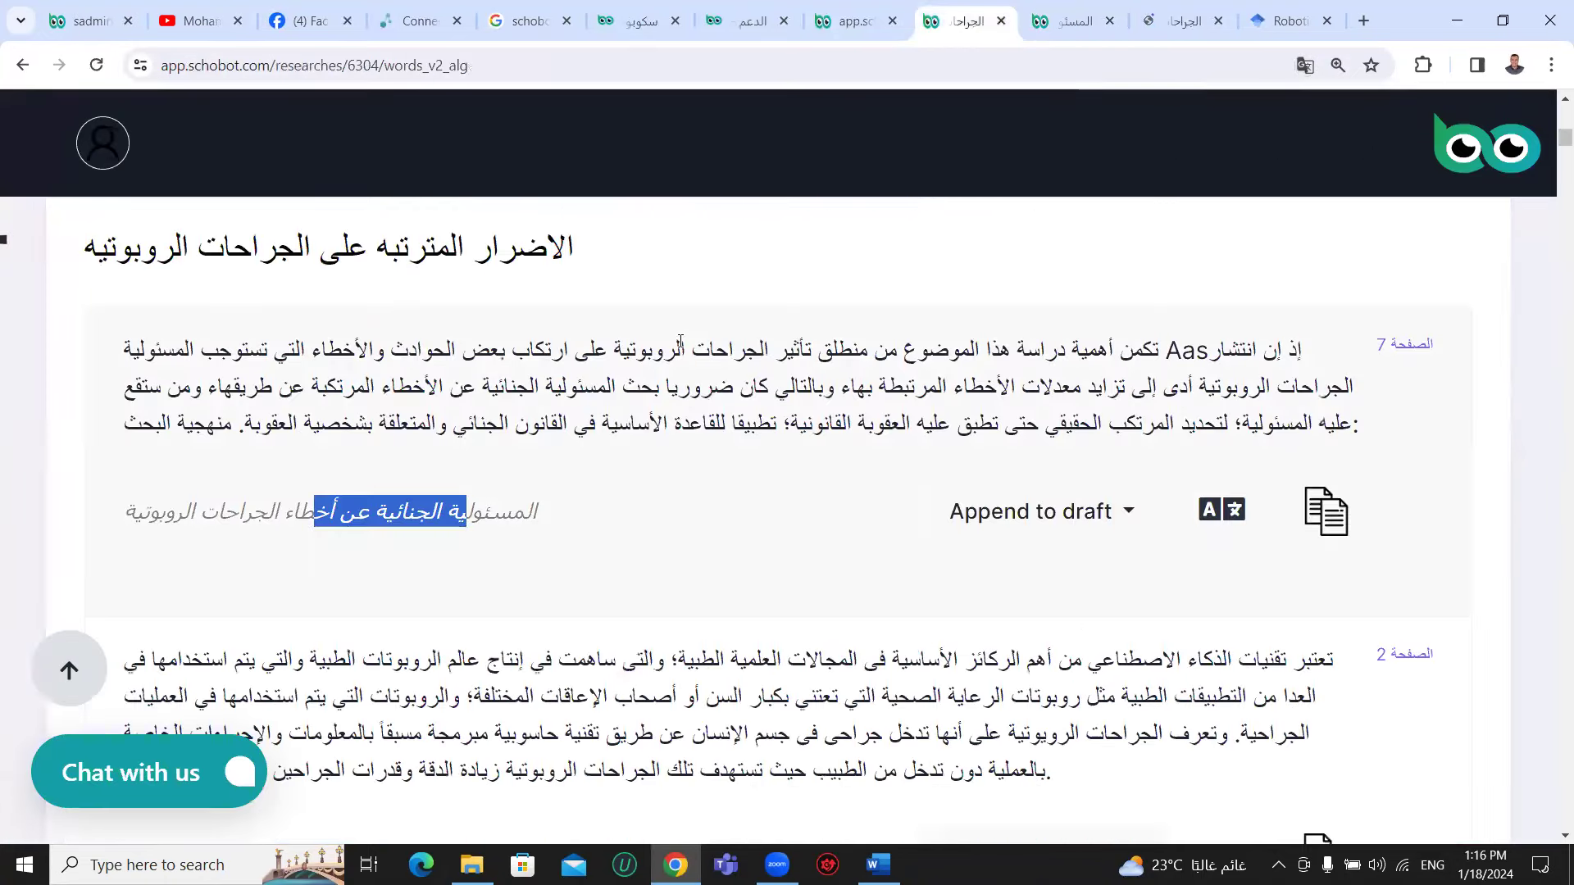
drag(680, 342, 730, 422)
scroll(729, 422, down, 1)
scroll(729, 427, down, 4)
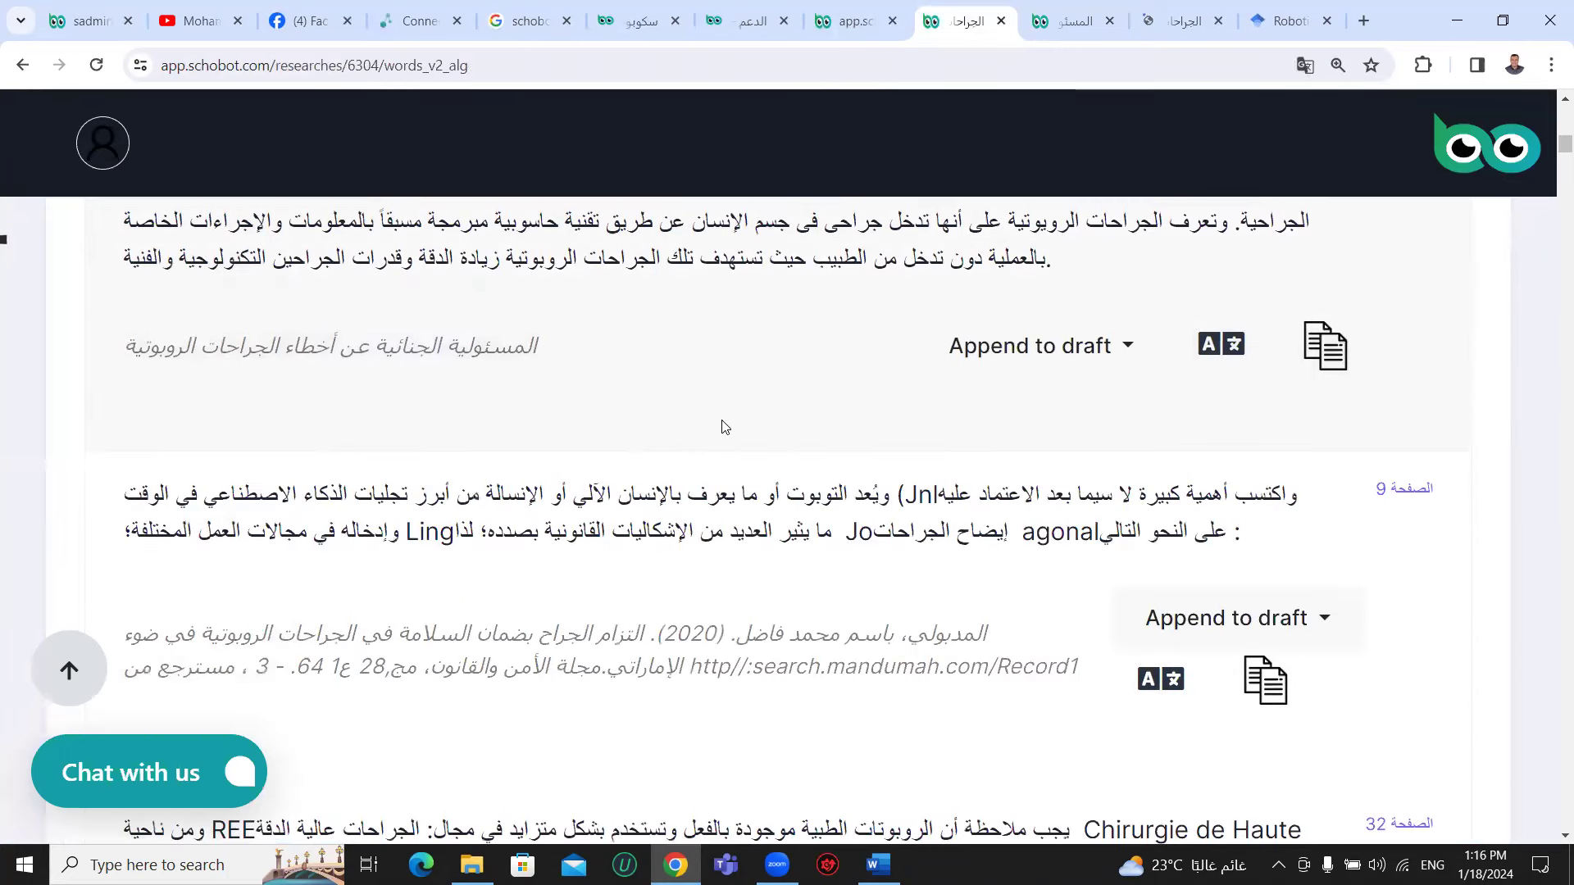
scroll(725, 427, down, 1)
drag(1299, 392, 672, 430)
click(648, 566)
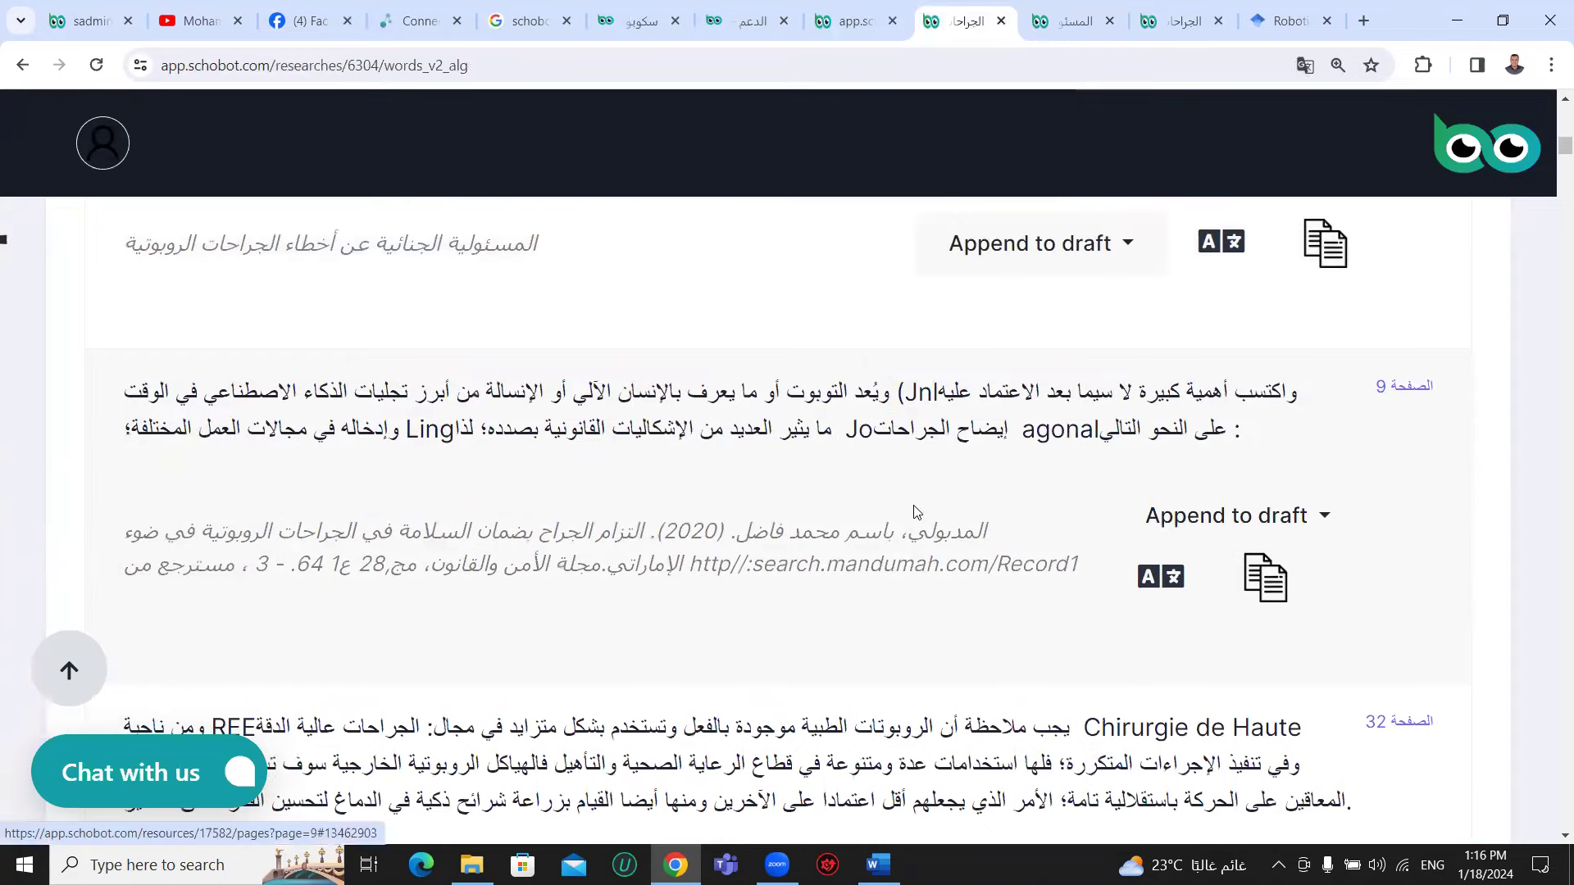
scroll(916, 512, down, 4)
drag(715, 376, 1312, 313)
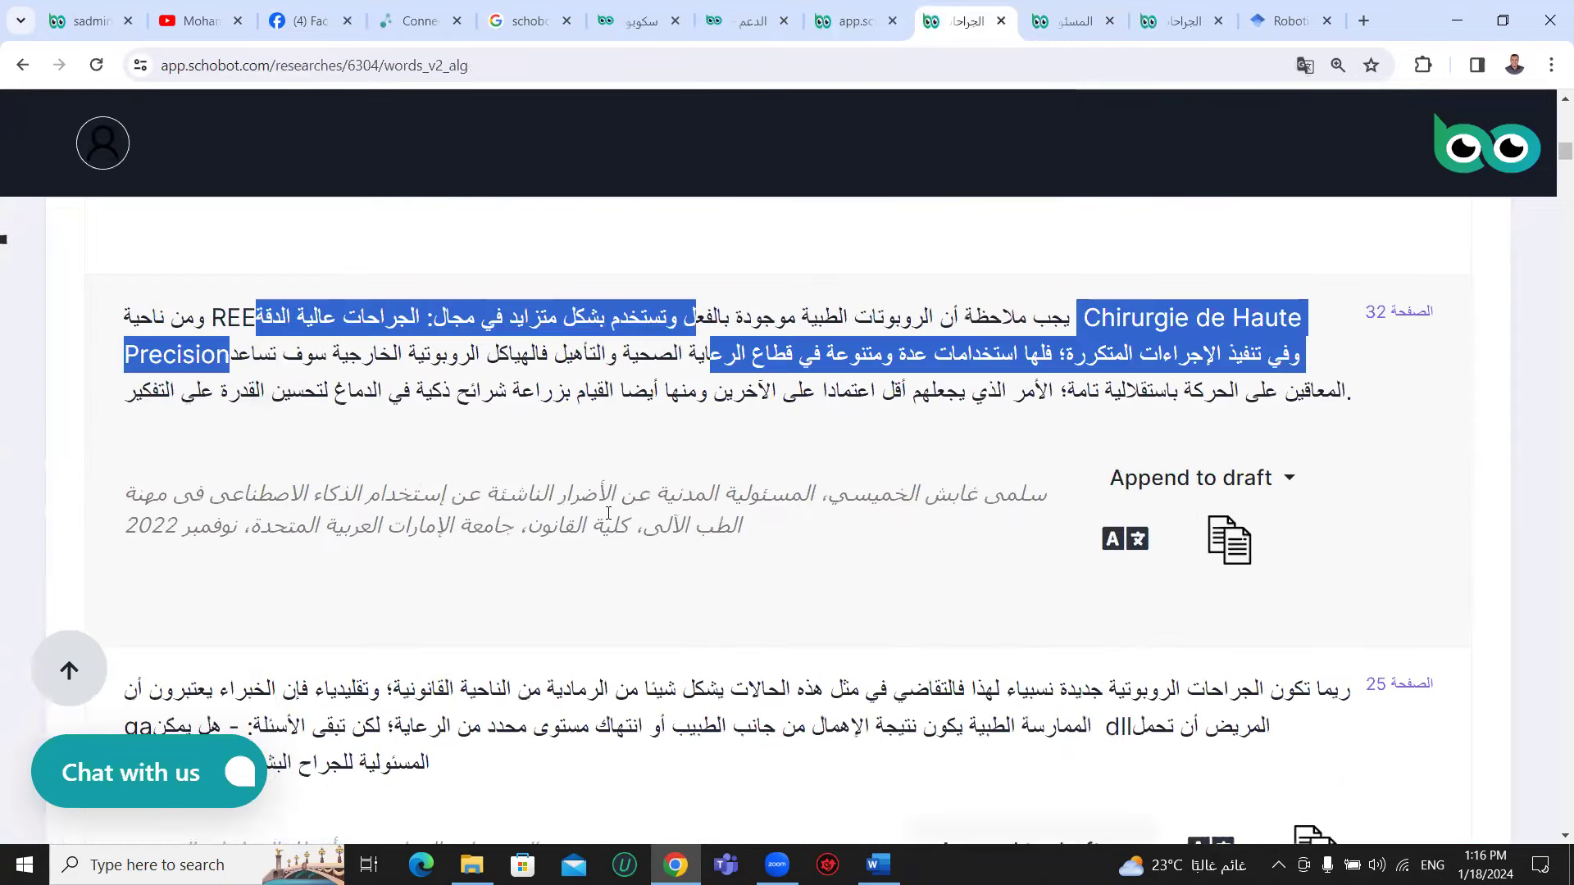
click(1324, 365)
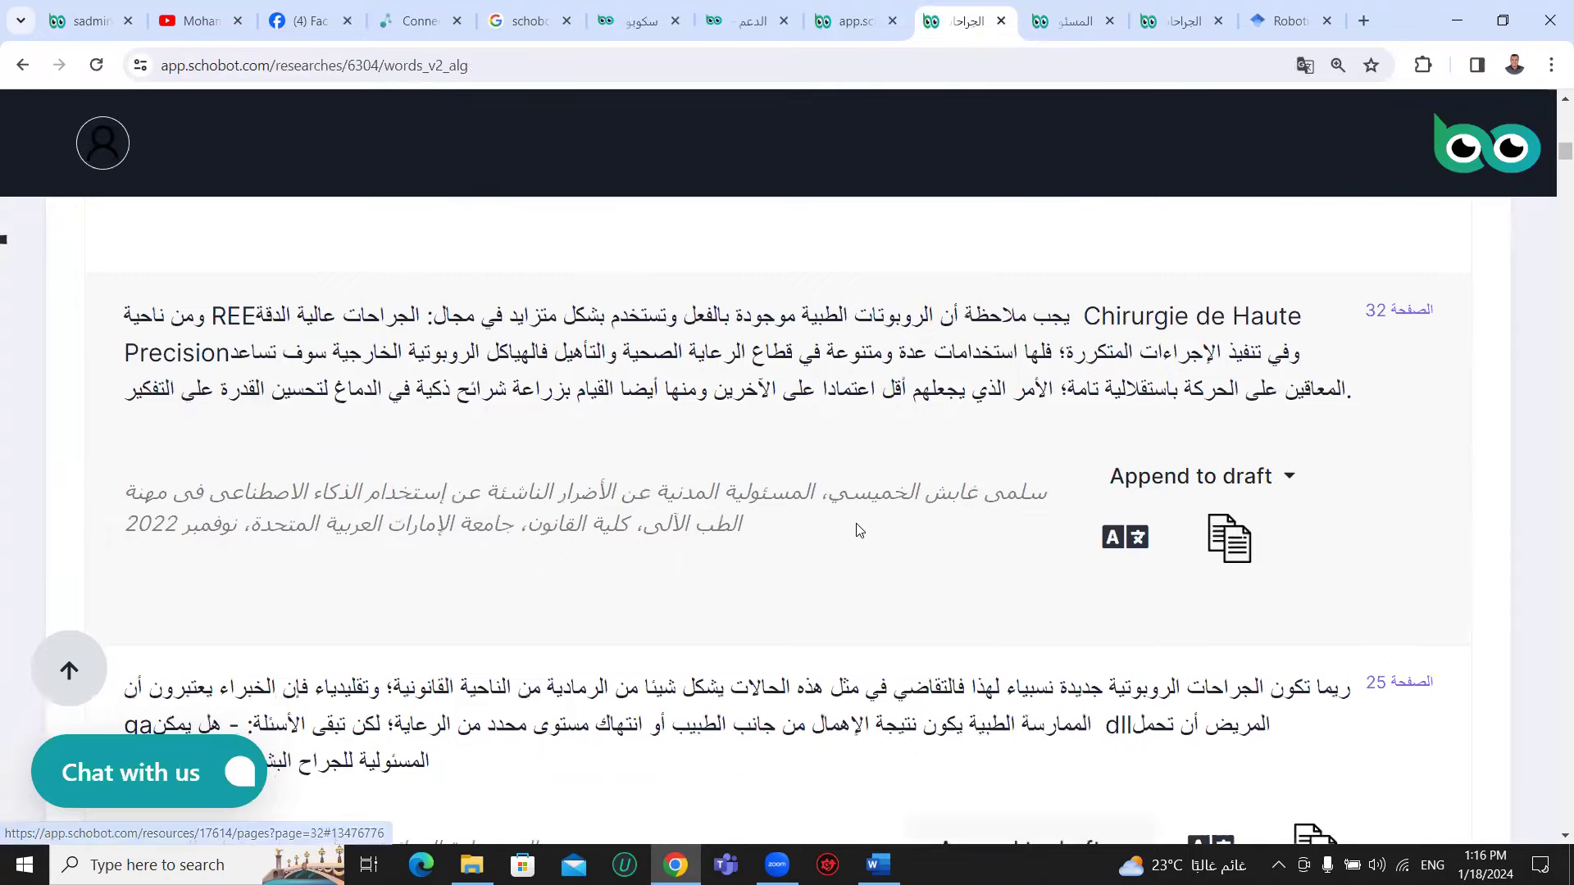
- Look through the English topics from Liability for damages resulting from robotic surgeries to Safety commitment in robotic surgeries
scroll(1549, 179, down, 4)
drag(1549, 179, 1552, 629)
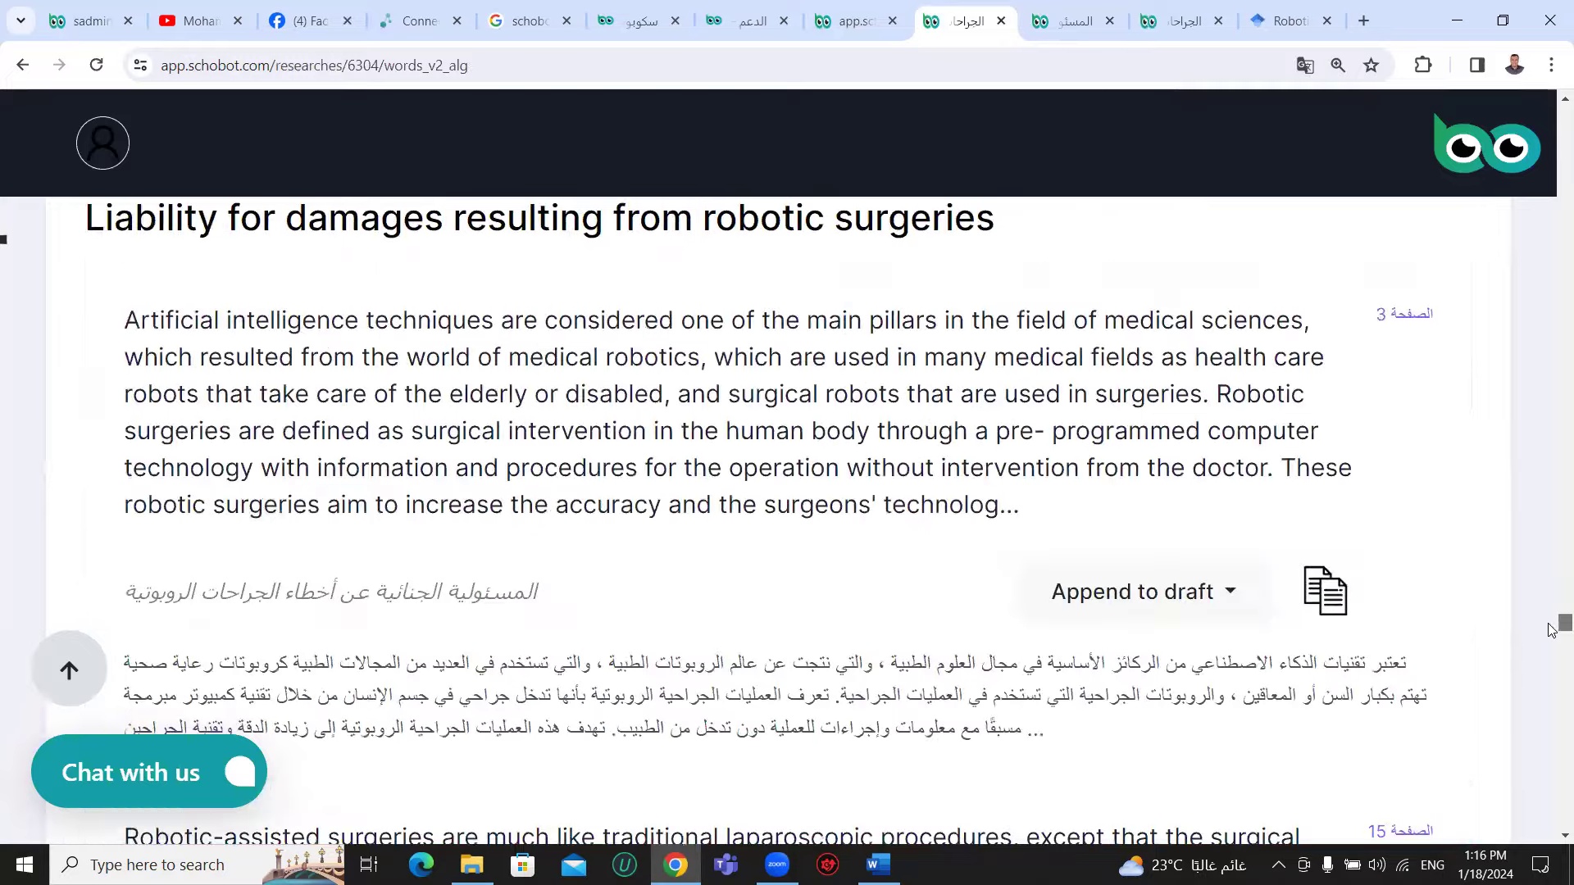
scroll(951, 542, down, 10)
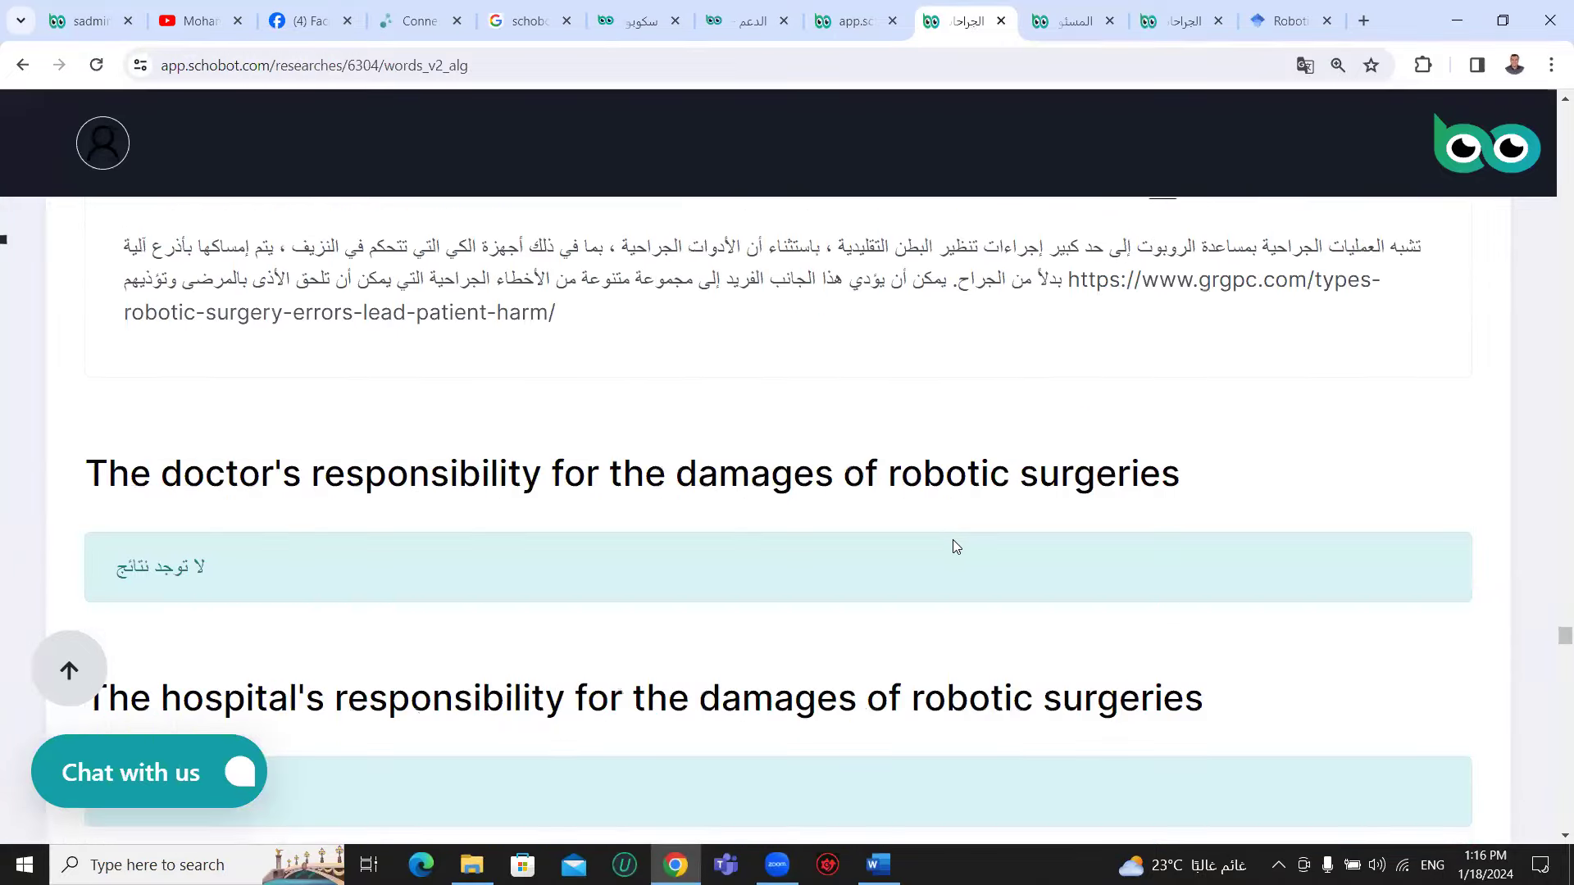
scroll(951, 542, up, 4)
scroll(946, 537, down, 16)
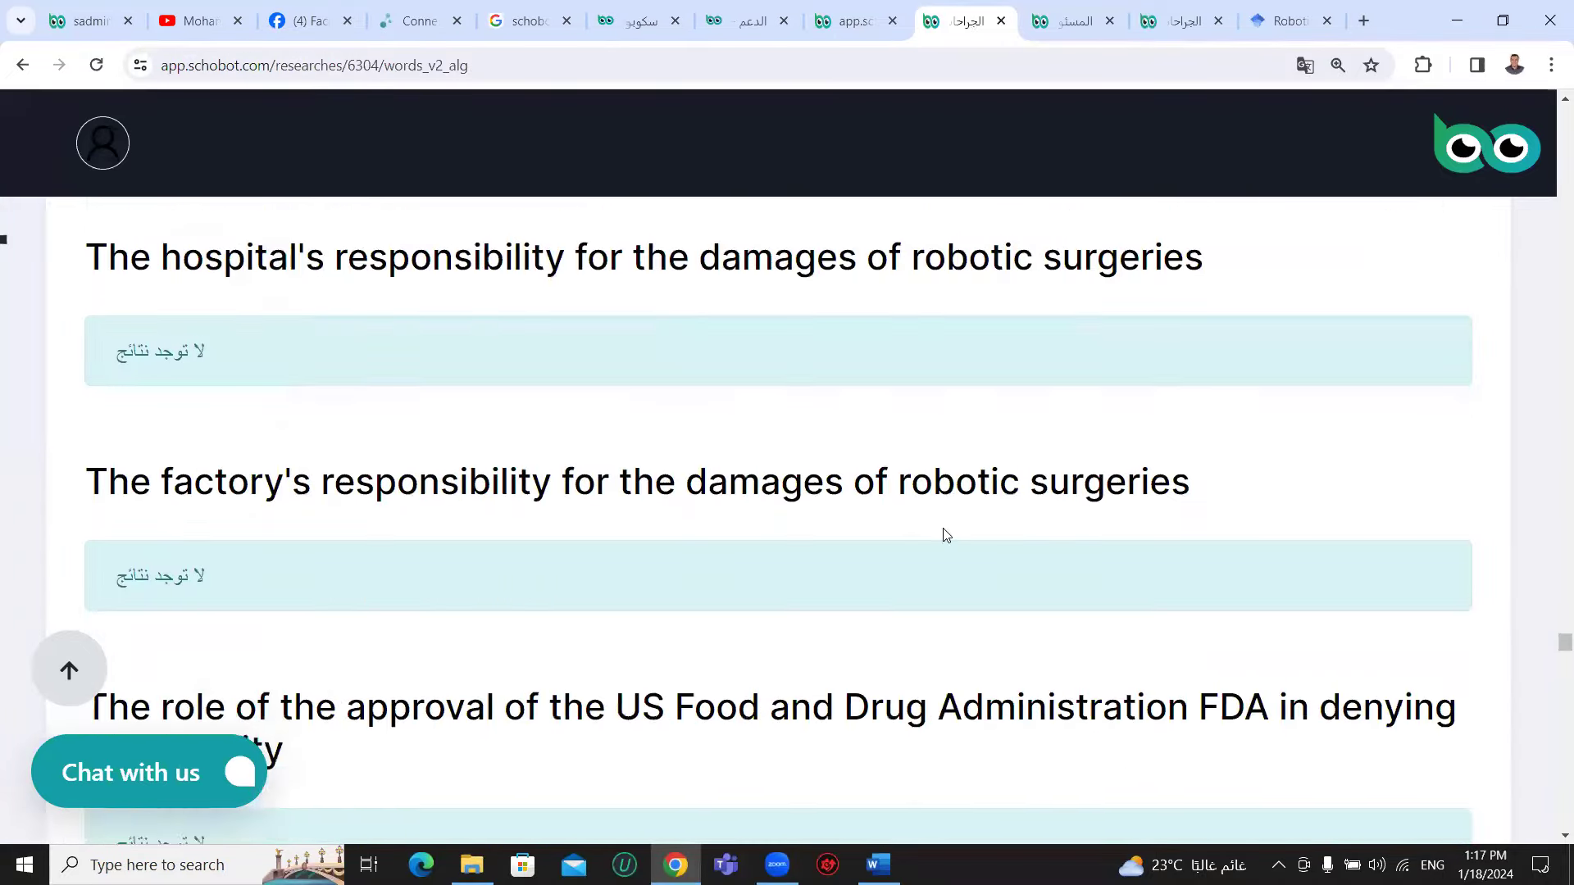
scroll(946, 534, down, 6)
scroll(944, 532, up, 2)
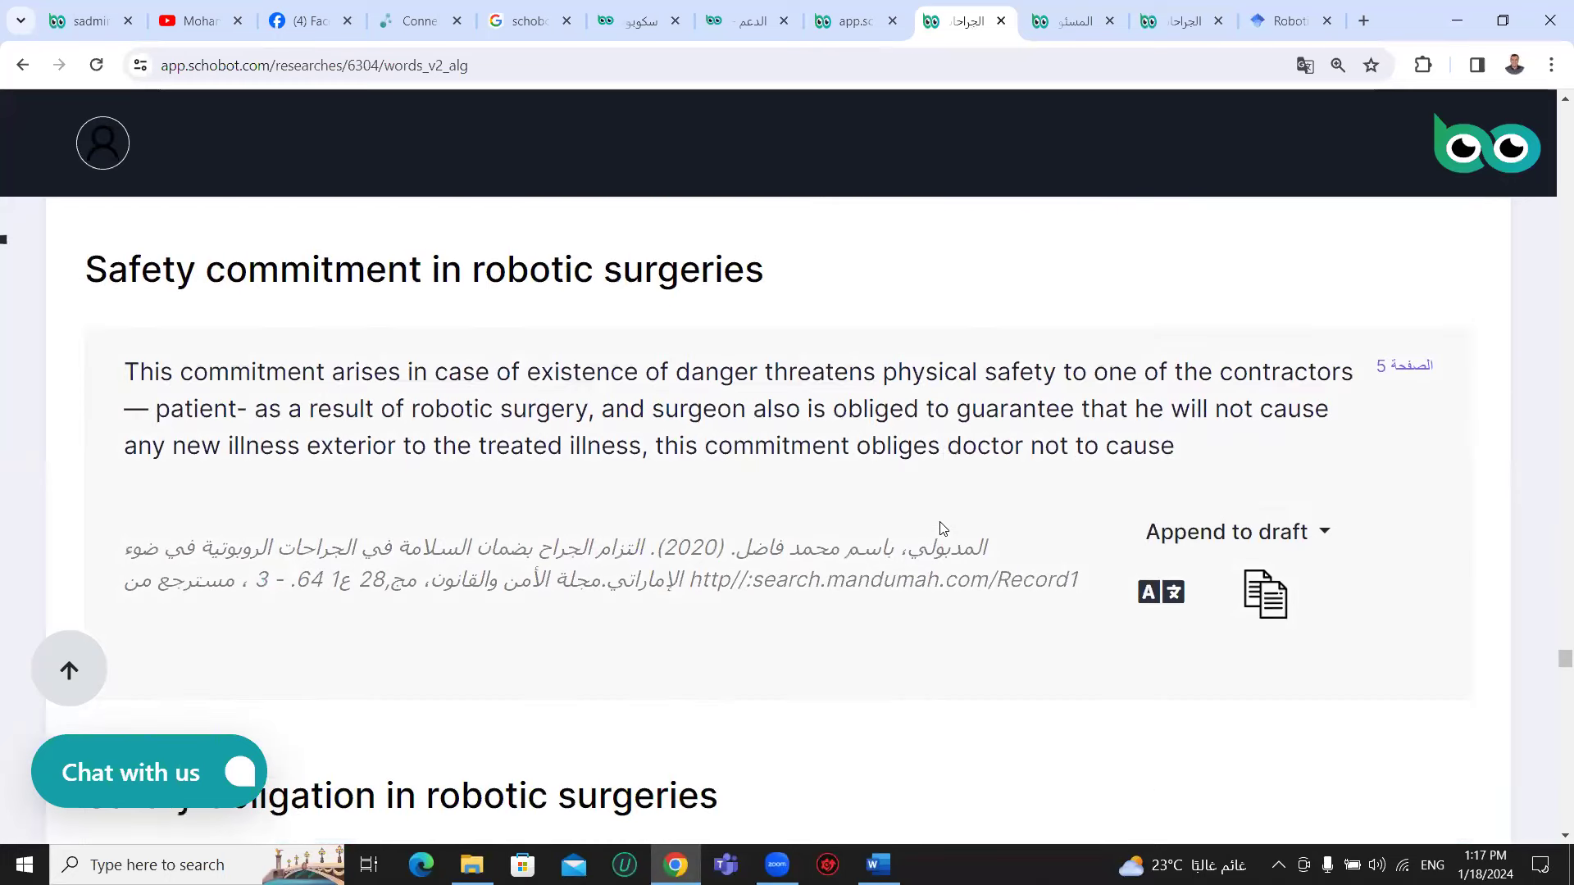
drag(388, 273, 581, 277)
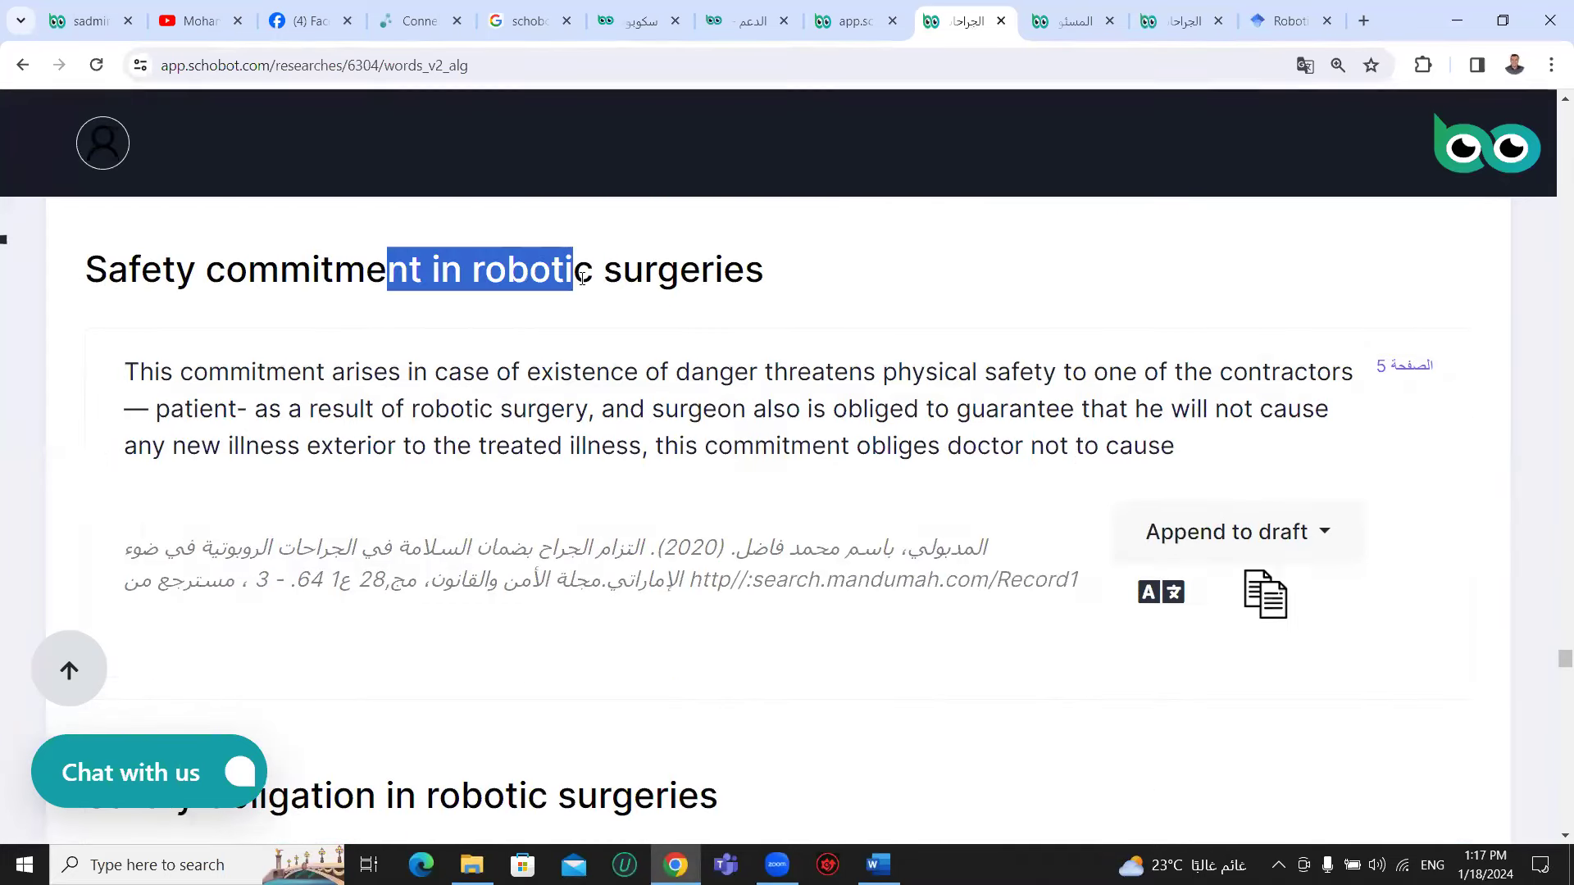
- Review the passages, Arabic translations and sources listed under Safety obligation in robotic surgeries
scroll(580, 318, down, 7)
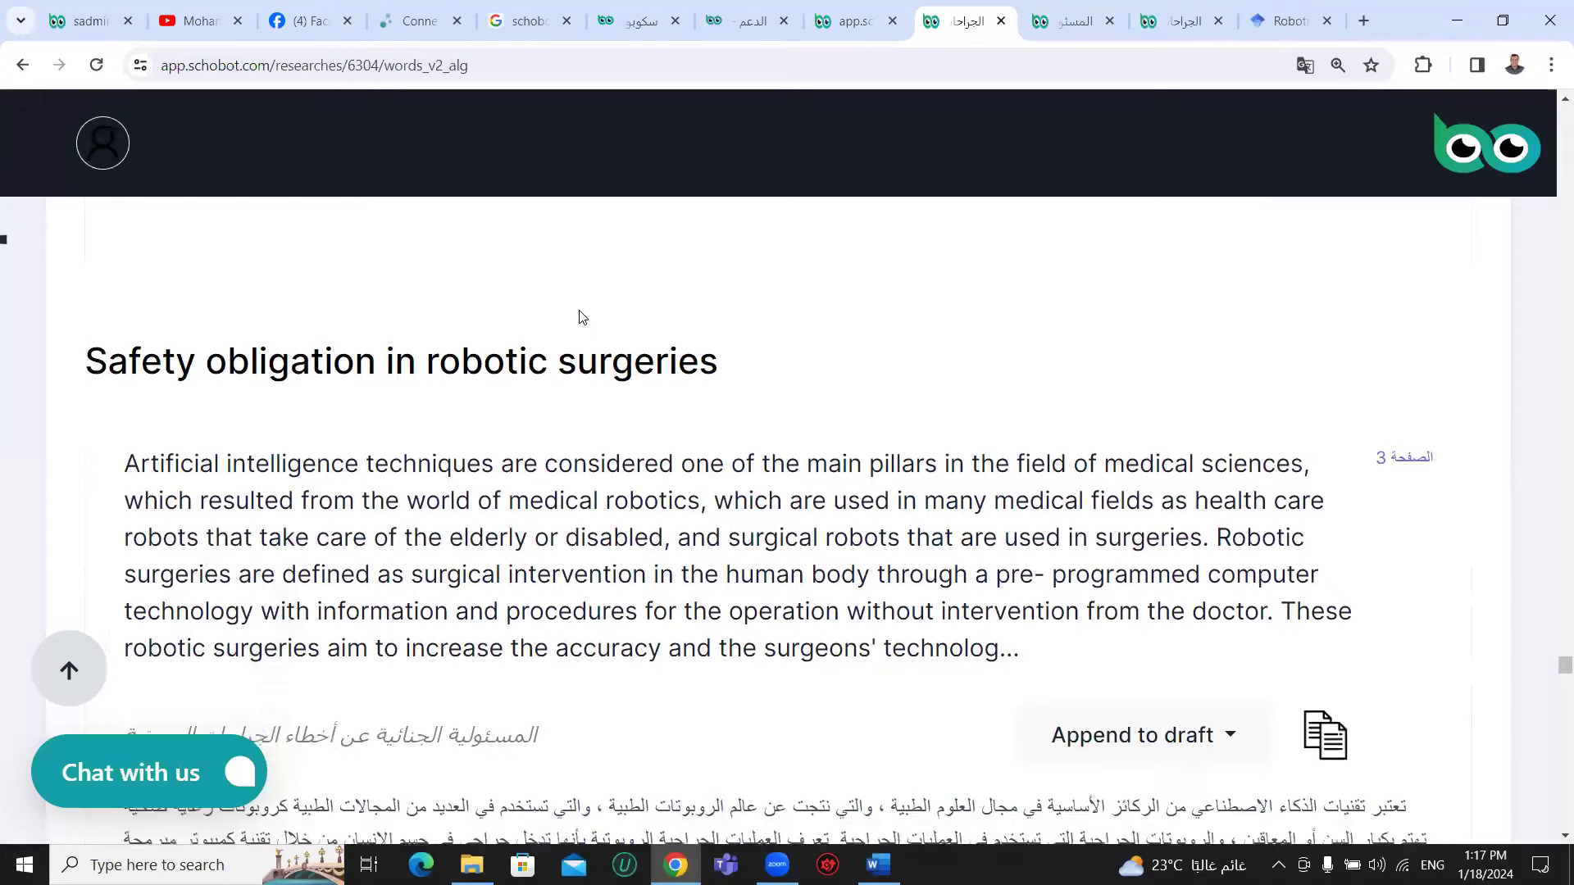
scroll(442, 376, up, 1)
scroll(447, 369, down, 4)
scroll(446, 369, down, 5)
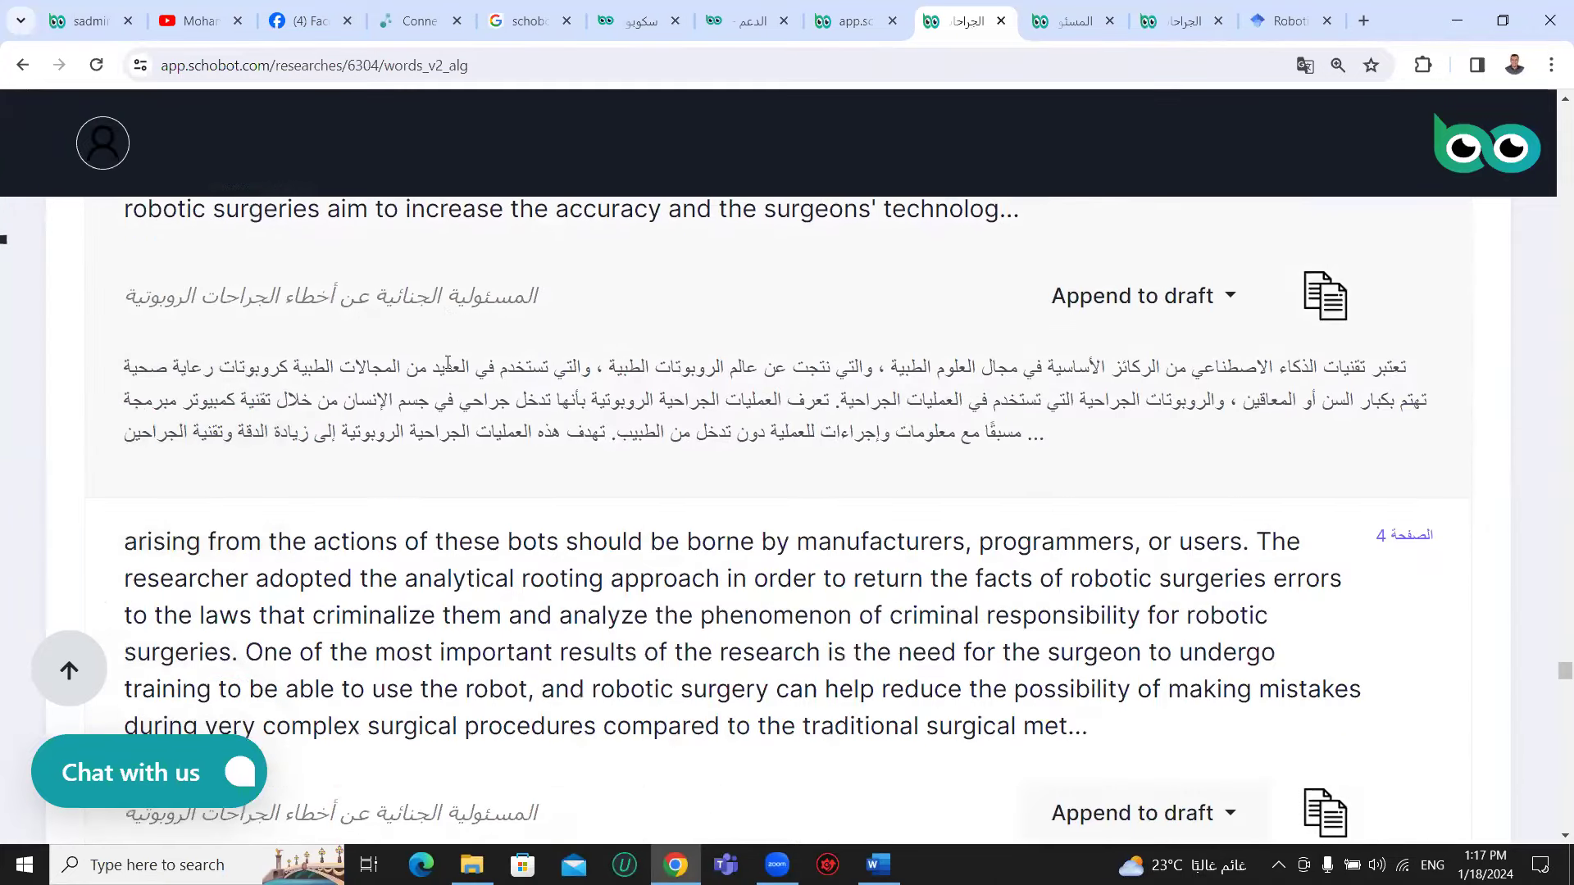
scroll(450, 367, down, 1)
scroll(449, 366, down, 7)
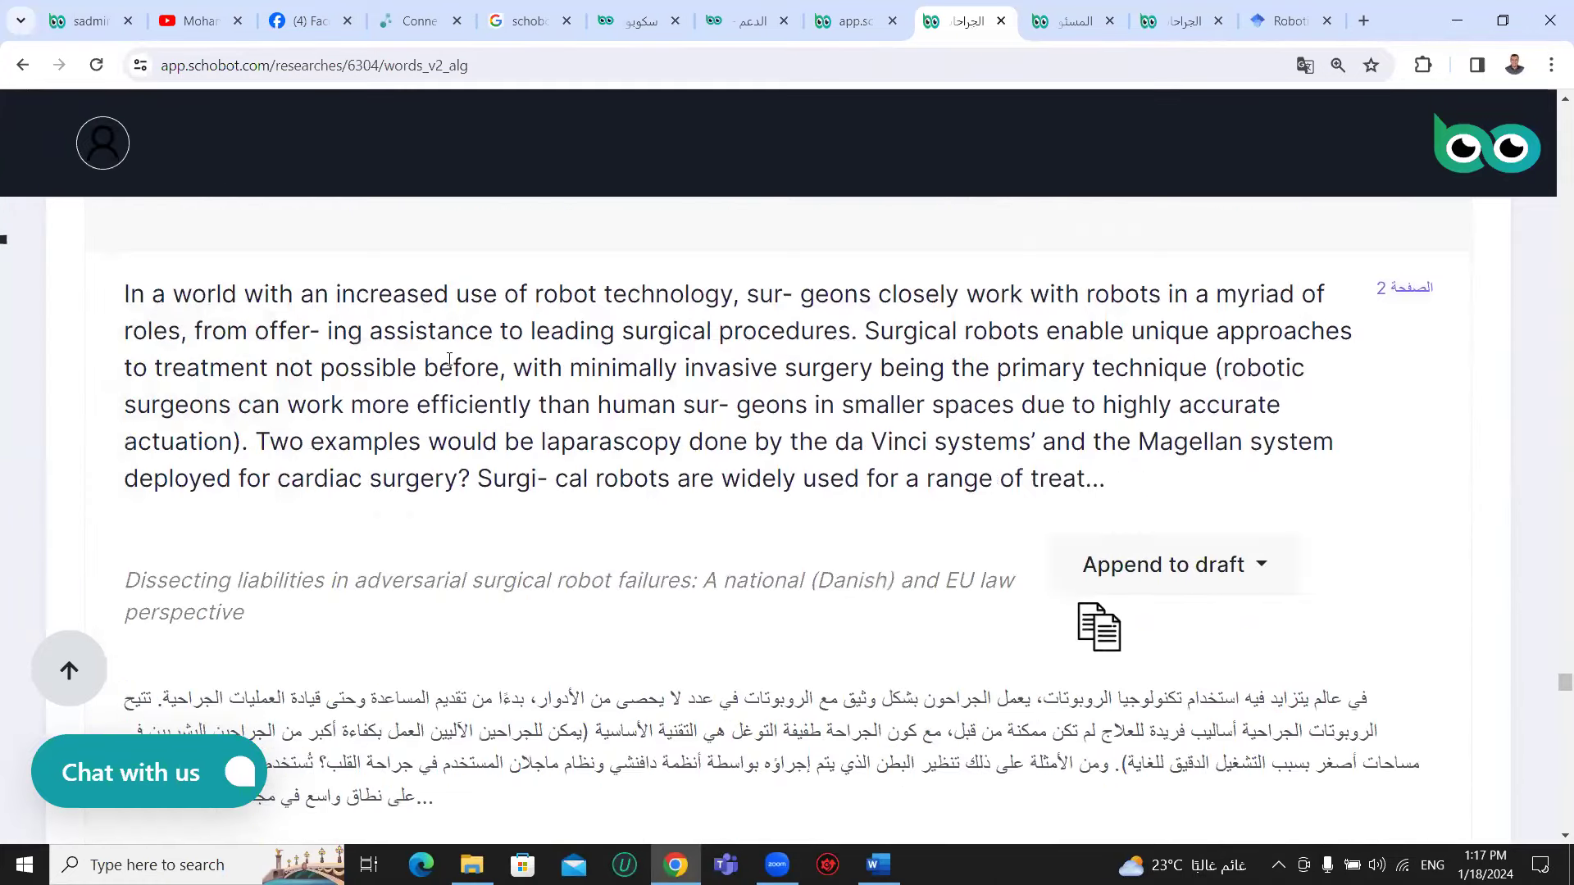
scroll(449, 367, down, 10)
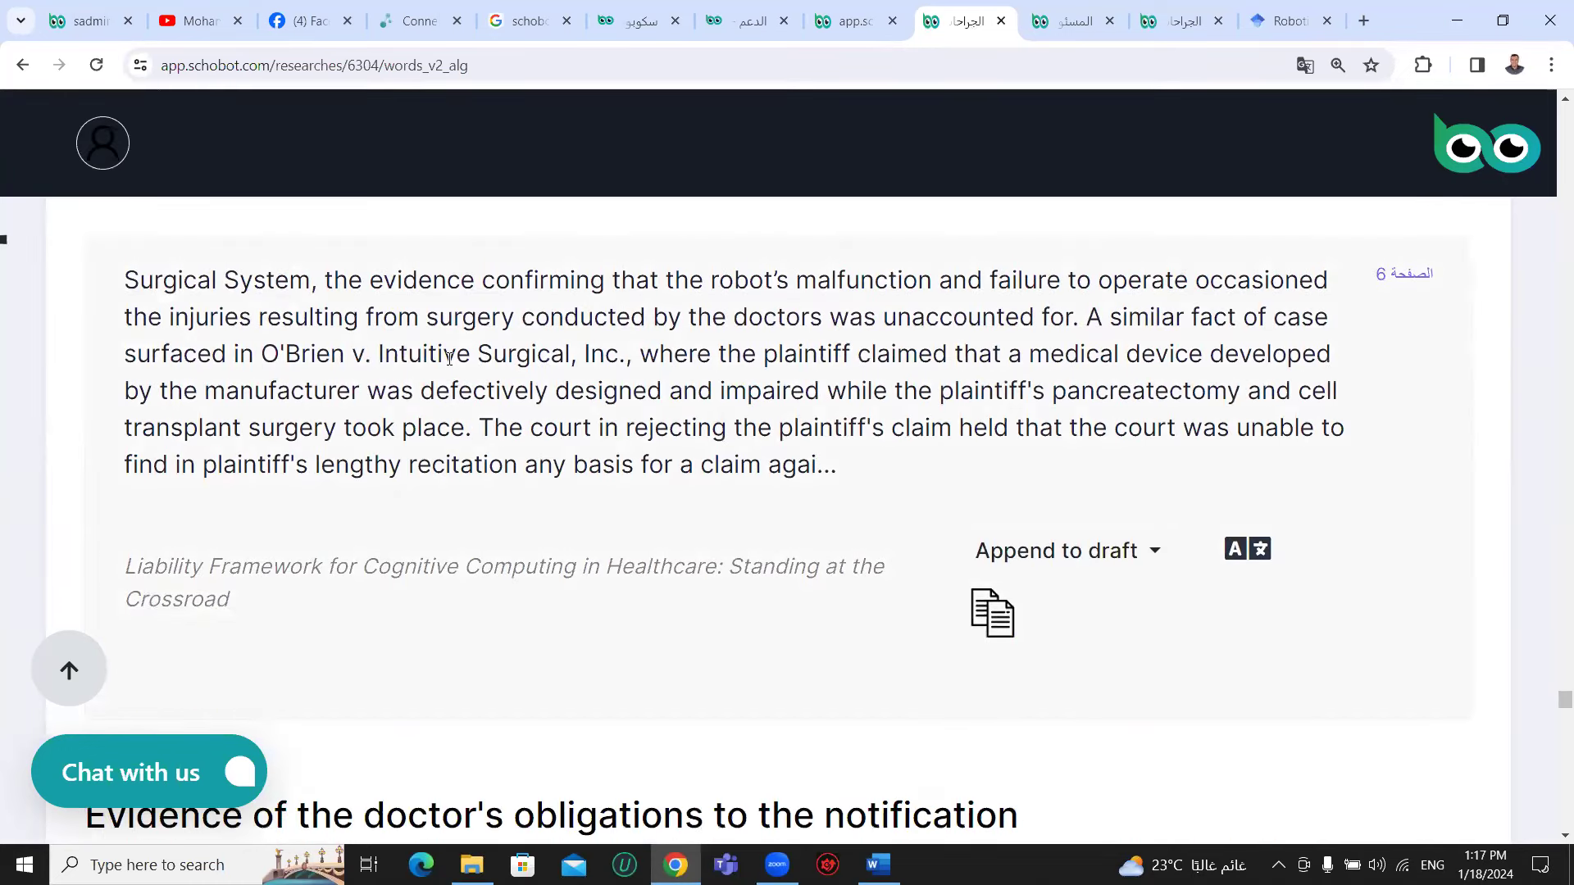
- Compare the results for the doctor's commitment and the doctor's obligations to the notification, and read the page 6 passage
scroll(450, 359, up, 2)
scroll(450, 360, down, 1)
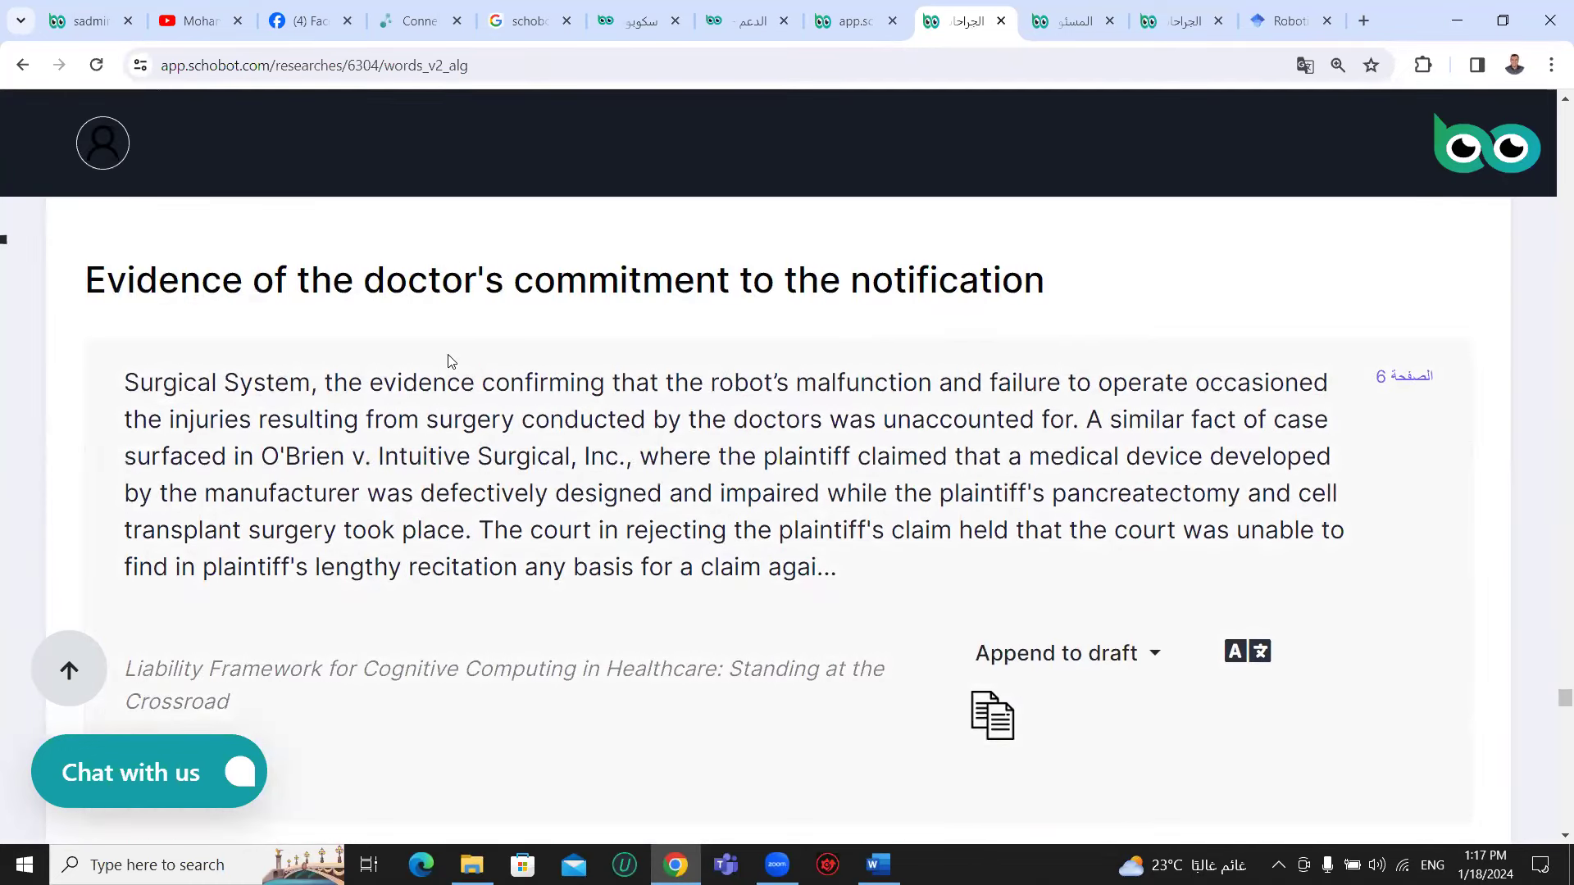
scroll(449, 361, down, 2)
scroll(449, 361, up, 2)
scroll(449, 361, down, 2)
scroll(449, 362, down, 6)
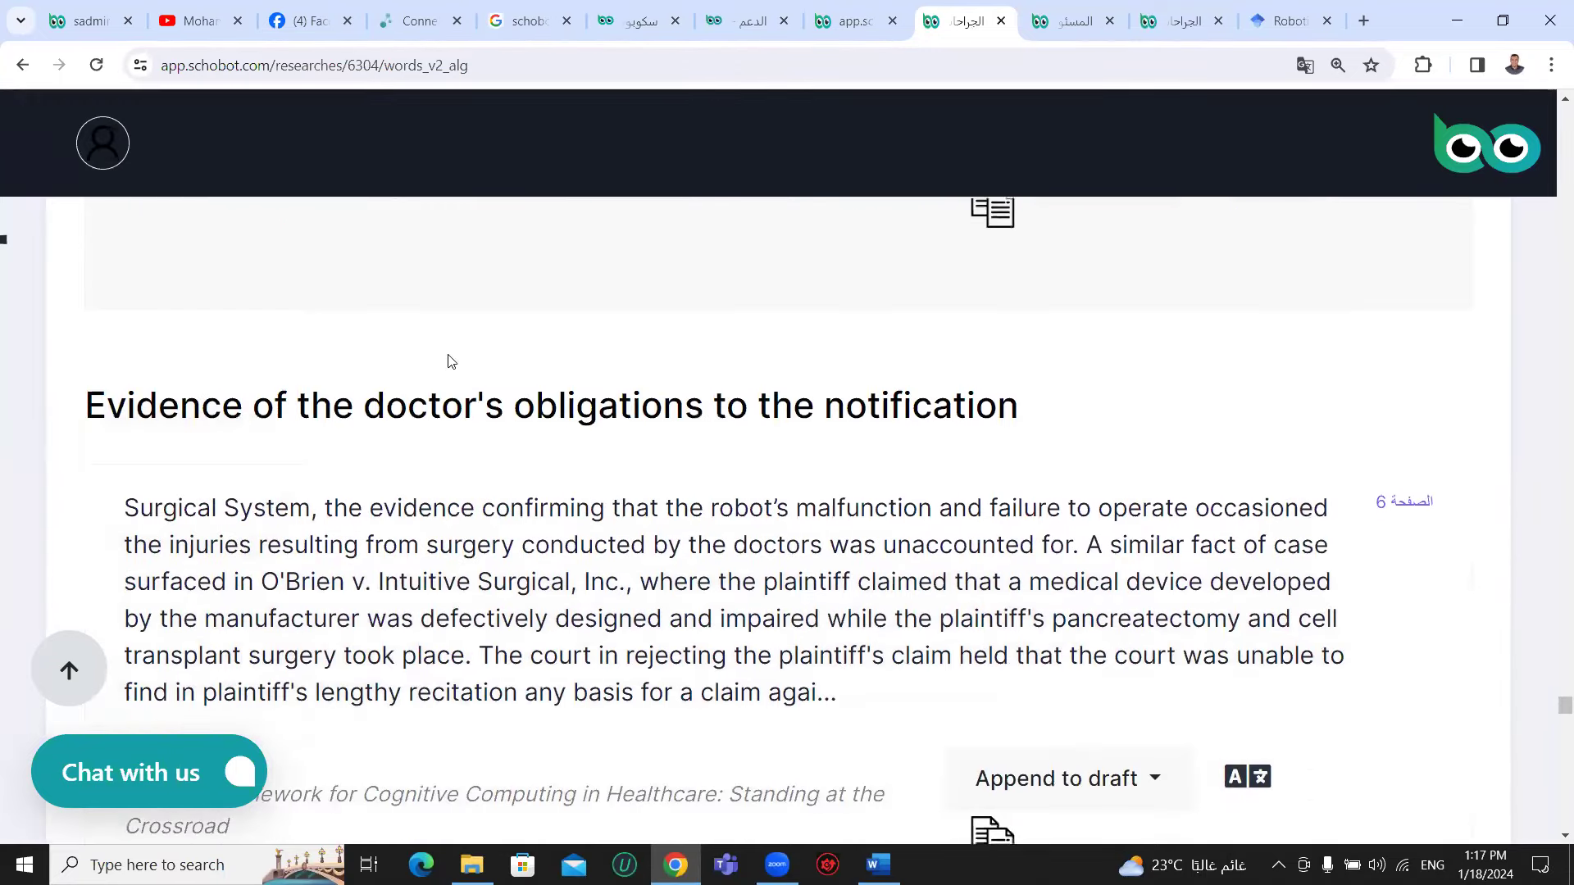
scroll(449, 354, up, 2)
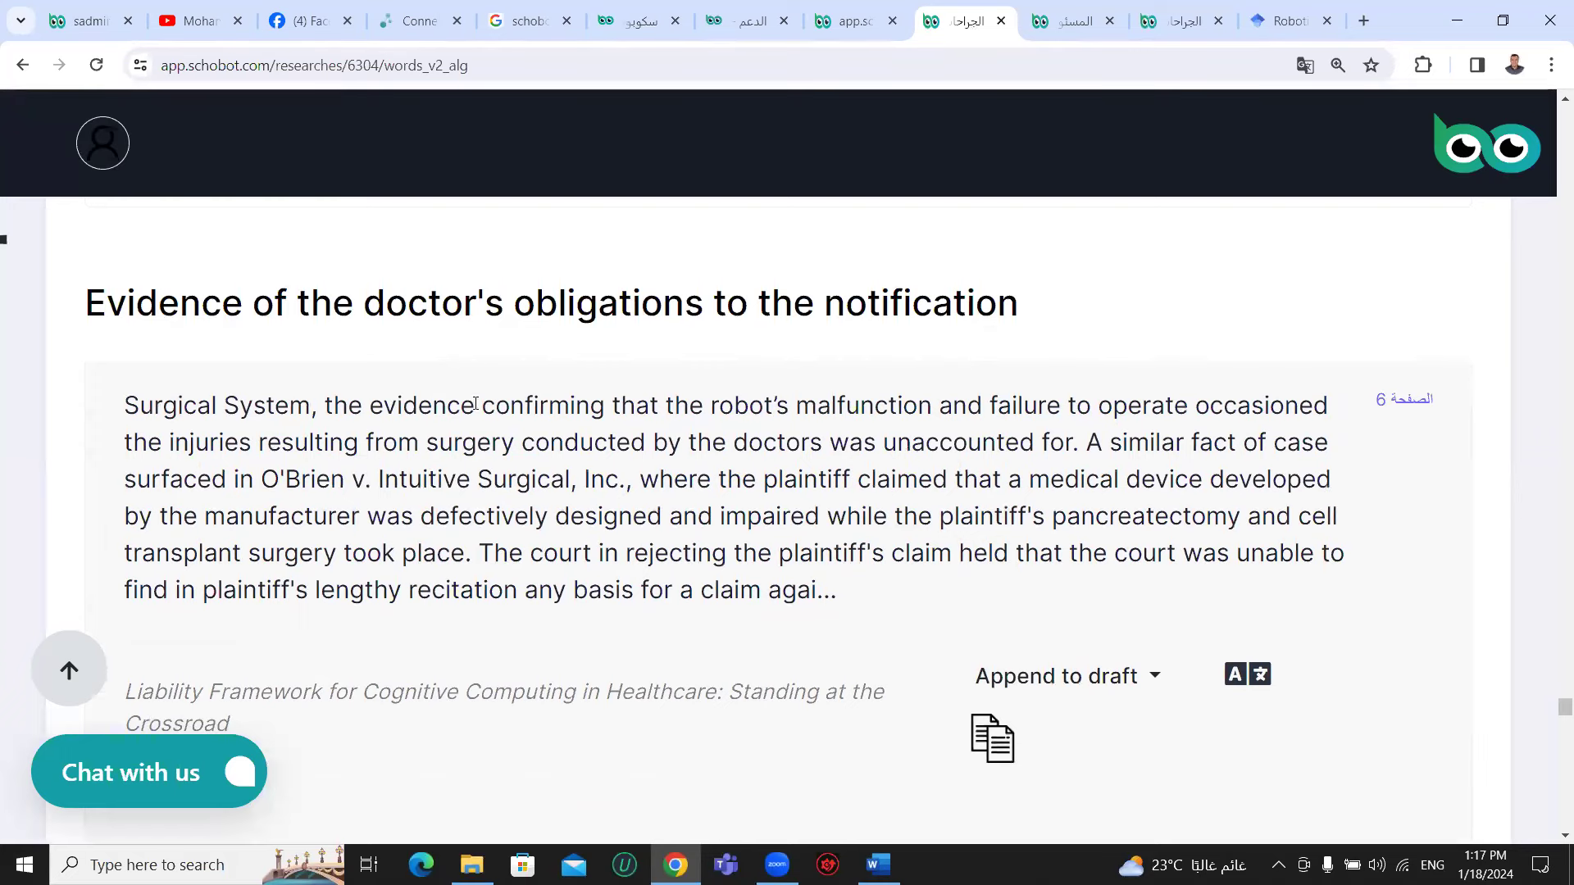
drag(311, 303, 703, 305)
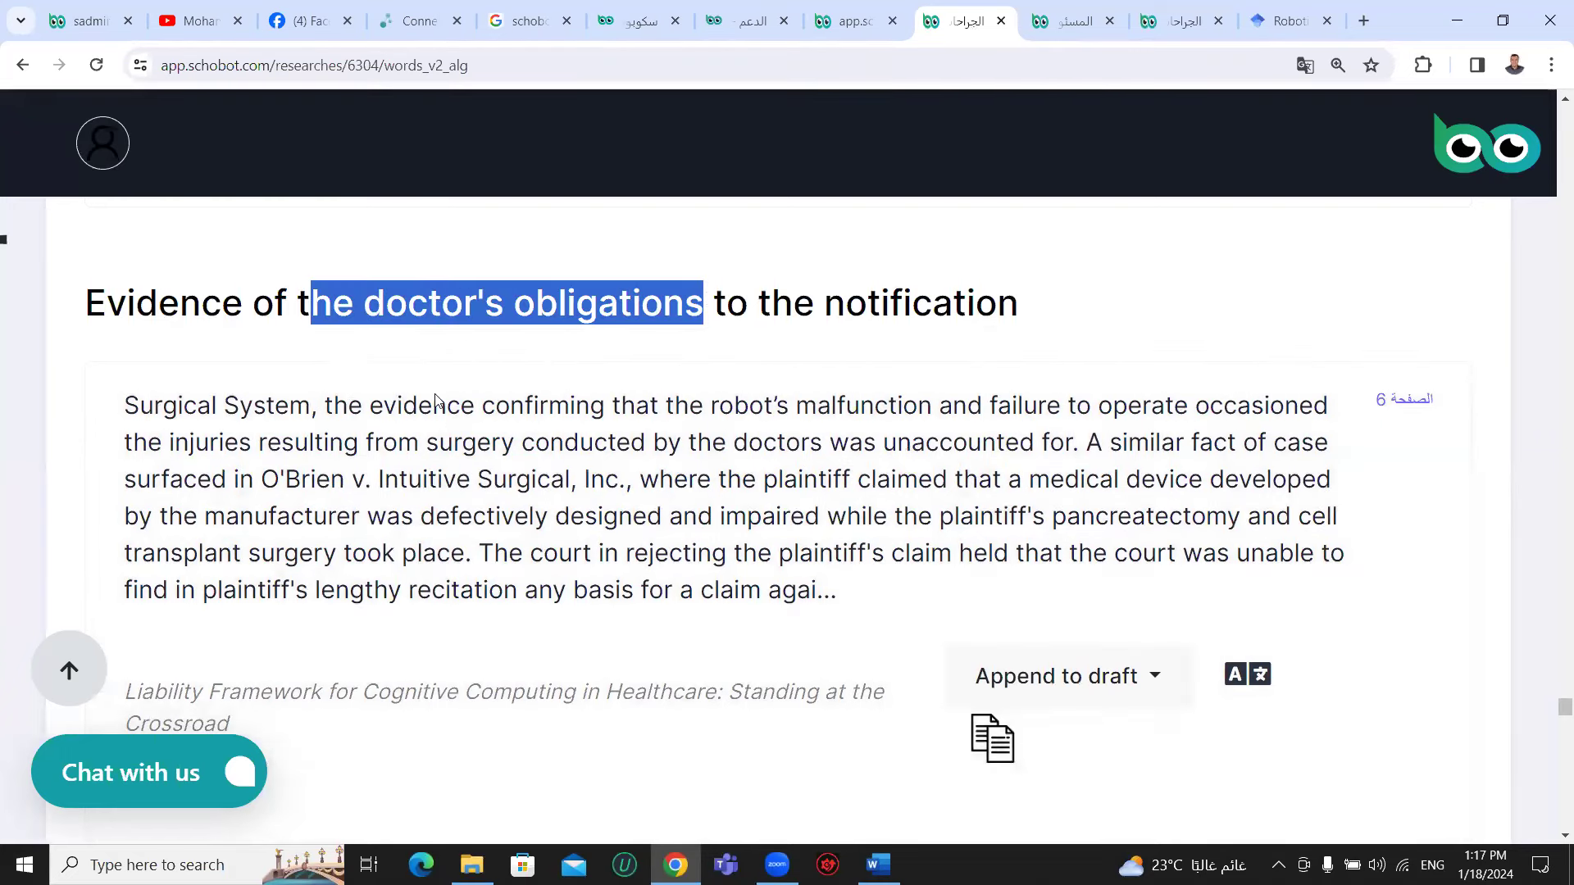
drag(452, 442, 514, 516)
scroll(456, 534, down, 2)
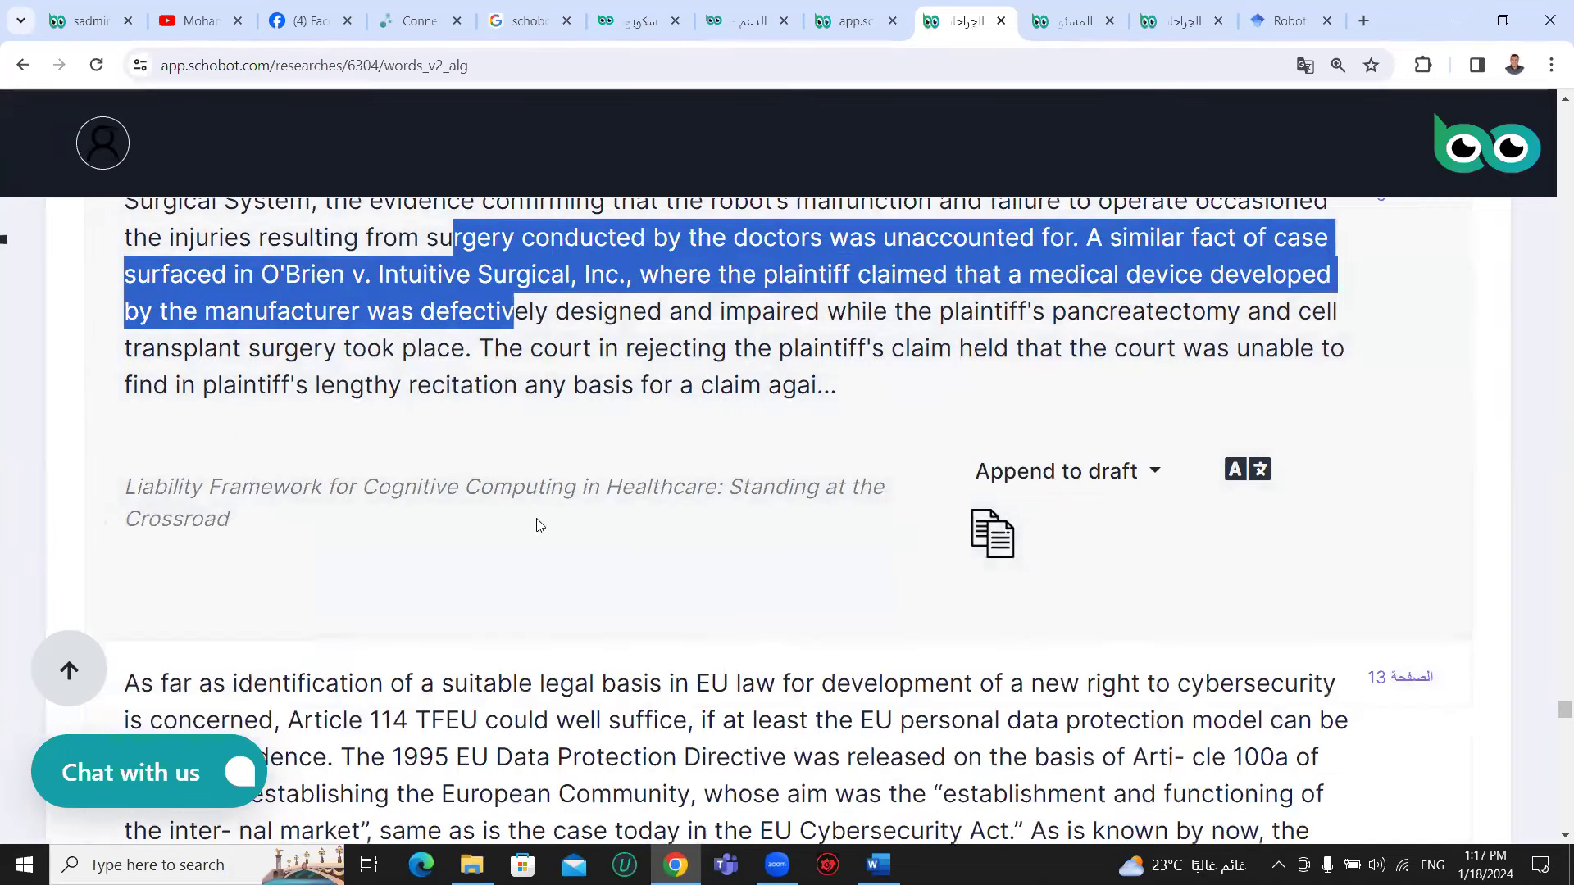
- Translate the page 6 passage from Liability Framework for Cognitive Computing in Healthcare into Arabic (عربي)
click(1247, 470)
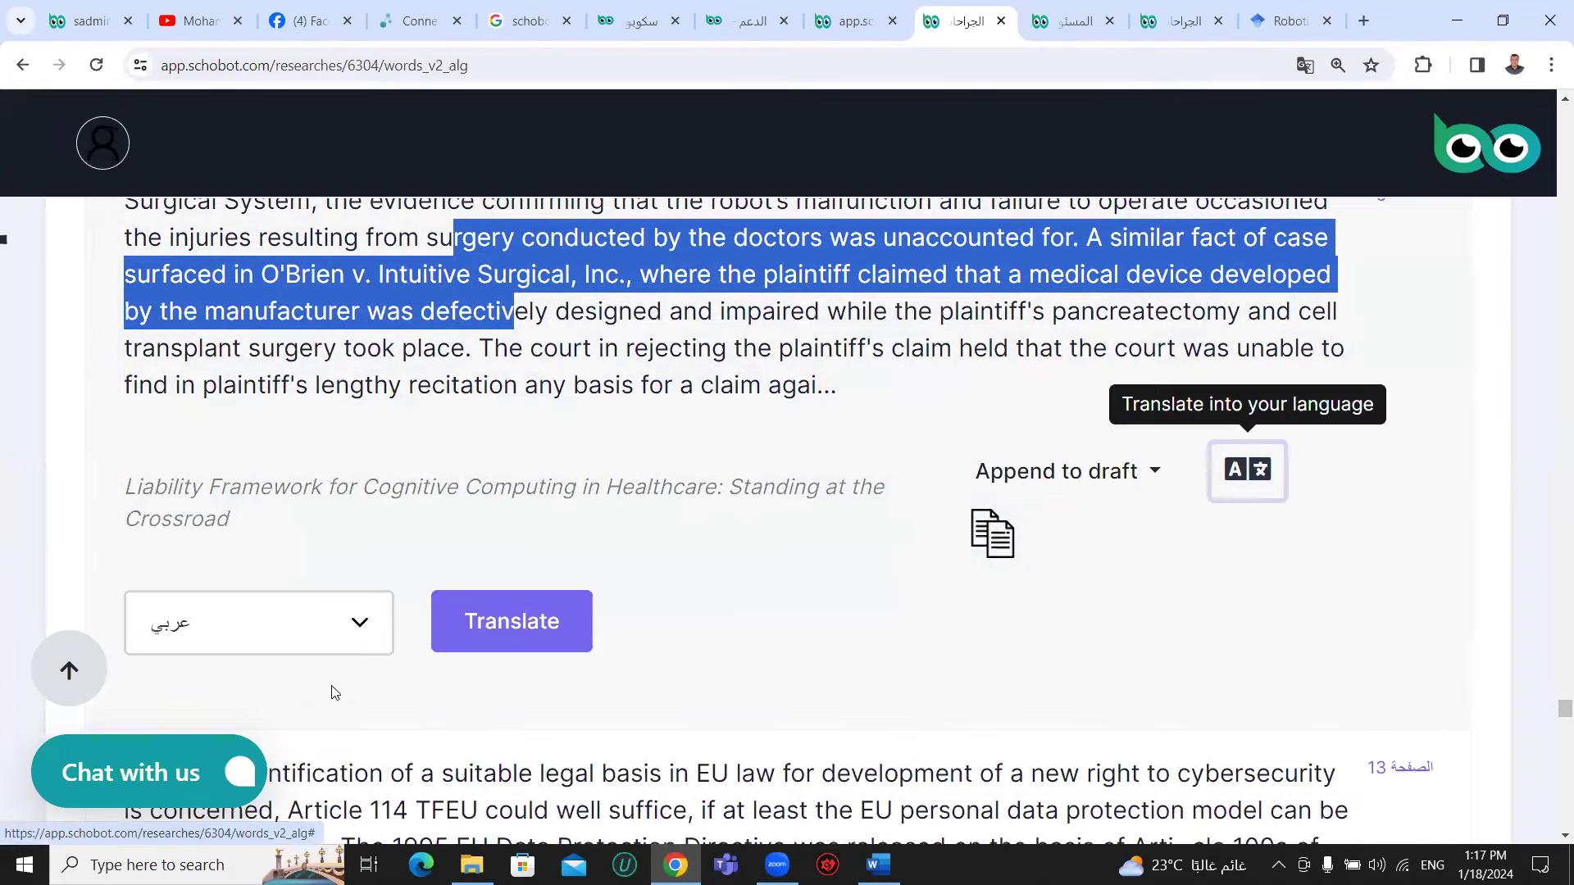
scroll(242, 599, down, 1)
click(345, 524)
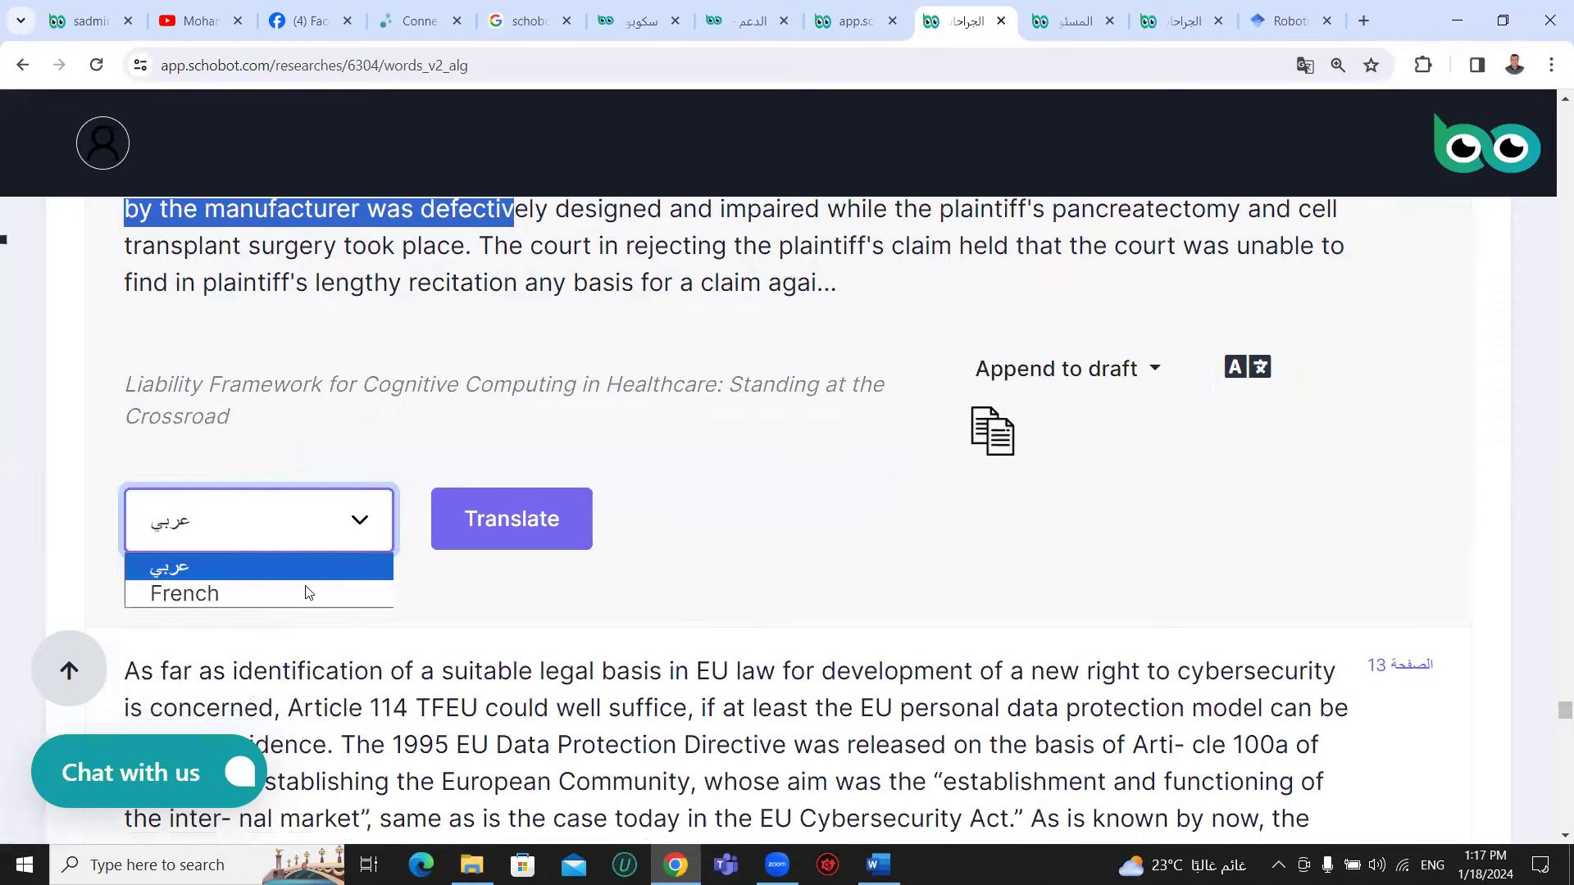
click(478, 524)
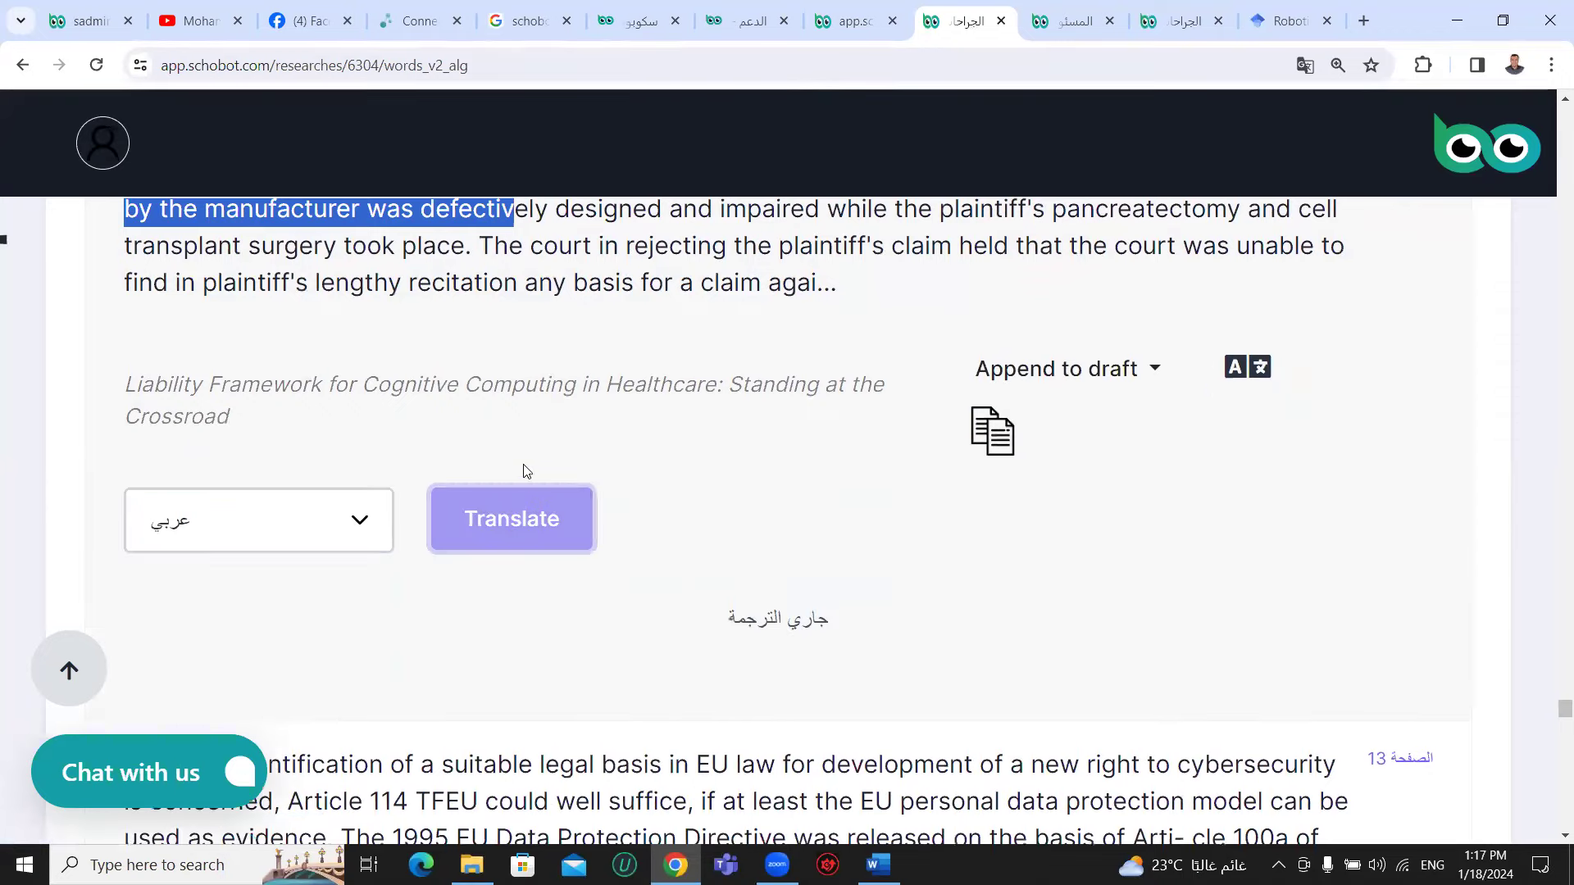
- Translate the page 13 passage from Cybersecurity as praxis and as a state into French
scroll(531, 447, up, 1)
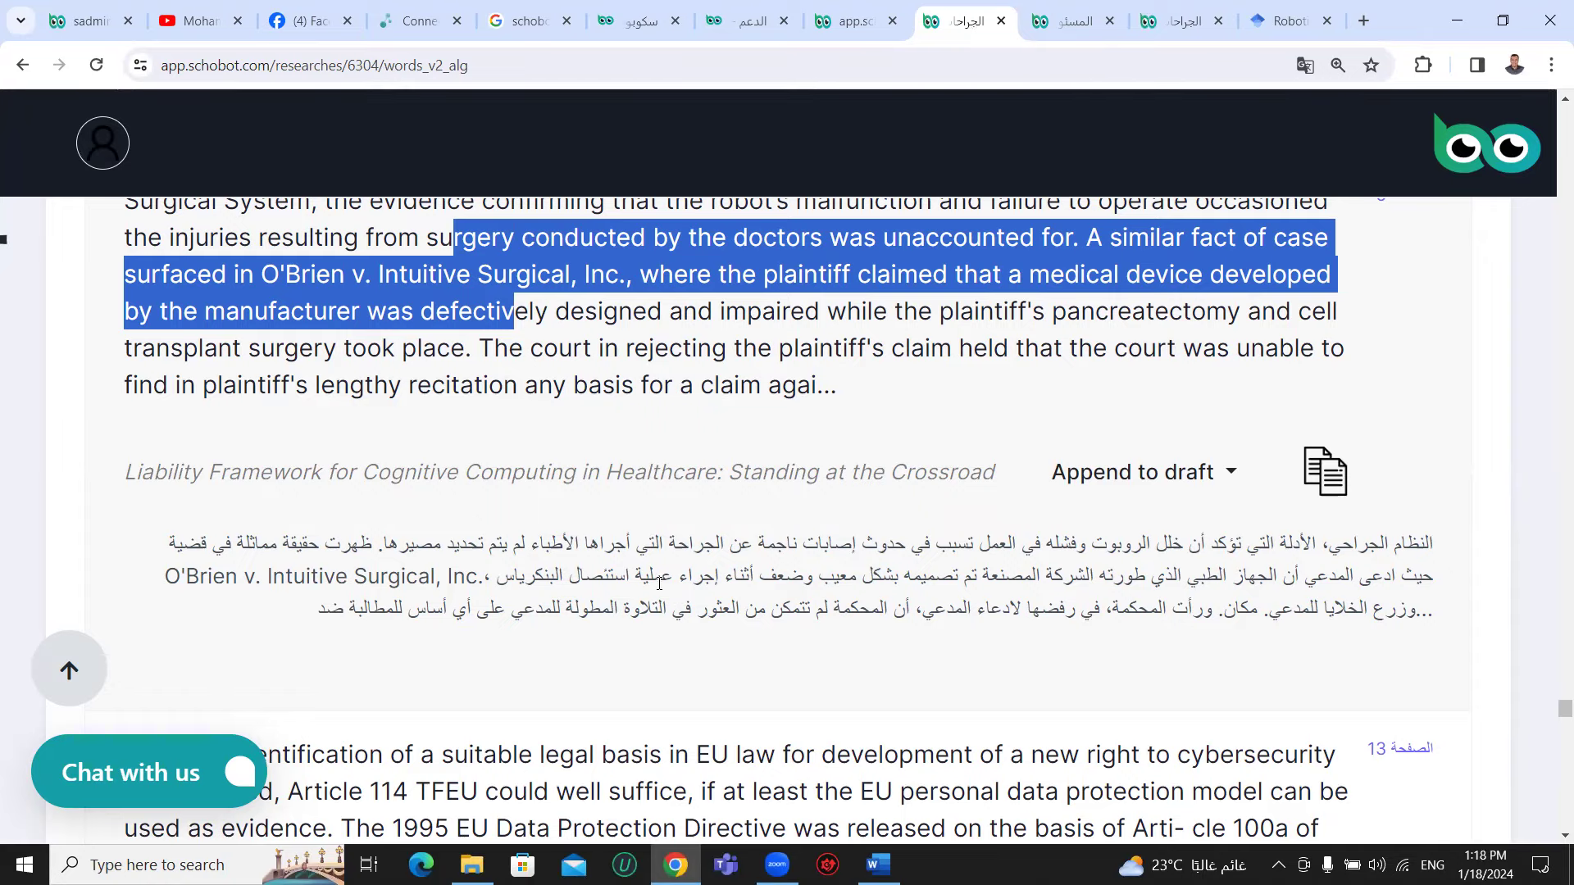
scroll(669, 565, down, 3)
scroll(672, 549, down, 4)
scroll(869, 492, up, 2)
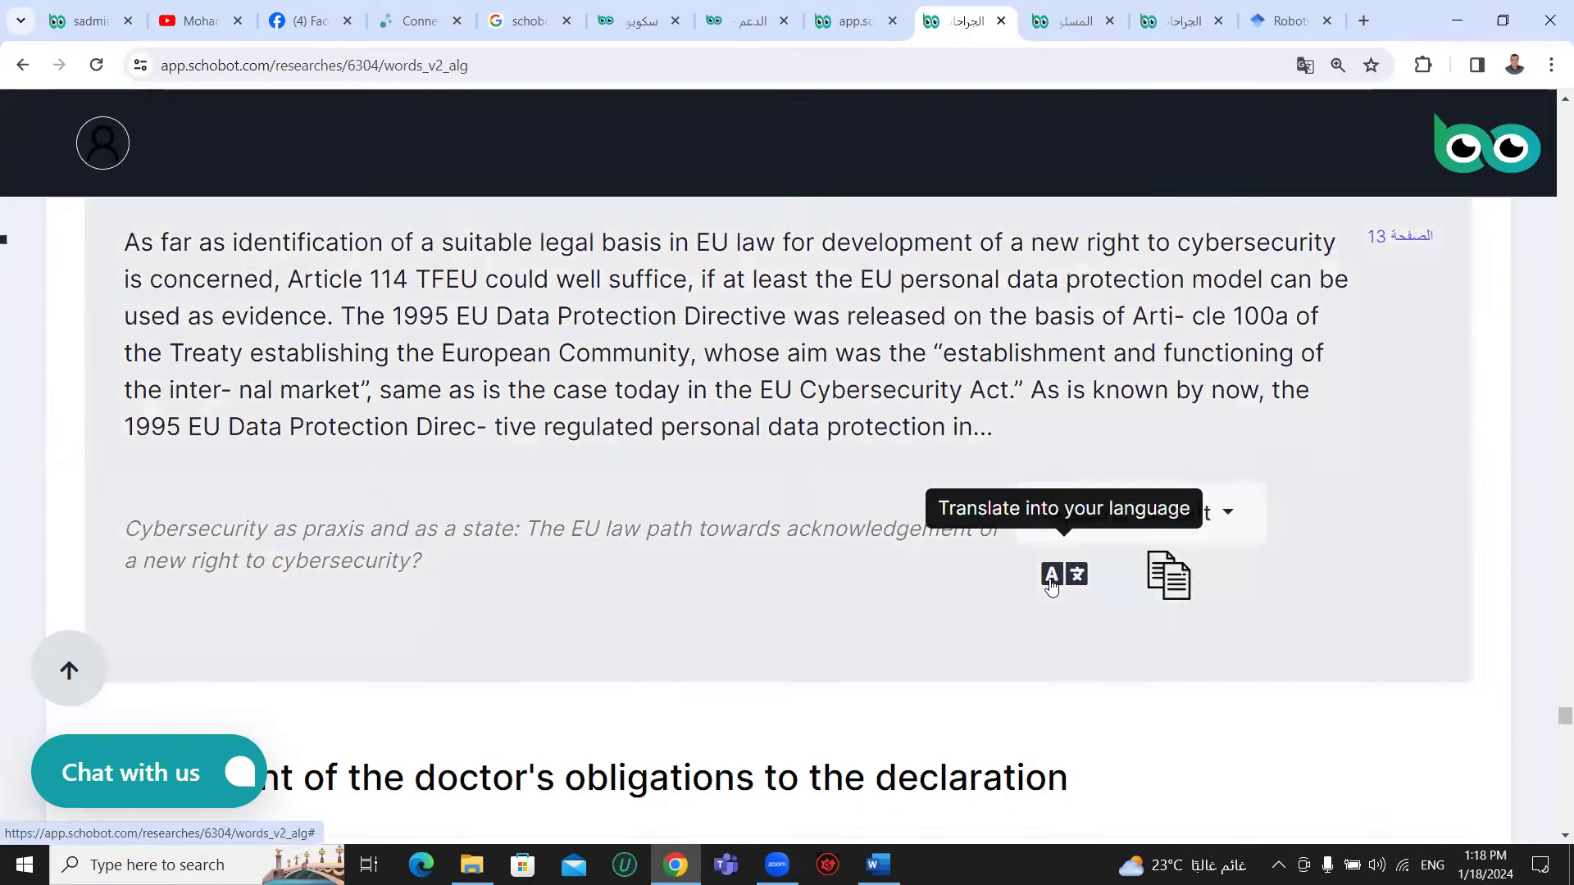
click(1052, 584)
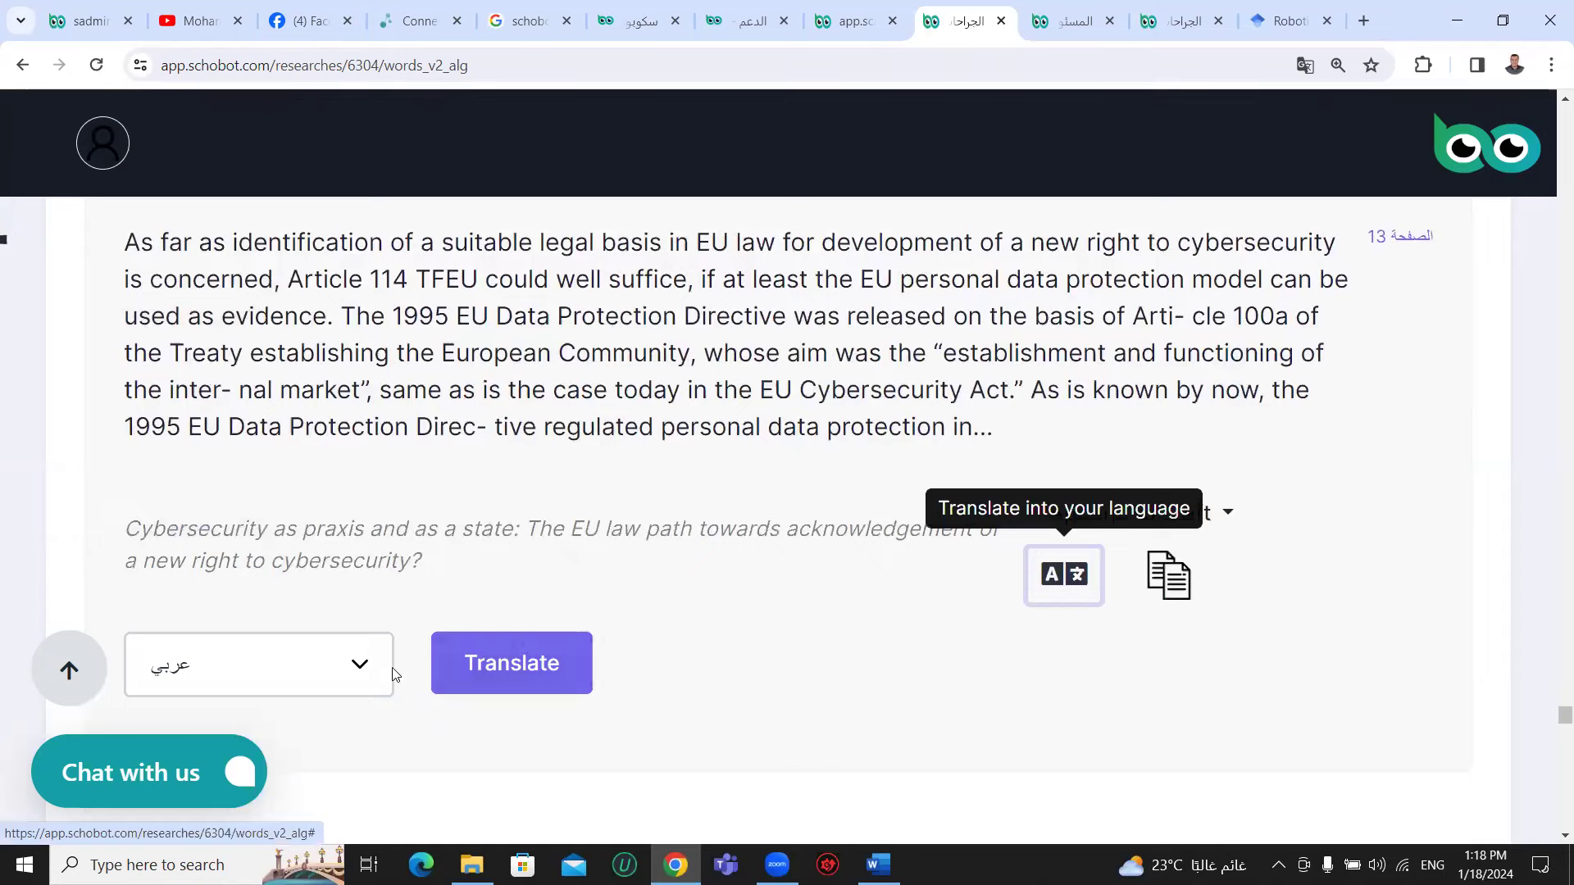
click(338, 682)
scroll(341, 685, down, 1)
click(355, 589)
click(317, 636)
click(508, 574)
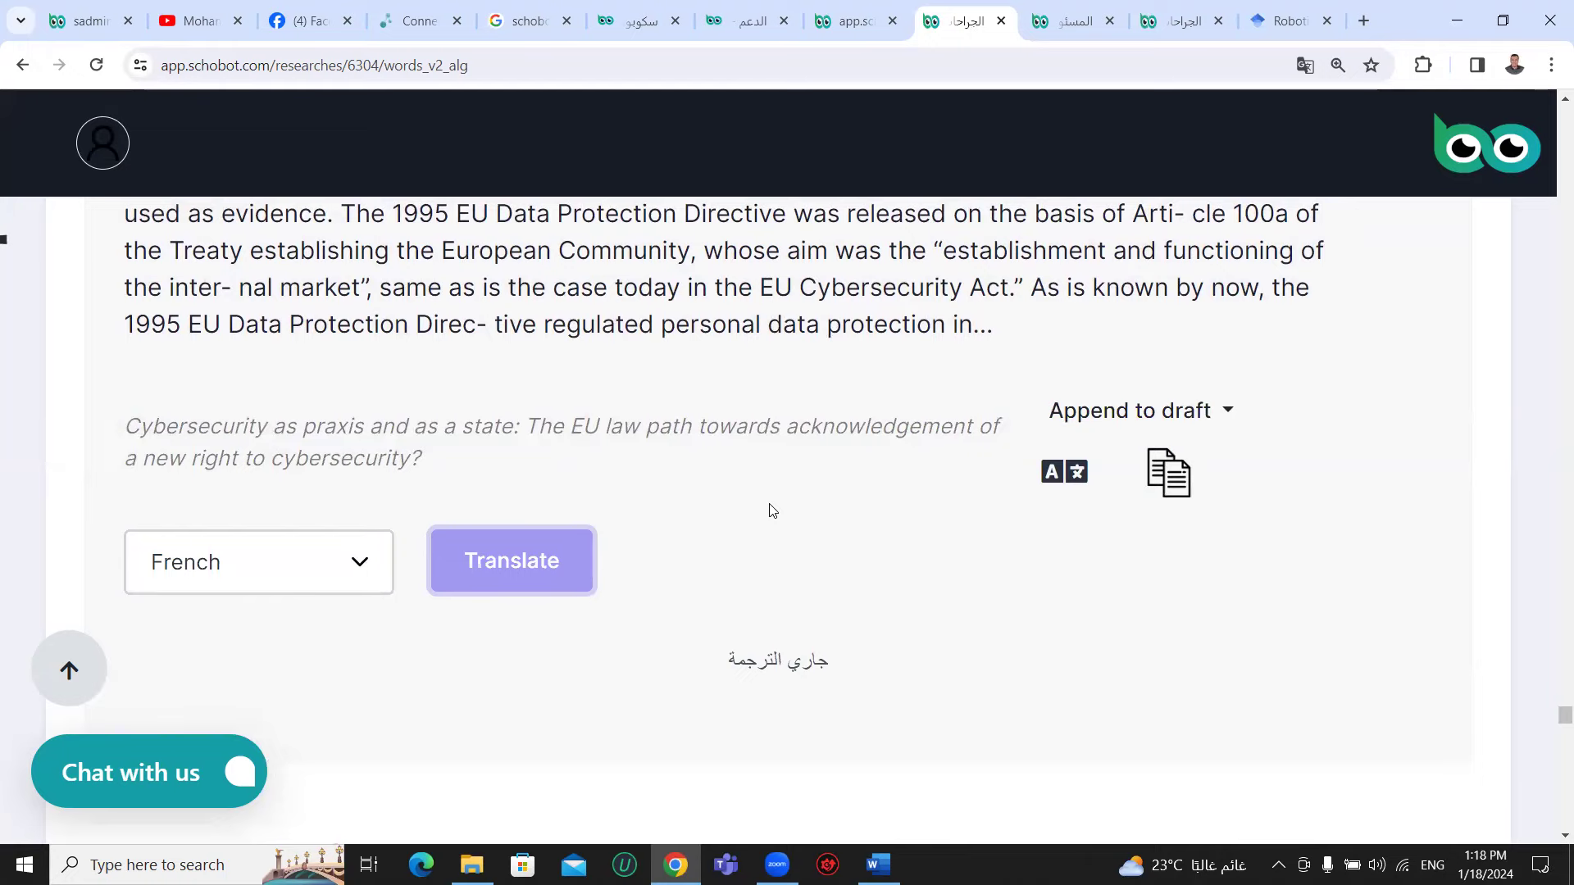
scroll(771, 510, down, 2)
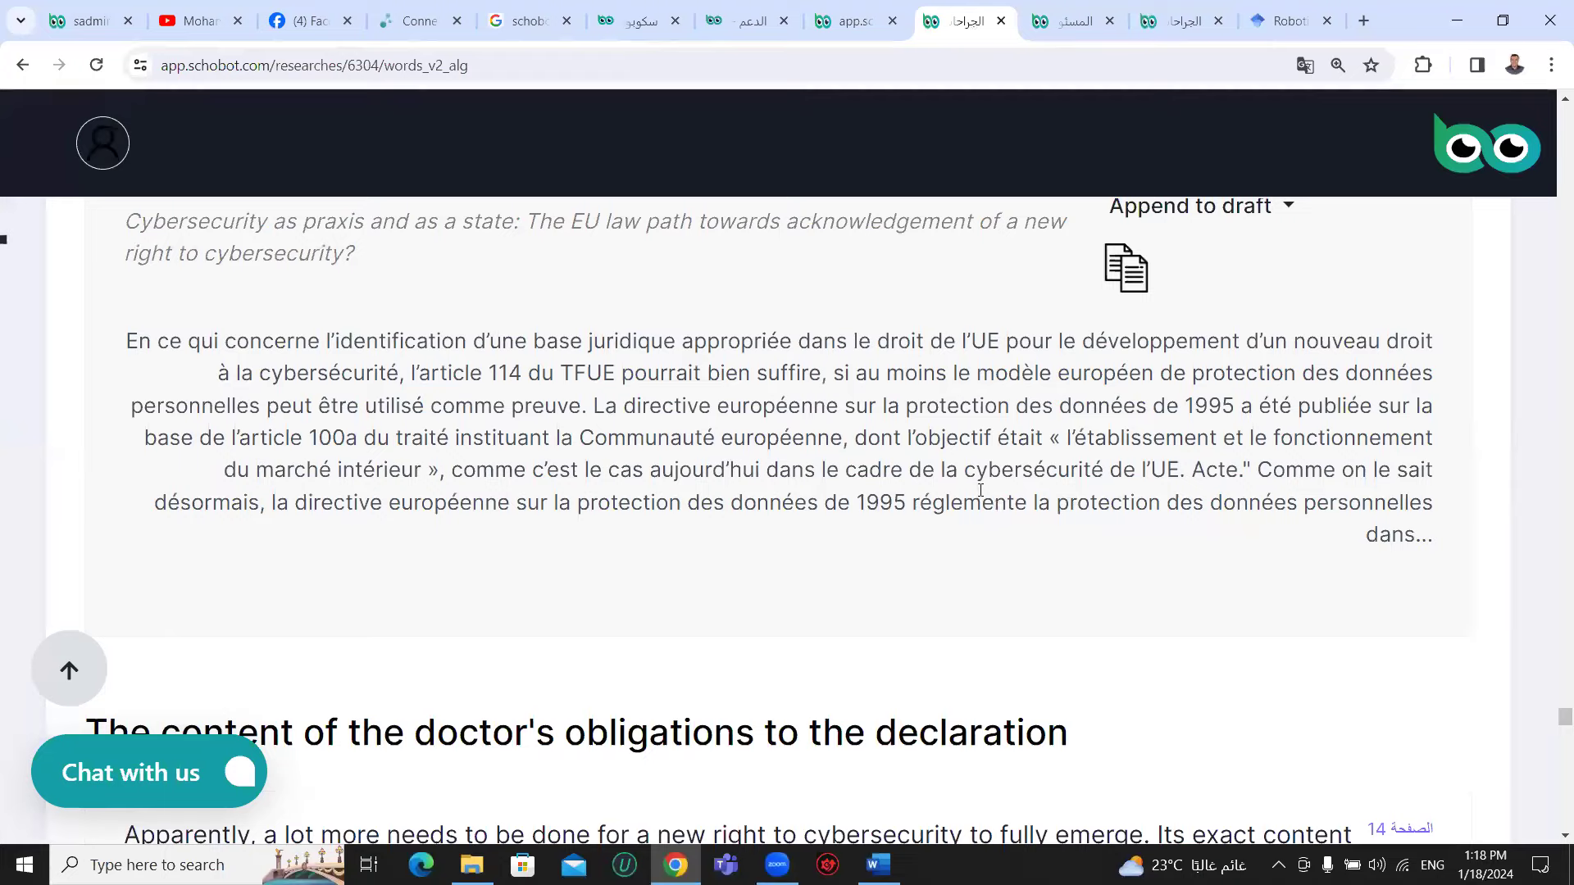
- Look through the results on the doctor's and physician's commitment to the declaration, and check the draft choices for the Network Neutrality regulations passage
scroll(977, 489, down, 4)
scroll(977, 492, down, 6)
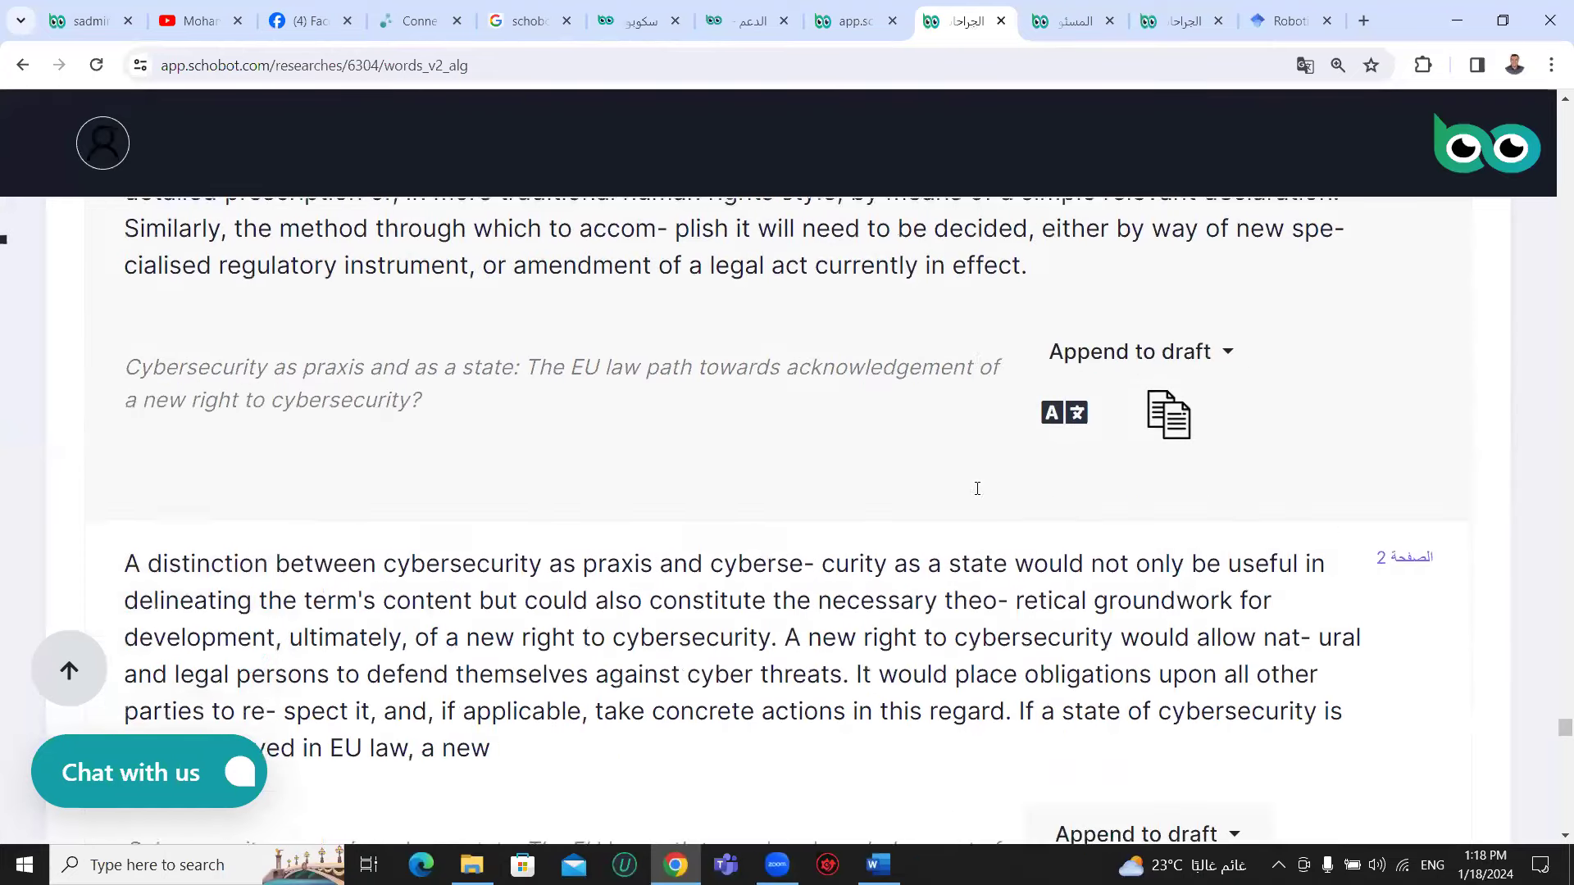
scroll(975, 492, down, 13)
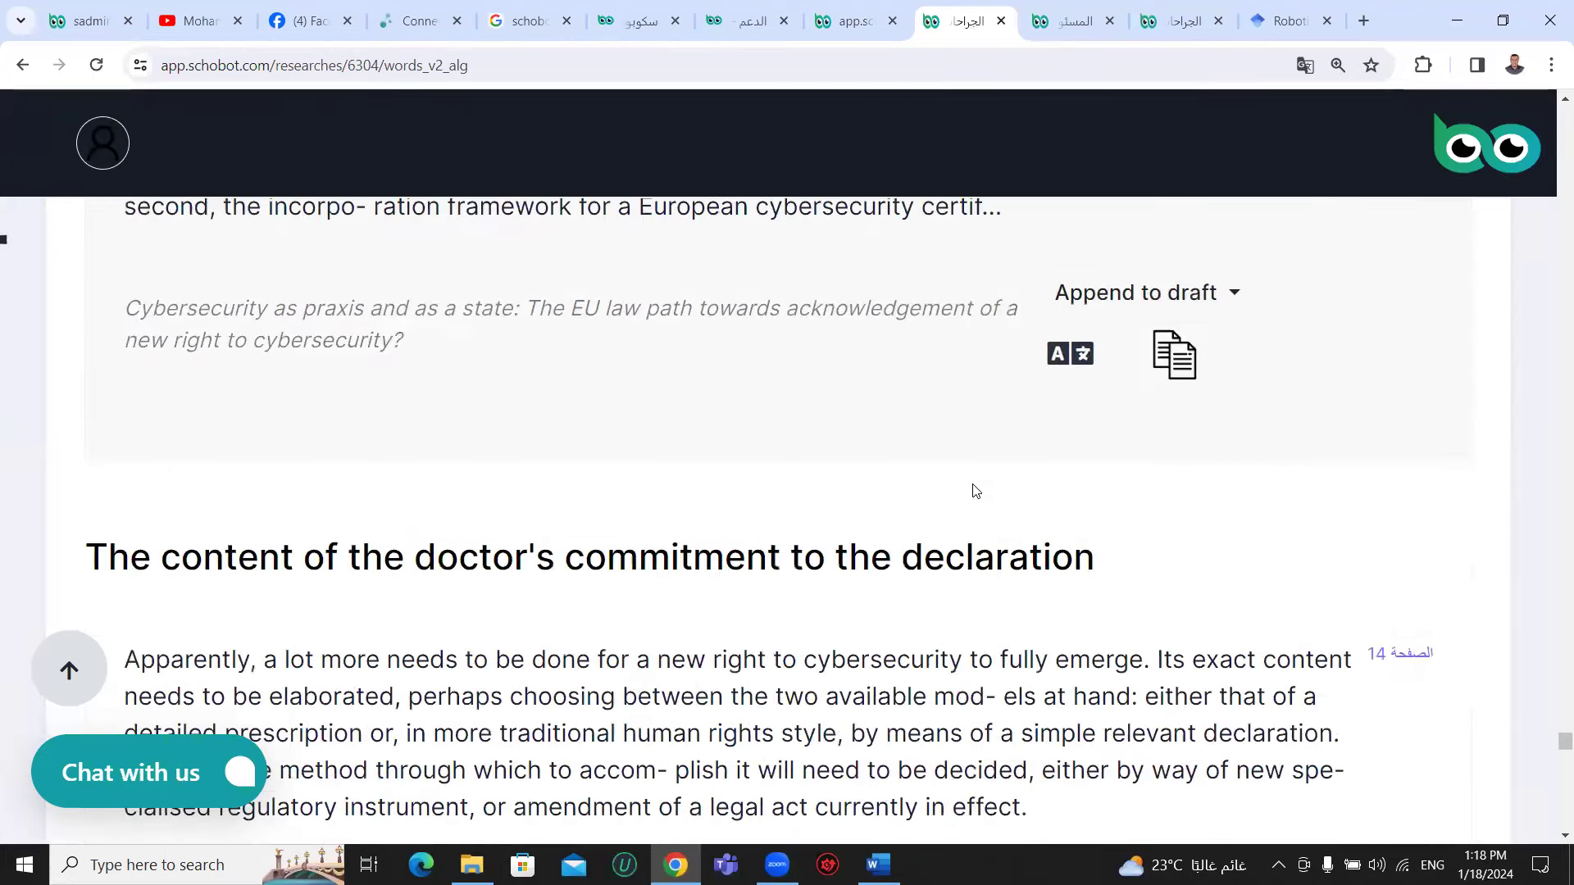
scroll(975, 488, down, 15)
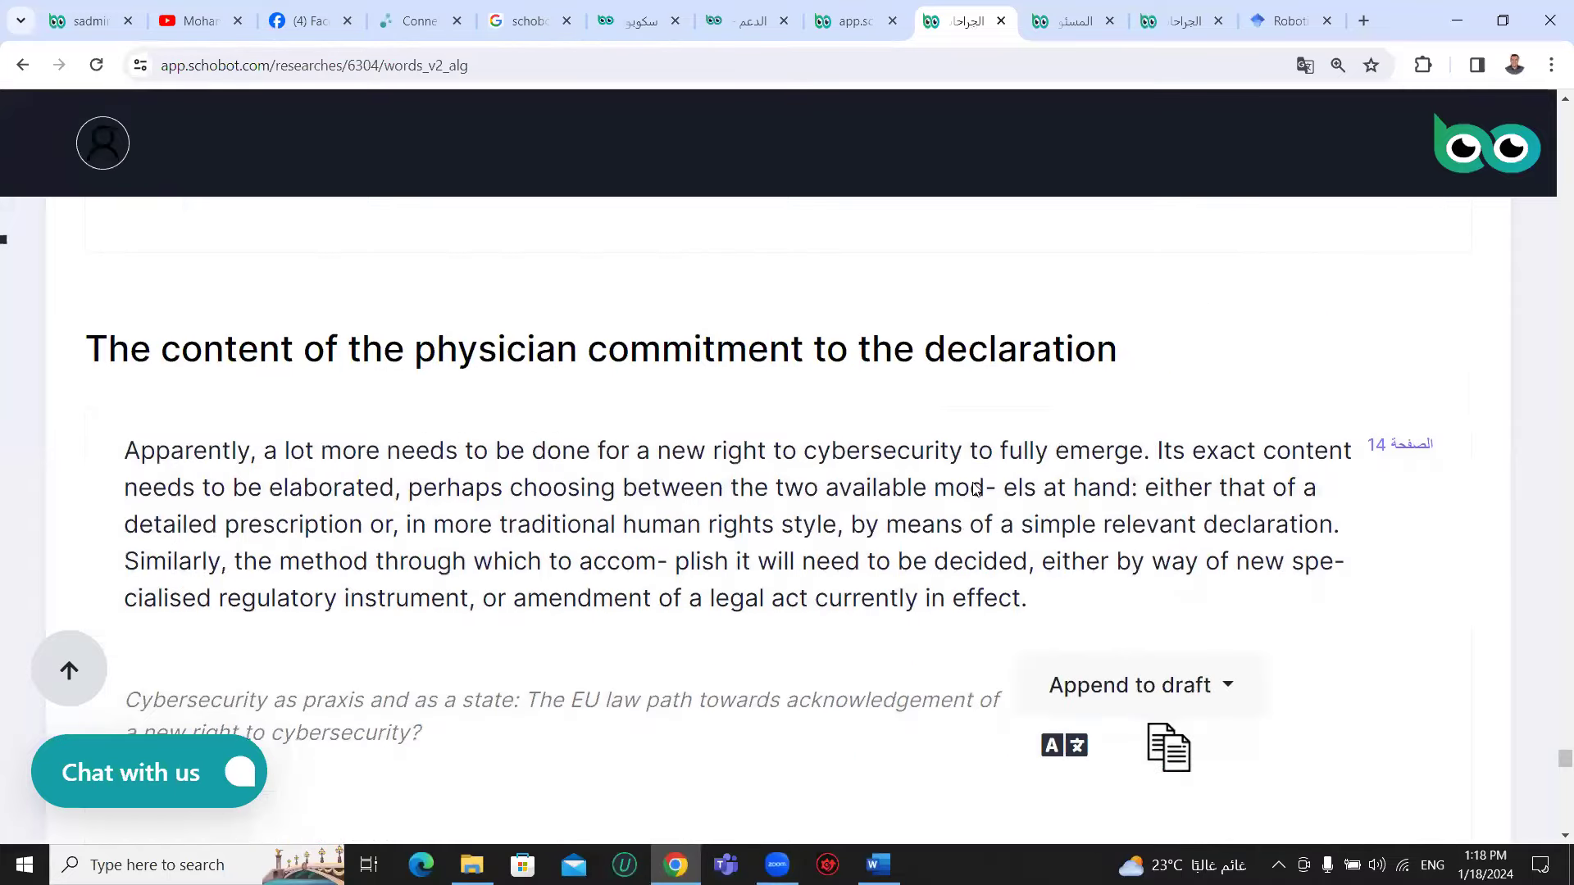
scroll(975, 487, down, 5)
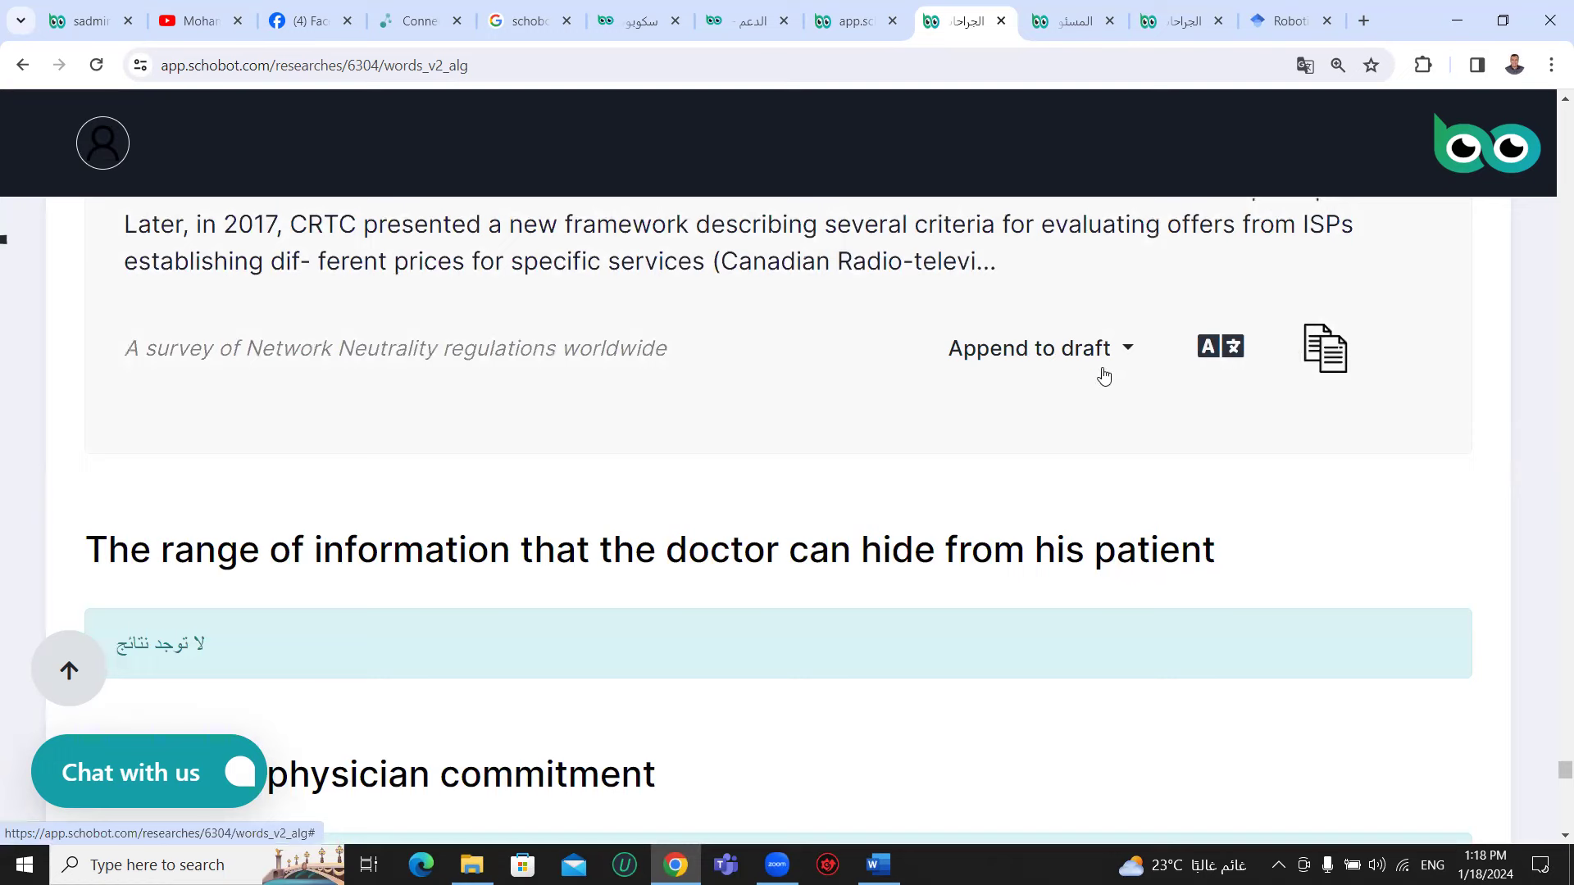
click(1061, 354)
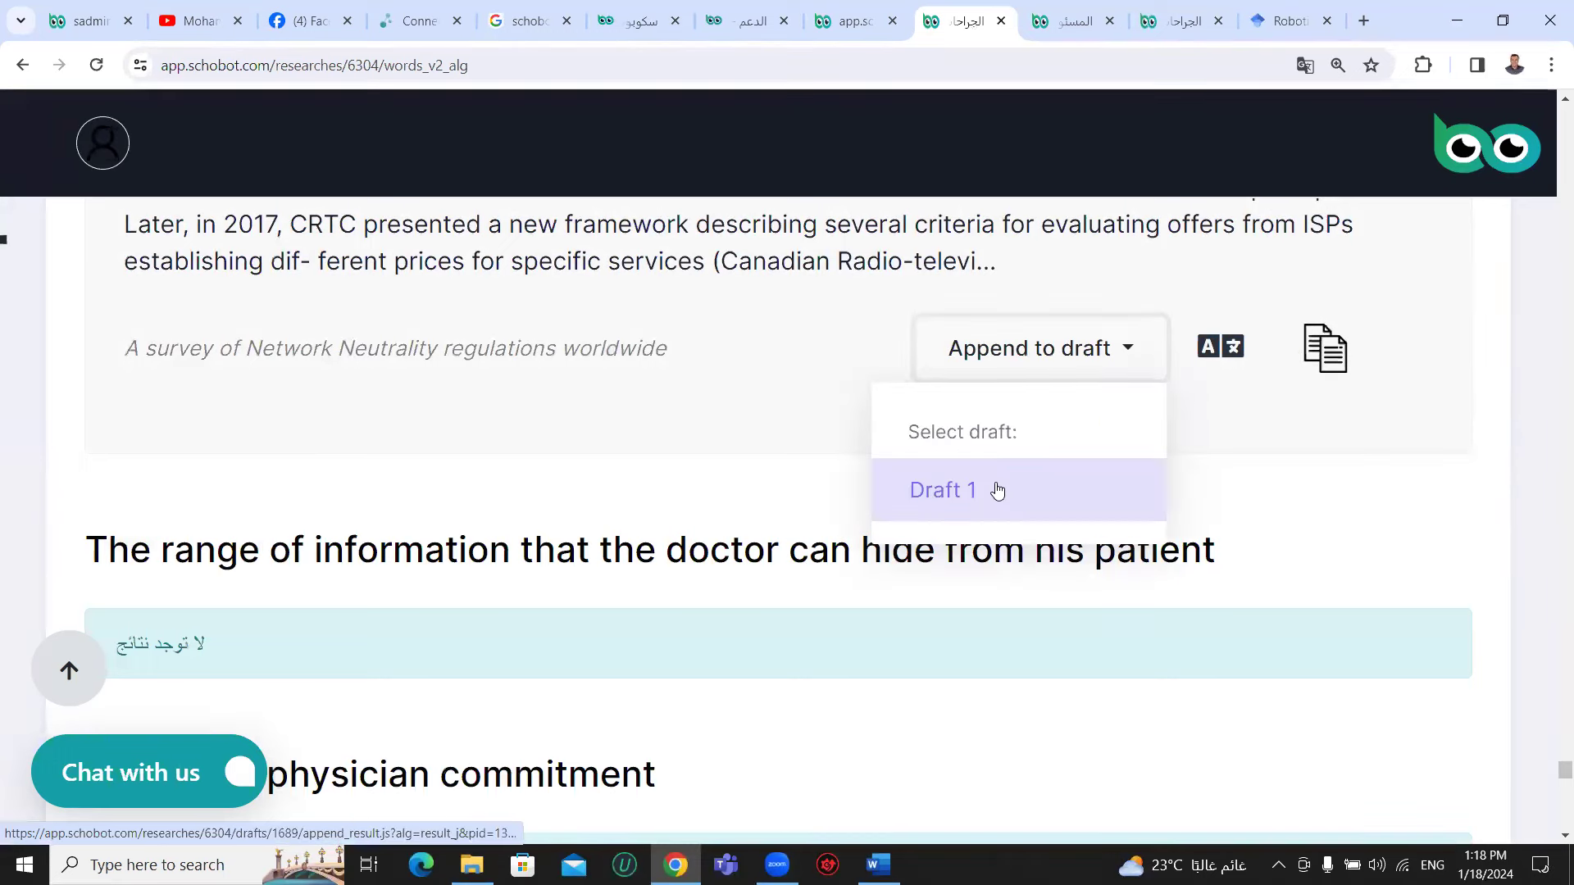
click(817, 419)
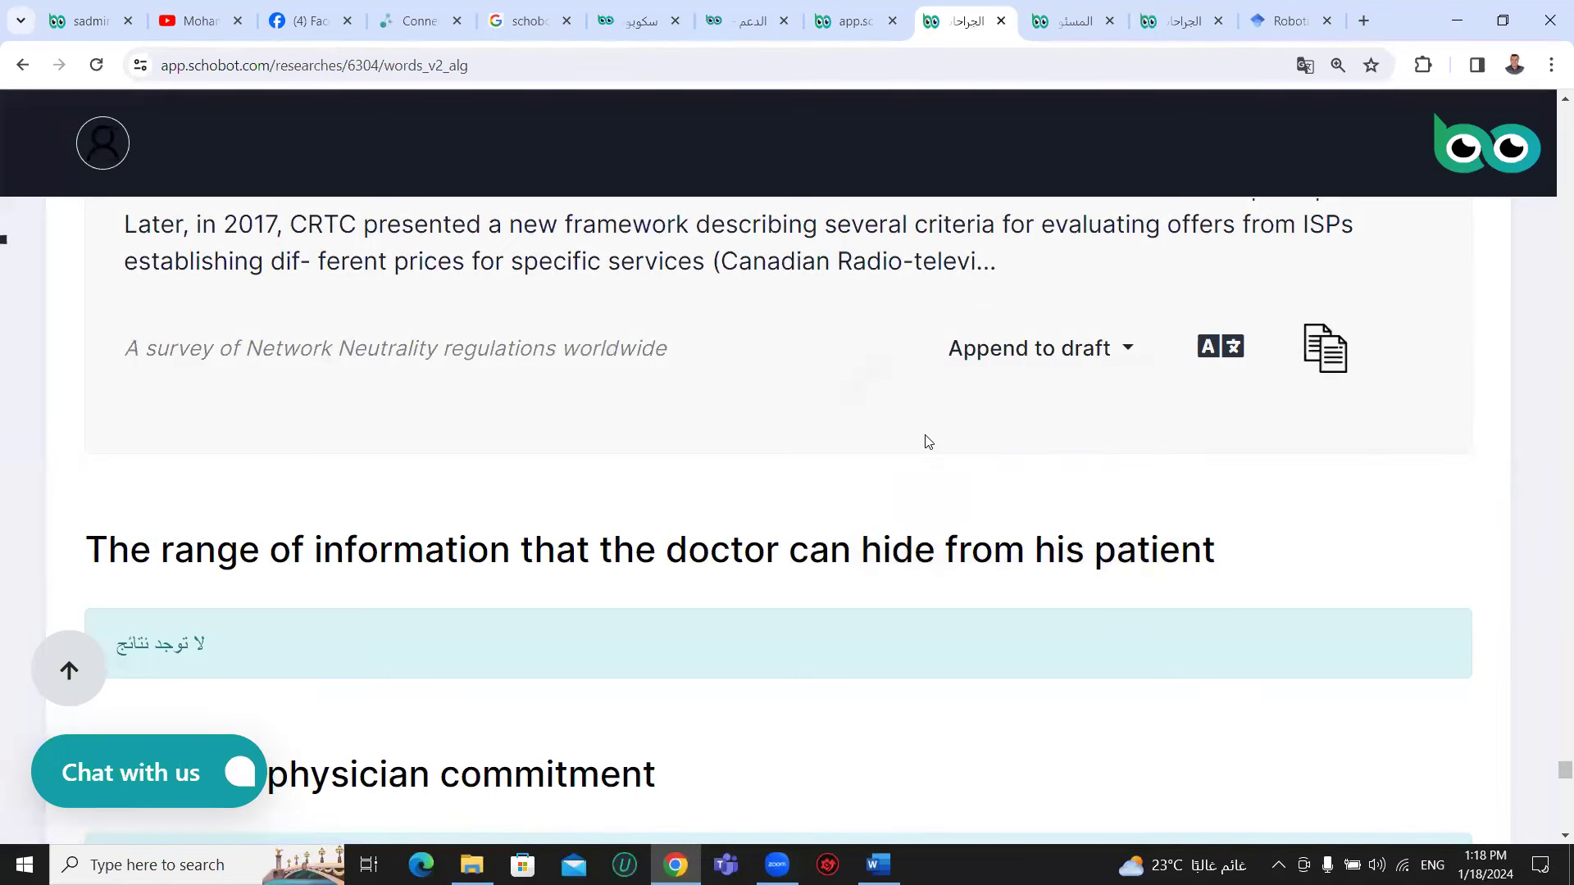
- Return to the start of the search results and read the page 7 passage from المسئولية الجنائية عن أخطاء الجراحات الروبوتية
drag(1550, 774, 1481, 107)
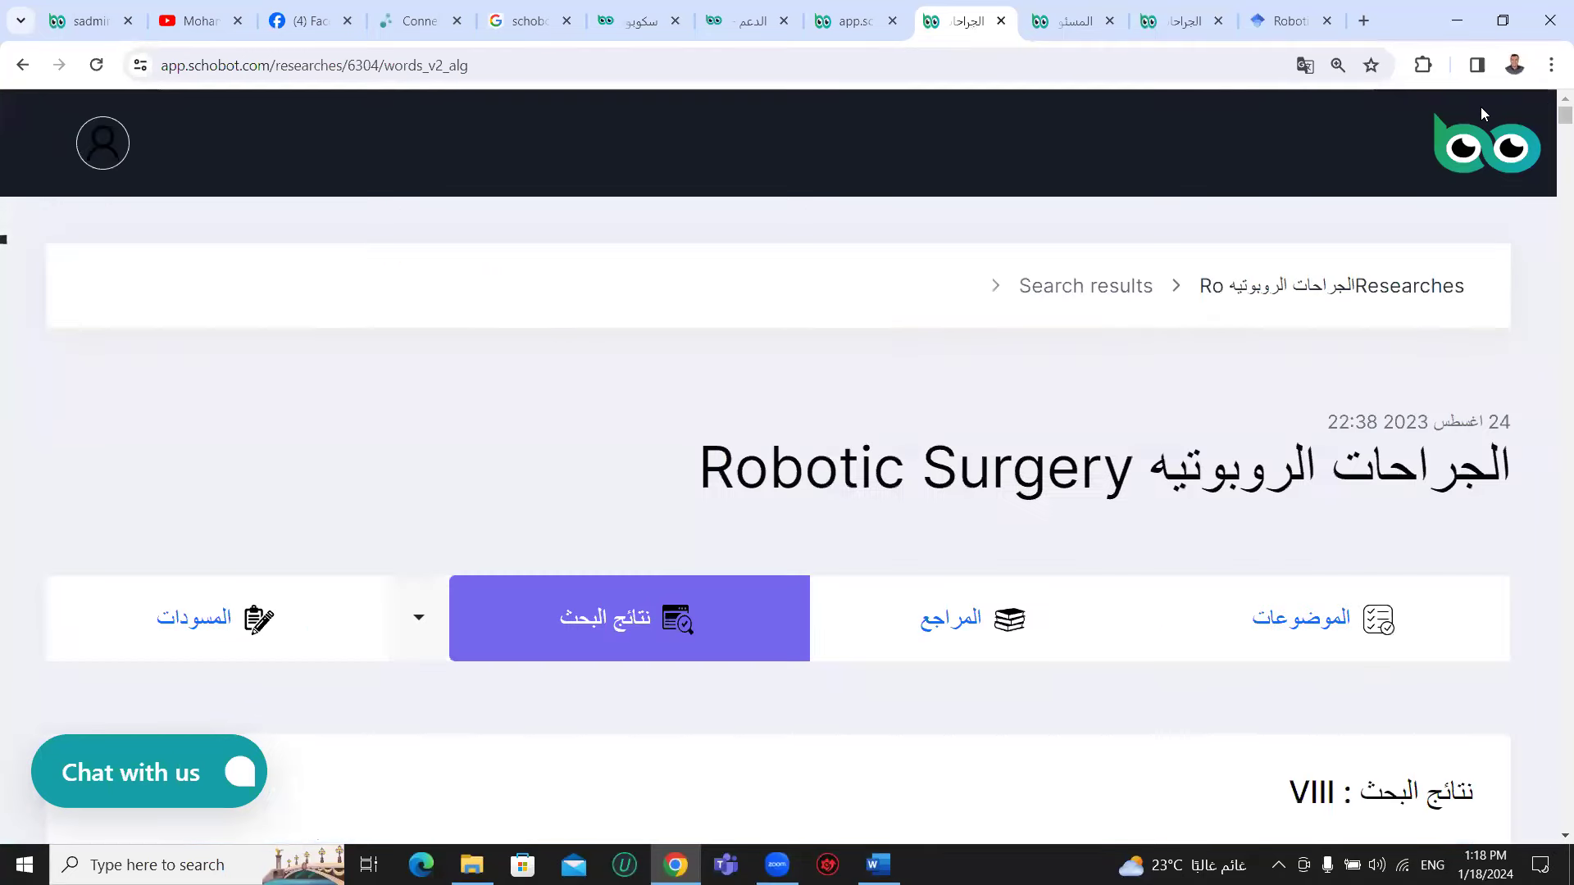
scroll(643, 585, down, 2)
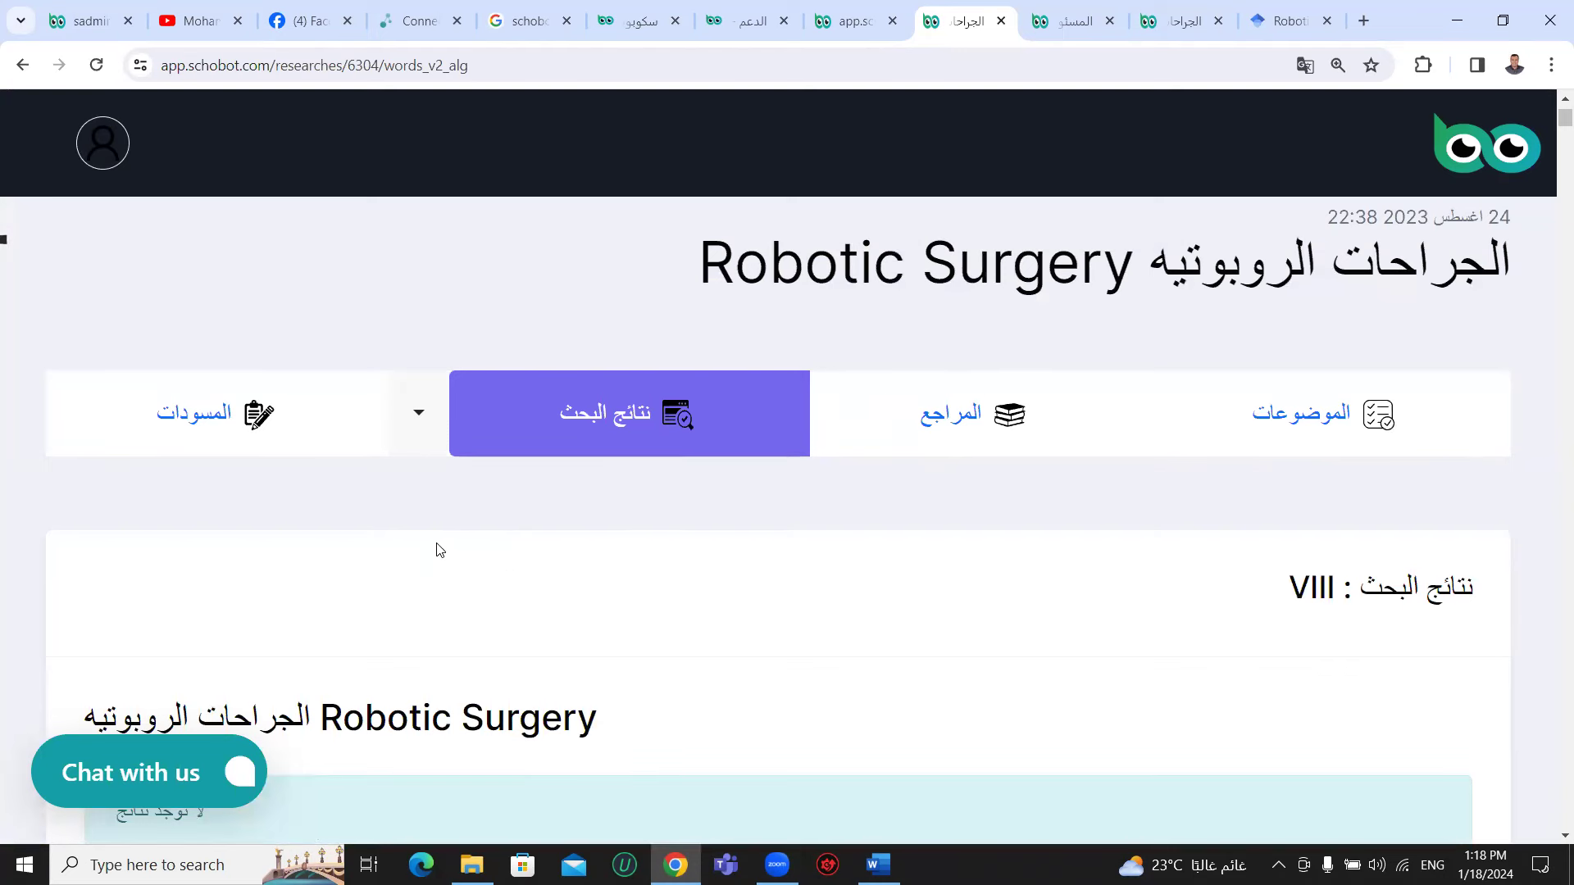
scroll(407, 535, down, 15)
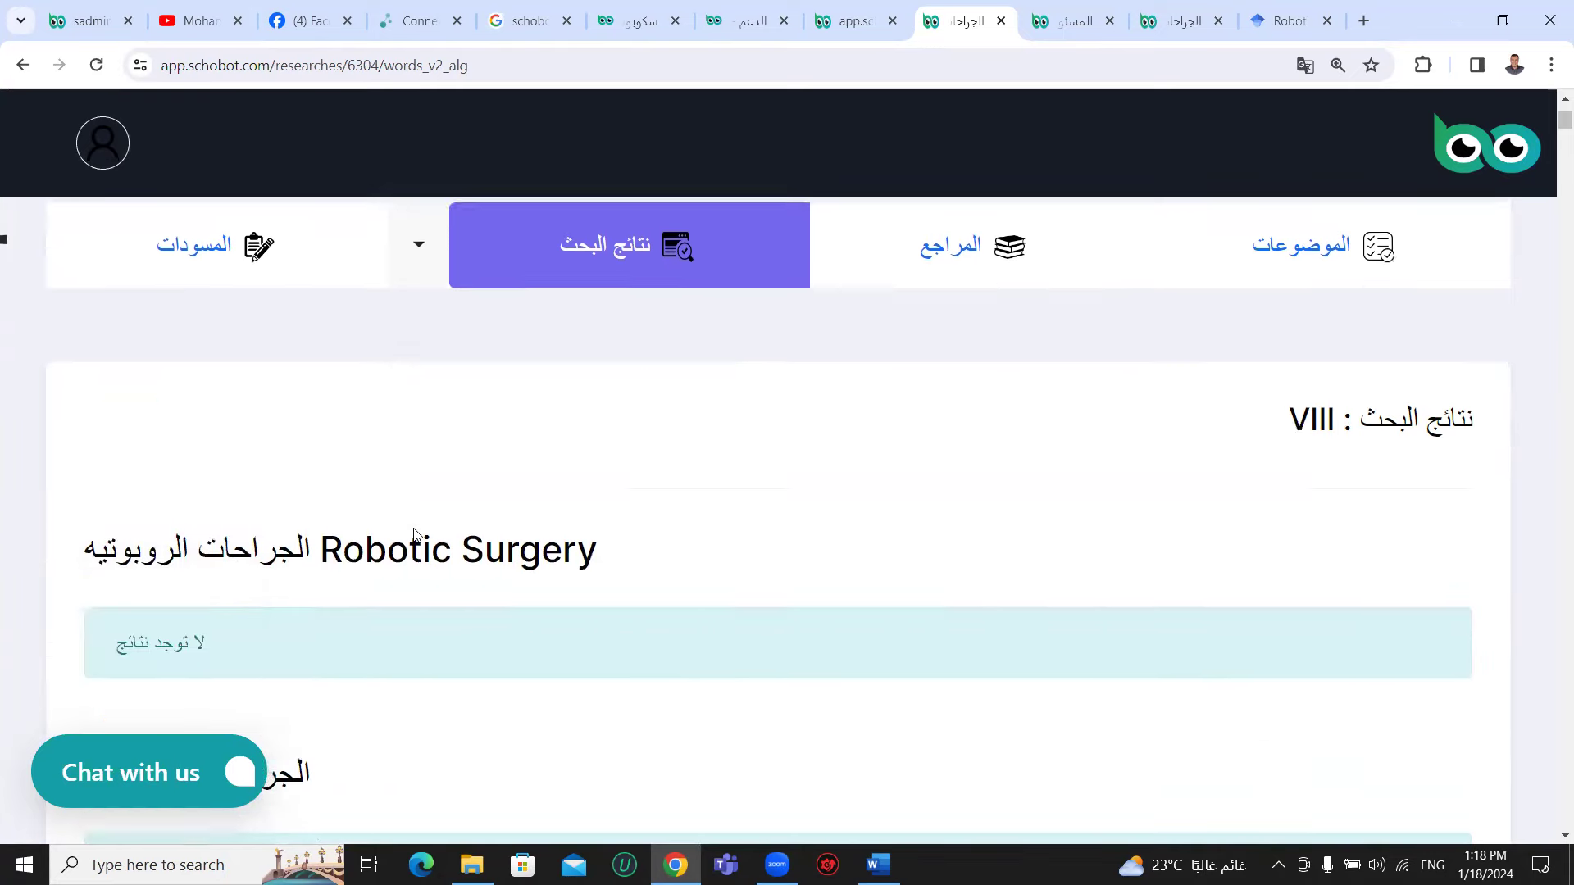
scroll(527, 331, up, 3)
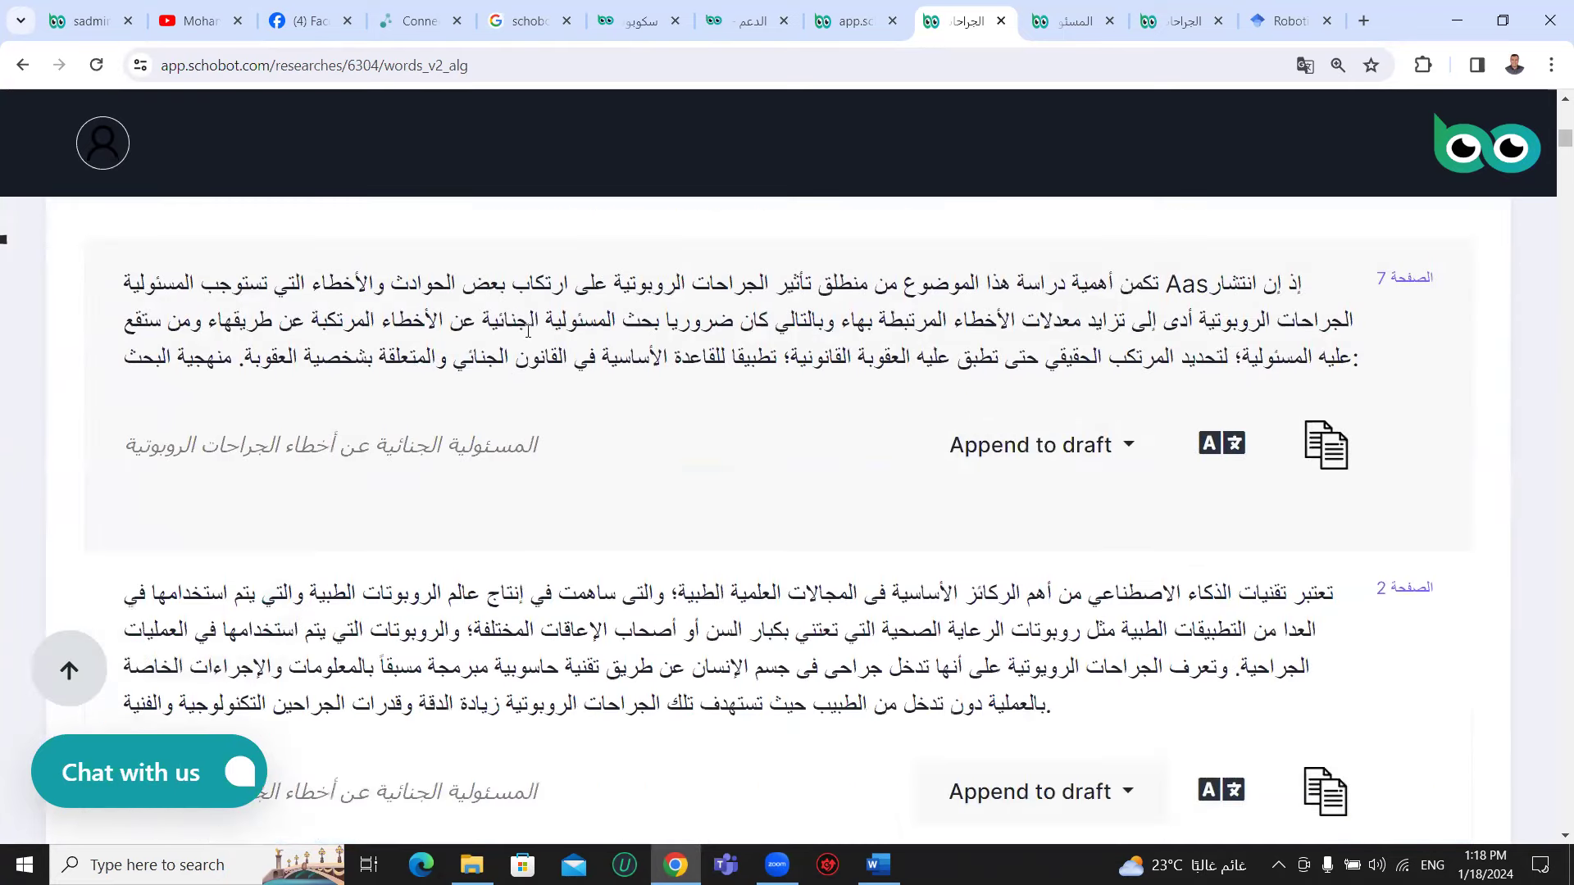
drag(537, 284, 541, 377)
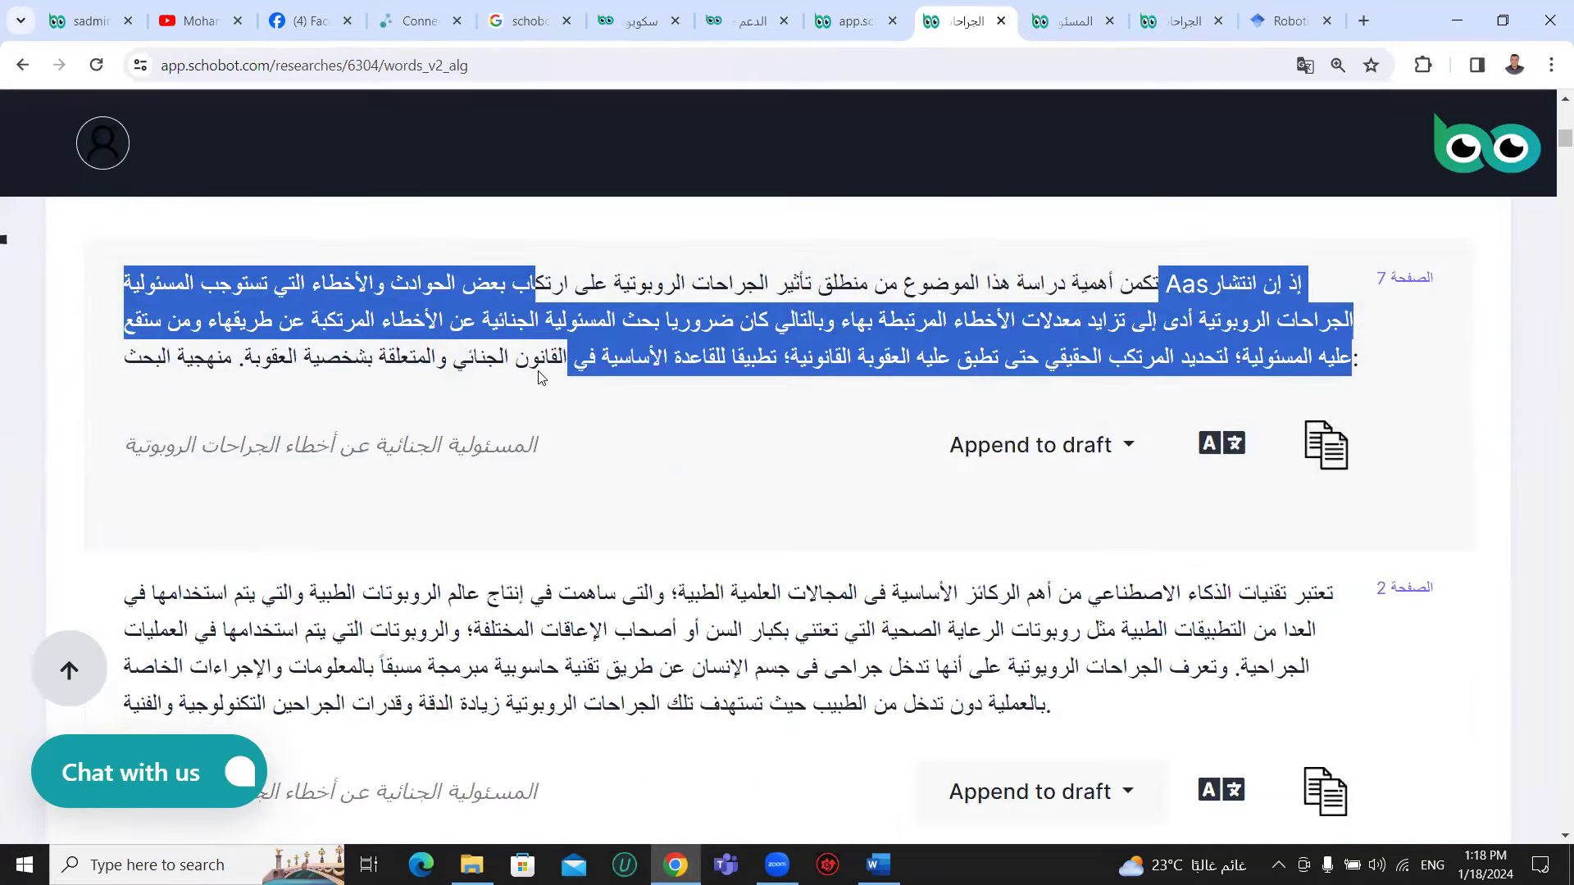
click(554, 325)
- Create and save a new draft titled Draft 2 for the Robotic Surgery research
scroll(548, 459, up, 10)
scroll(548, 463, up, 5)
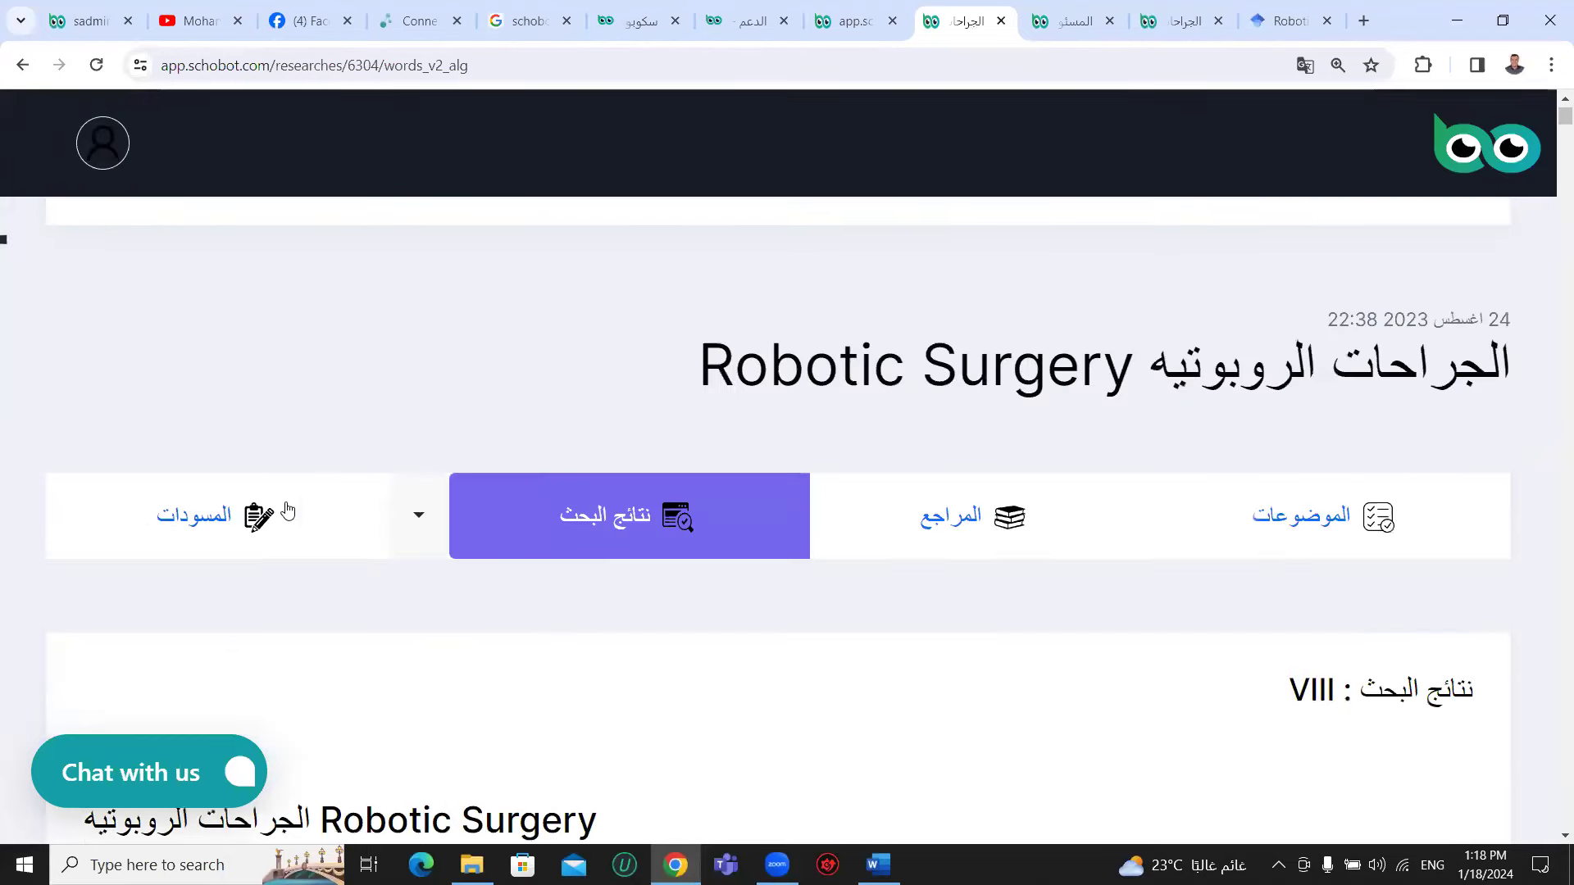
click(255, 518)
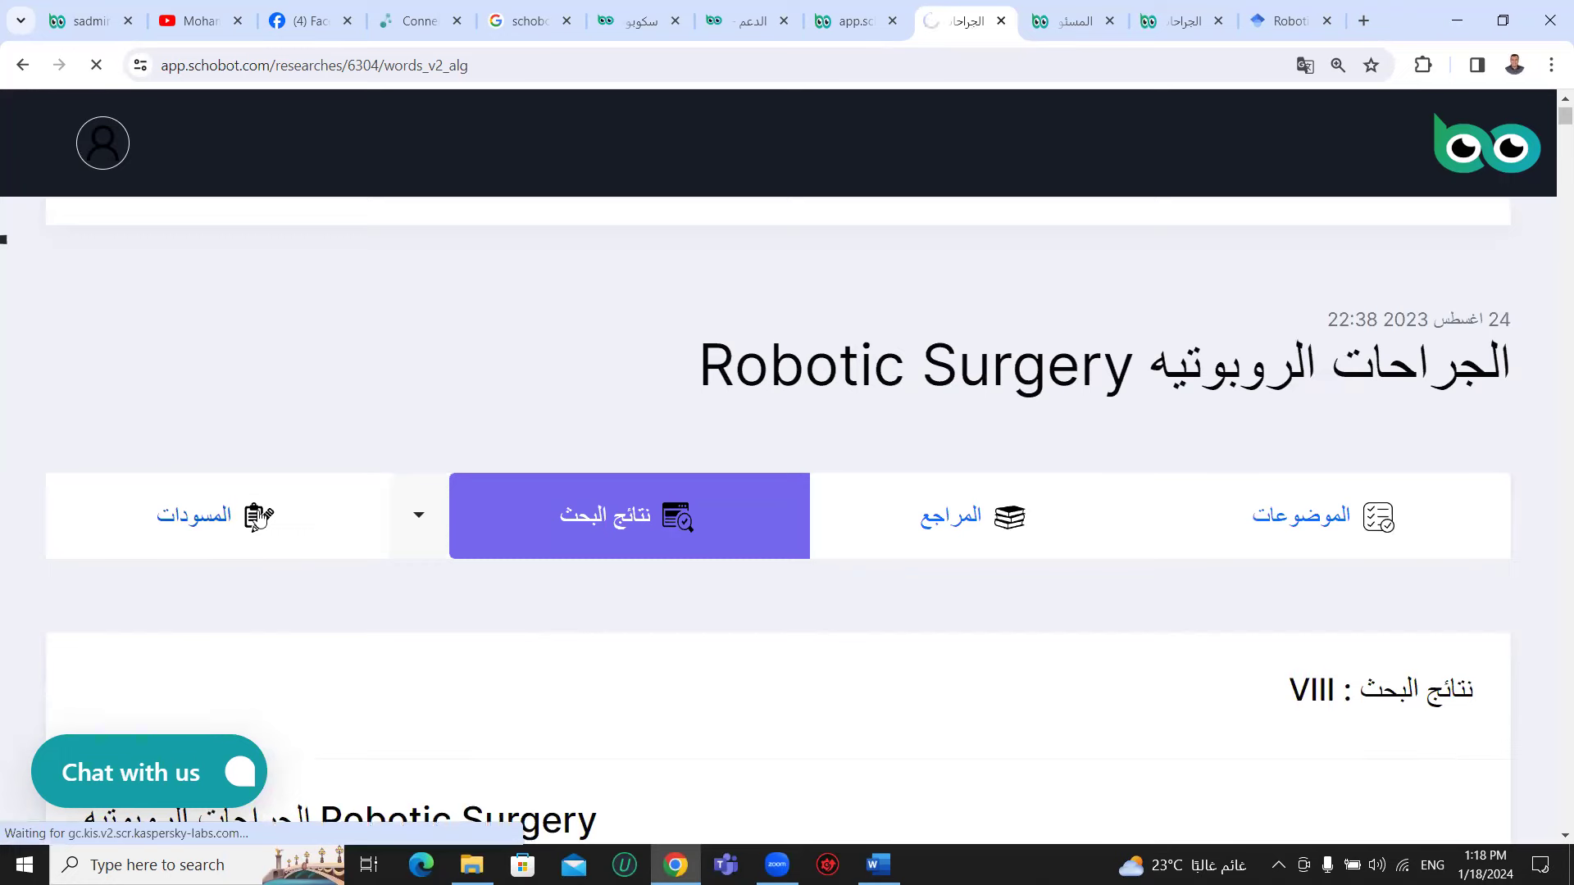
scroll(262, 512, down, 3)
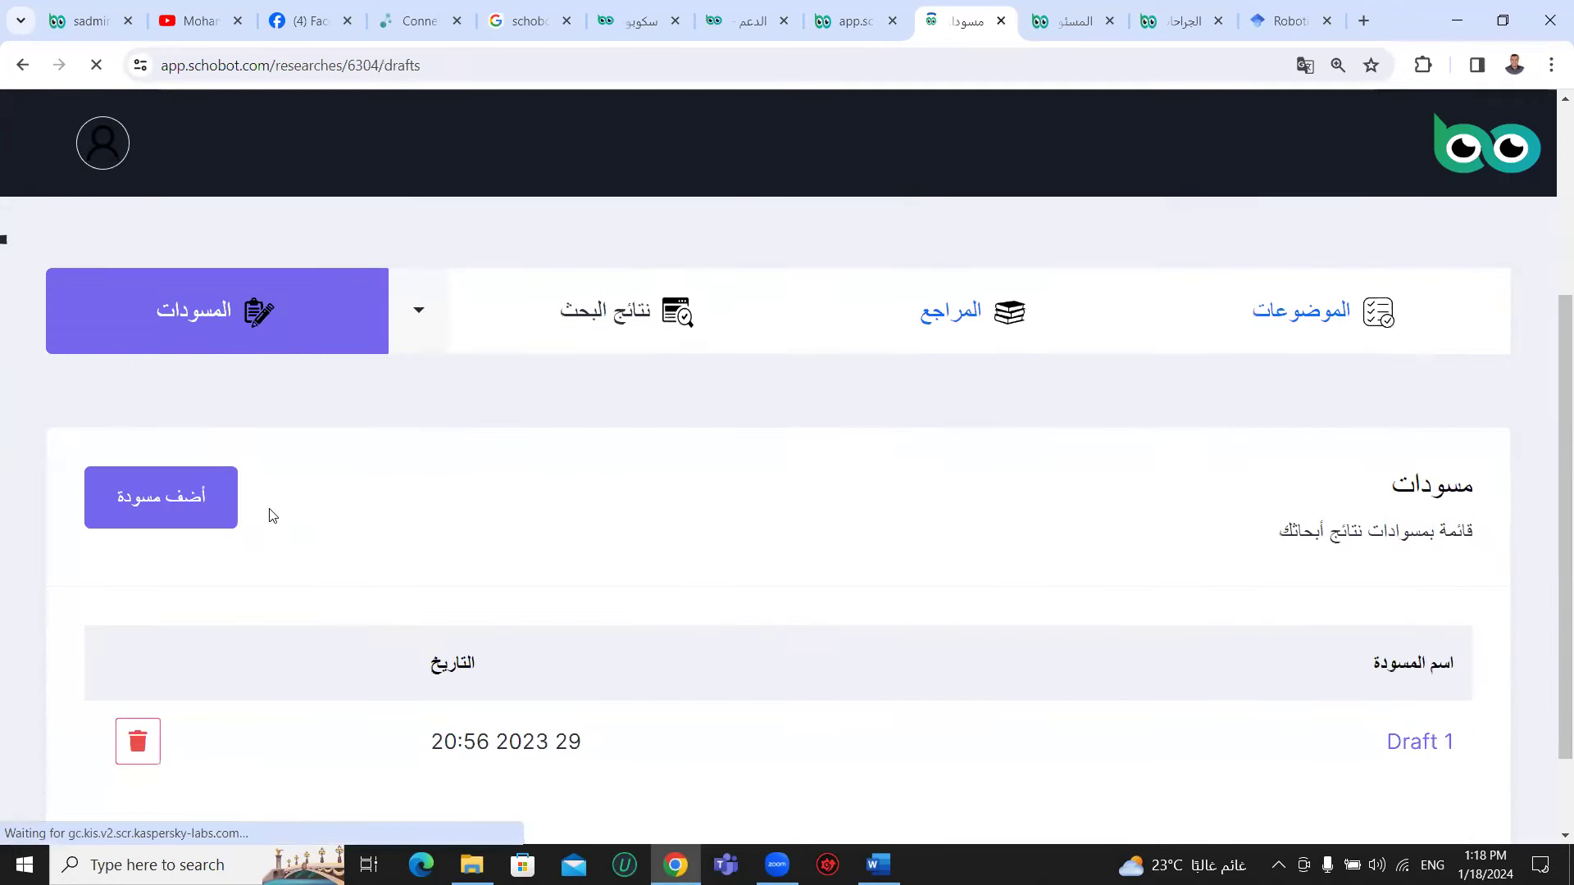
click(194, 496)
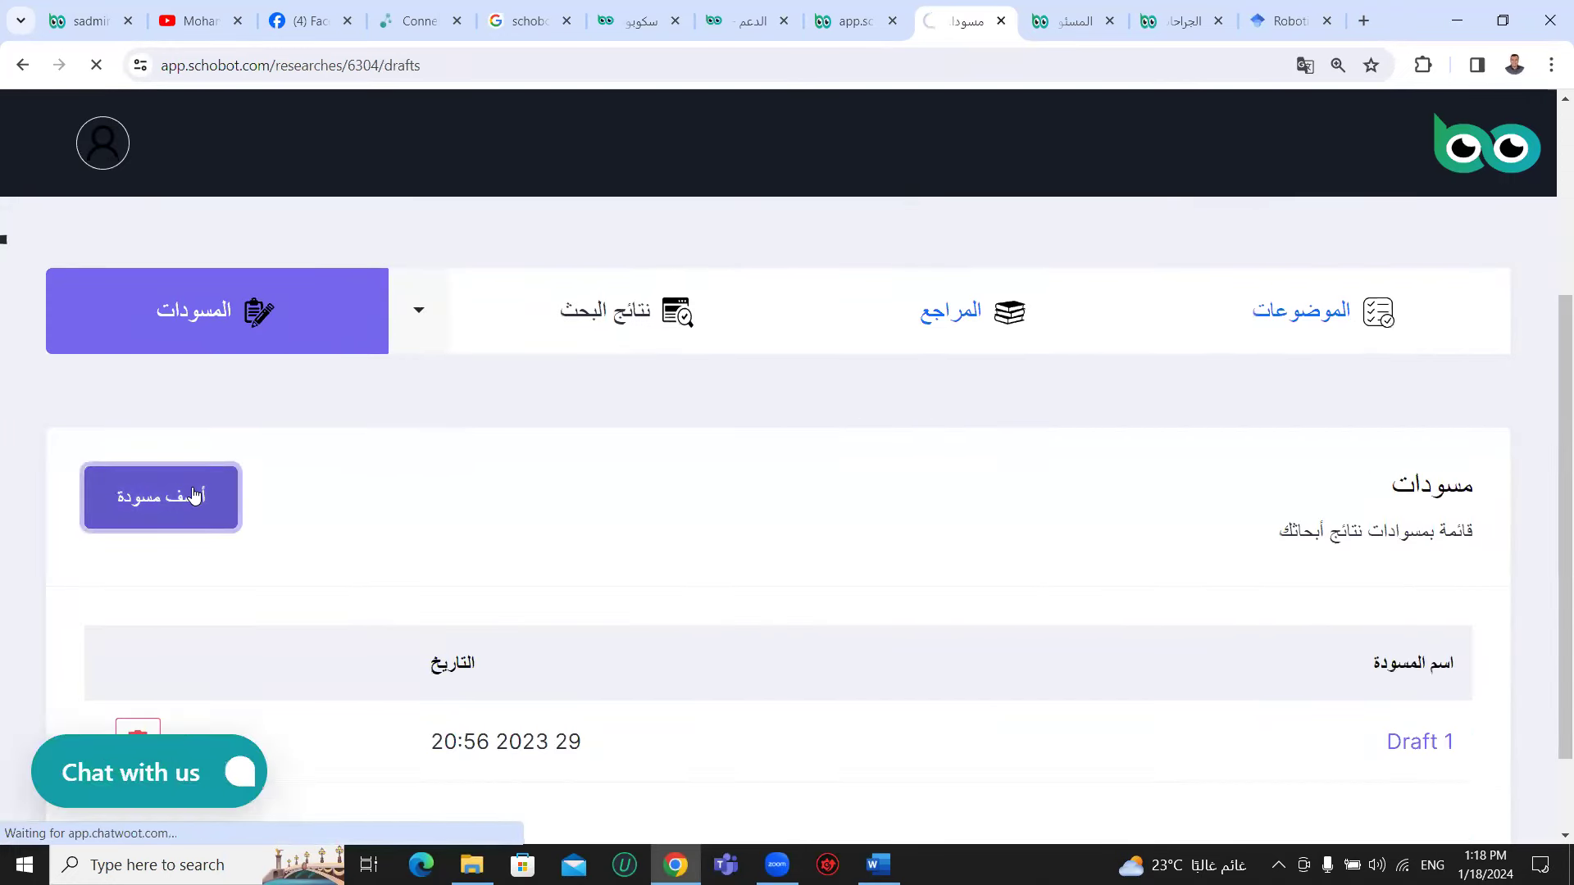
scroll(756, 568, down, 2)
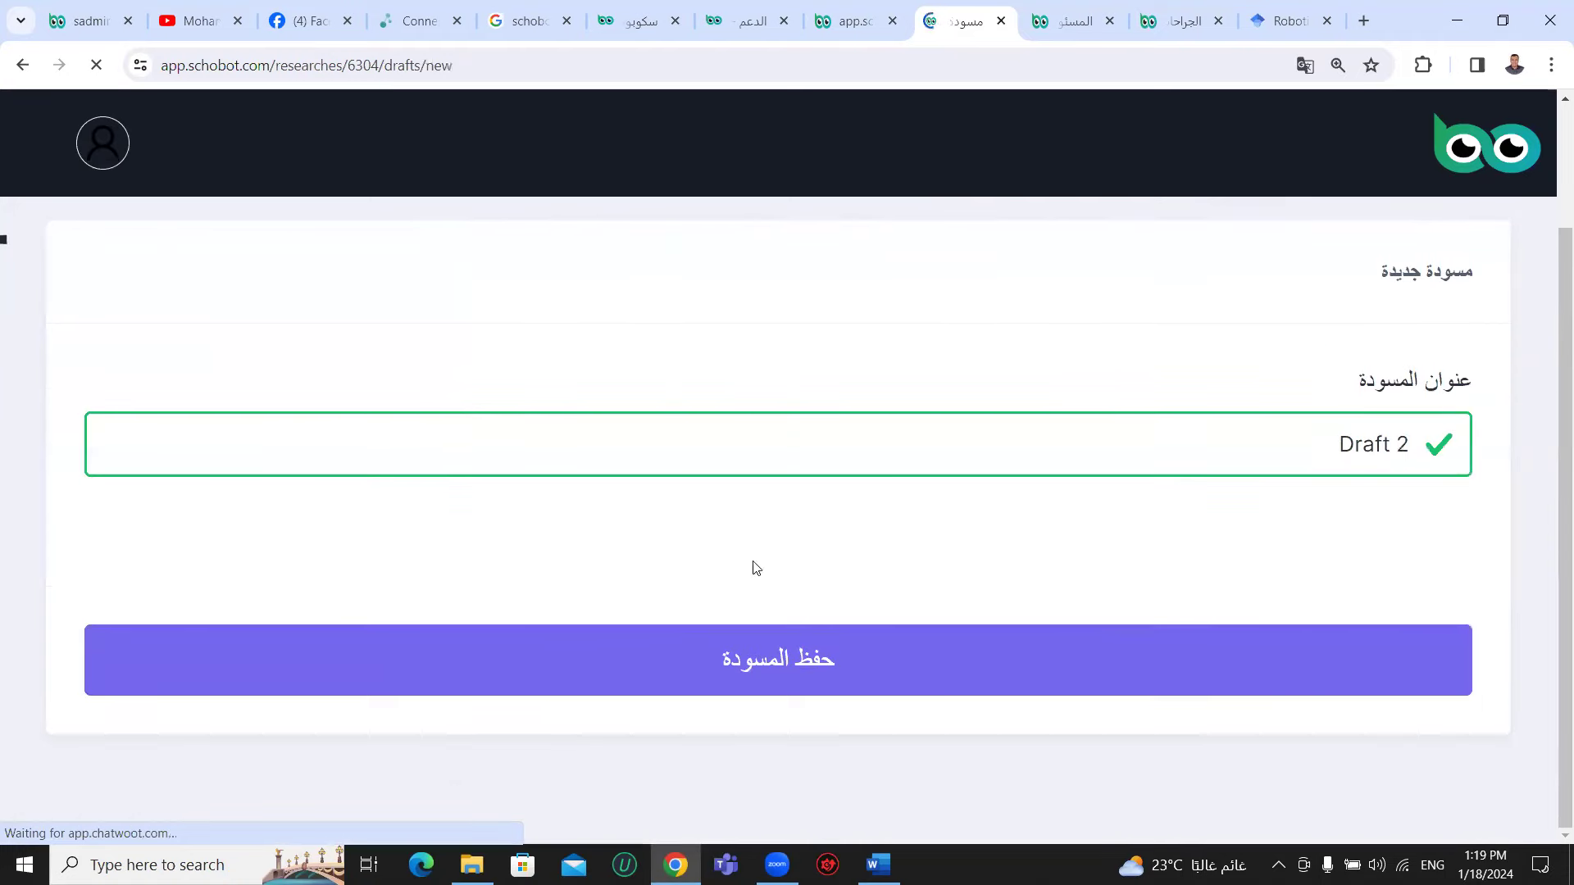
click(753, 664)
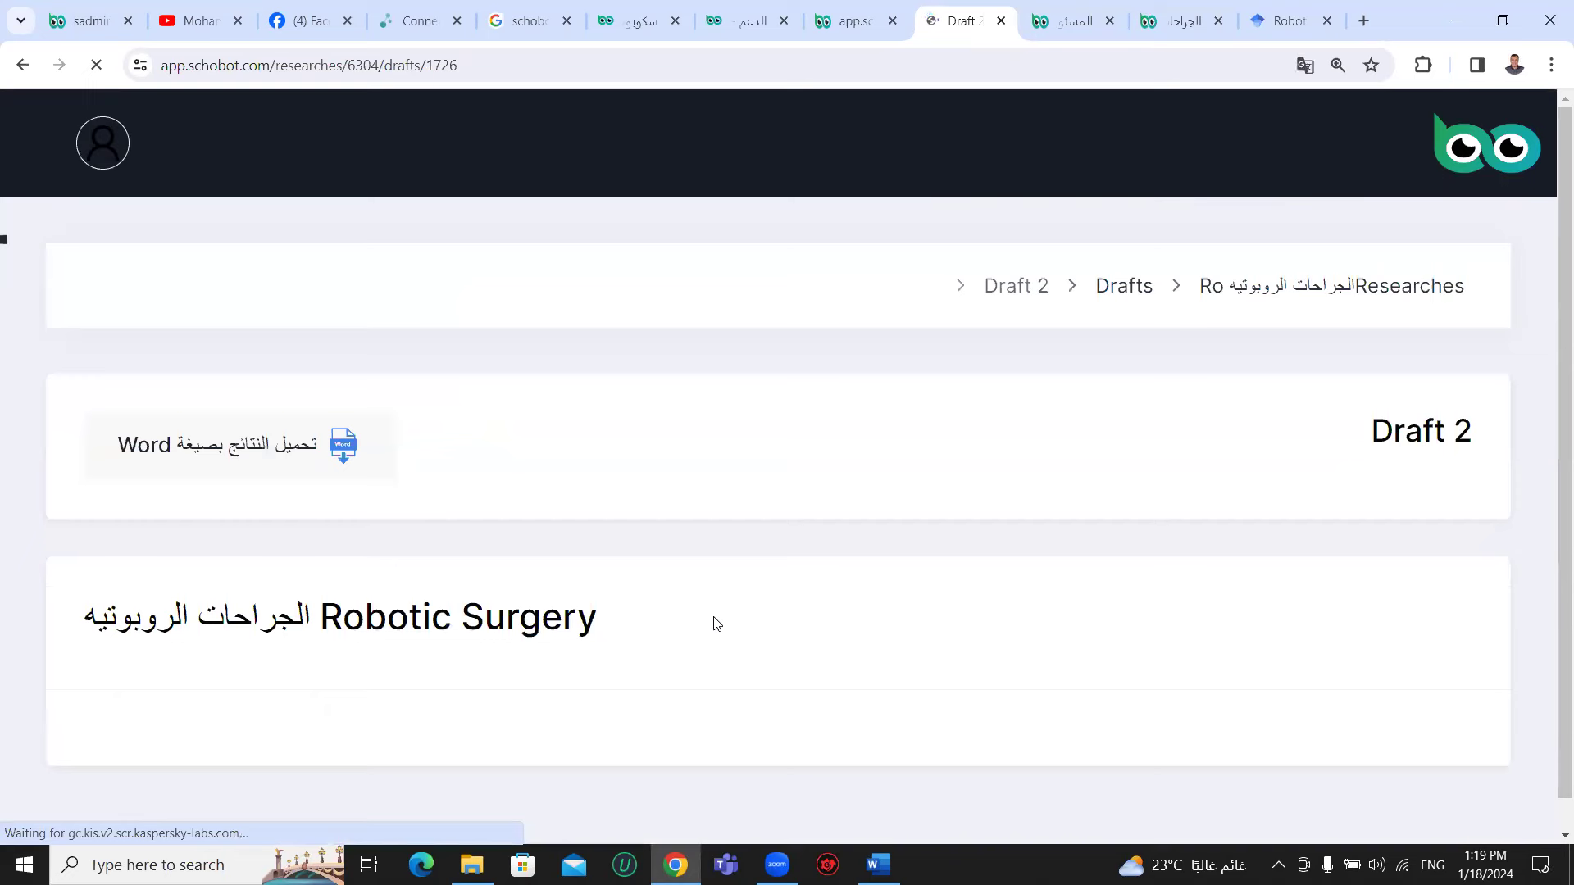
- Go back to the list of researches and open الجراحات الروبوتيه Robotic Surgery
scroll(713, 596, down, 1)
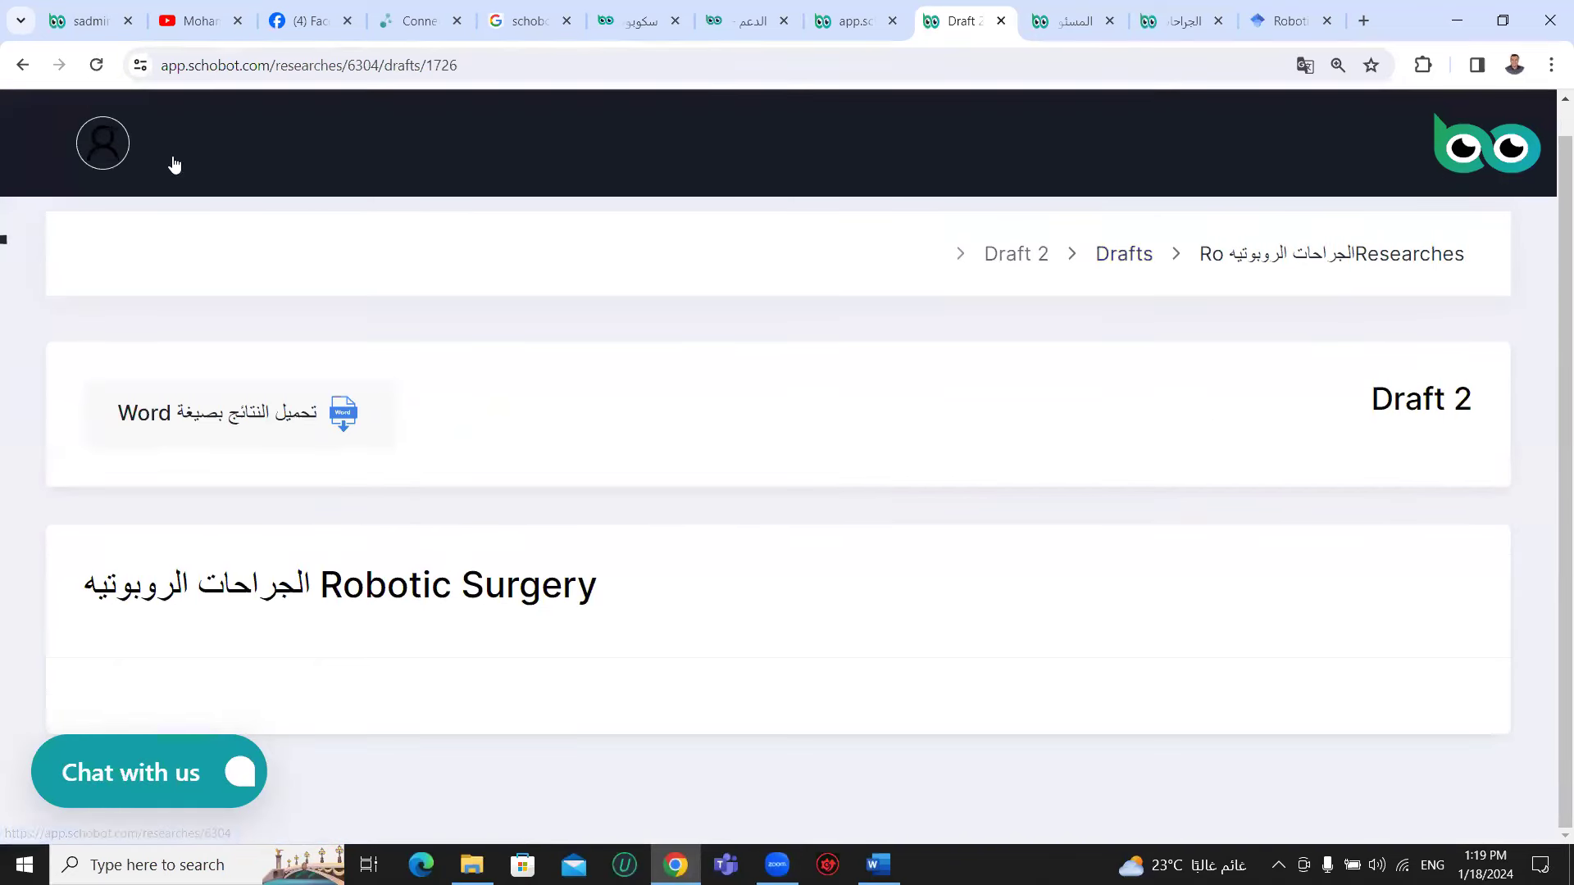
click(1372, 256)
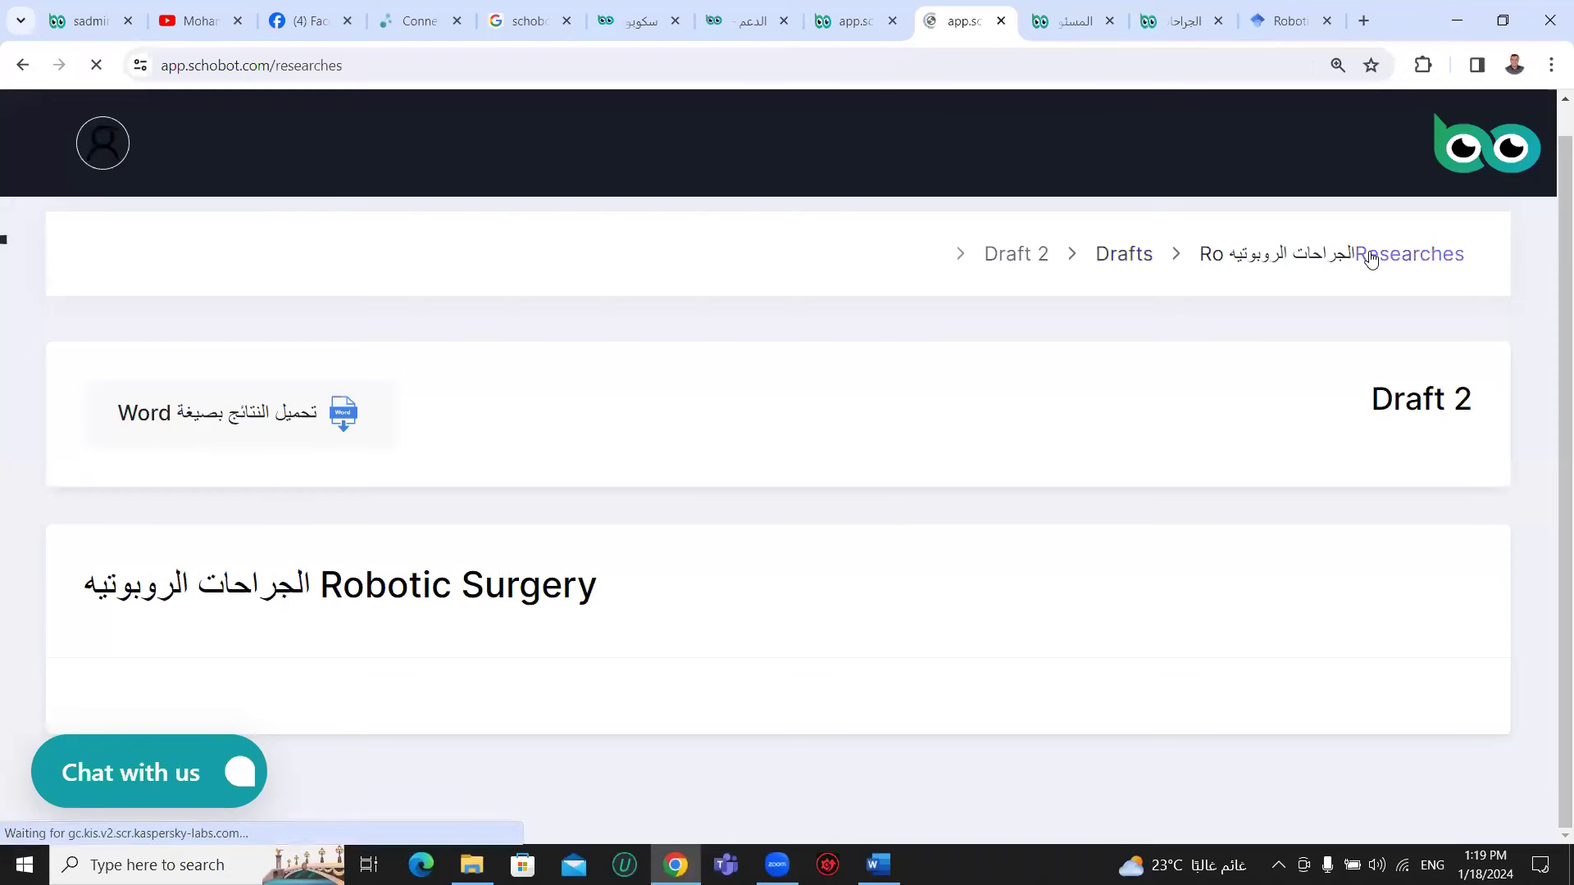
scroll(1002, 683, down, 15)
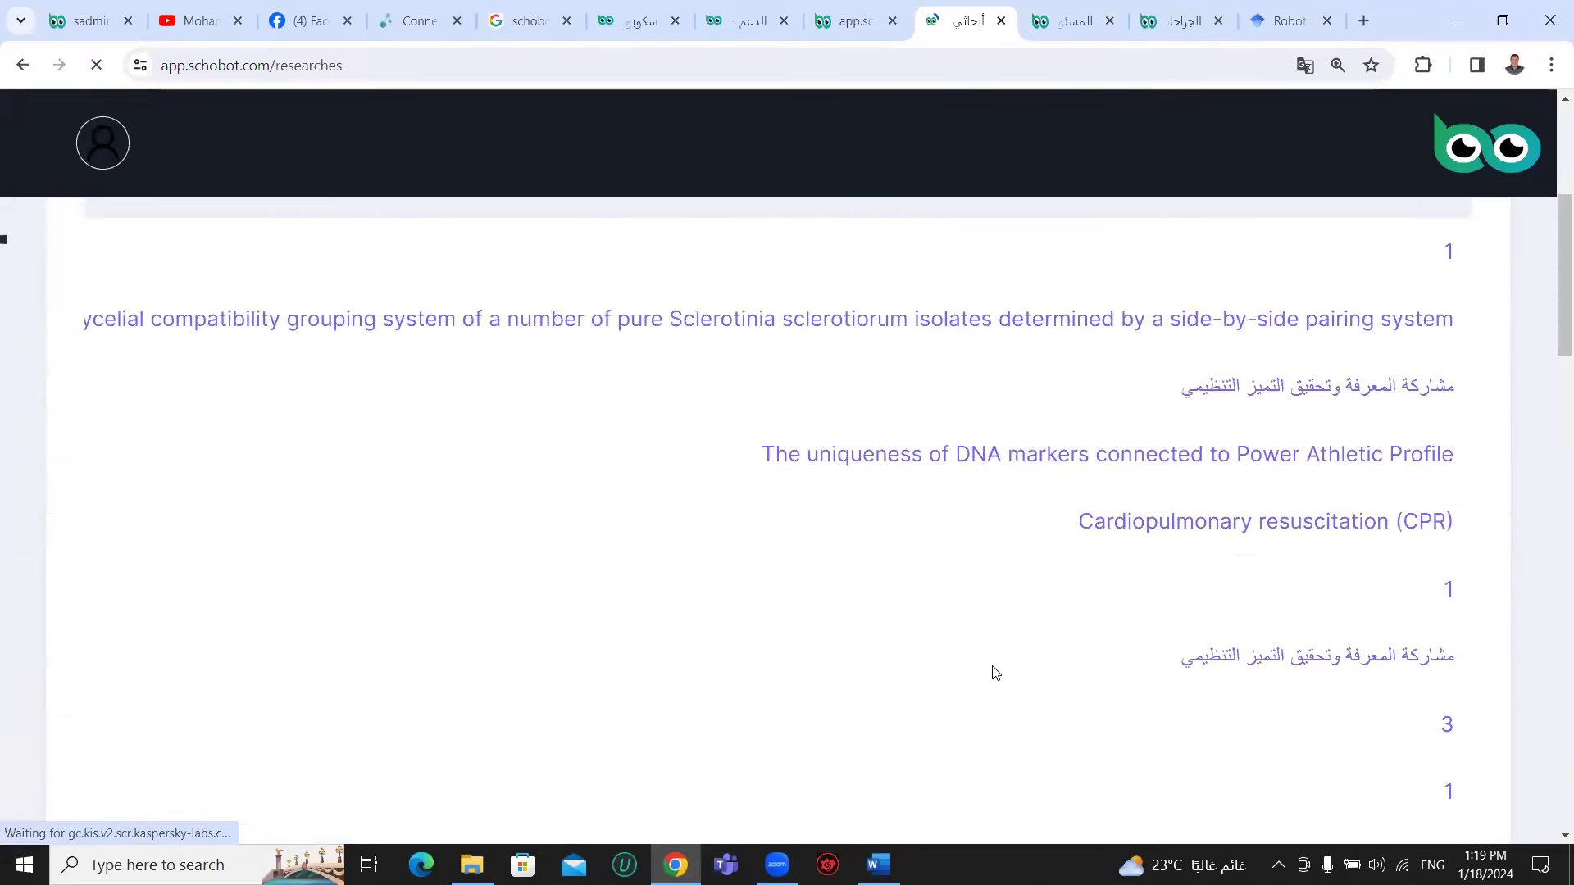
scroll(989, 662, down, 10)
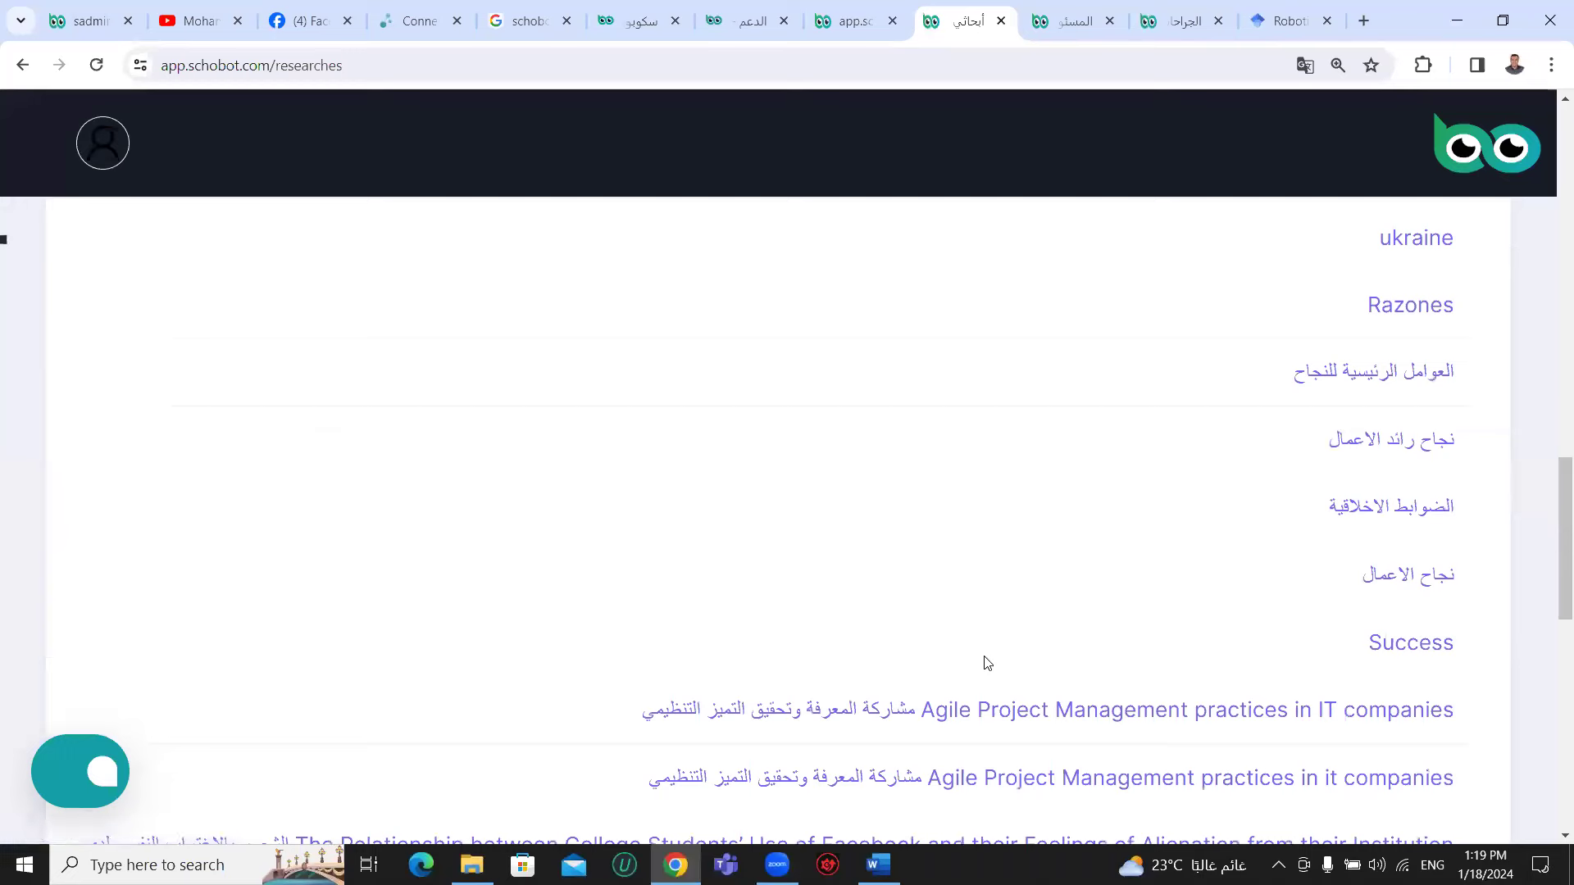
scroll(990, 645, down, 1)
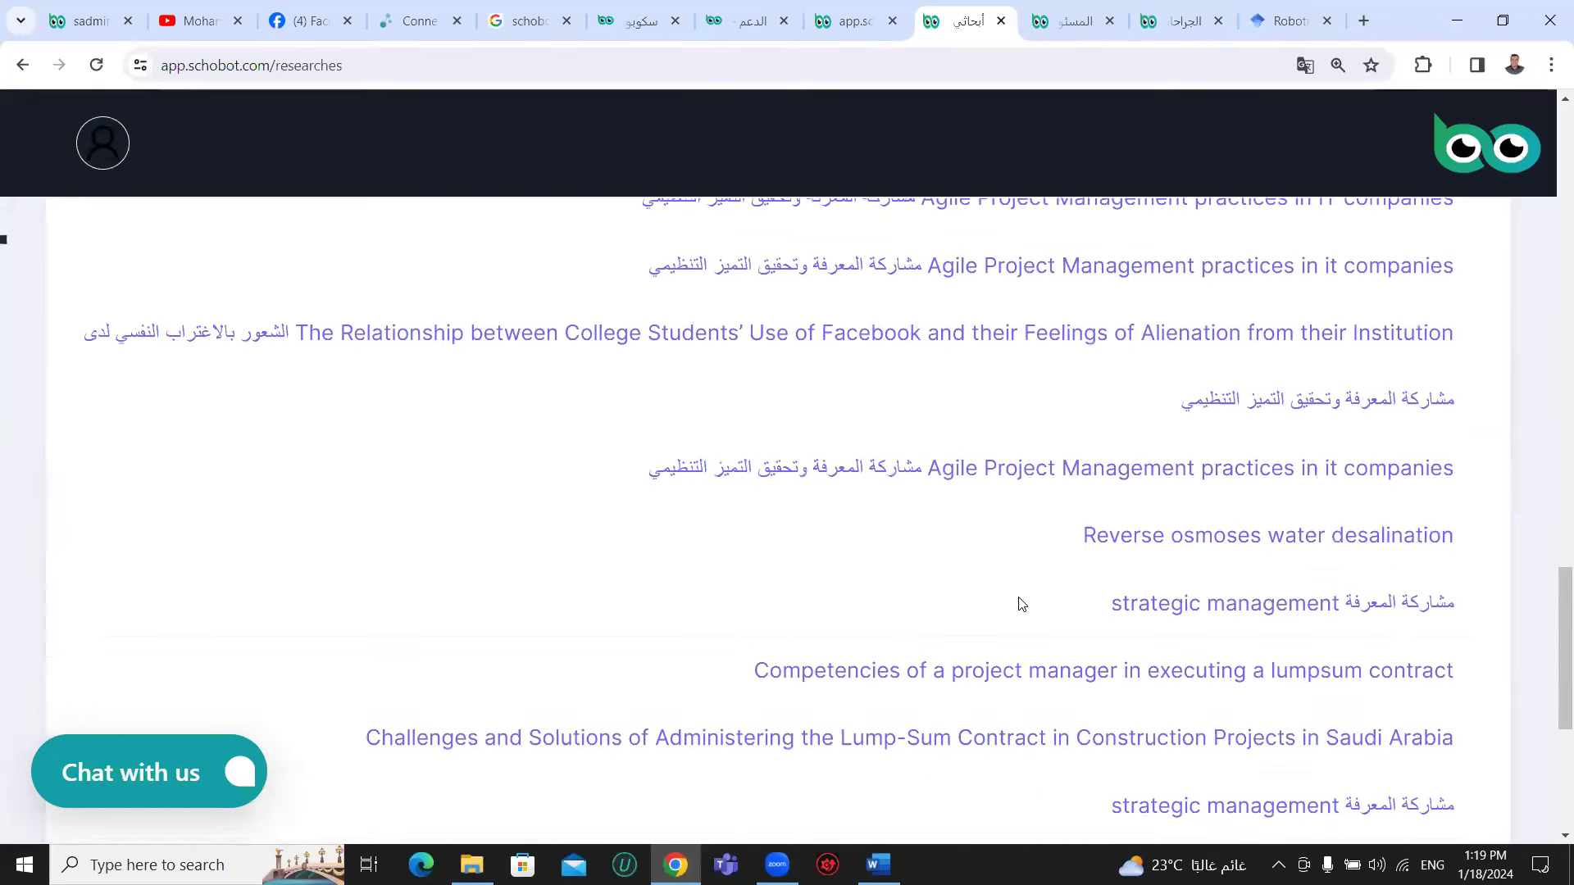
scroll(1022, 604, down, 5)
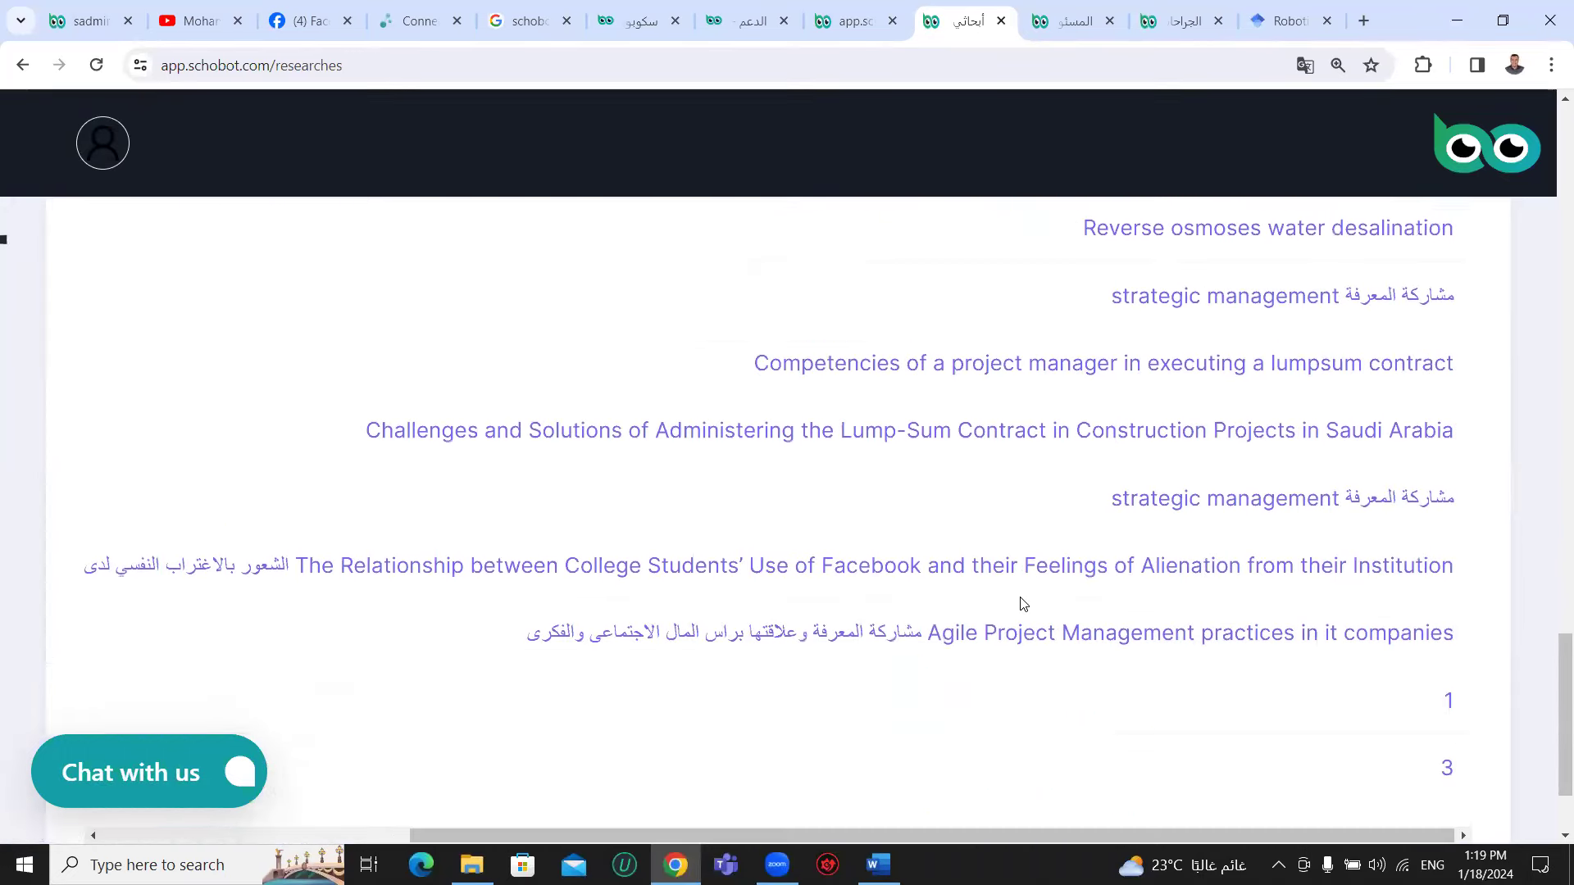
scroll(1022, 604, down, 1)
scroll(926, 513, up, 10)
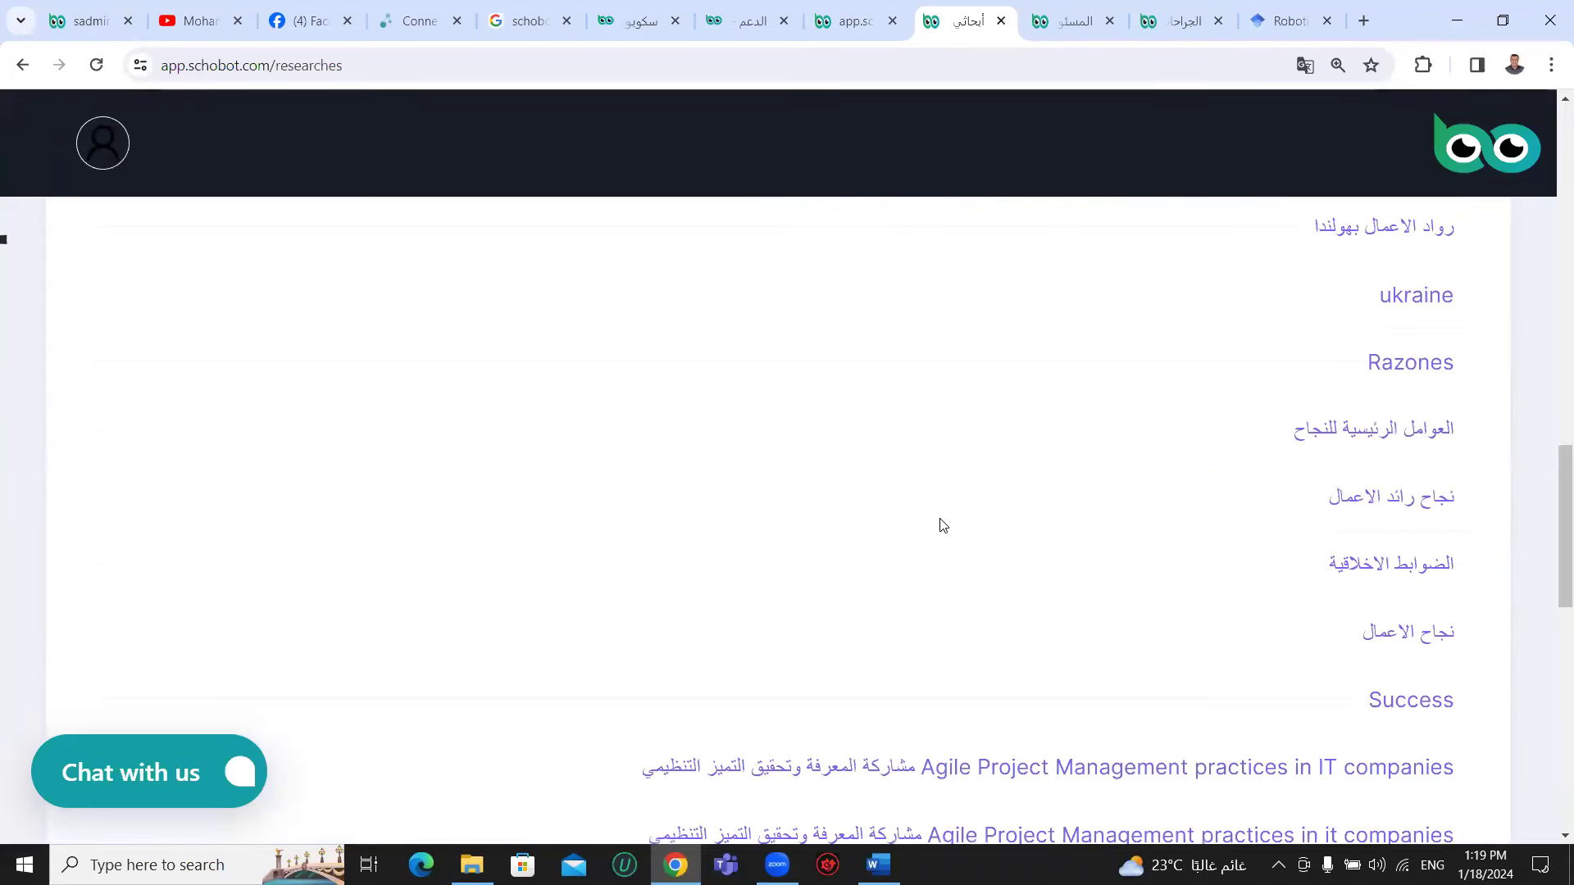
scroll(943, 525, up, 7)
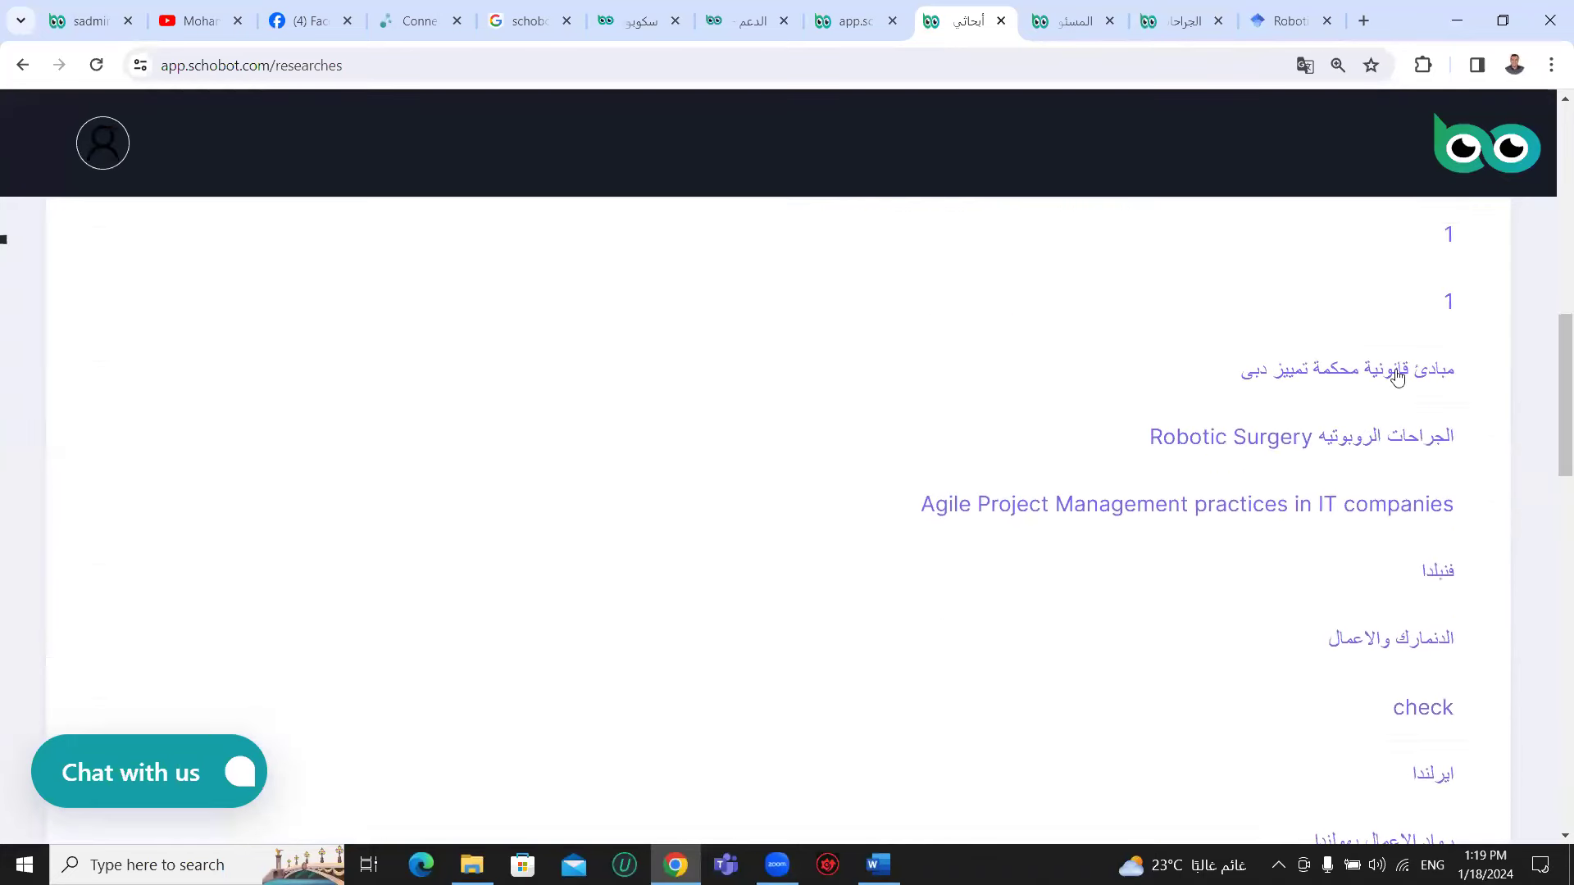
click(1393, 435)
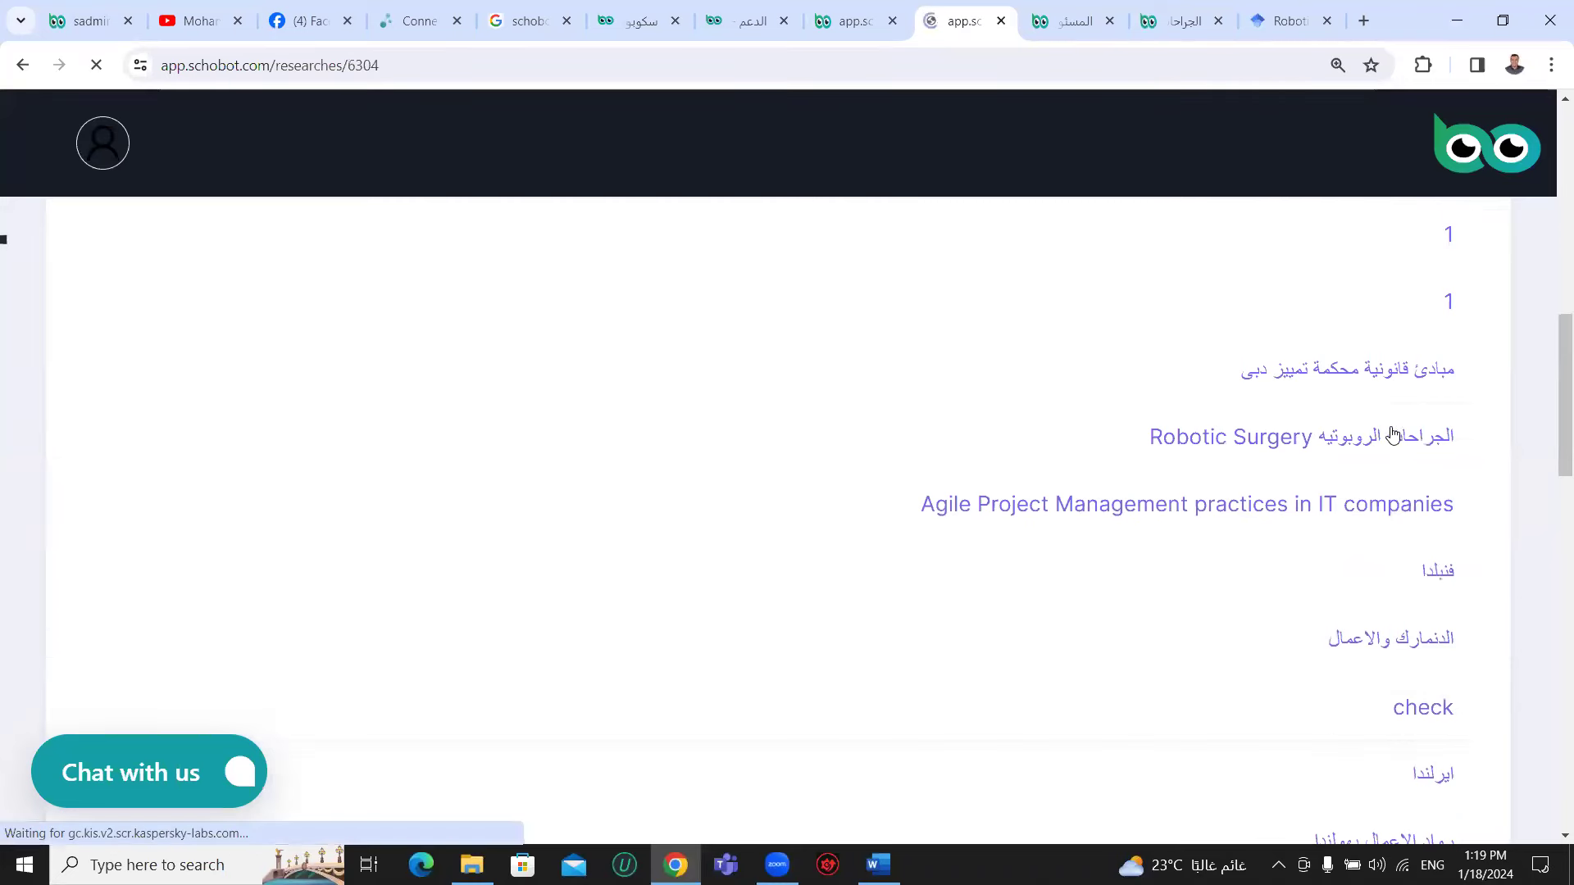
- Open the search results and append the page 7 and page 2 passages under الاضرار المترتبه على الجراحات الروبوتيه to Draft 2
scroll(1025, 602, down, 3)
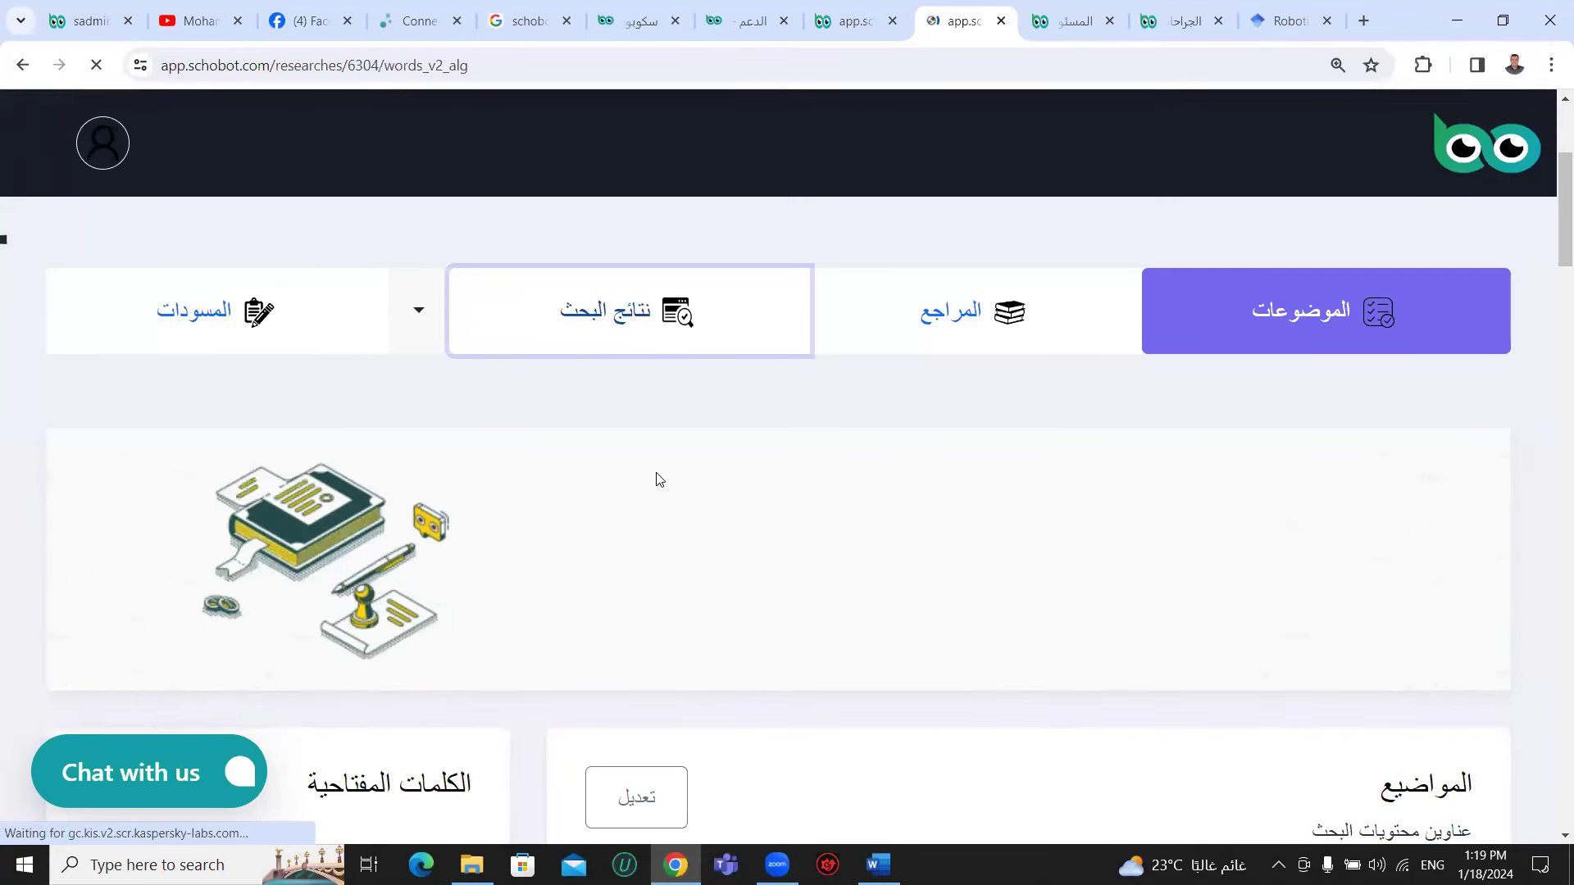
scroll(656, 479, down, 3)
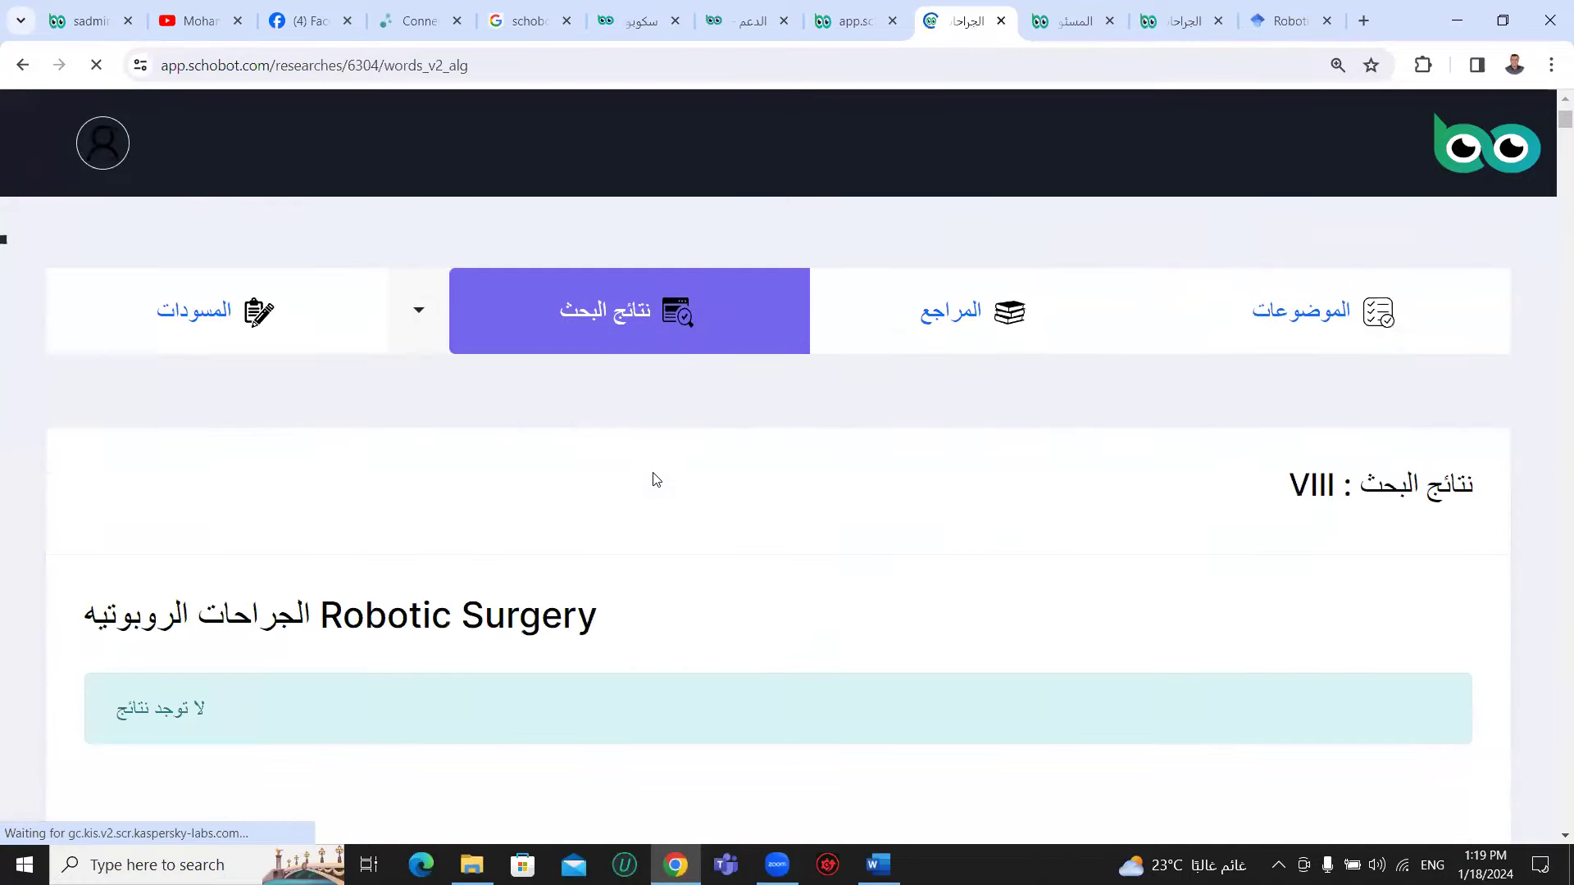
scroll(656, 479, down, 13)
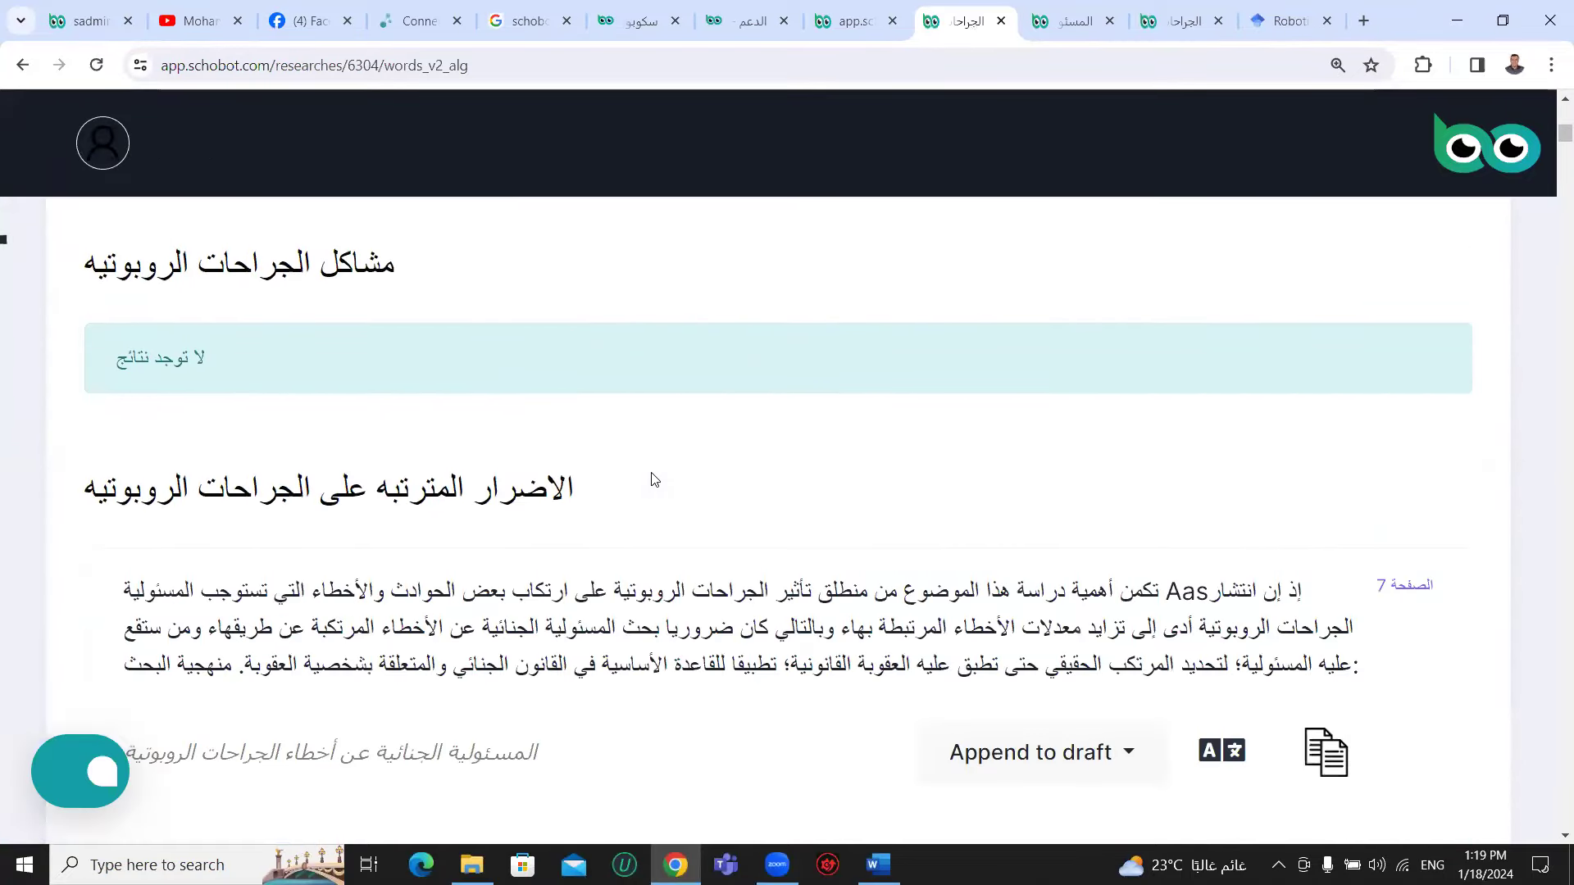
click(1121, 450)
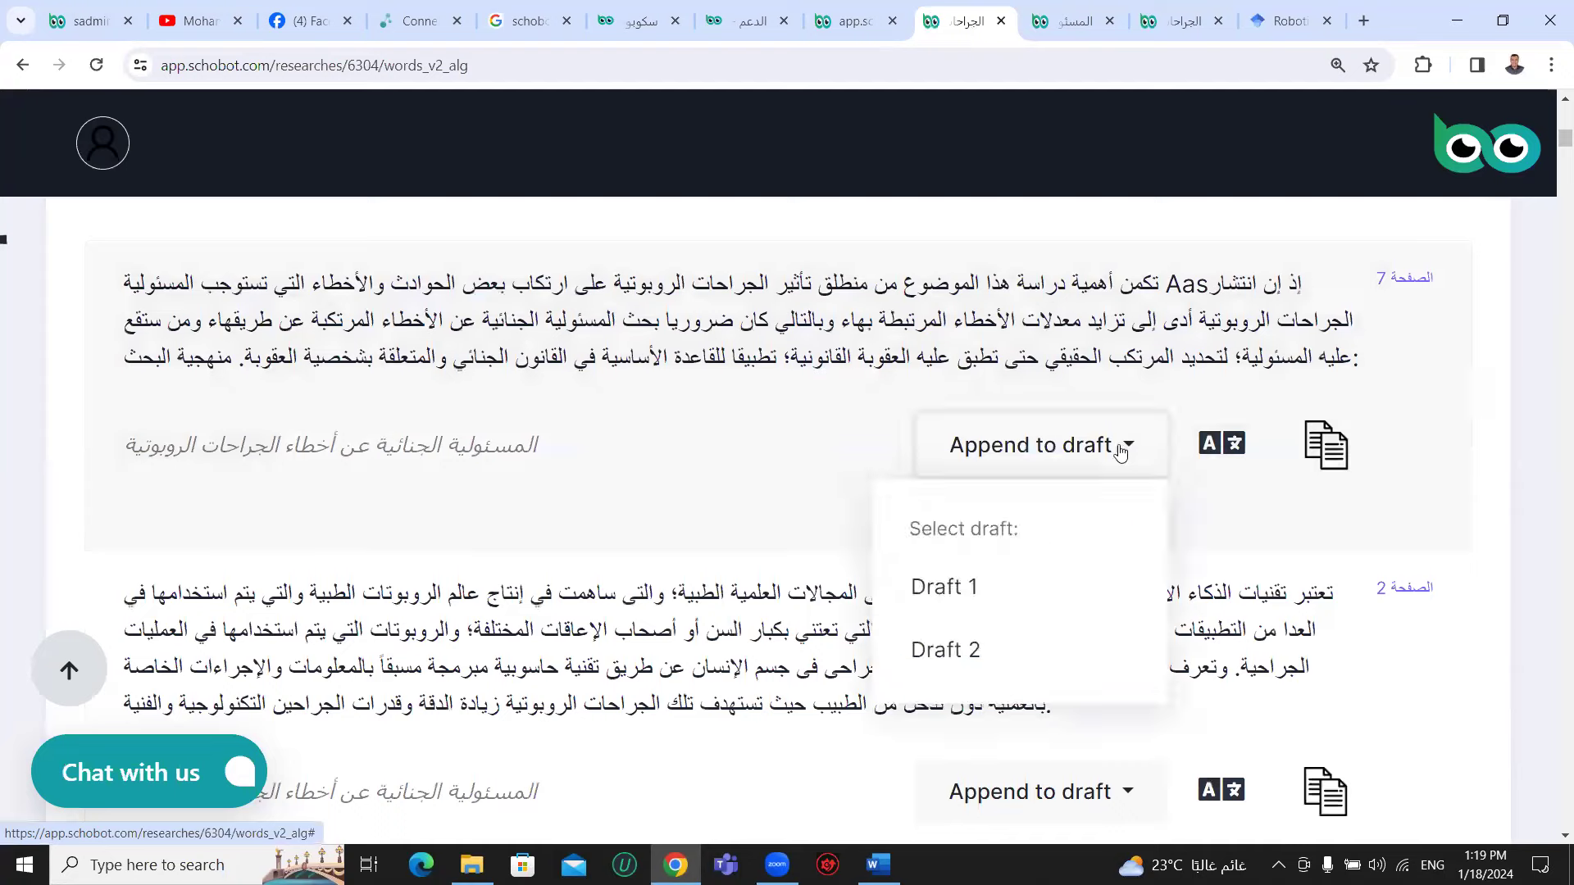
click(981, 652)
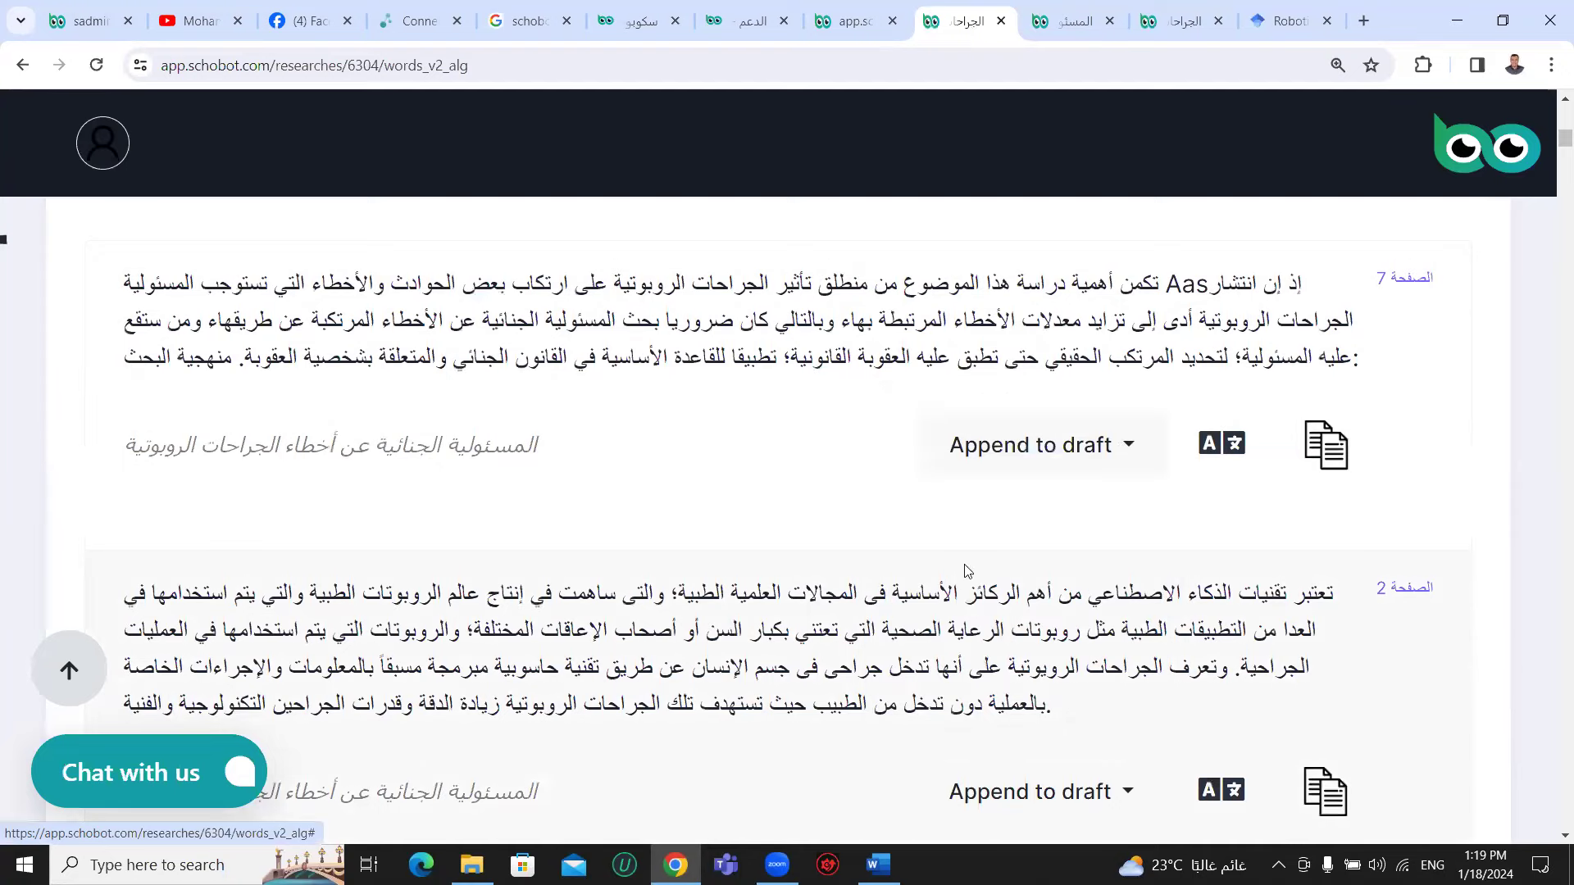
scroll(967, 571, down, 4)
click(1130, 485)
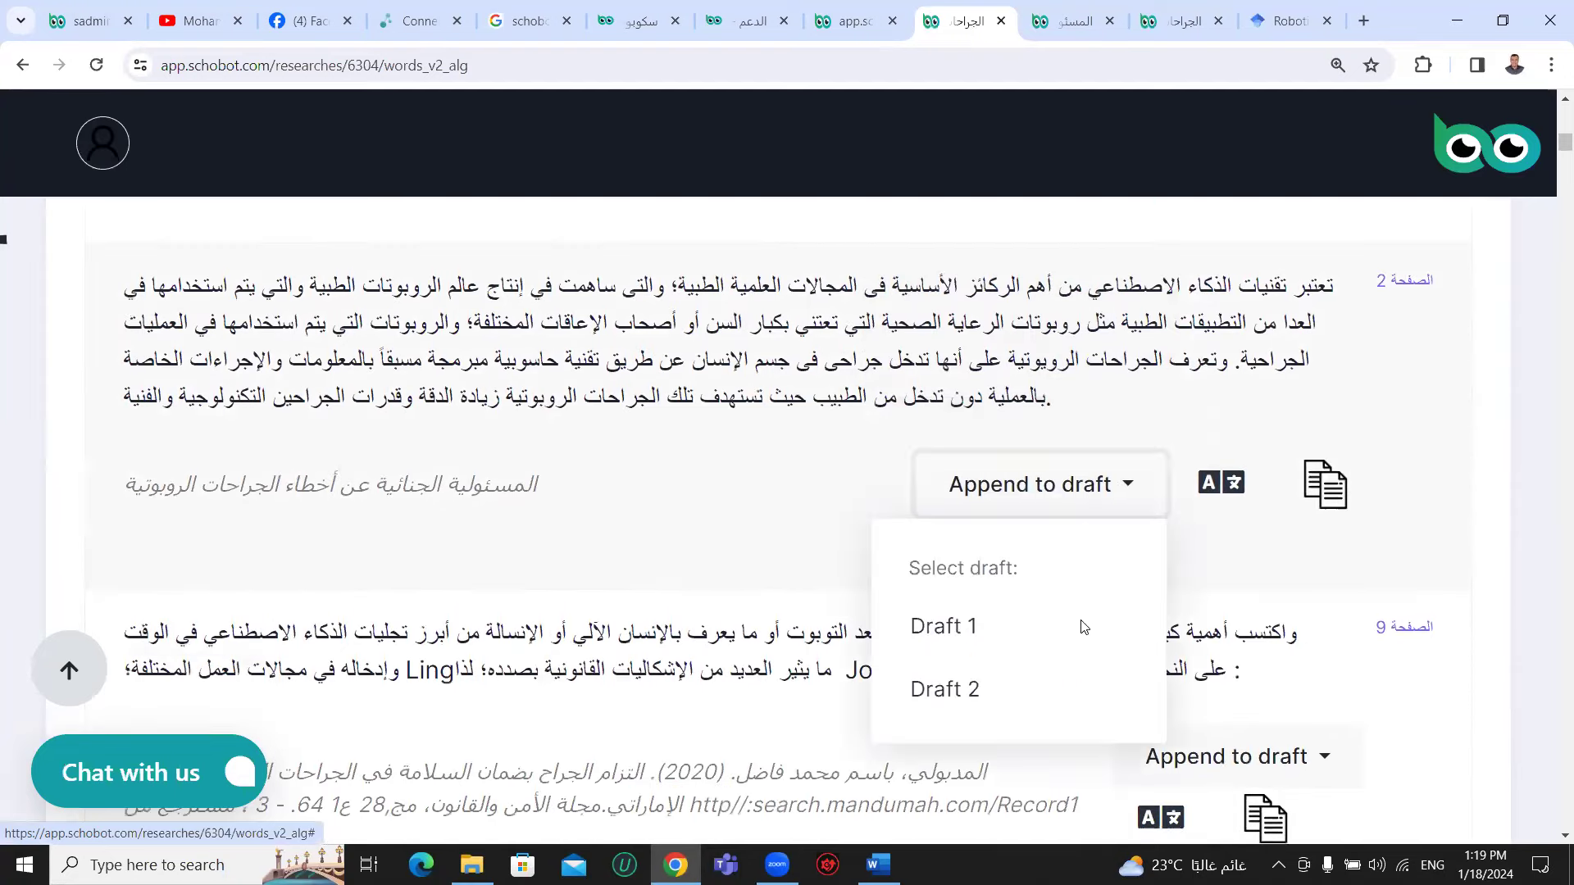
click(1023, 691)
- Append the page 25 passage and the passage on robots used in many kinds of surgery to Draft 2
scroll(1360, 717, down, 12)
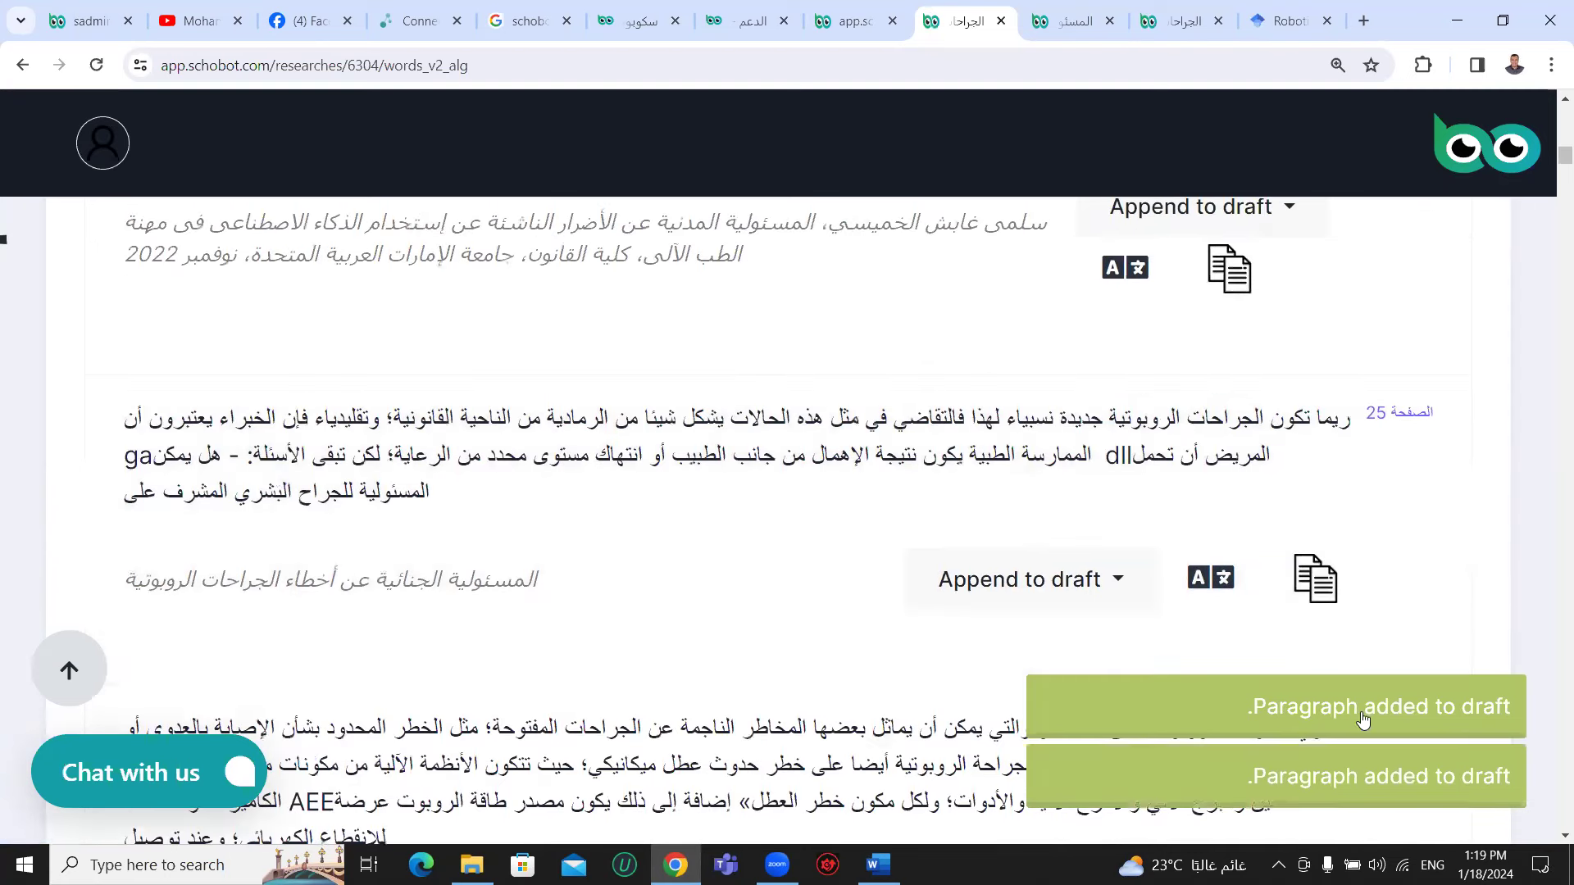
click(1100, 580)
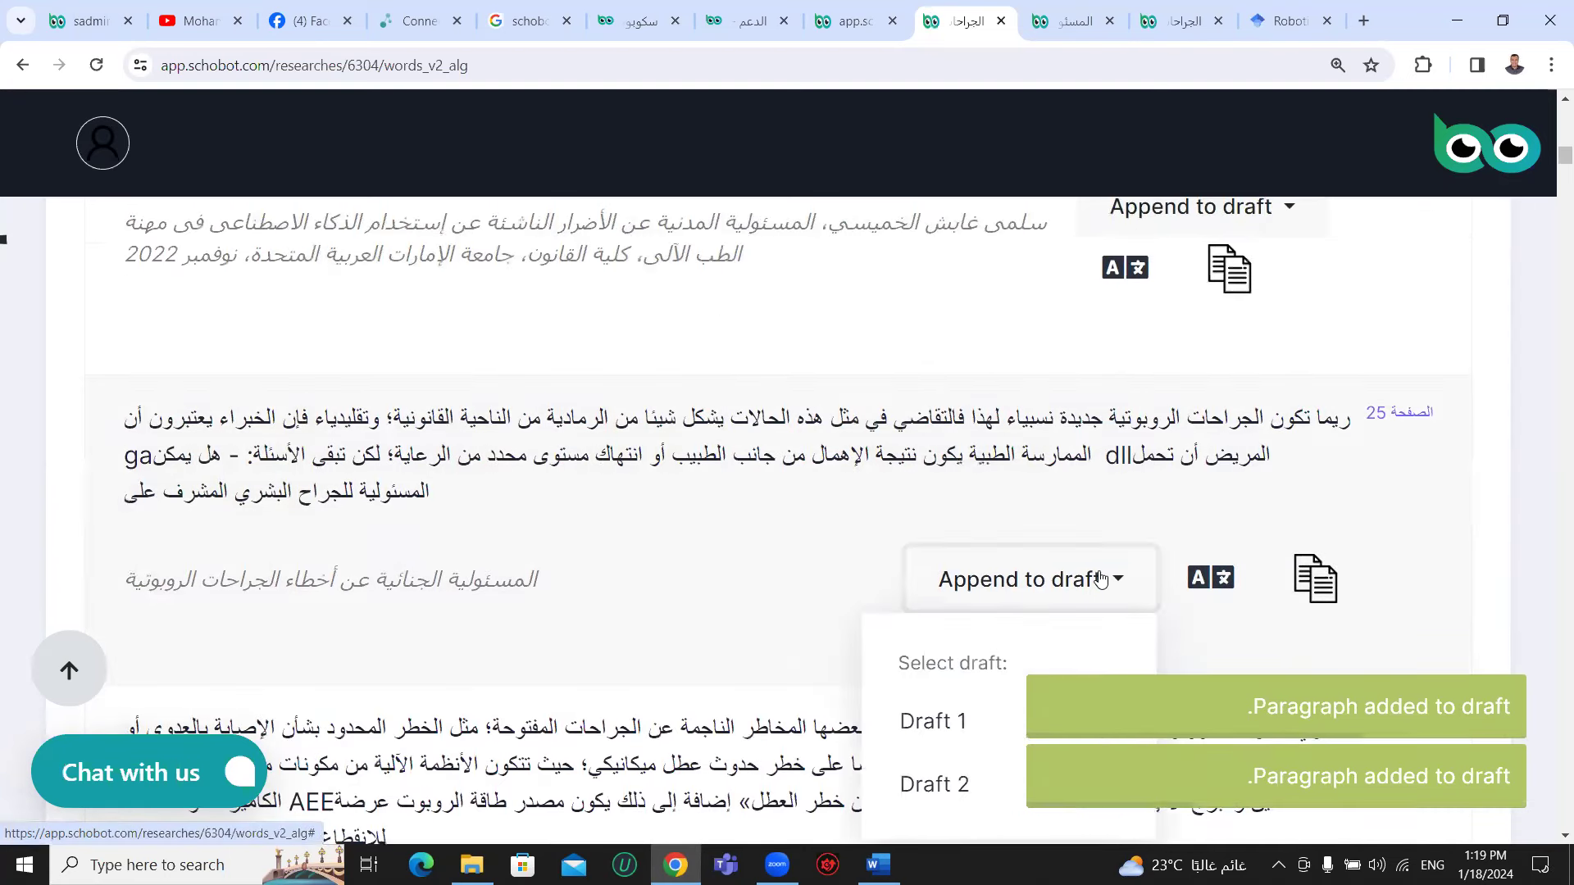
scroll(907, 713, down, 3)
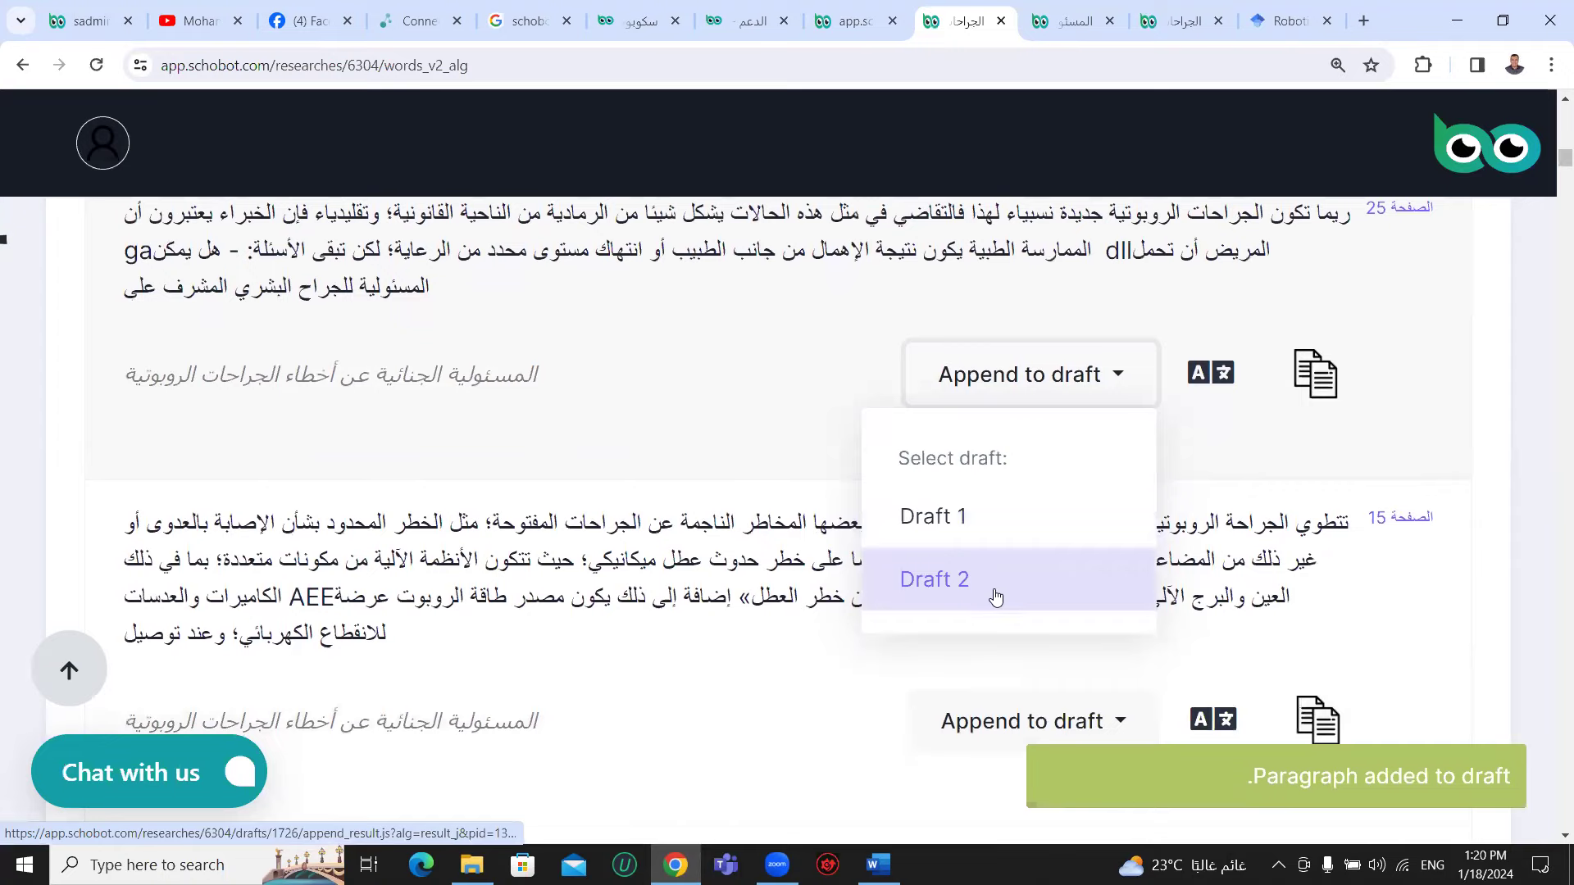
click(988, 584)
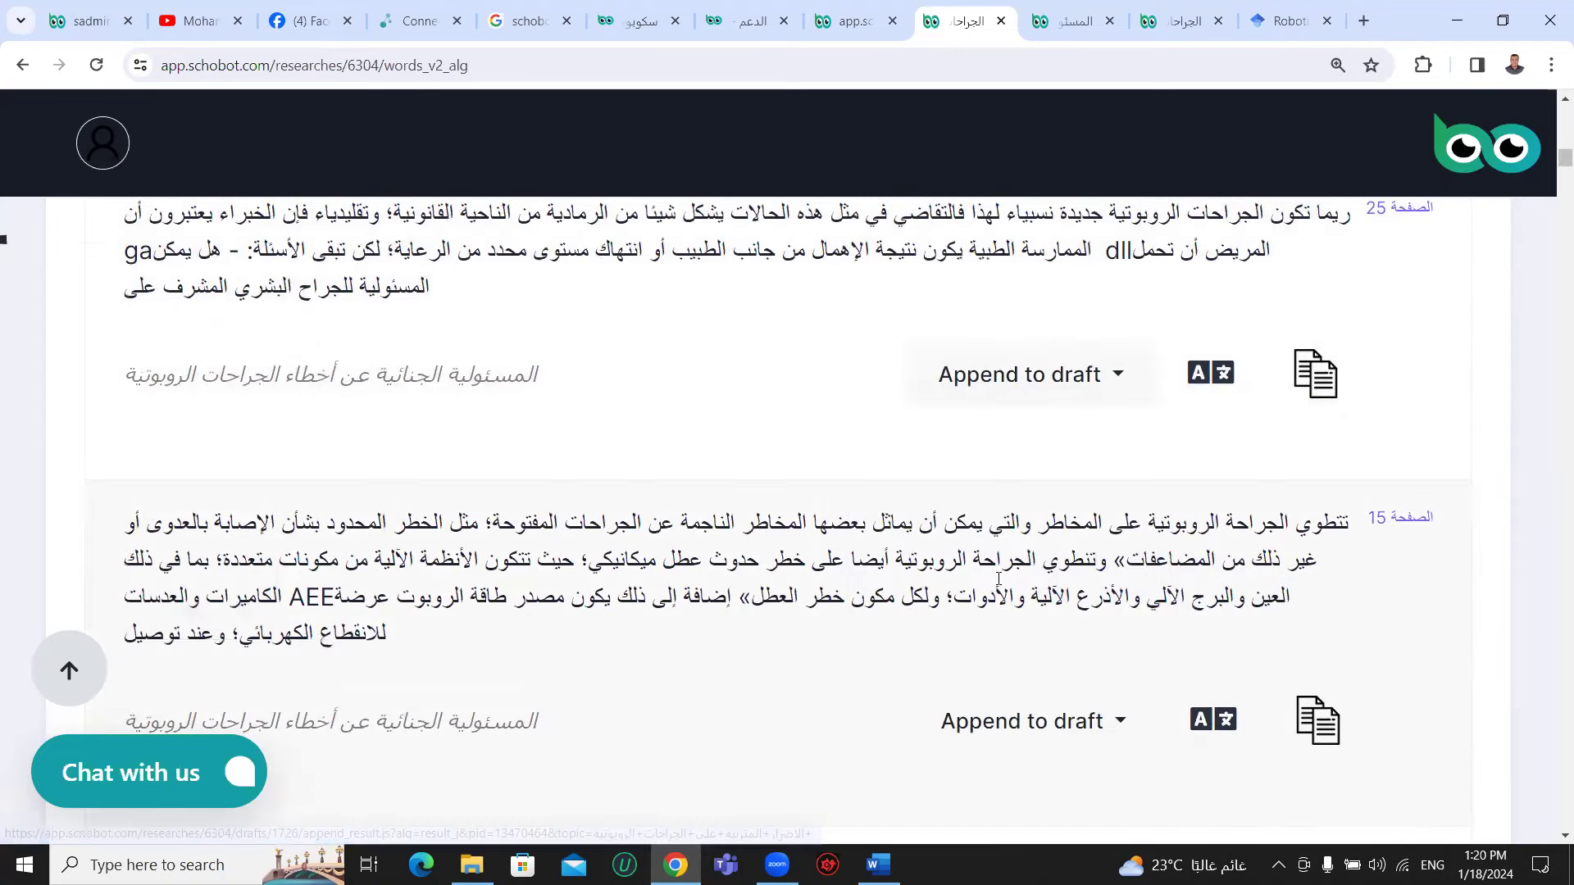
scroll(1066, 492, down, 7)
click(1108, 387)
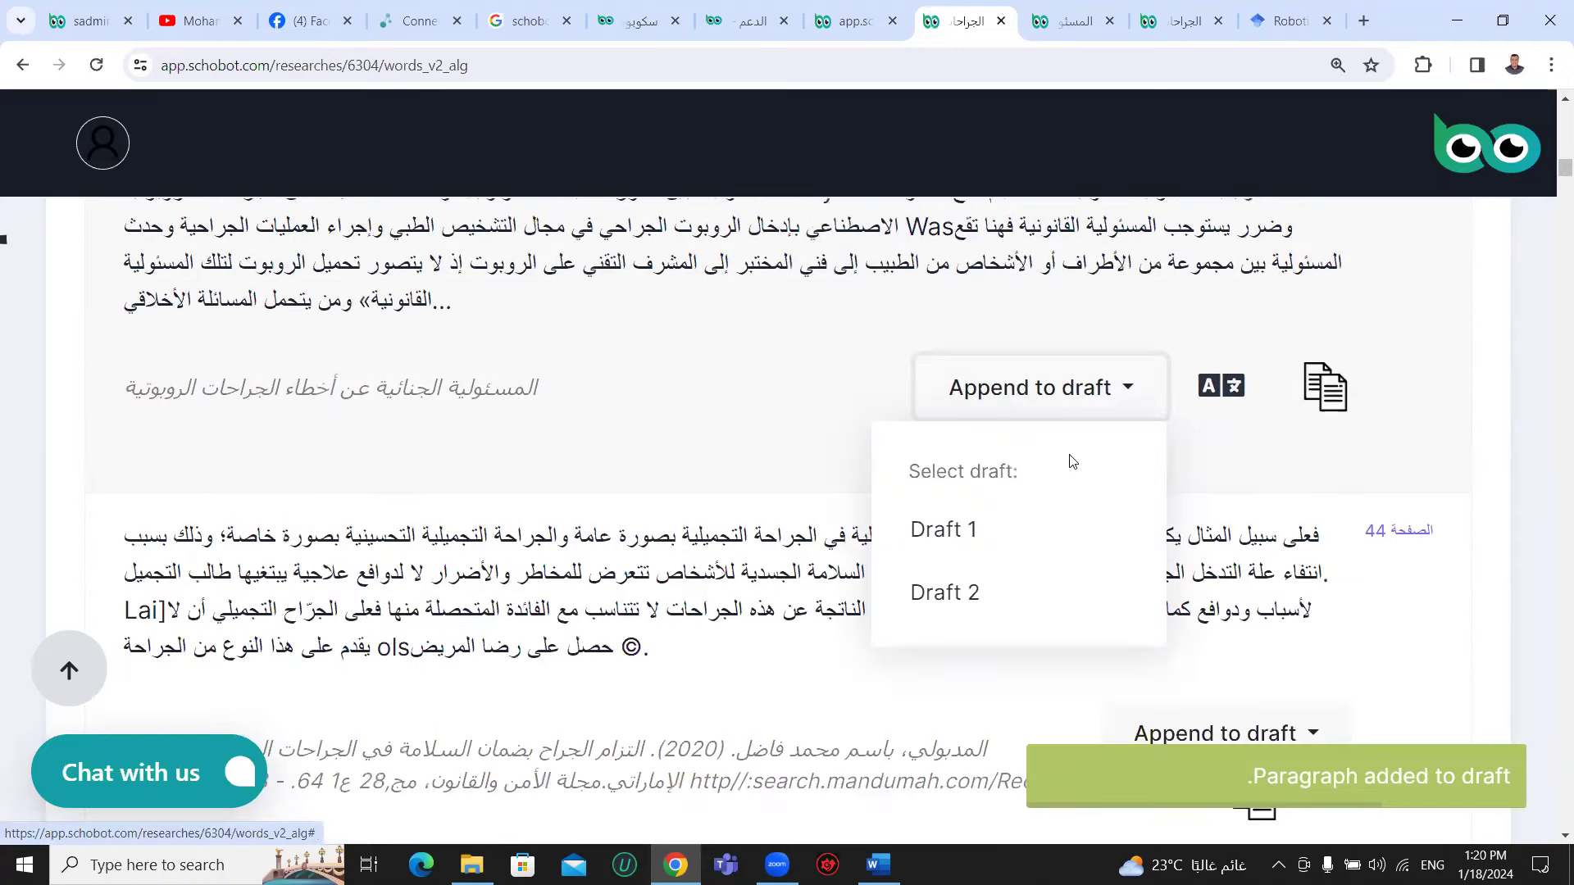
click(1022, 604)
- Append the English Remote Robotic Surgery passage and both Robotic surgery and malpractice passages, each with its Arabic translation, to Draft 2
scroll(1065, 492, down, 6)
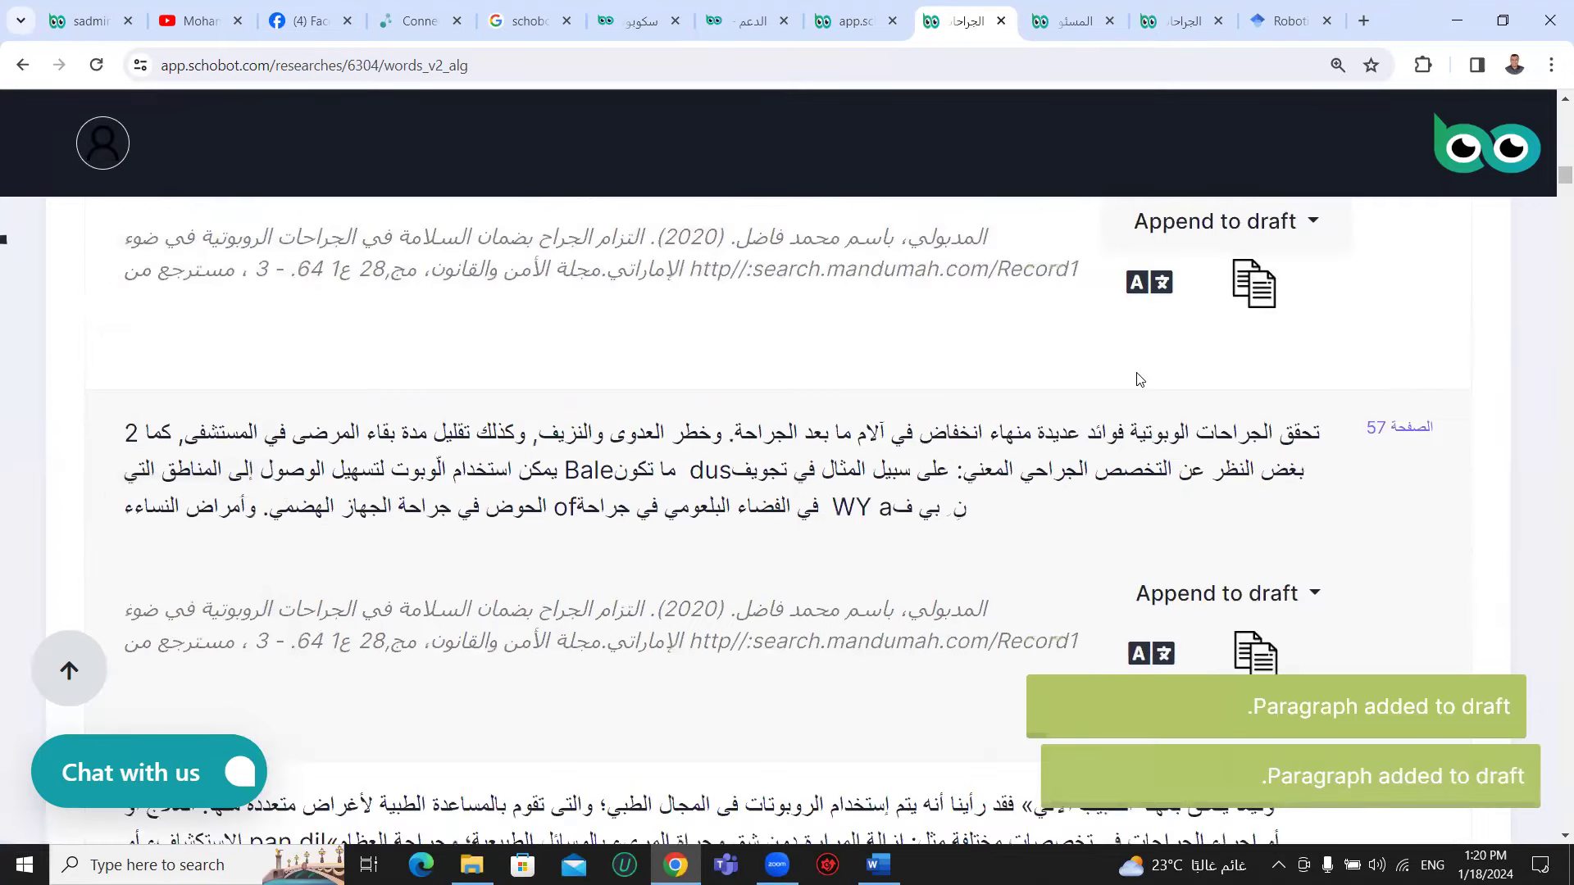
scroll(1550, 234, down, 12)
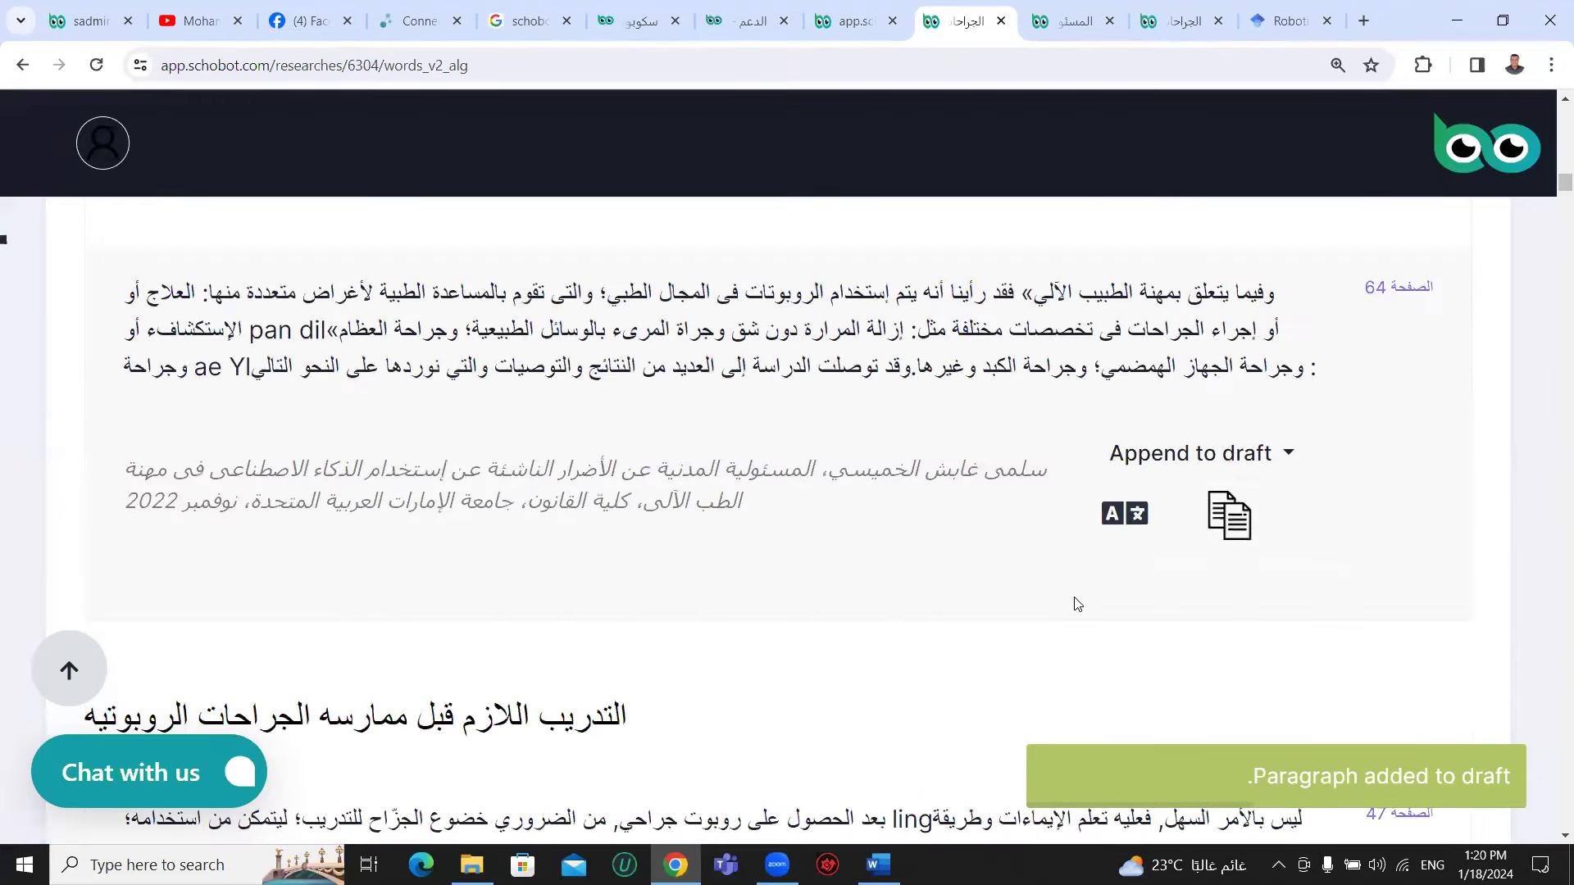
drag(1551, 196, 1550, 559)
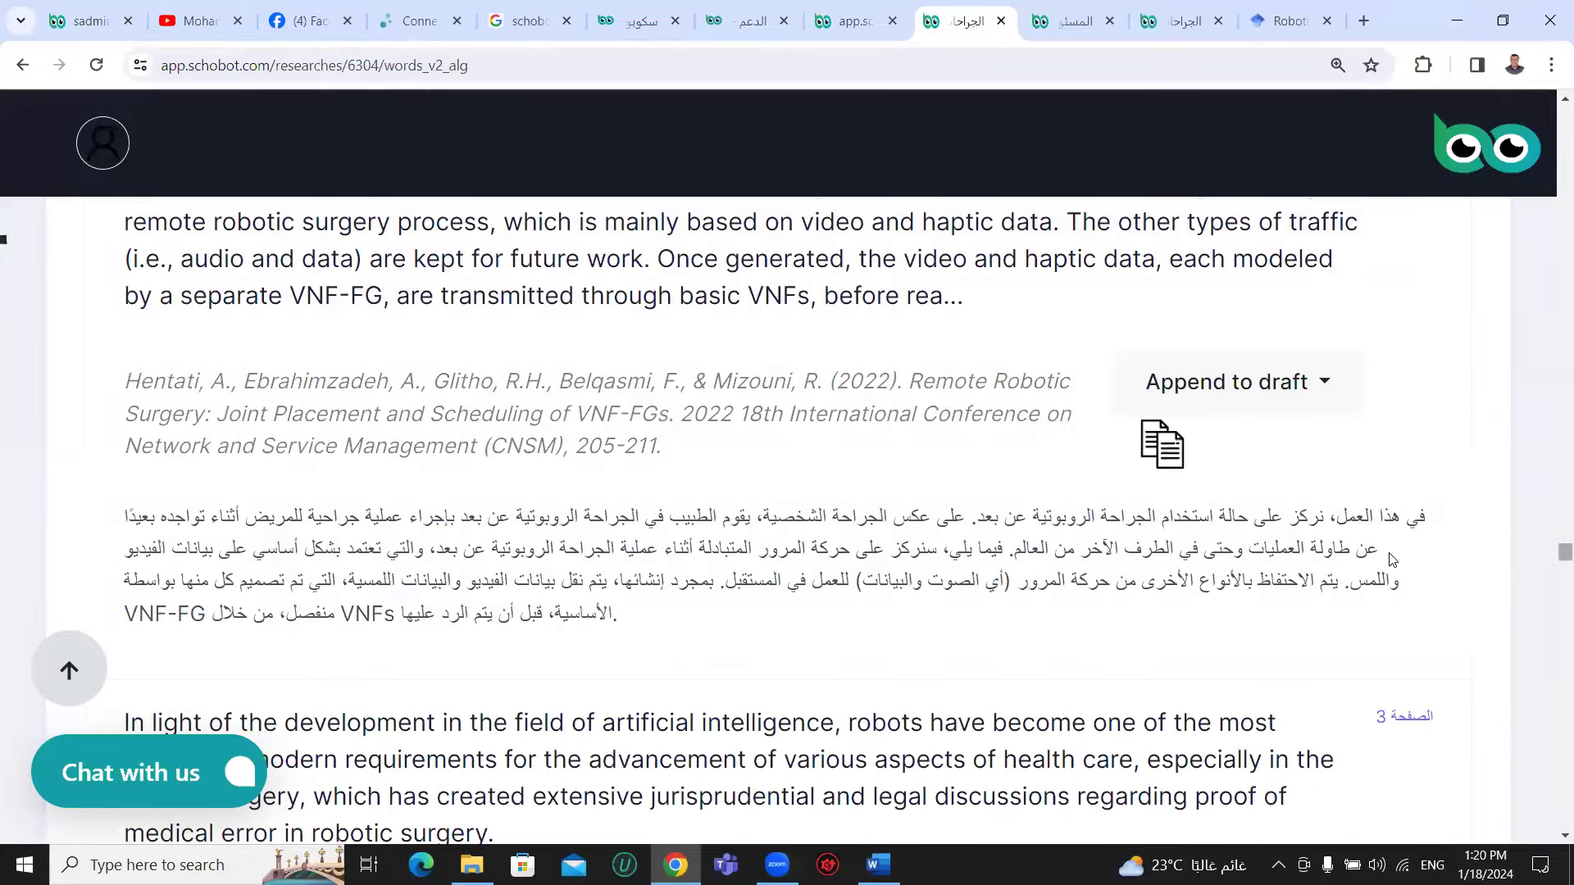
click(1299, 385)
click(1194, 597)
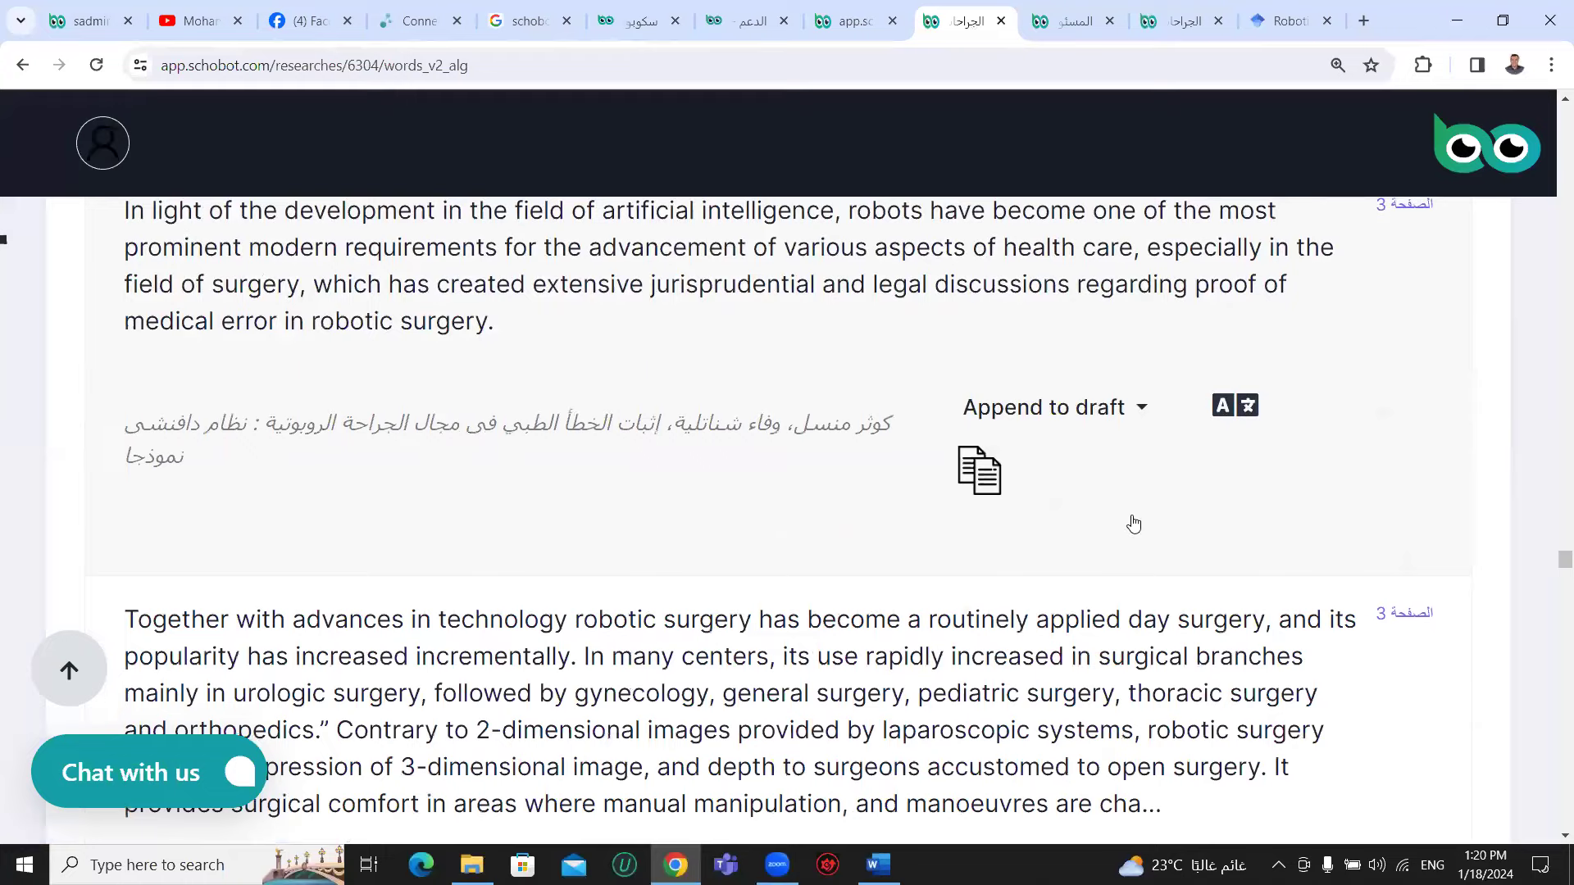
click(1294, 274)
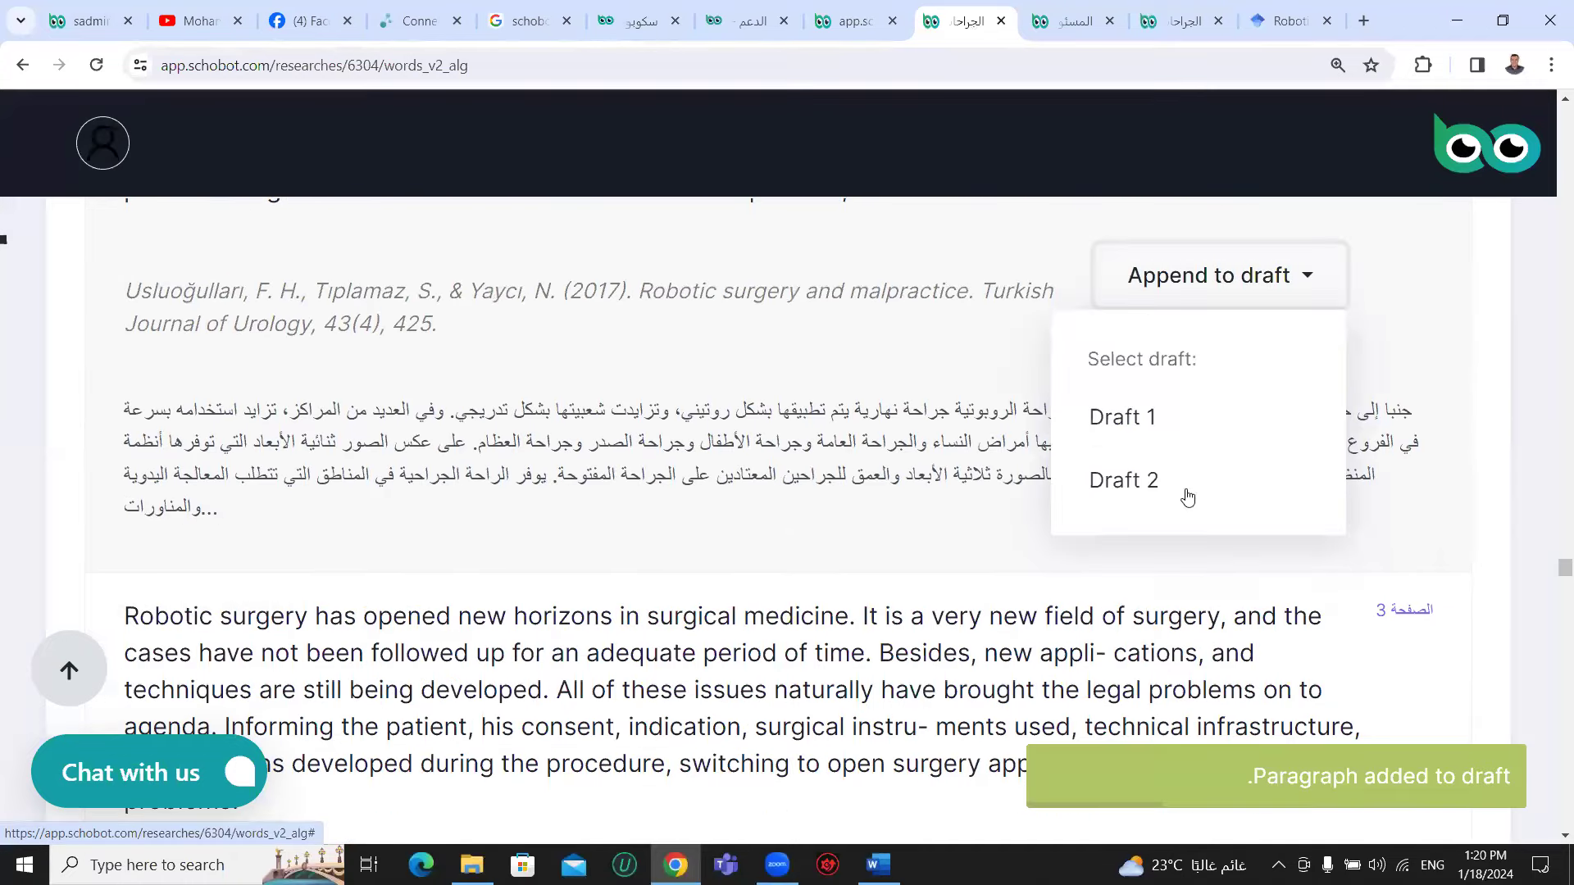
click(1185, 484)
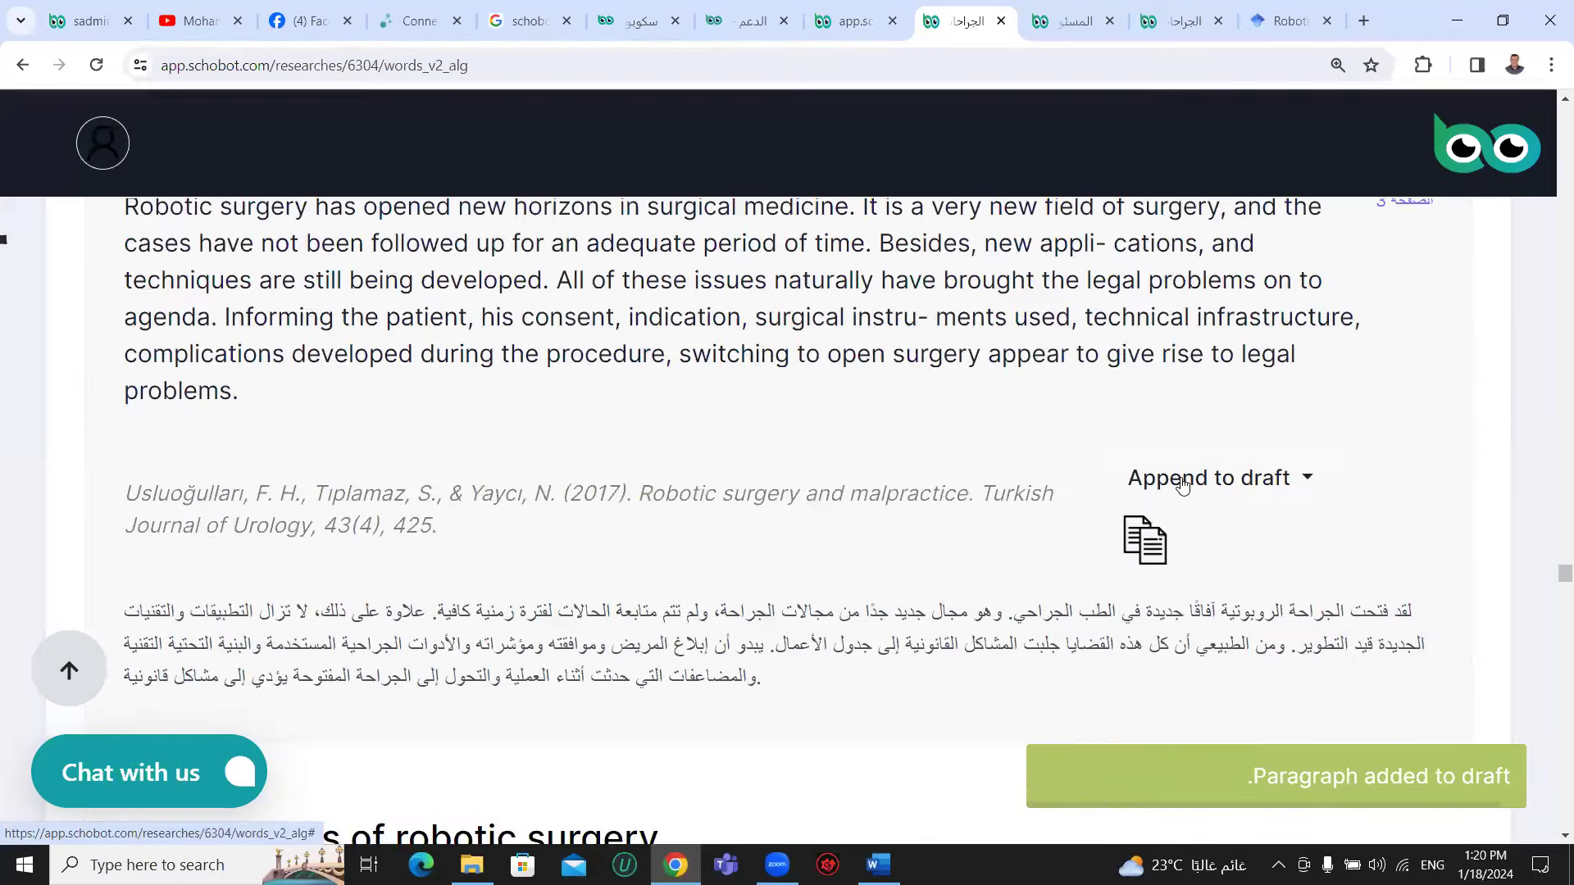
click(1180, 485)
click(1166, 694)
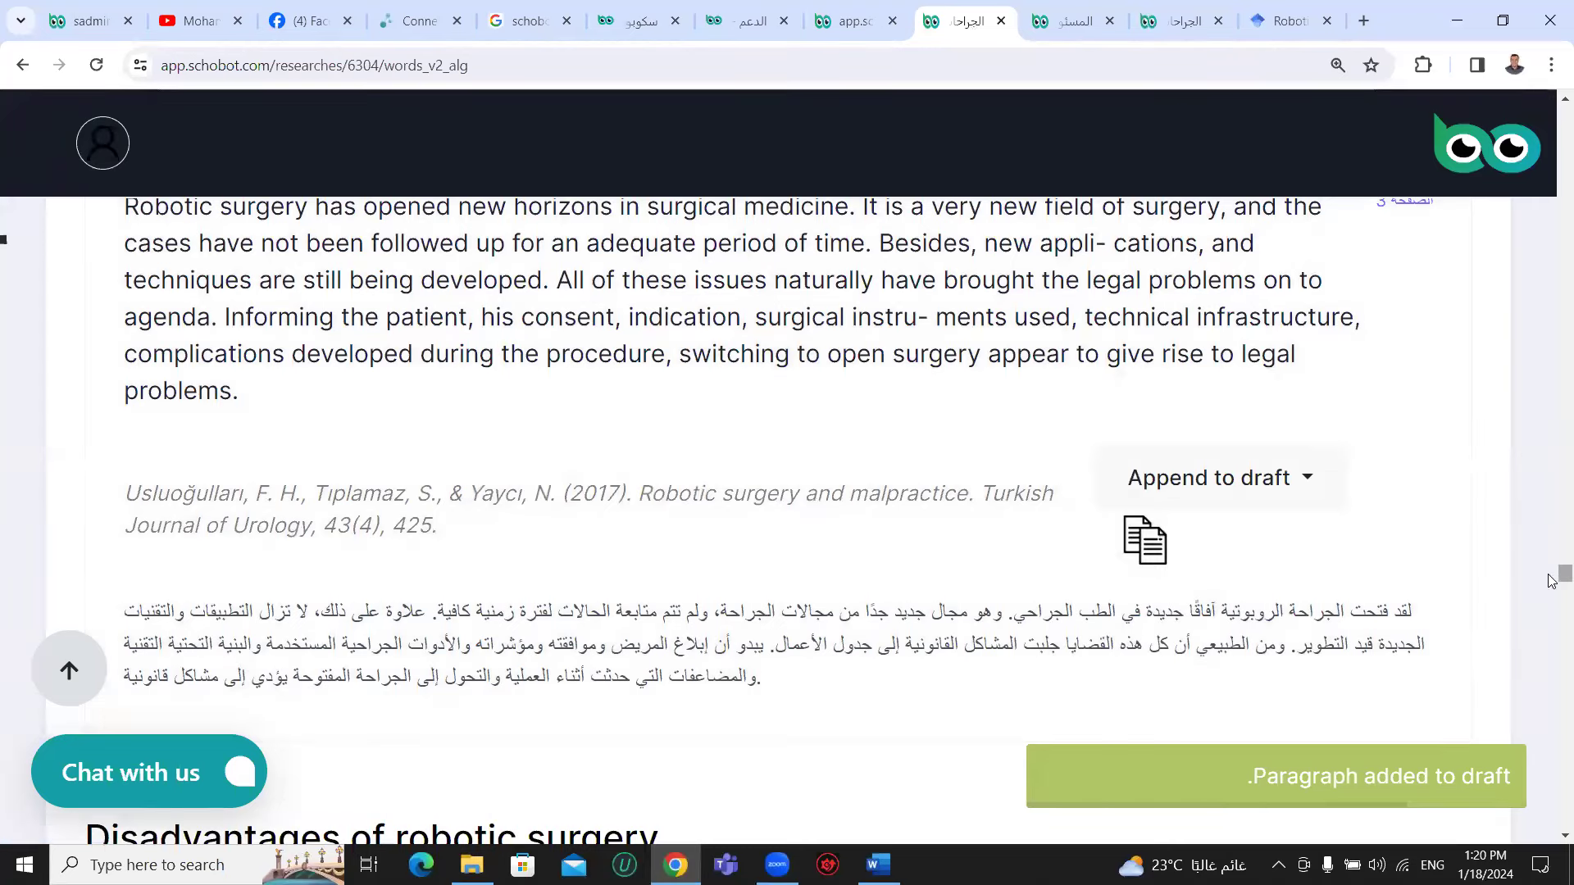
- Go to the drafts of the Robotic Surgery research and open Draft 2
key(Home)
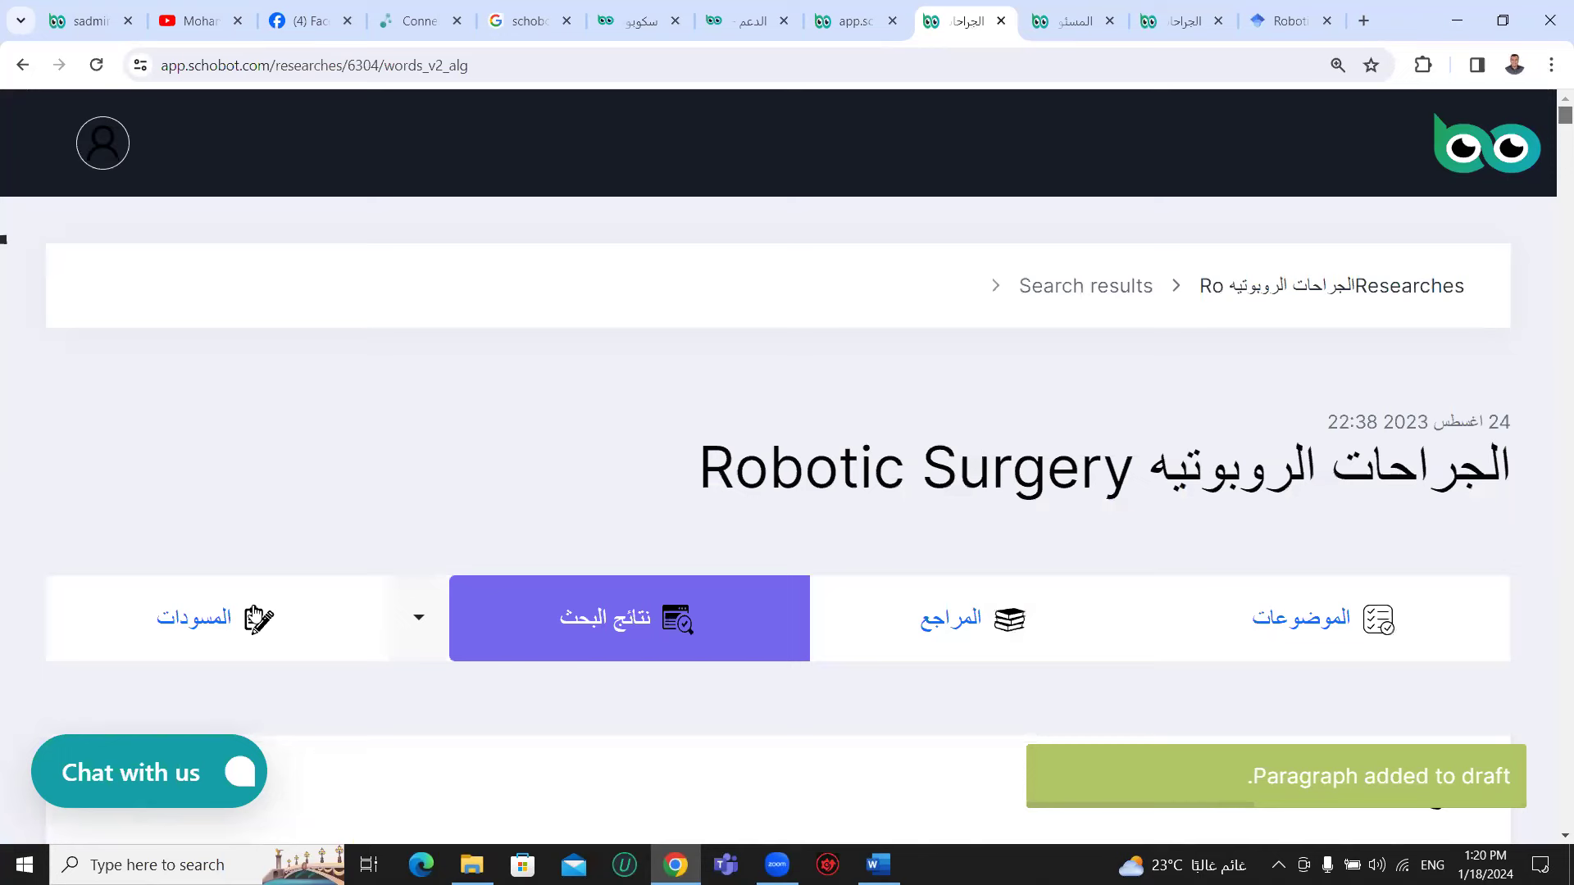
click(254, 616)
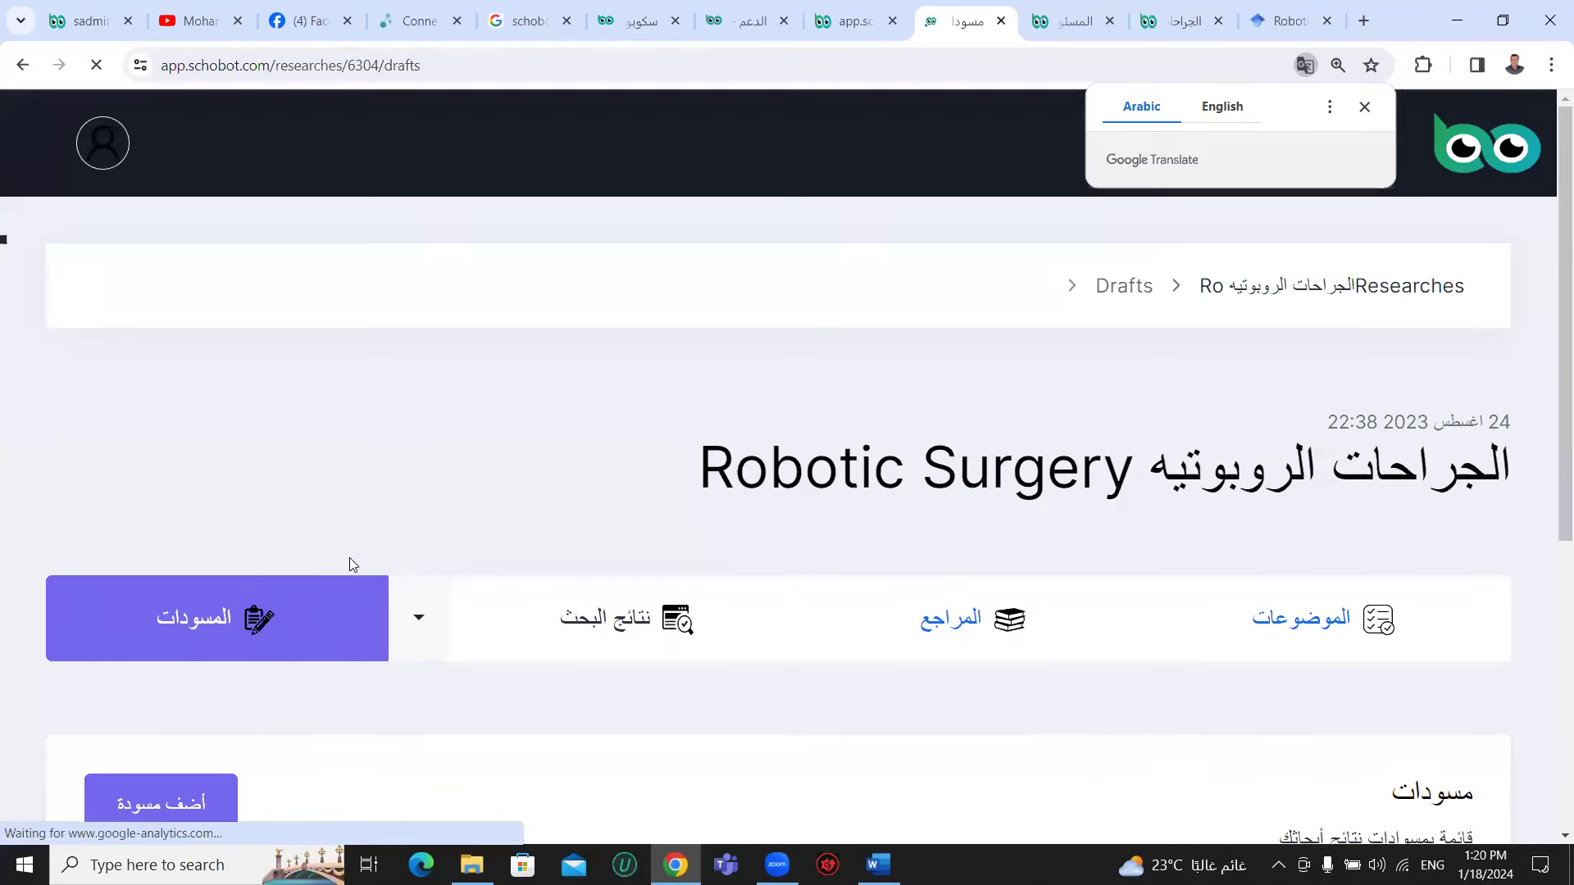
scroll(1126, 496, down, 5)
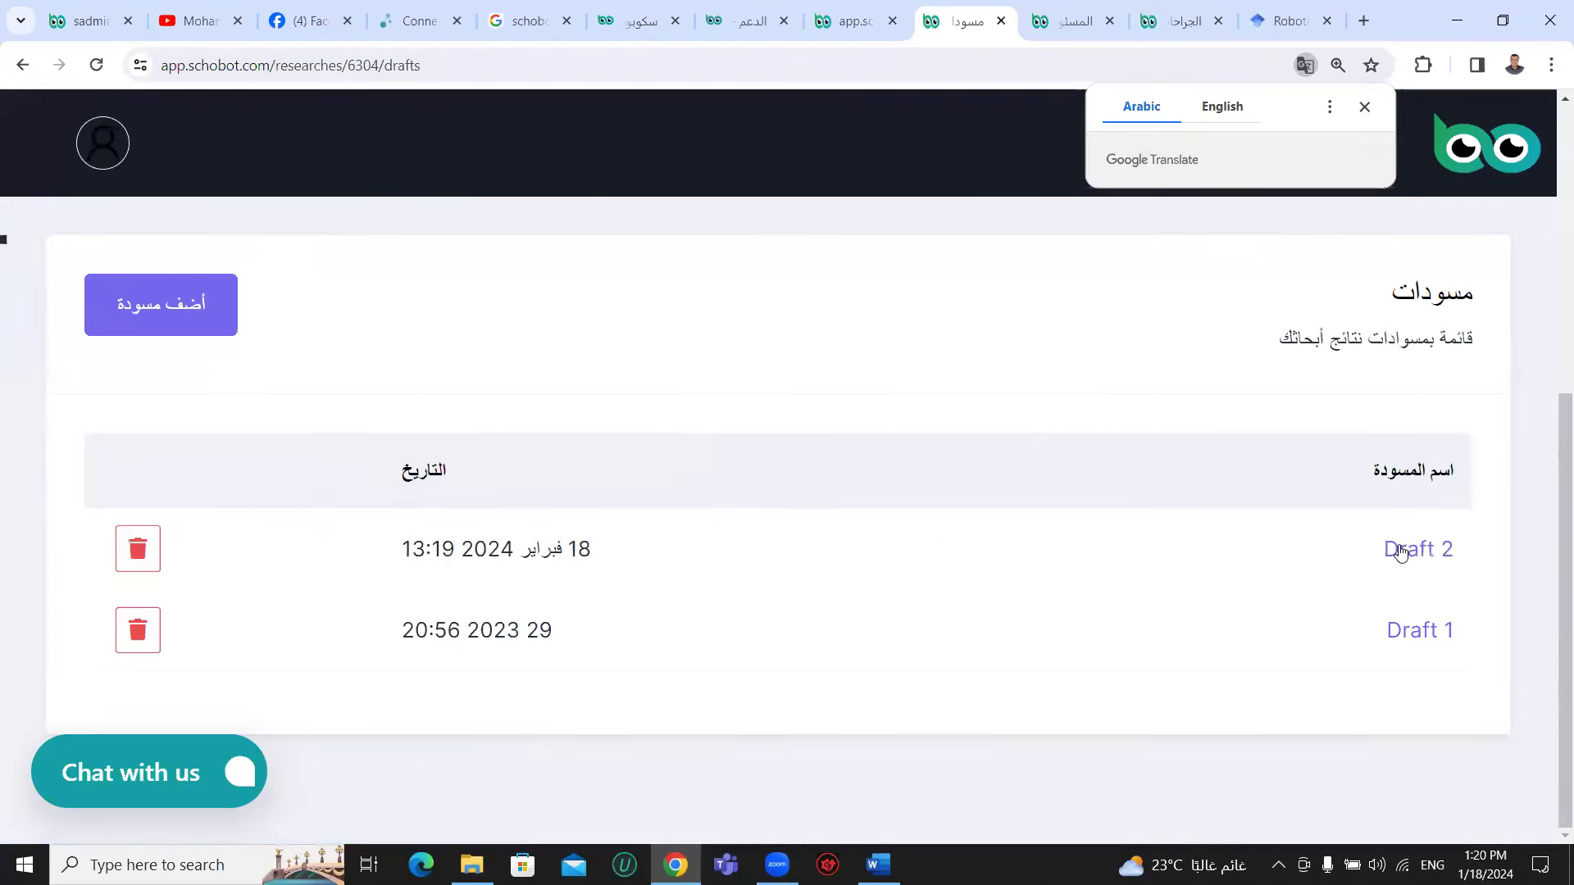
click(1401, 551)
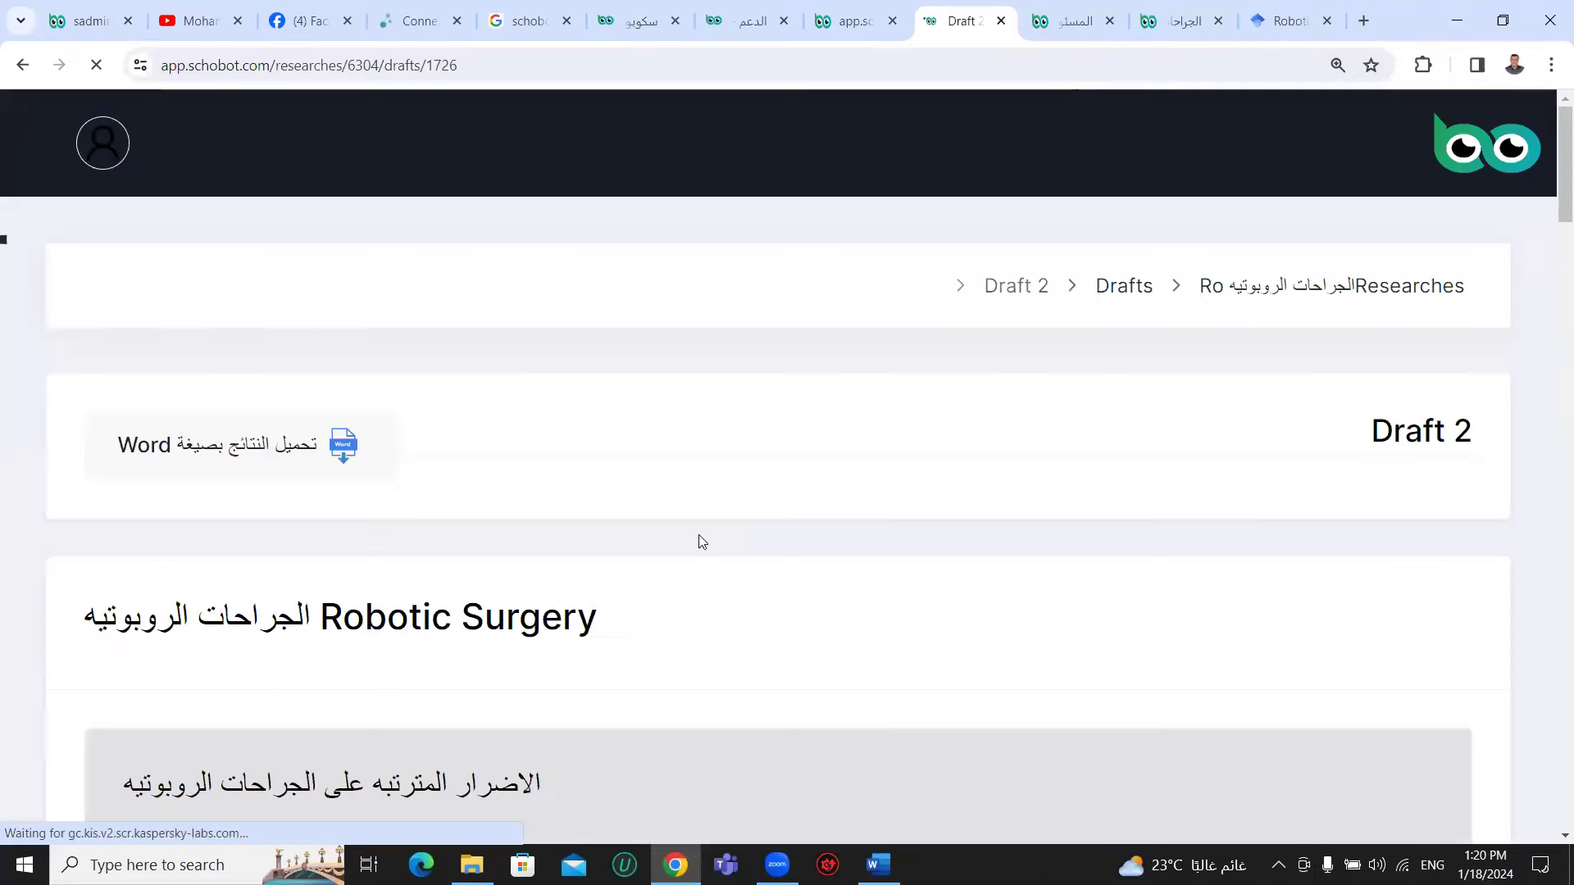
- Look through the Arabic and English passages collected in Draft 2, including the Concept of robotic surgery section
scroll(601, 535, down, 1)
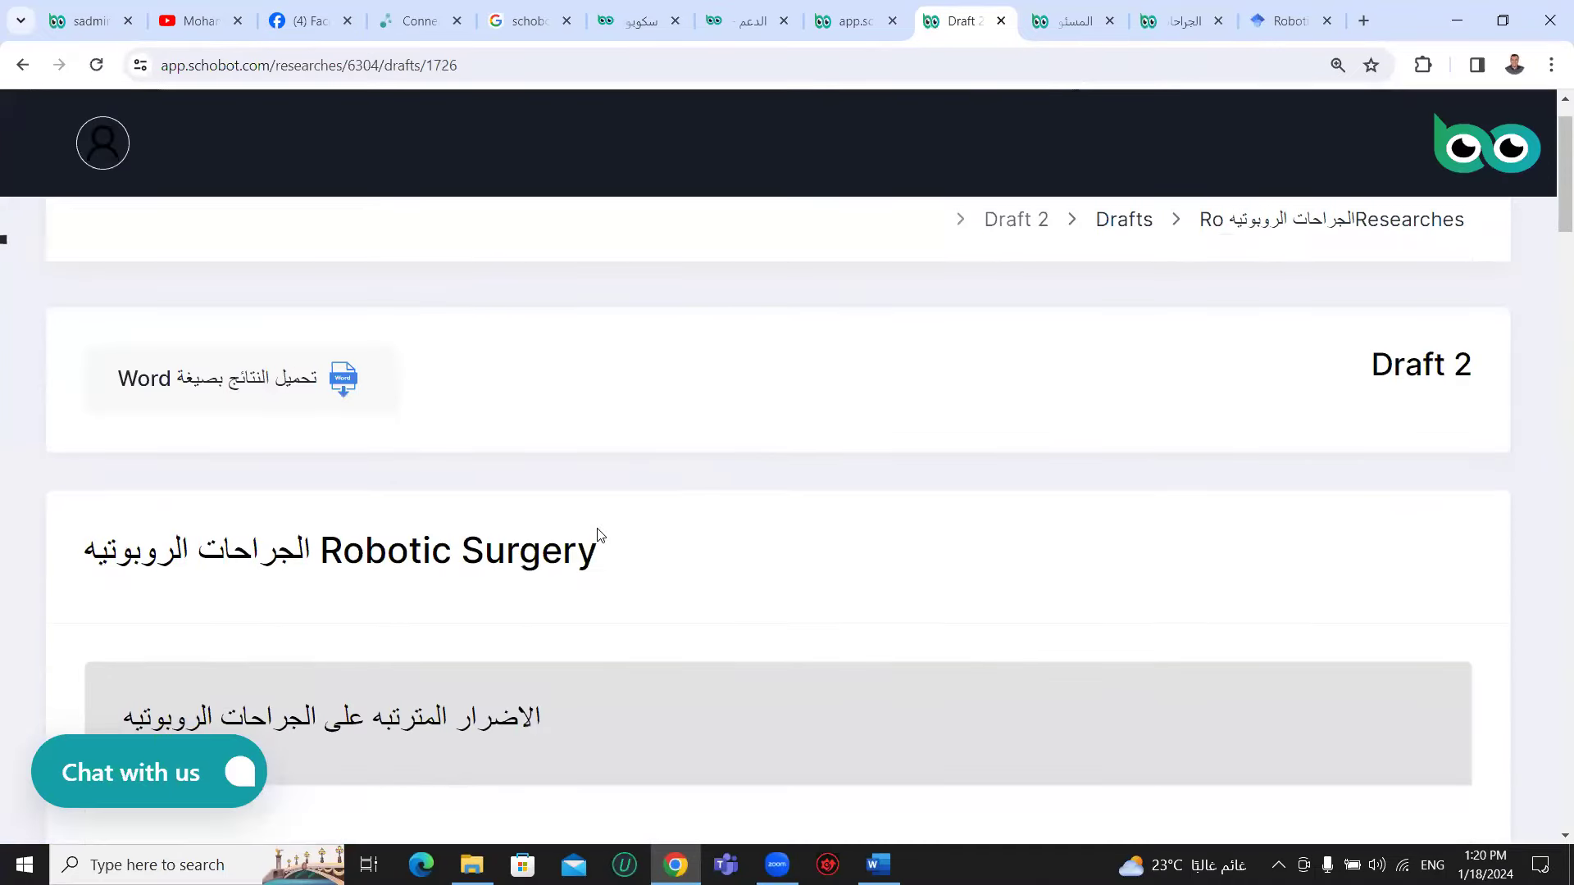
scroll(597, 528, down, 1)
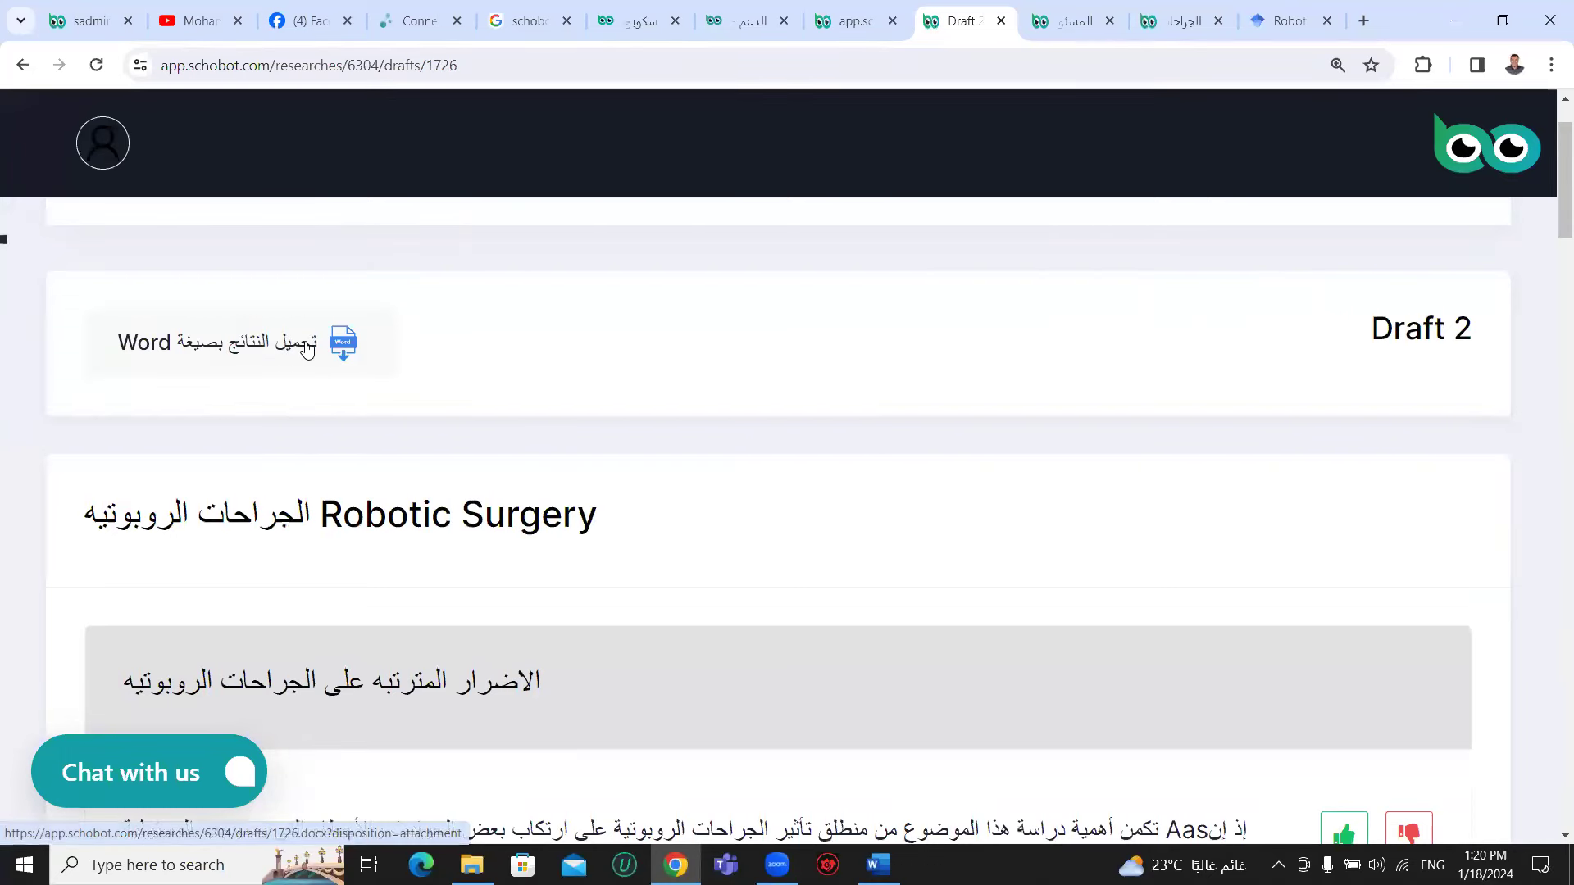
scroll(427, 525, down, 10)
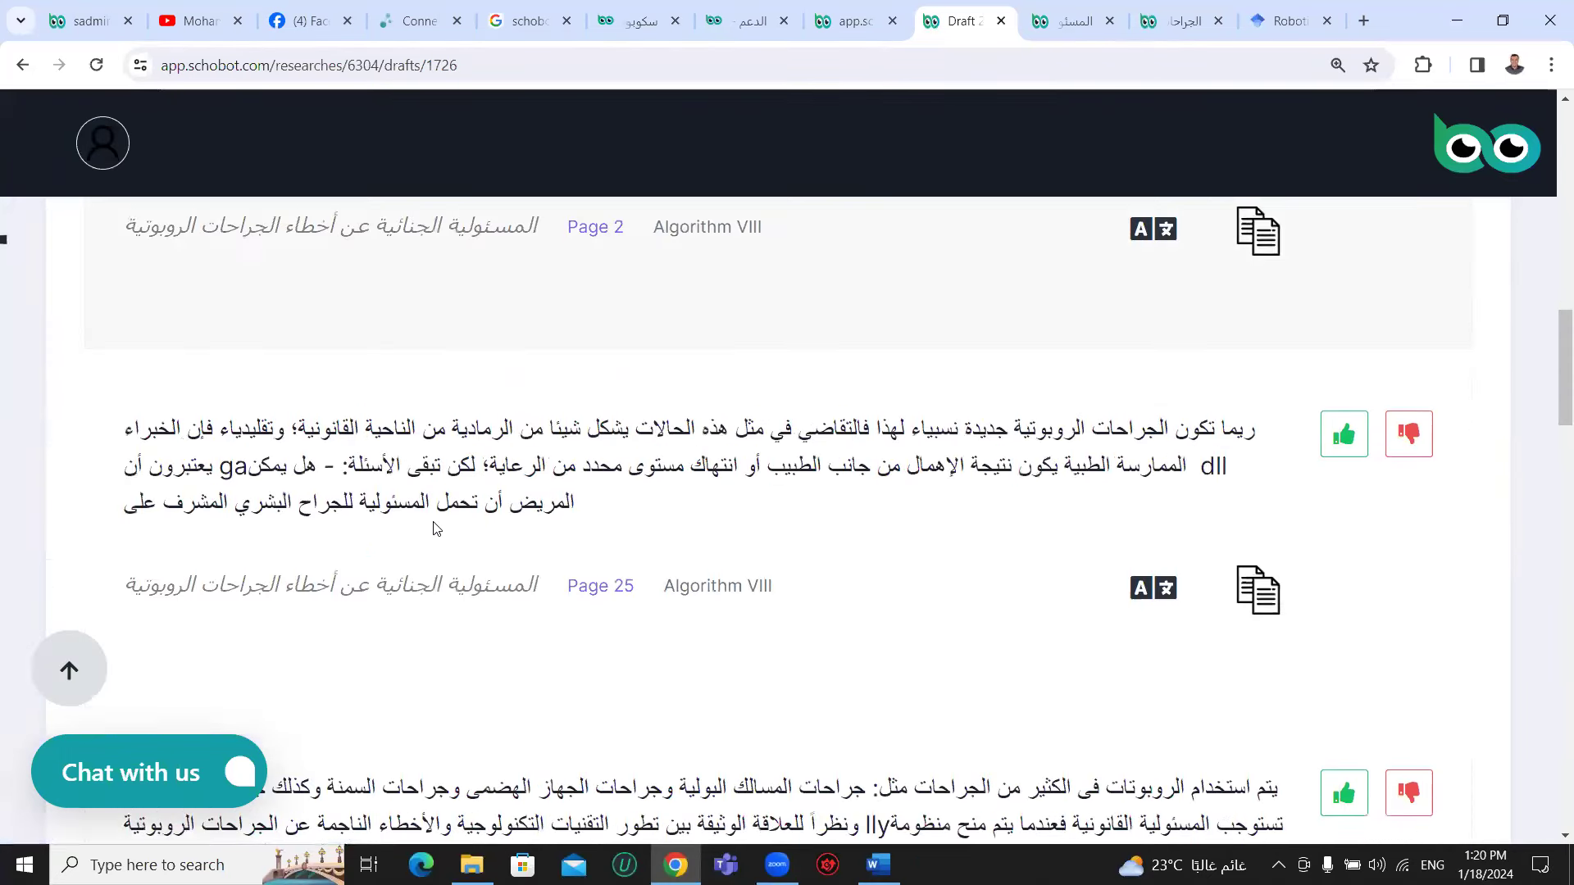
scroll(434, 529, down, 2)
scroll(435, 529, down, 6)
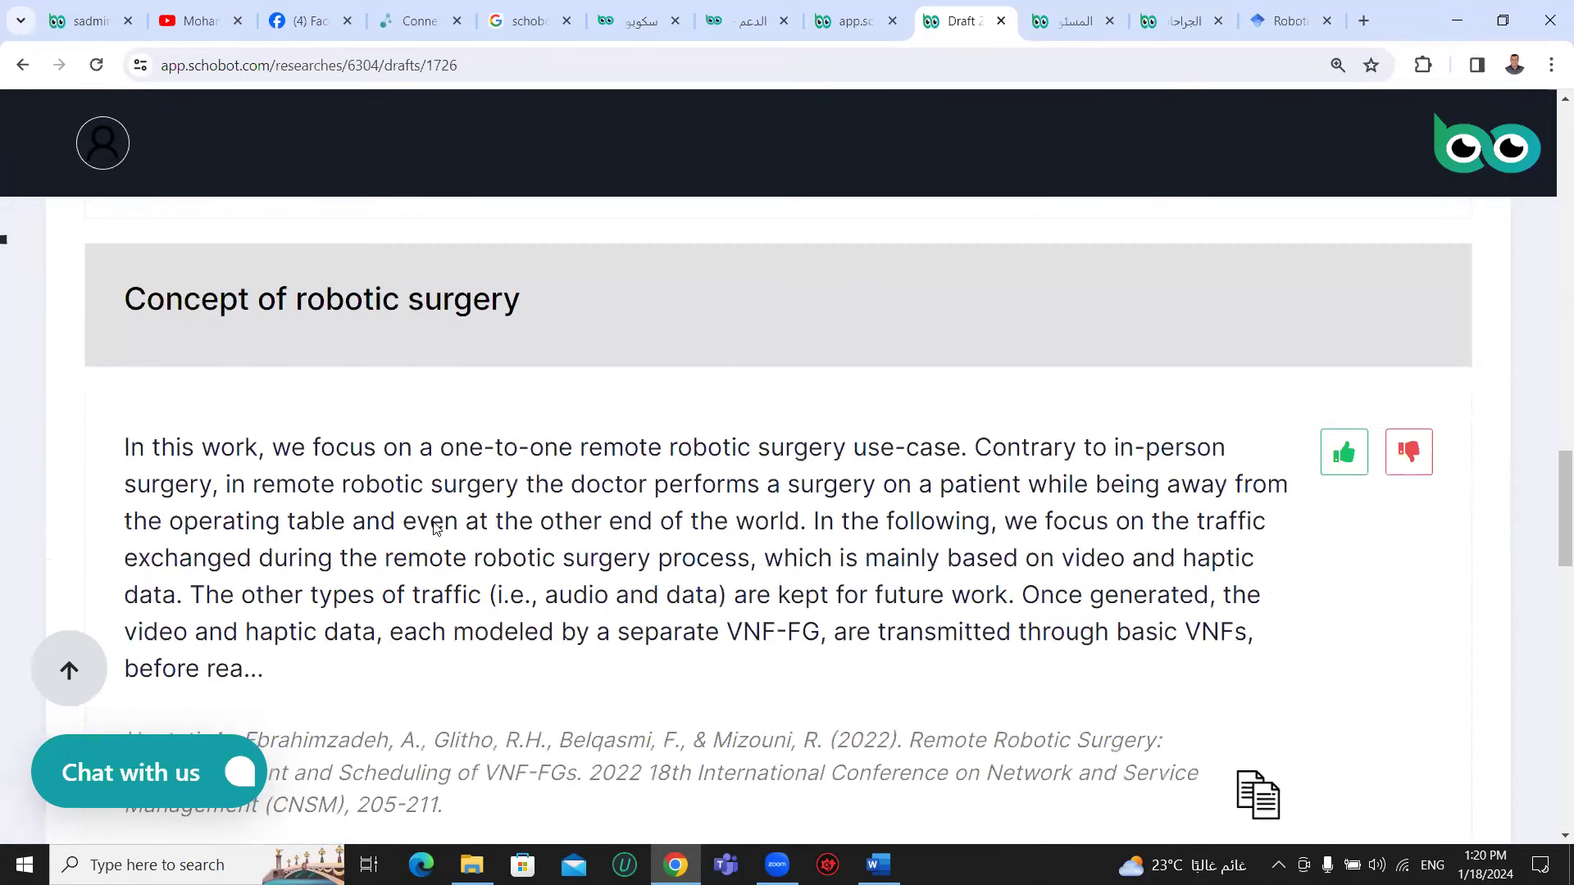
scroll(434, 528, down, 3)
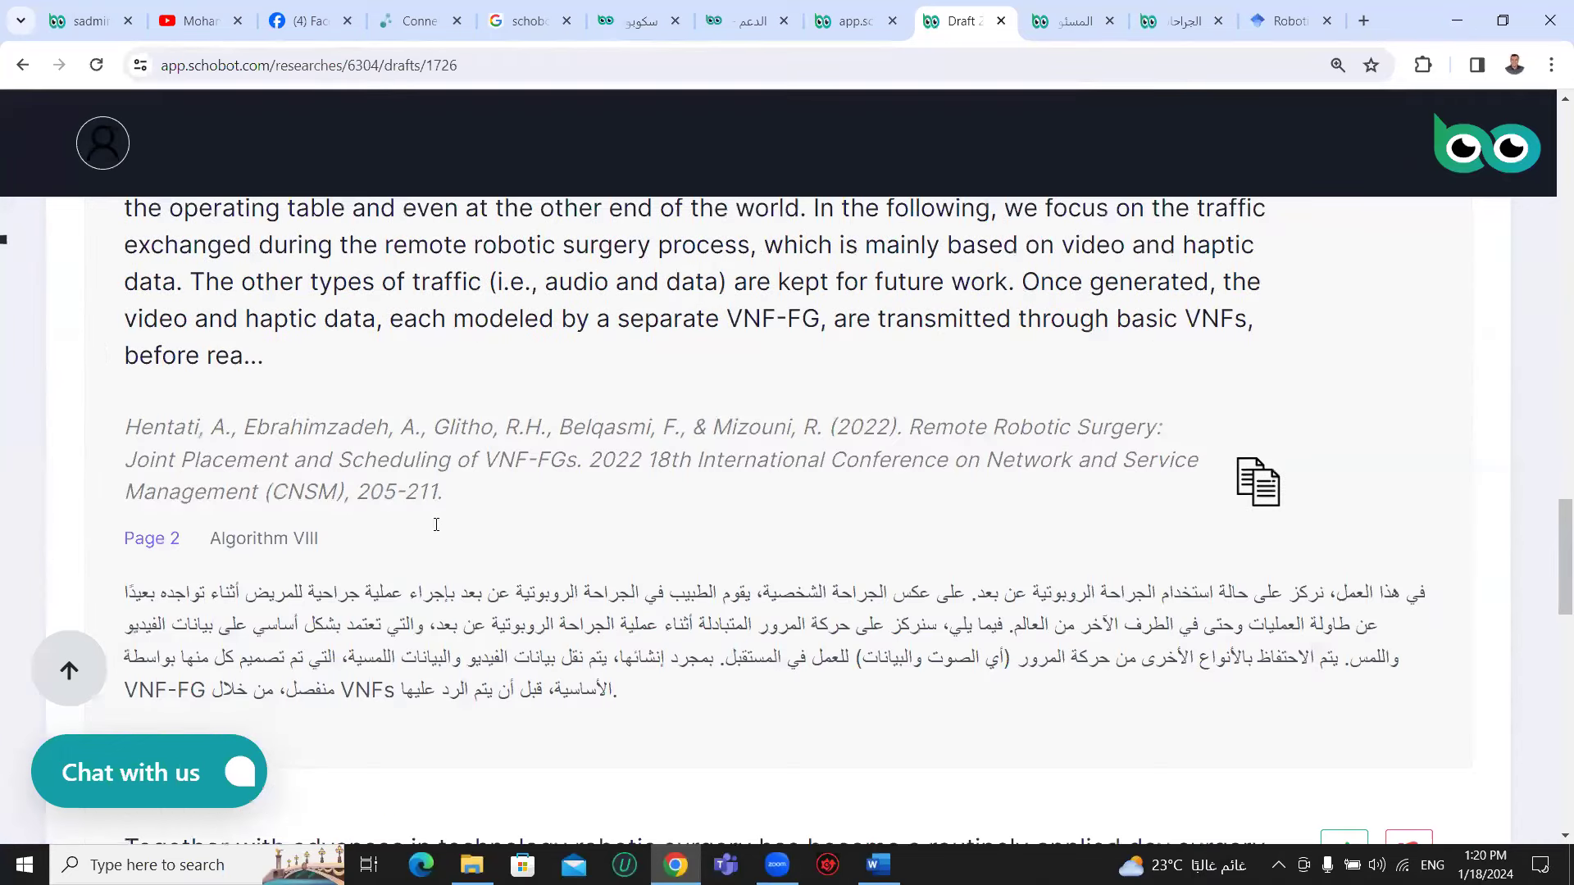
- Download the Draft 2 results in Word format and open the downloaded file Draft+2 (11).docx in Word
scroll(436, 525, up, 6)
scroll(443, 534, up, 15)
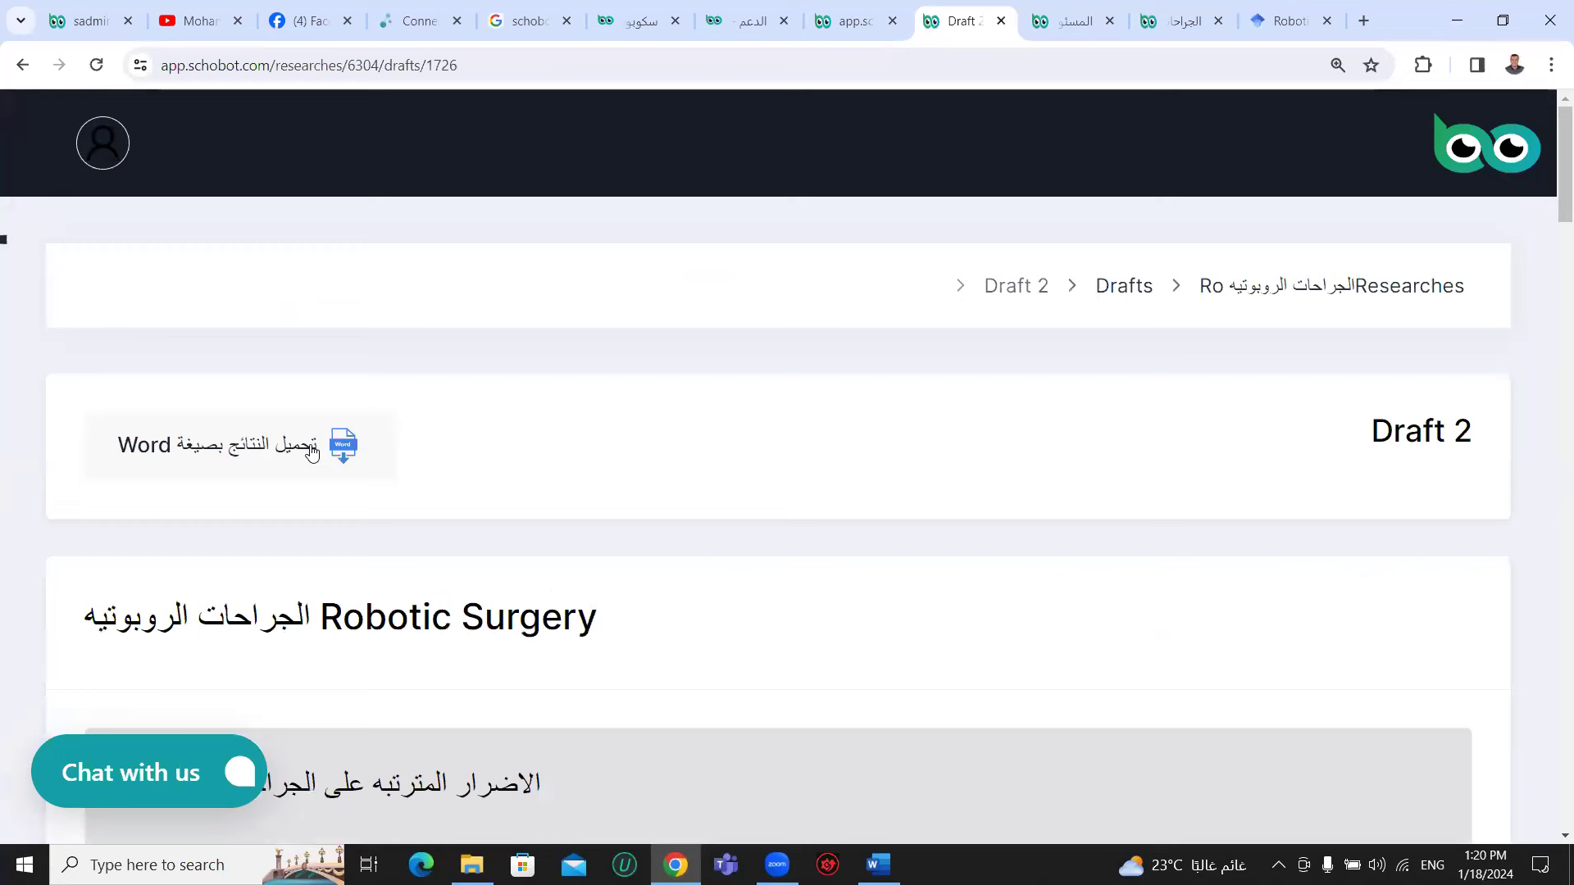
click(311, 452)
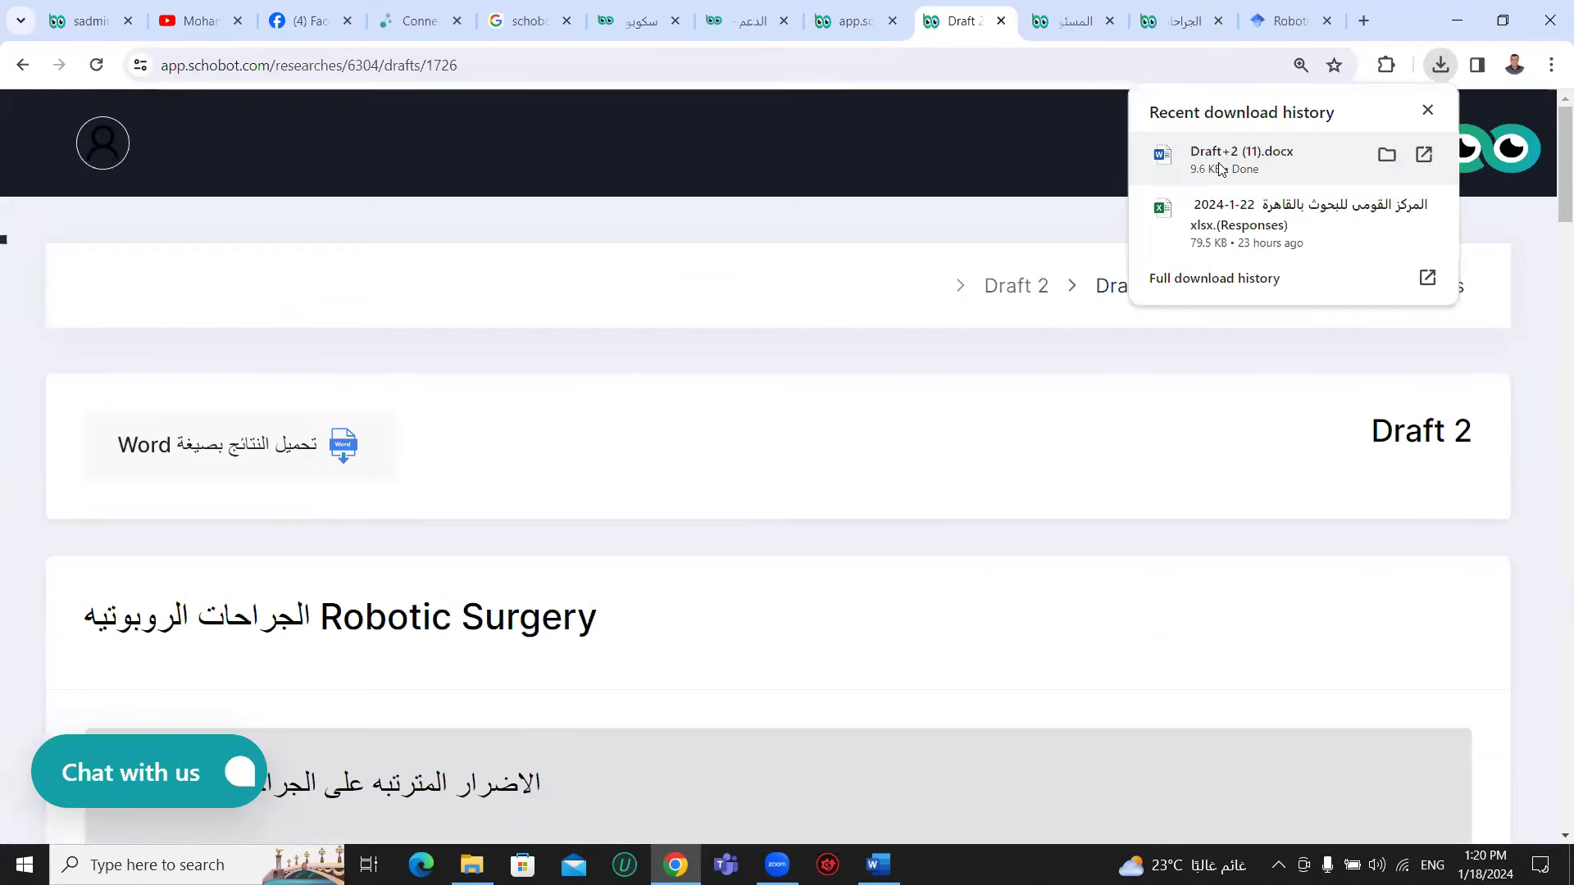
click(1221, 169)
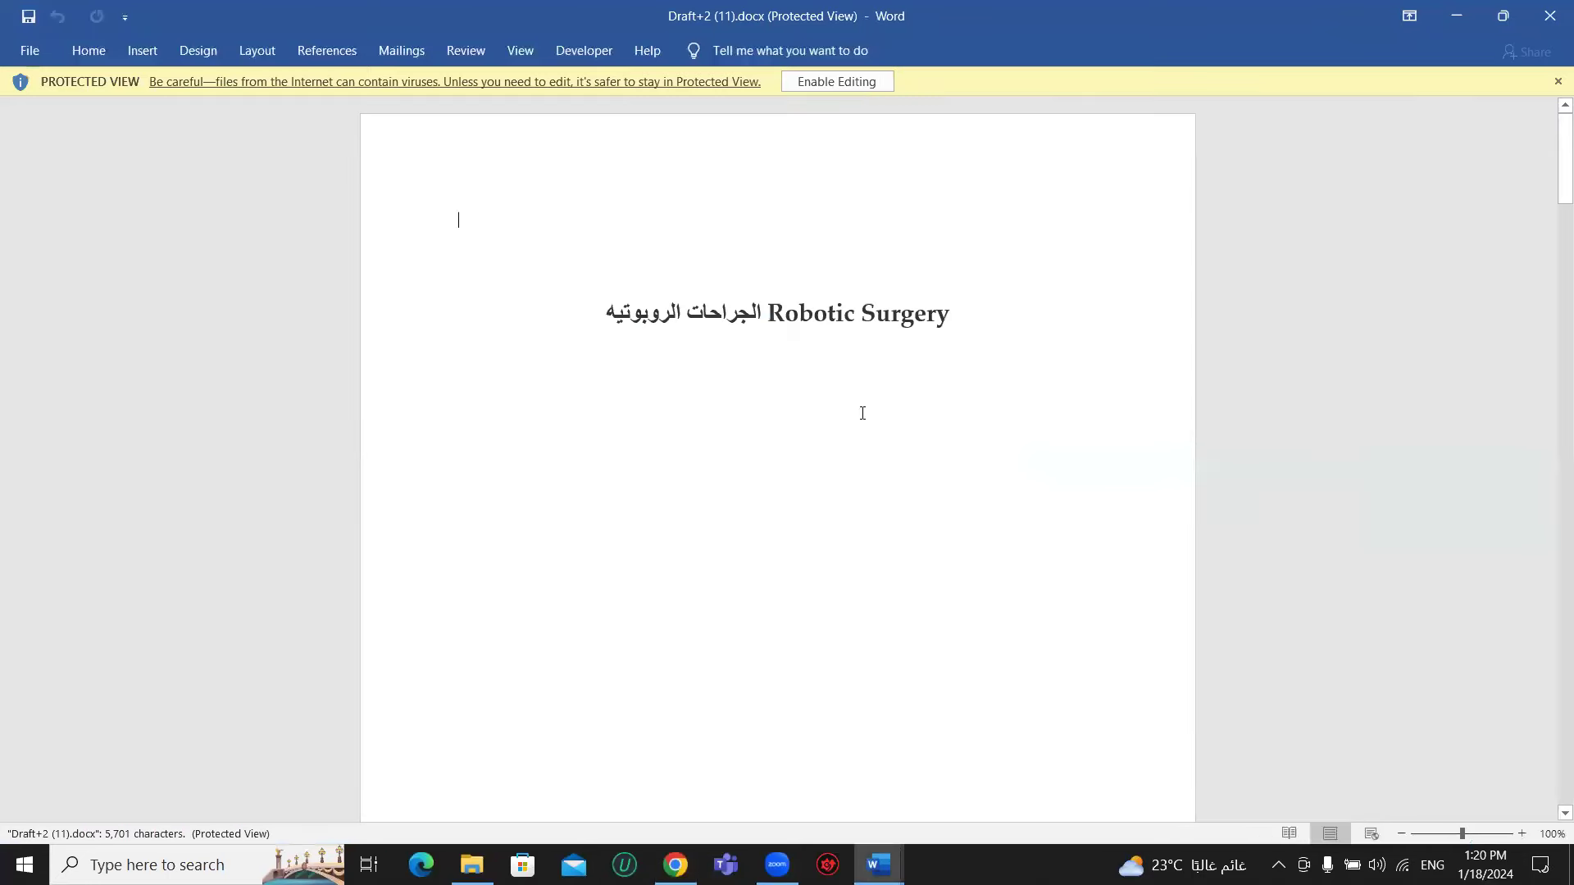
- Read the exported document's الاضرار المترتبه على الجراحات الروبوتيه section and select part of the page 7 passage above its citation
click(1521, 834)
ctrl+scroll(214, 533, up, 3)
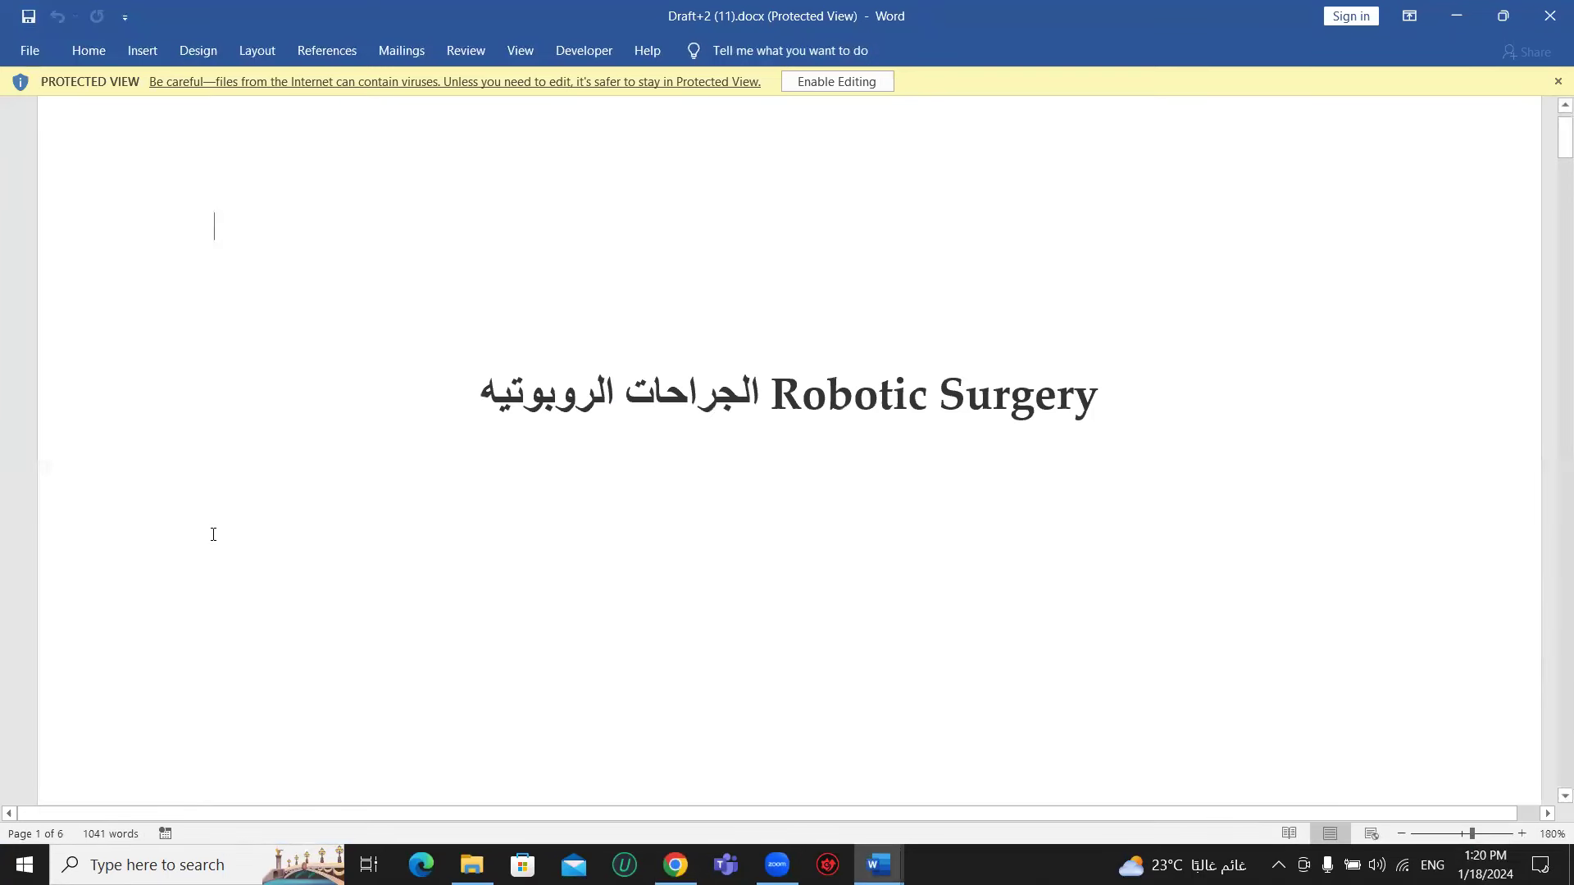
scroll(200, 533, down, 3)
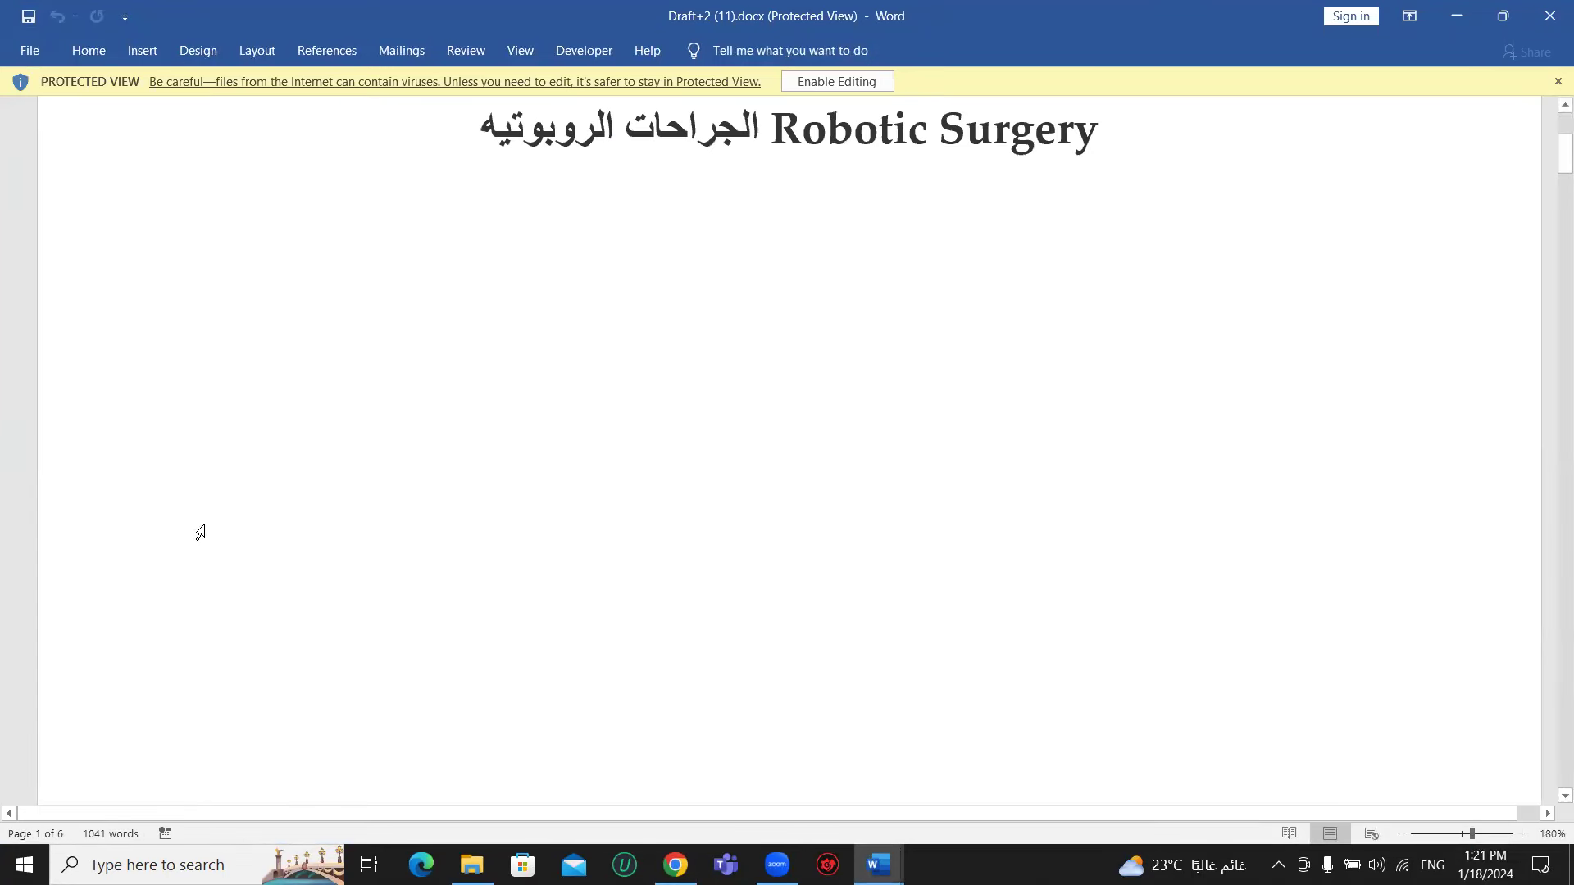
scroll(202, 533, down, 15)
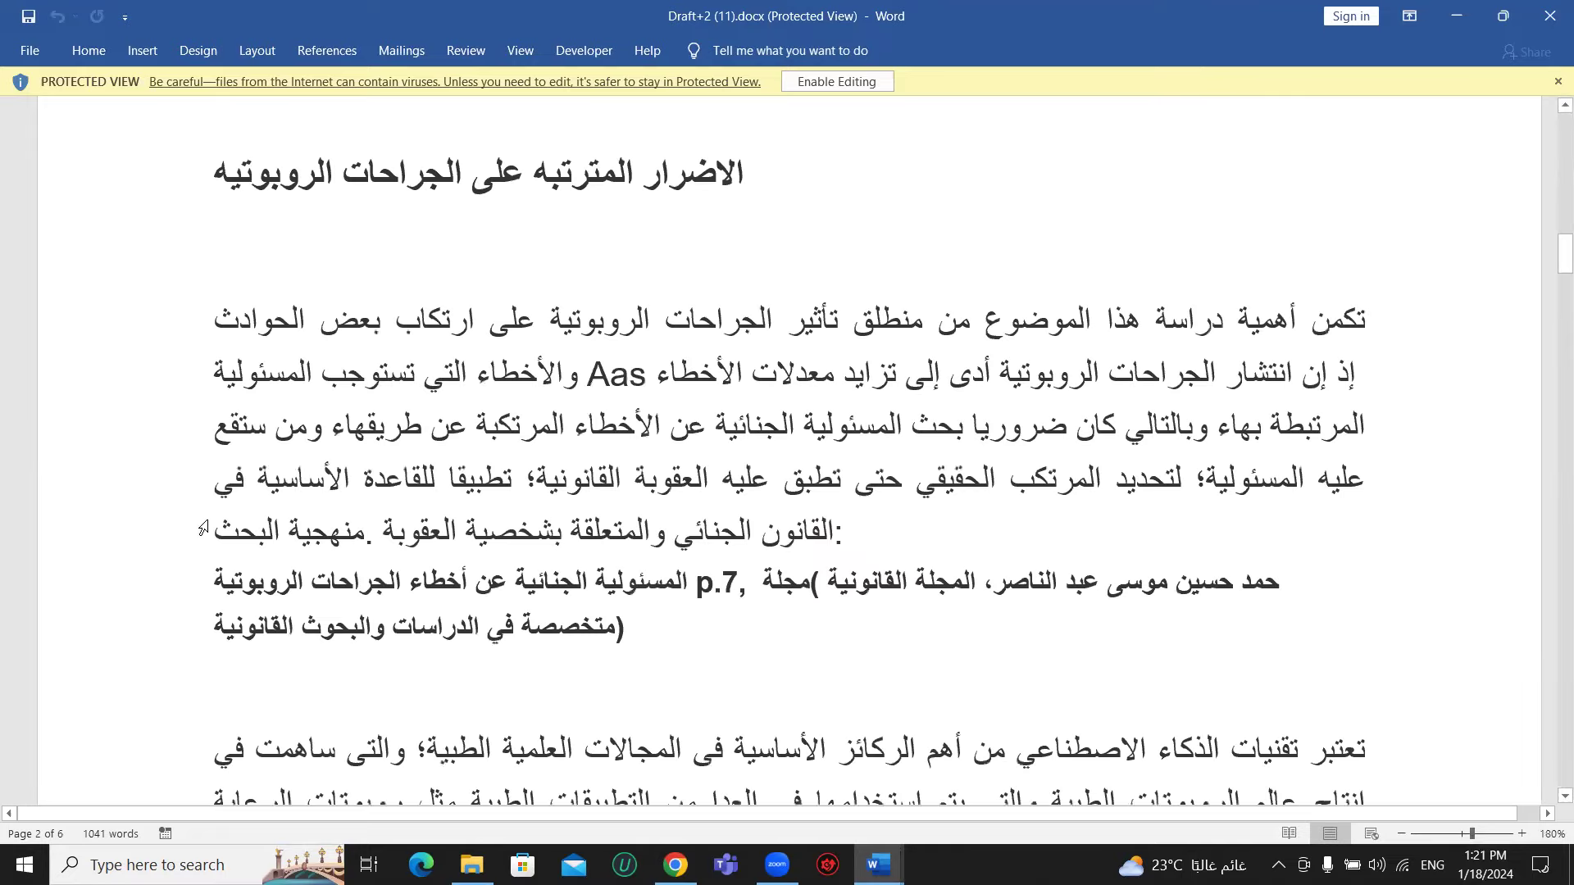
scroll(204, 527, down, 2)
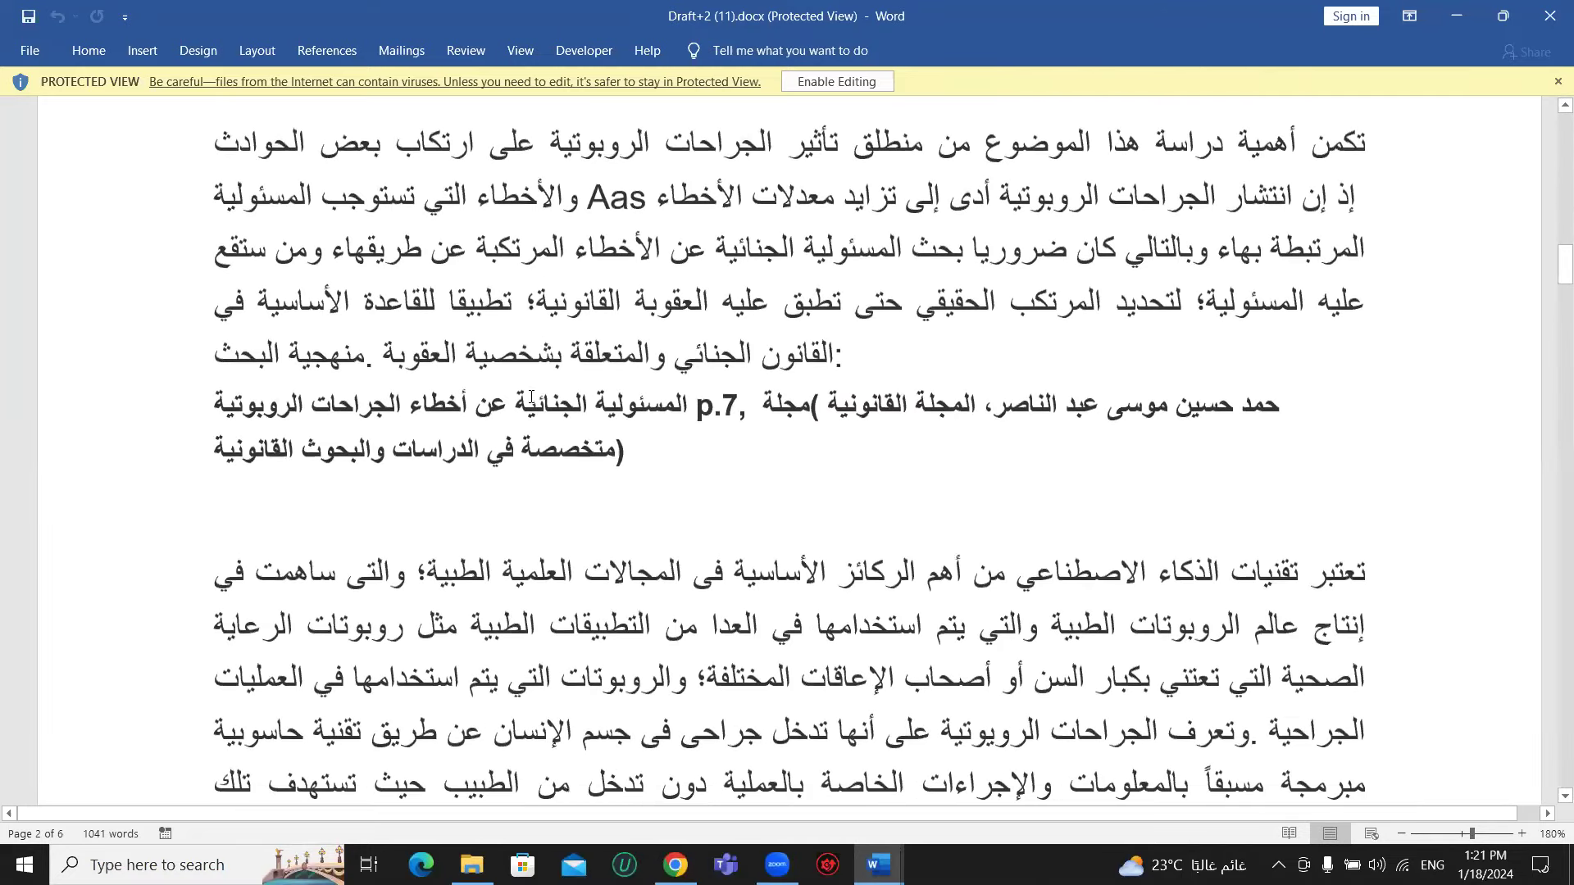
drag(682, 320, 1360, 189)
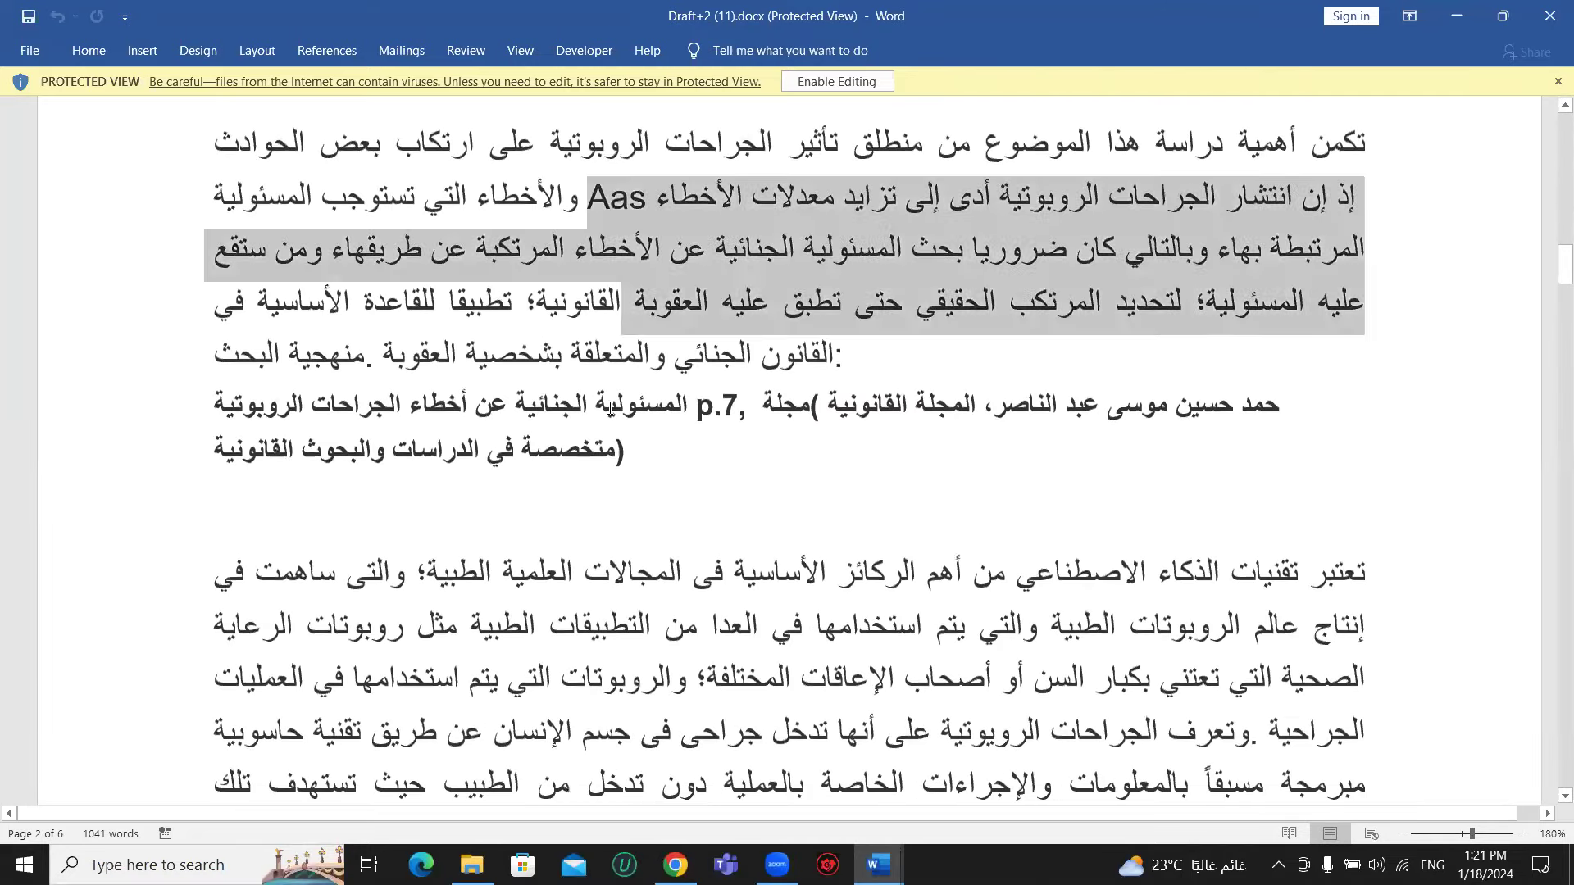
- Select part of the page 7 citation and part of the following Arabic passage in the exported document
click(591, 414)
triple_click(619, 487)
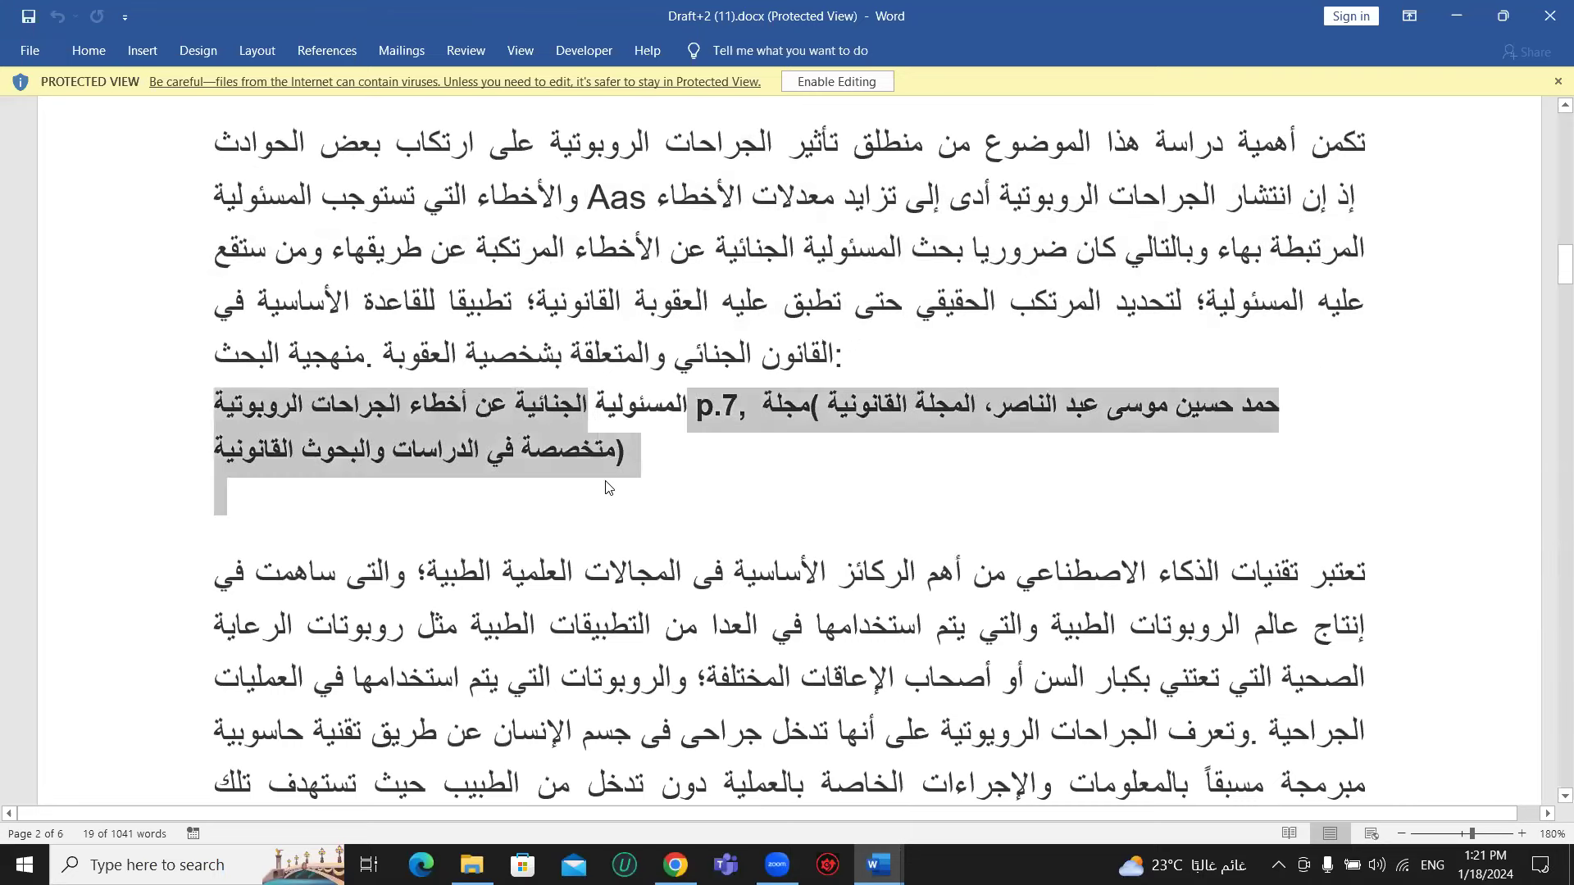
scroll(725, 408, down, 4)
drag(725, 407, 693, 270)
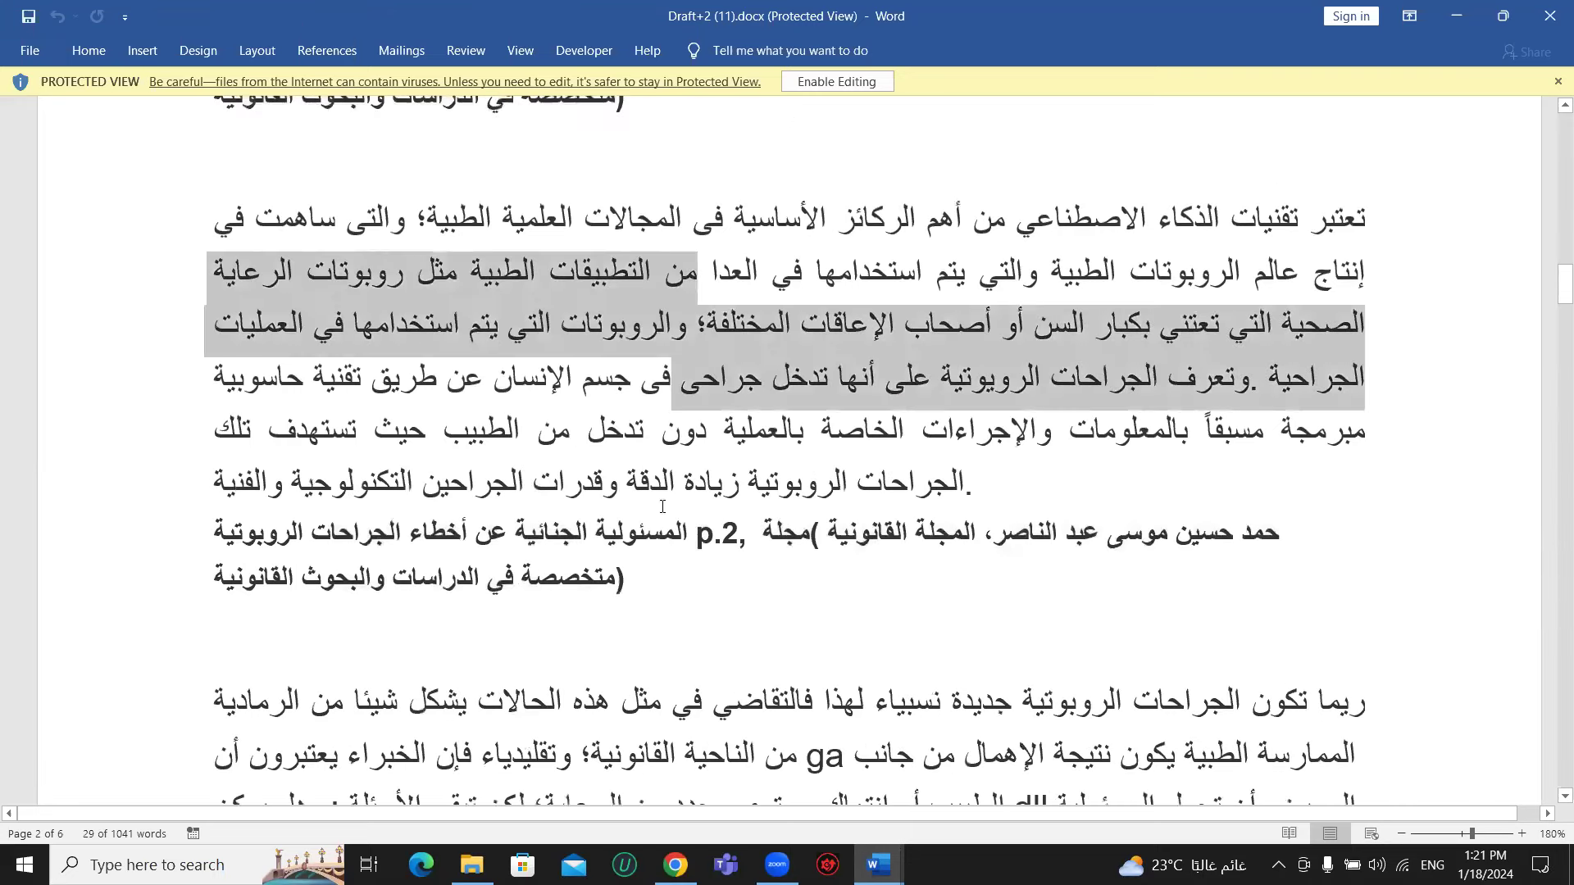
scroll(657, 522, down, 5)
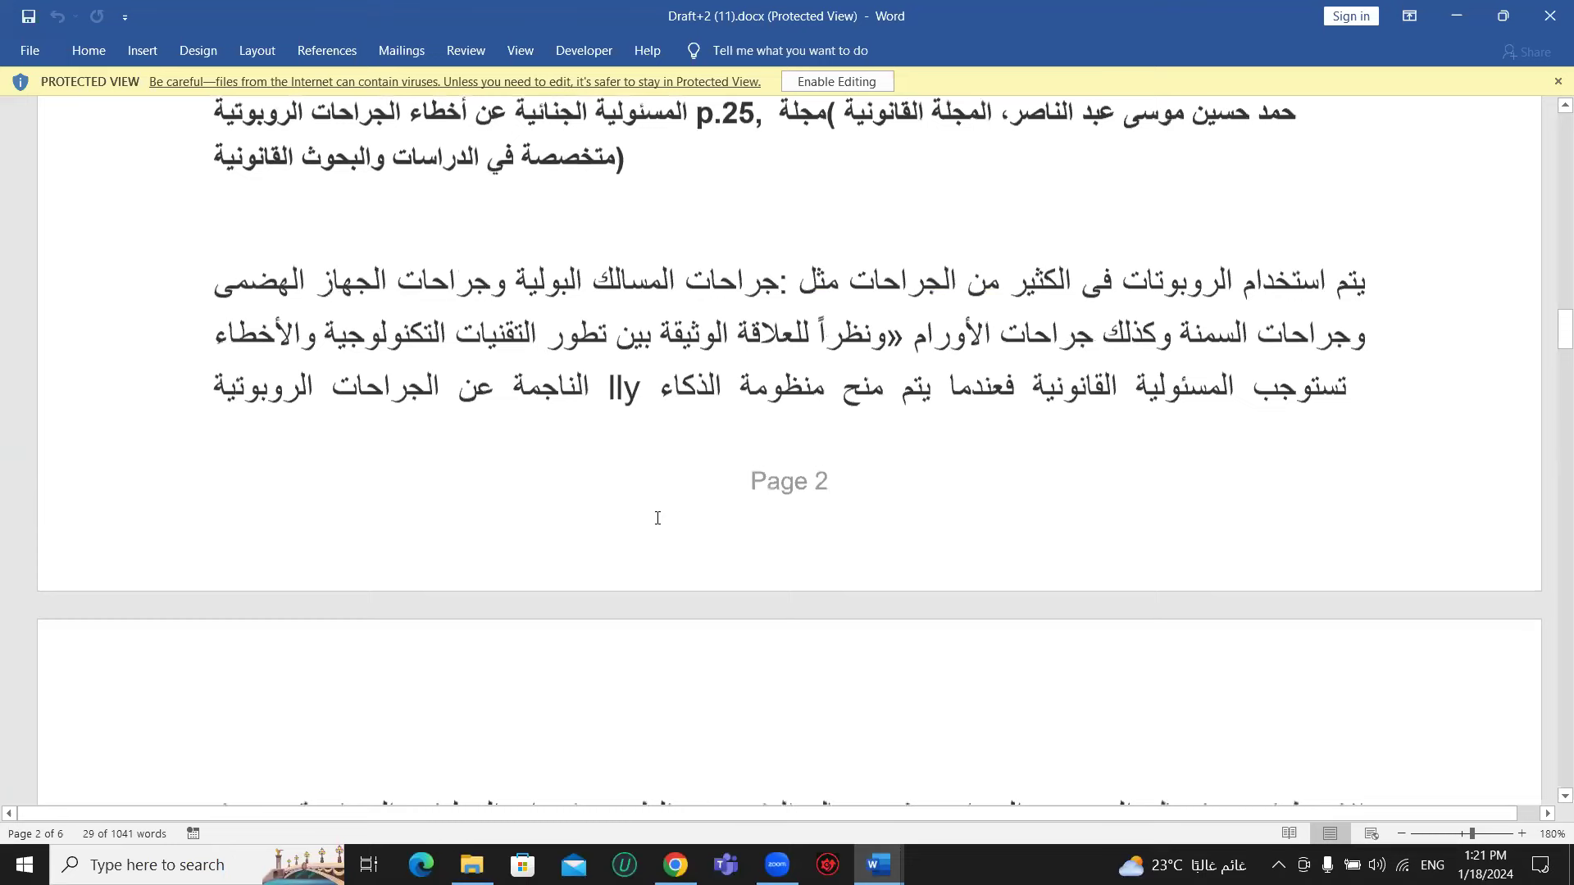
- Read the Concept of robotic surgery section, selecting parts of its first English passage, the citation and the Arabic translation
scroll(657, 518, down, 5)
scroll(658, 511, down, 10)
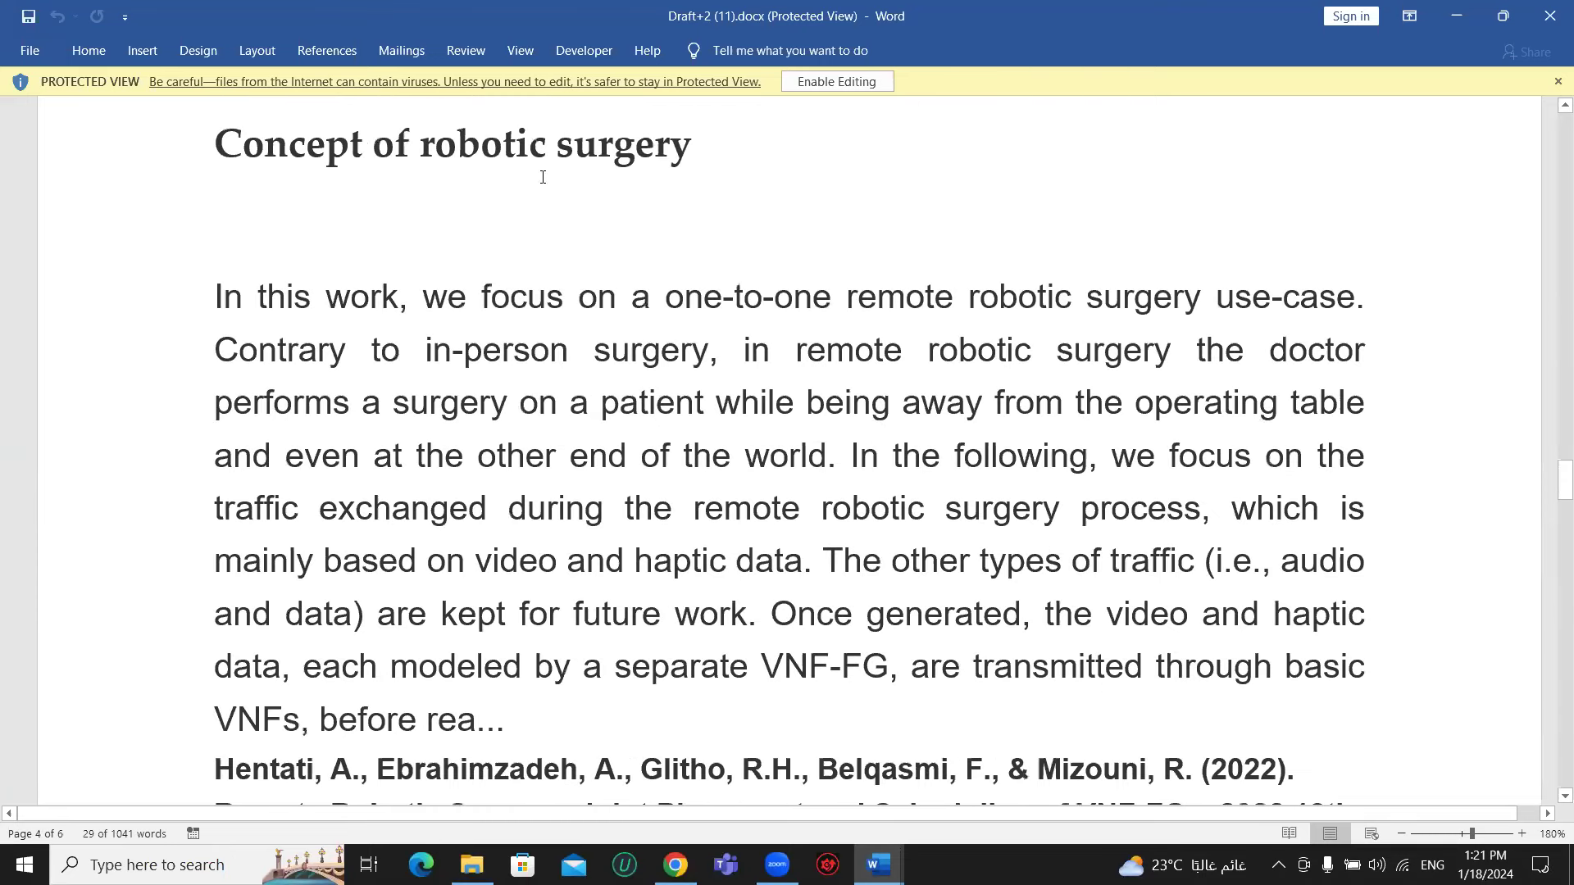
drag(464, 350, 674, 613)
scroll(680, 237, down, 3)
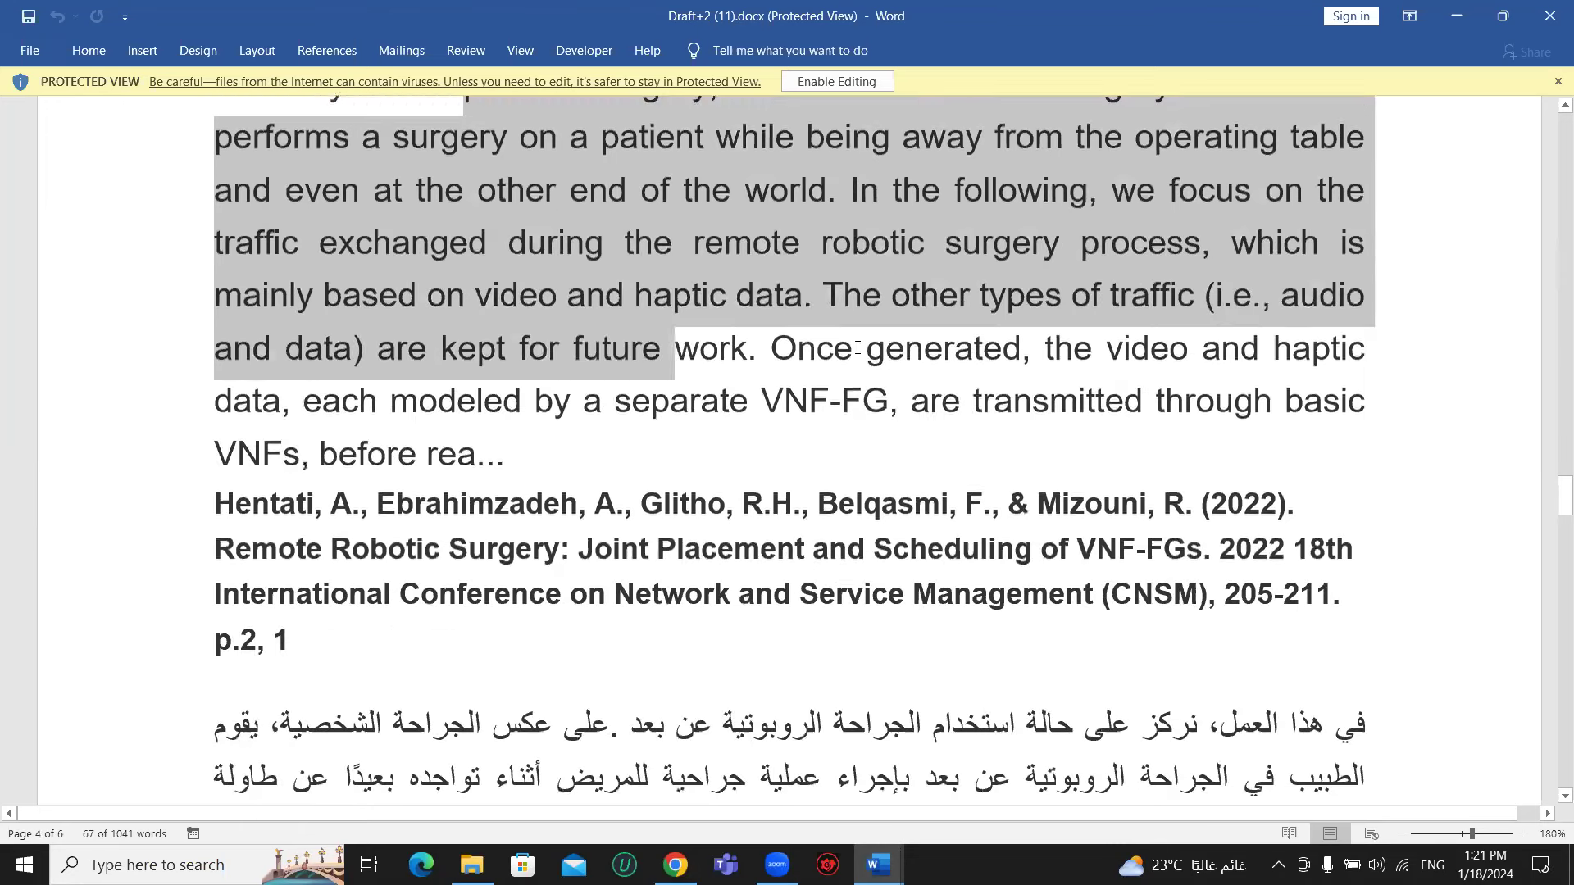
scroll(628, 458, down, 2)
drag(642, 328, 710, 414)
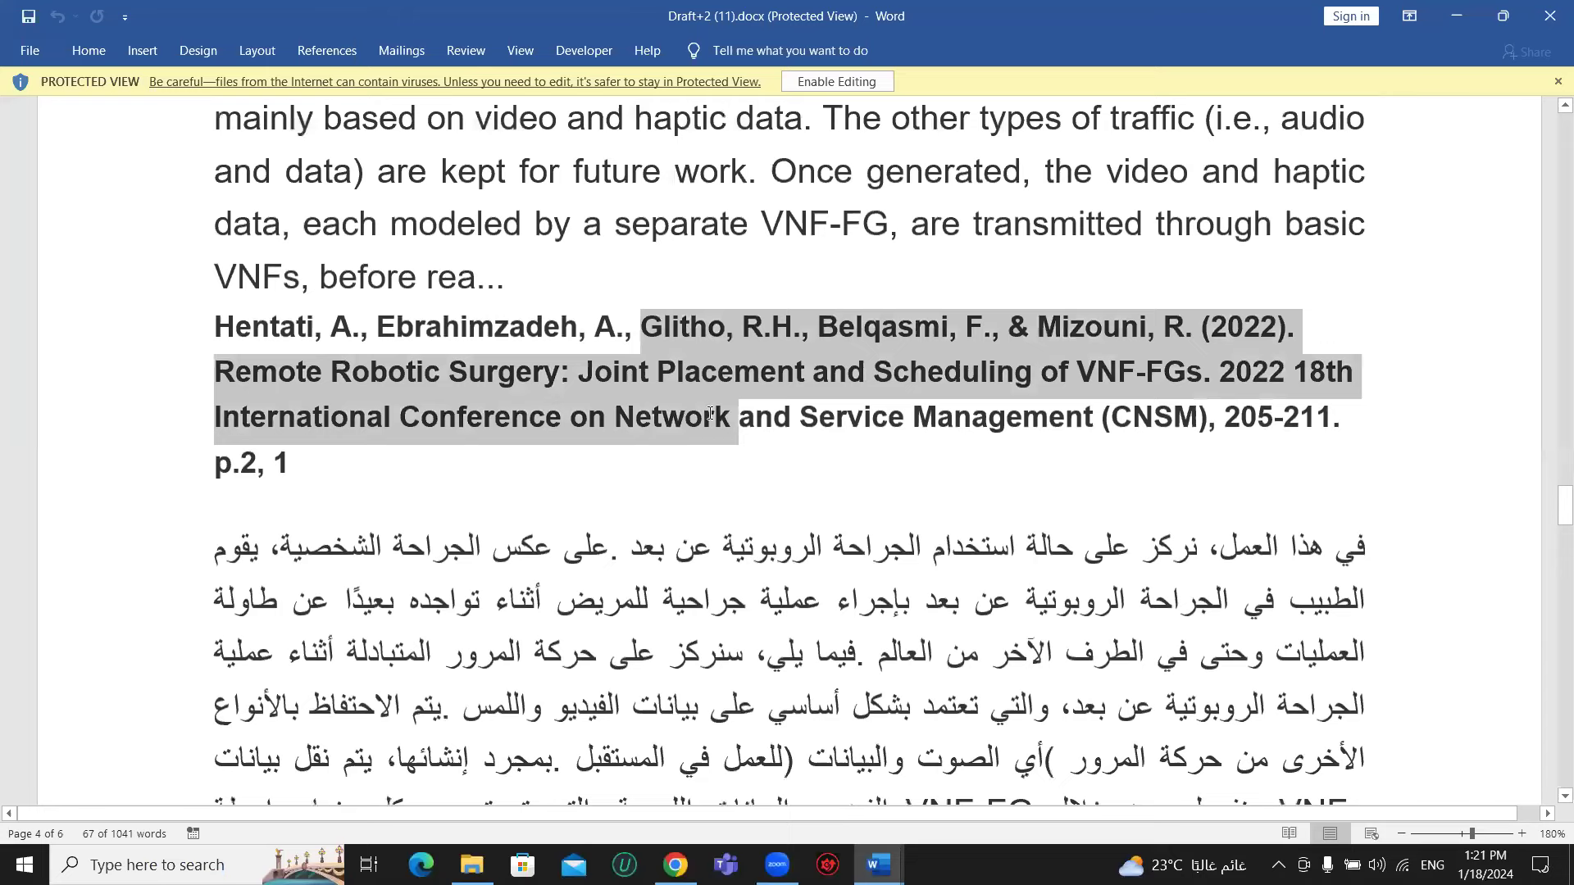
click(538, 244)
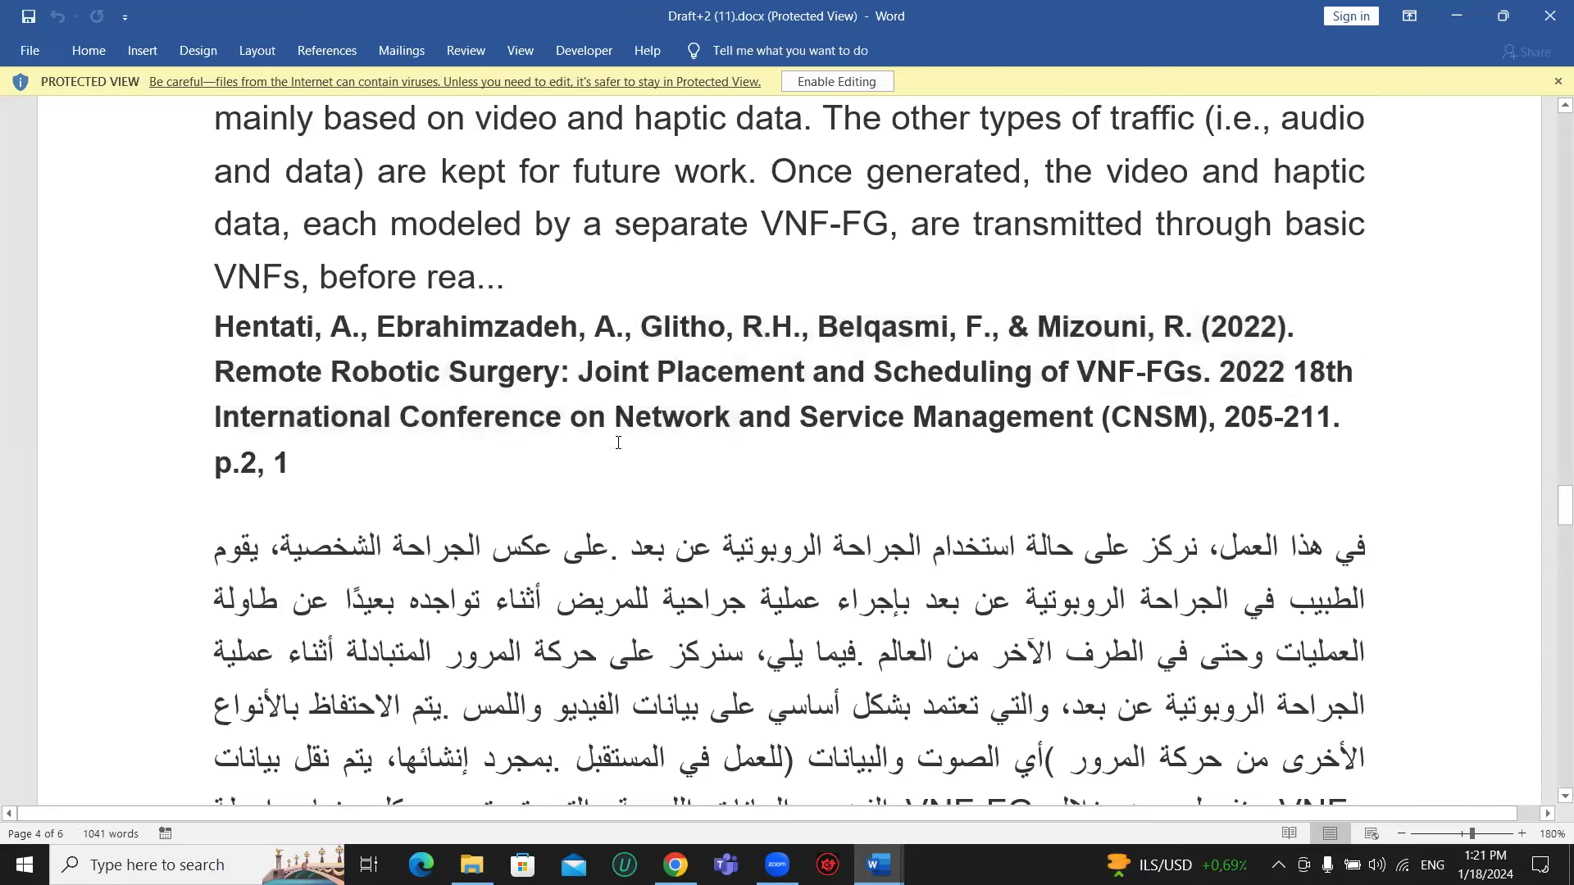
scroll(619, 425, down, 3)
drag(713, 283, 725, 544)
- Examine the rest of the exported document through to the Resources list on the last page, selecting the listed sources
scroll(724, 545, down, 13)
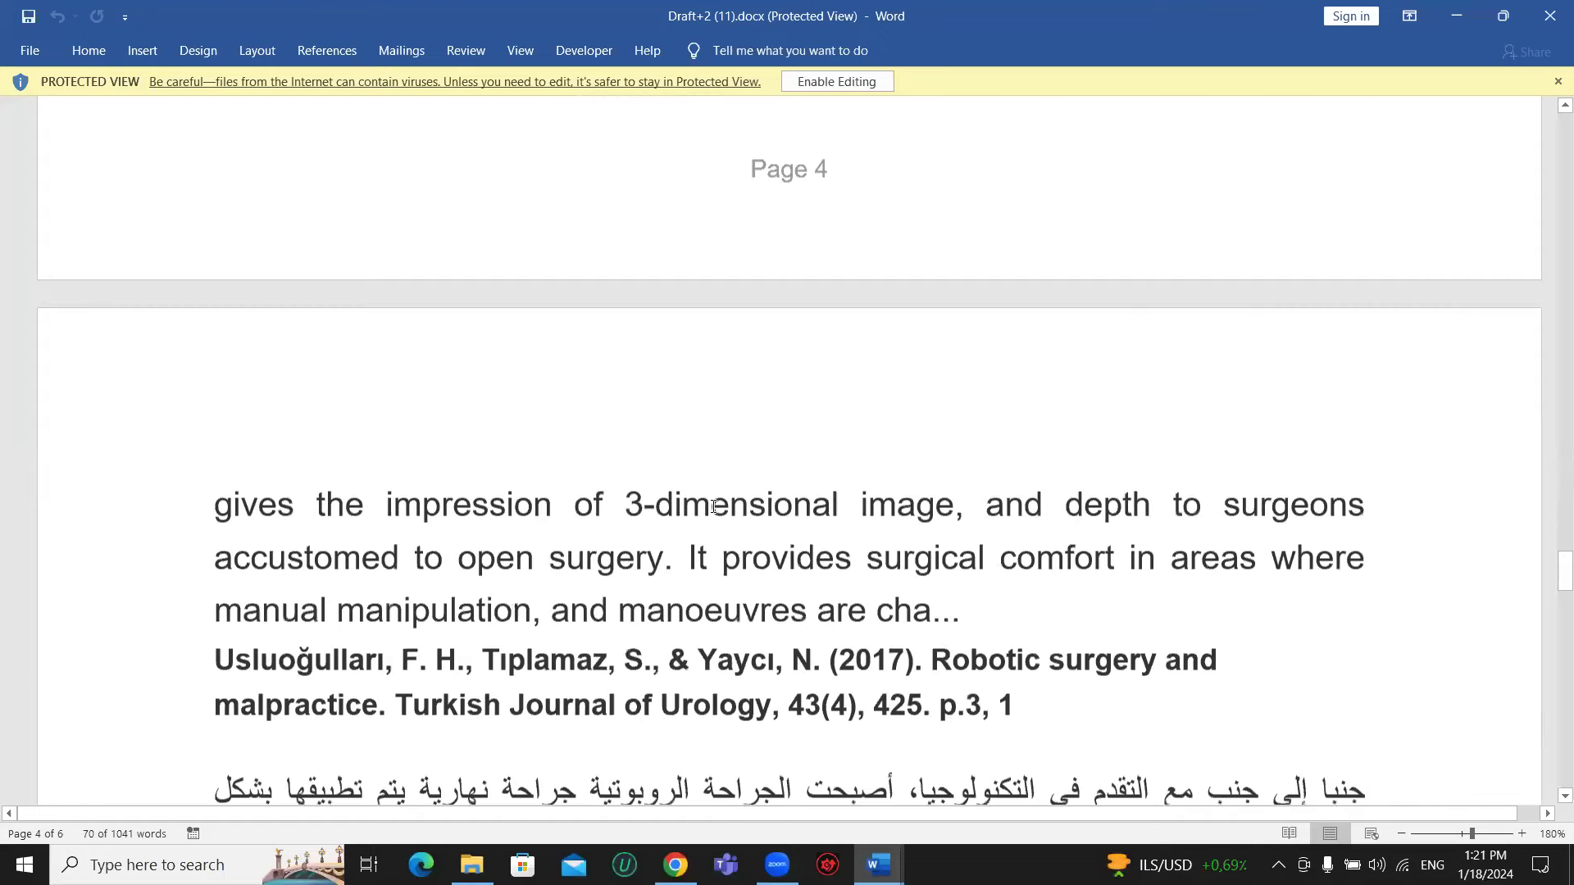
scroll(716, 499, down, 20)
scroll(720, 487, up, 3)
scroll(720, 487, up, 4)
scroll(681, 459, down, 2)
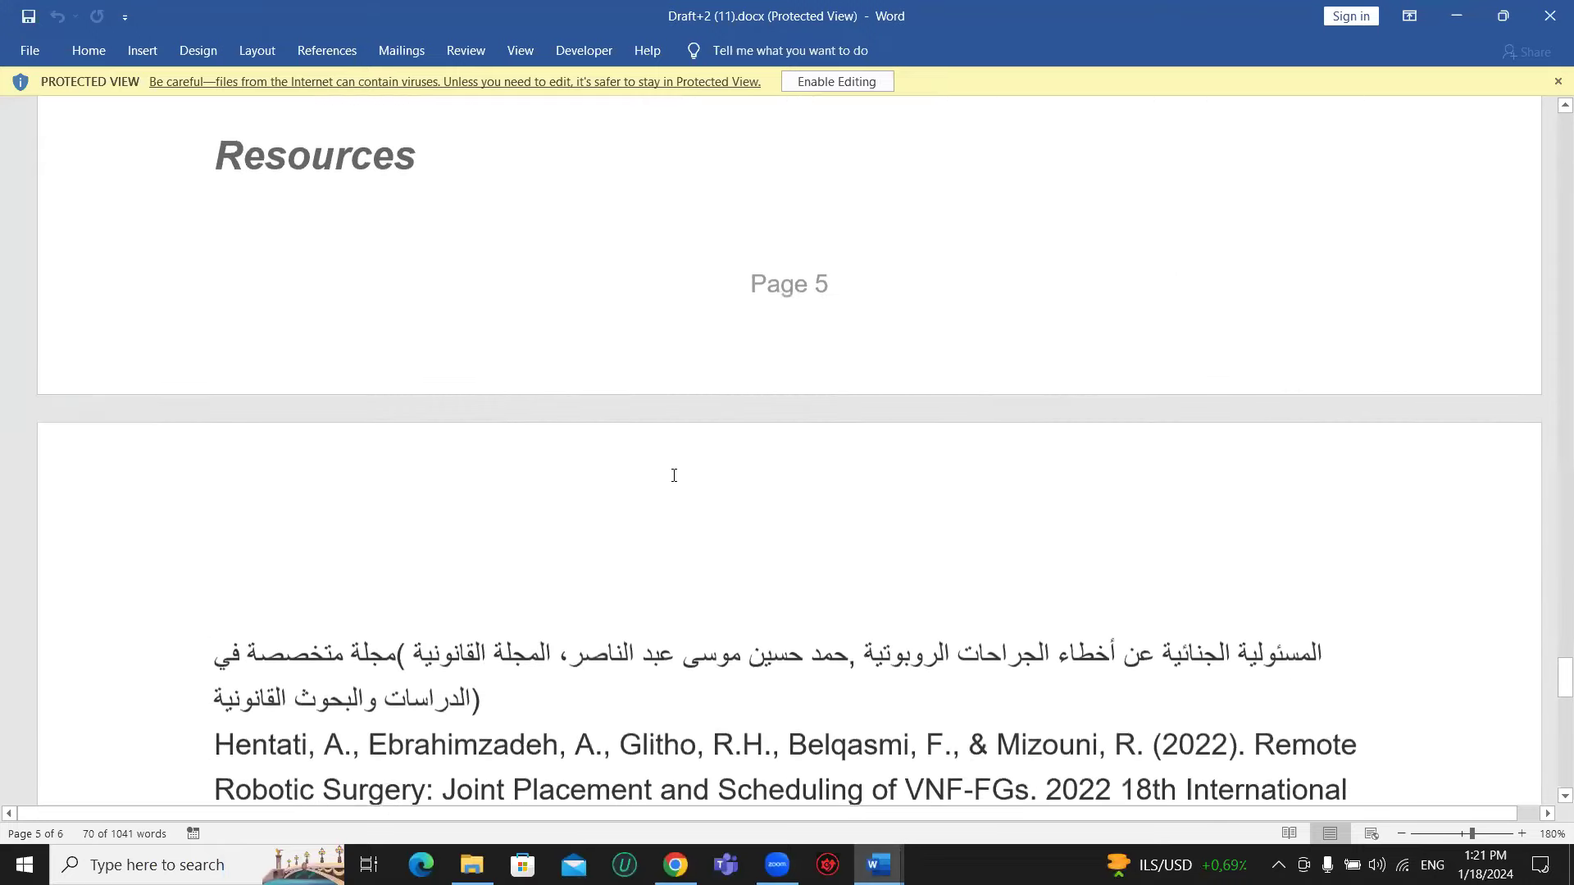
scroll(680, 459, down, 4)
drag(741, 223, 772, 515)
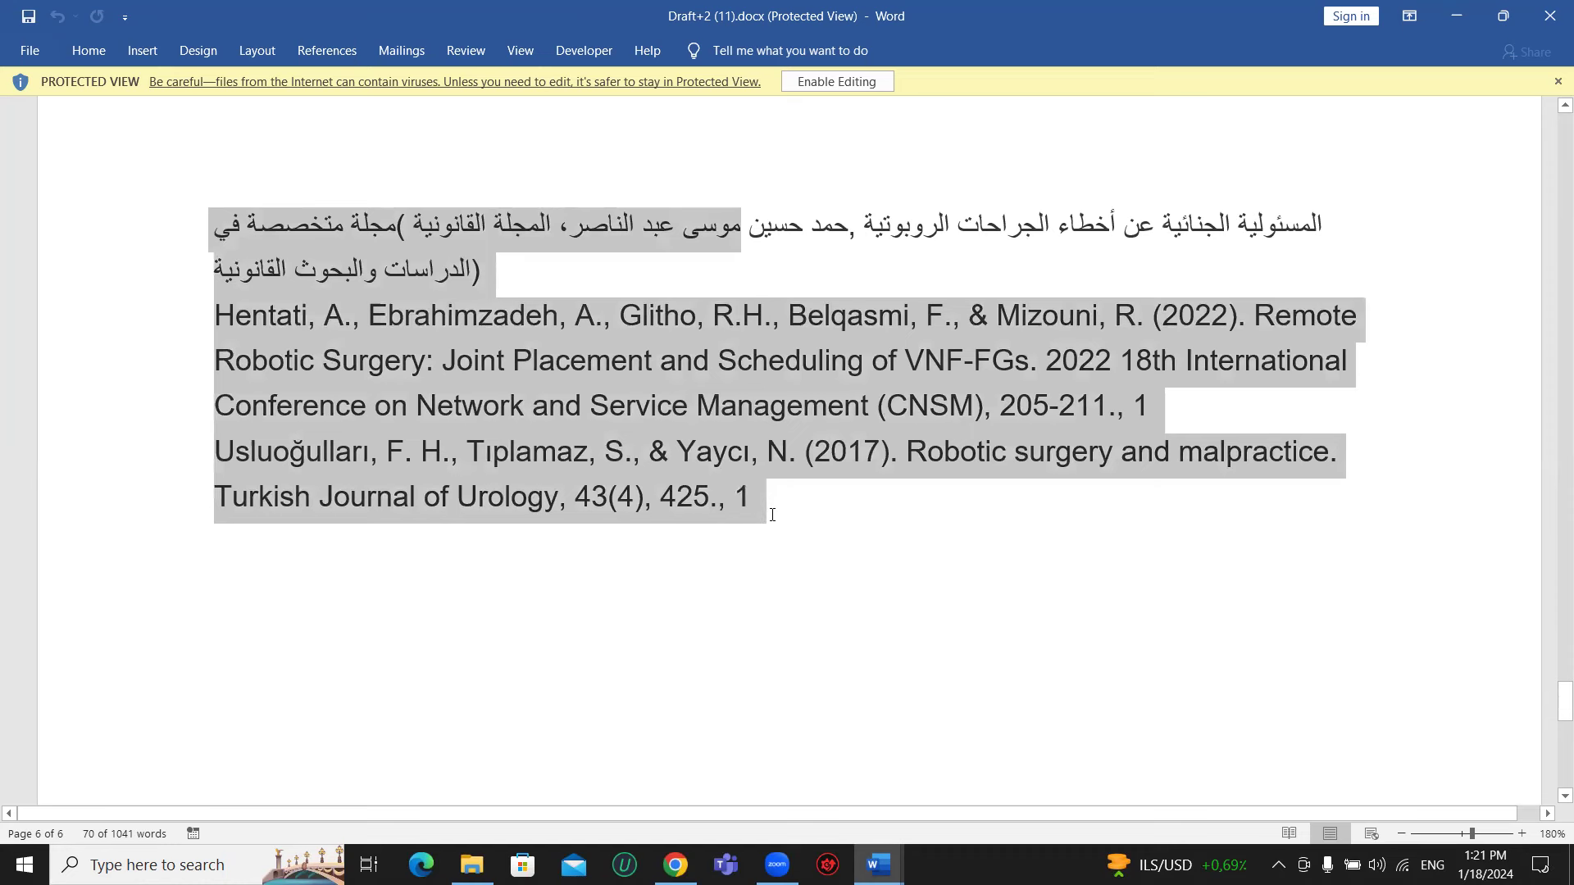
click(708, 439)
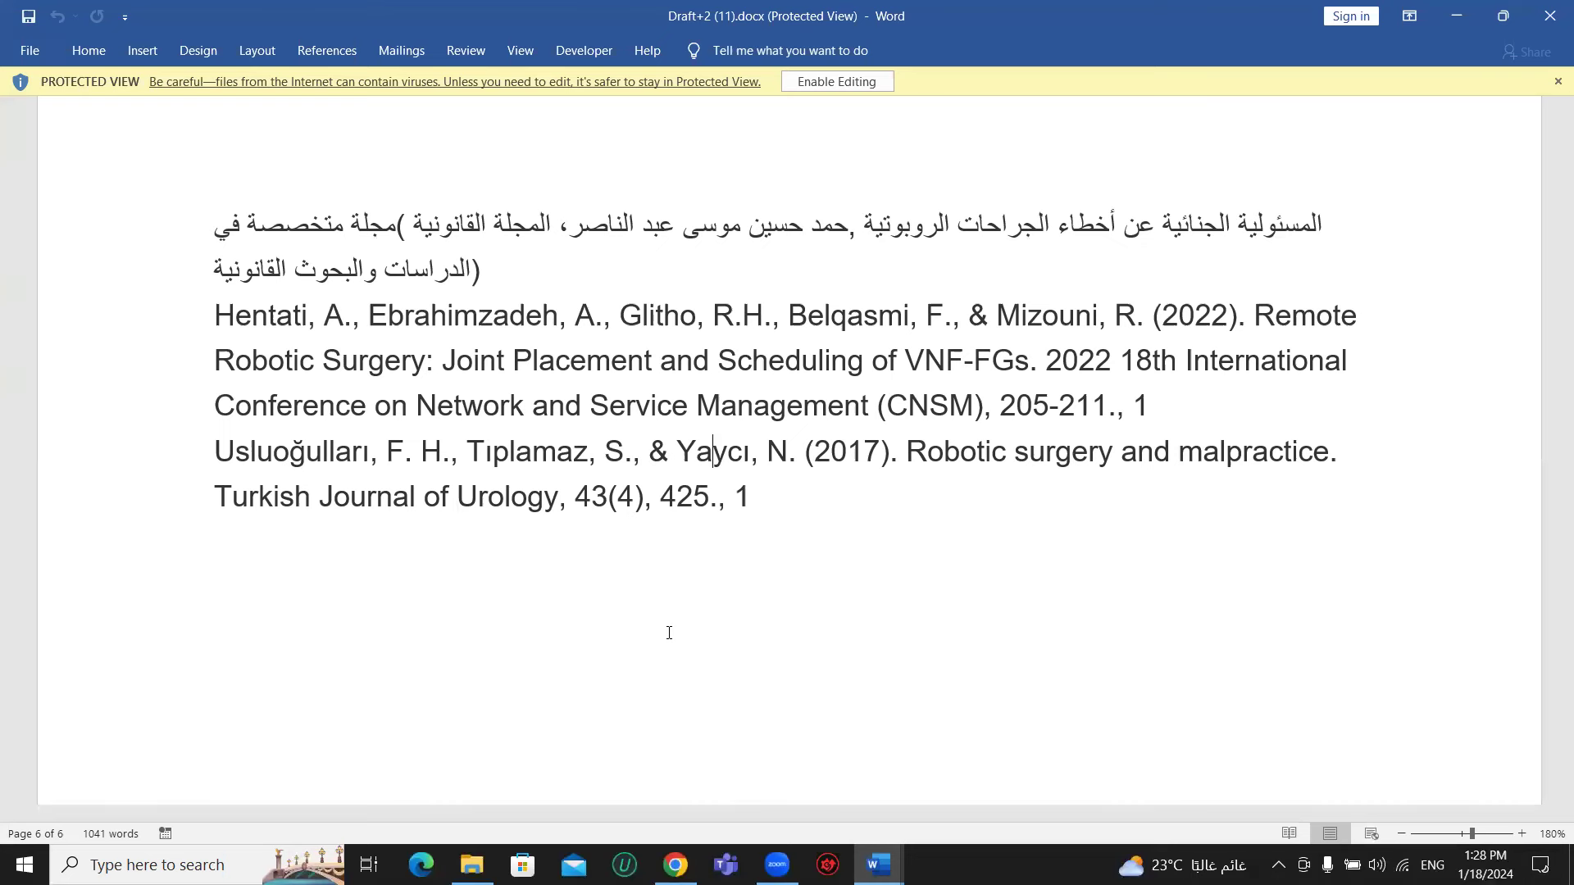
click(669, 718)
key(shift+F10)
key(Escape)
- Switch back to Schobot in Chrome and open the topics (الموضوعات) of the Robotic Surgery research
key(alt+Tab)
click(20, 65)
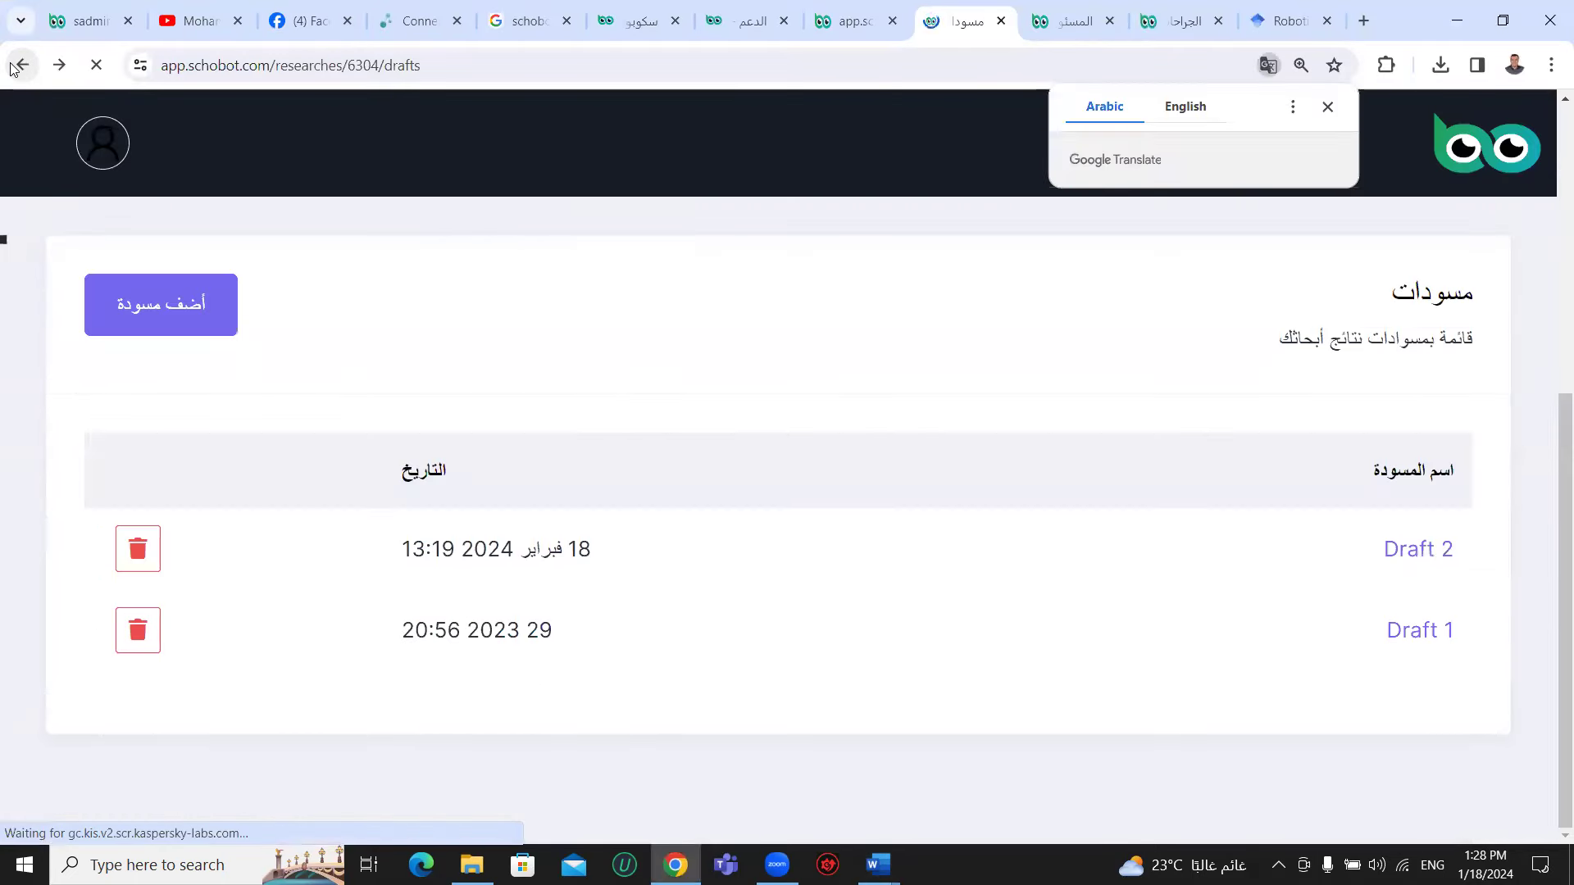
click(12, 70)
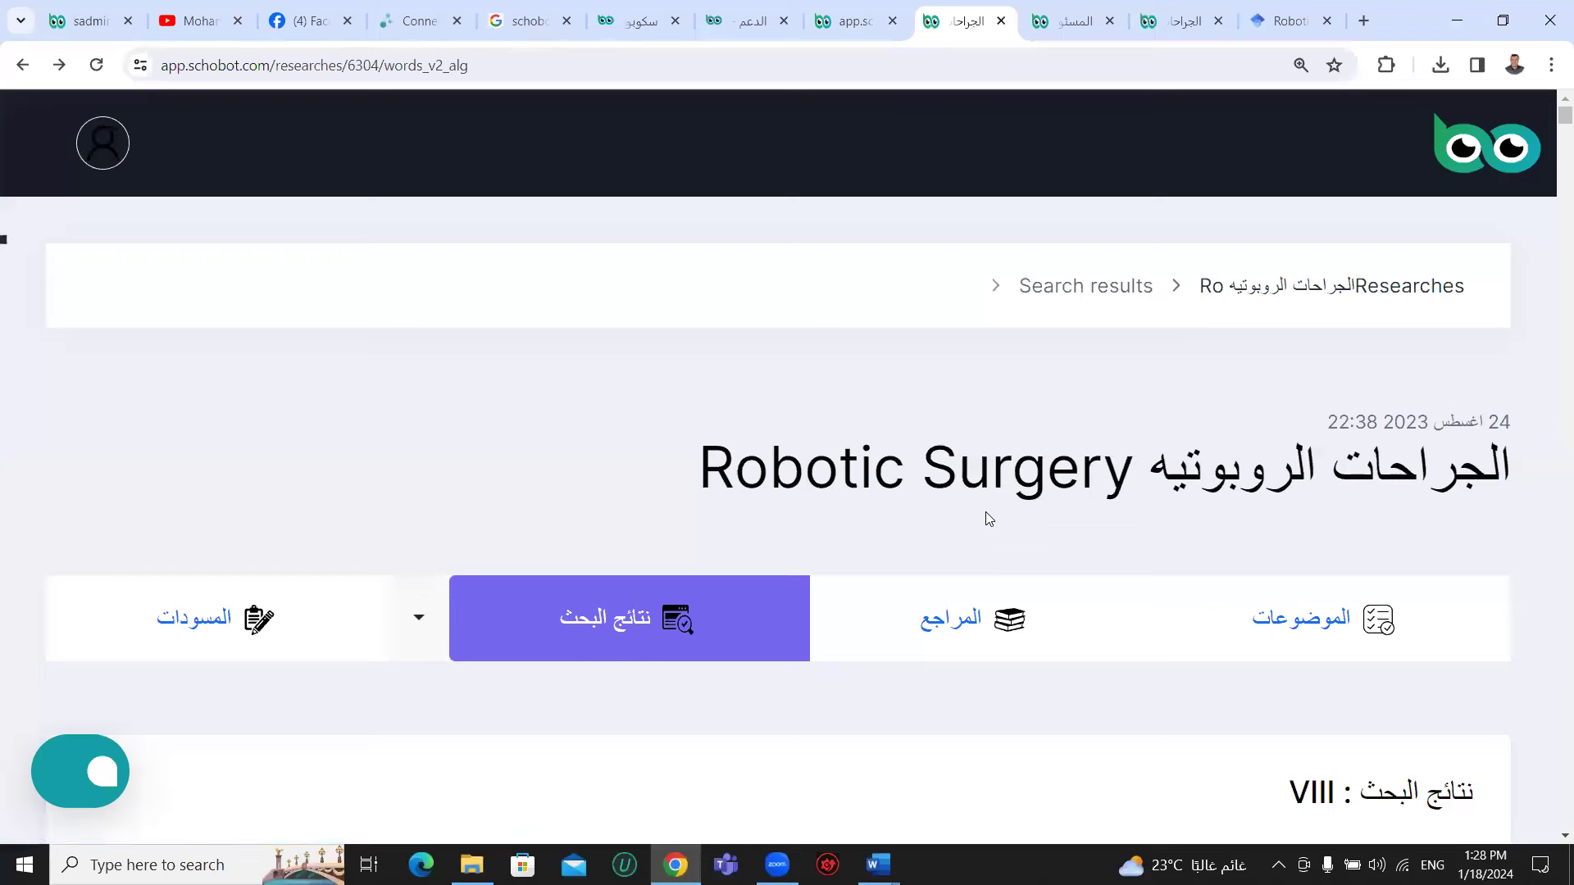
scroll(968, 492, down, 3)
click(1353, 423)
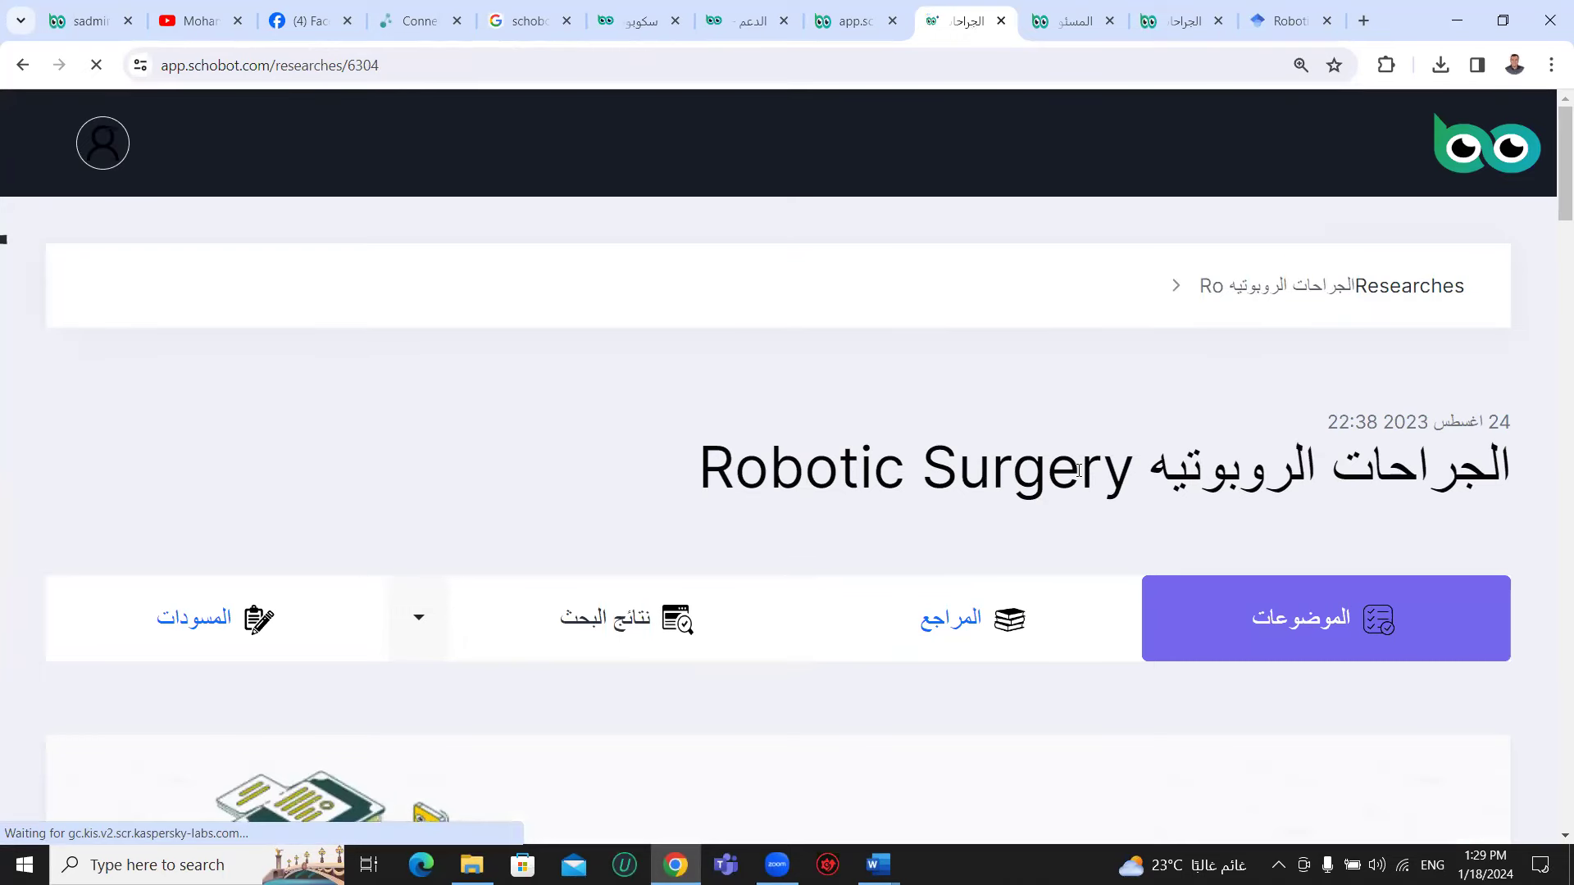
- Open the Robotic Surgery research's topics for editing and examine its research name and keywords
scroll(1074, 463, down, 1)
scroll(1074, 464, down, 1)
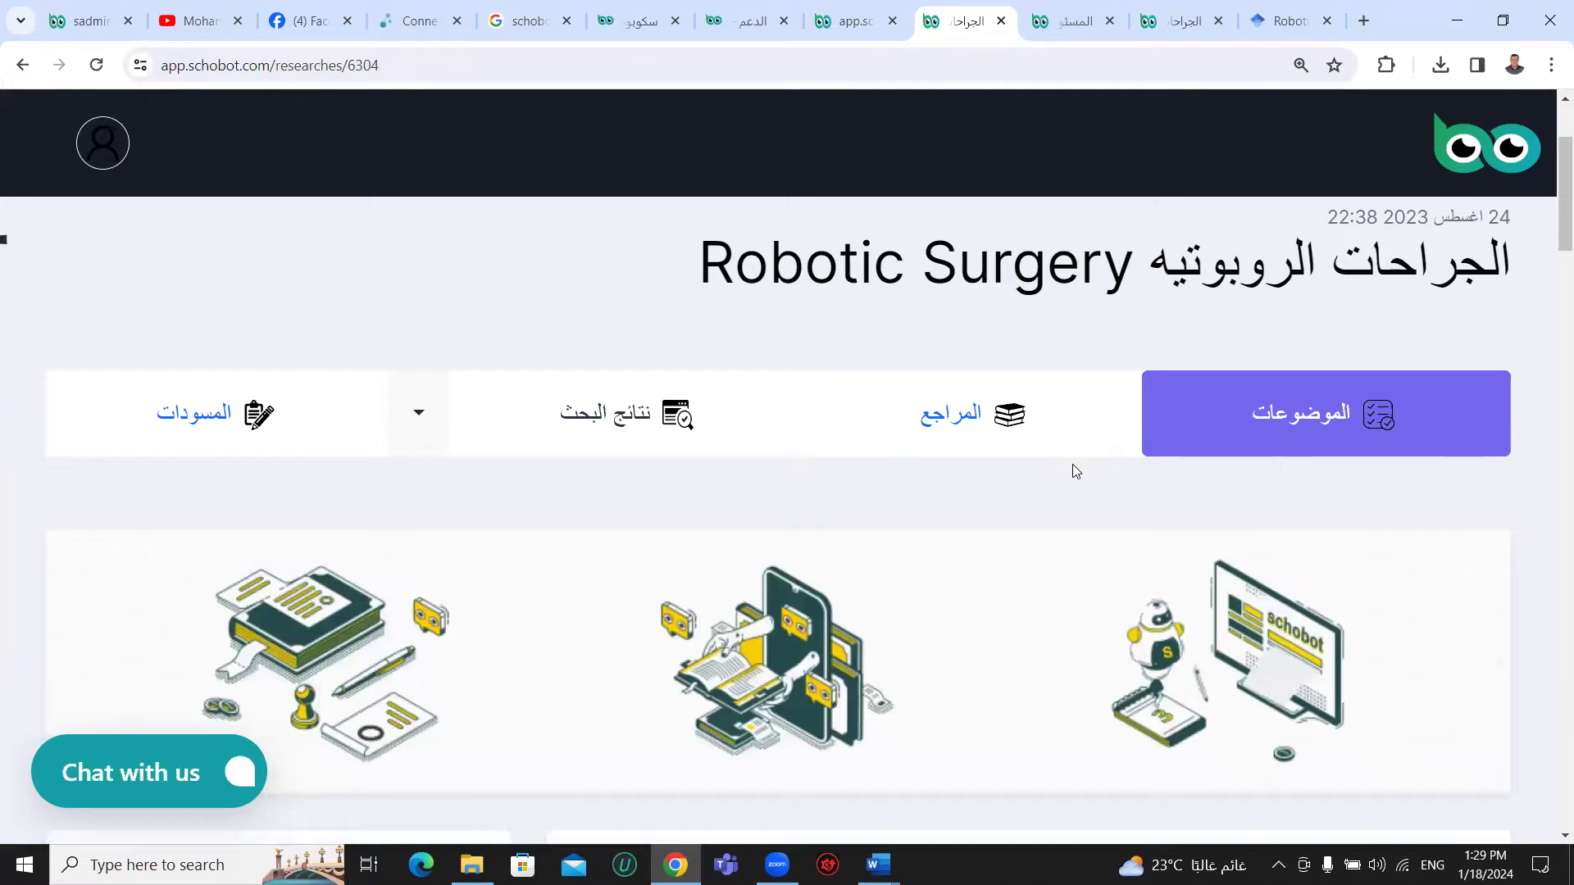
scroll(1073, 464, down, 3)
scroll(1076, 471, down, 2)
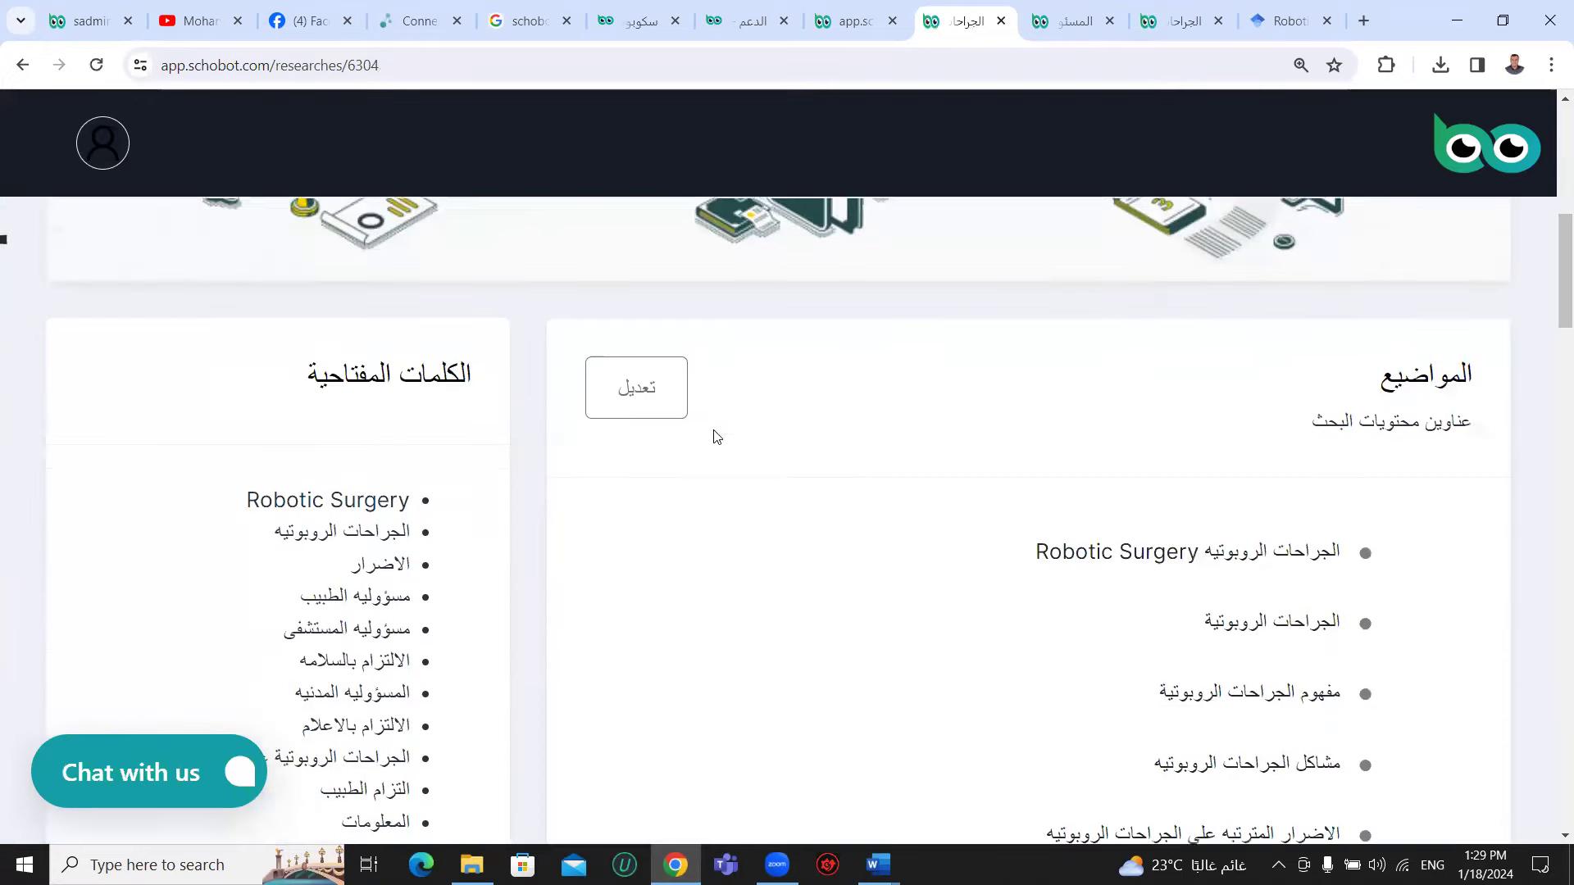
click(665, 405)
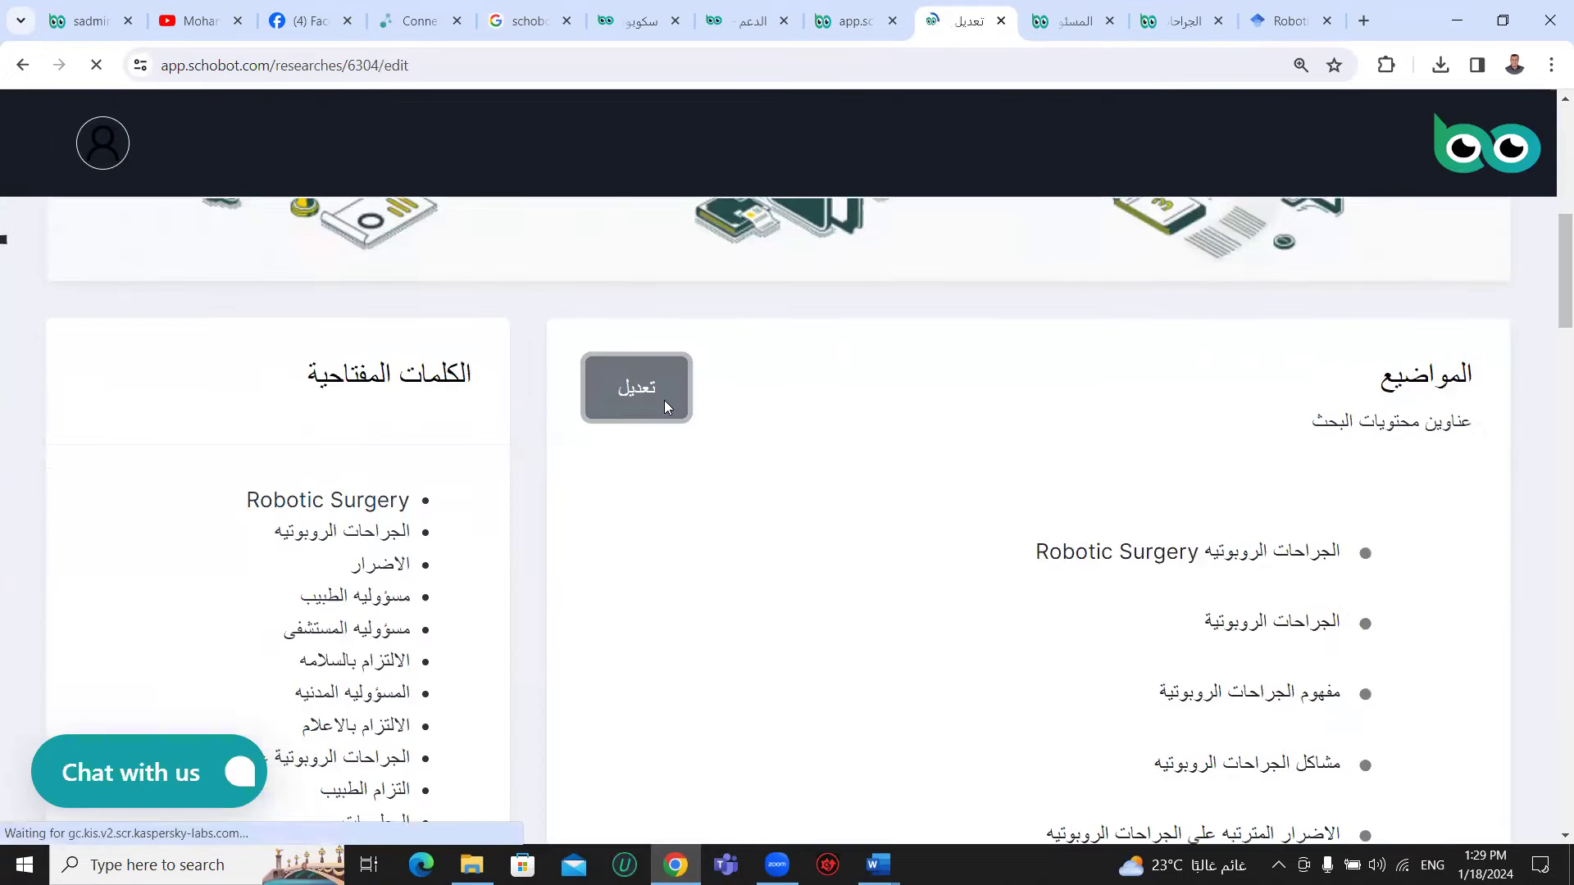
scroll(664, 409, down, 2)
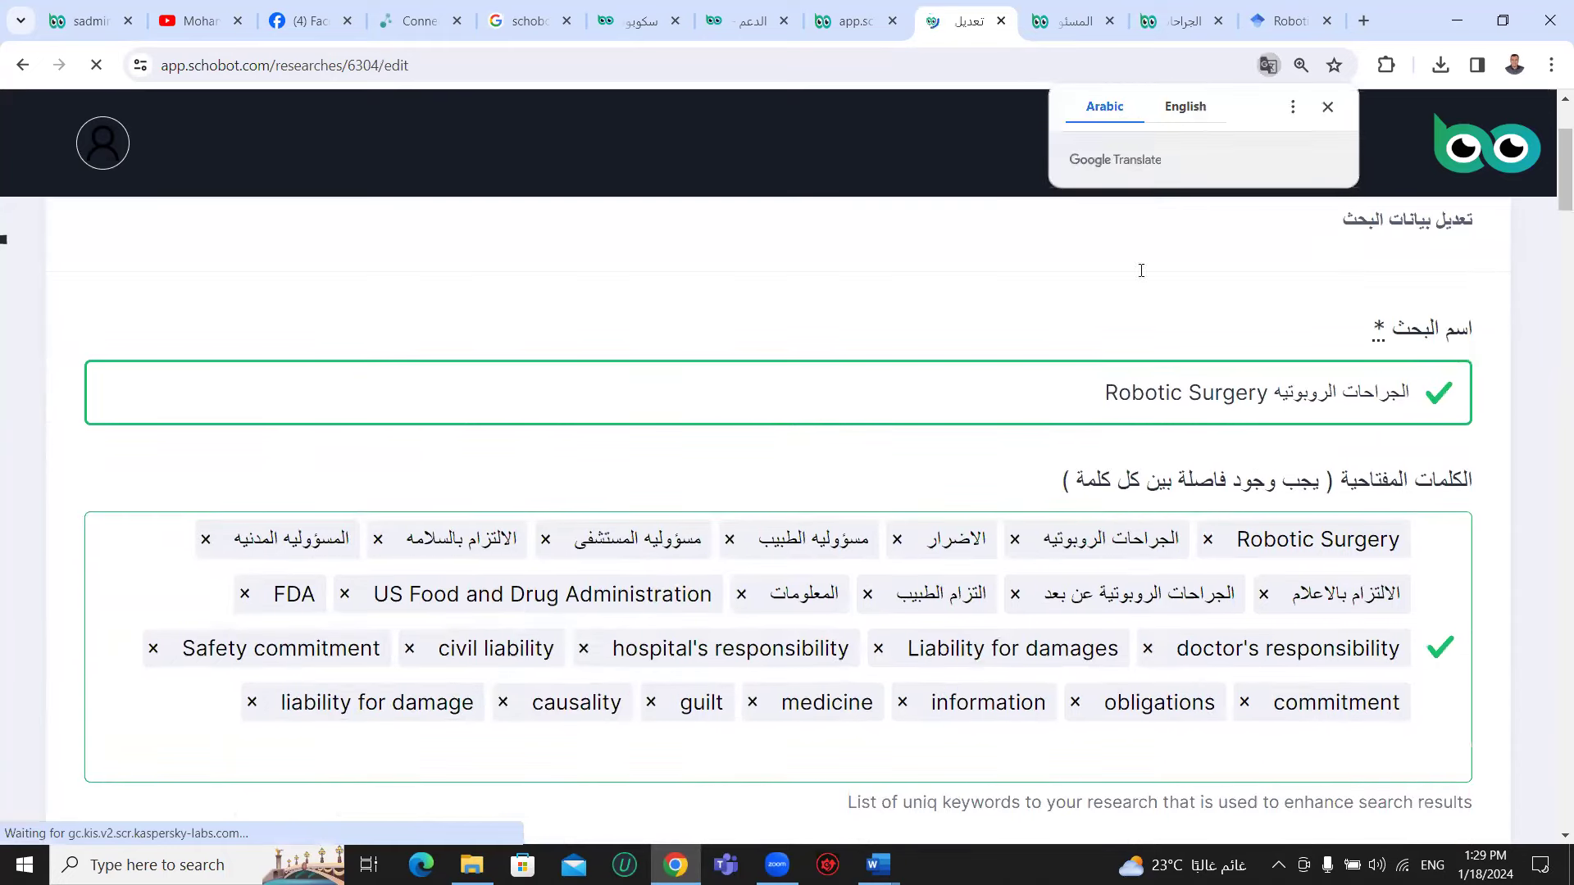
click(1329, 109)
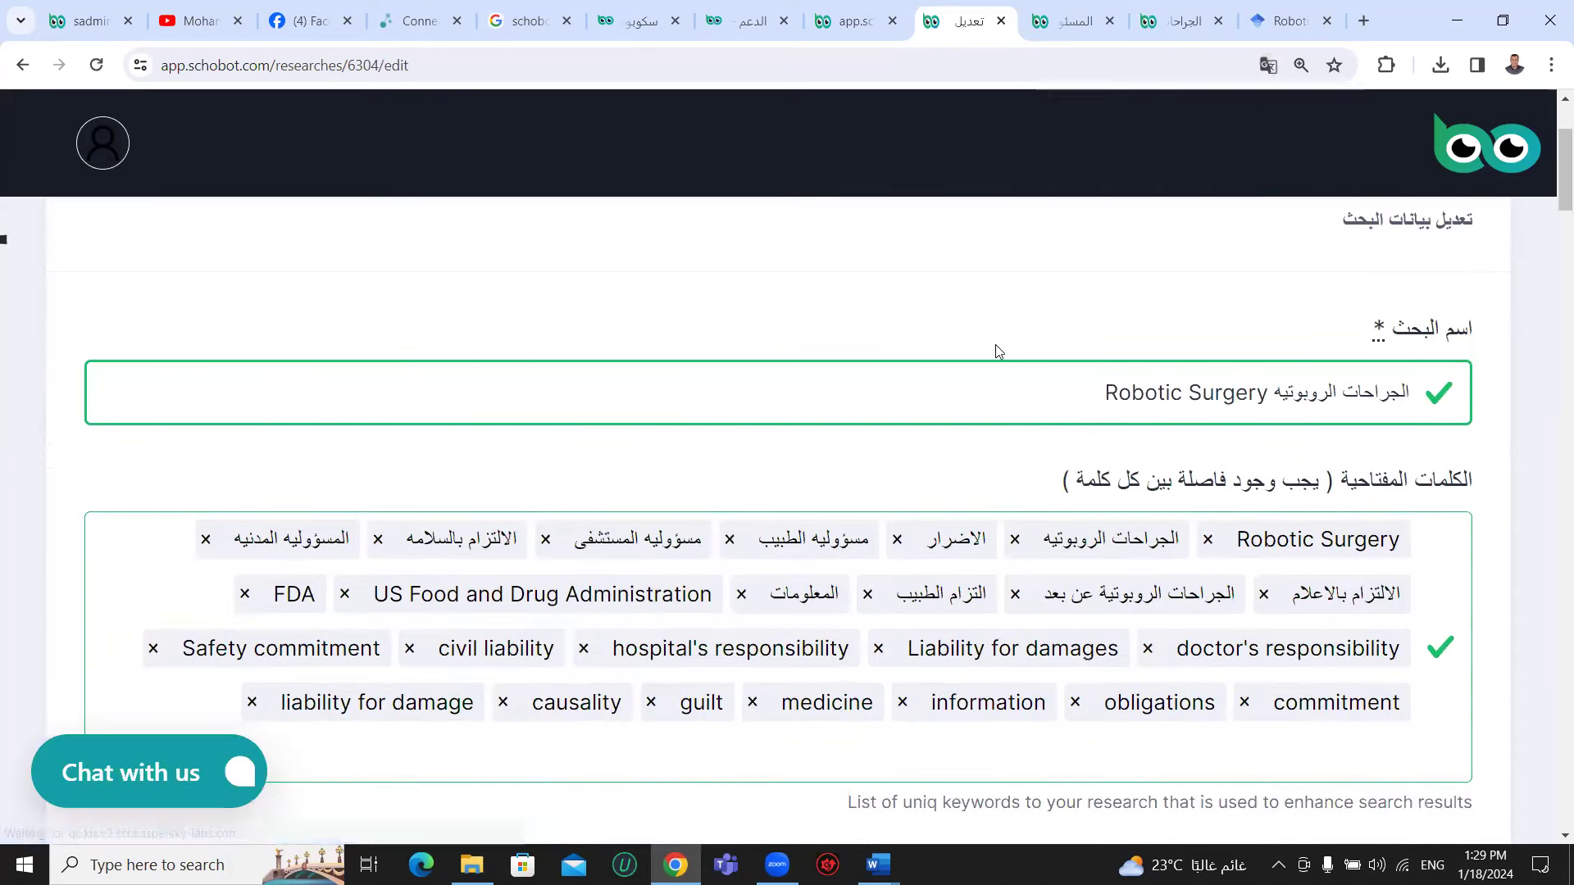
scroll(814, 409, down, 1)
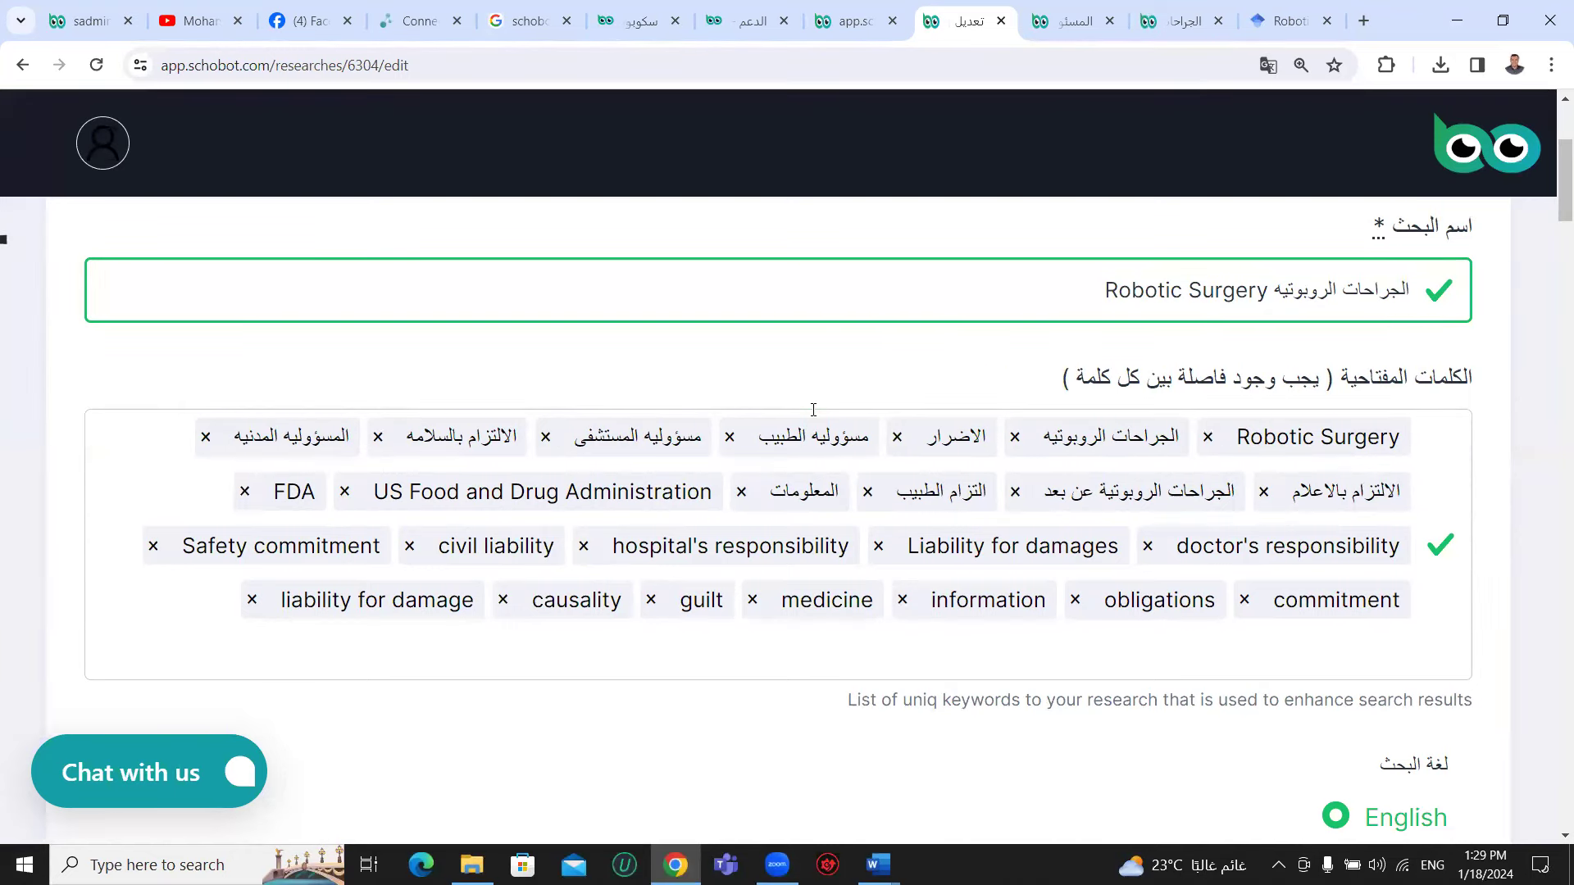
click(1301, 292)
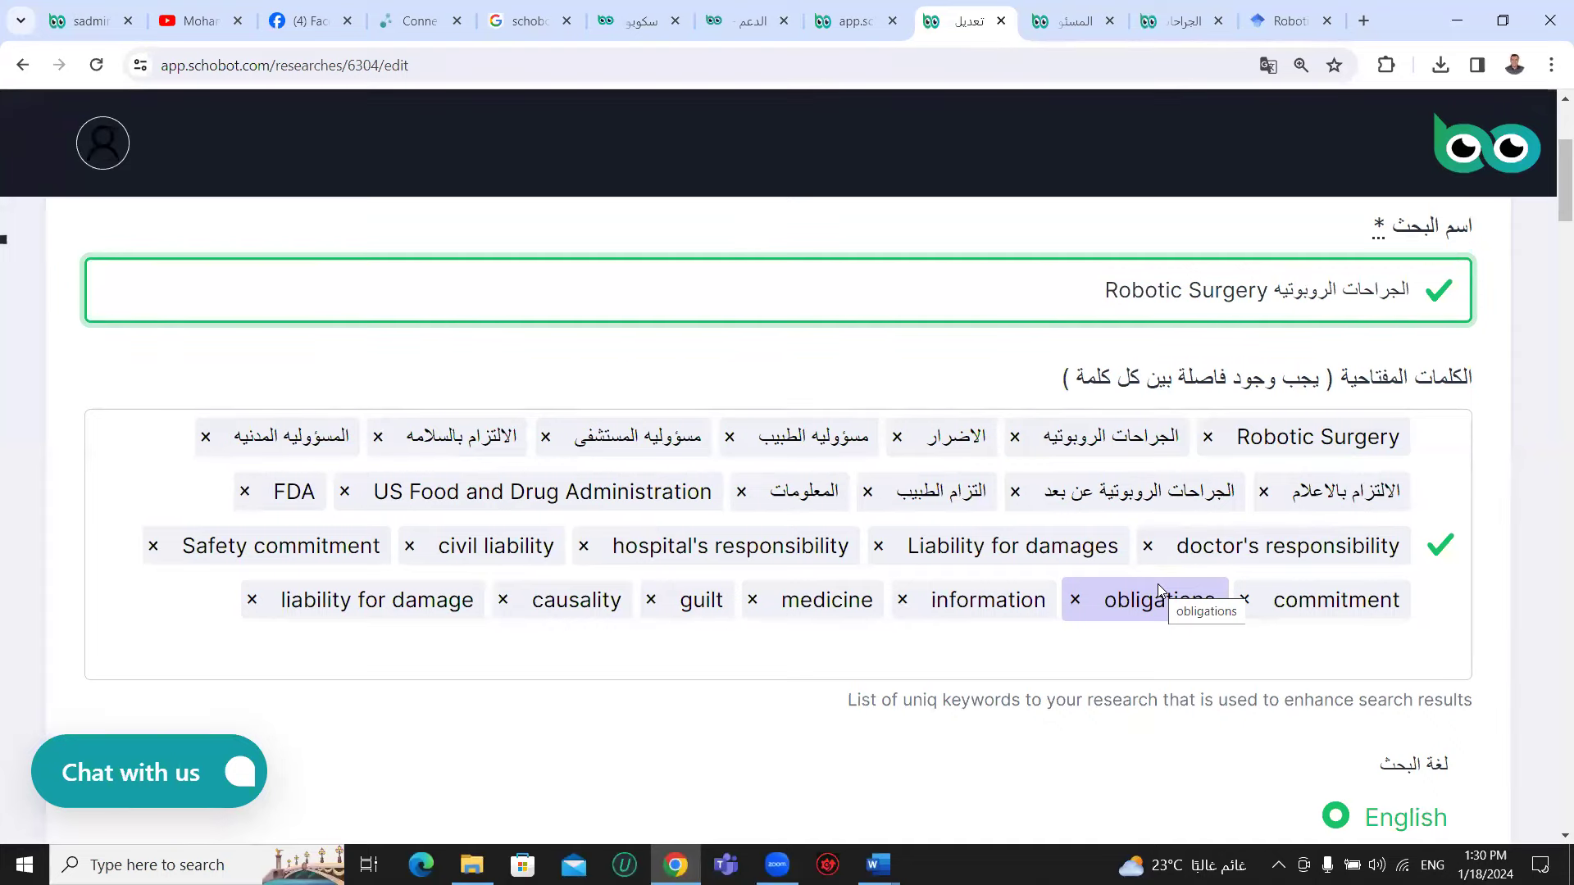
- Add a blank subheading under the الجراحات الروبوتيه Robotic Surgery heading and another under the الجراحات الروبوتية heading
scroll(1158, 584, down, 8)
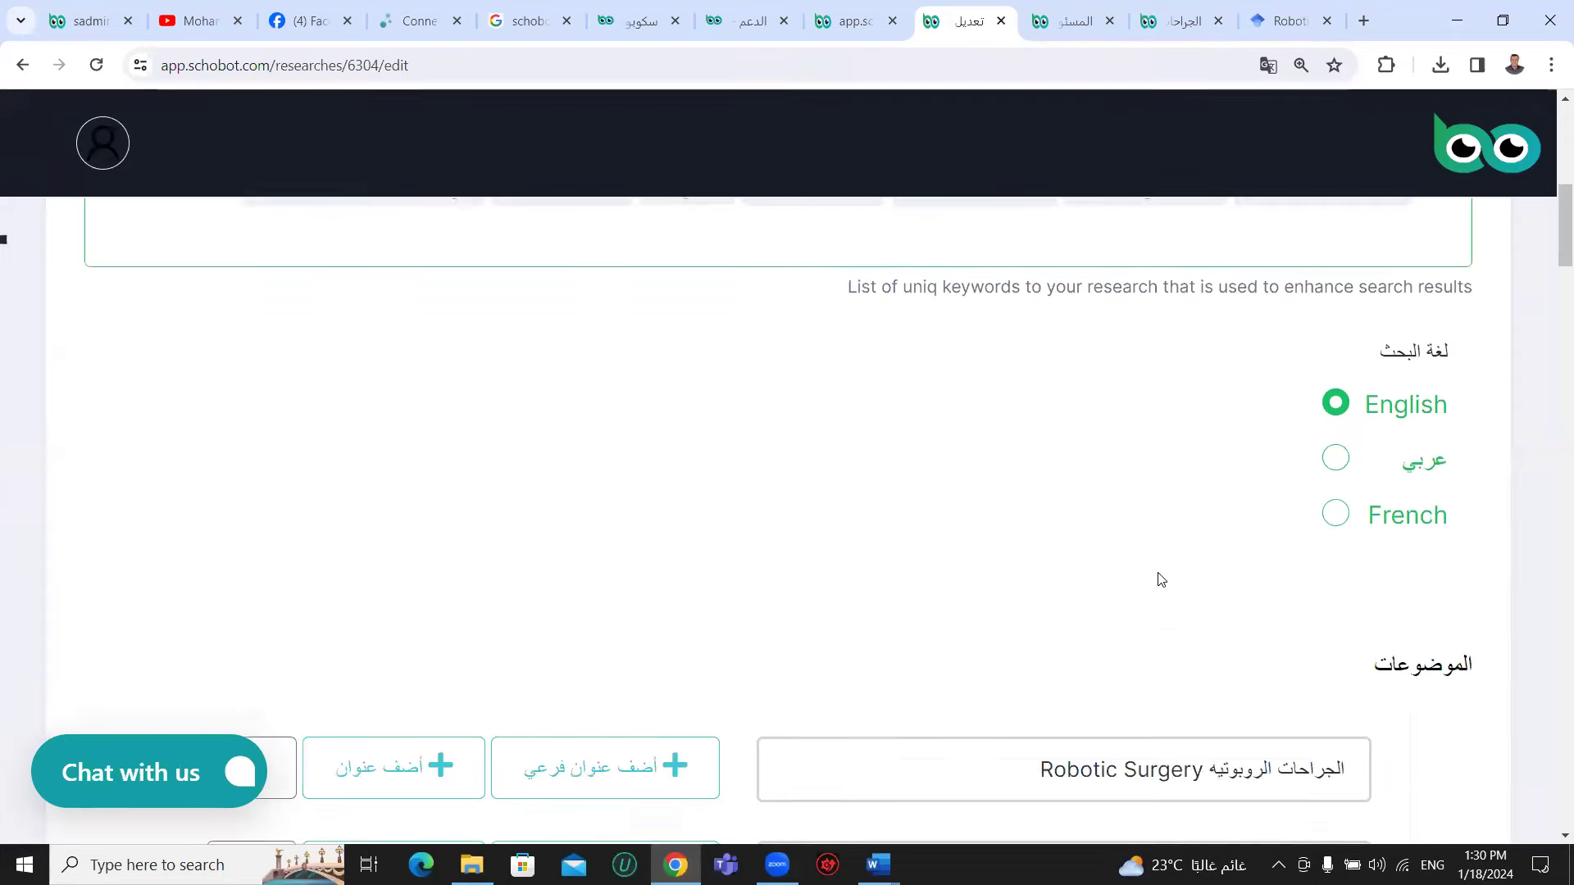
scroll(1136, 580, down, 3)
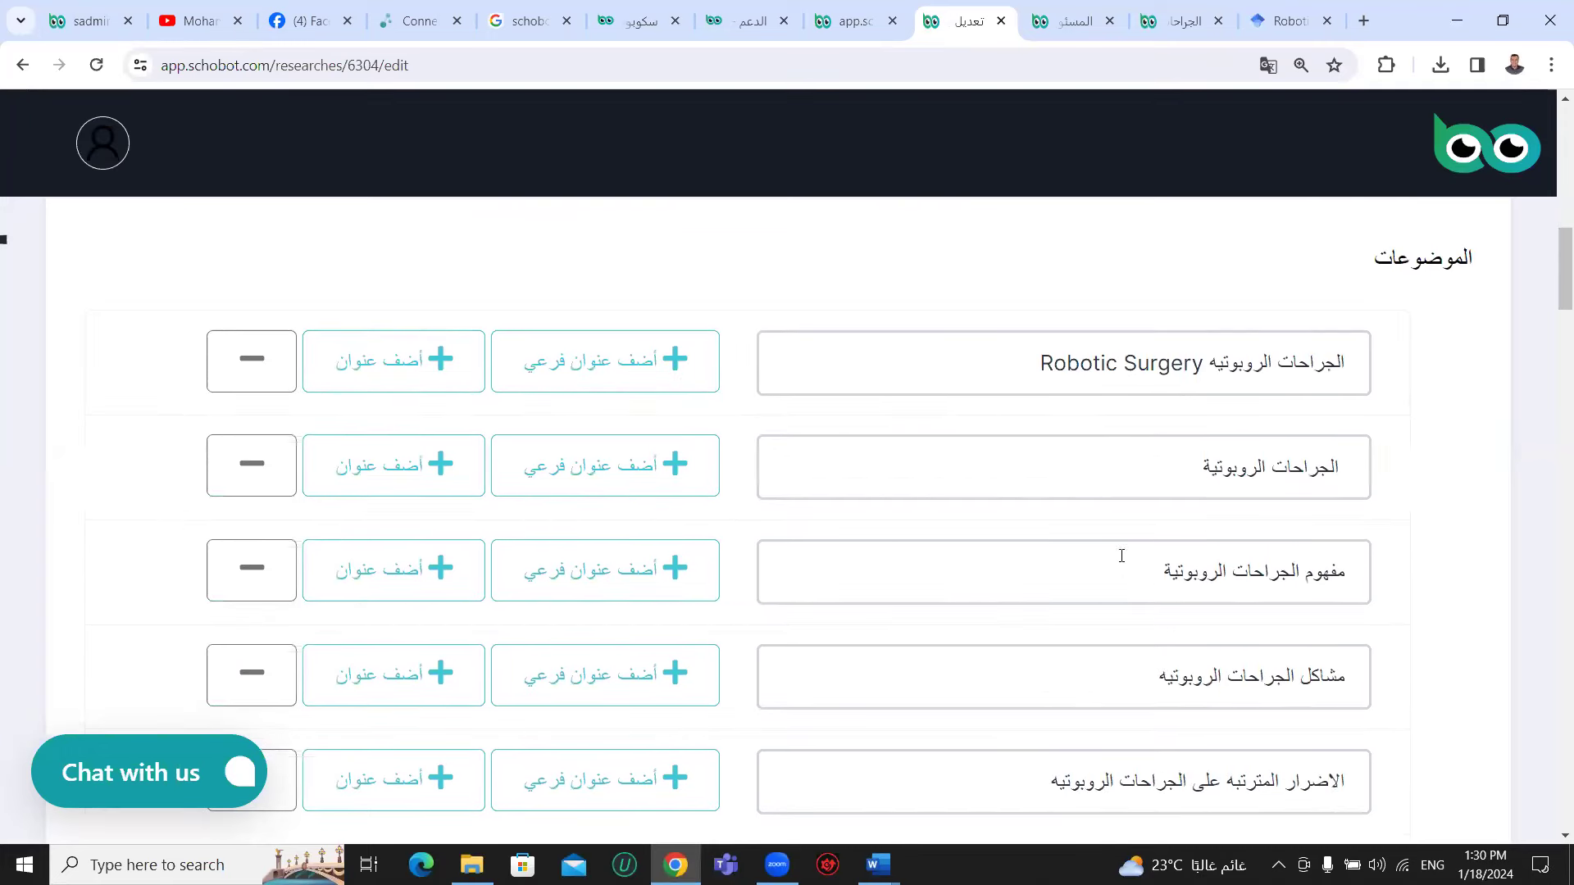
click(639, 379)
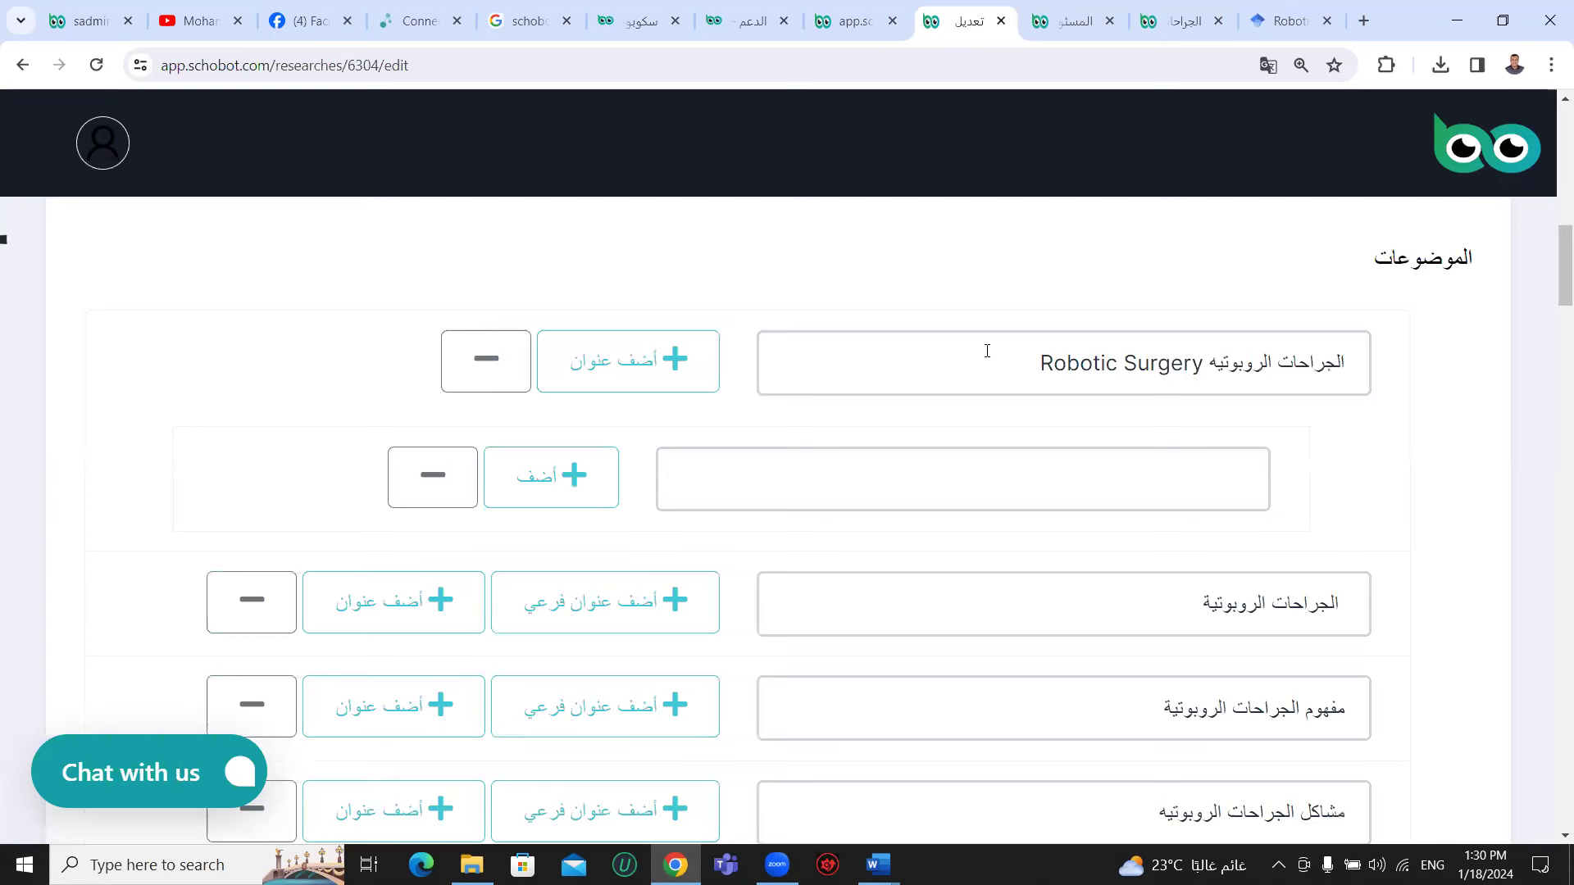
drag(987, 361, 1403, 362)
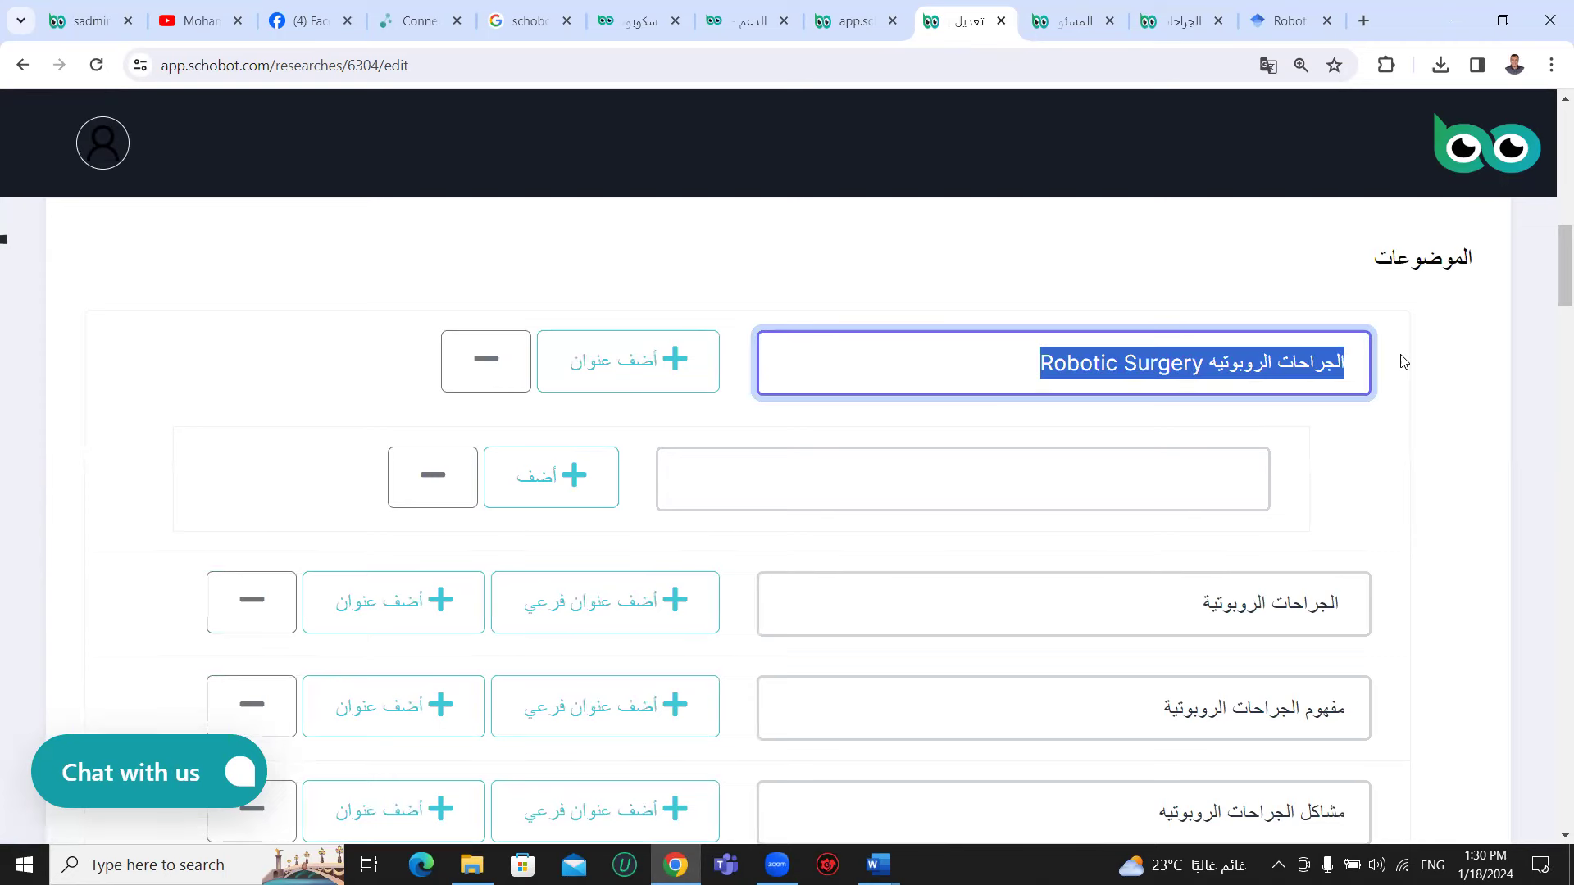
scroll(943, 405, down, 2)
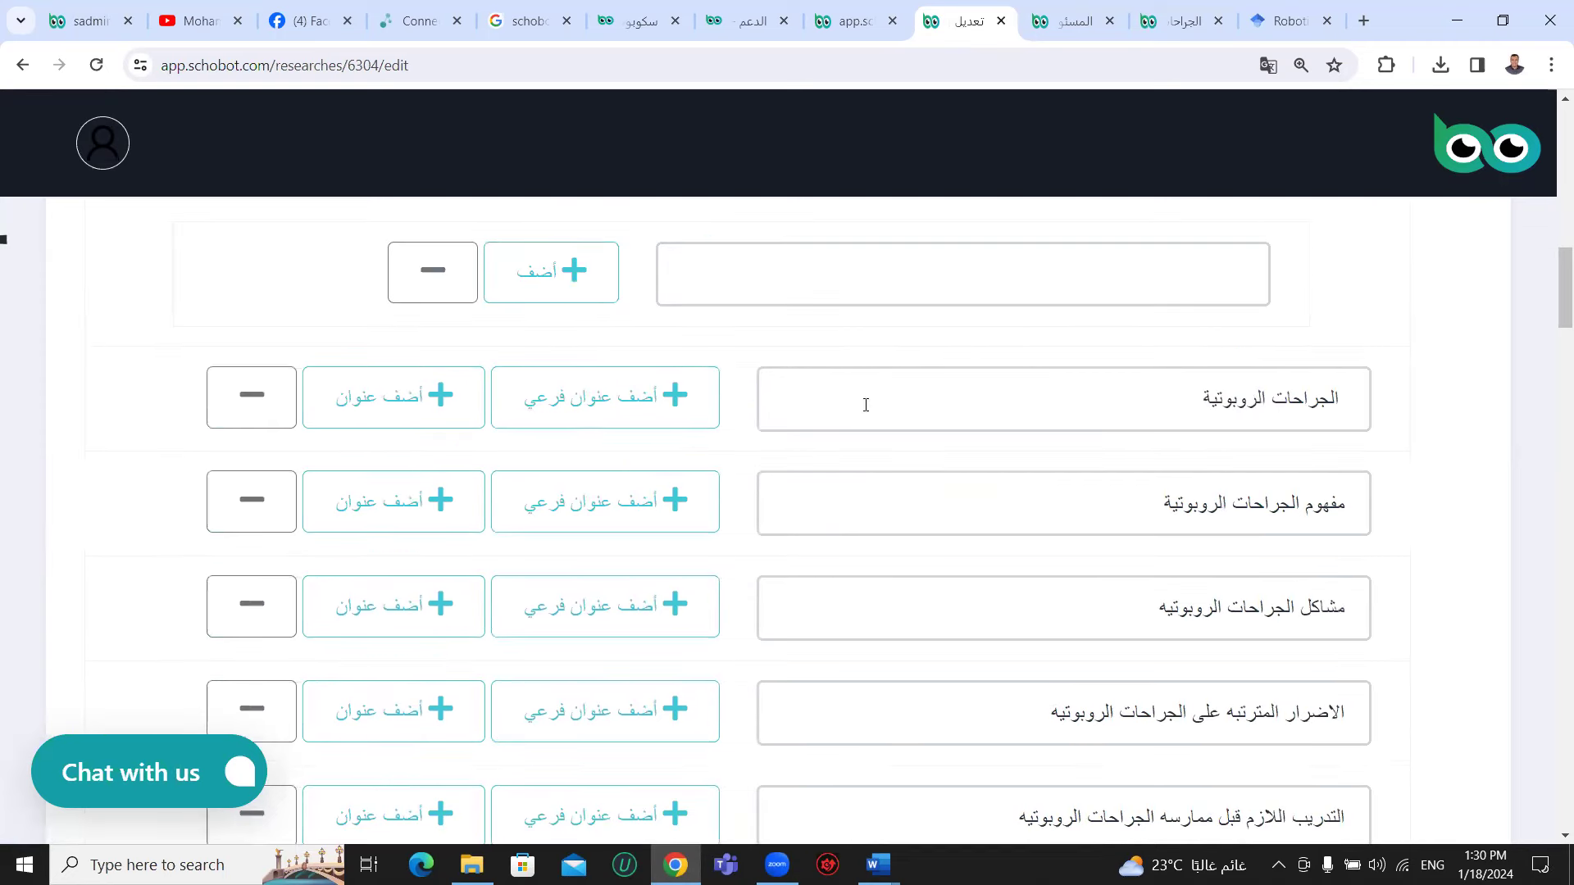
click(582, 400)
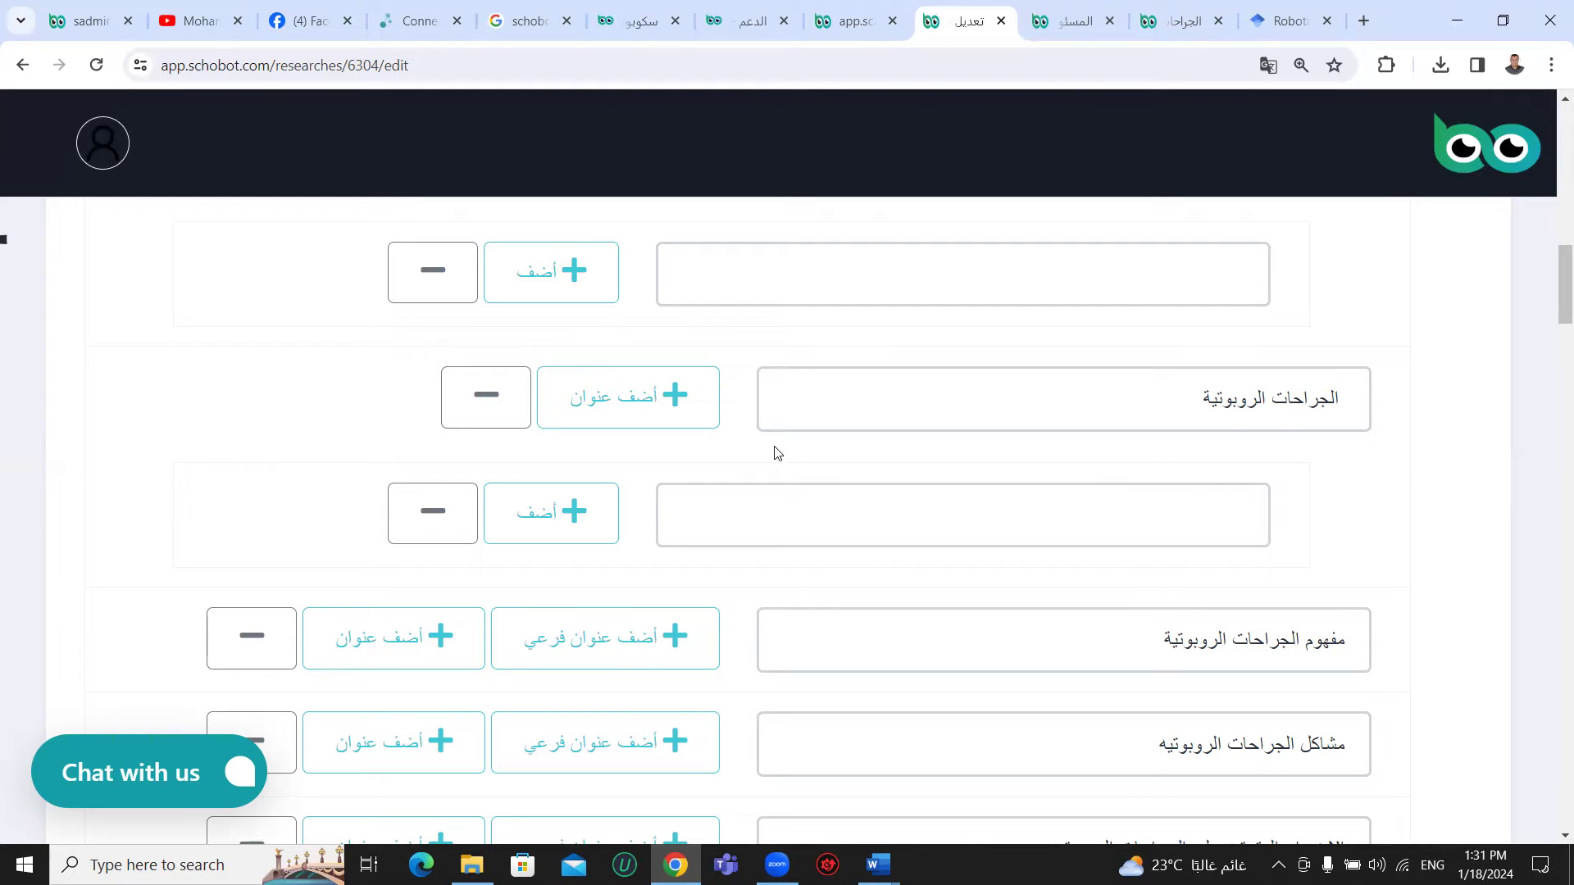
- Add a blank main heading after Remote robotic surgery at the end of the topics list
scroll(773, 459, down, 12)
scroll(755, 422, down, 15)
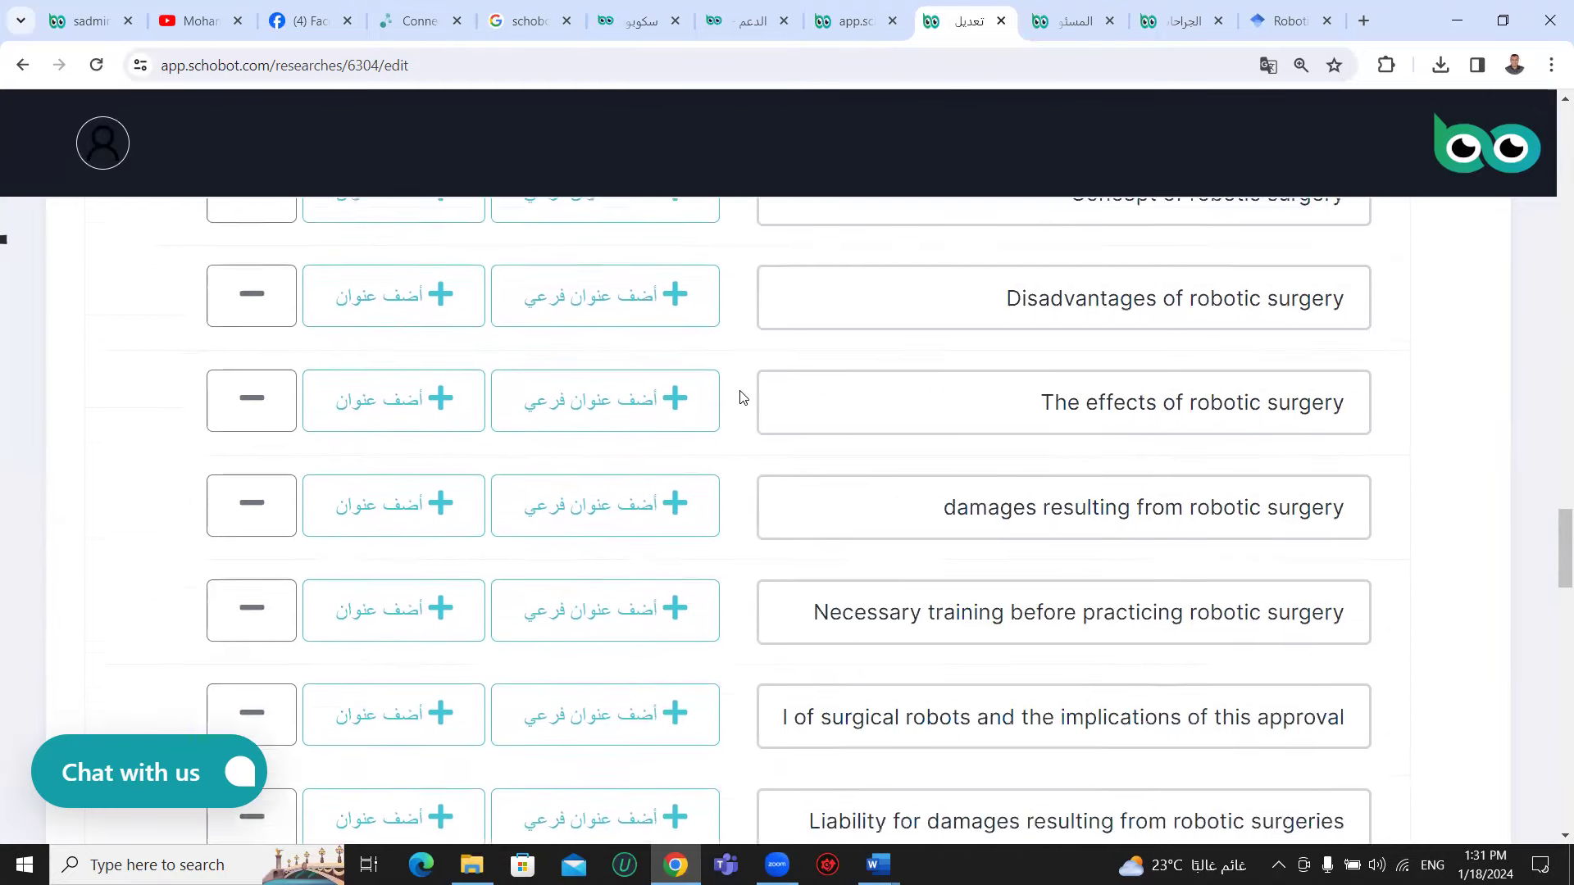
scroll(722, 365, down, 5)
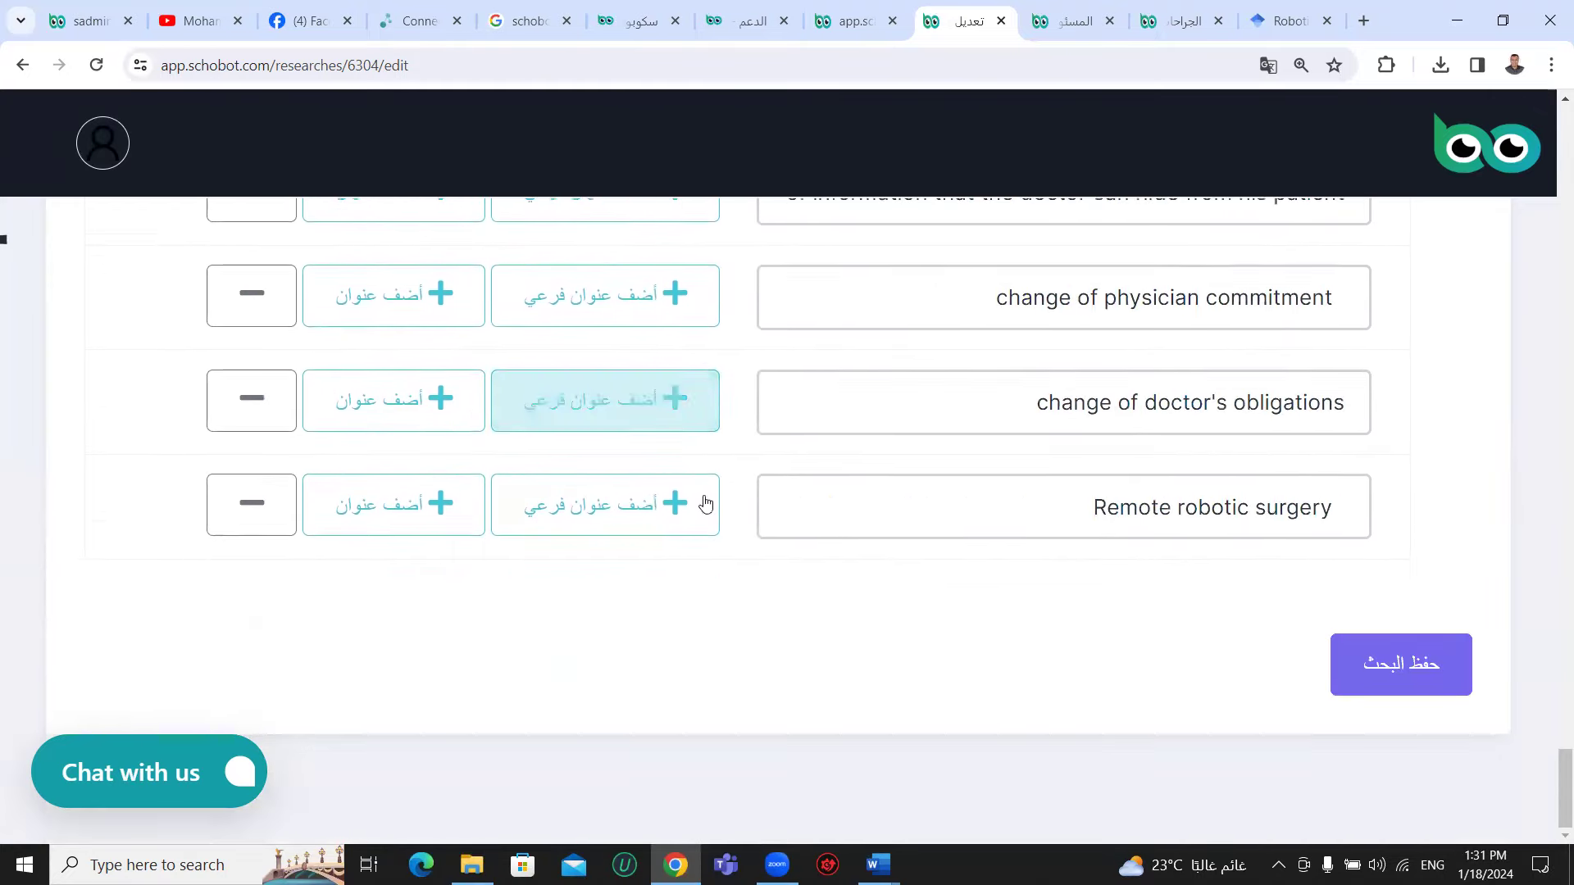
click(417, 532)
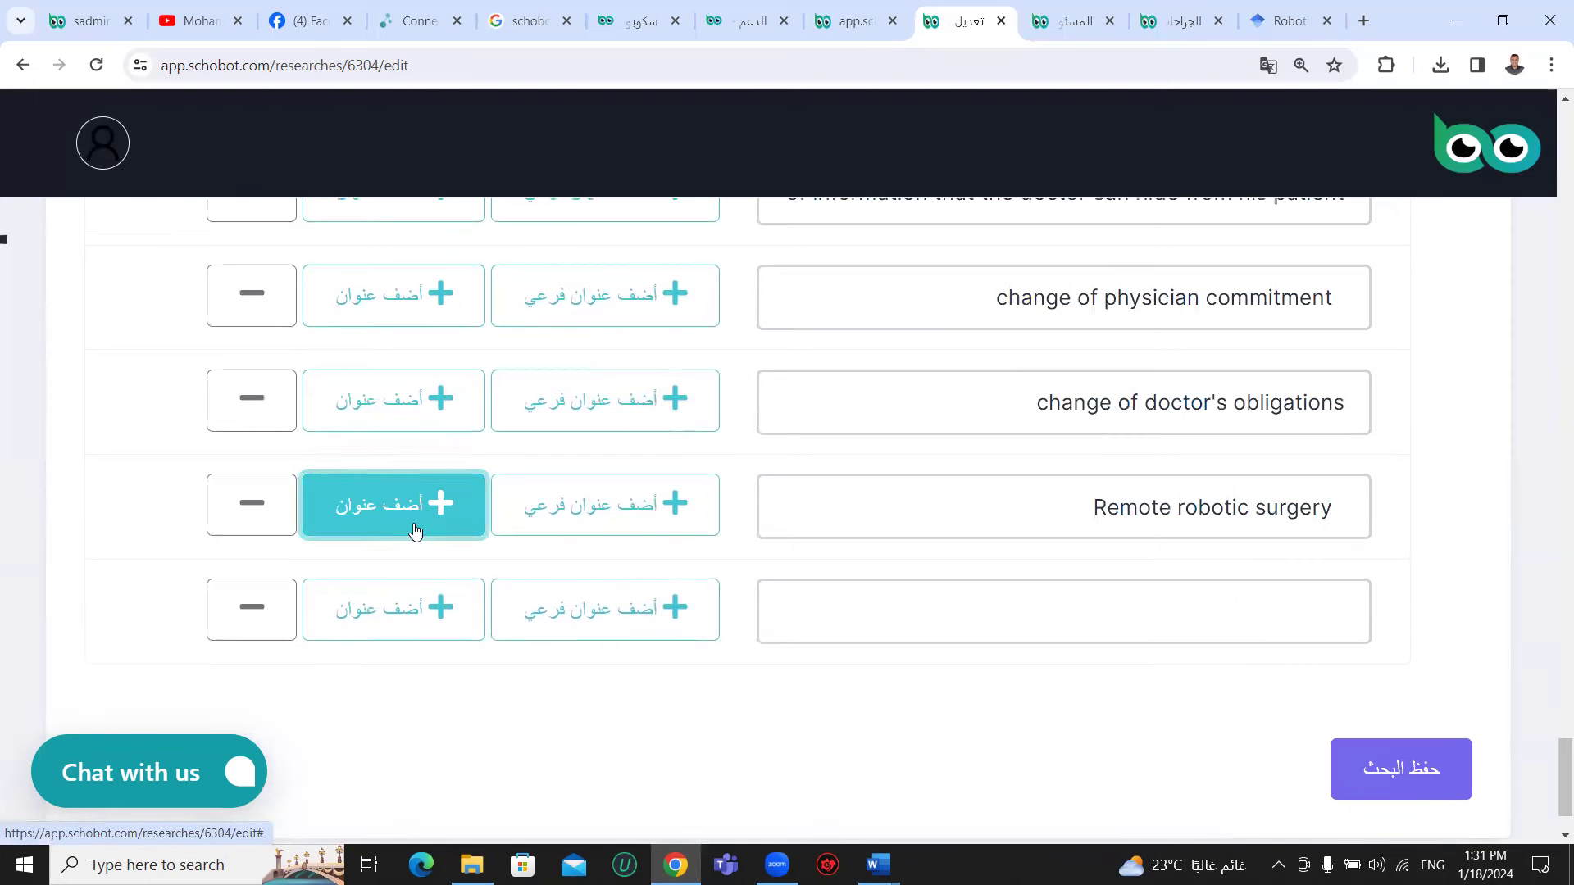
click(990, 625)
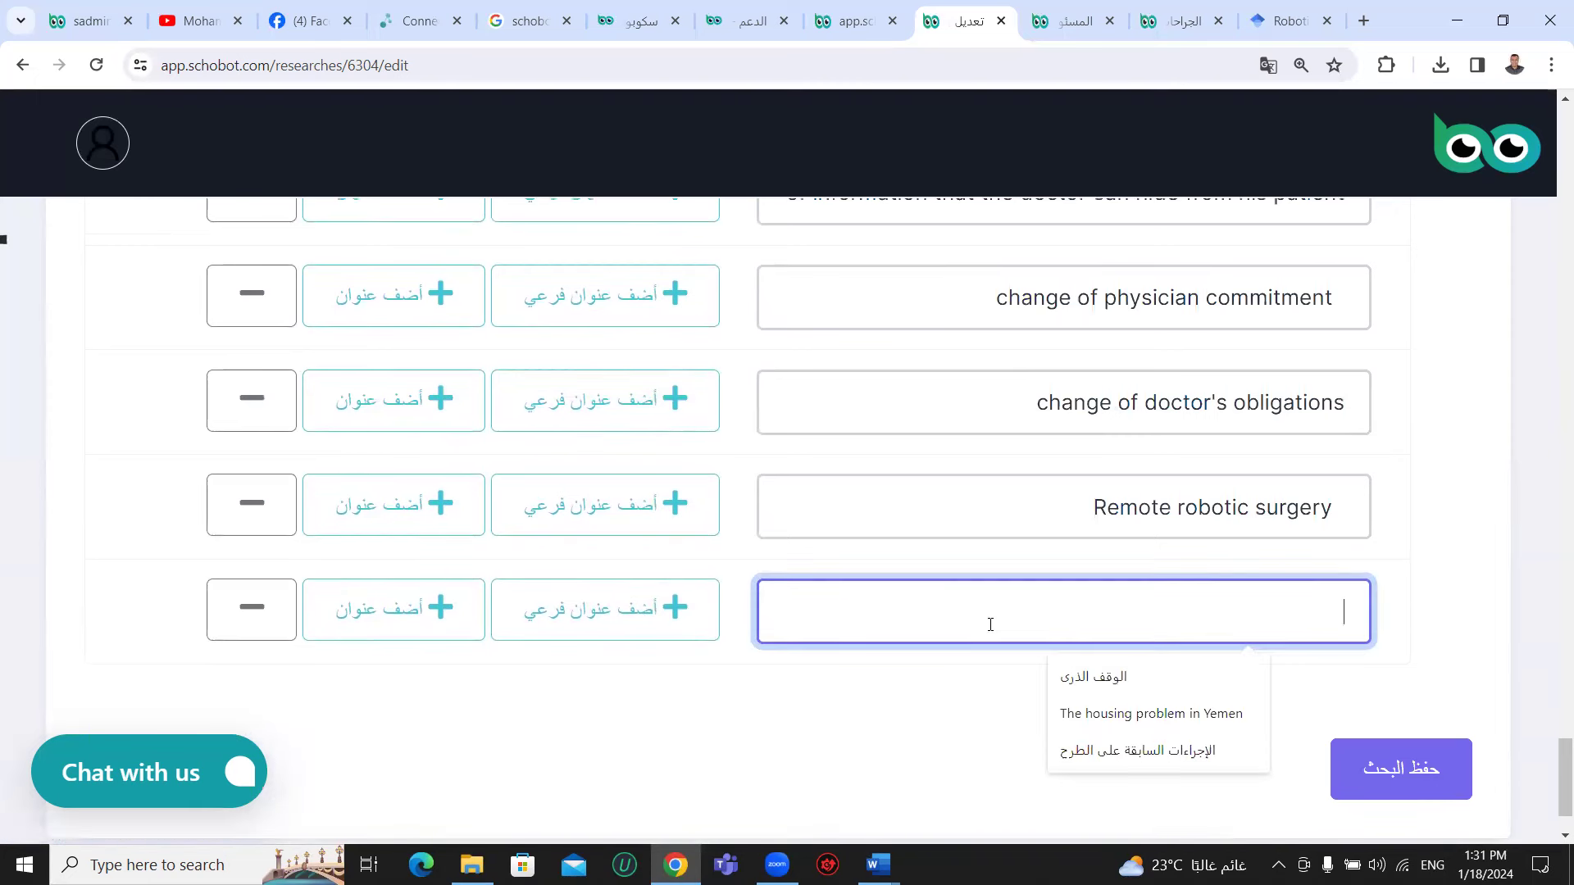
text(hg]vhsh)
key(BackSpace)
key(BackSpace)
key(BackSpace)
key(BackSpace)
key(BackSpace)
key(BackSpace)
key(BackSpace)
- Title the new heading الدراسات السابقة عن الجراحات الروبوتية in Arabic and add a blank subheading beneath it
key(alt+shift)
text(الدراسات ال)
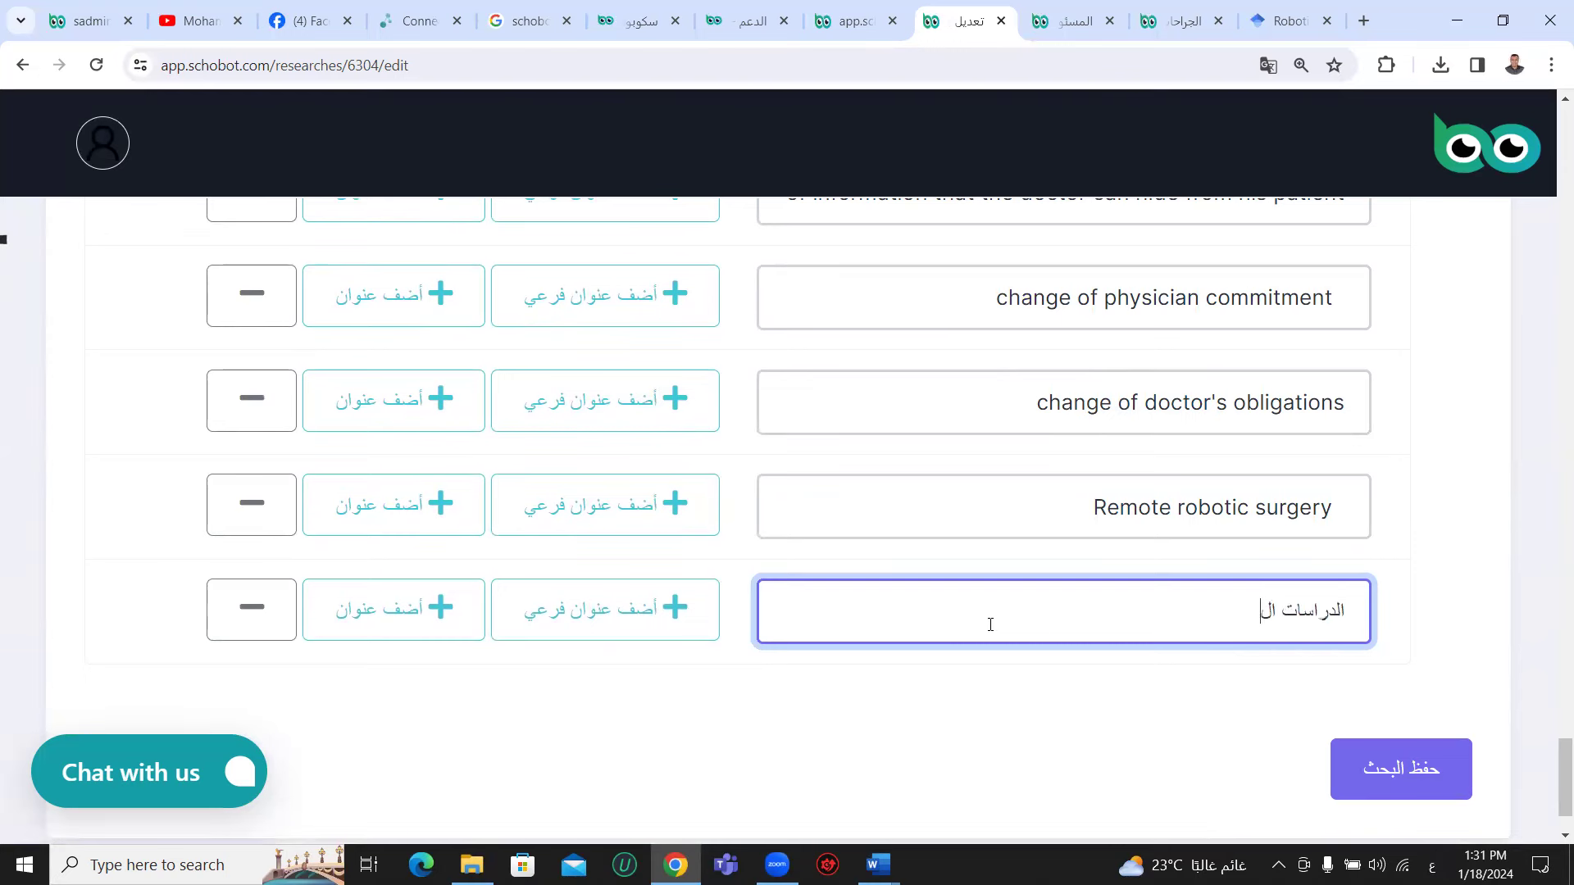
text(سابقة عن الجراحات الروب)
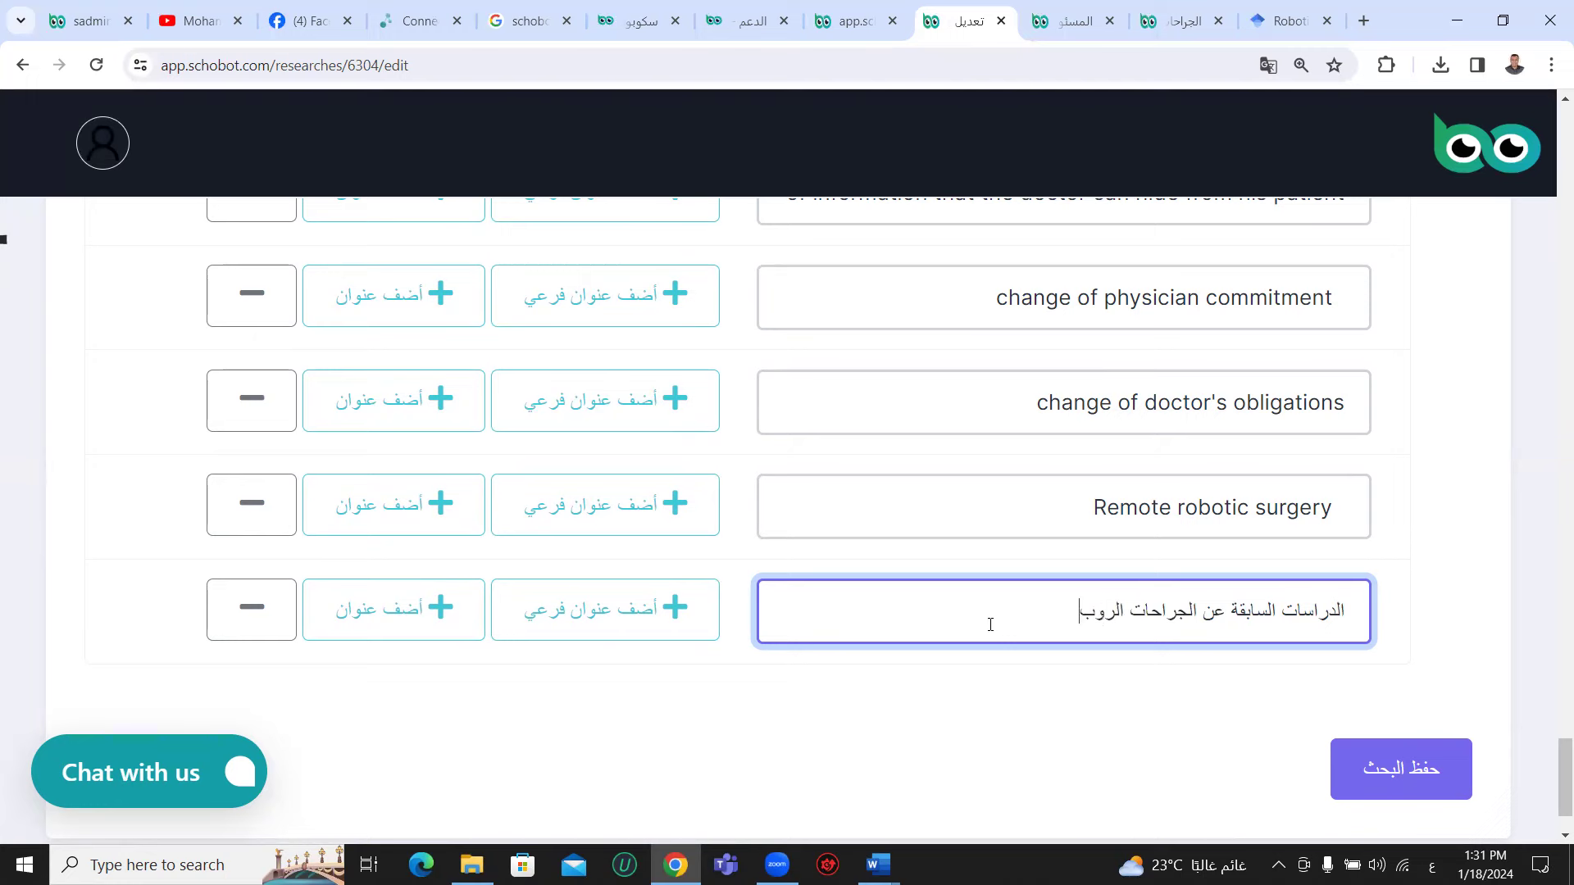
text(وتية)
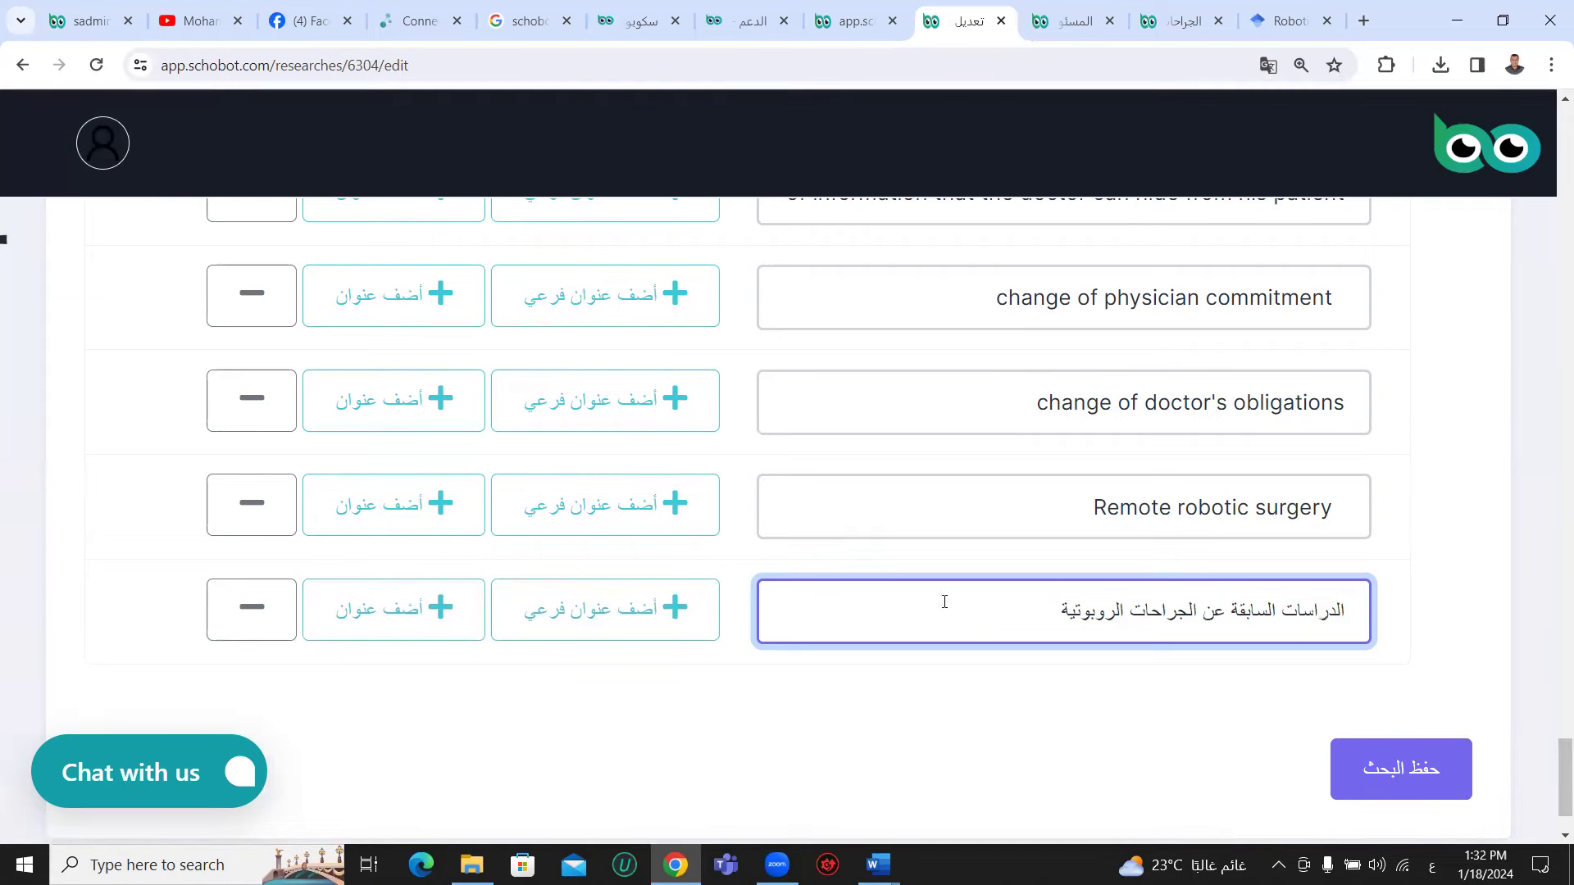
click(639, 614)
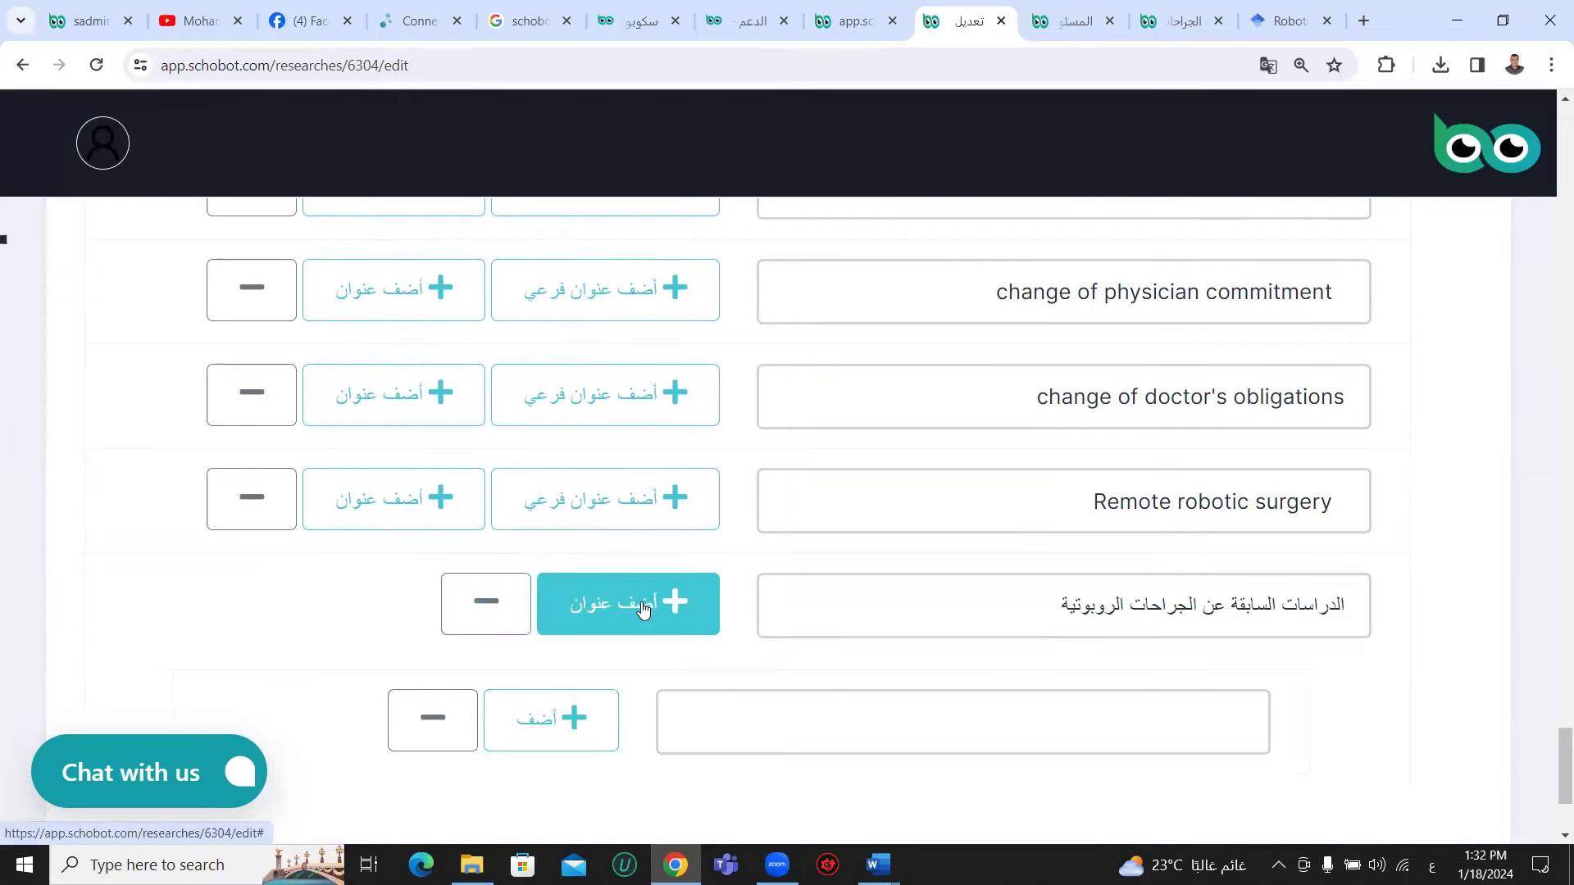
- Title the blank subheading under الدراسات السابقة عن الجراحات الروبوتية as هدفت دراسة and add a second one titled استخدمت دراسة
scroll(794, 534, down, 3)
click(811, 505)
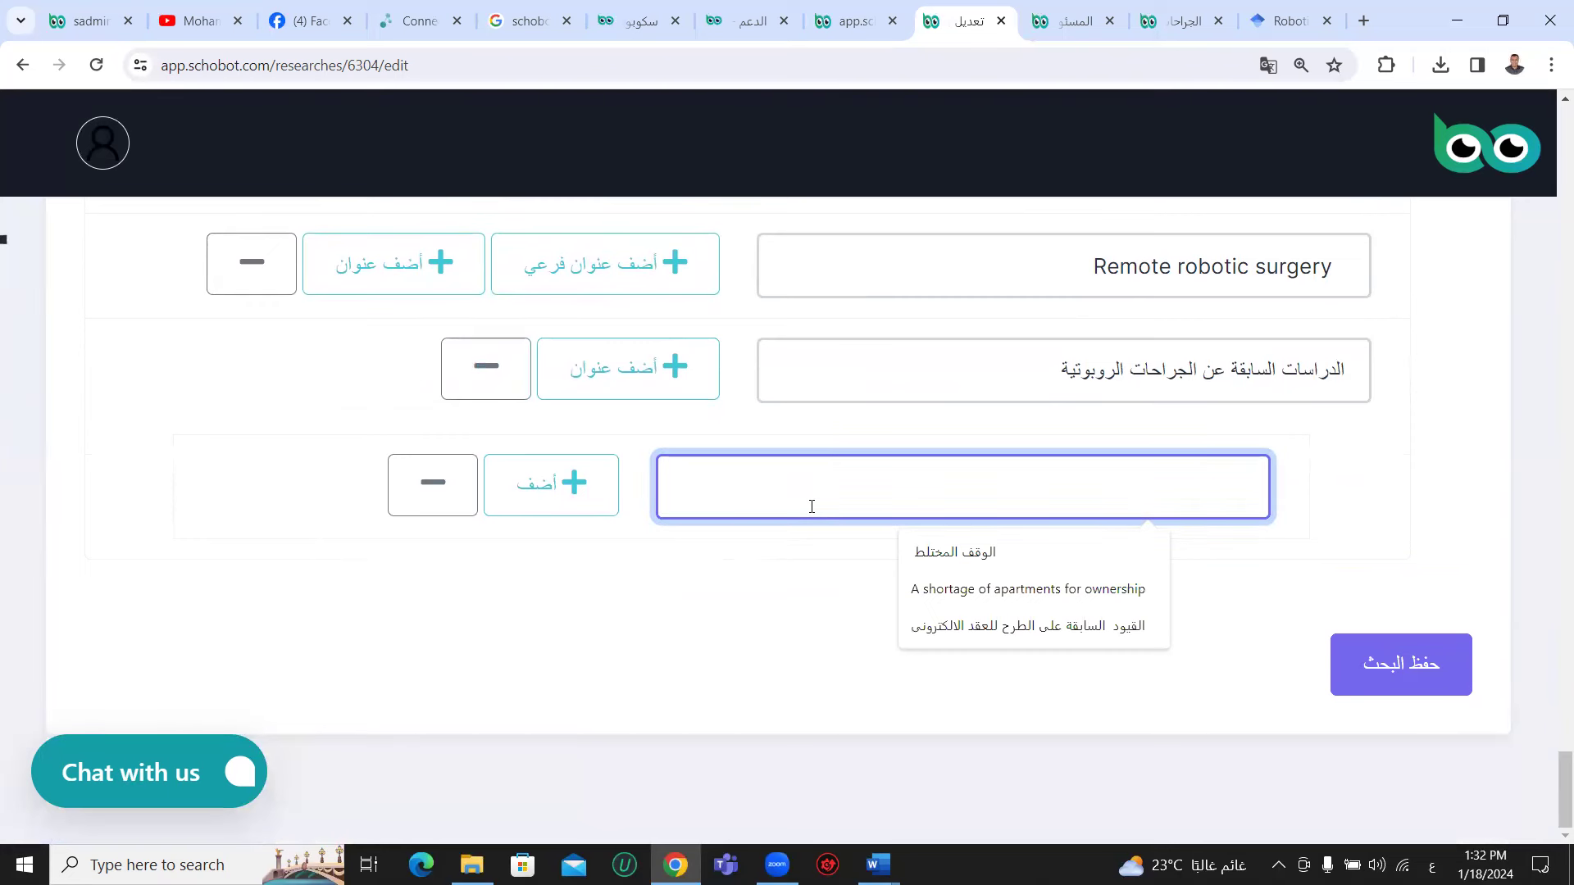
text(هدفت دراسة)
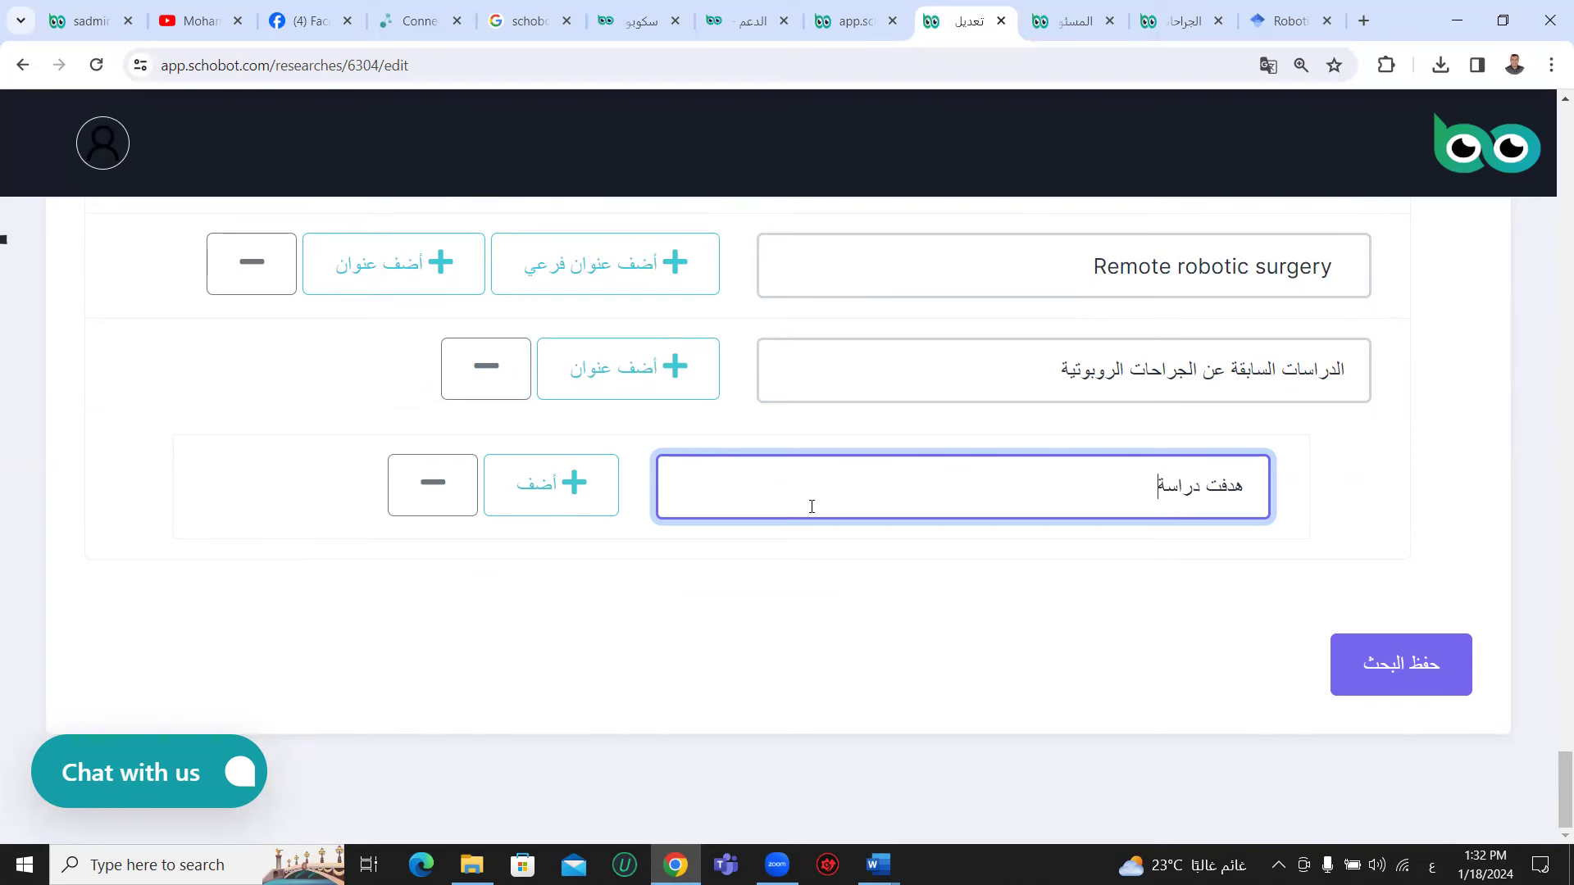
click(551, 485)
click(694, 601)
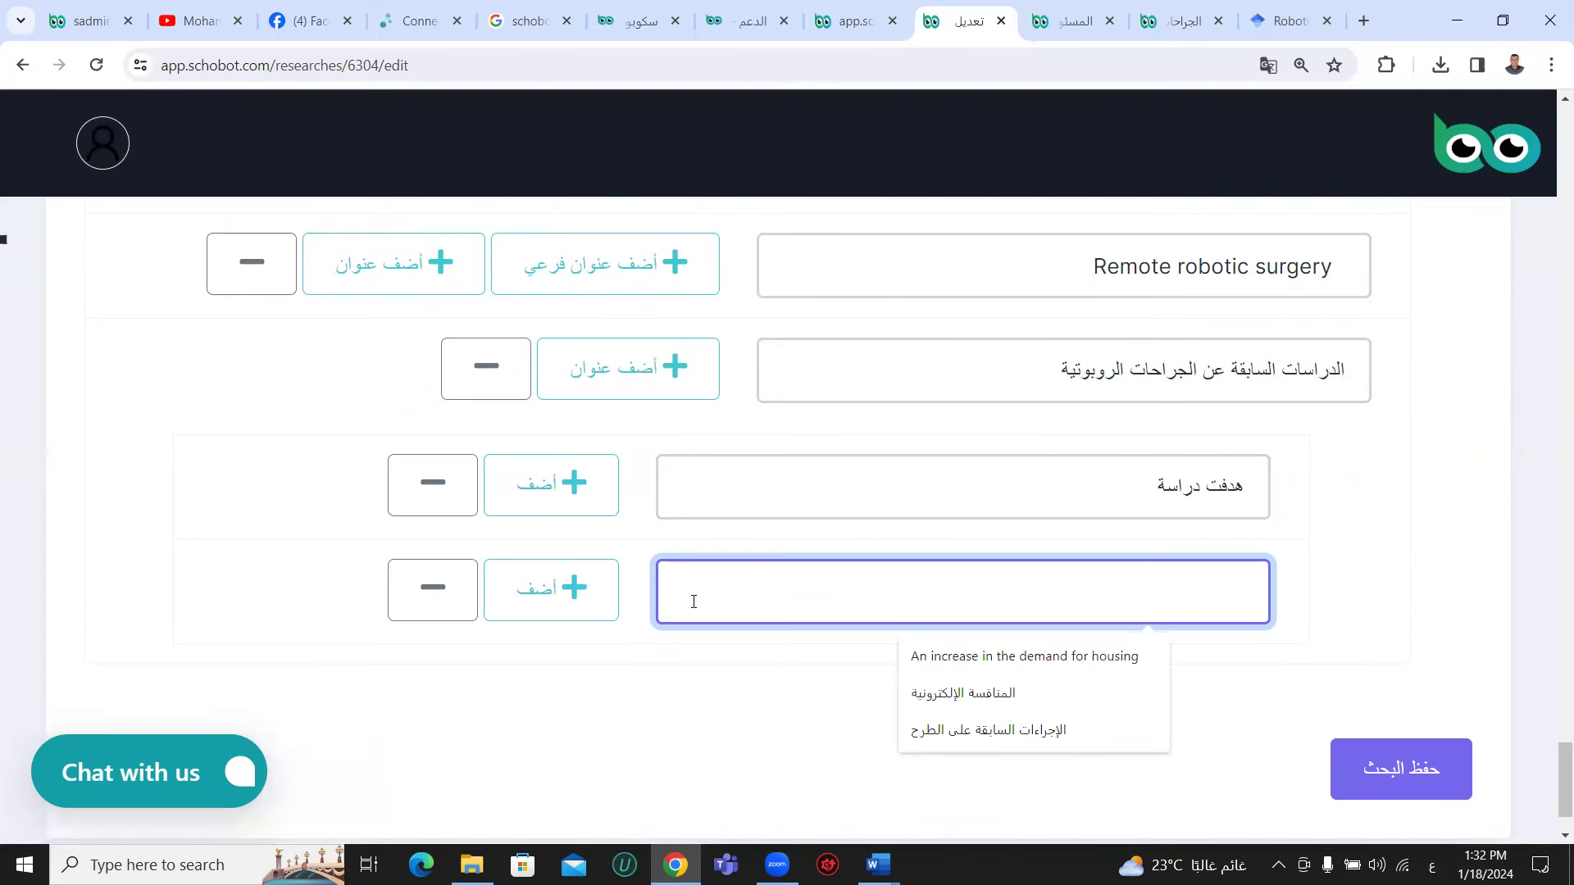
text(ا)
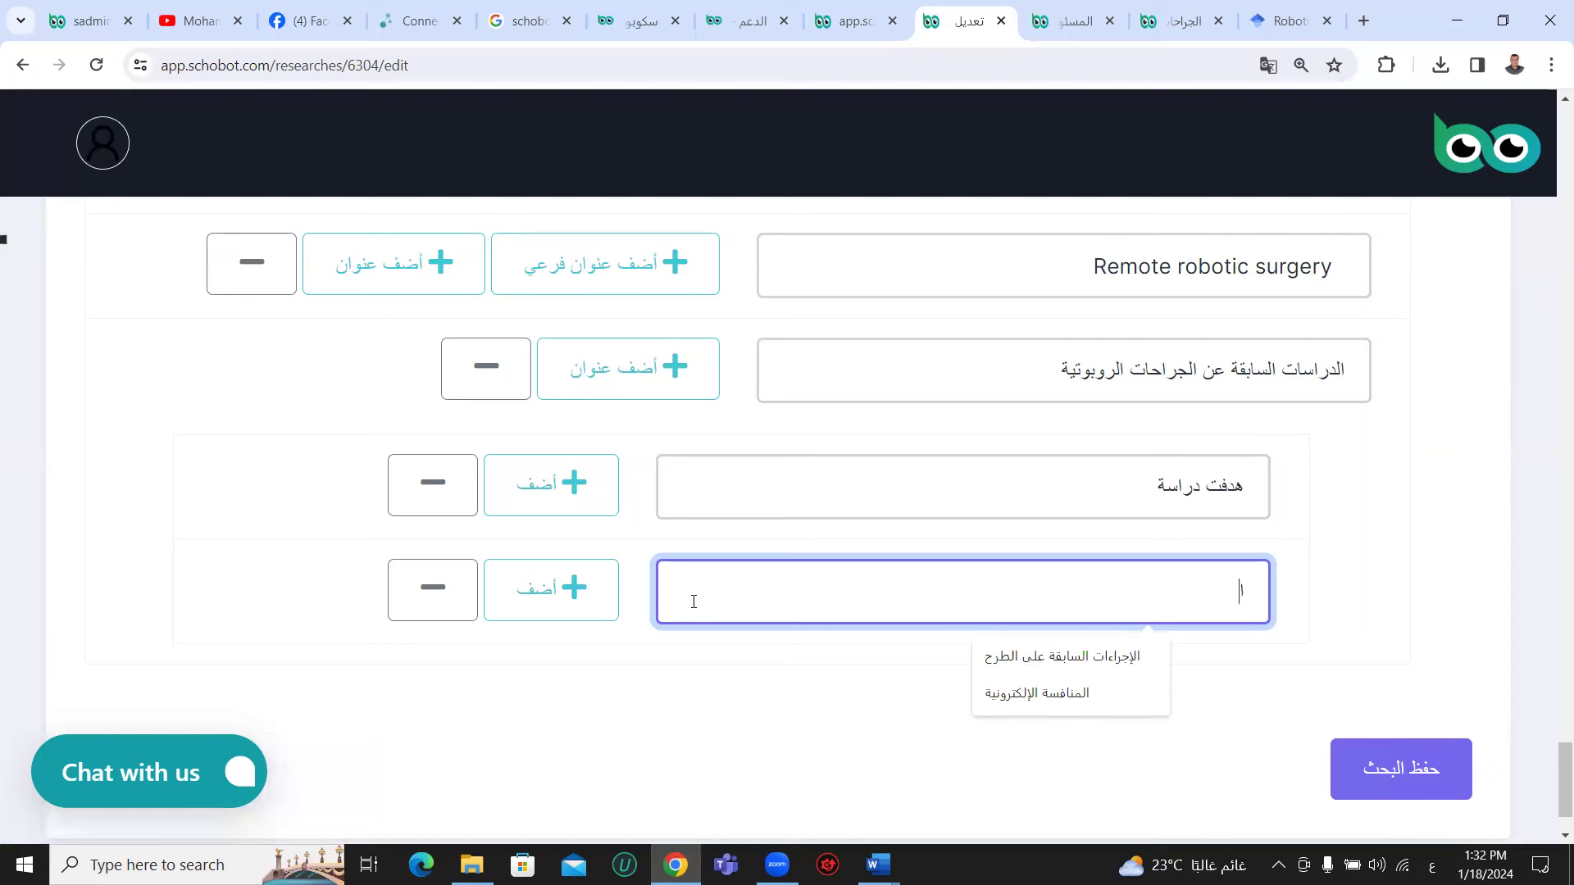
text(ستخ)
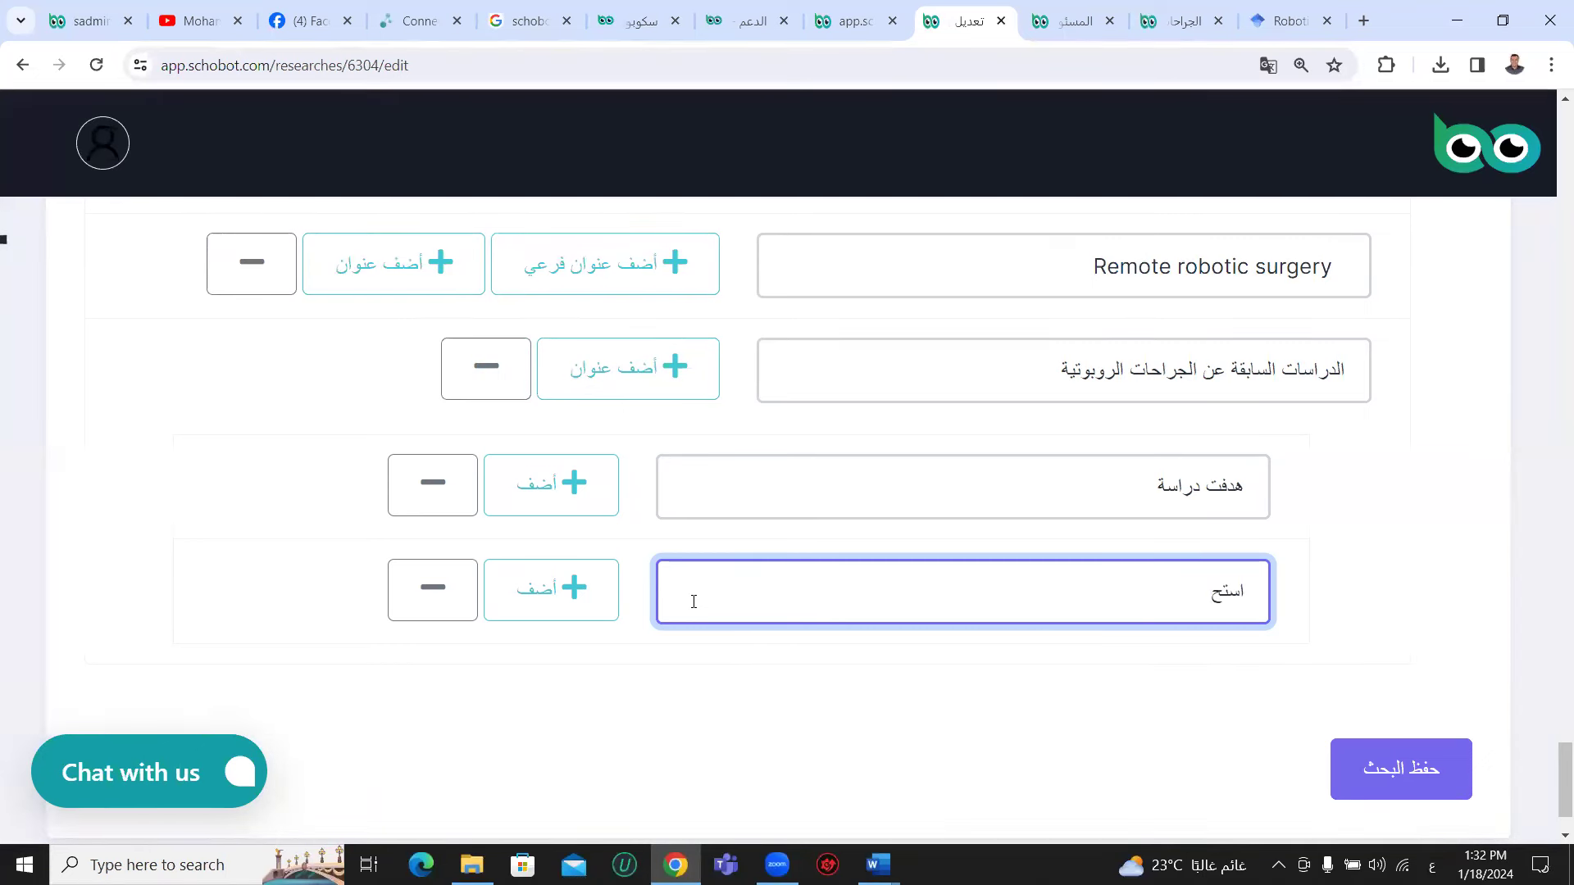
text(دمت)
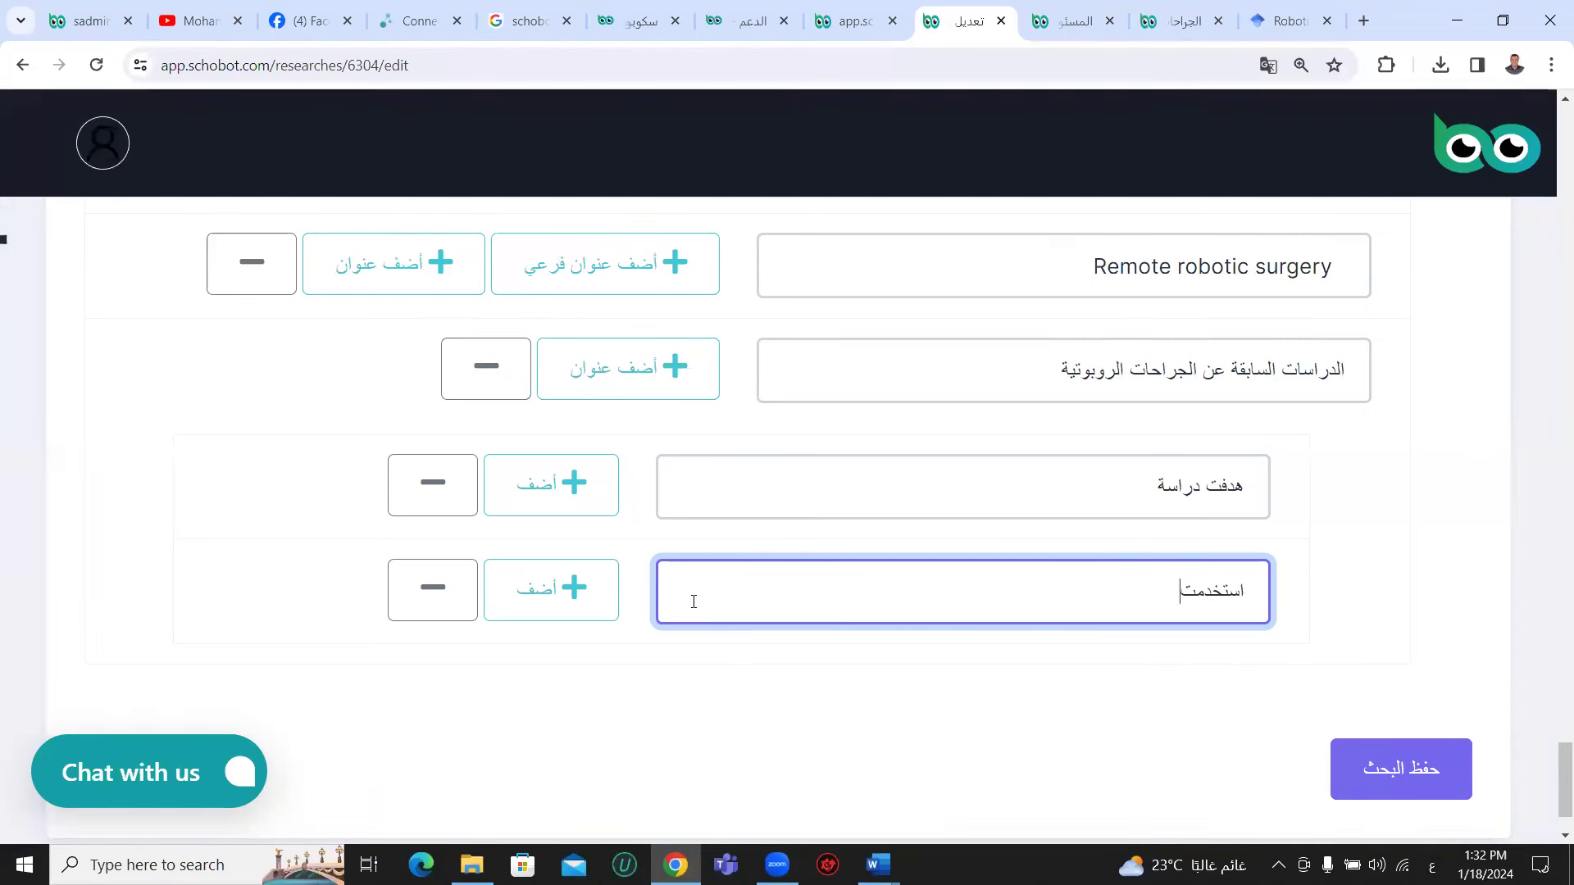
text( دراسة)
- Add a third subheading titled توصلت دراسة below استخدمت دراسة
click(585, 596)
scroll(829, 489, down, 3)
click(833, 492)
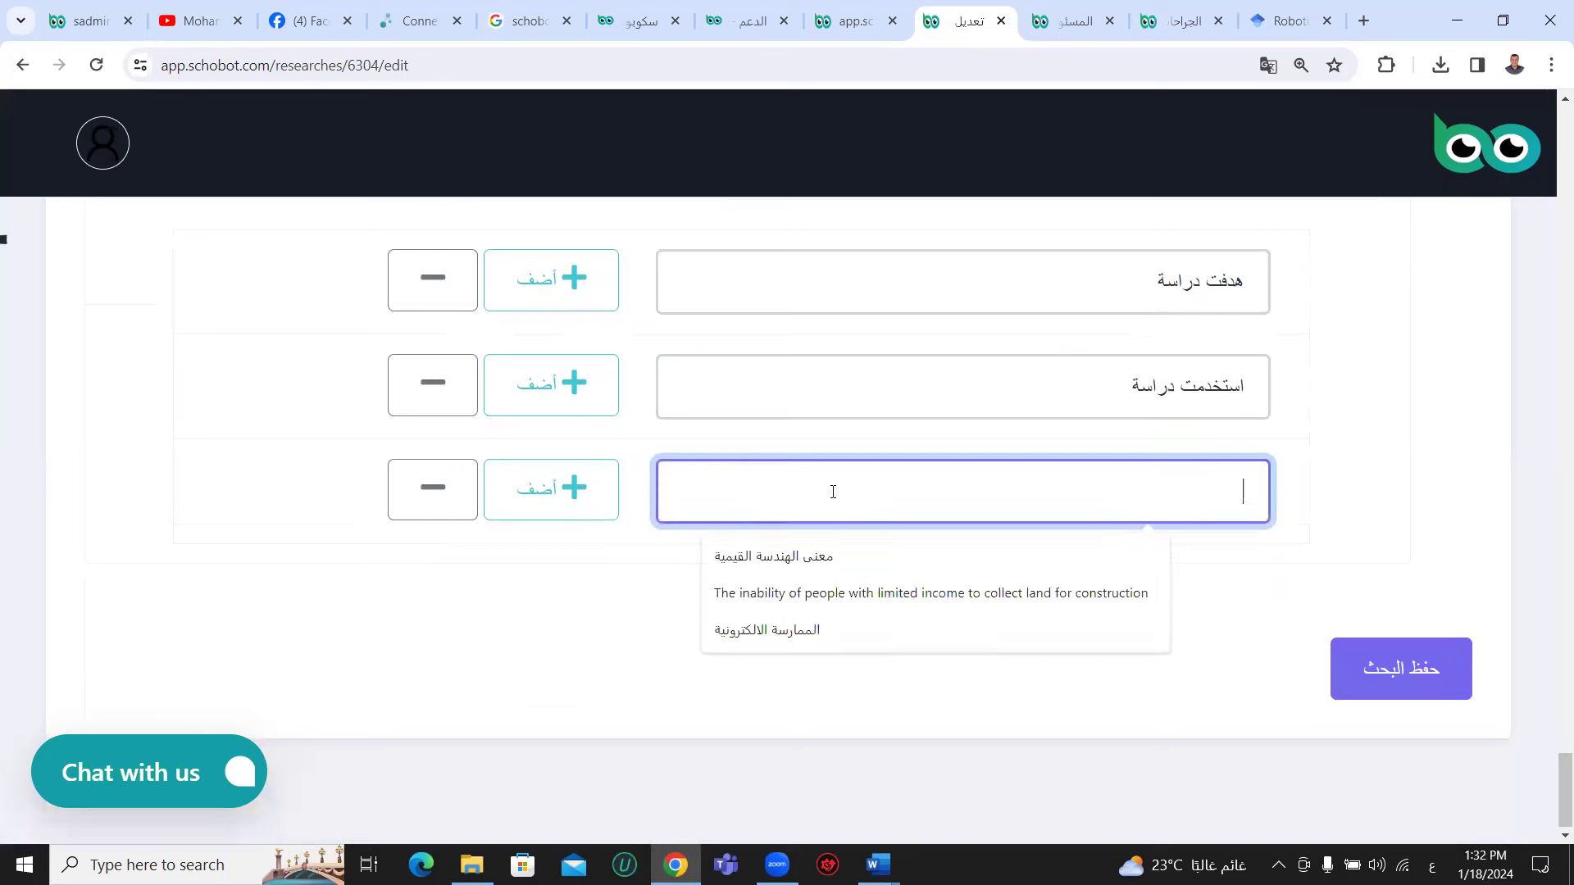
text(توصيا)
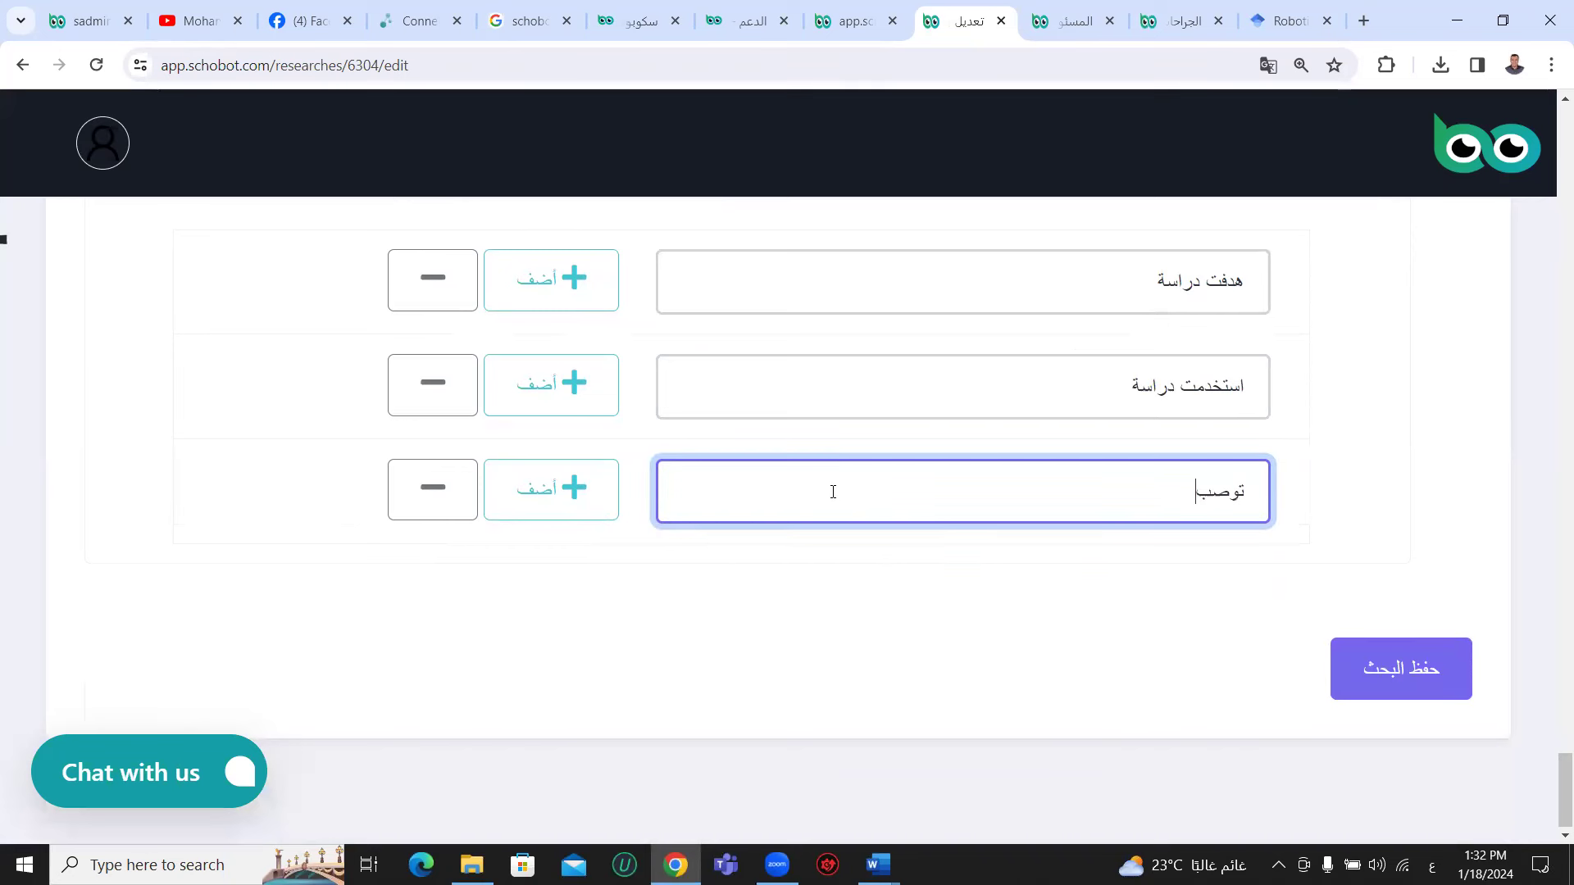
key(BackSpace)
text(لت)
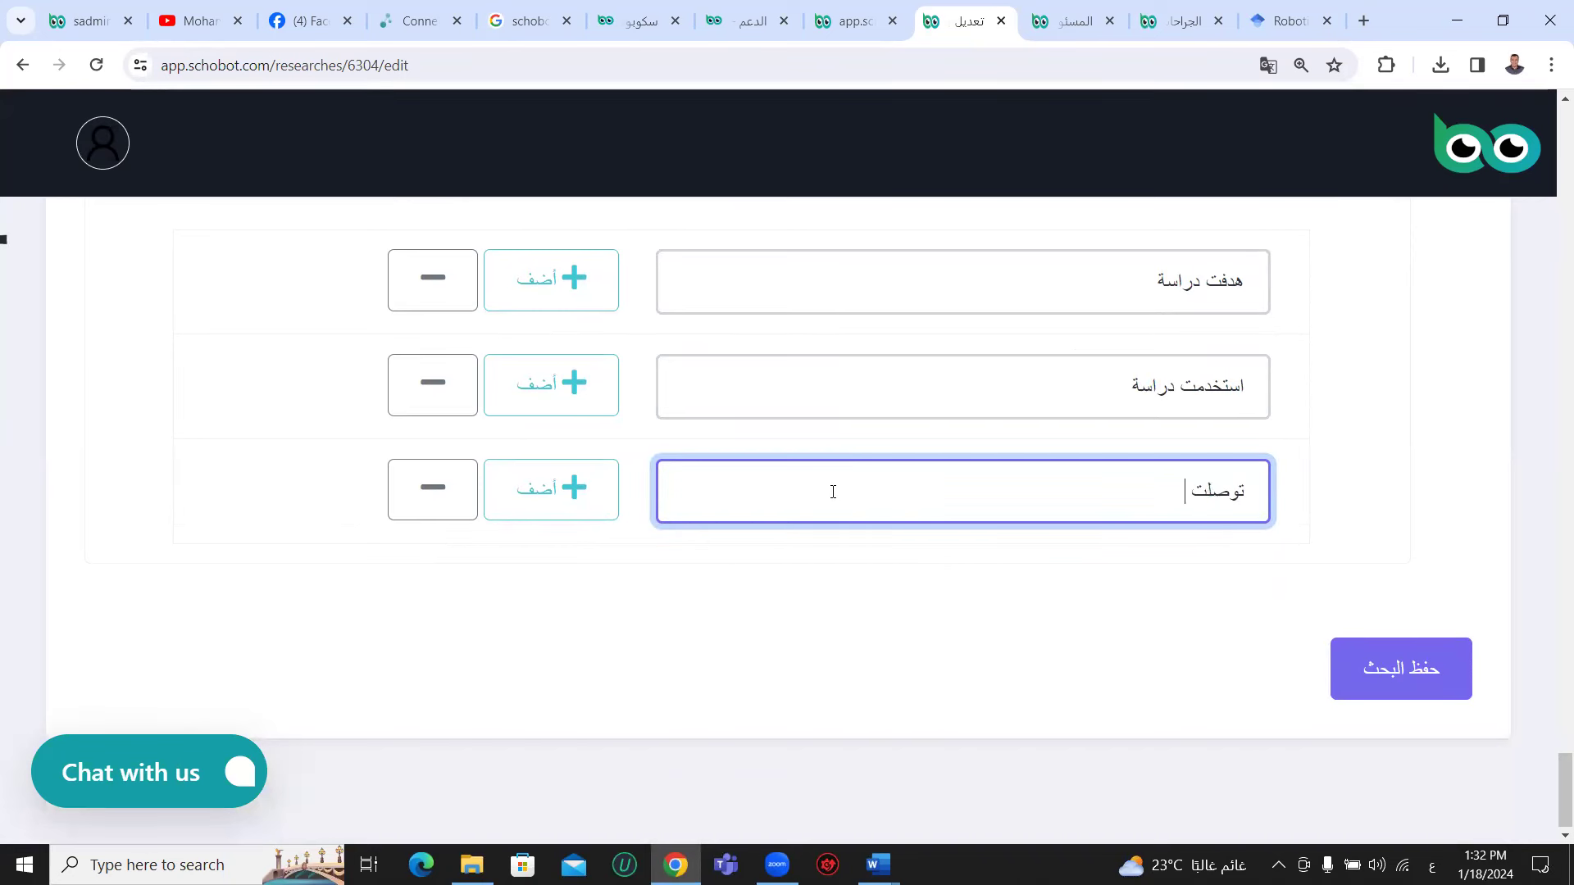
text( دراس)
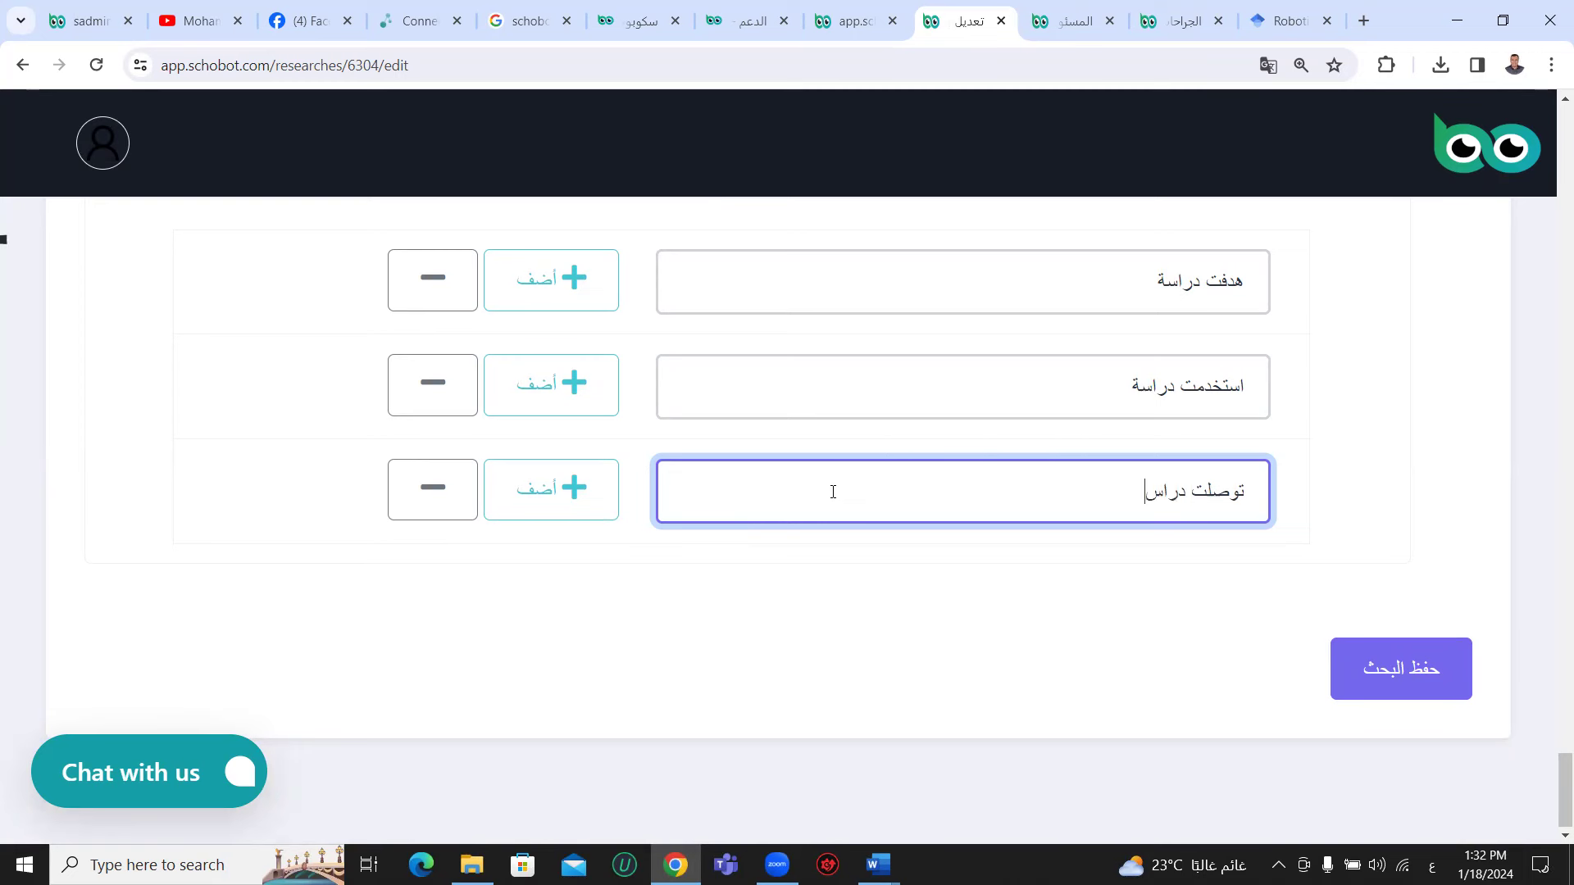
text(ة)
- Add a fourth subheading titled أوصت دراسة below توصلت دراسة
click(523, 504)
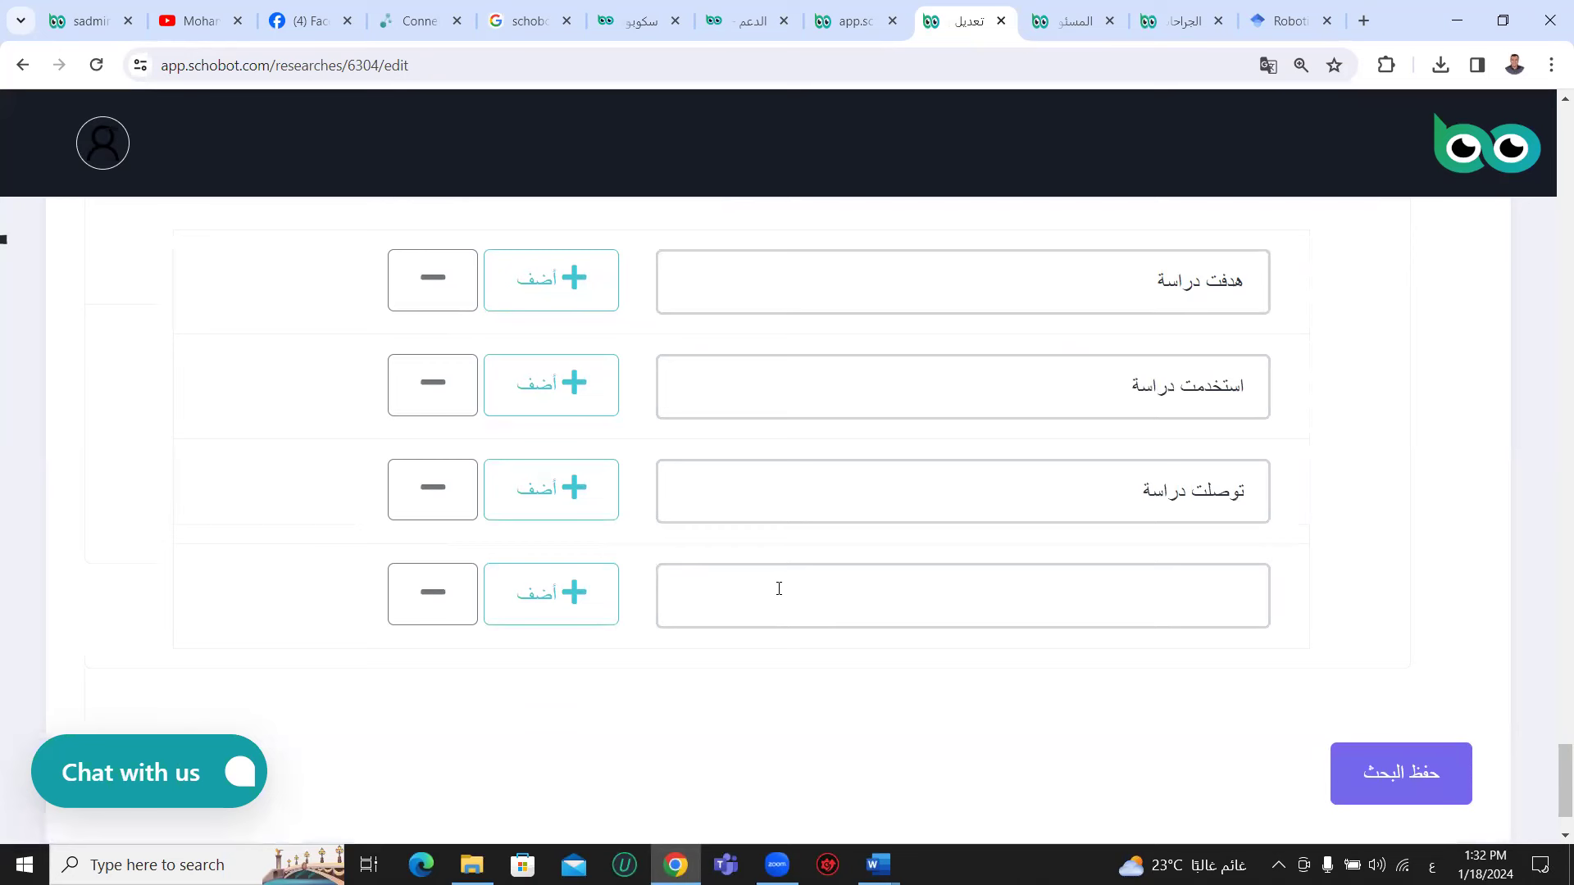
click(779, 588)
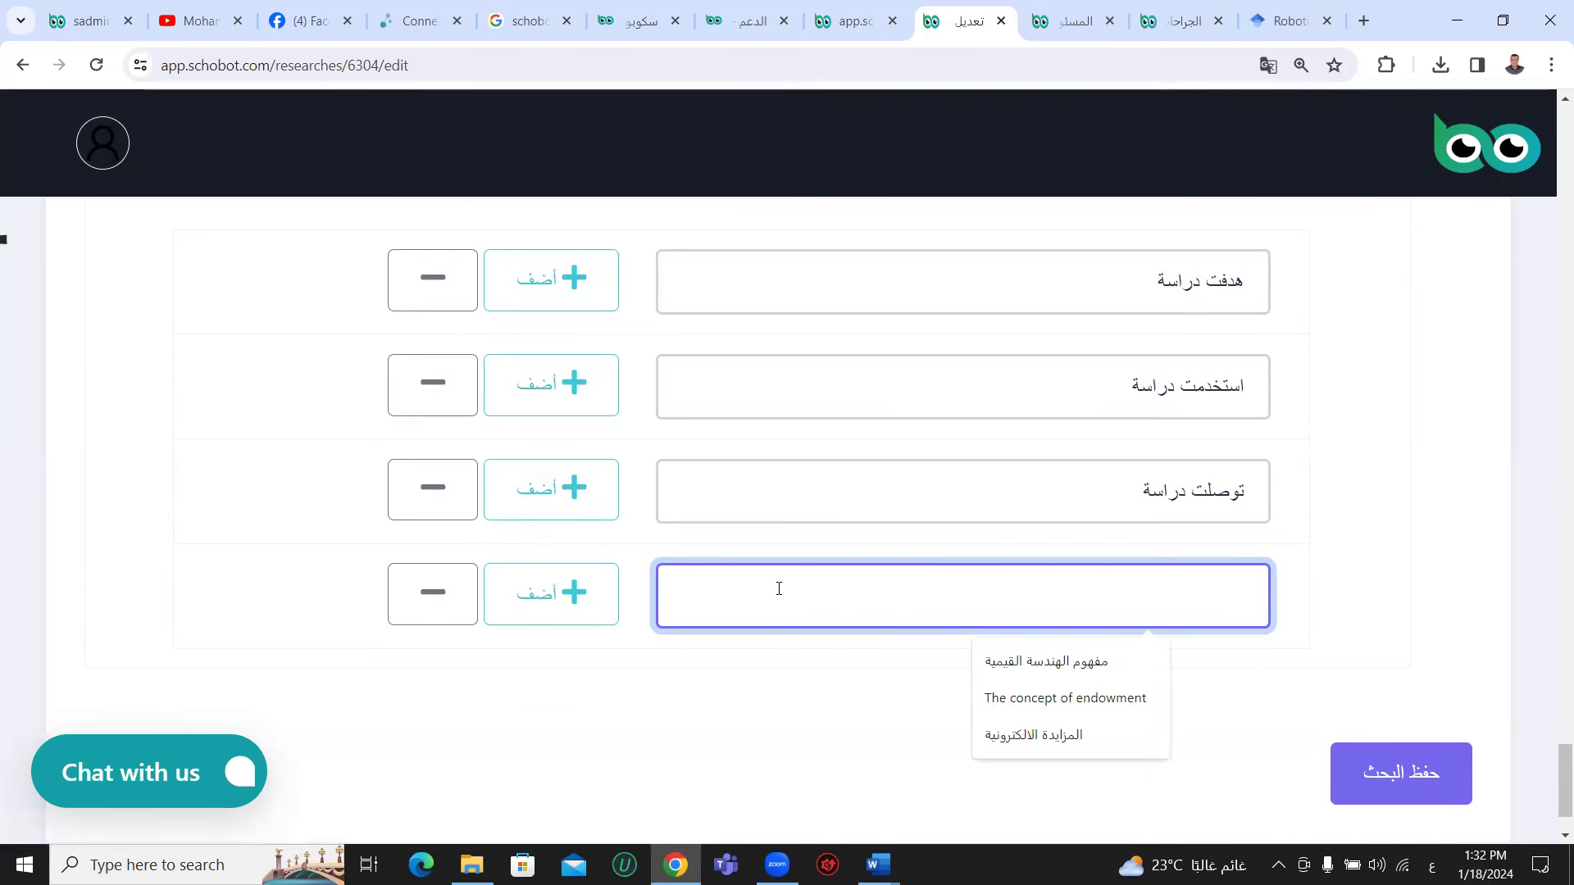
text(أو)
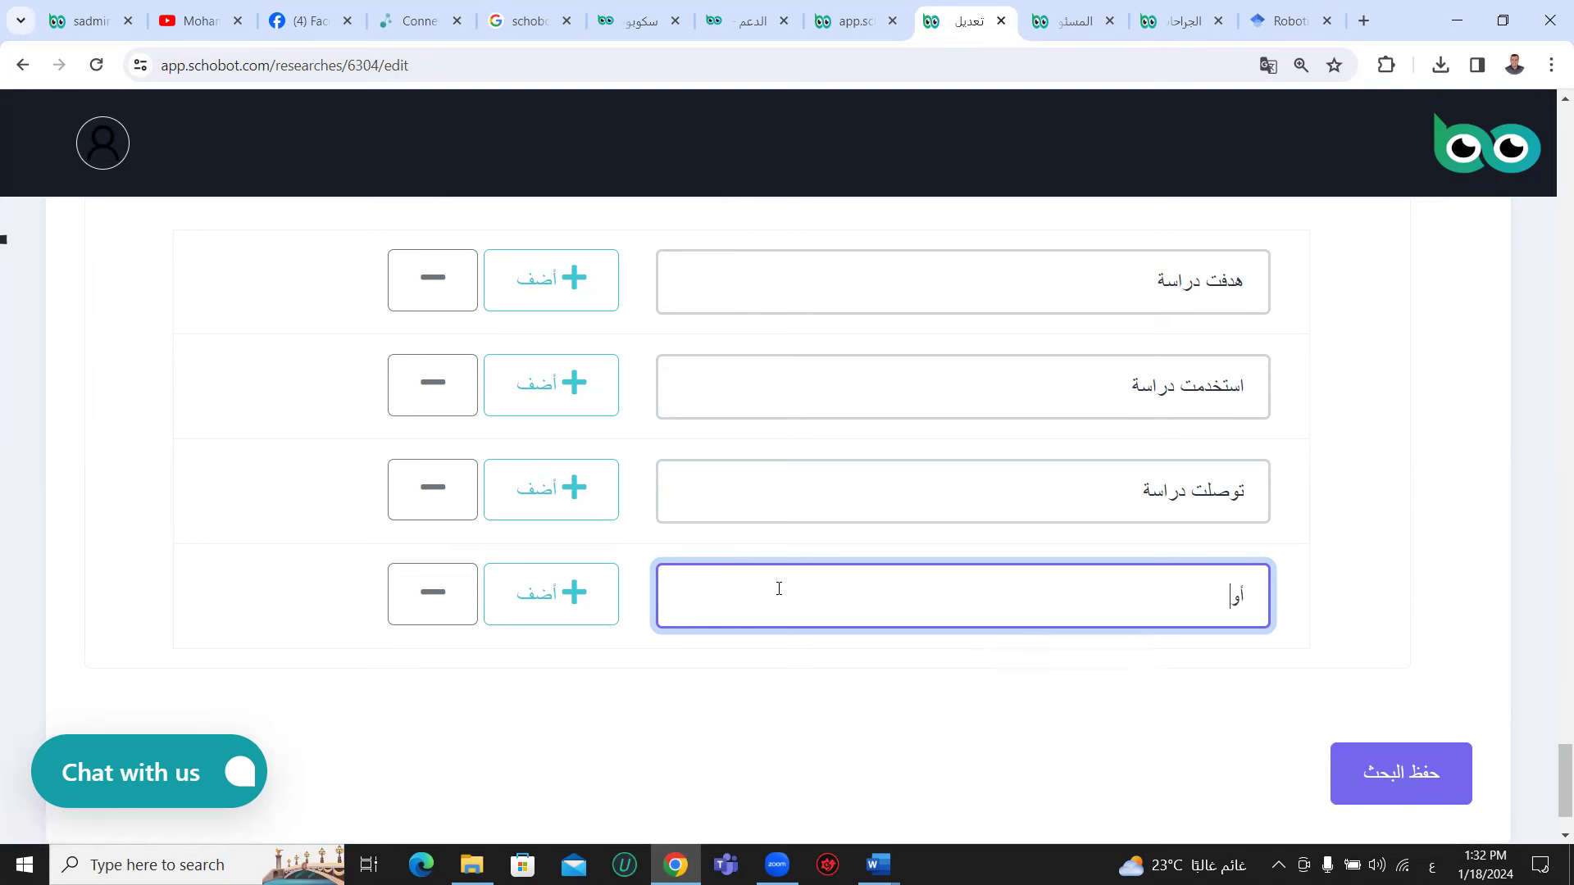
text(صت دراسة)
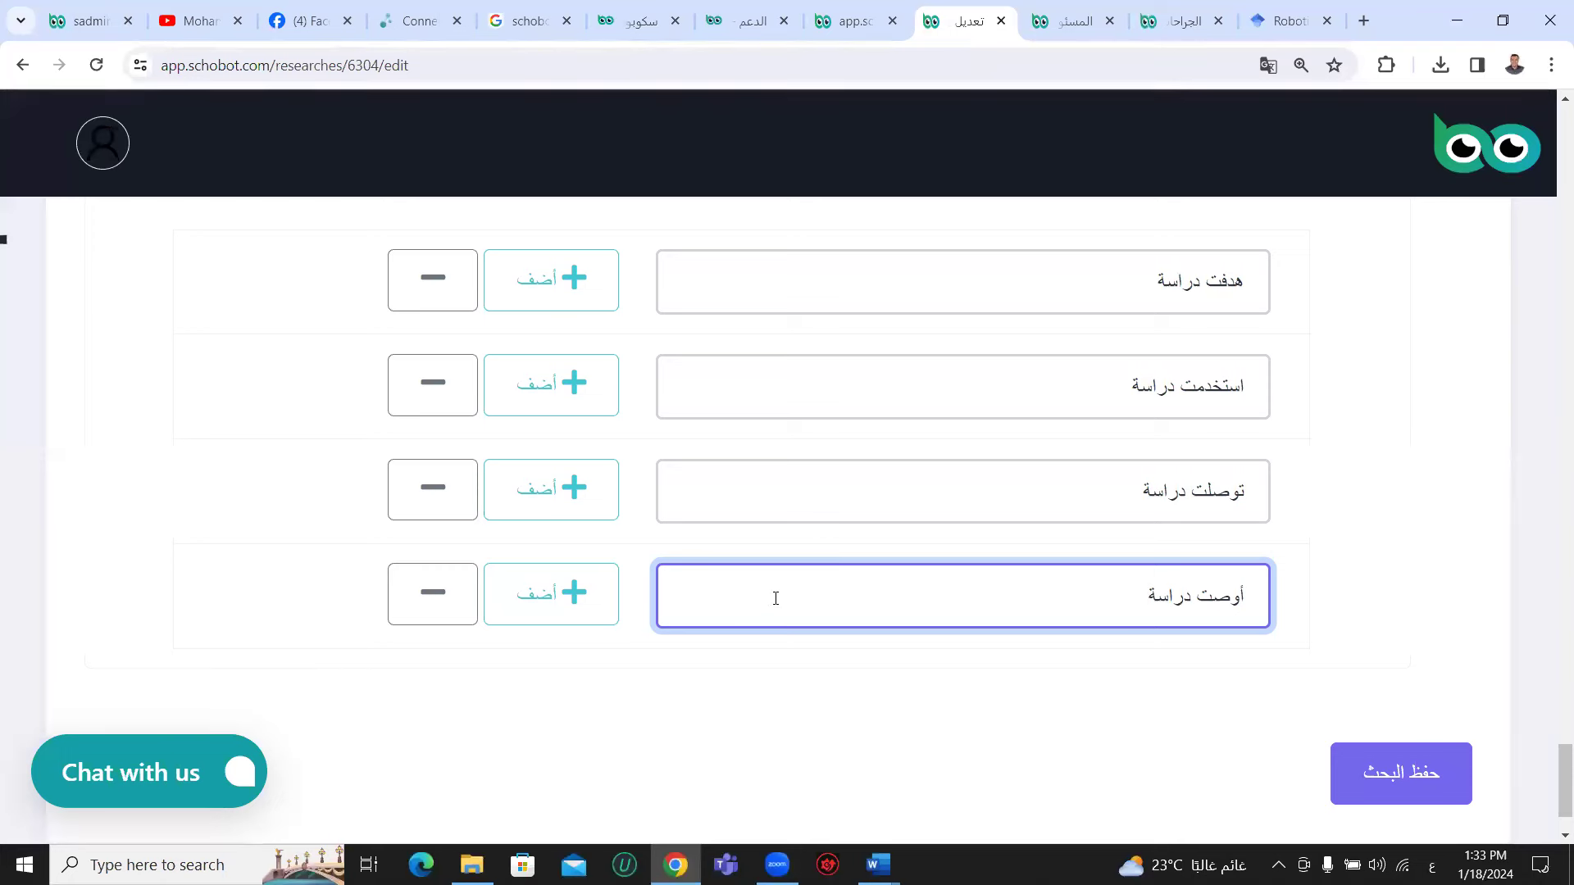
- Add a main heading after the previous studies group and title it صعوبة اثبات خطا الروبوت فى الجرحة
scroll(776, 597, up, 3)
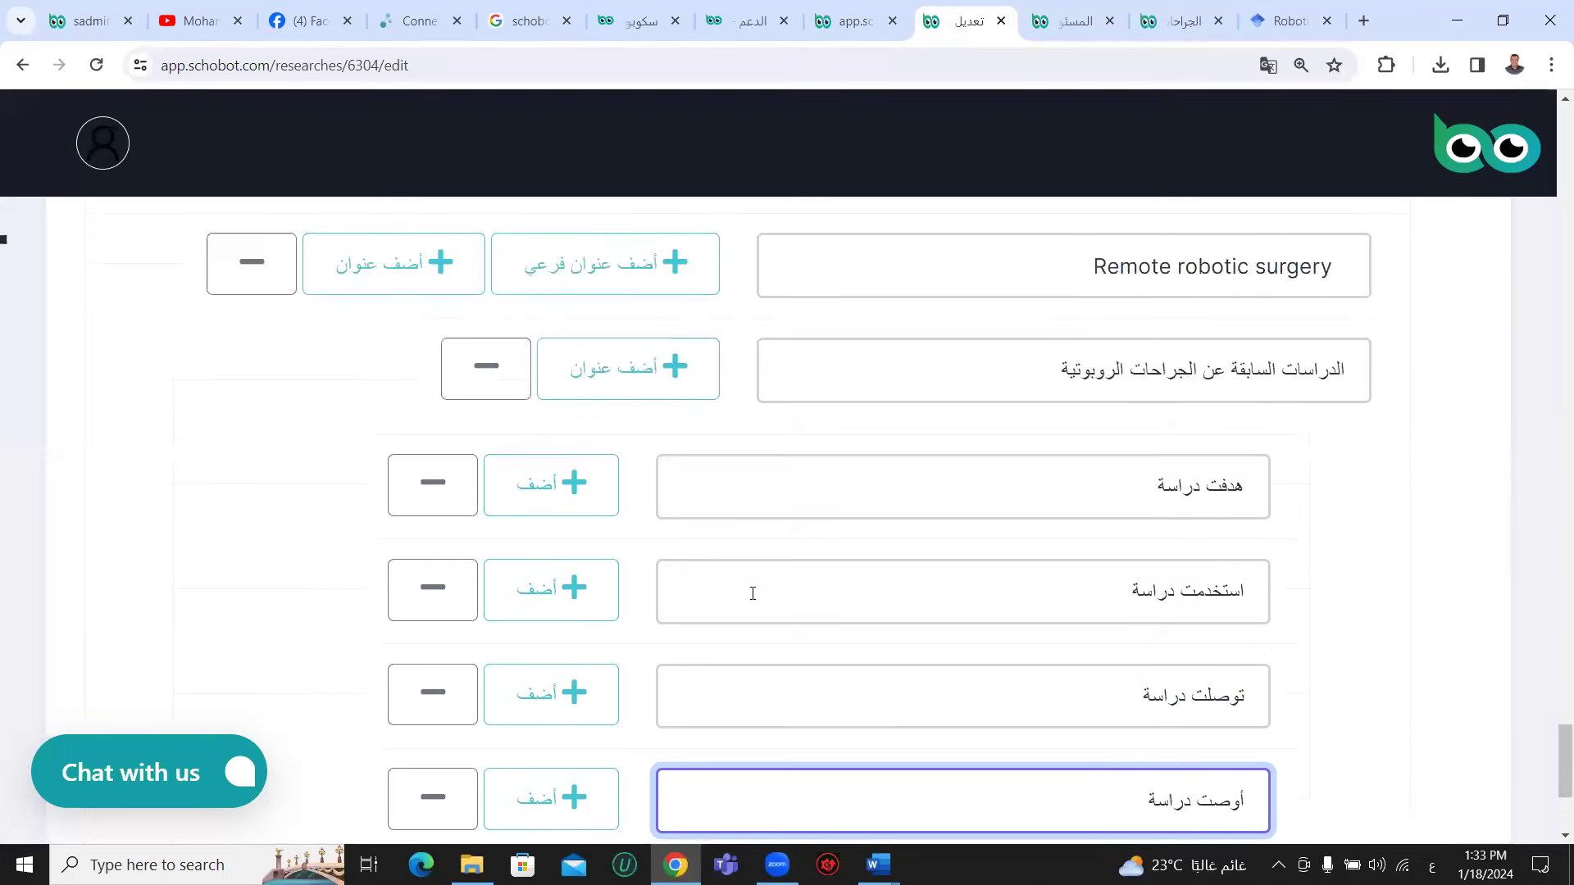
click(650, 377)
scroll(650, 377, down, 5)
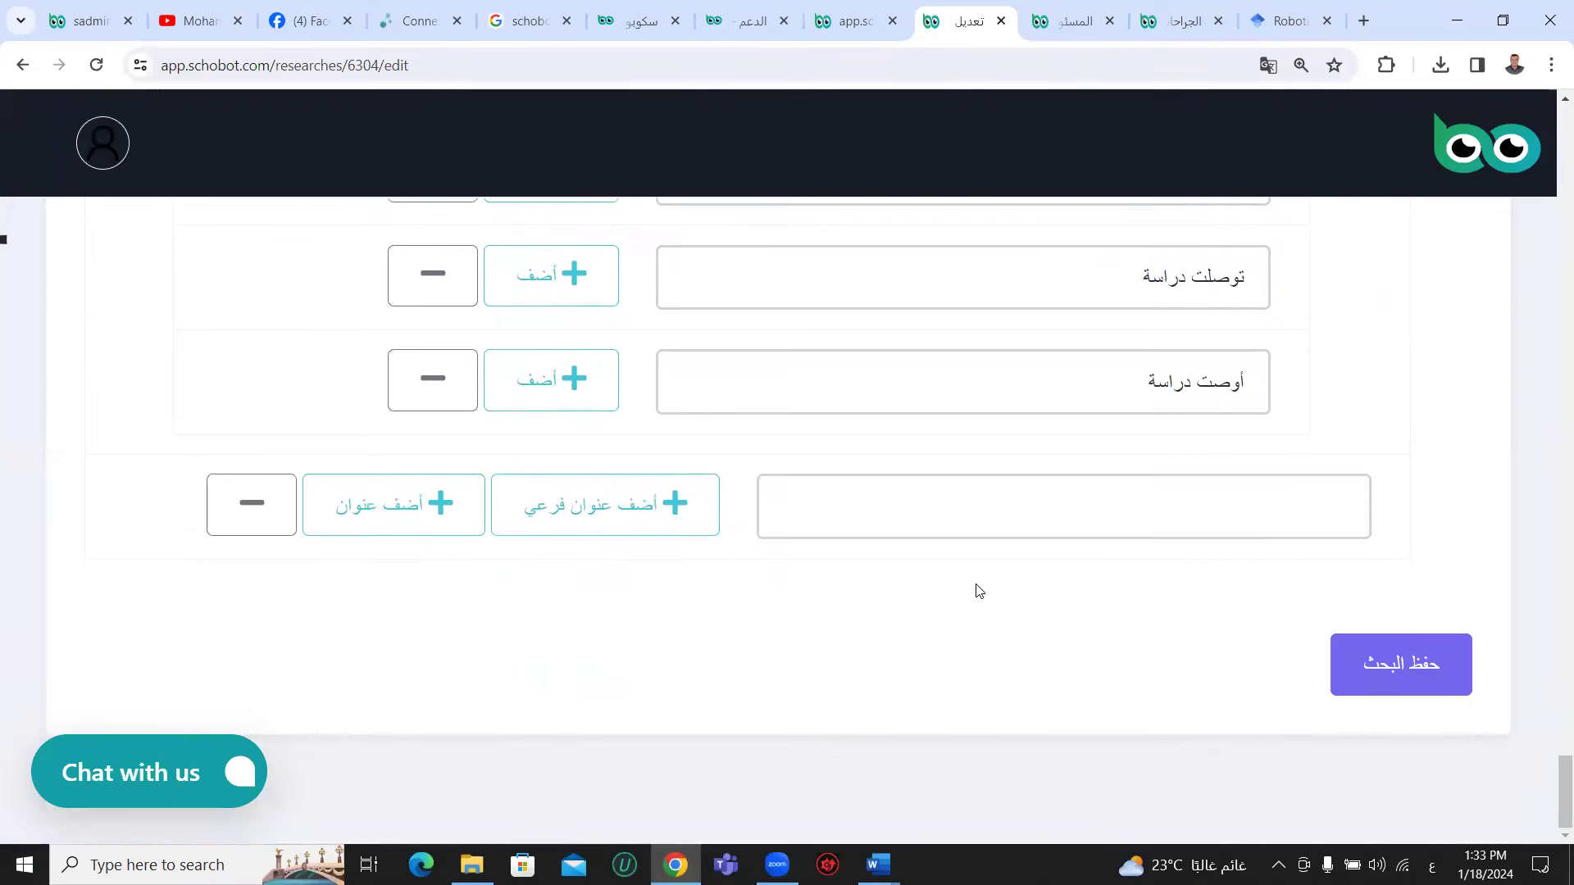
click(997, 507)
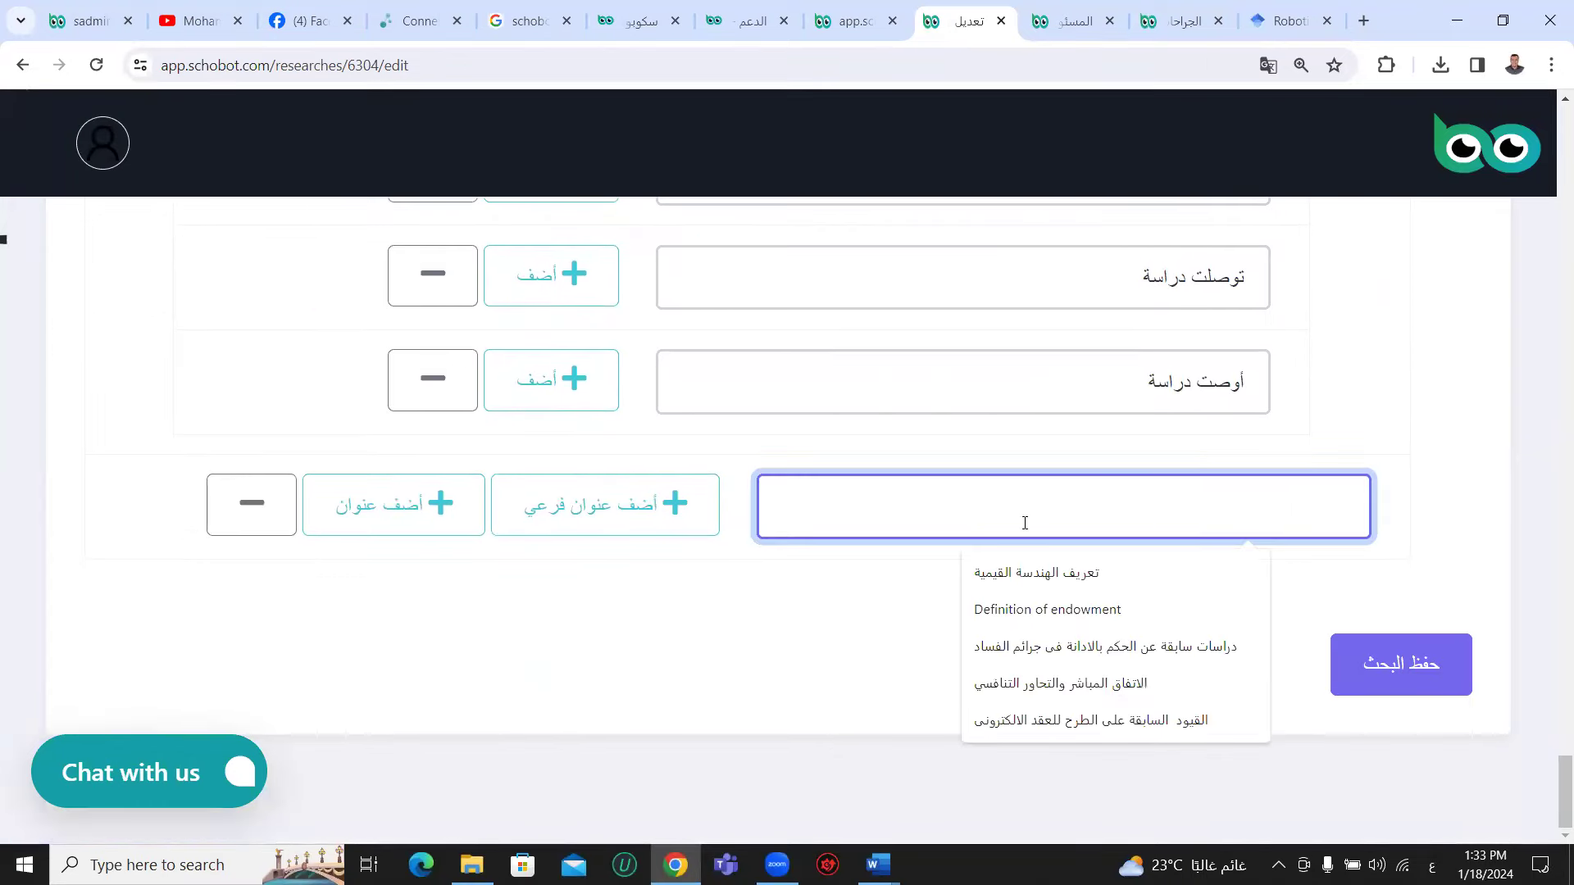
scroll(1020, 526, up, 4)
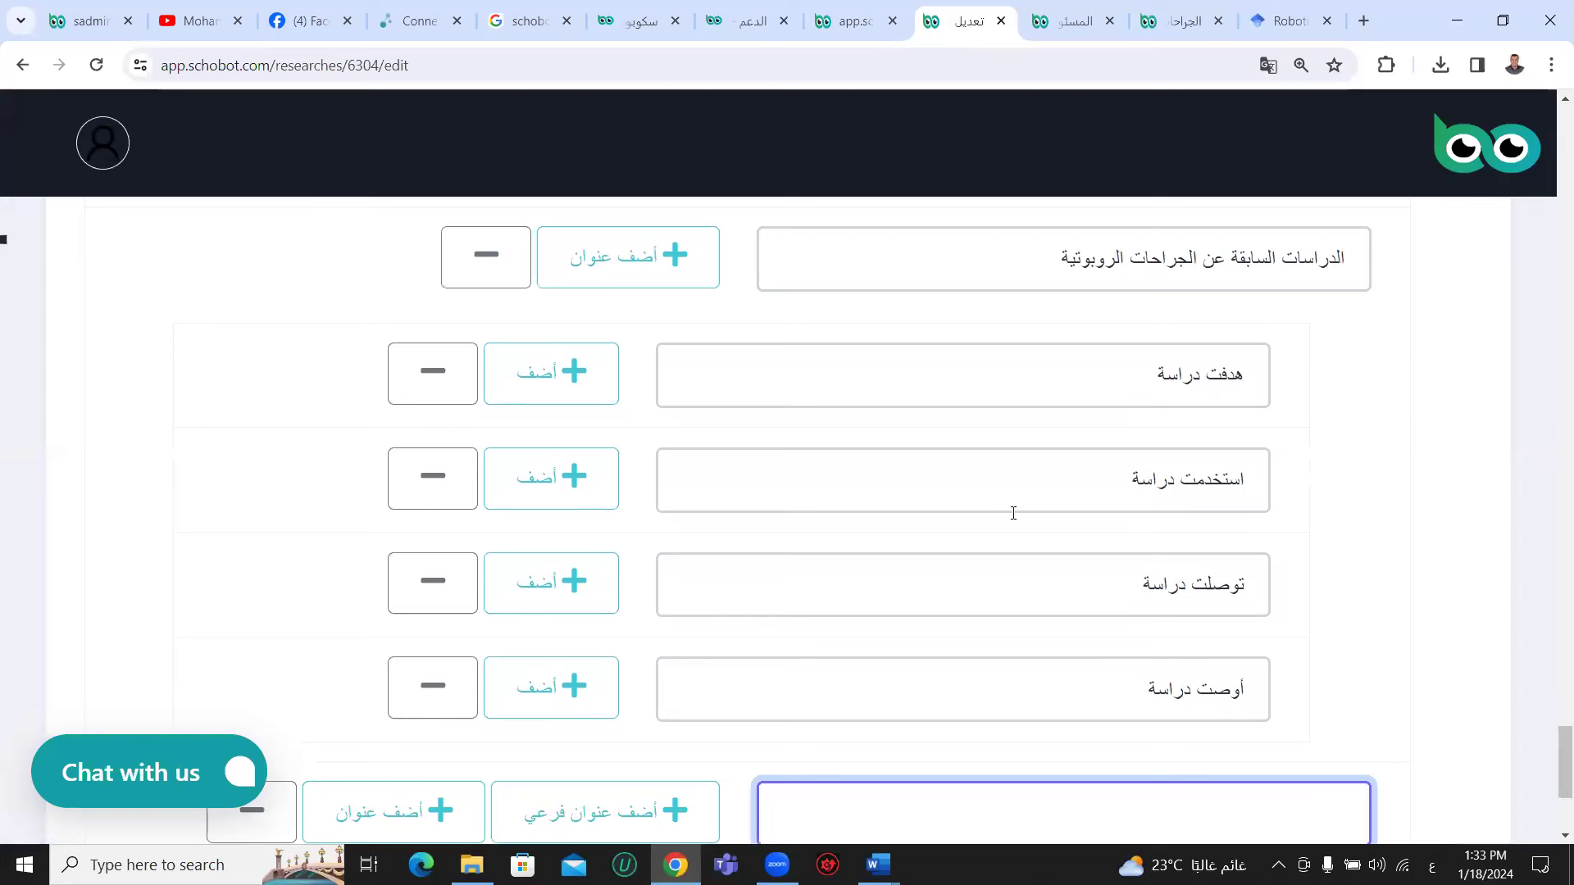
scroll(1008, 512, down, 4)
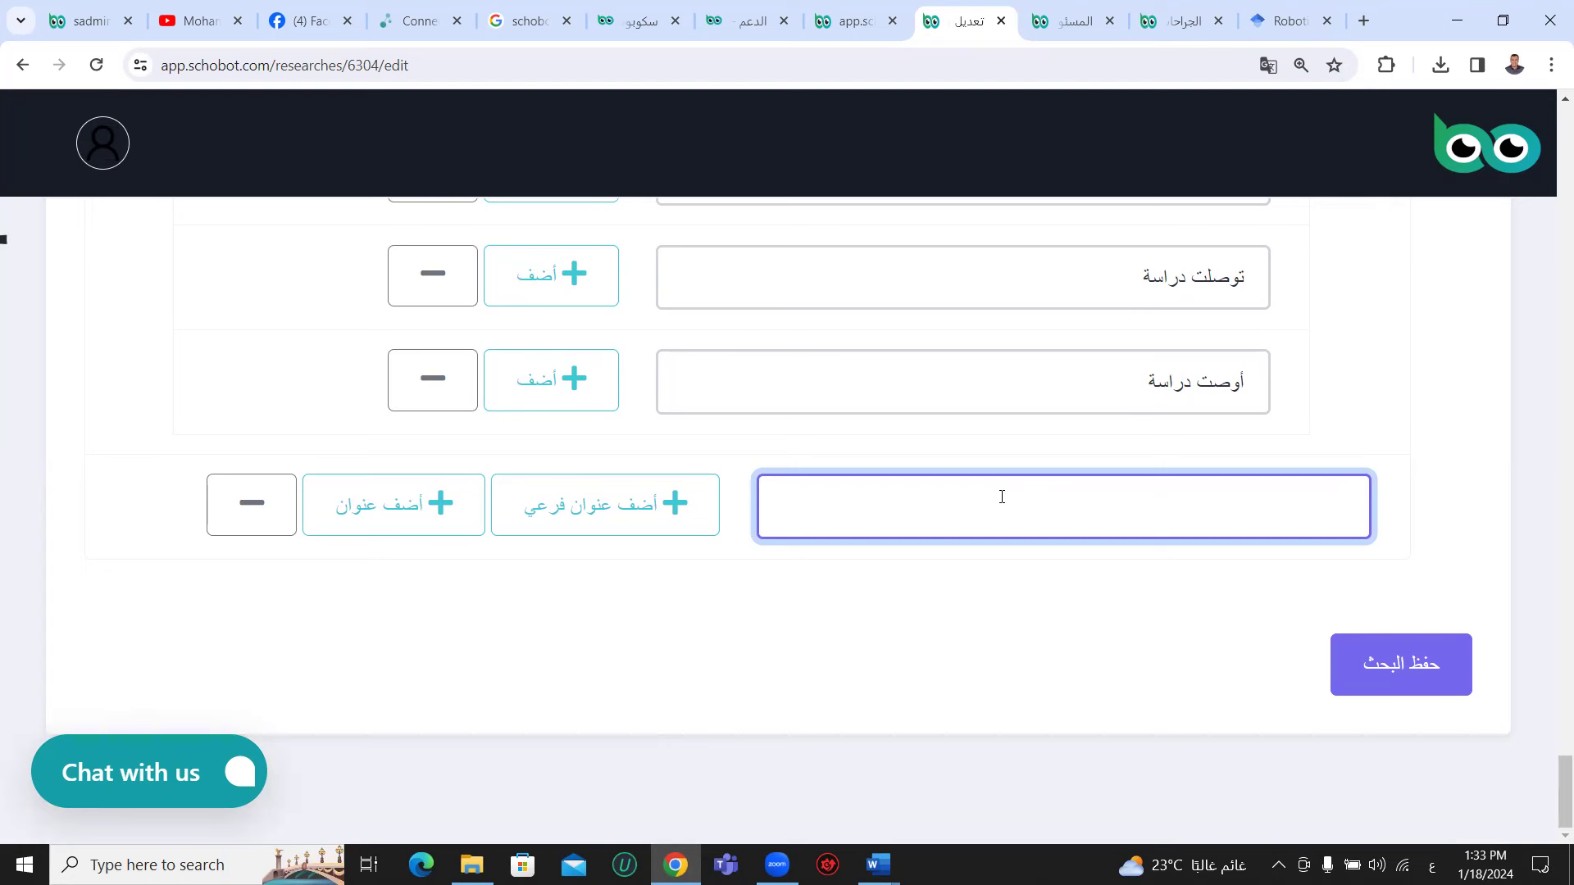
text(صعوبة اثبات خطا الروبوت فى الج)
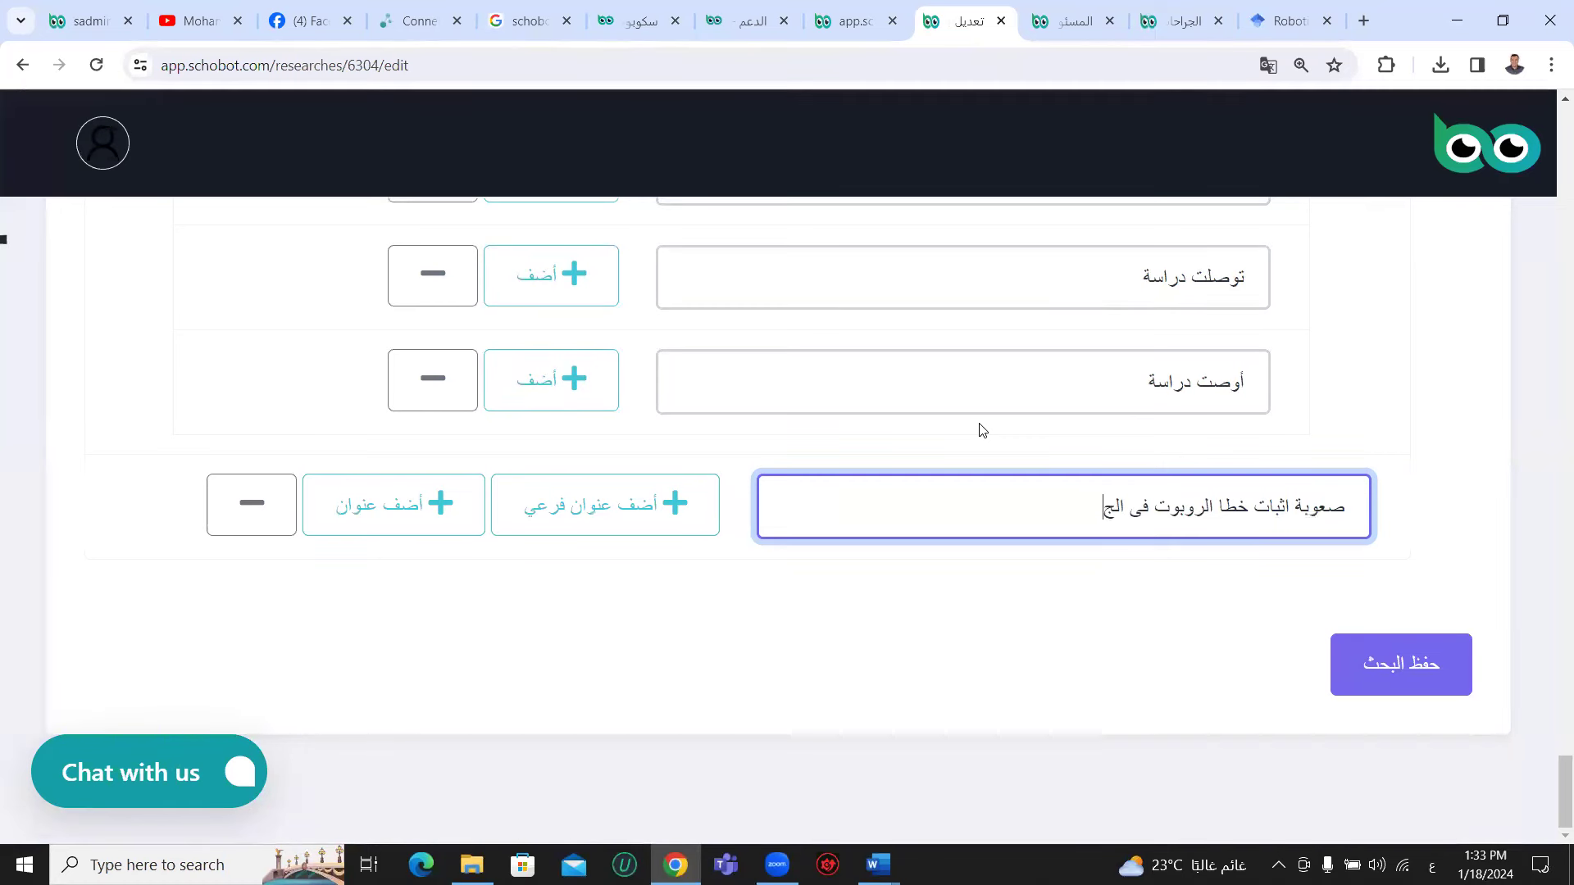
text(رحة)
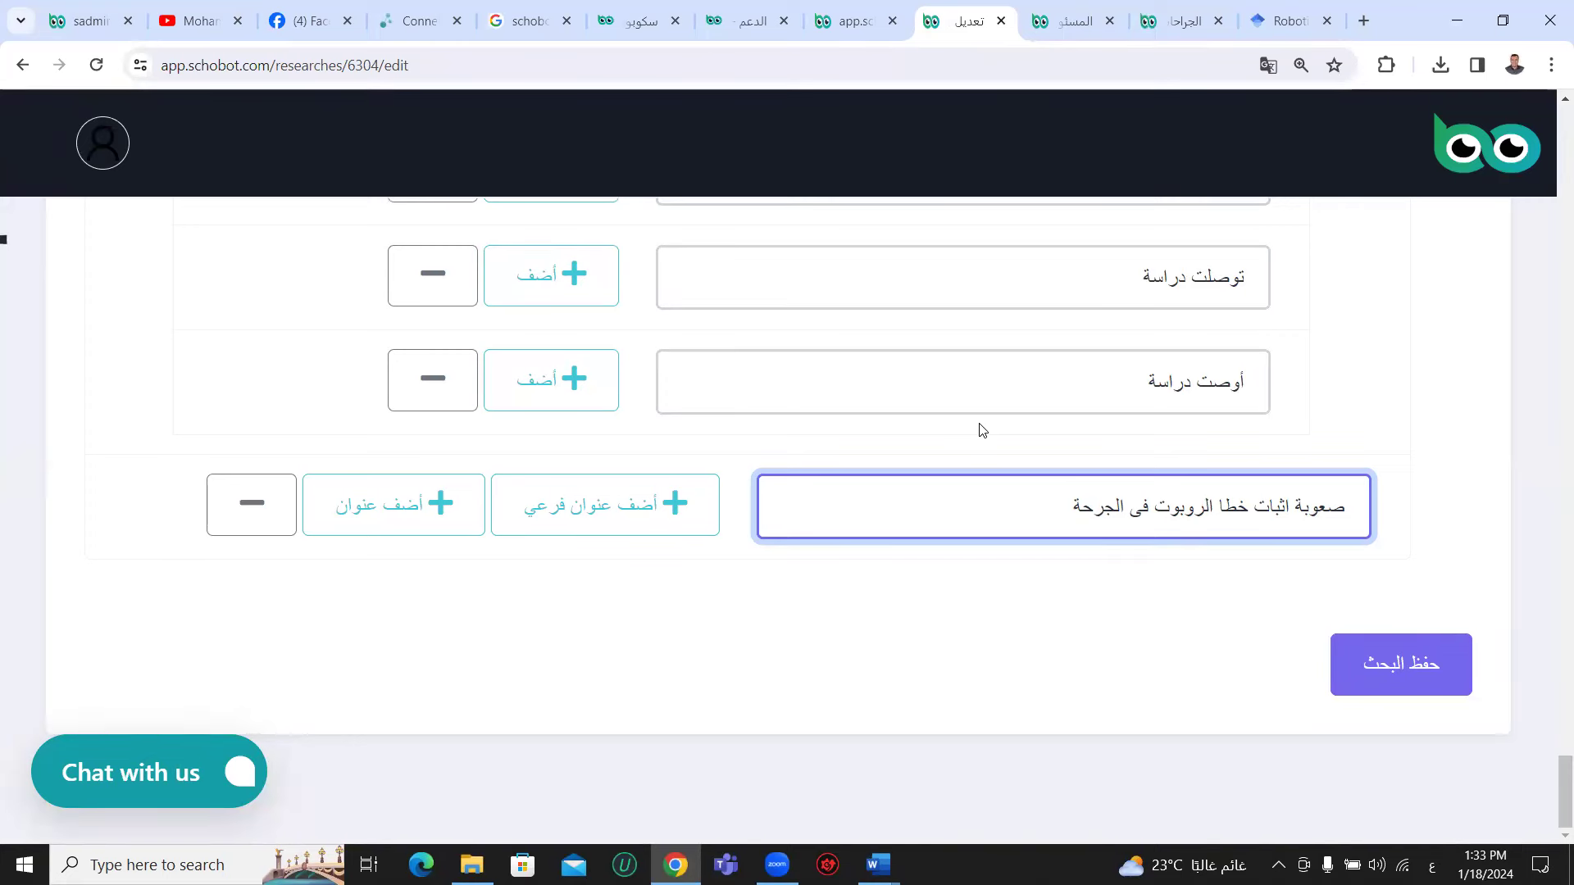
- Add two subheadings titled علاقة and أثر under the صعوبة اثبات خطا الروبوت فى الجرحة heading
click(636, 525)
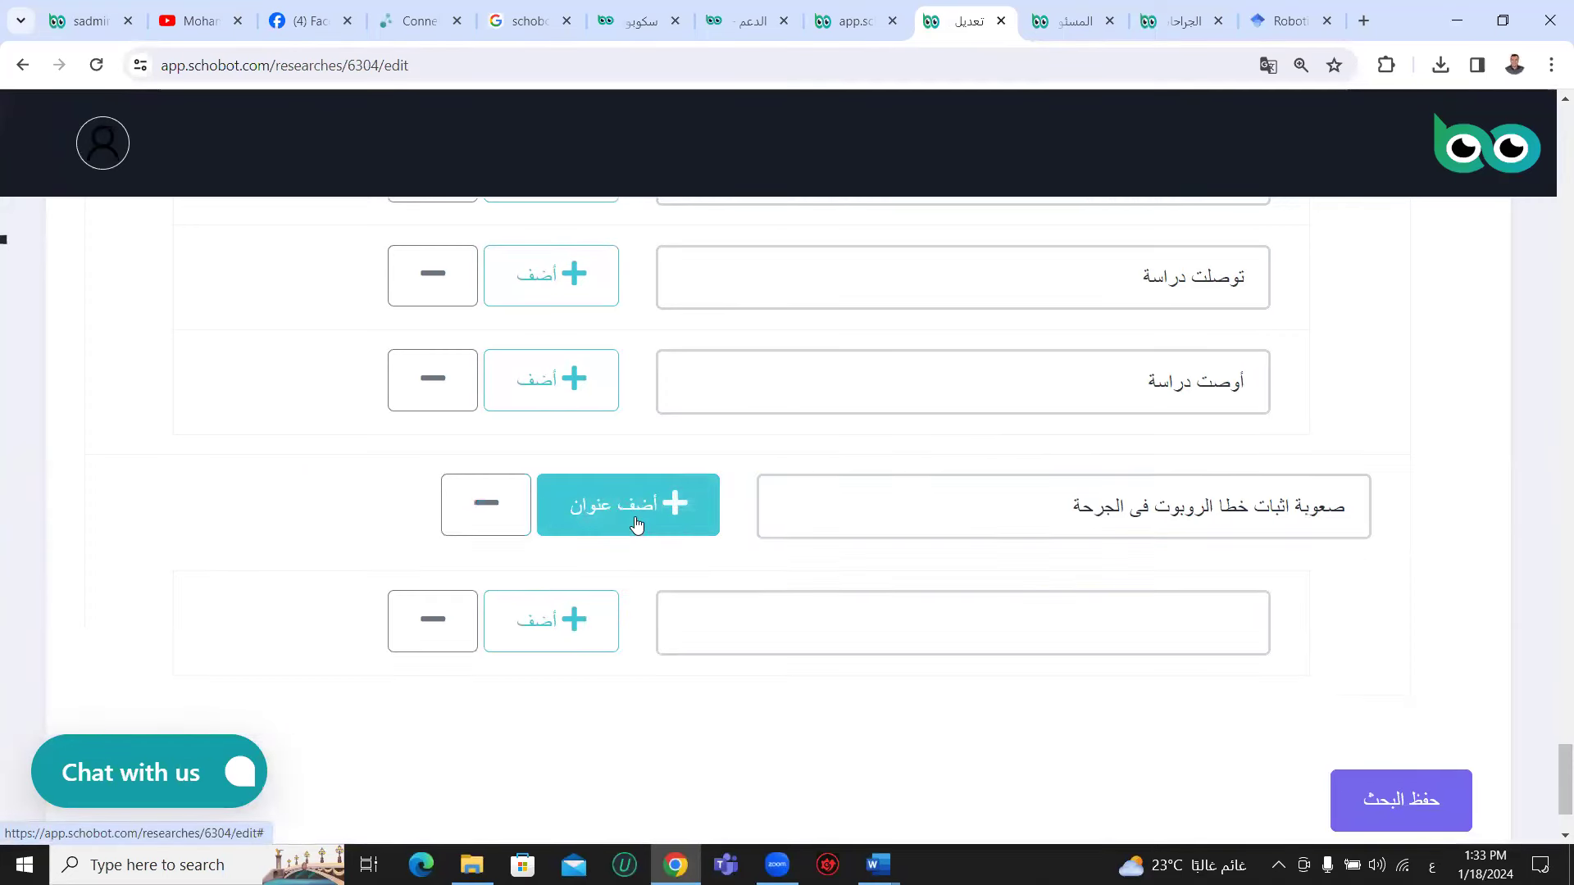
scroll(205, 499, down, 2)
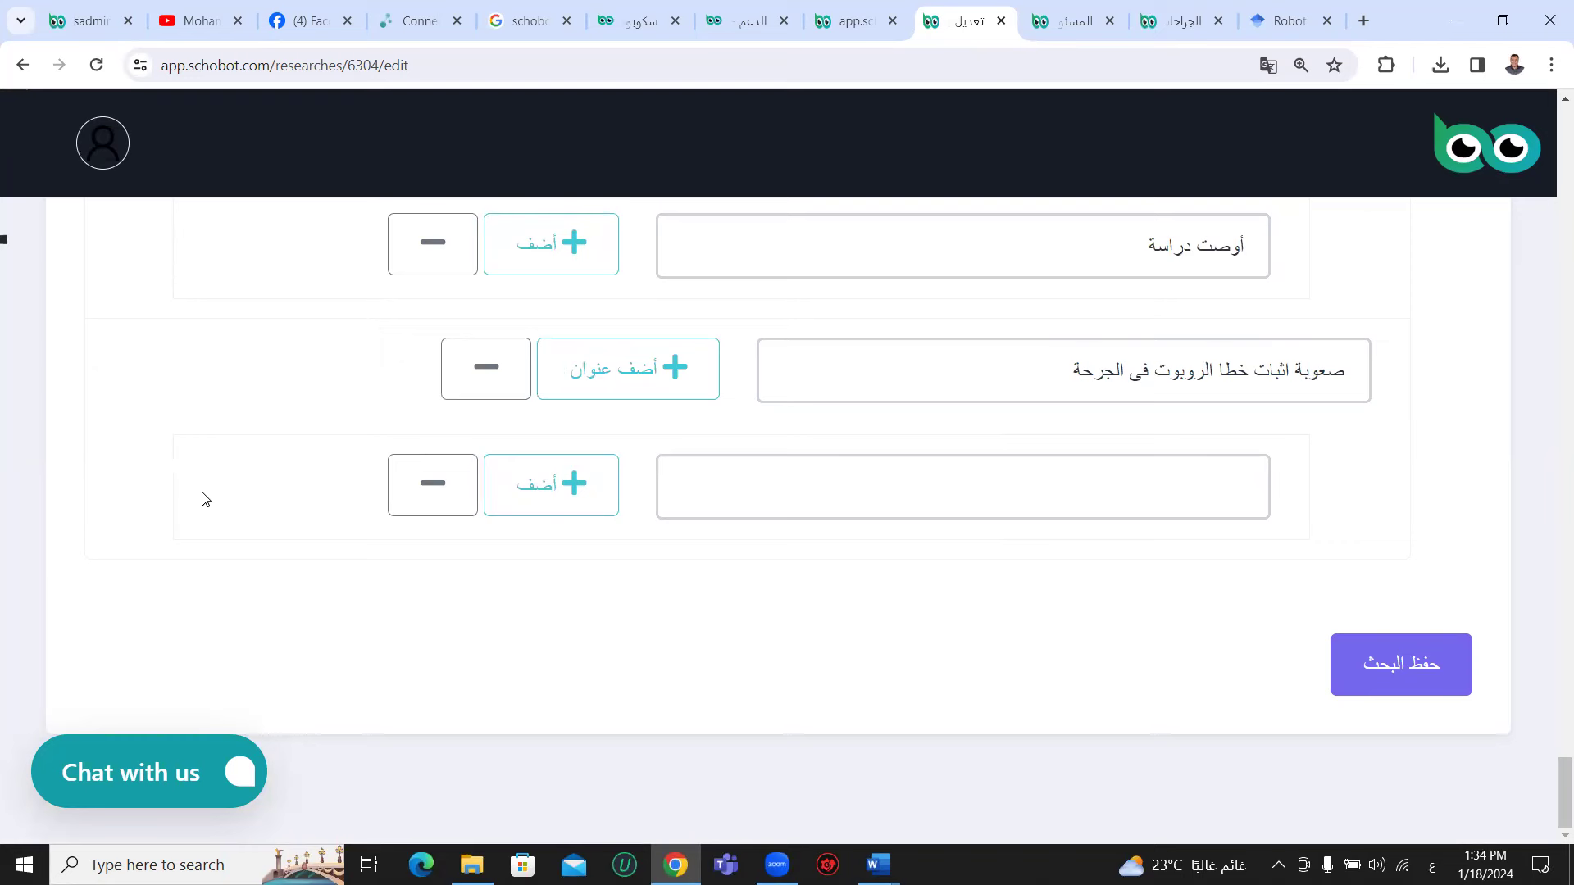
click(962, 479)
text(علاقة)
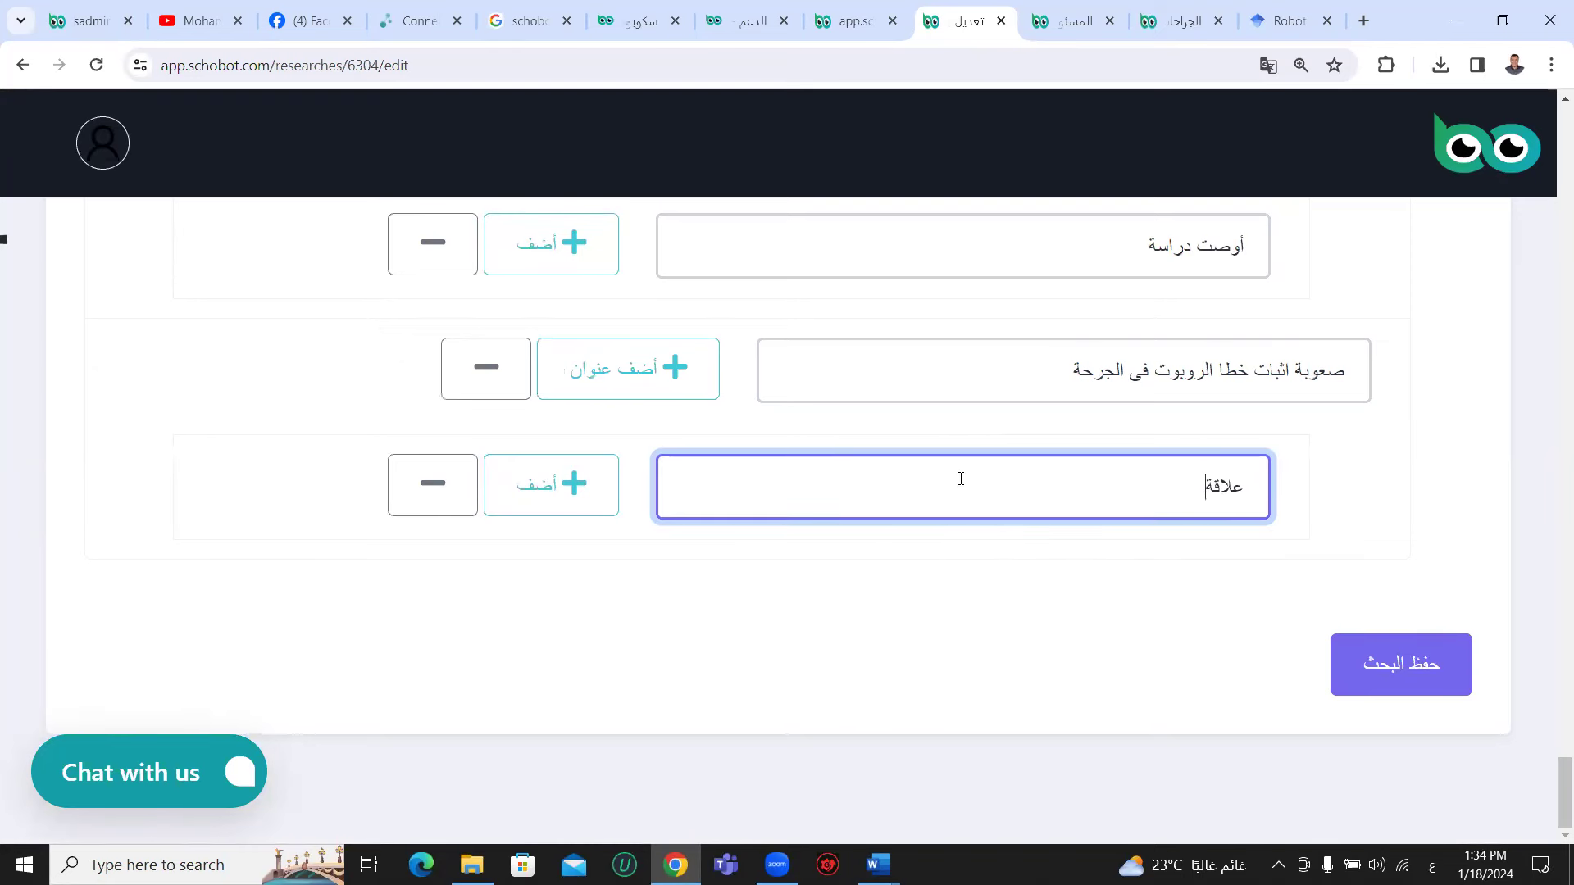
click(574, 488)
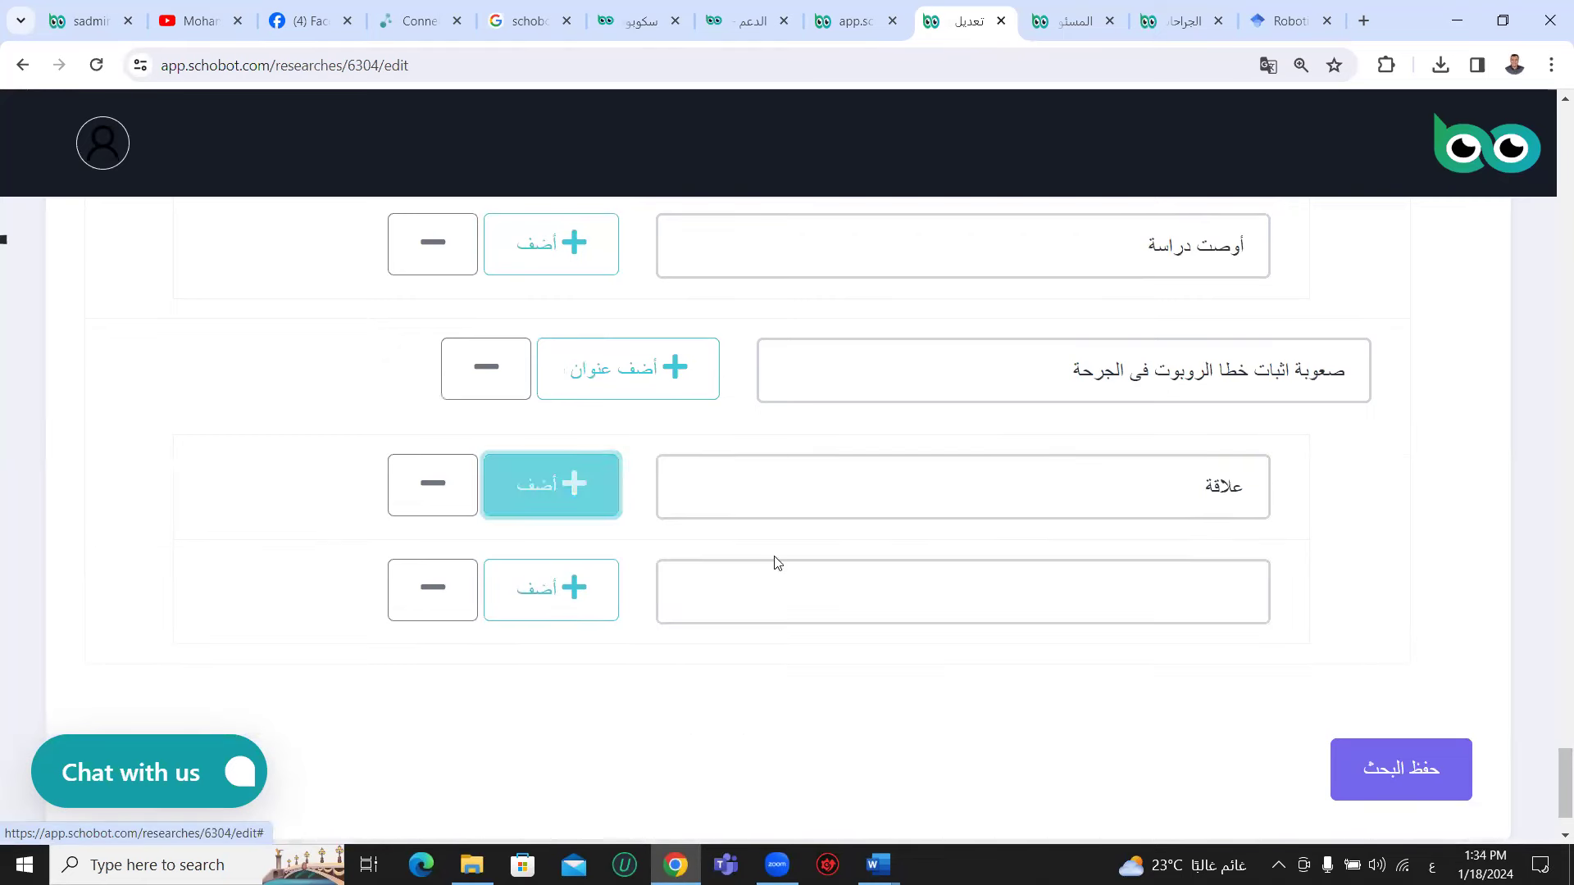
click(895, 606)
text(أثر)
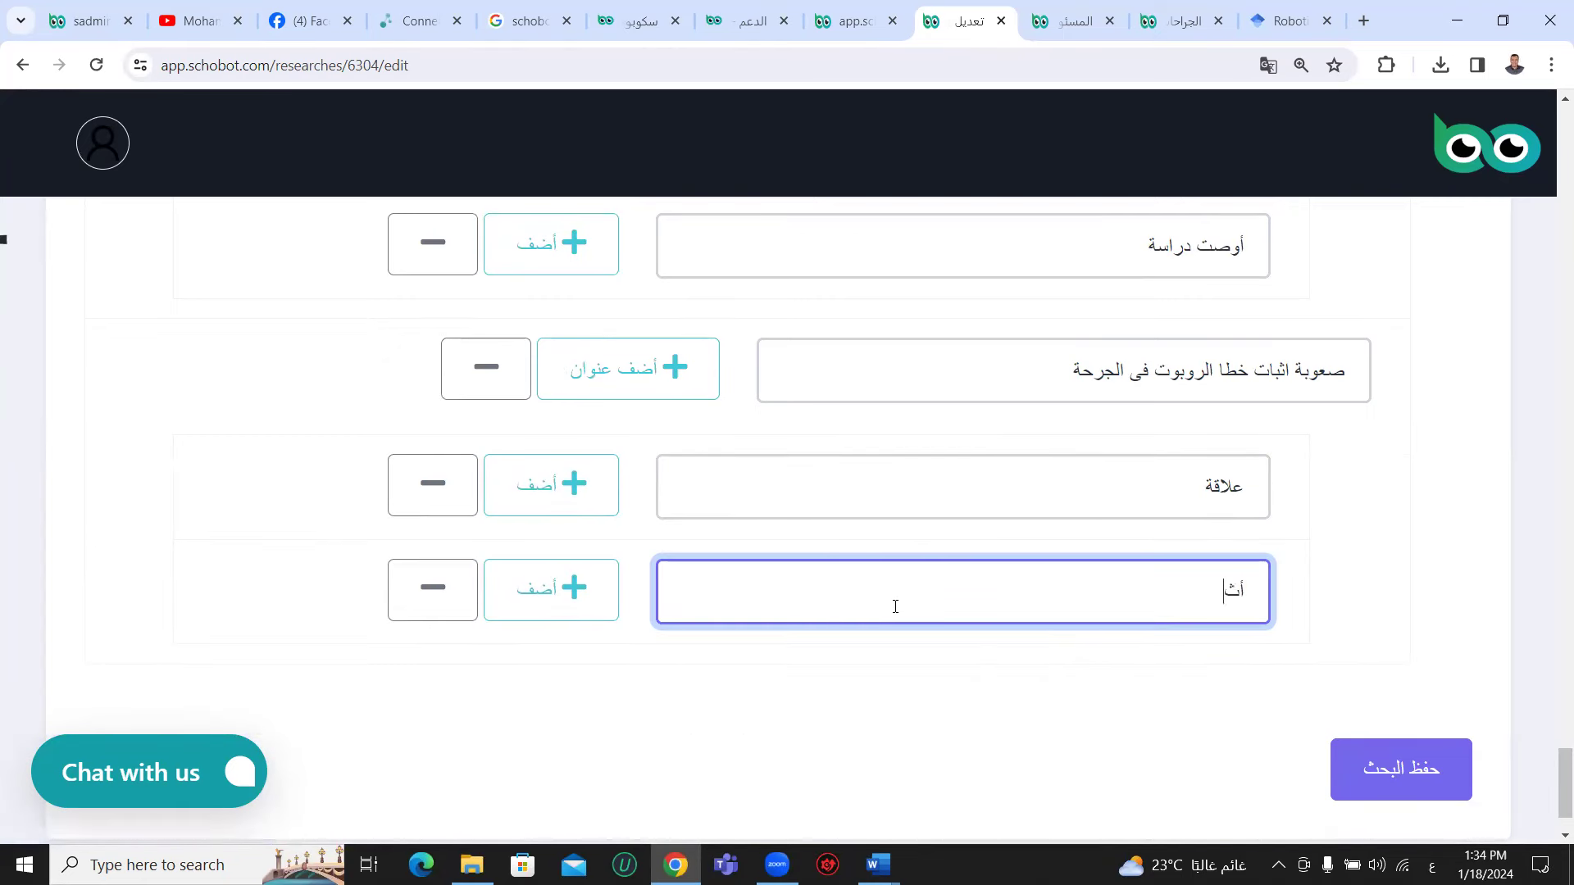
- Add two more subheadings titled فروق and دلالة below أثر
click(574, 589)
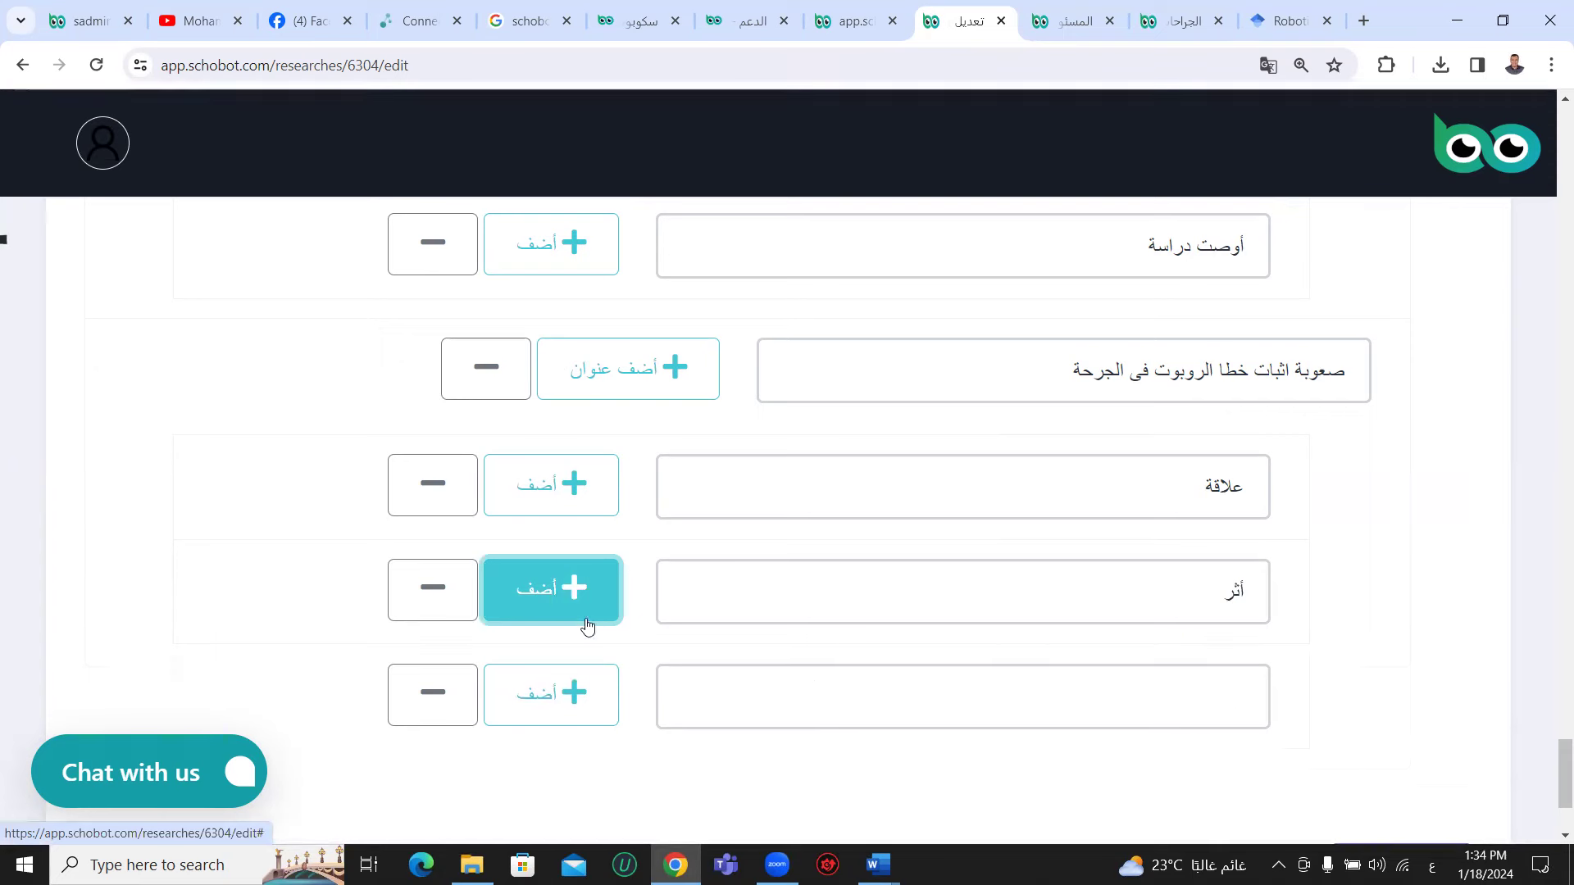
click(815, 688)
text(ف)
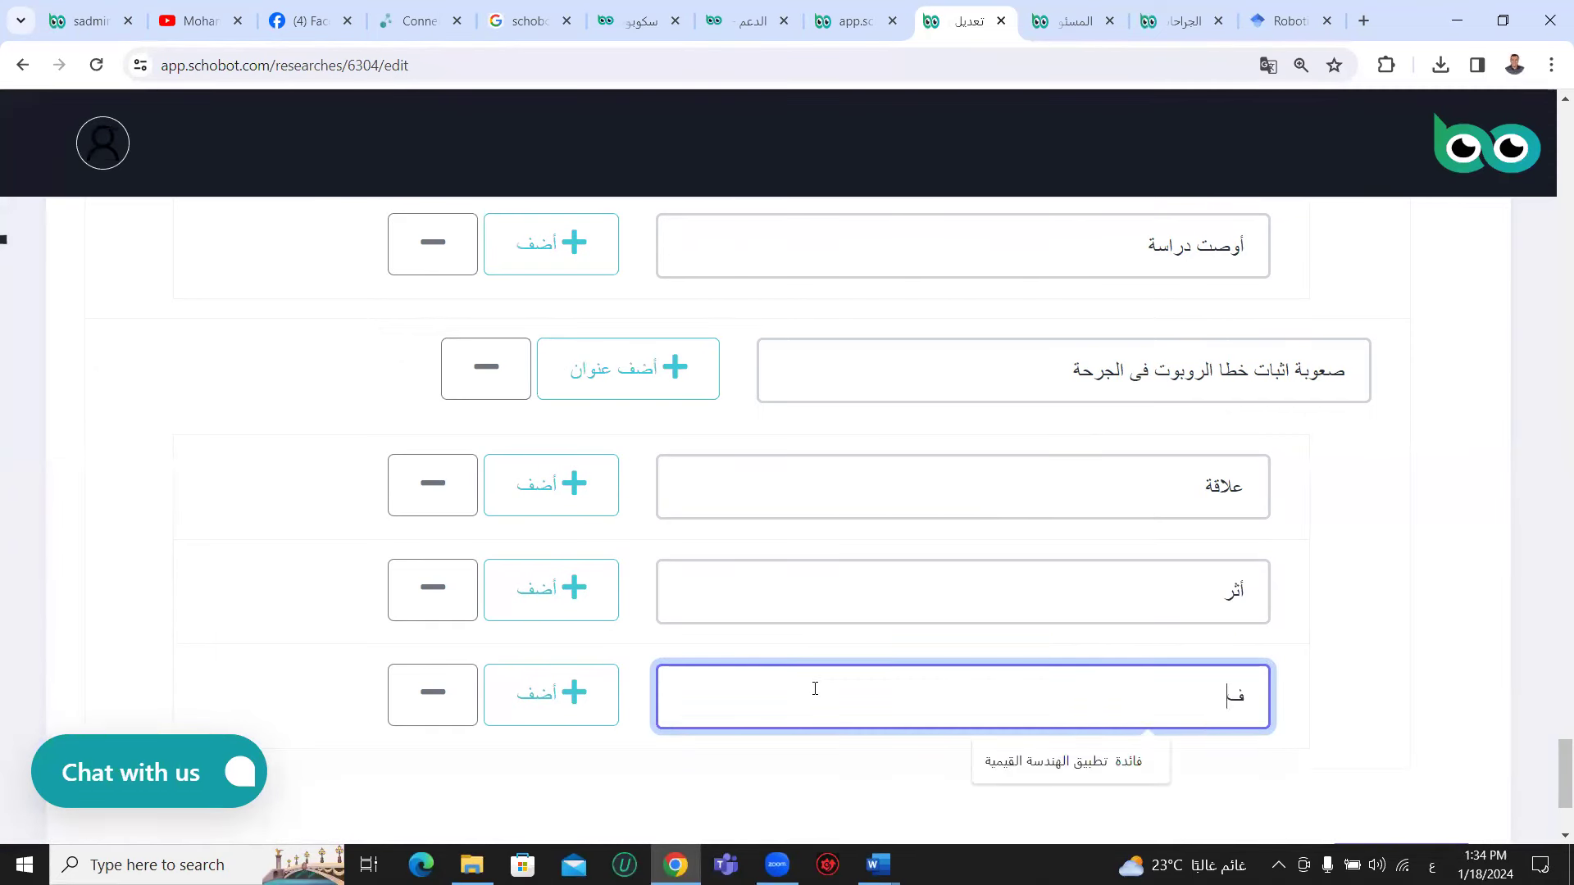
text(روق)
click(311, 576)
scroll(311, 576, down, 1)
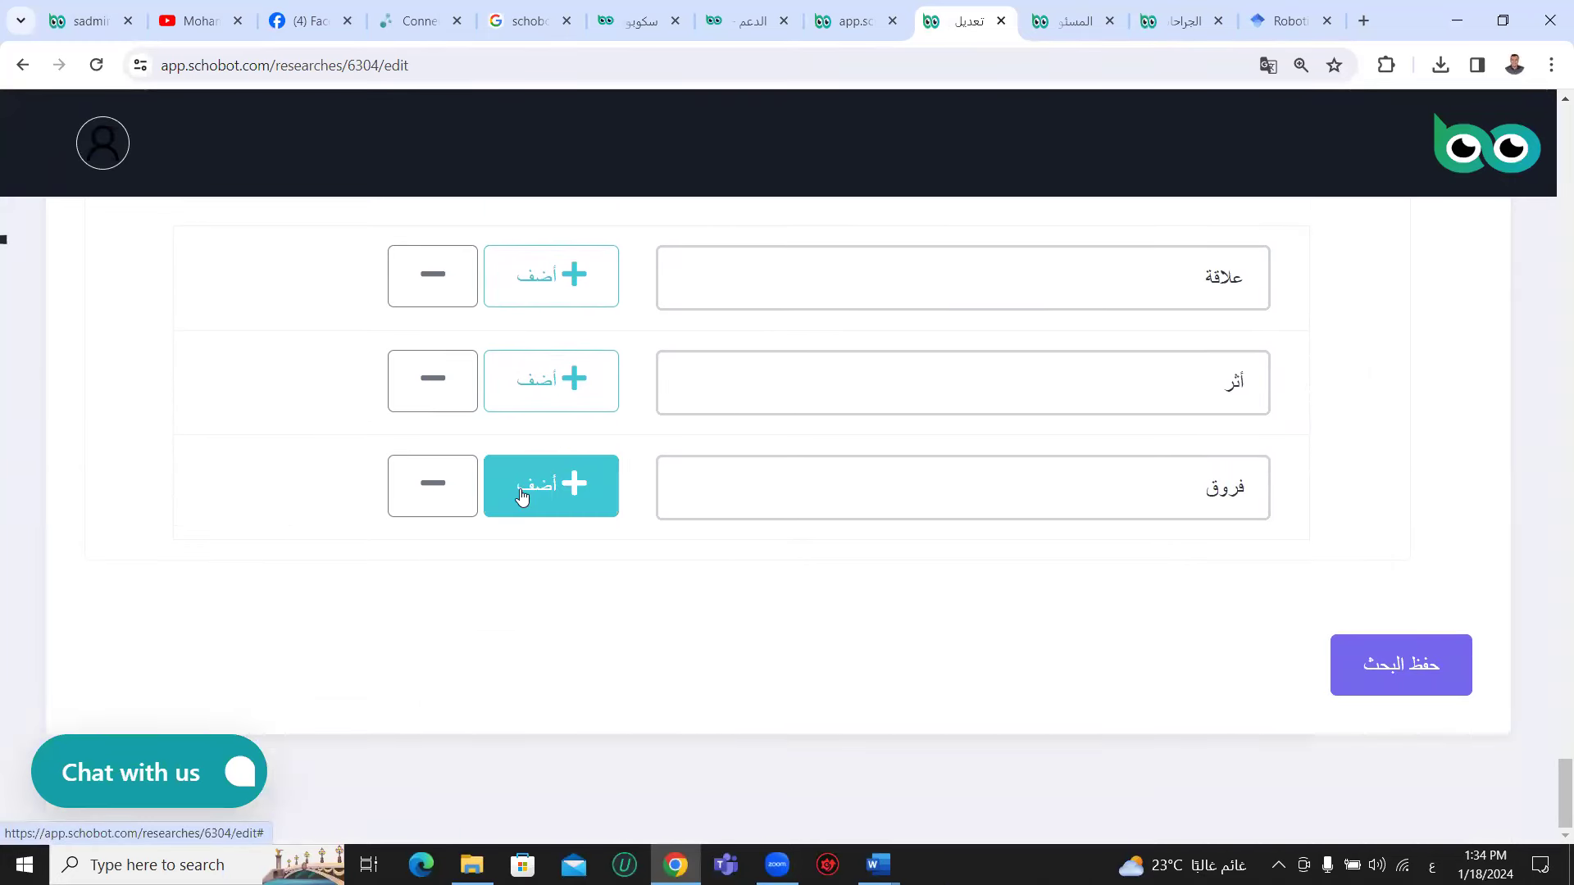
click(521, 496)
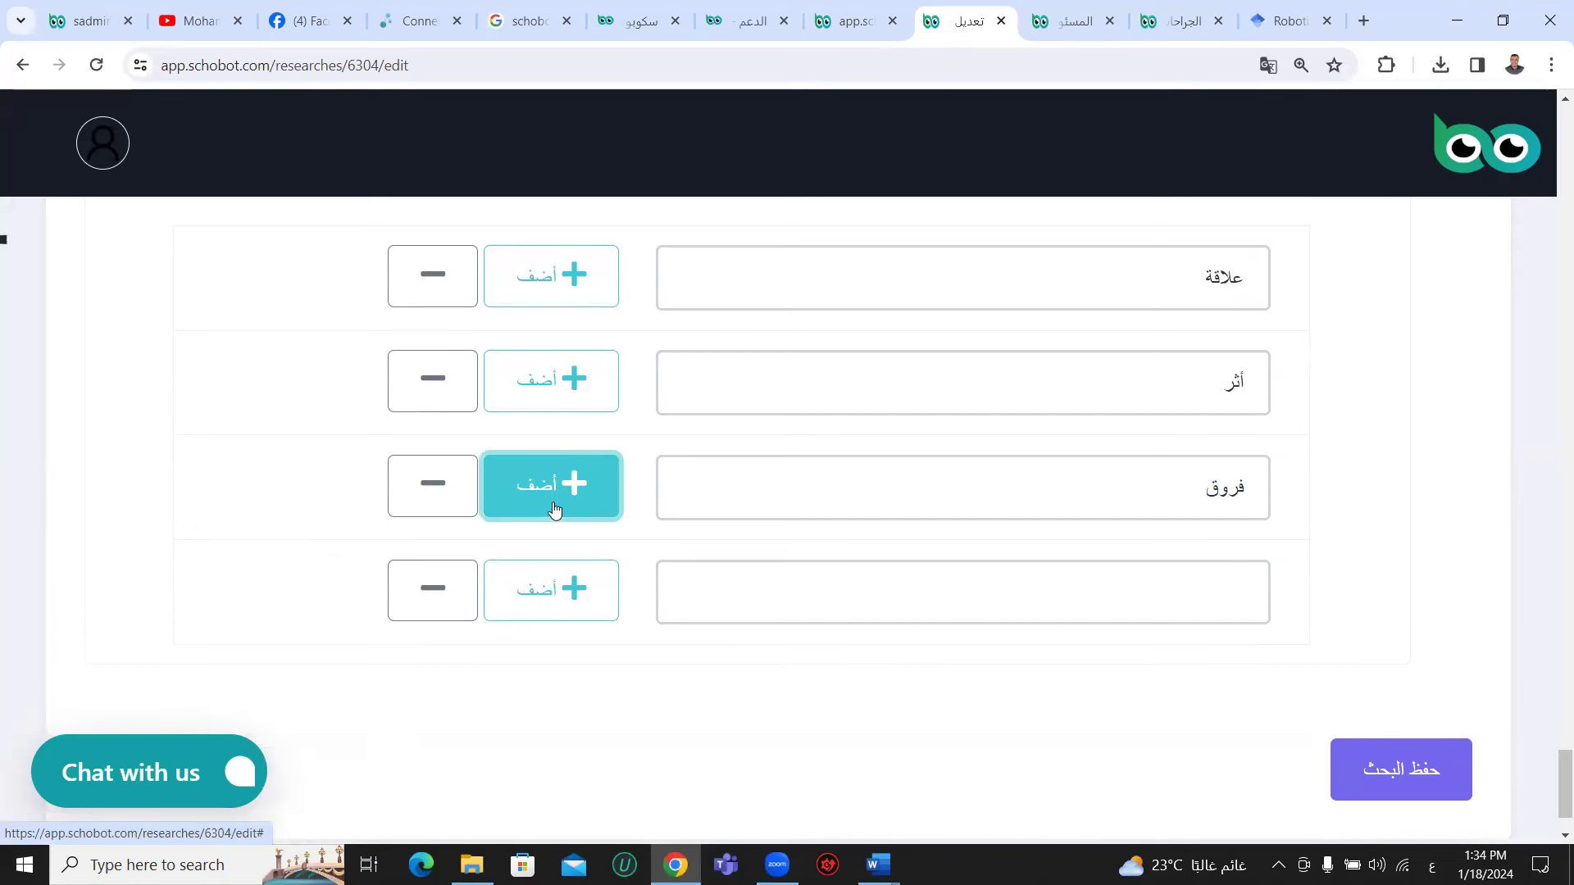
click(848, 597)
text(دلالة)
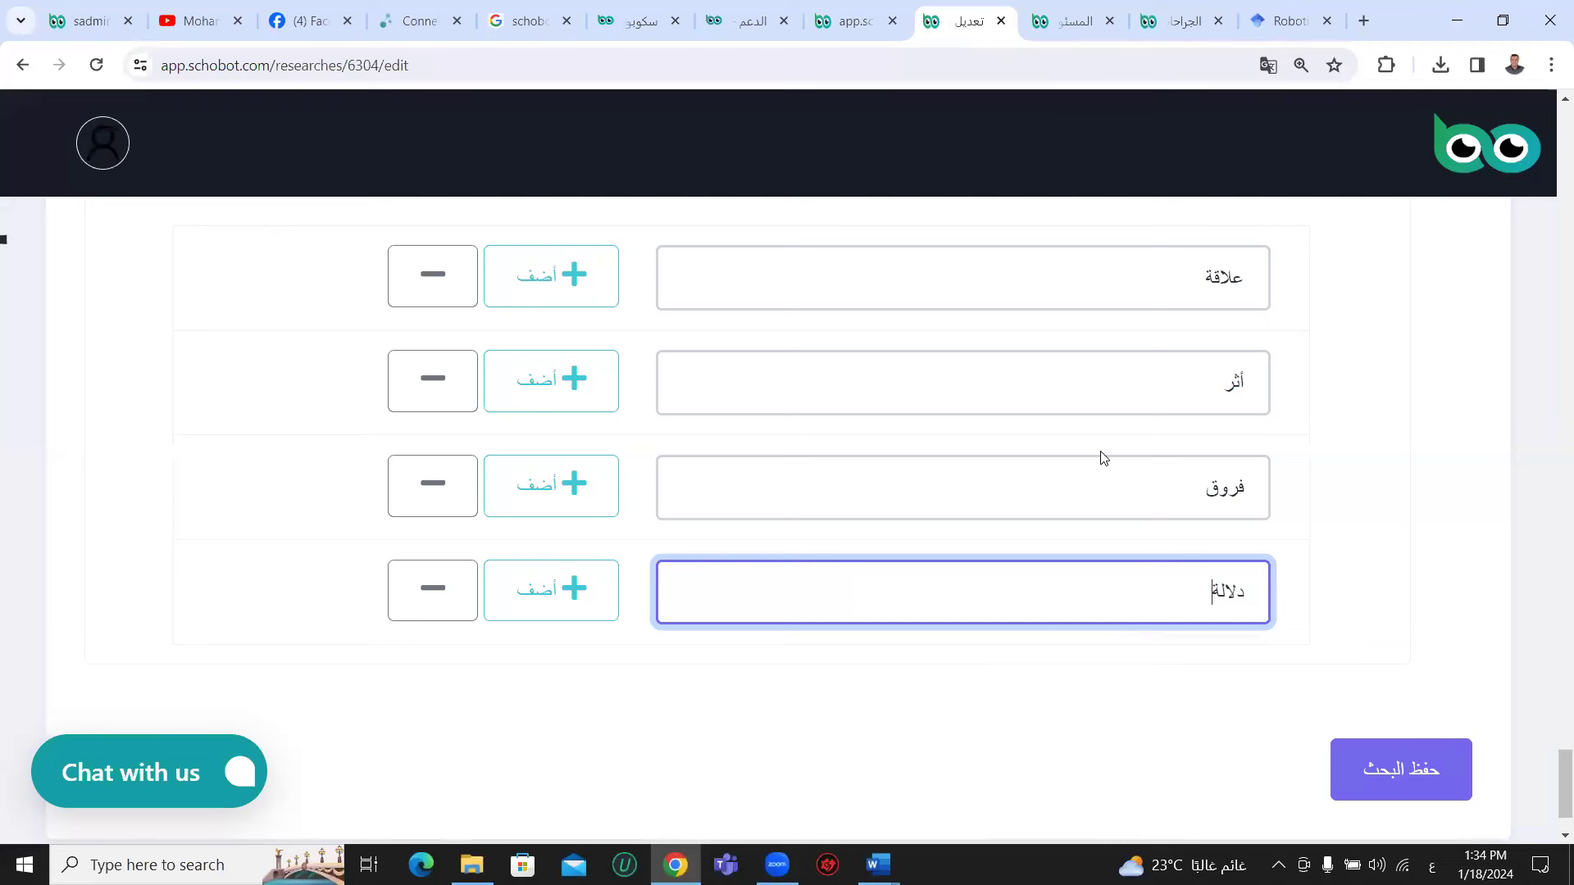
- Add a blank main heading after the صعوبة اثبات خطا الروبوت فى الجرحة group at the end of the topics list
scroll(1103, 457, up, 3)
drag(1063, 365, 1344, 367)
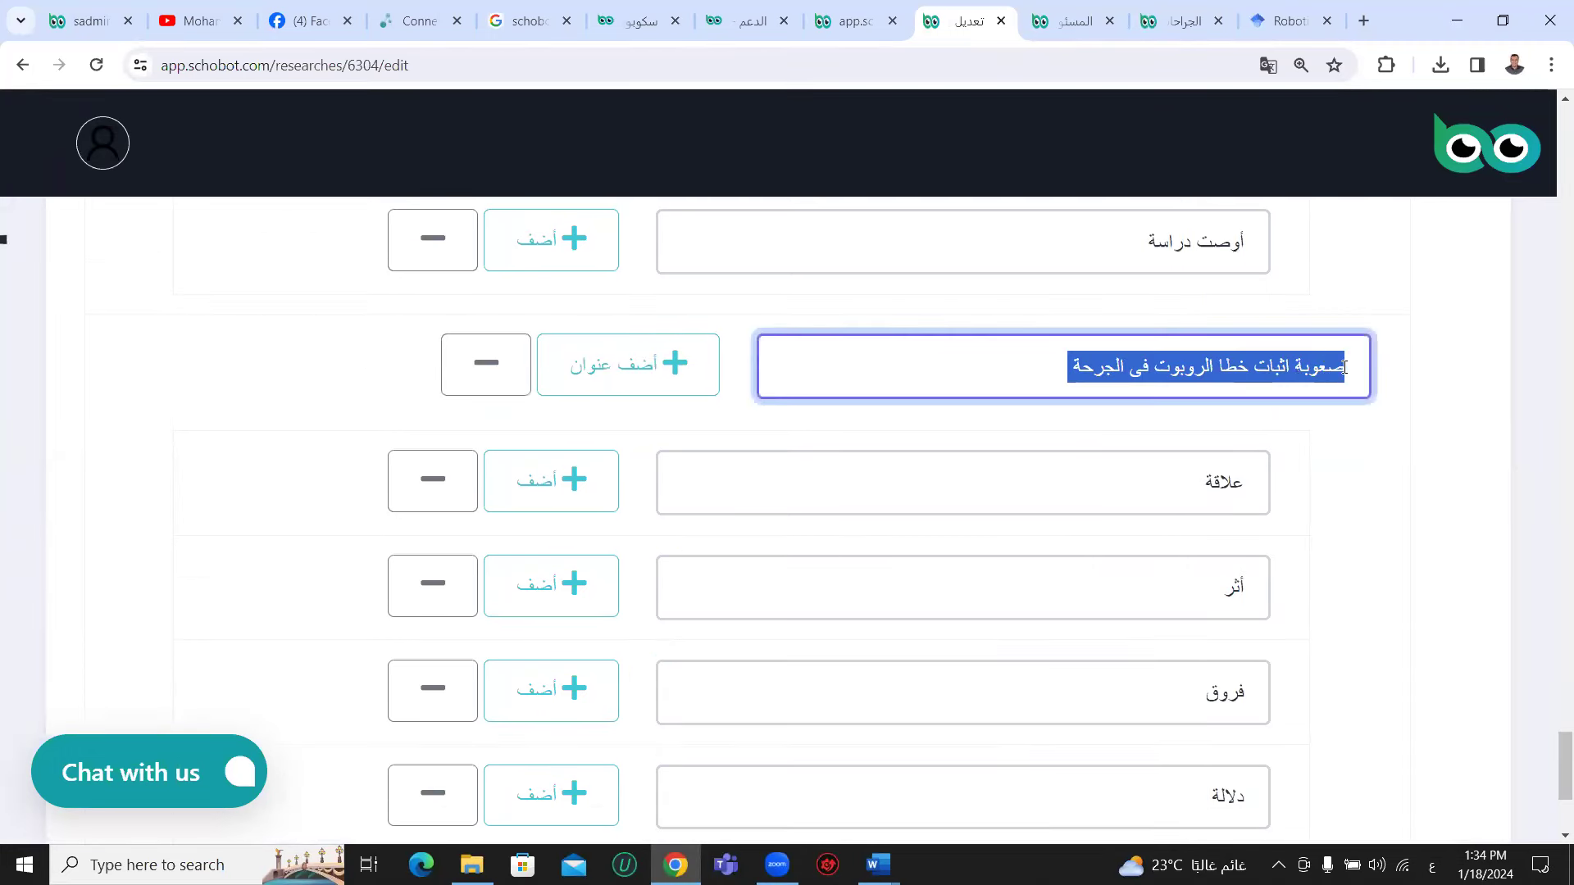
click(1277, 371)
scroll(1276, 371, down, 3)
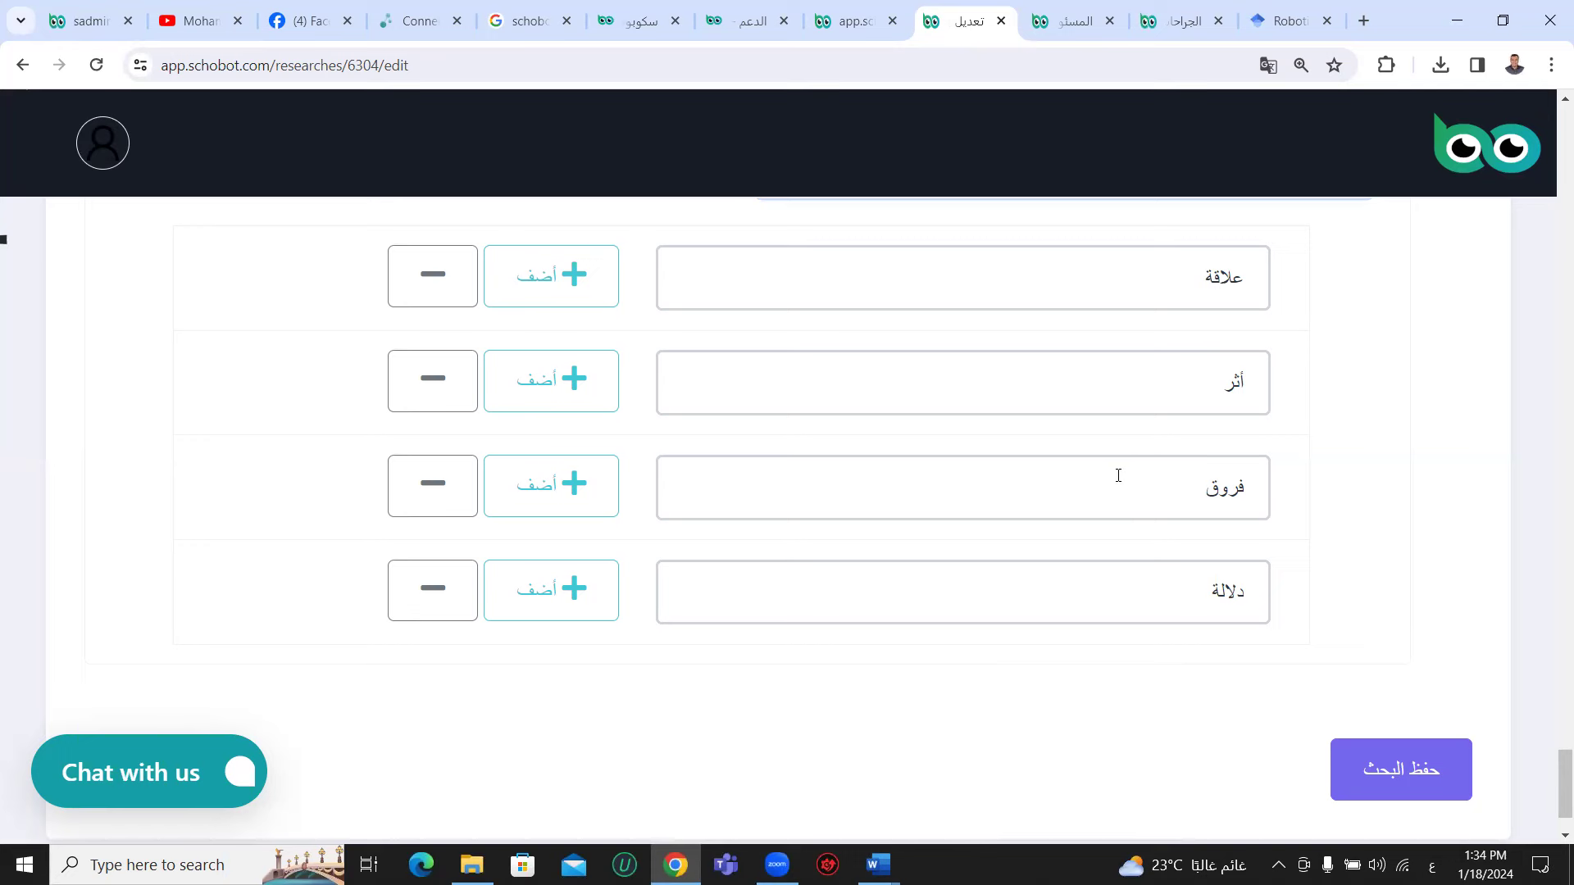
scroll(1118, 476, up, 2)
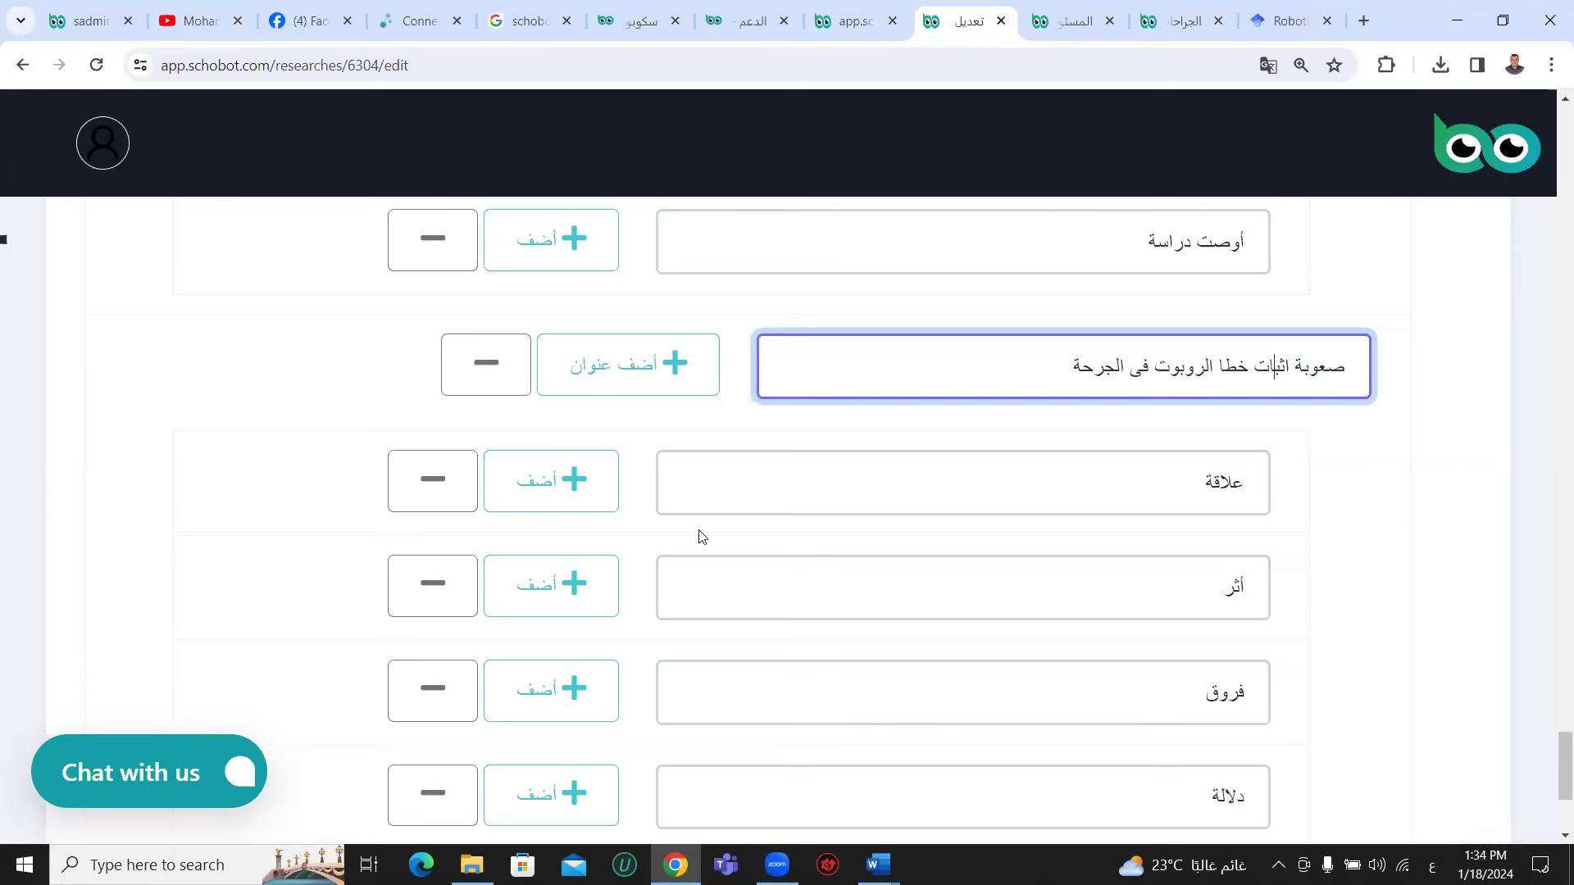
scroll(701, 537, down, 1)
click(630, 270)
scroll(1052, 557, down, 4)
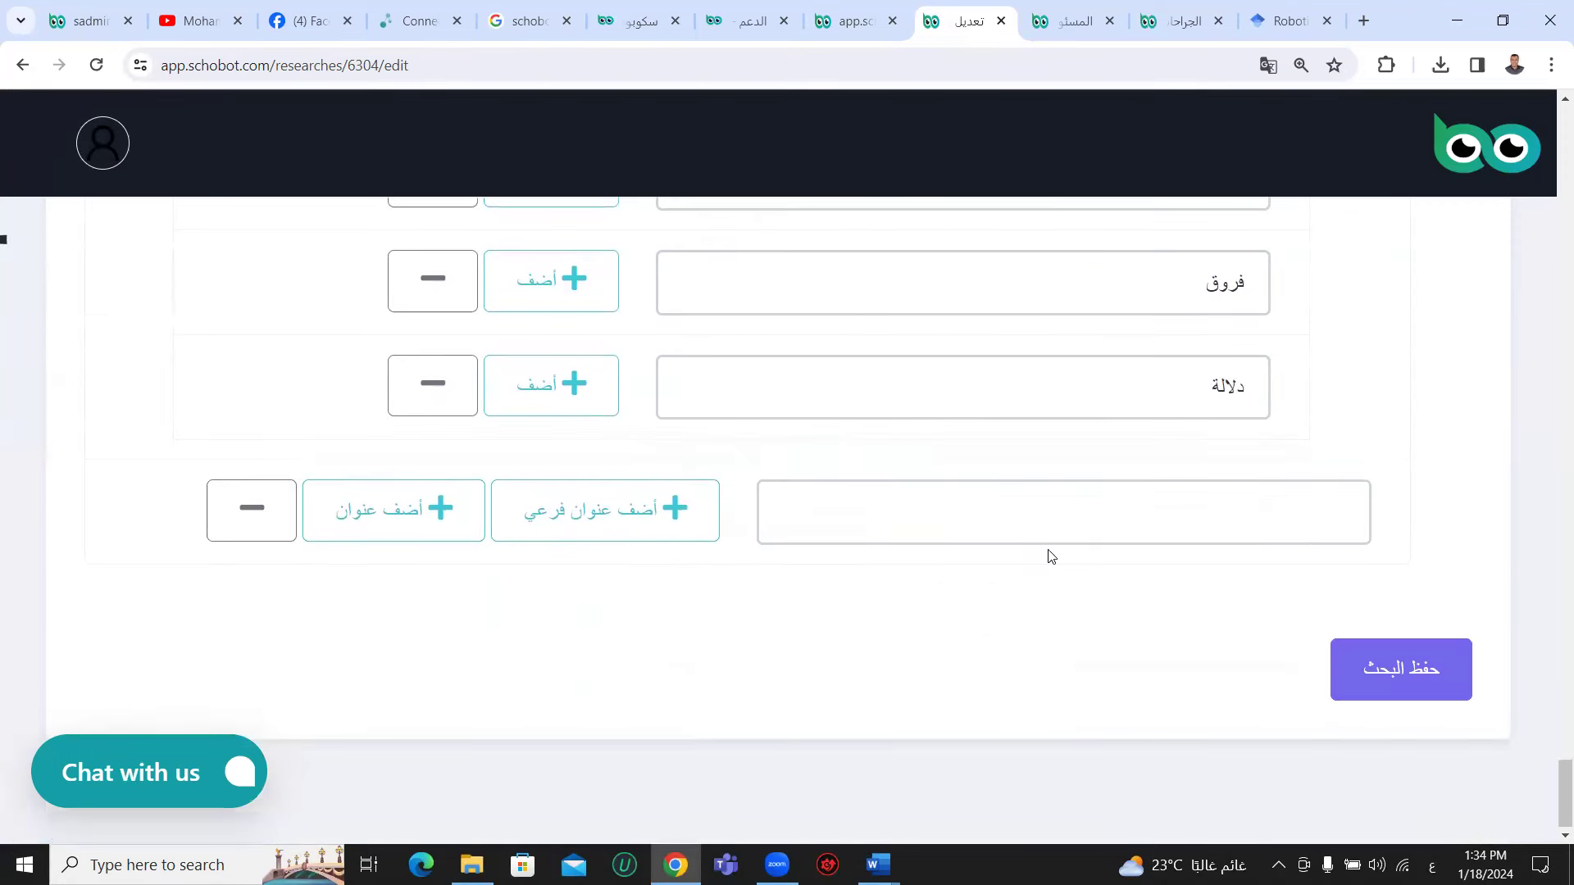
- Title the blank main heading at the end of the topics list تعريف الجراحات الروبوتية
click(1054, 510)
text(تعر)
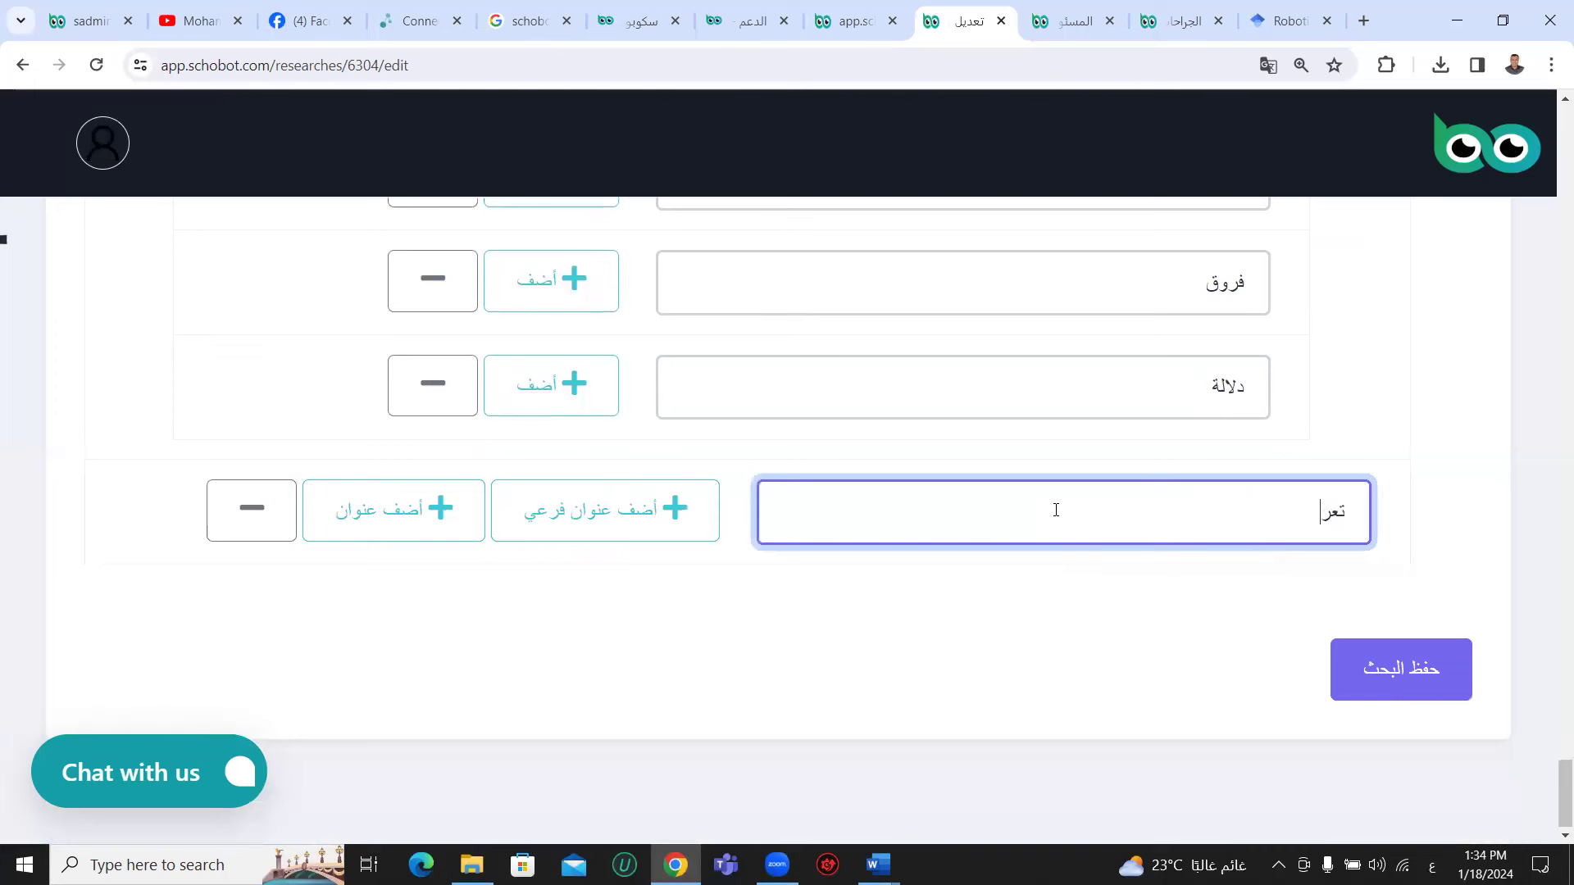
text(يف ال)
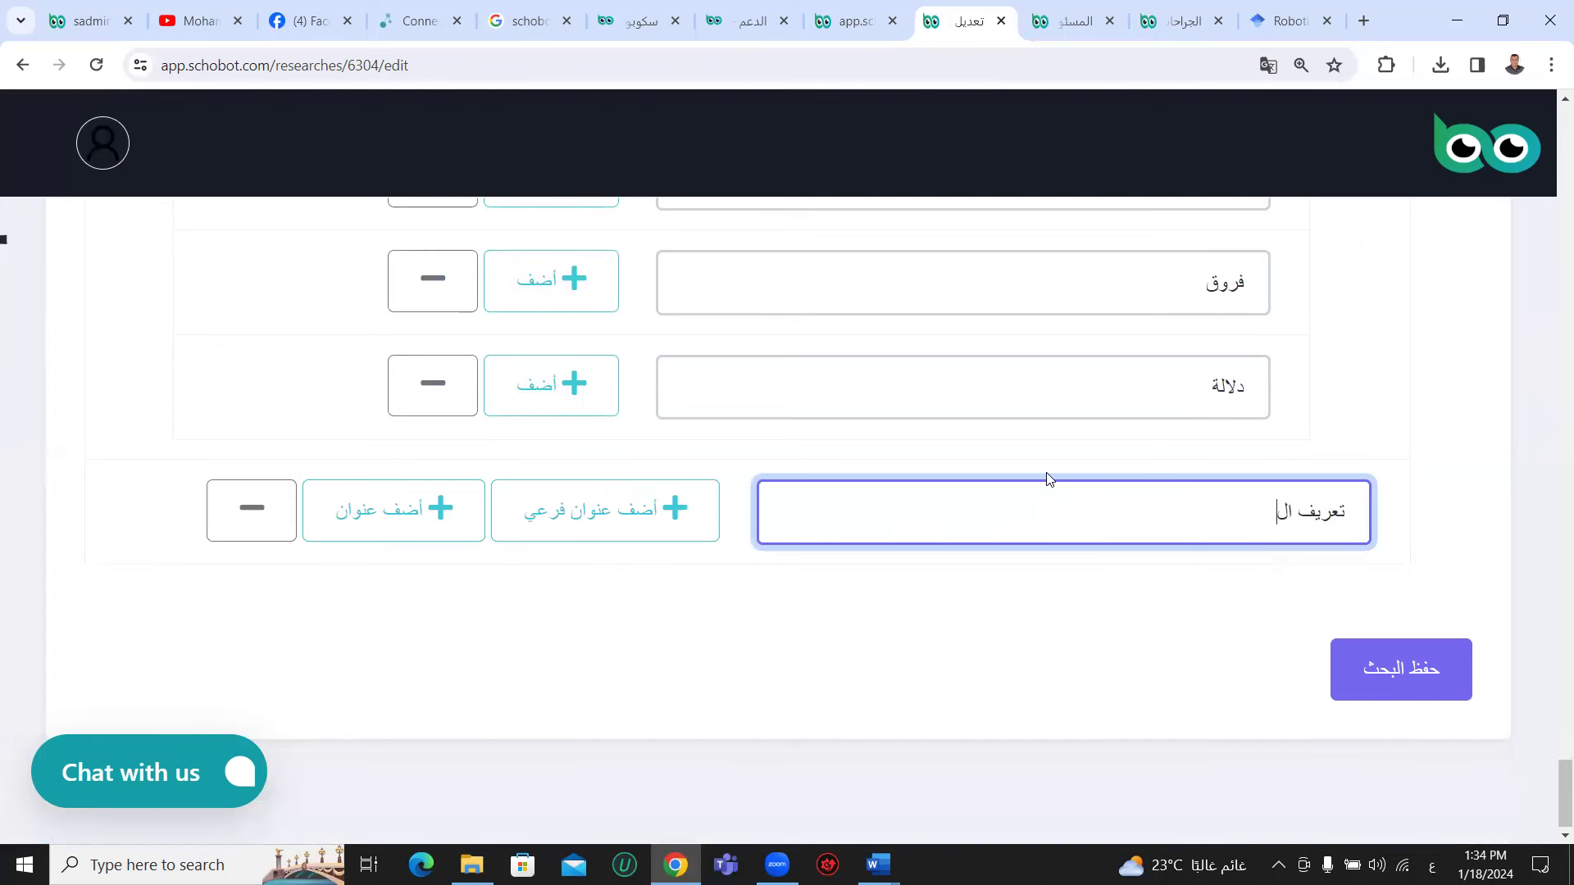
text(جراحات ا)
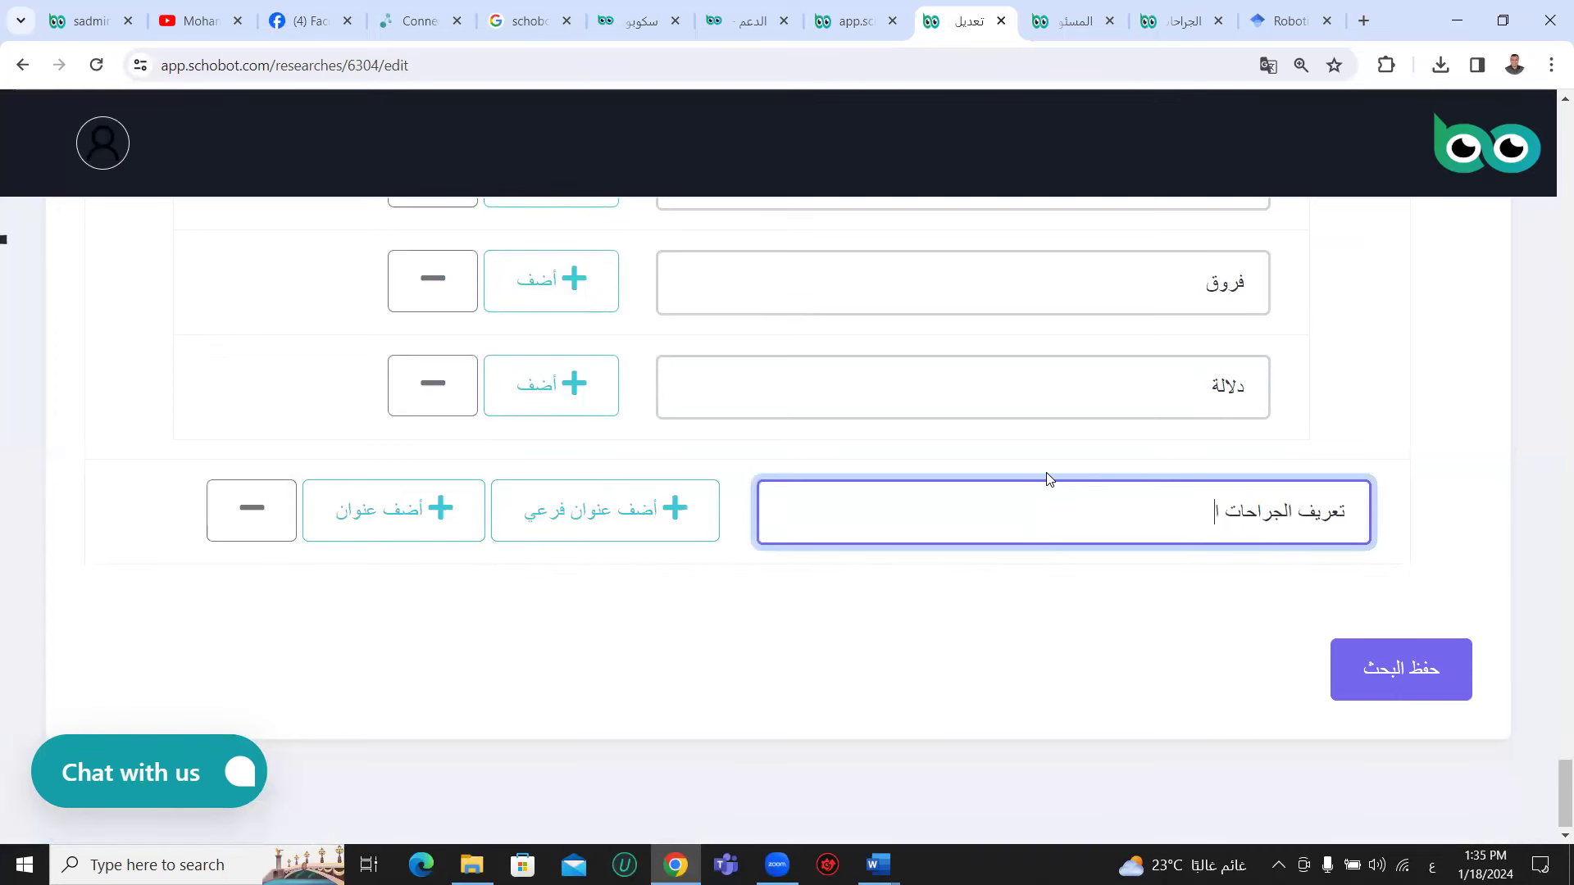
text(لروبوتية)
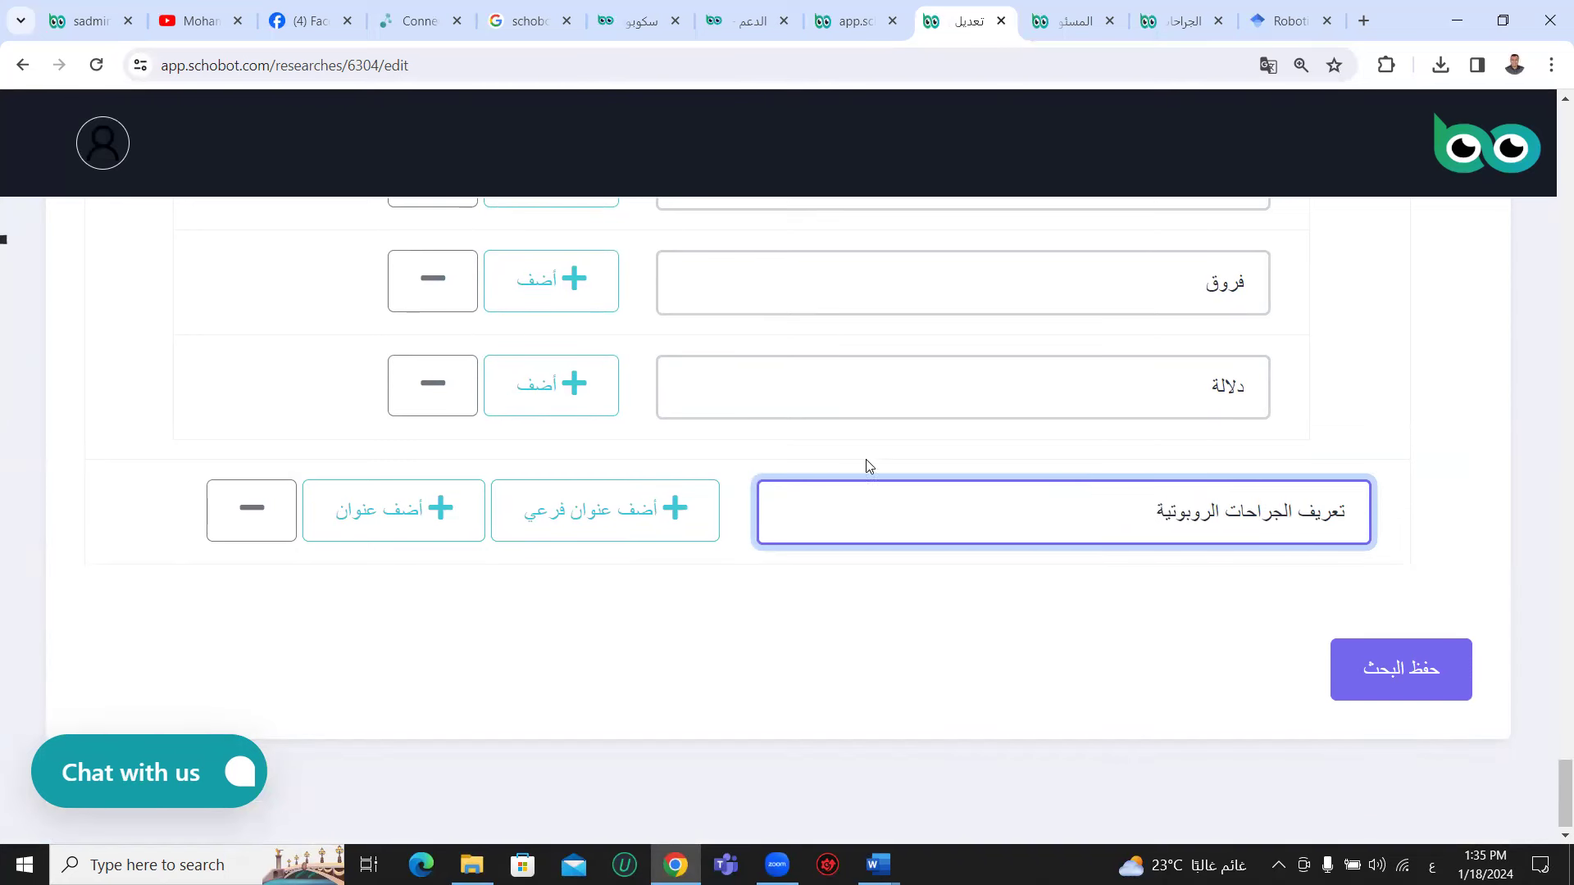
- Add another main heading below تعريف الجراحات الروبوتية and title it مفهوم الجراحات الروبوتية
click(445, 525)
click(918, 603)
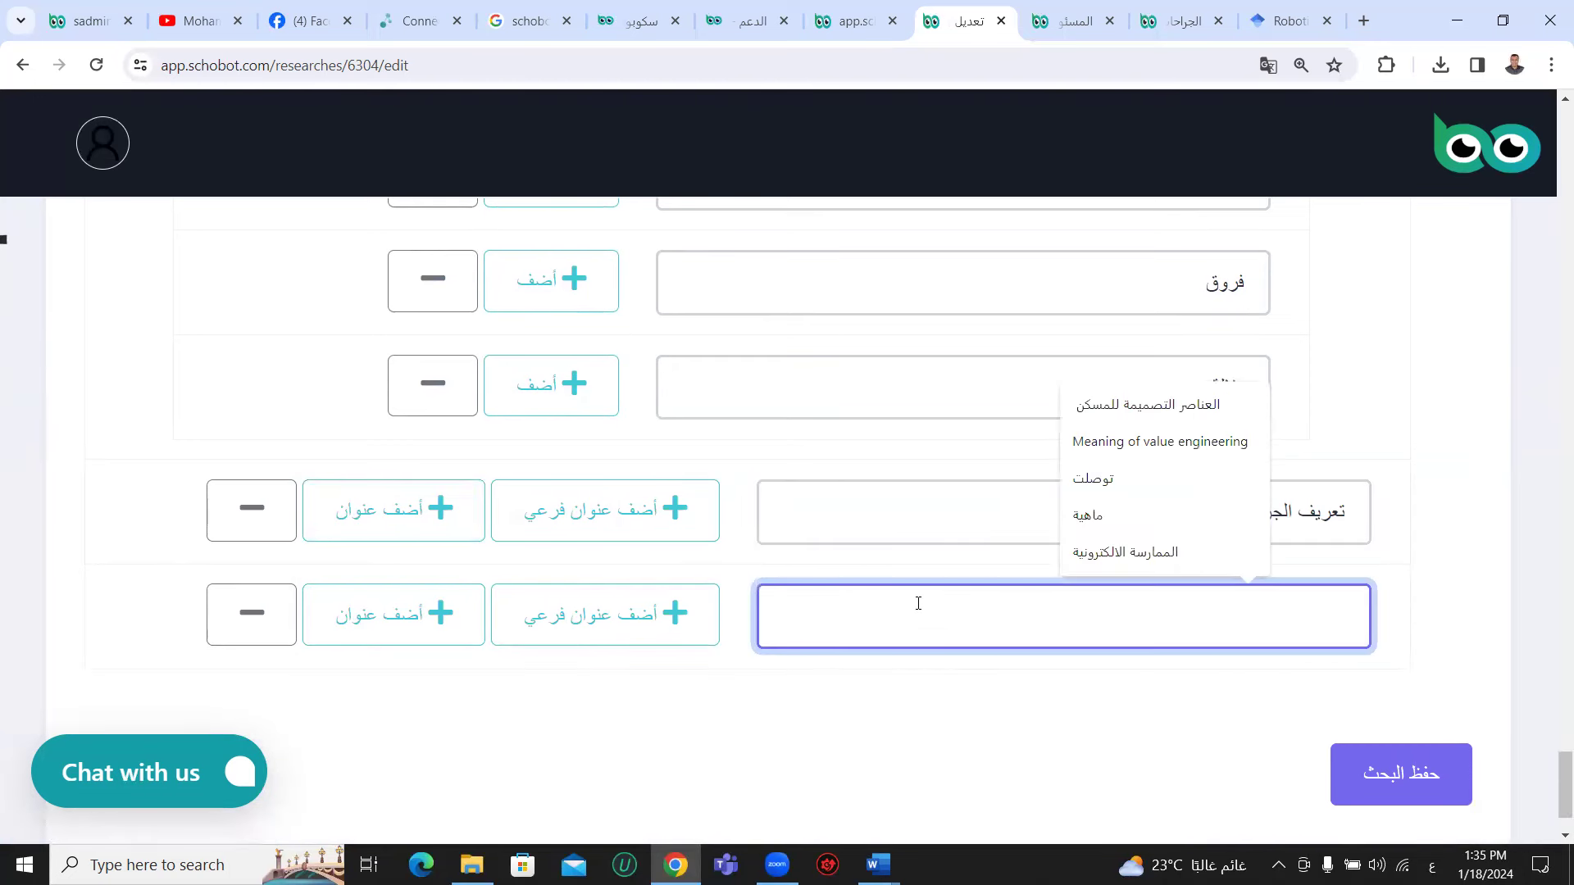
text(مفهز)
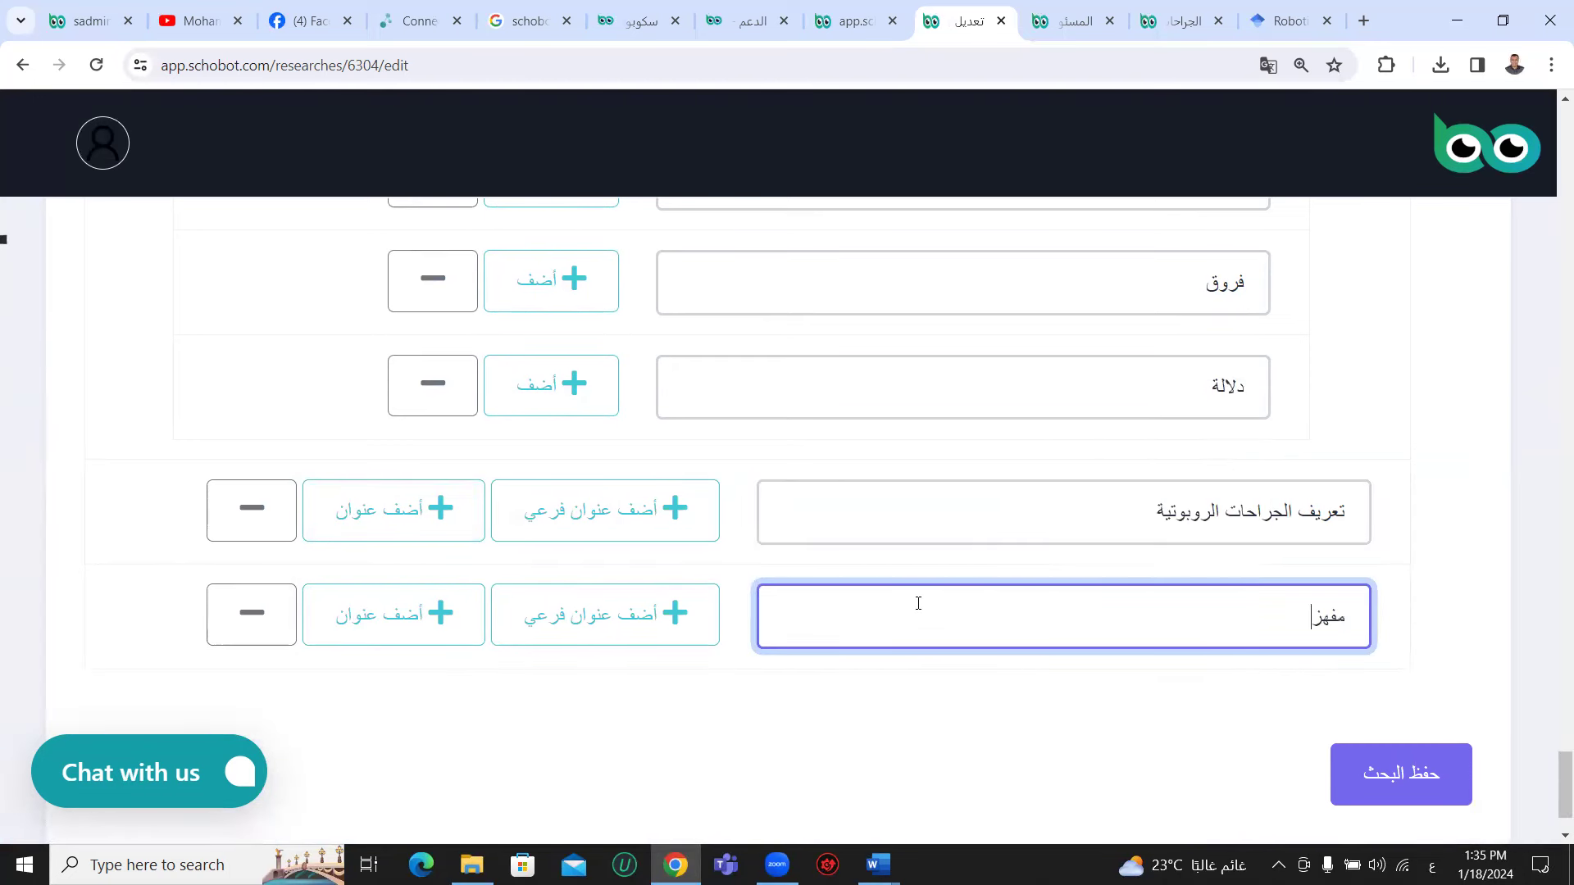
key(BackSpace)
text(وم الجراحات الروبوتية)
- Add a main heading below مفهوم الجراحات الروبوتية and title it ماهية
click(439, 611)
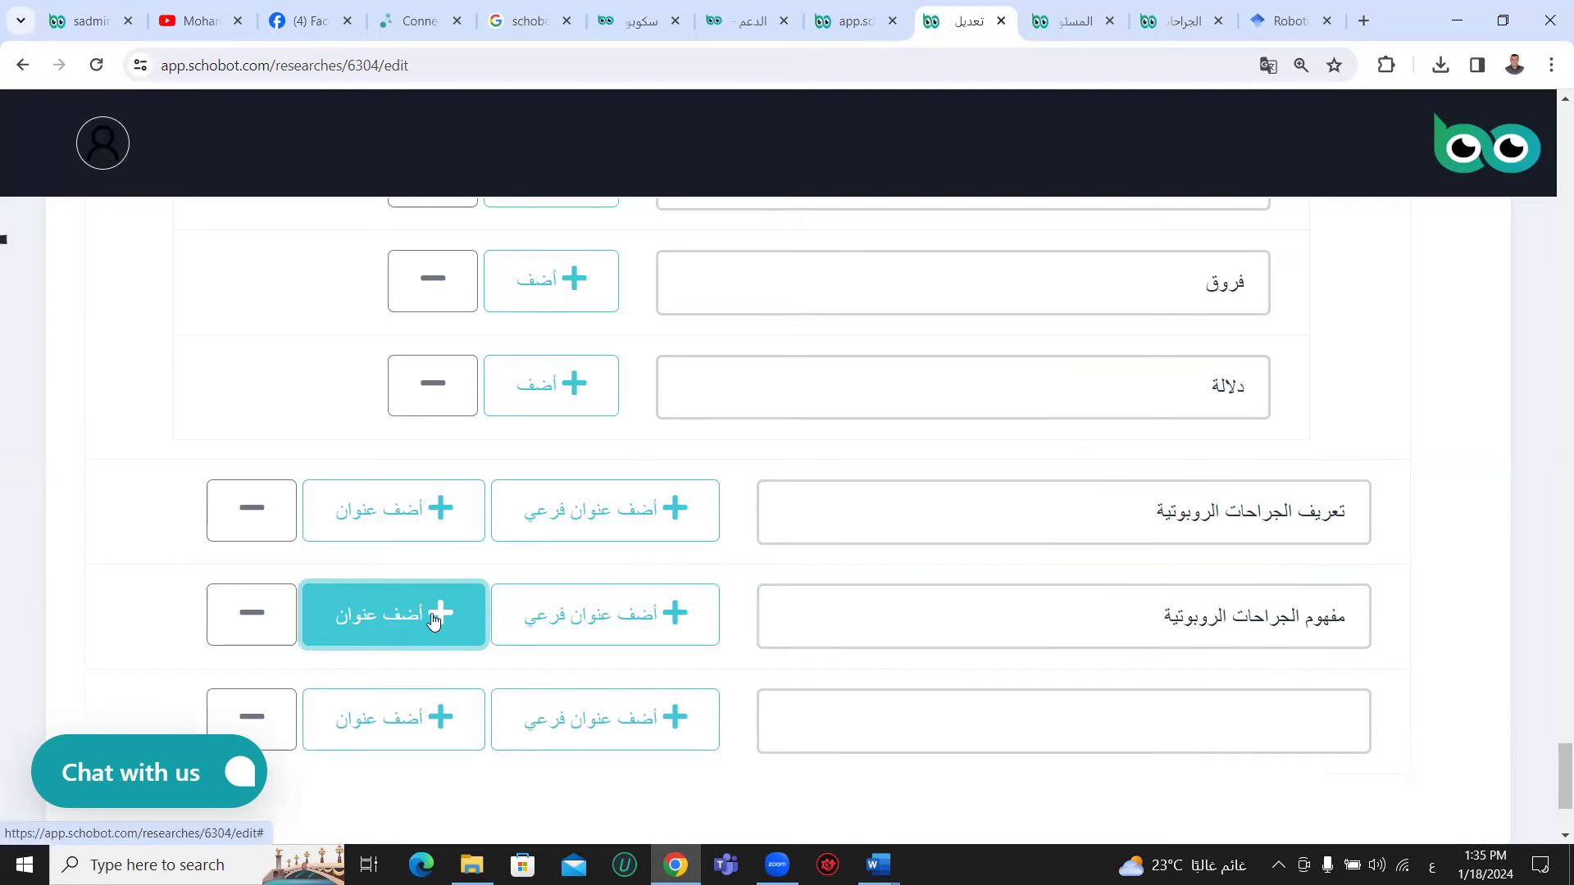
scroll(984, 574, down, 2)
click(1006, 509)
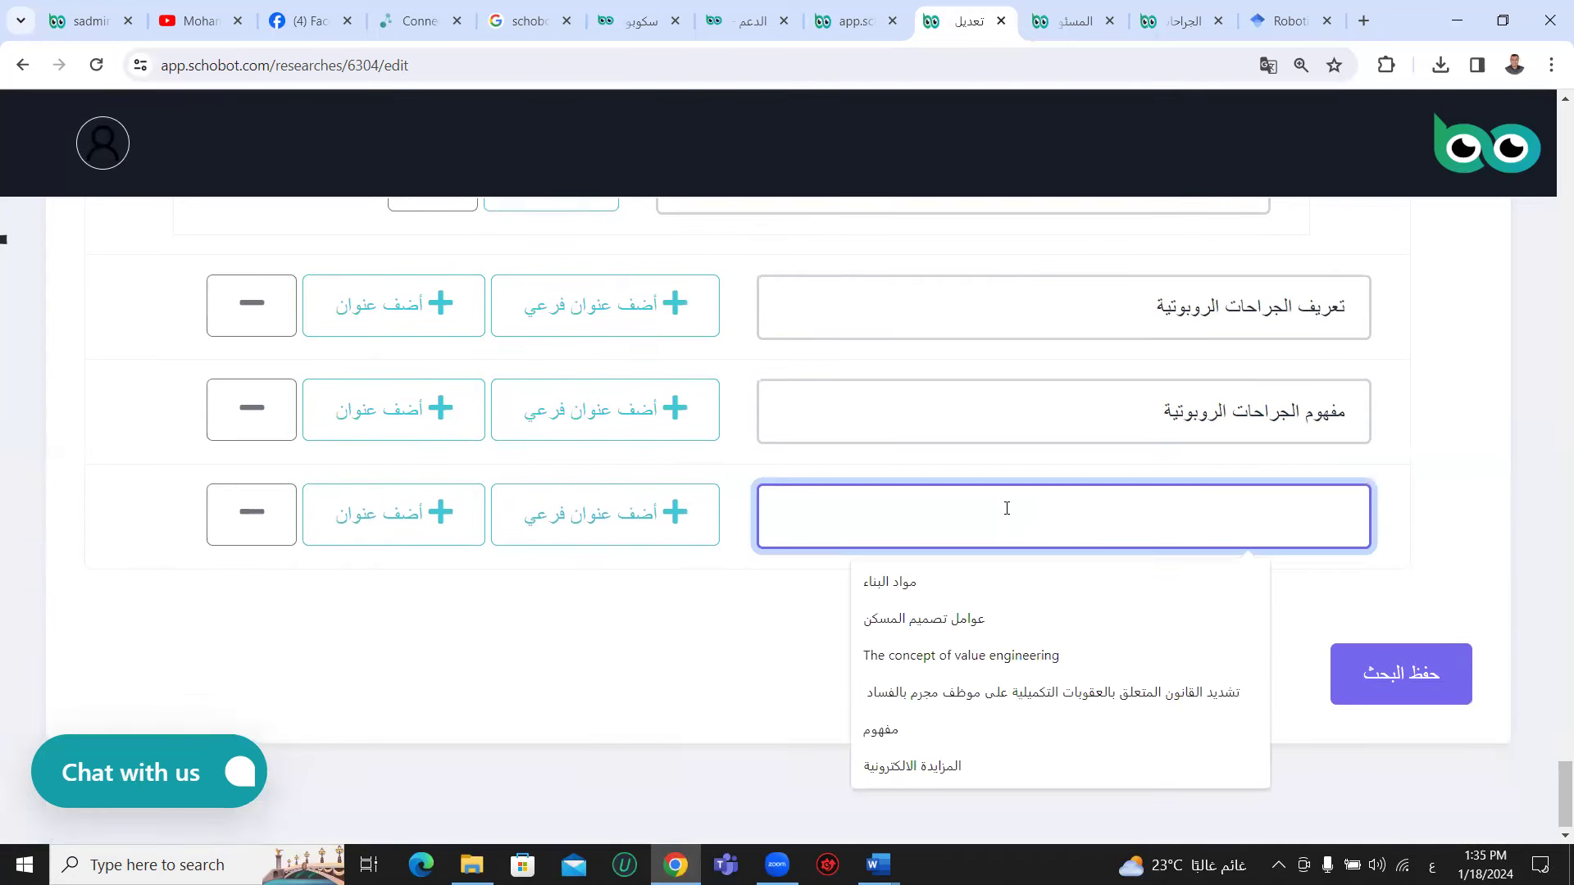
text(ماهية)
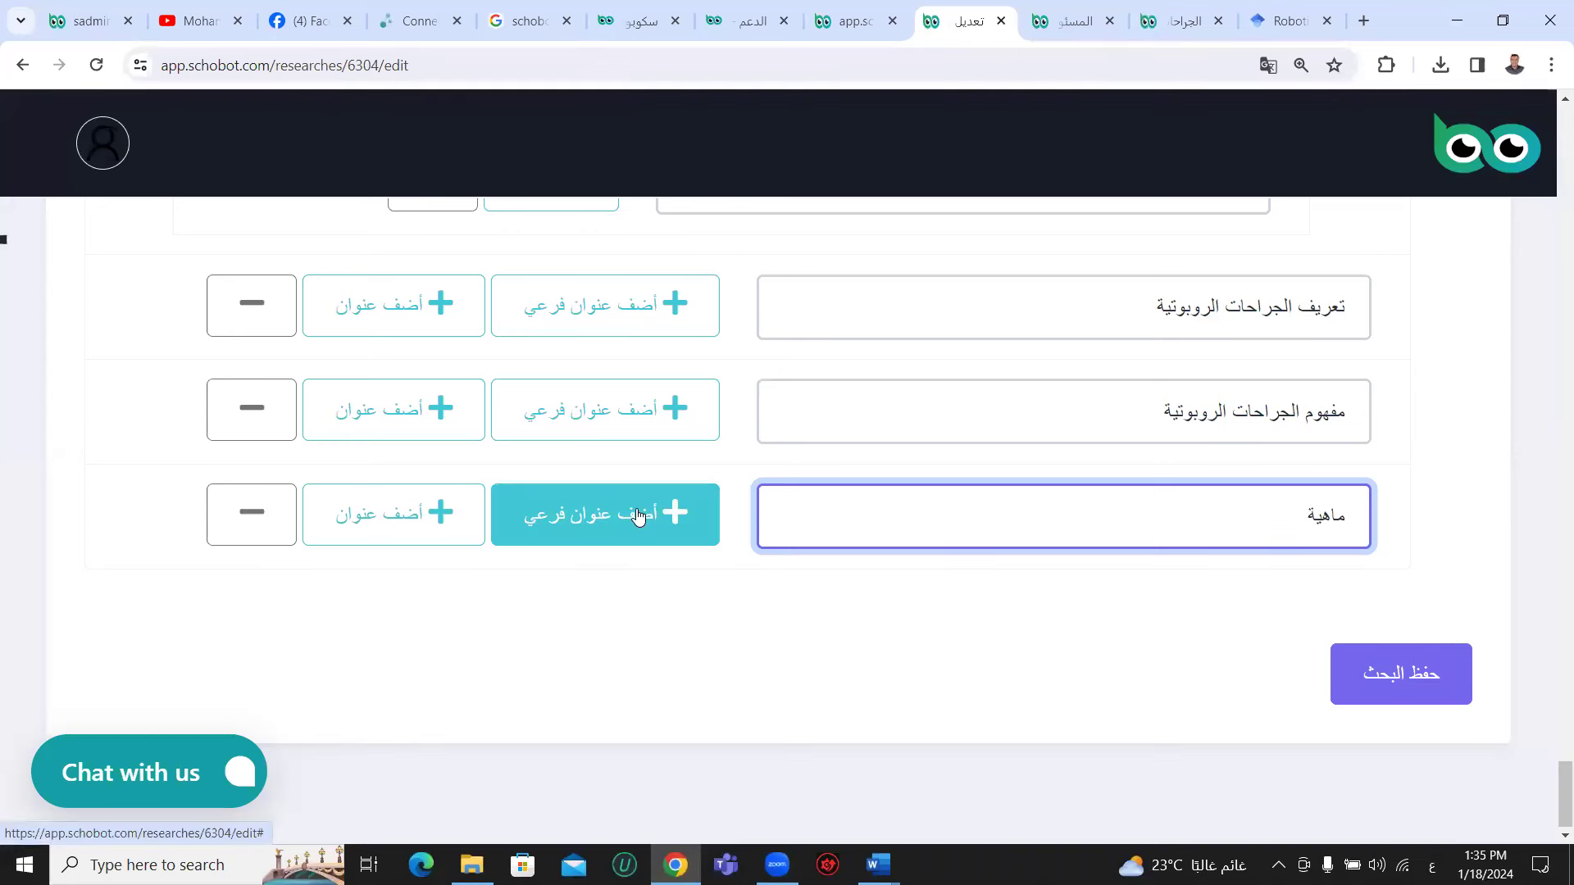
- Add several blank main headings below ماهية at the end of the topics list
click(425, 525)
click(425, 525)
click(424, 525)
scroll(425, 521, down, 5)
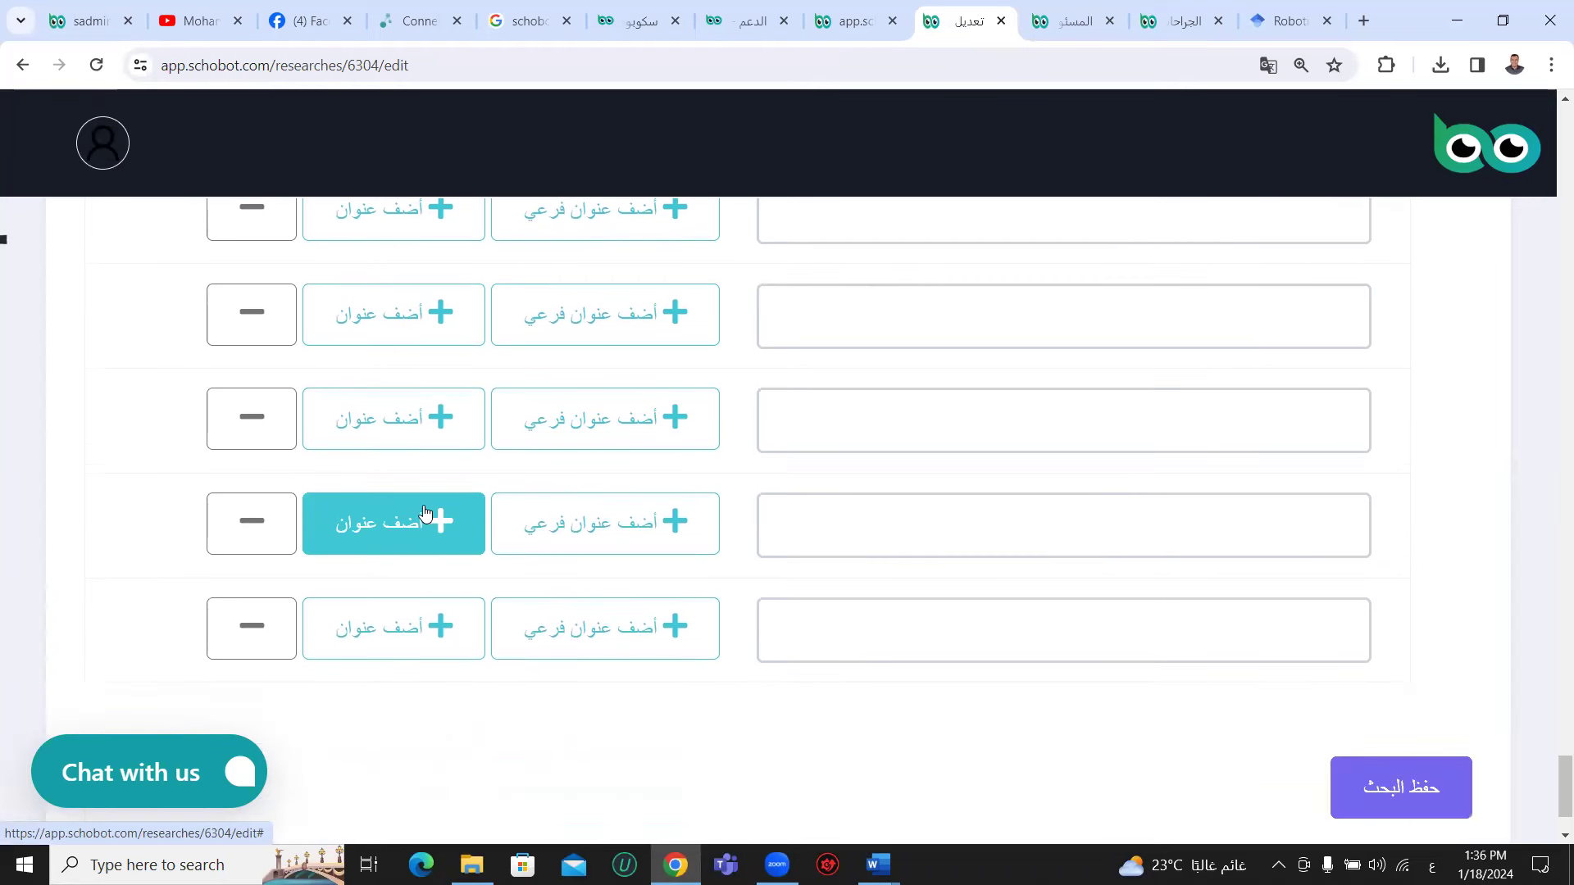
click(403, 627)
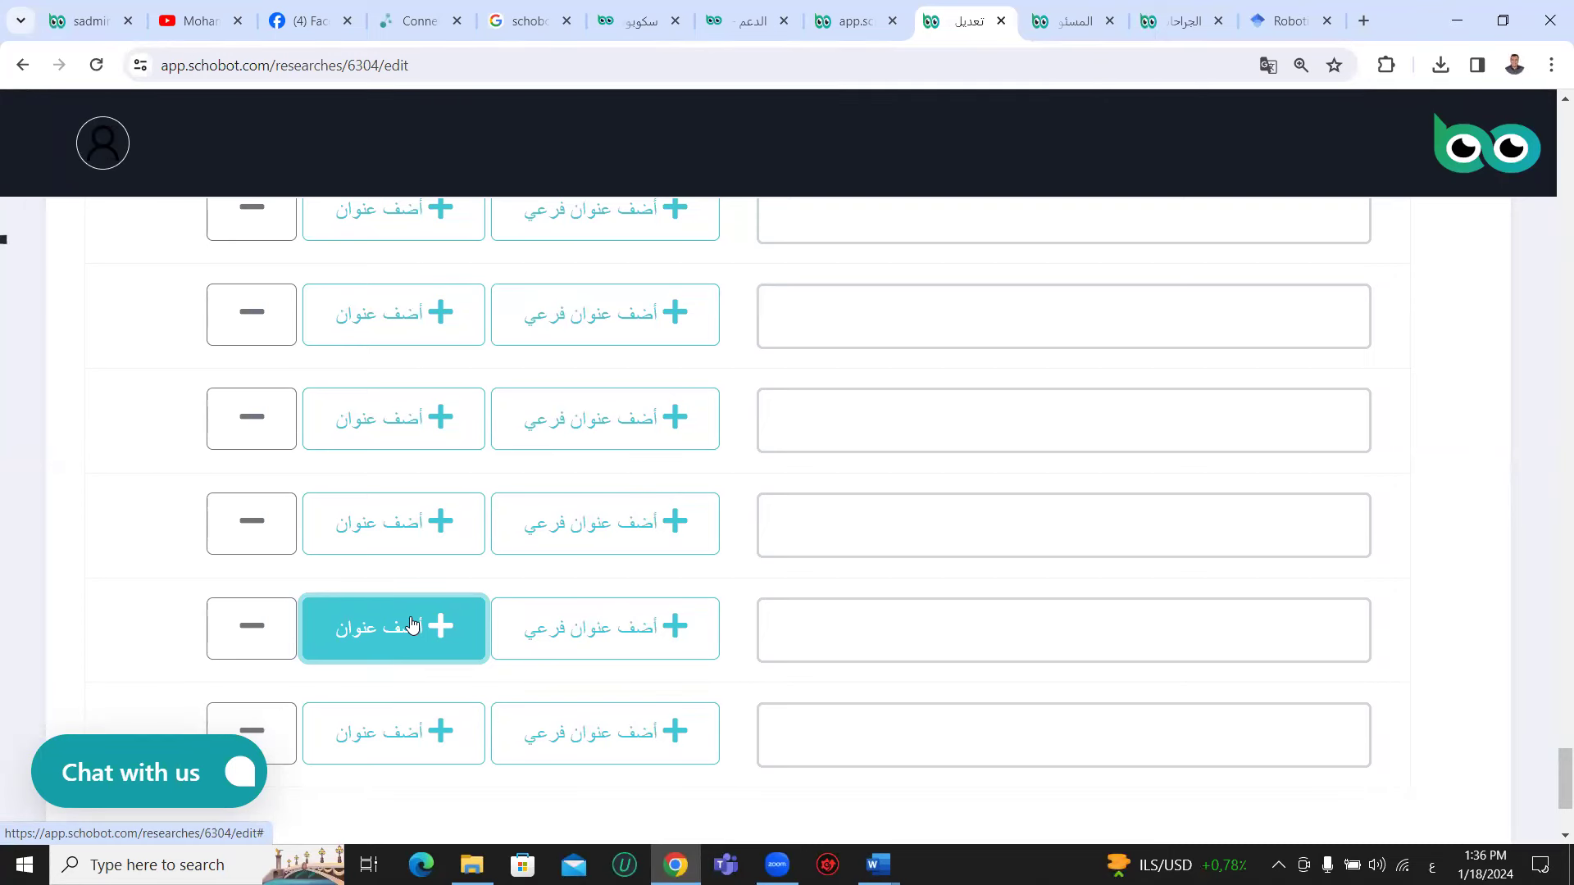
scroll(1336, 513, down, 3)
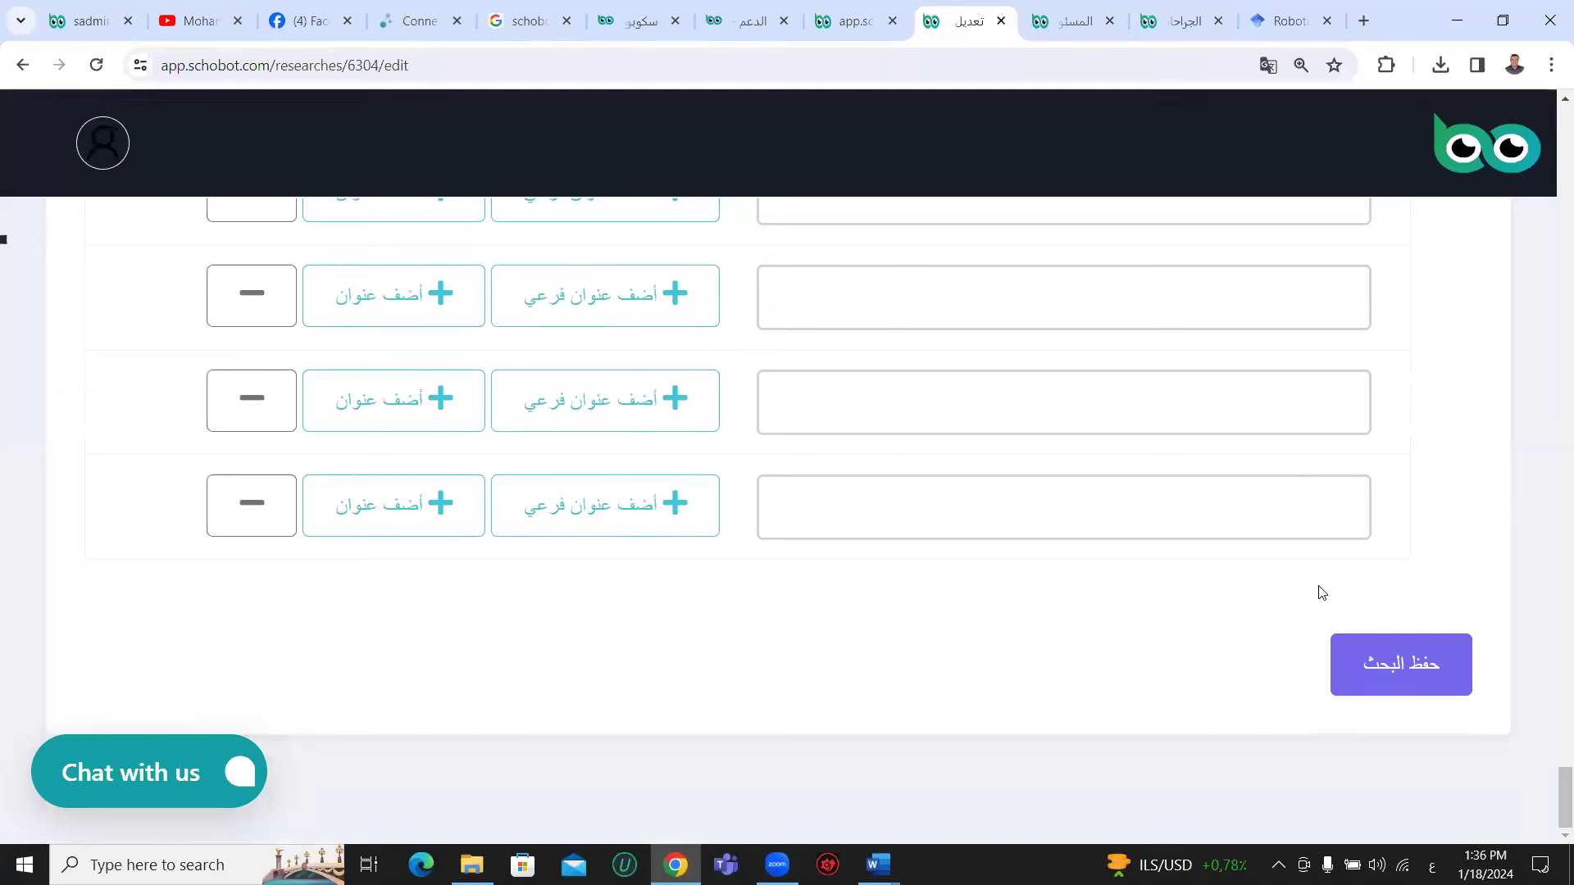
- Save the edited research and open its search results
click(1431, 666)
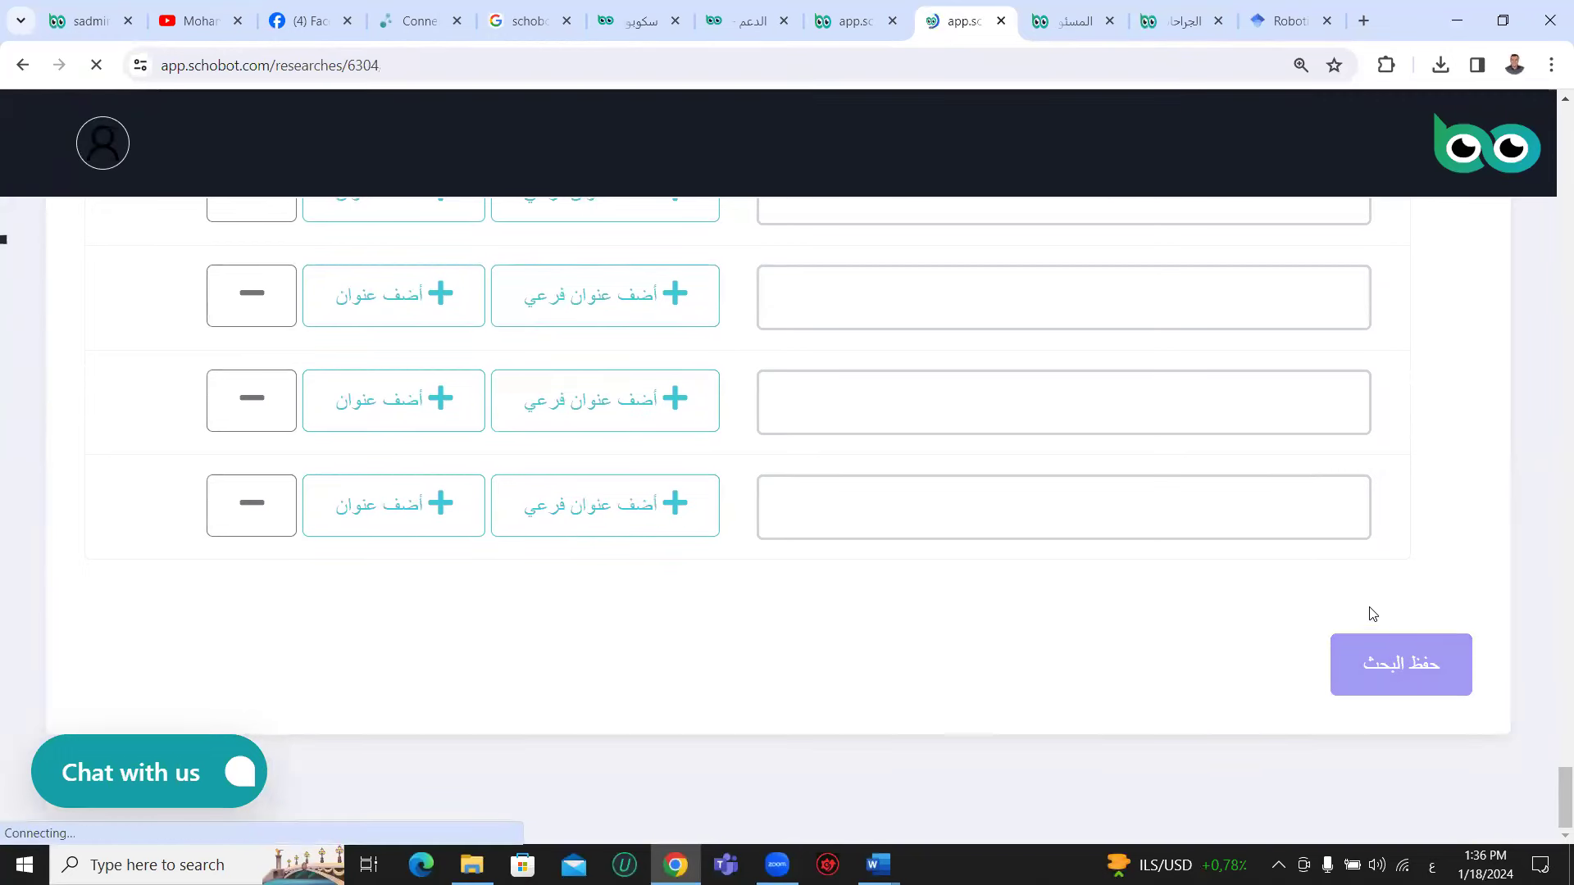
scroll(1022, 562, down, 5)
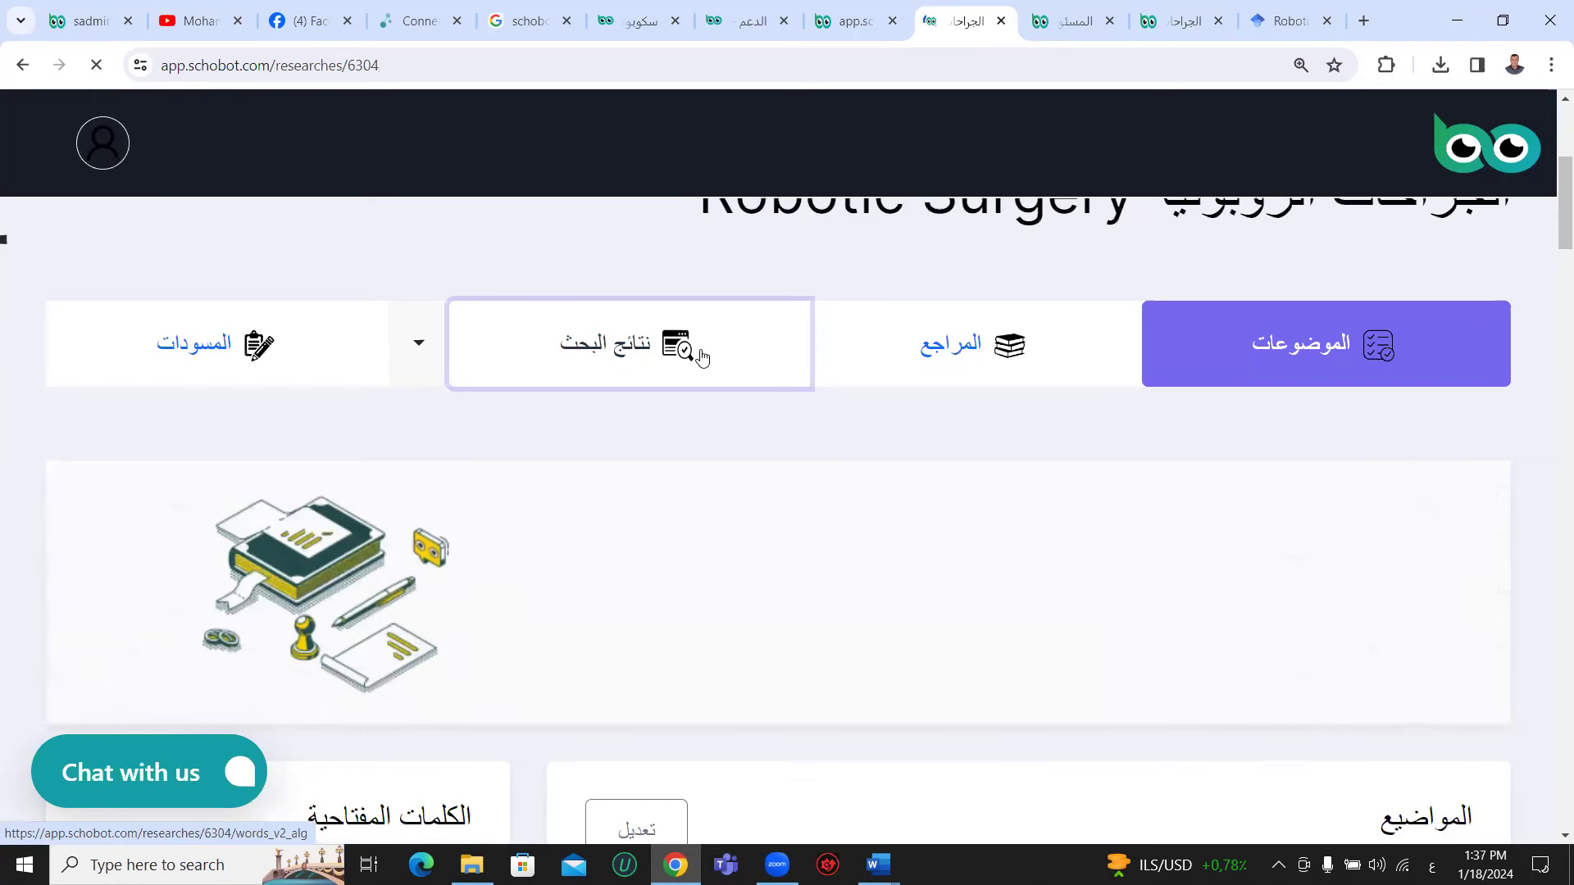
click(703, 355)
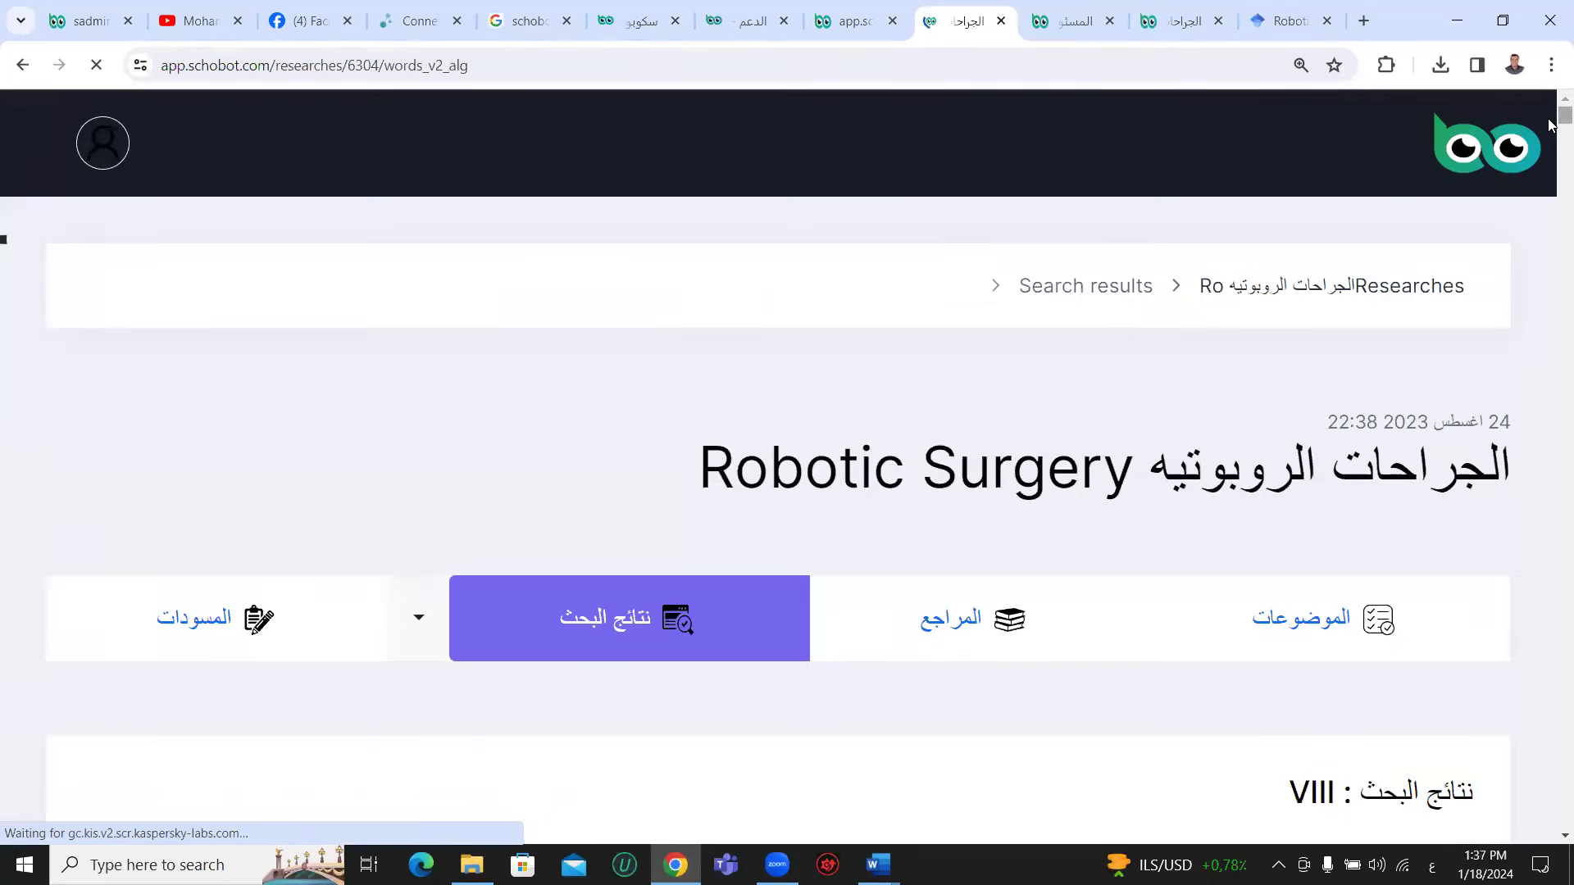
- Examine the search results for the newly added headings, from ماهية at the end back up through دلالة and أثر
scroll(1551, 134, down, 1)
scroll(1550, 134, down, 15)
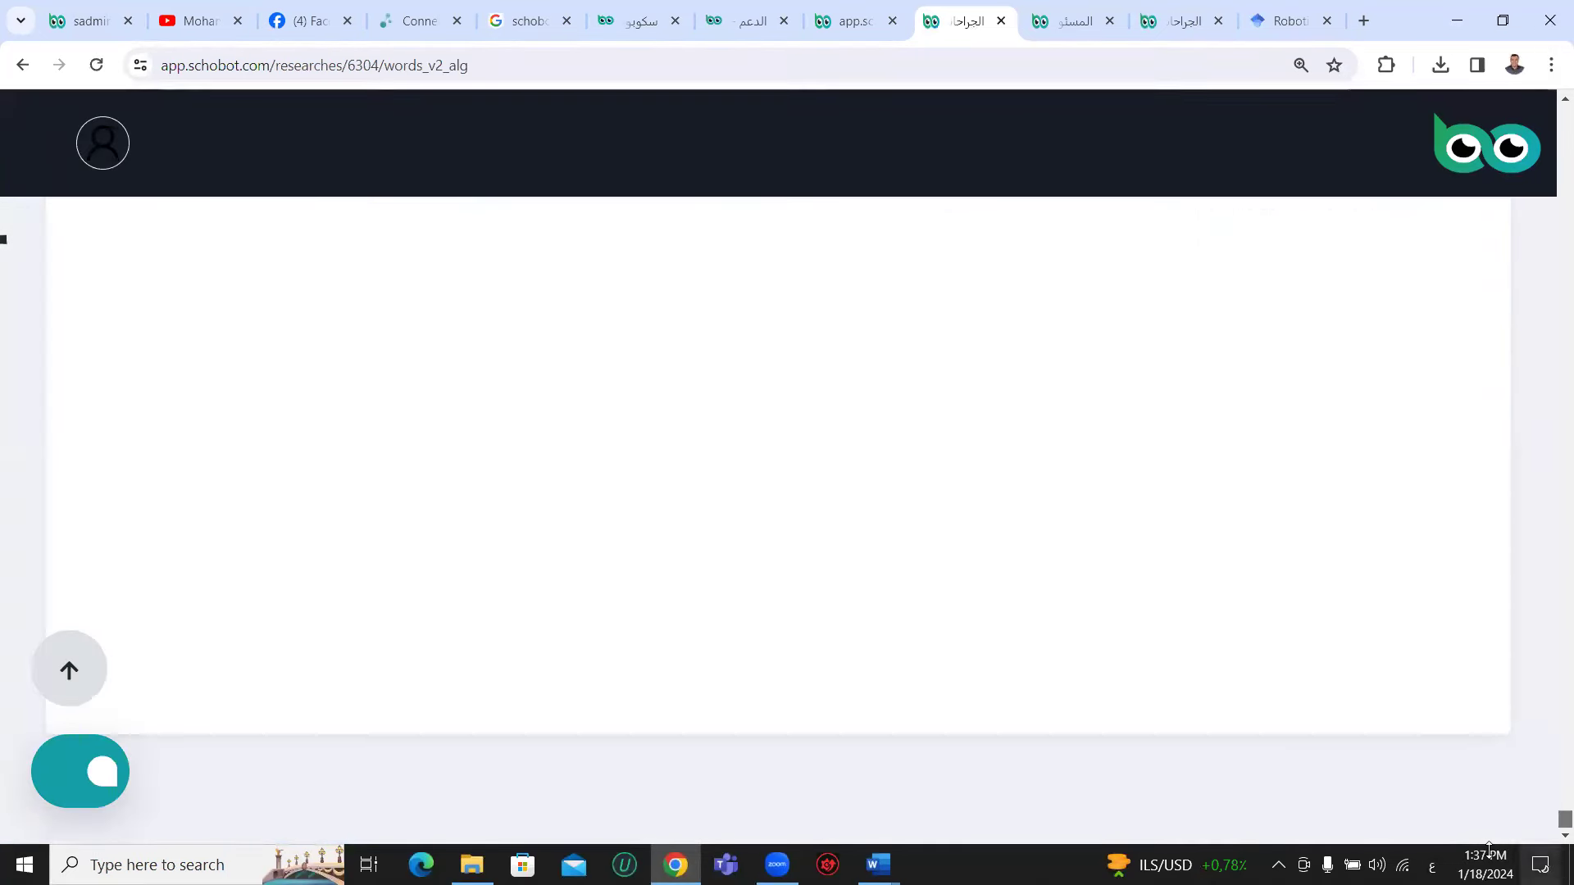
scroll(817, 588, up, 5)
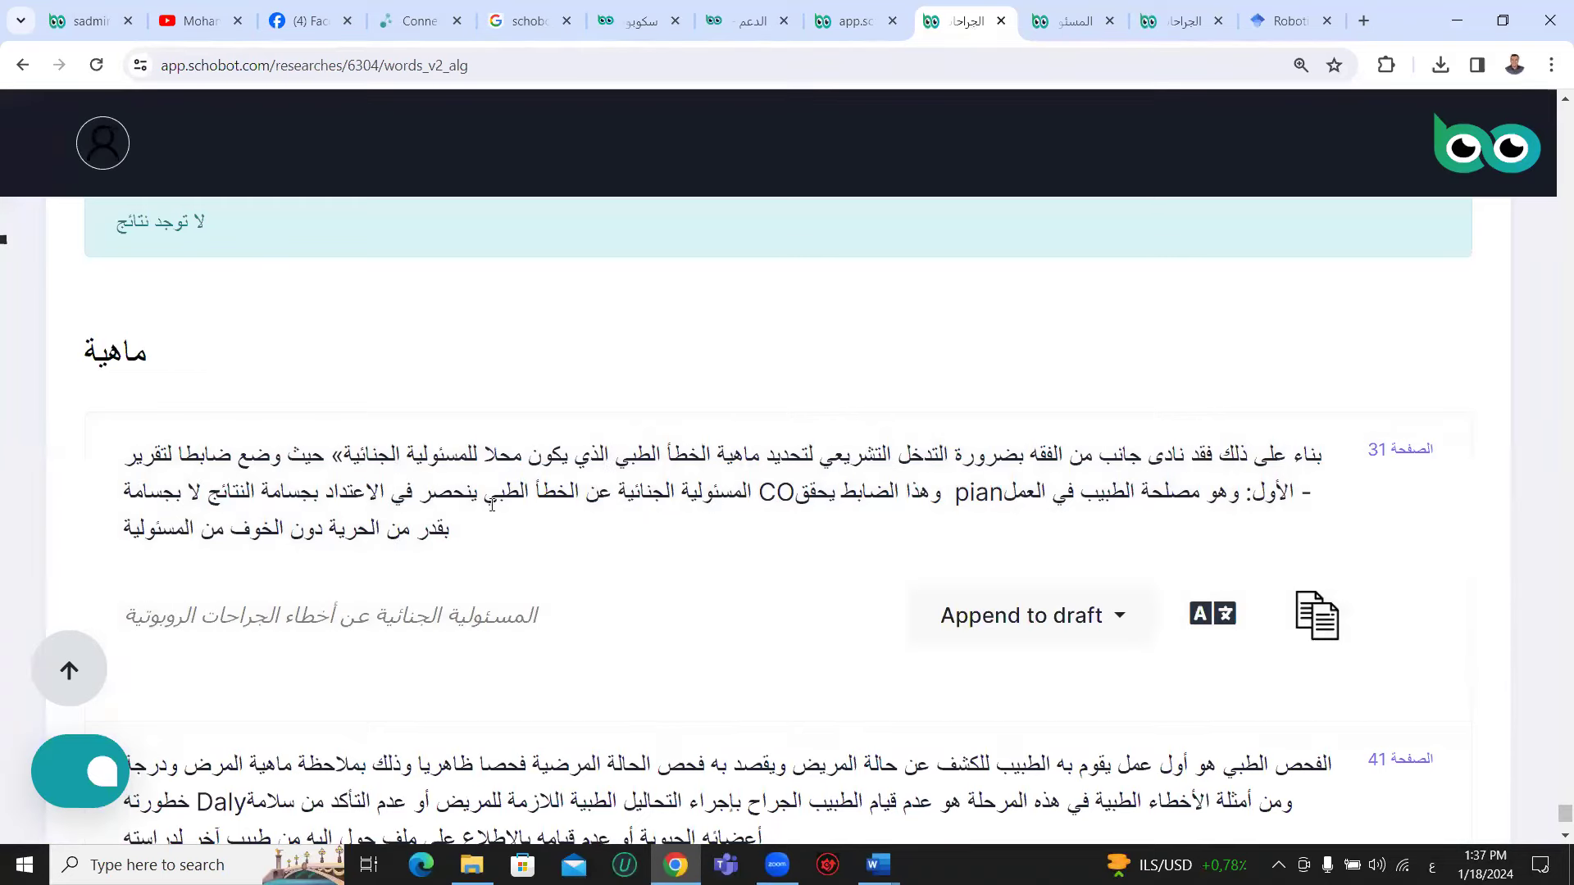
scroll(539, 480, down, 5)
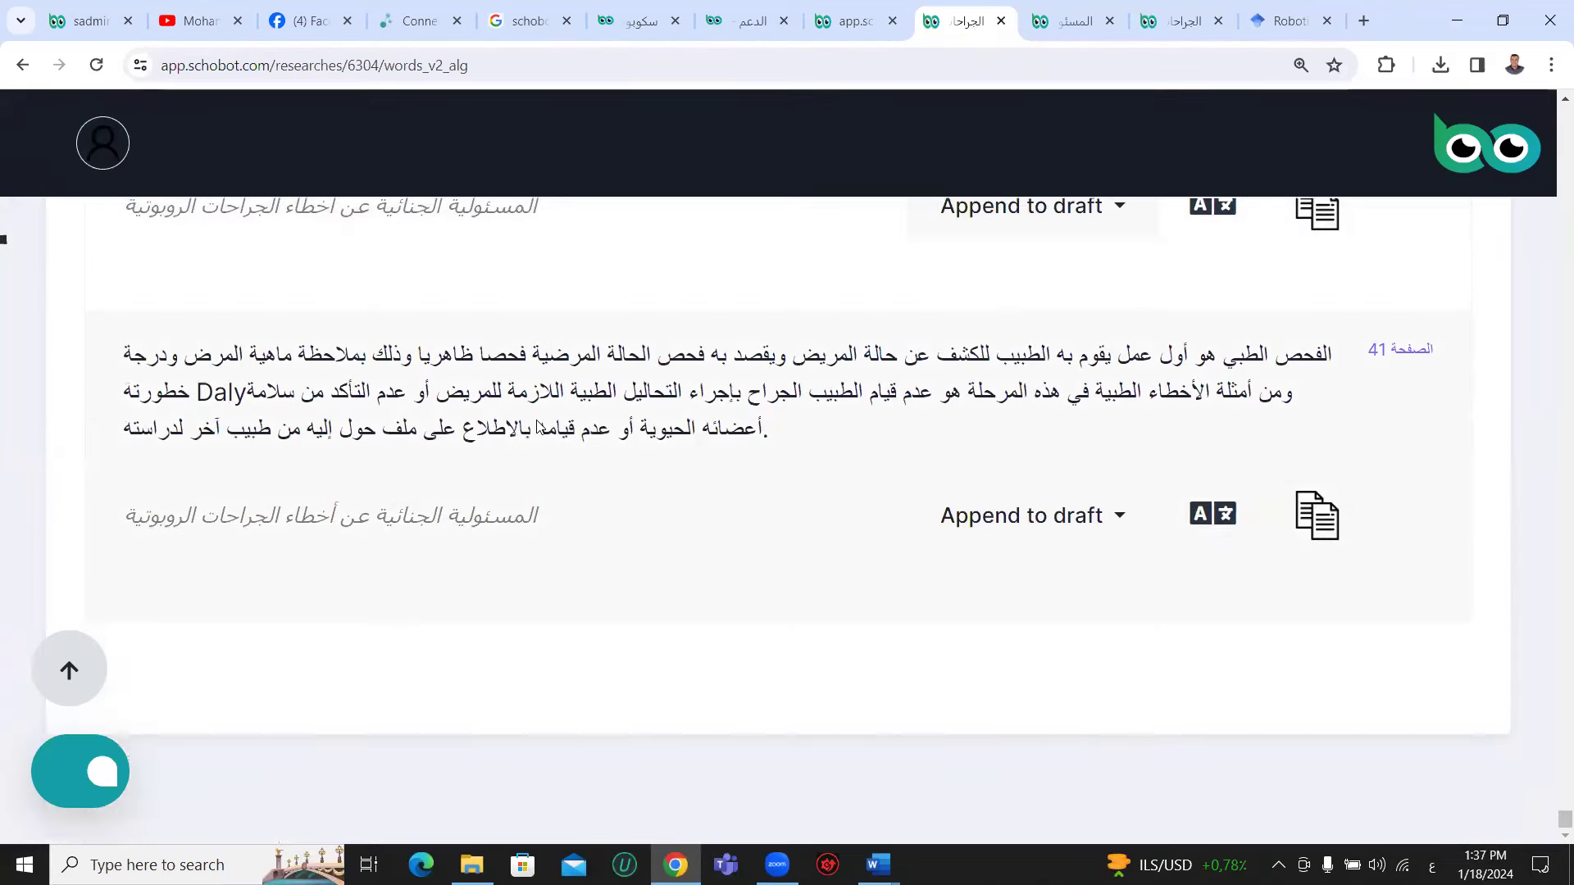
scroll(551, 400, up, 10)
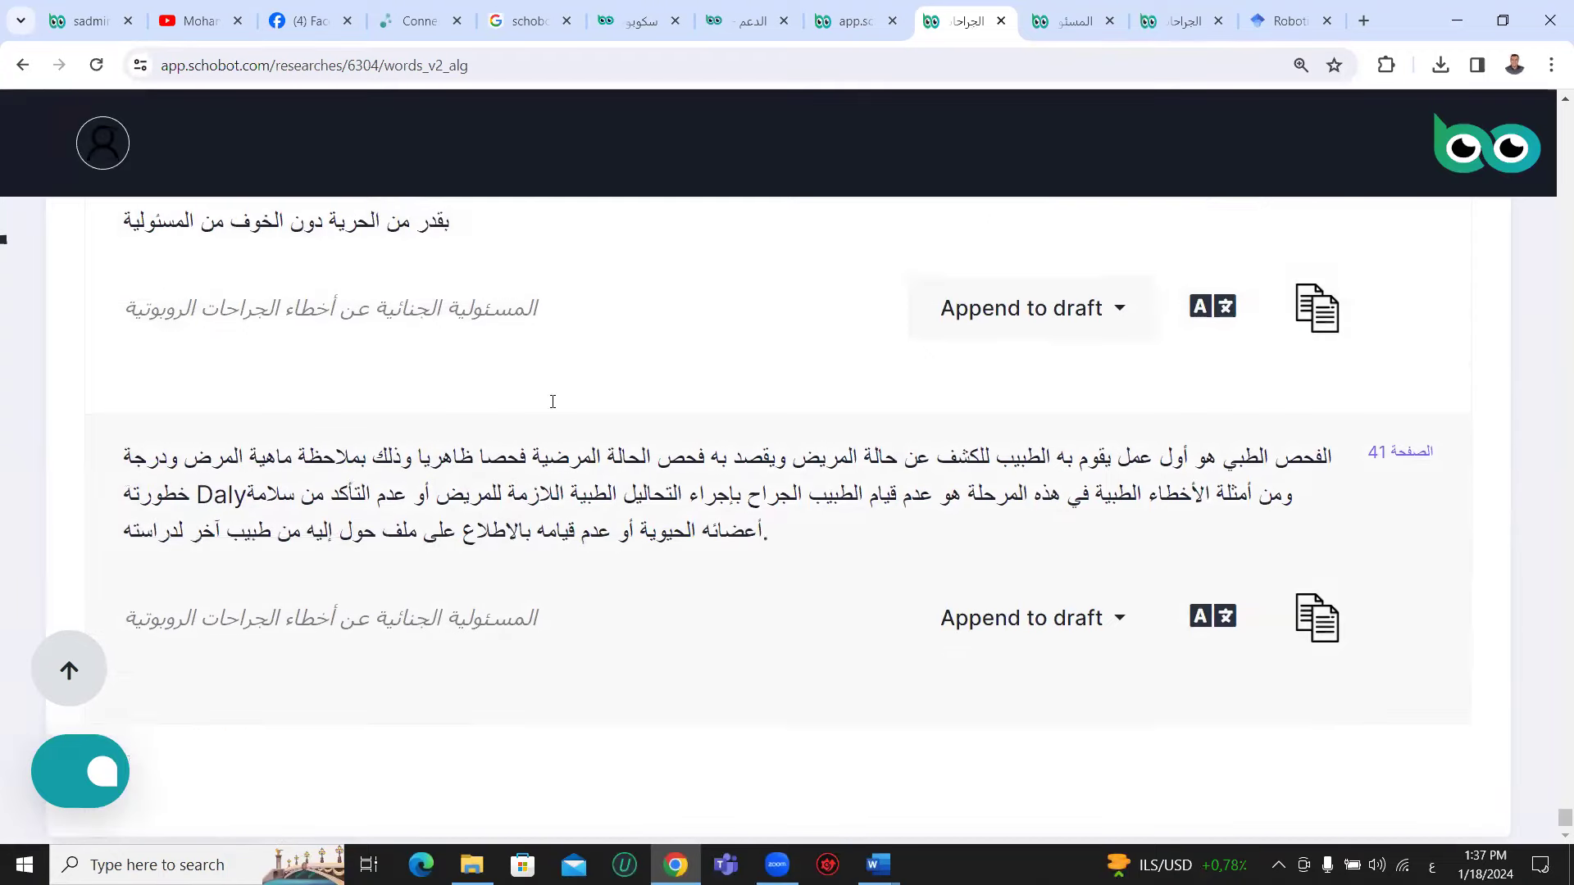
scroll(555, 408, up, 5)
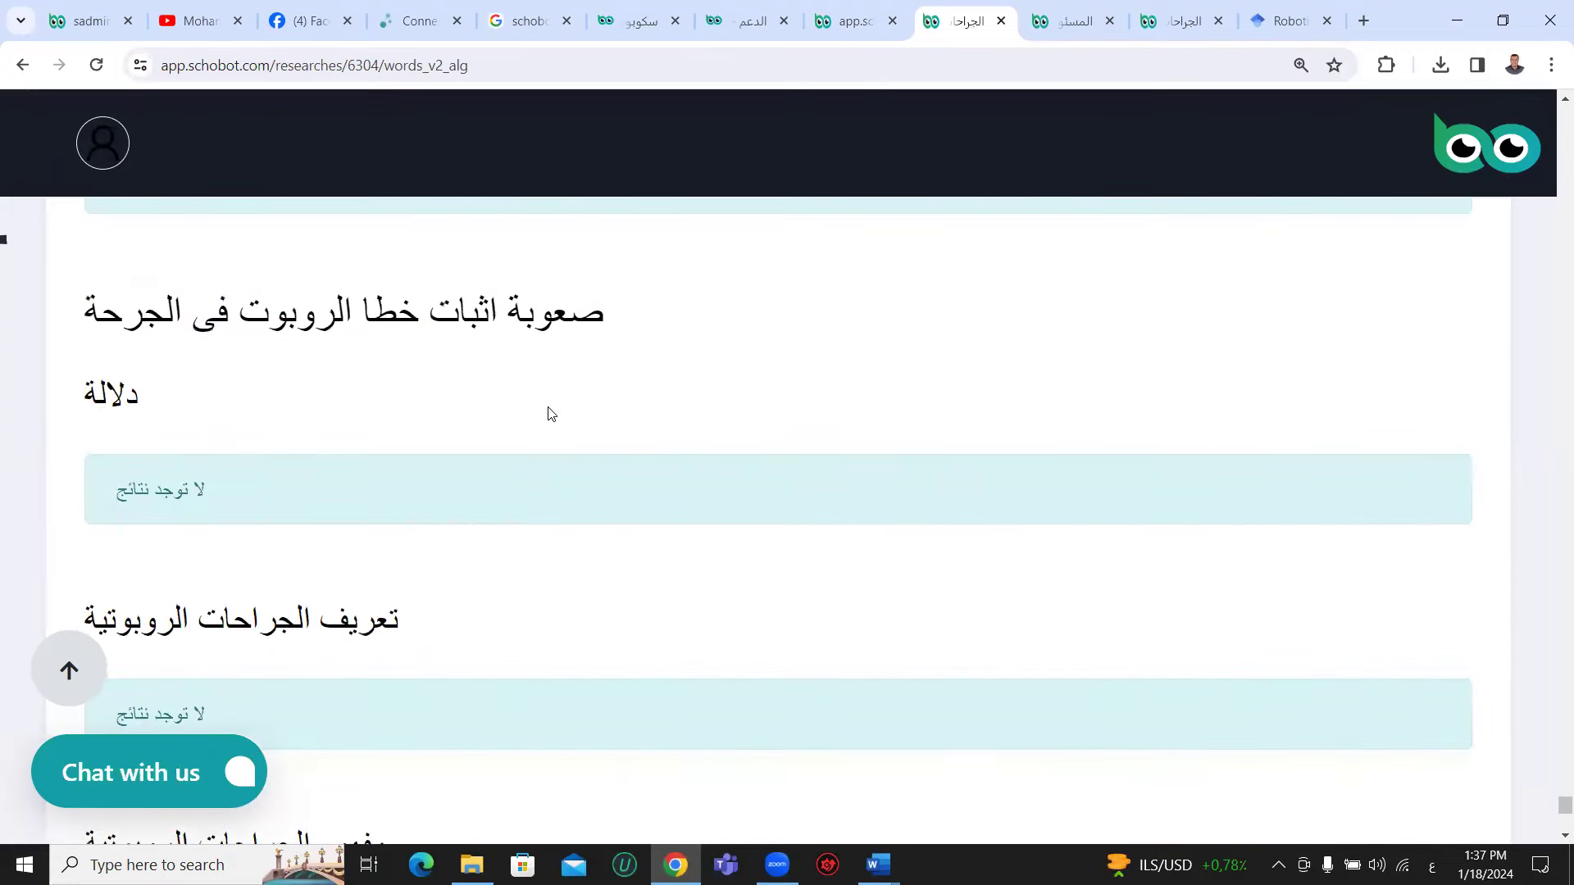
scroll(551, 414, up, 5)
scroll(549, 414, up, 8)
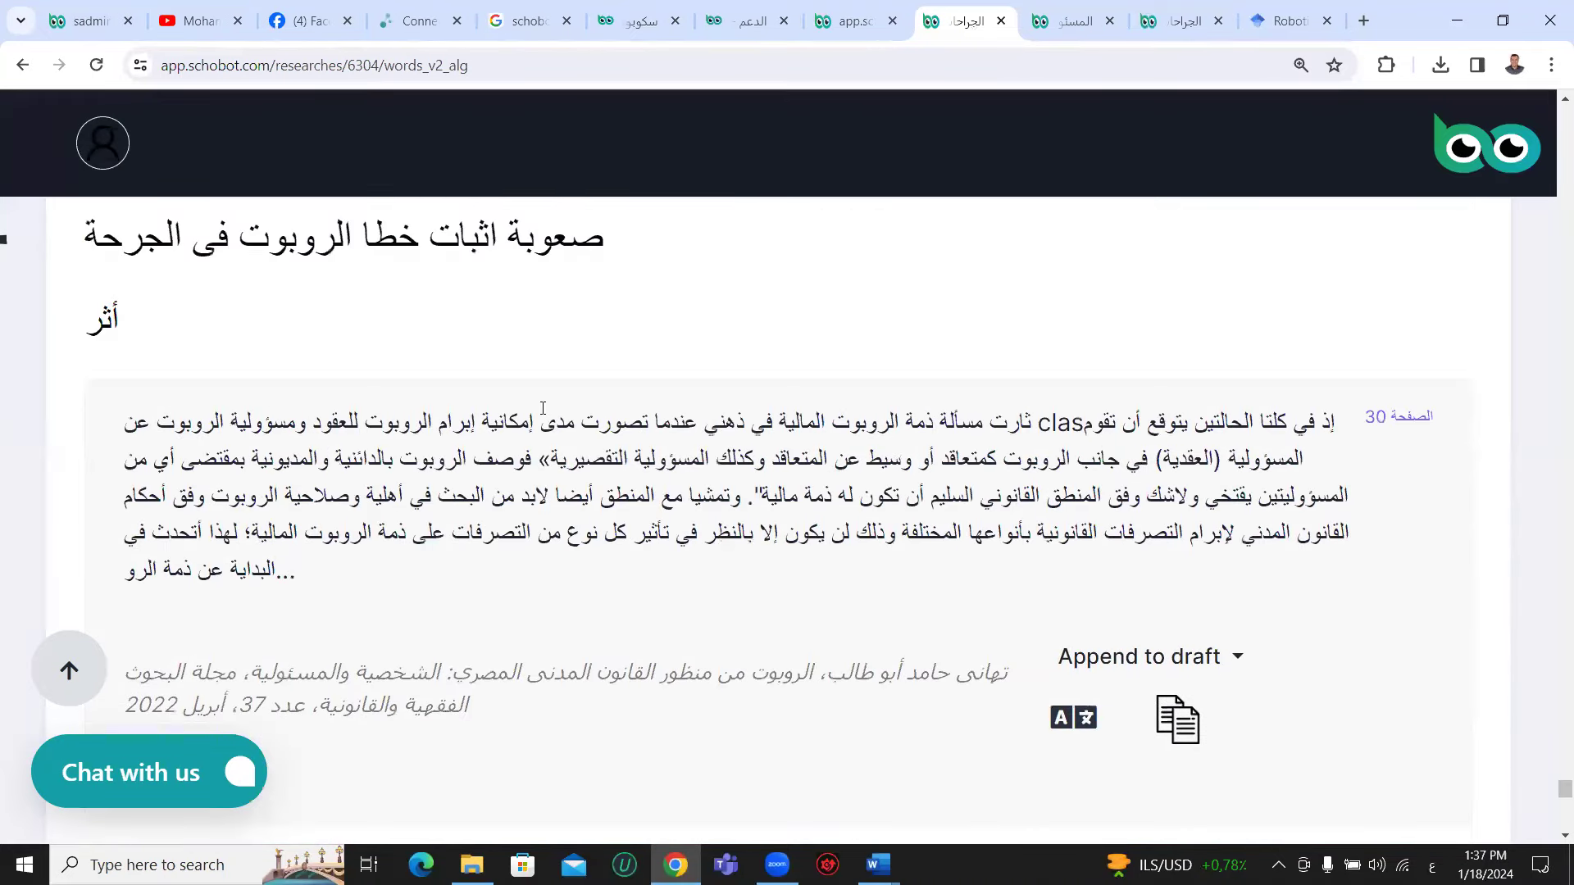
scroll(541, 410, down, 5)
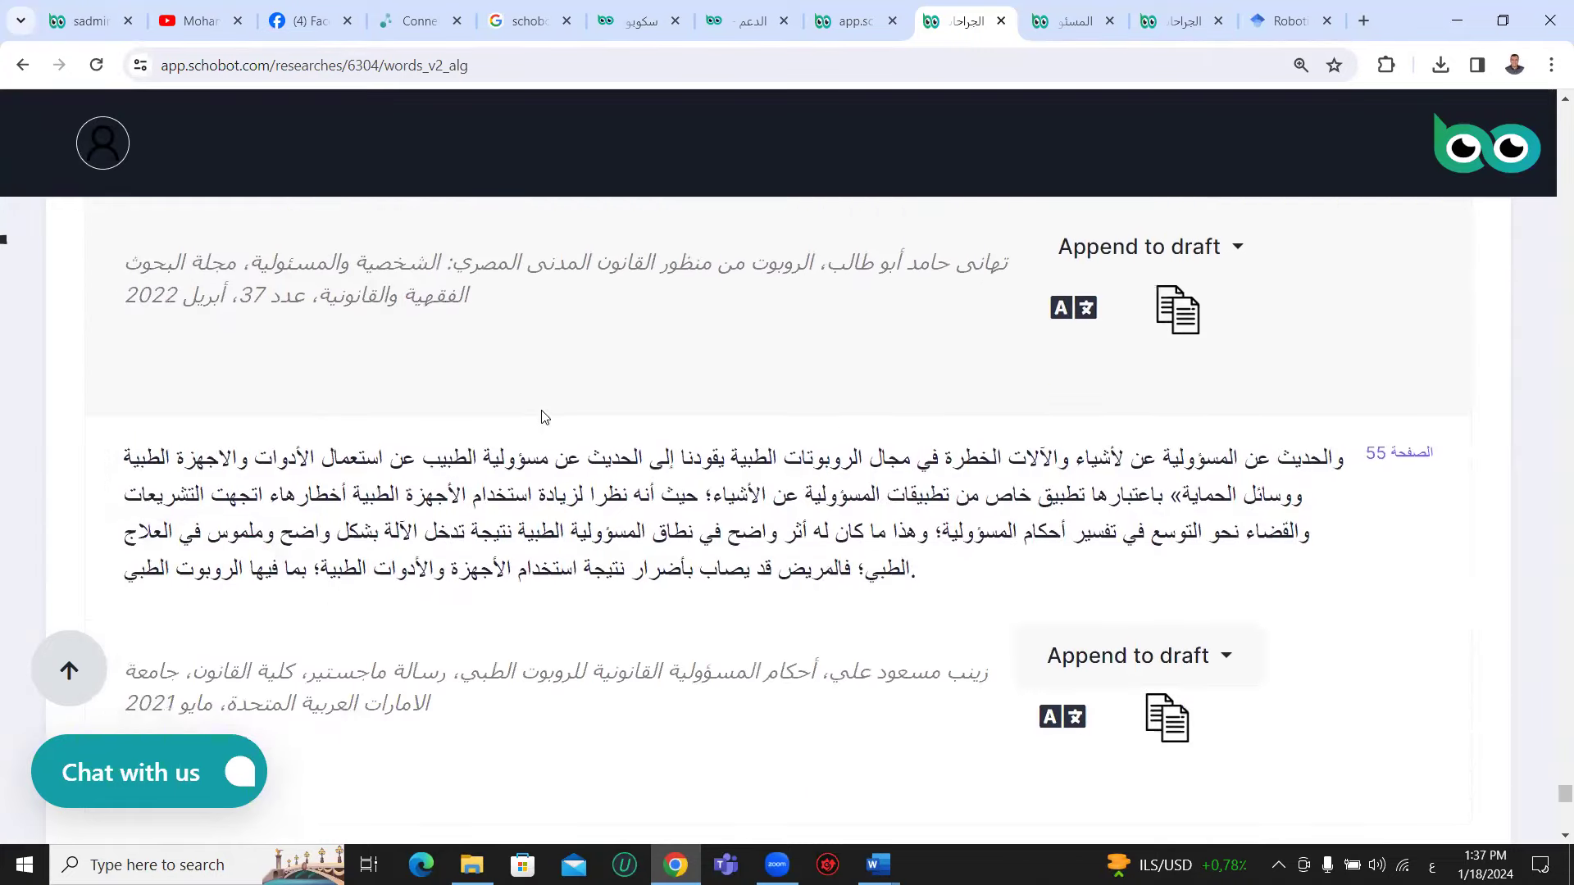
scroll(541, 417, up, 10)
scroll(540, 410, up, 5)
scroll(539, 410, up, 15)
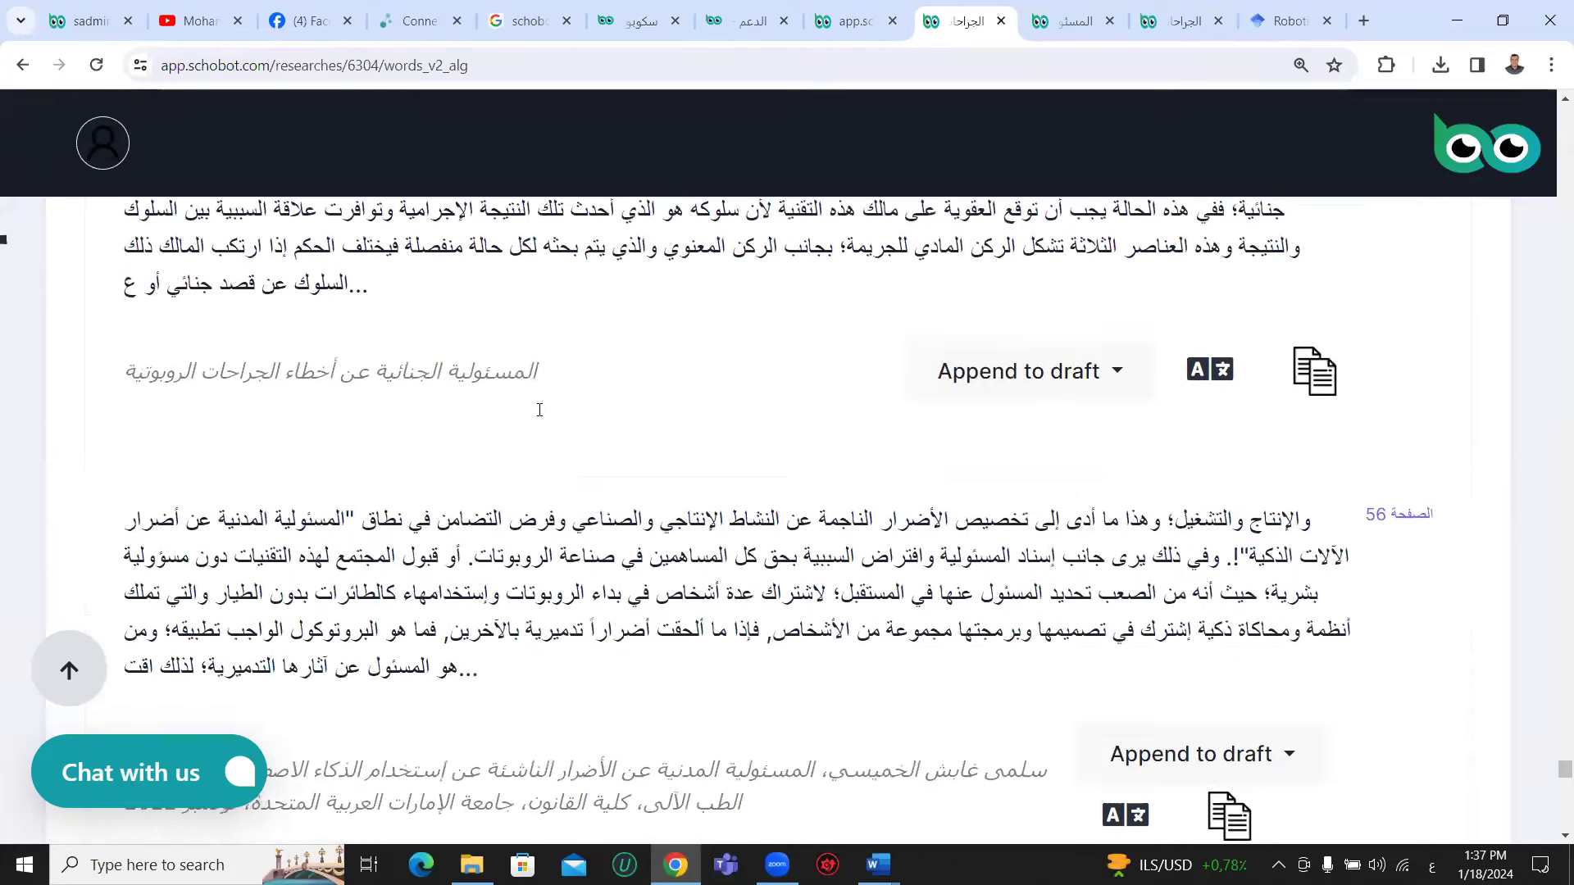
- Examine the excerpts found for the علاقة subheading under صعوبة اثبات خطا الروبوت فى الجرحة
scroll(539, 410, up, 5)
scroll(535, 412, up, 8)
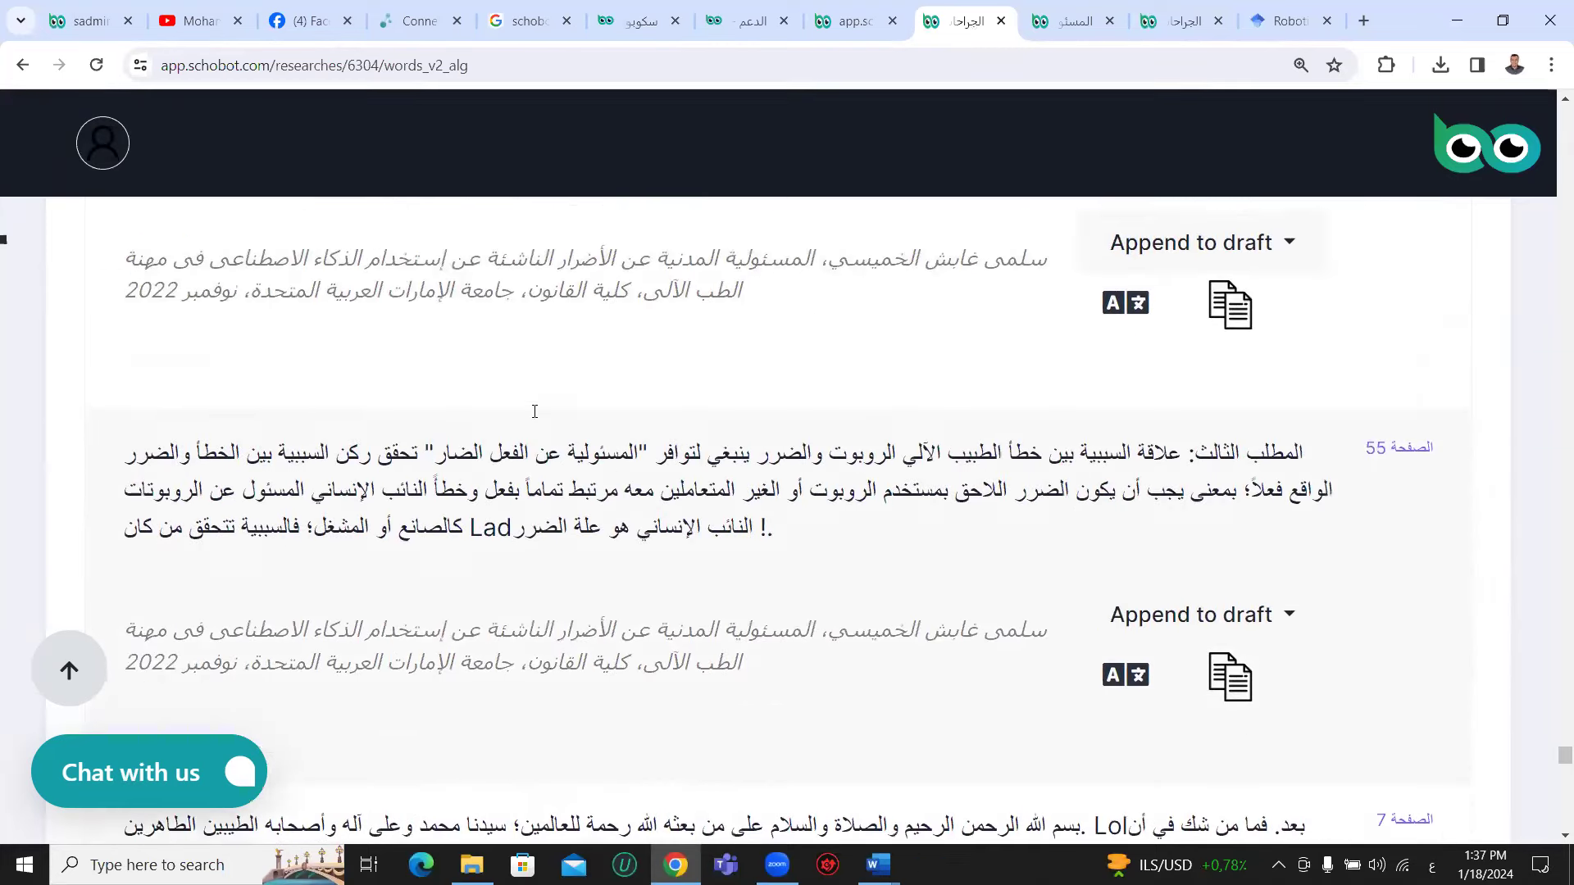
scroll(535, 419, down, 1)
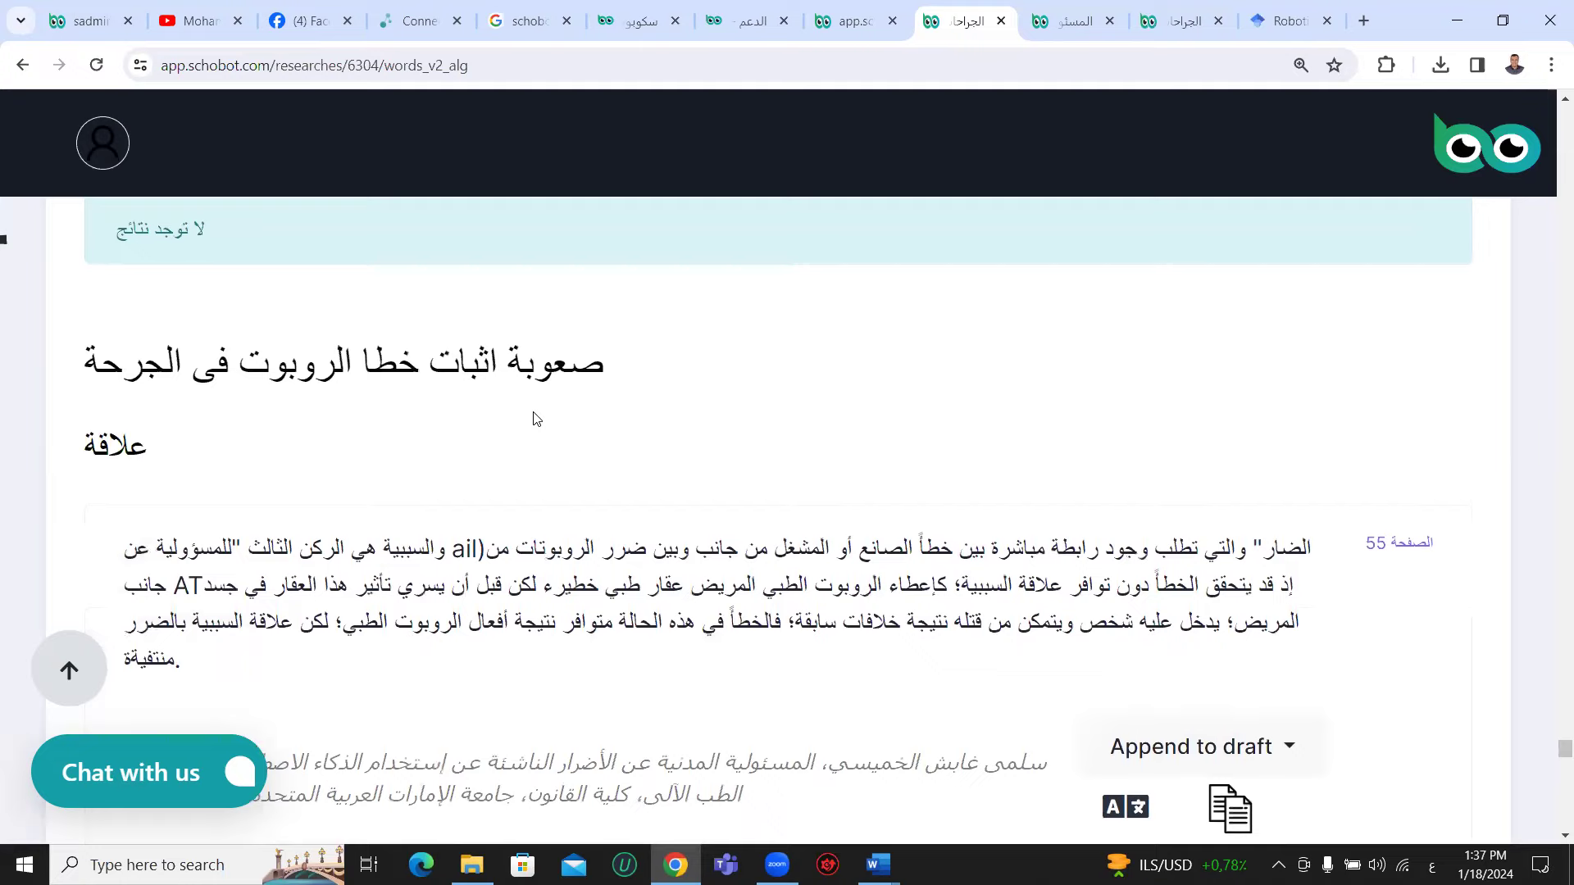
scroll(535, 419, down, 2)
drag(593, 343, 610, 414)
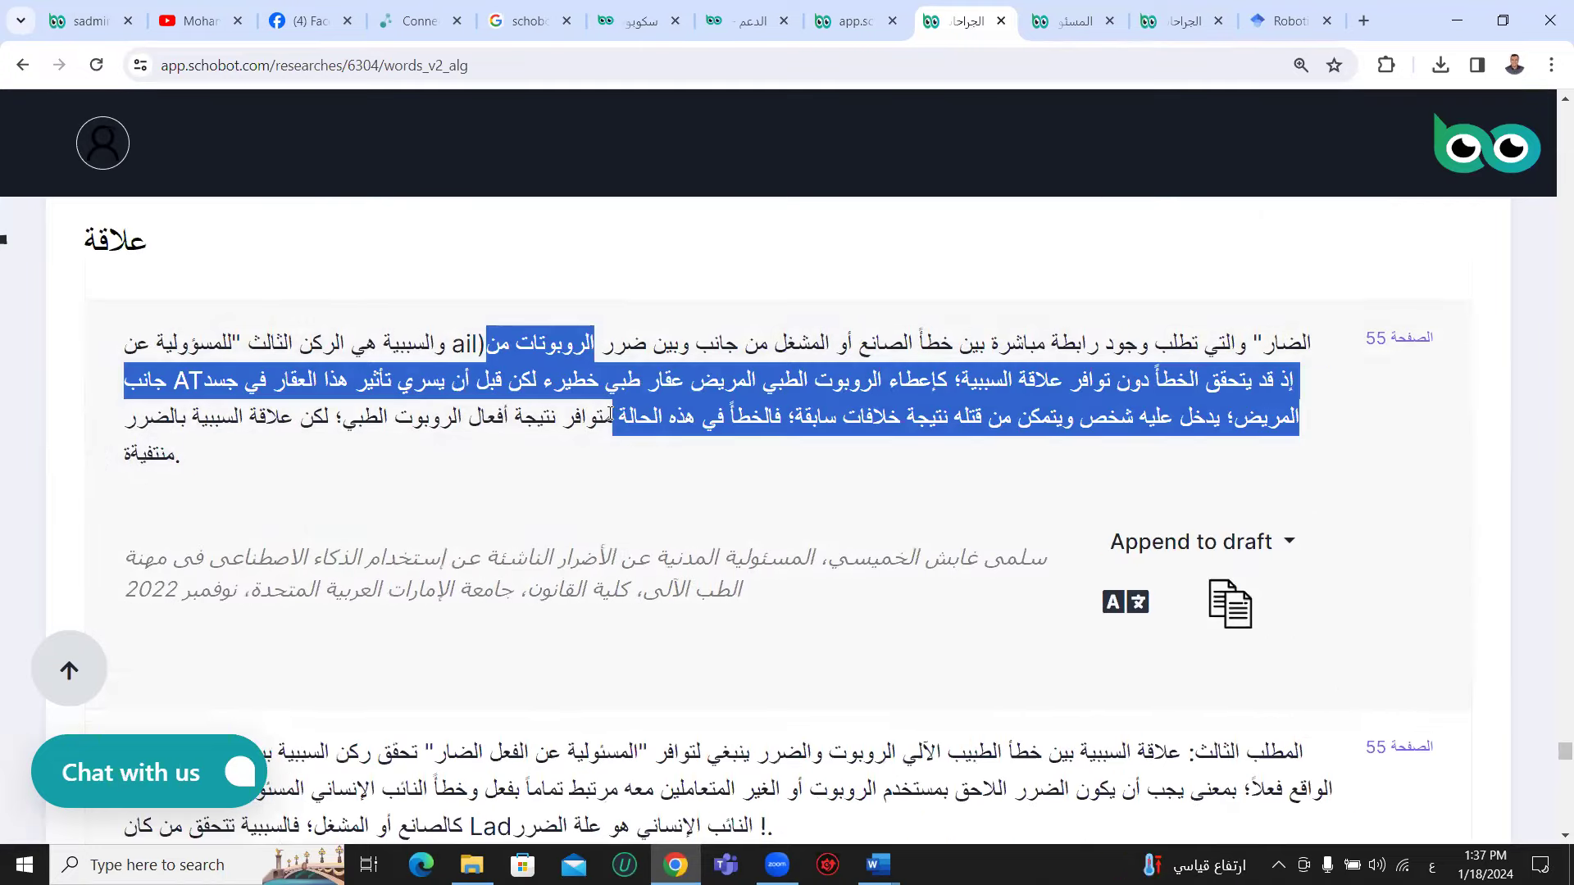
scroll(610, 414, down, 5)
drag(123, 422, 664, 412)
scroll(636, 368, down, 5)
- Read the excerpt under توصلت دراسة in the previous studies section and open its source reference at page 20
scroll(656, 405, up, 11)
scroll(655, 405, up, 6)
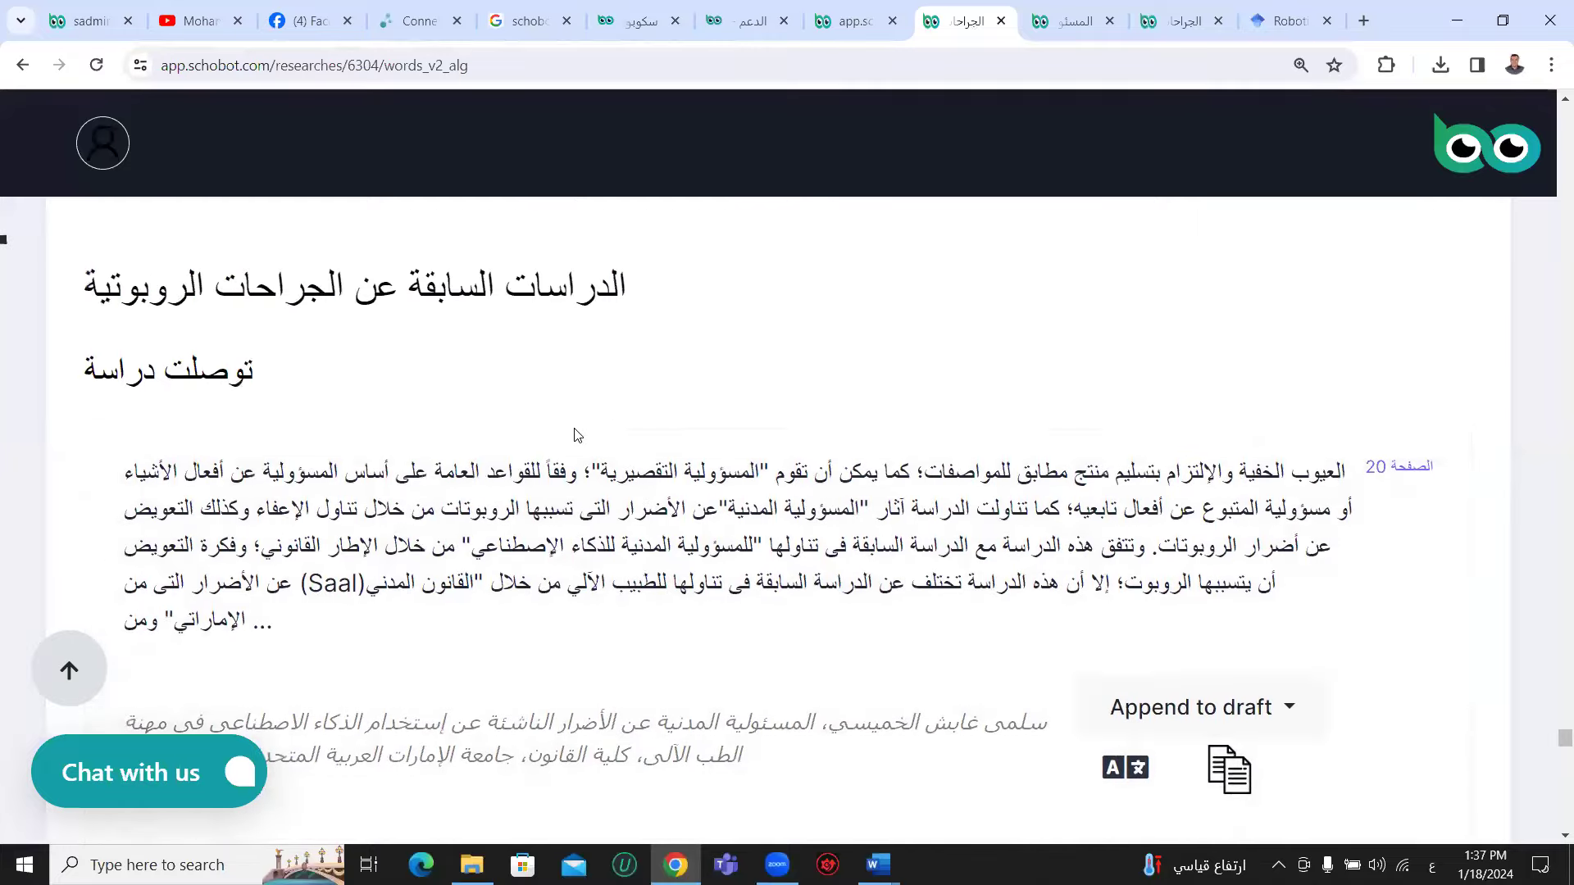
triple_click(613, 476)
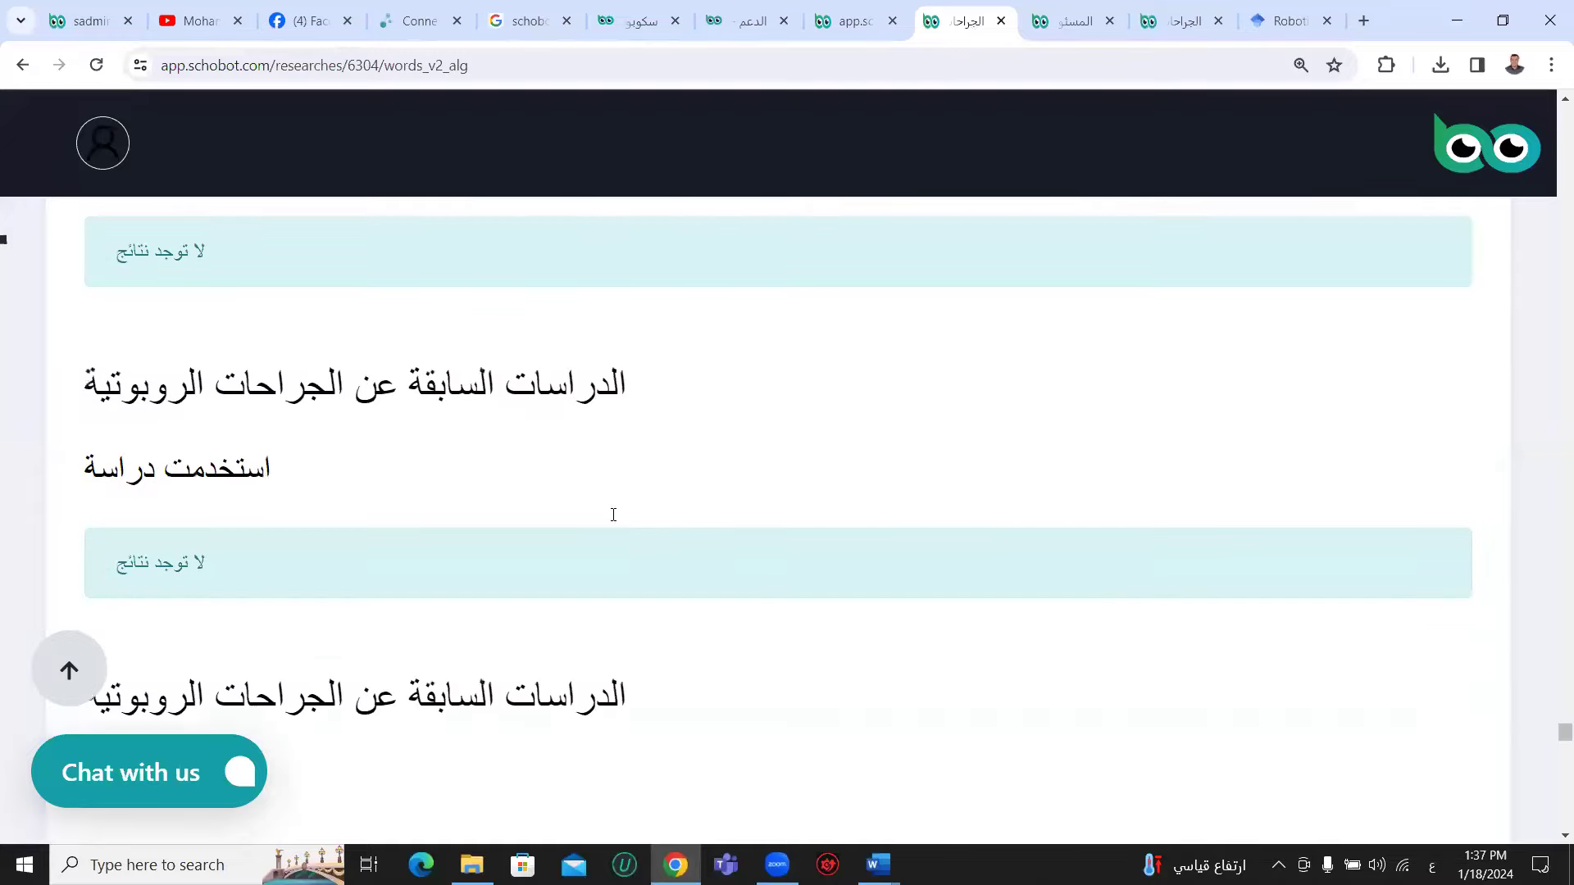
scroll(613, 520, down, 2)
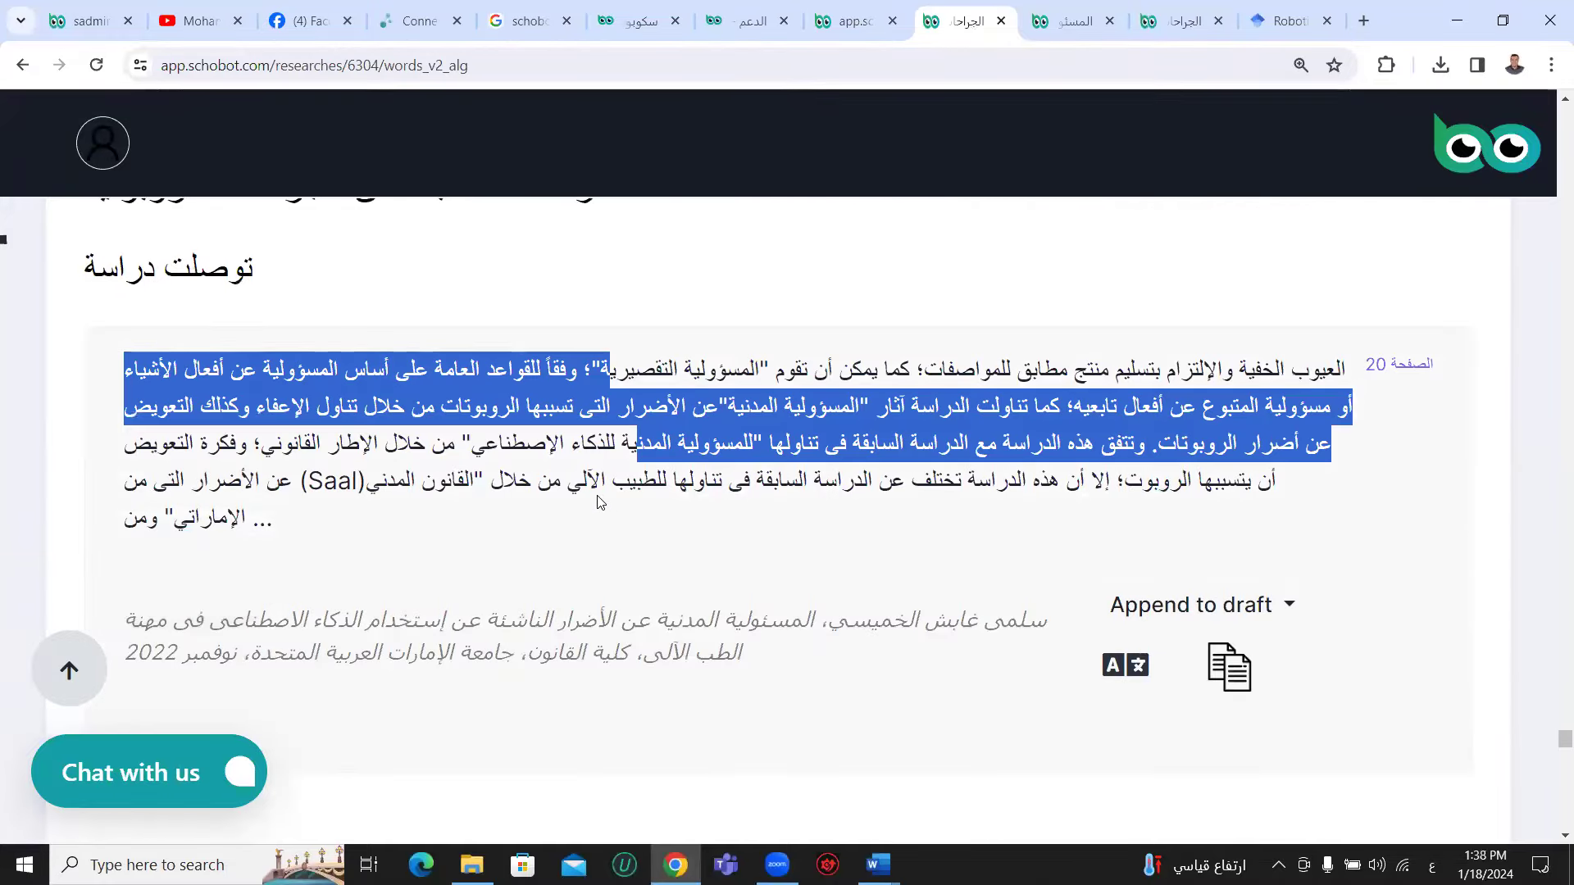
scroll(602, 504, down, 1)
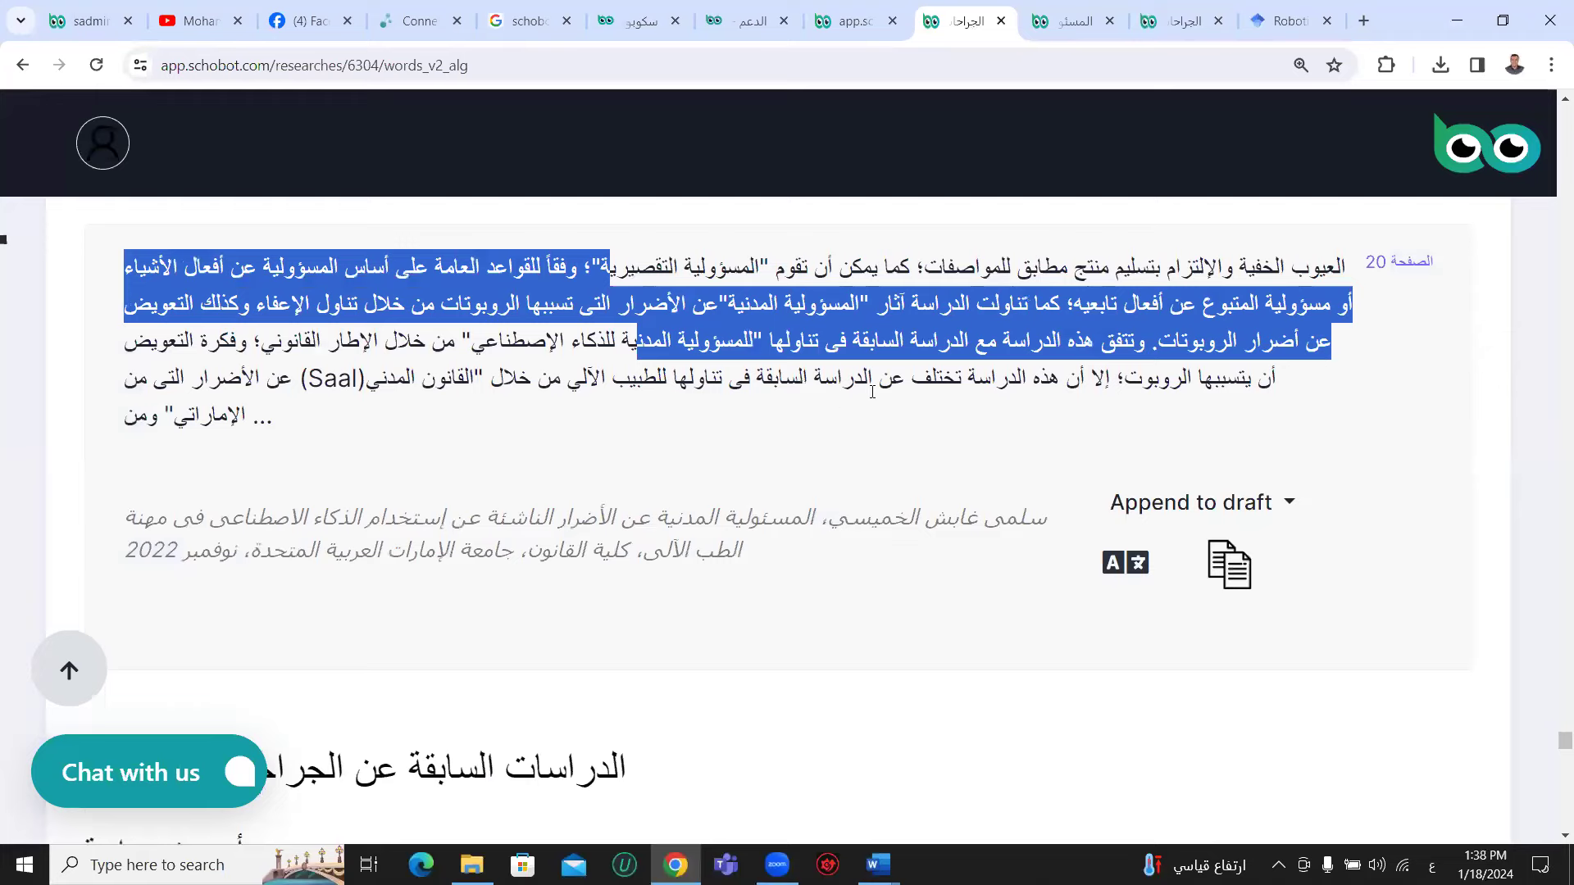
drag(893, 376, 352, 388)
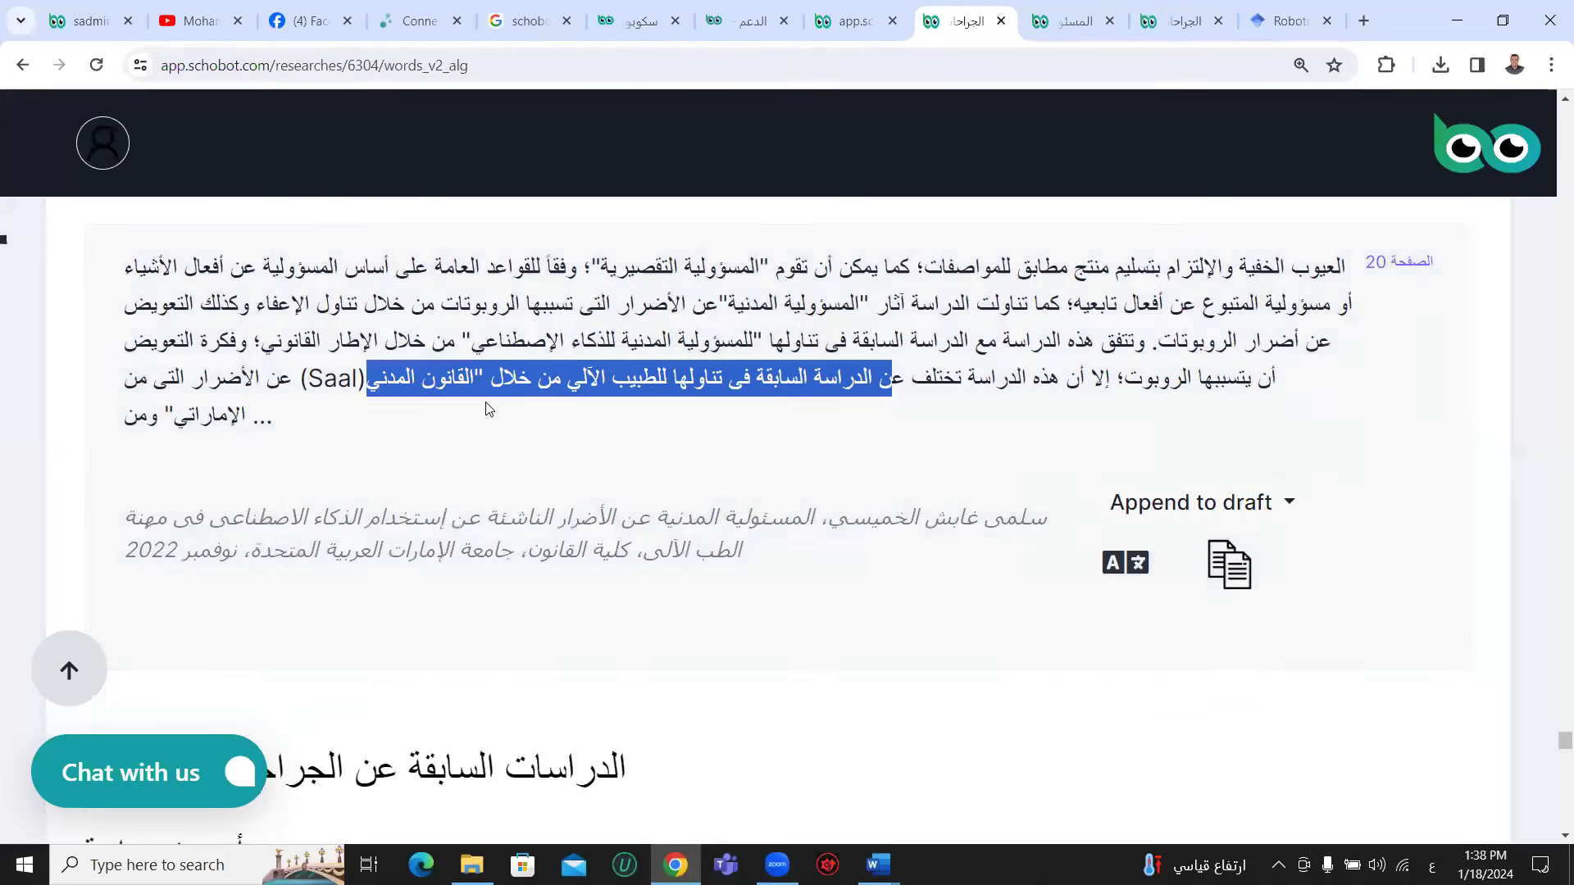
click(573, 410)
drag(568, 379, 673, 378)
click(650, 377)
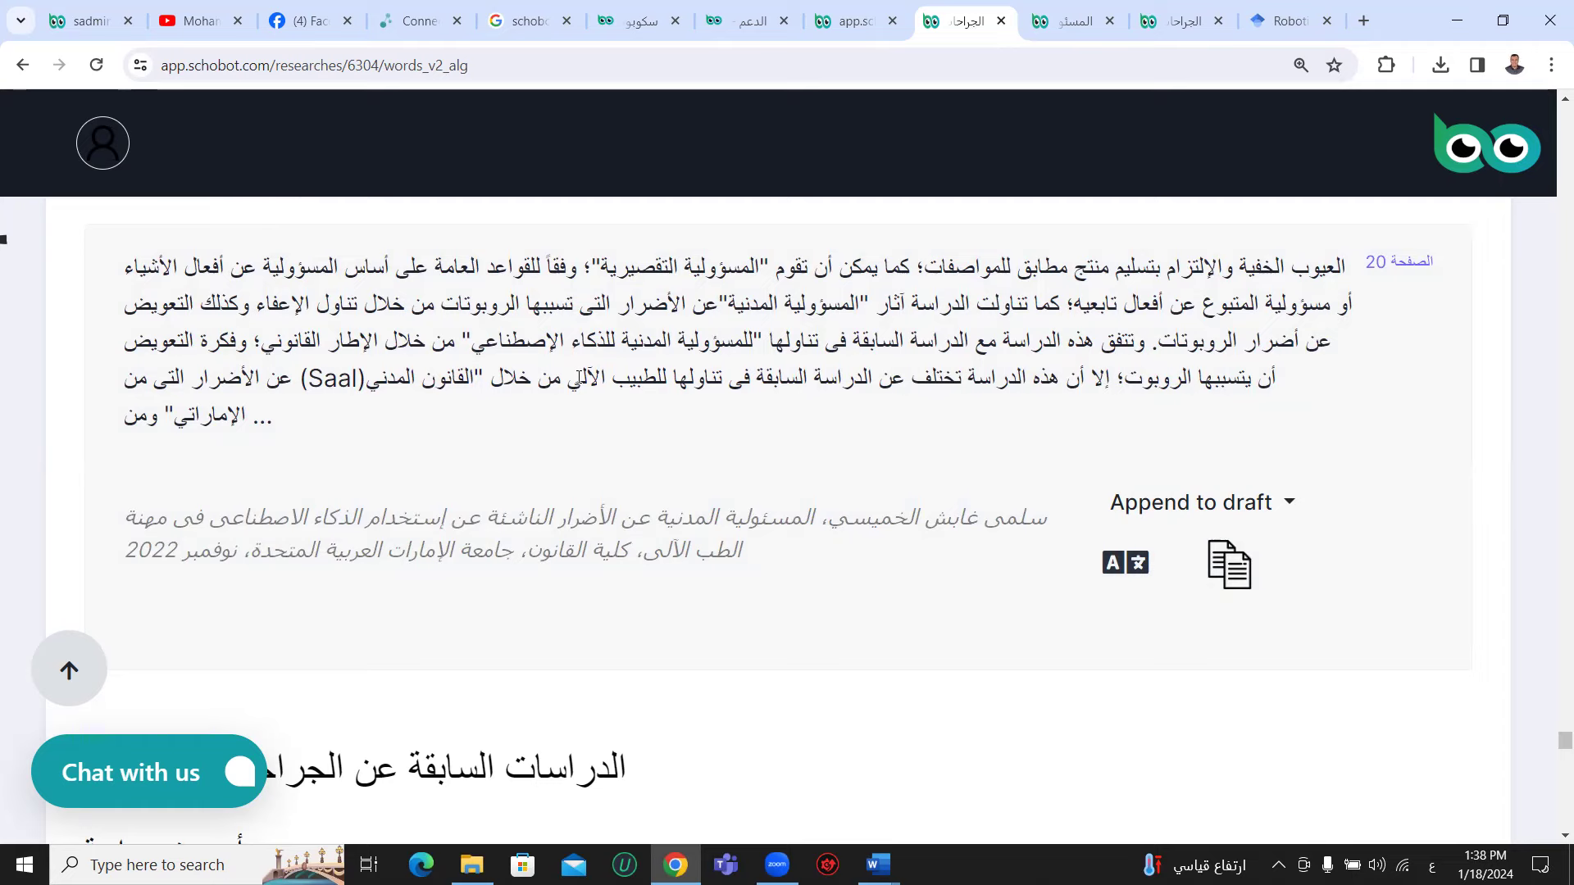
drag(613, 275, 660, 414)
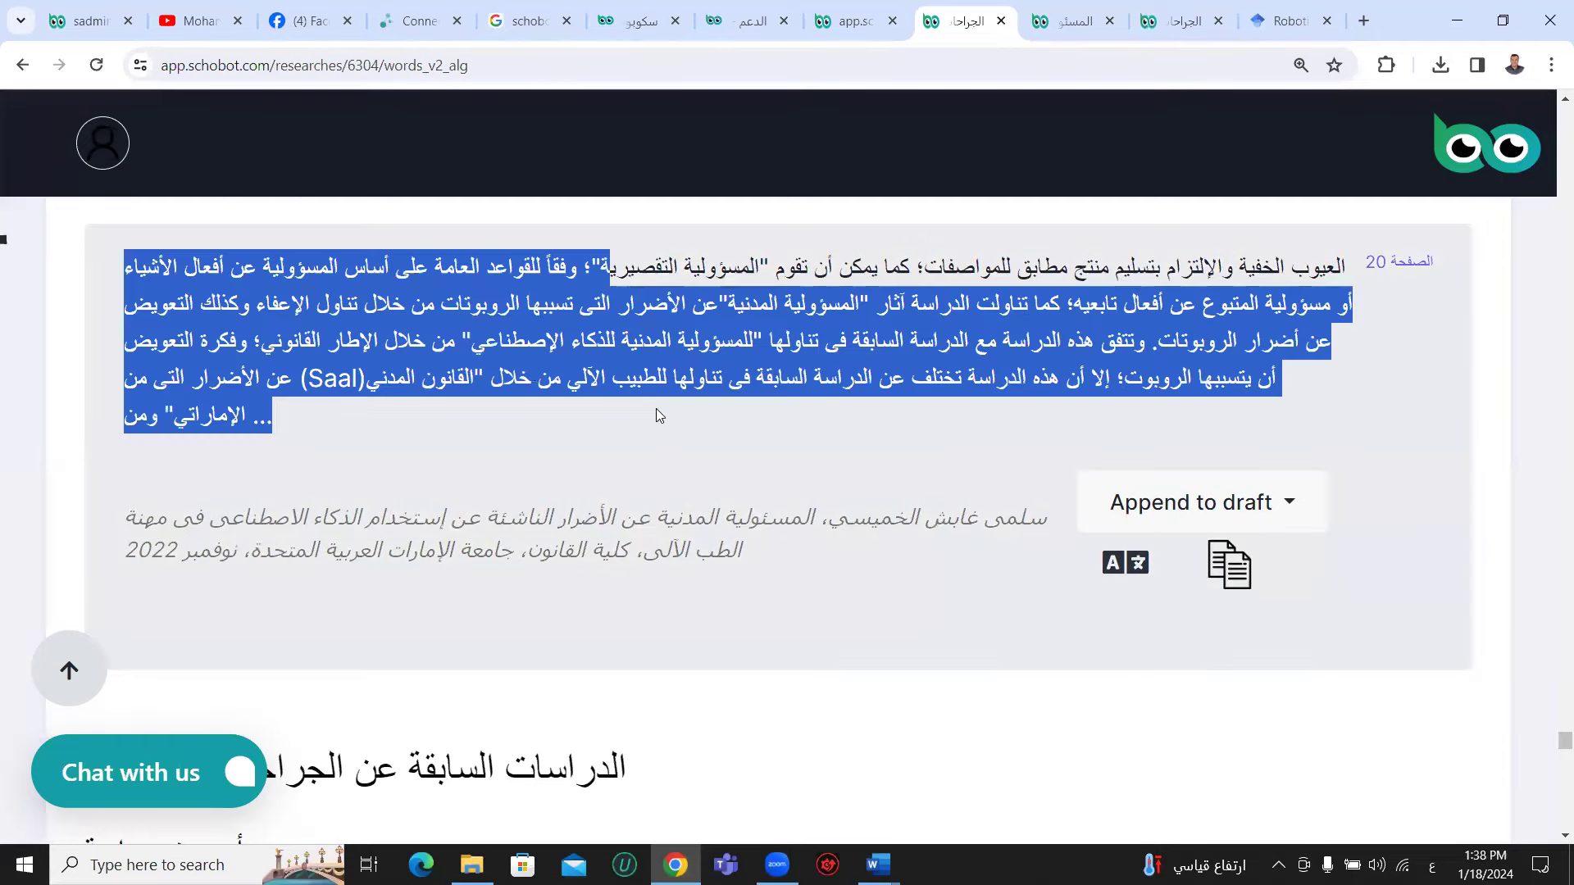
click(644, 362)
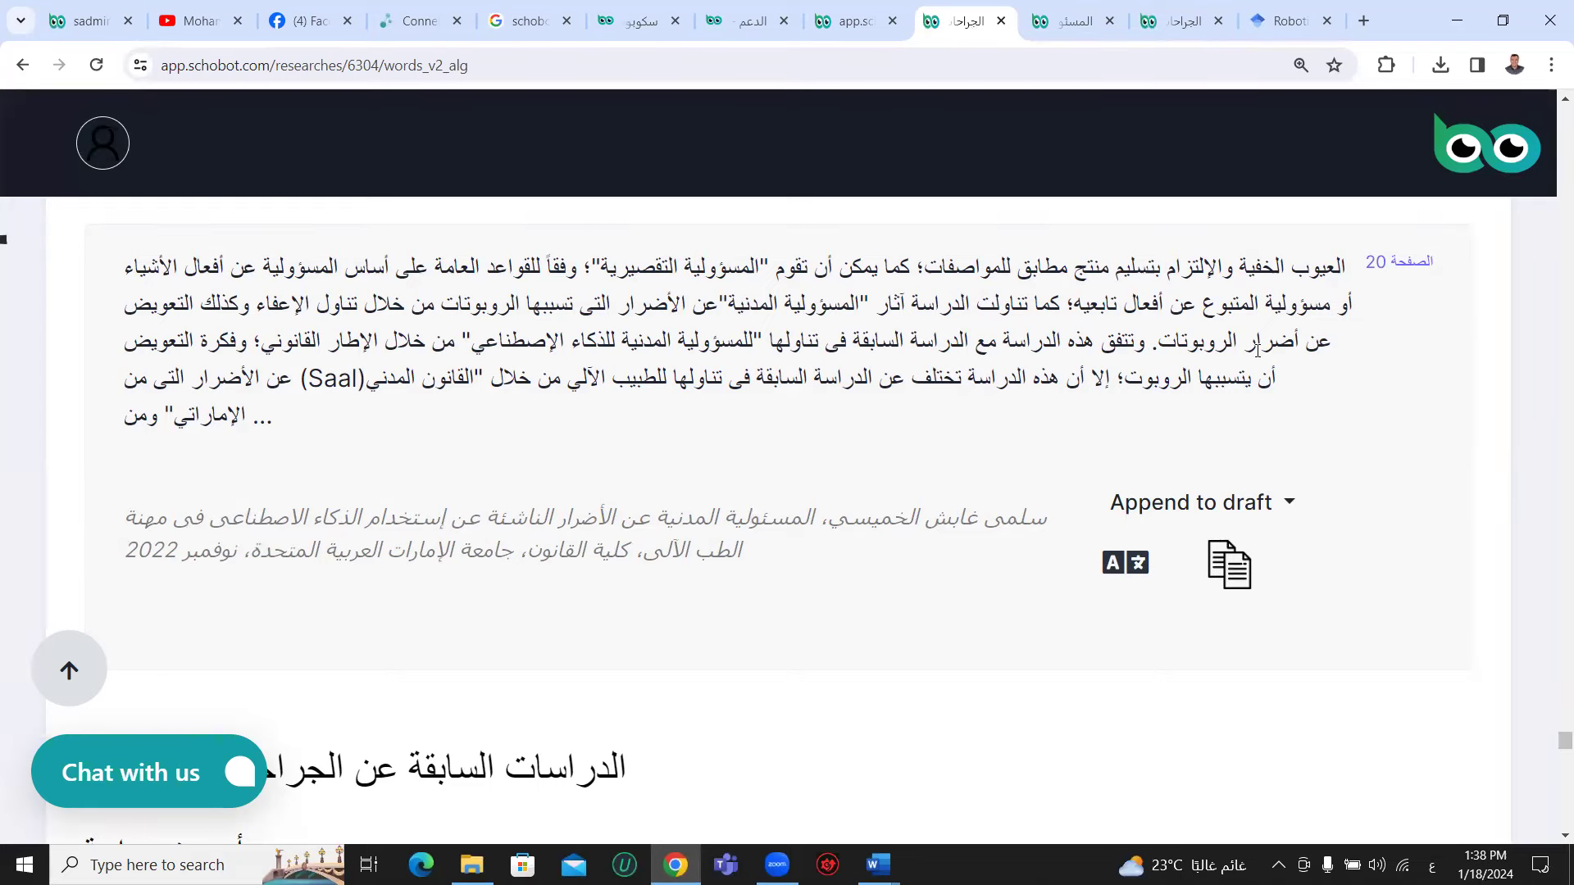
click(1405, 263)
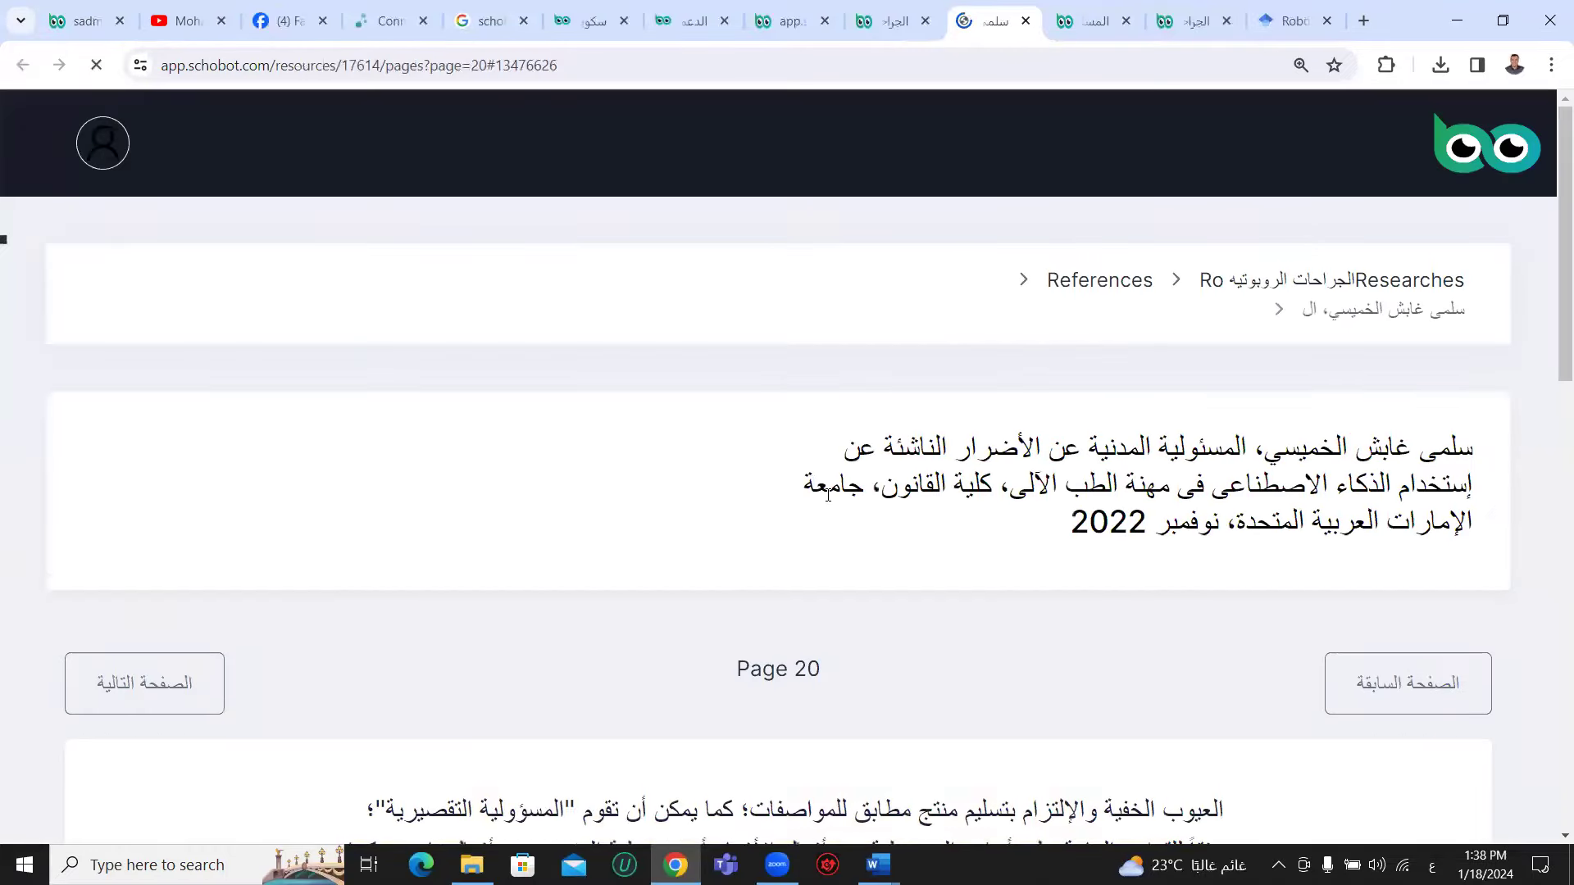
- Read the highlighted excerpt on page 20 of the source reference from start to end
scroll(812, 467, down, 12)
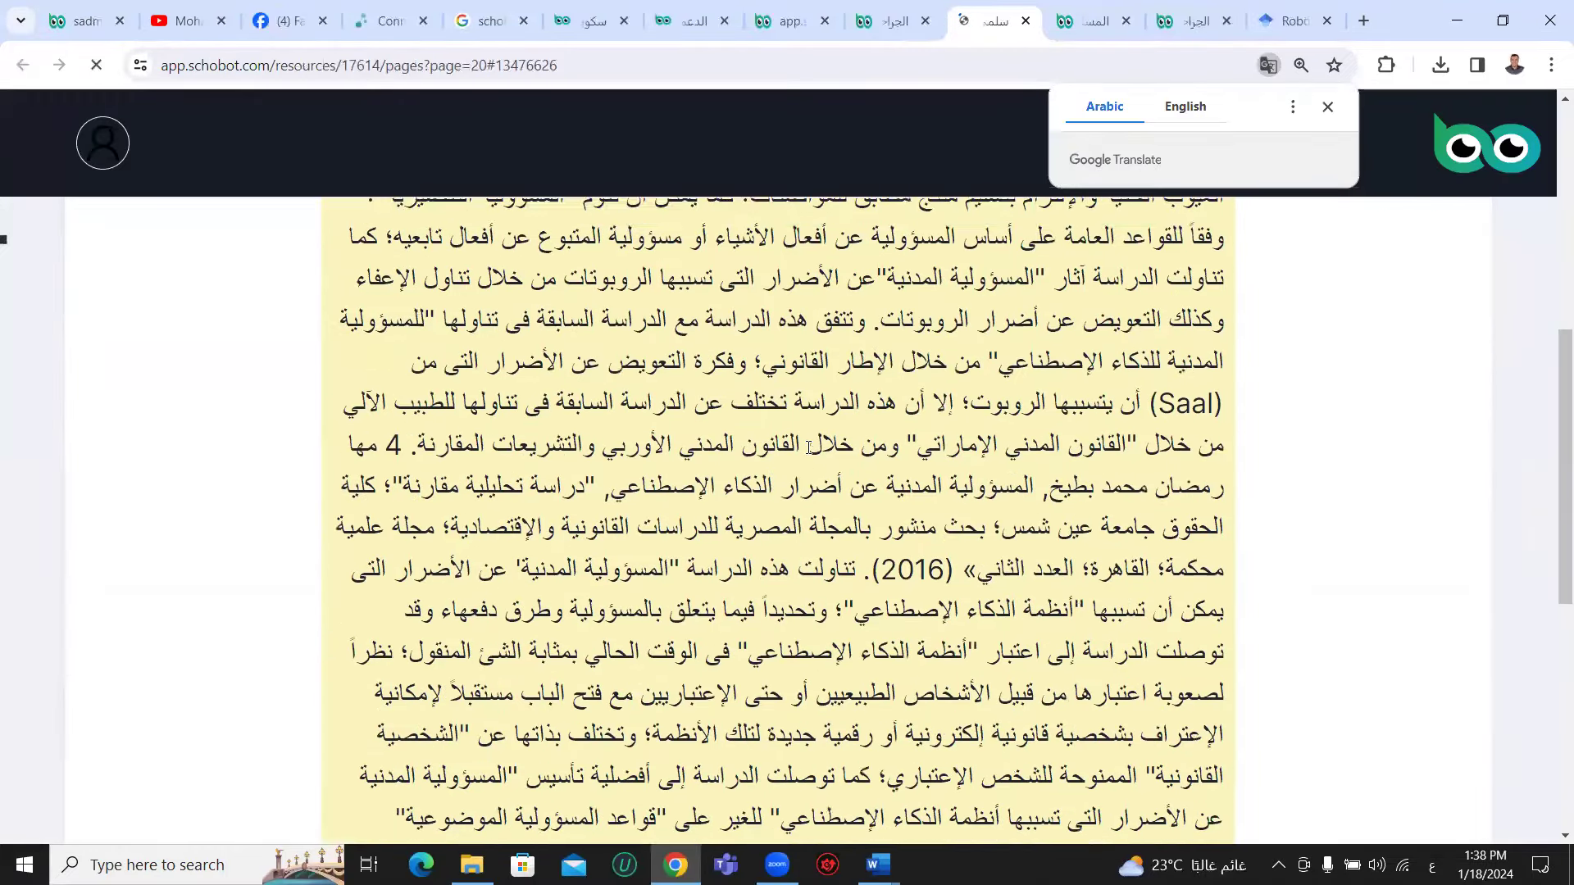
scroll(807, 446, down, 1)
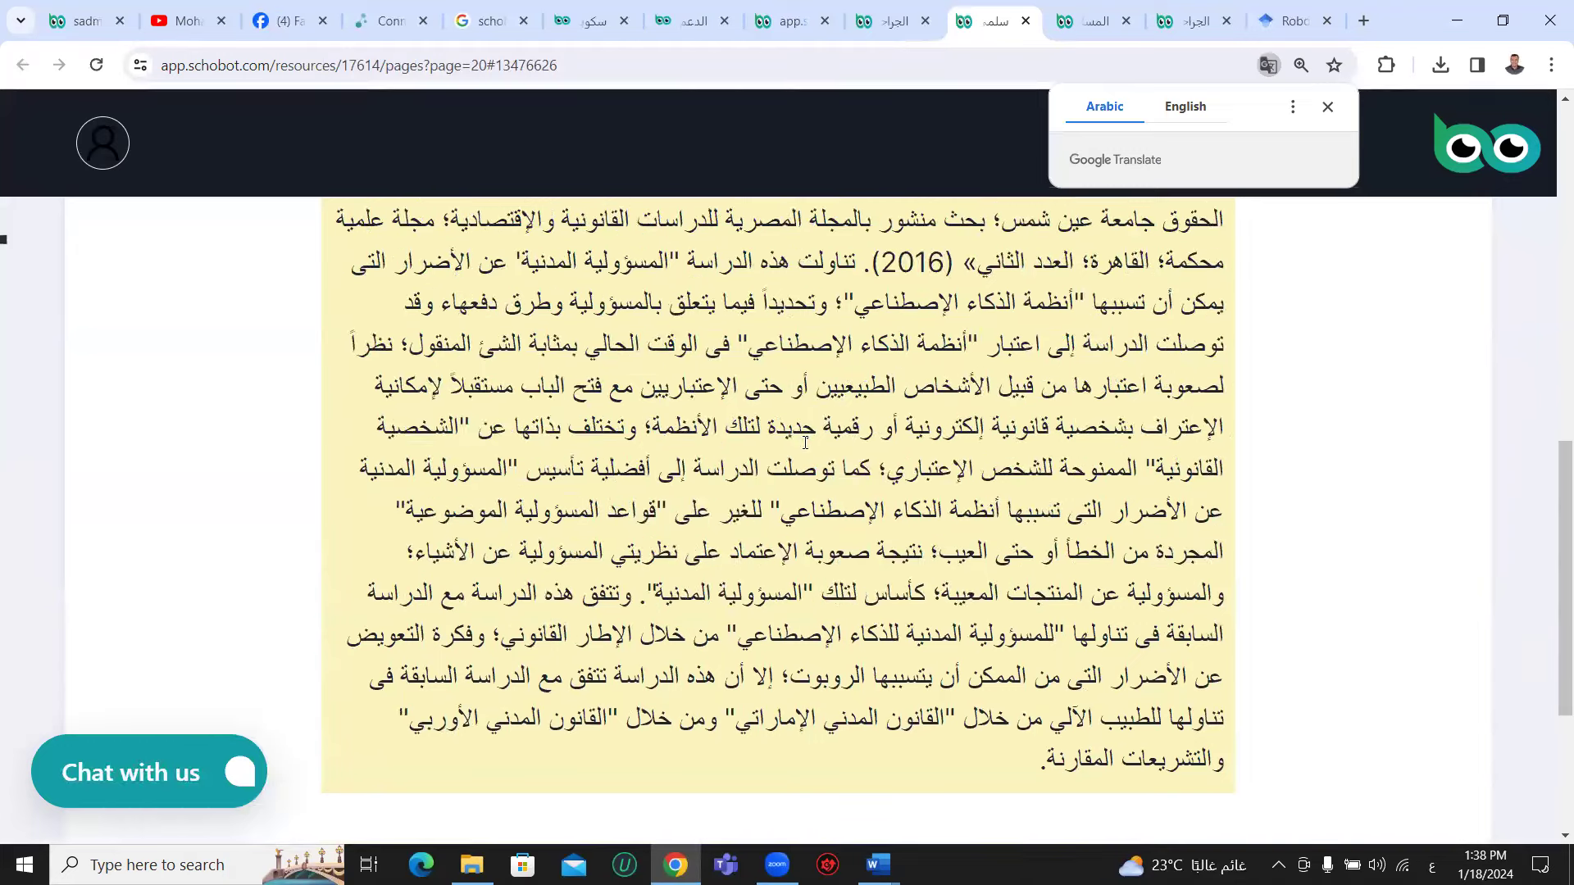
scroll(806, 444, up, 3)
scroll(805, 444, up, 3)
scroll(804, 449, down, 2)
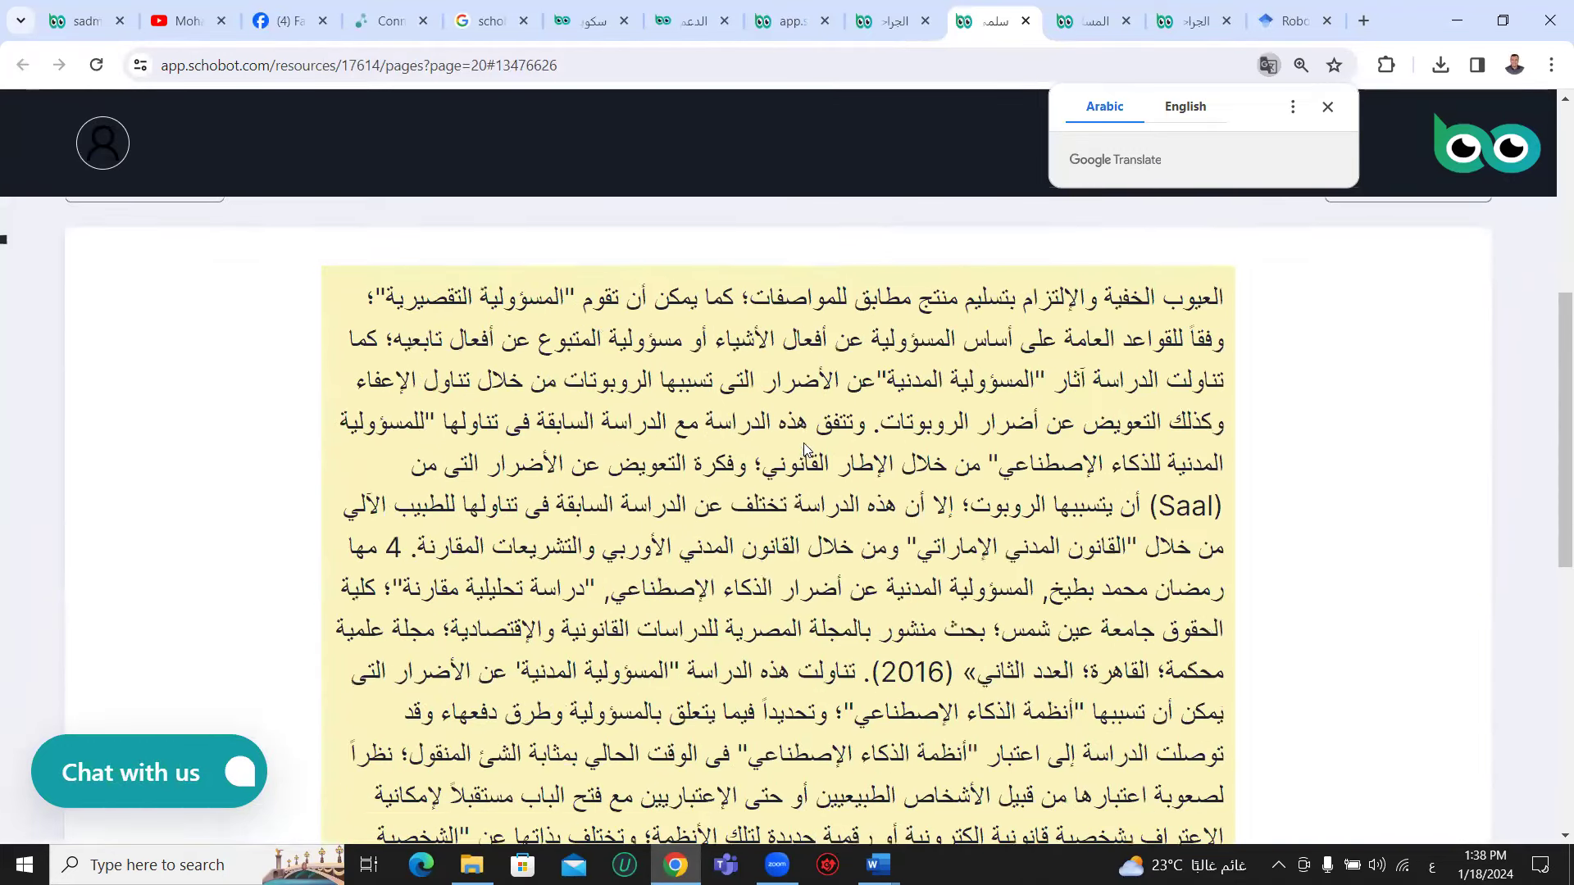
scroll(1107, 366, up, 2)
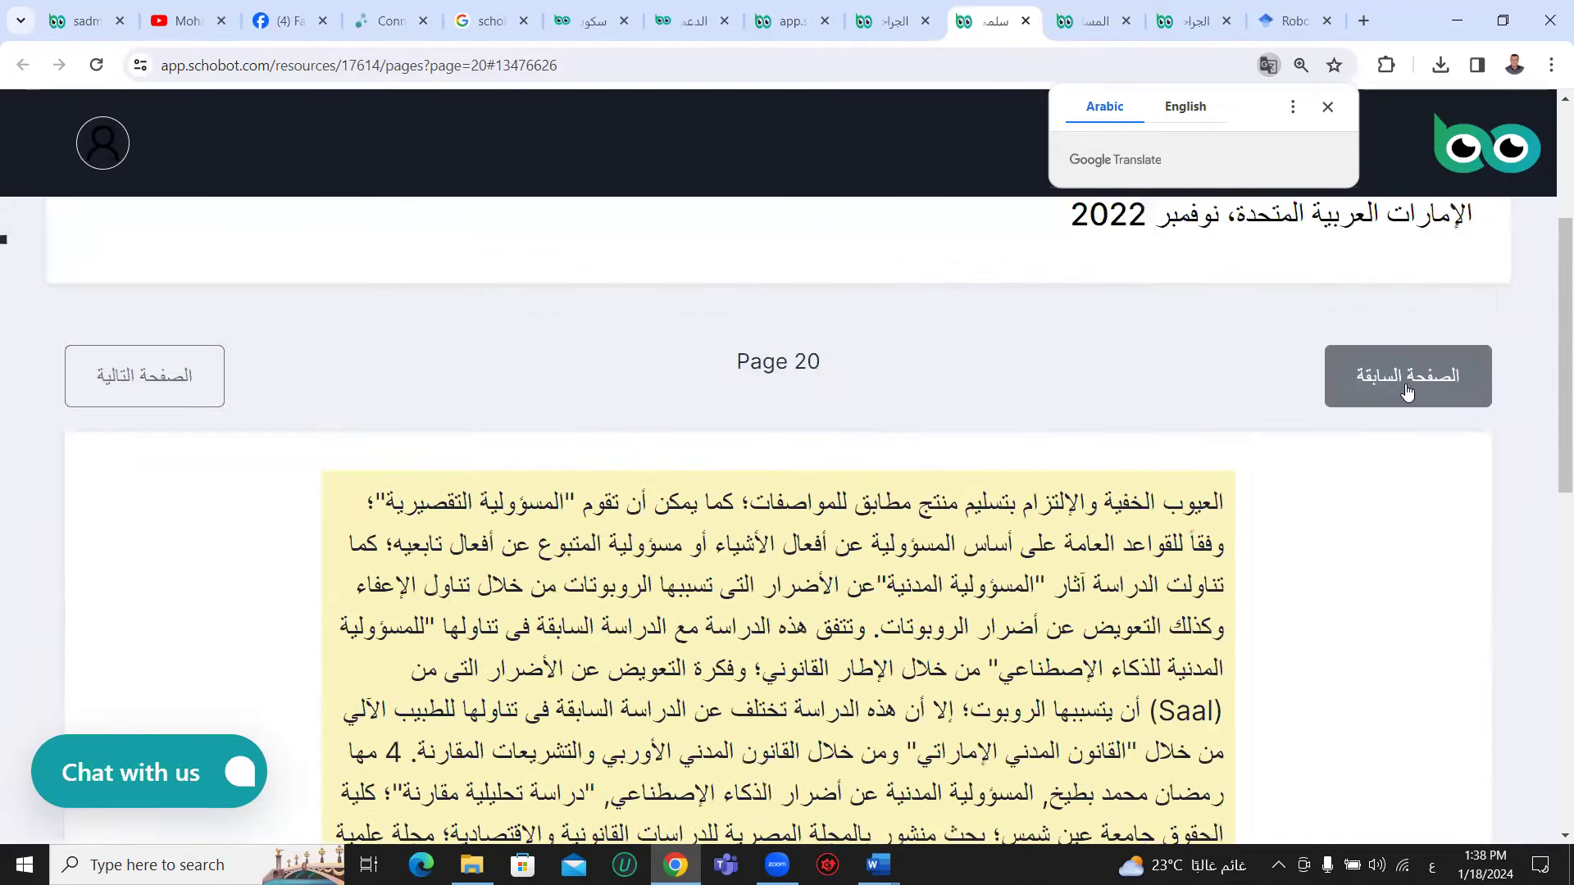
- Go to page 21 of the reference and look through its text down to the end
click(165, 376)
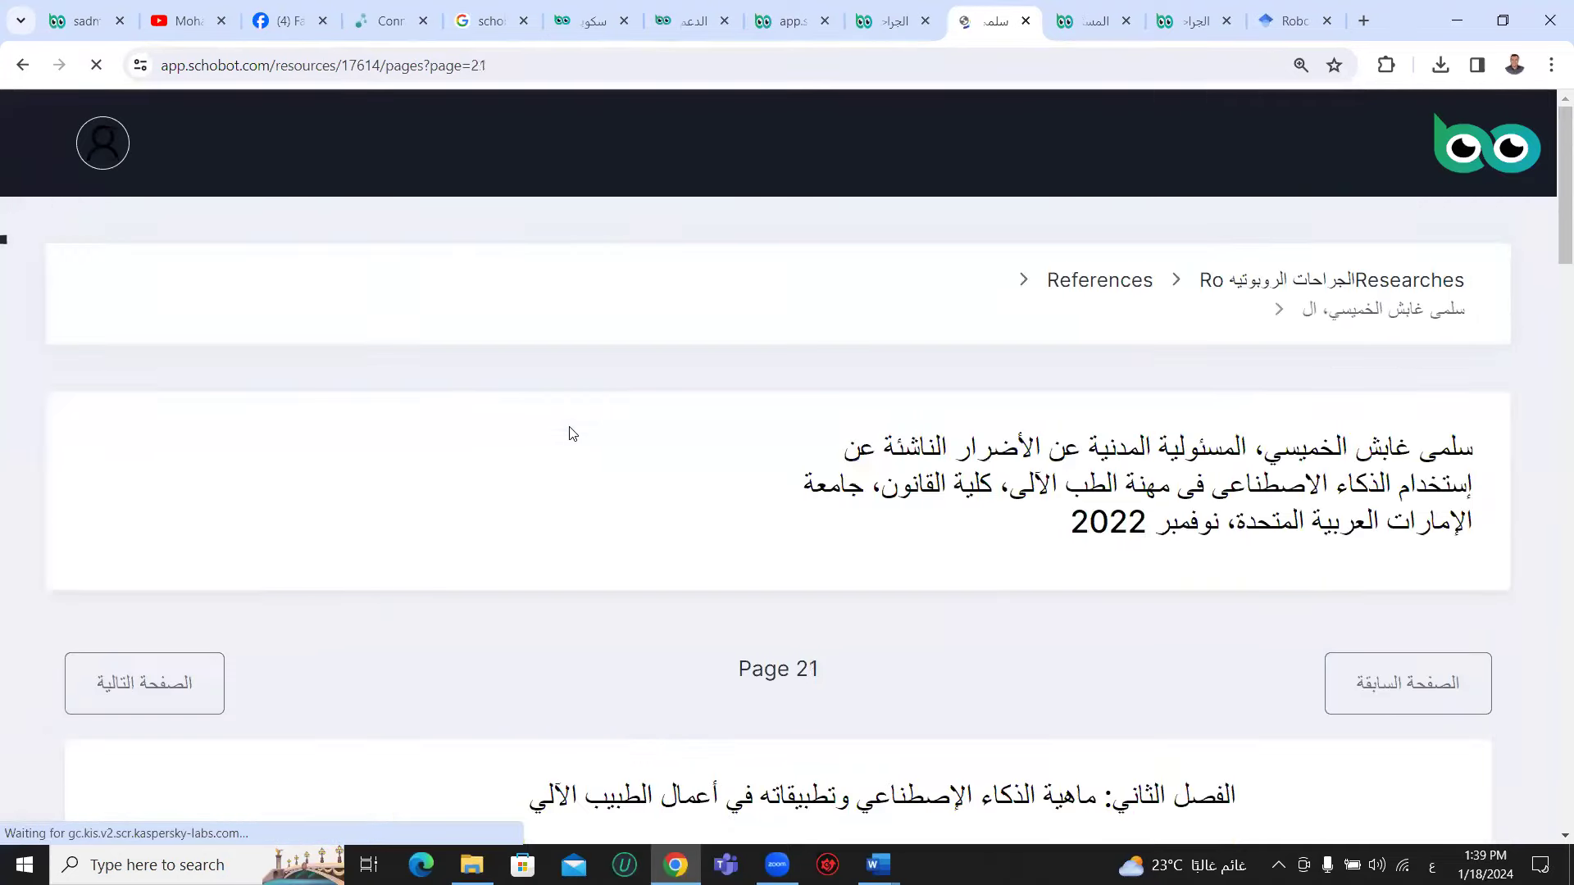
scroll(575, 433, down, 8)
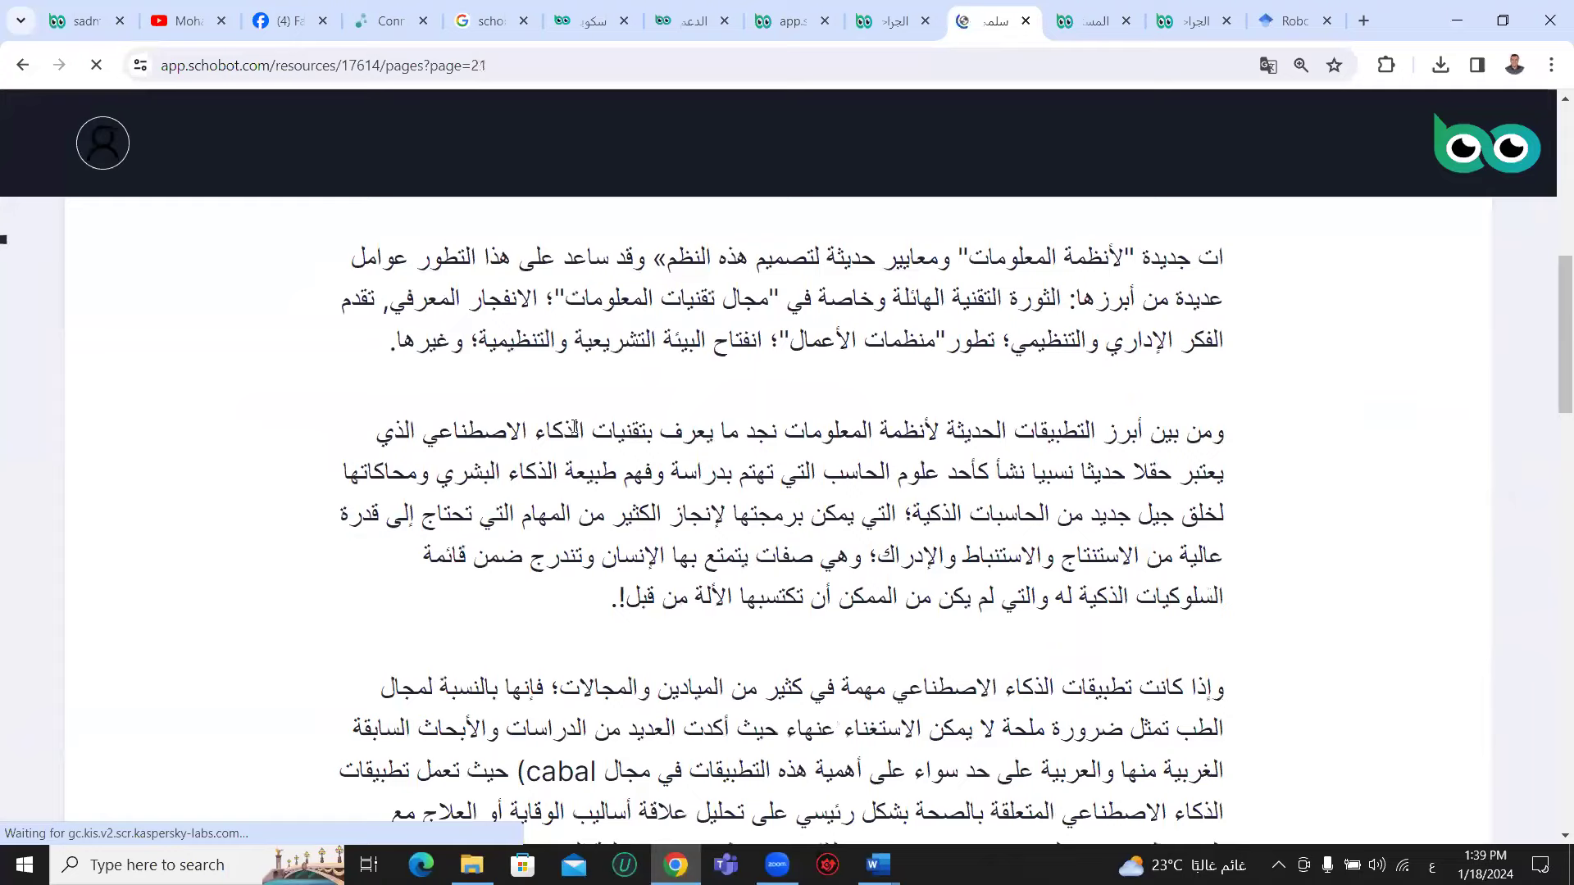
scroll(575, 426, down, 12)
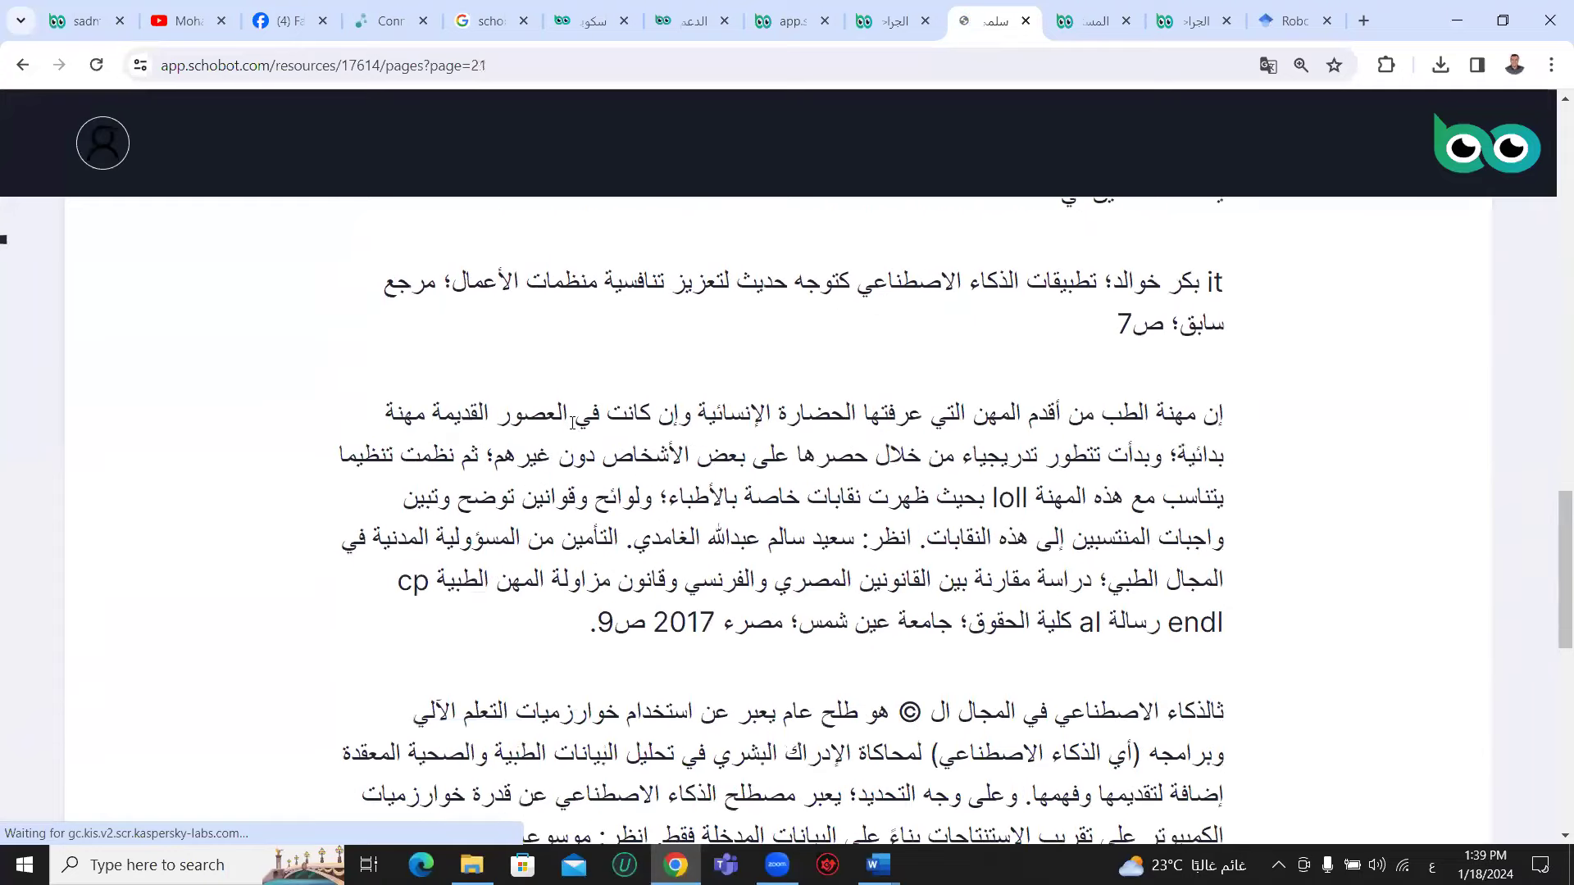
scroll(572, 423, down, 10)
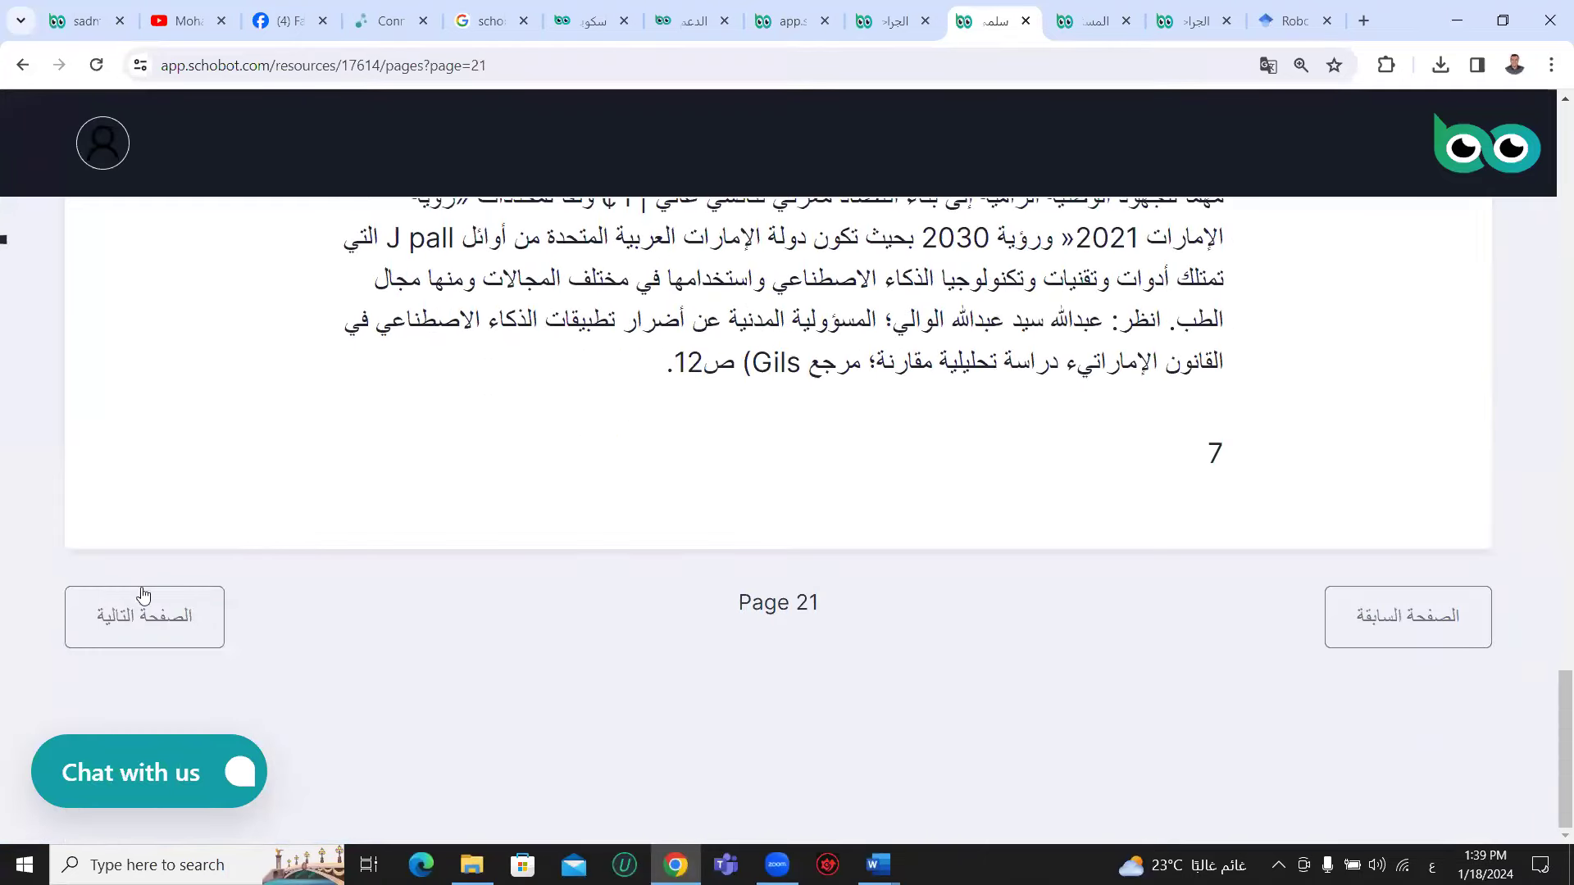
- Advance to page 22 and copy the text from the end of the المبحث الثاني line into the paragraph starting يعد التطور الرقمي
click(131, 607)
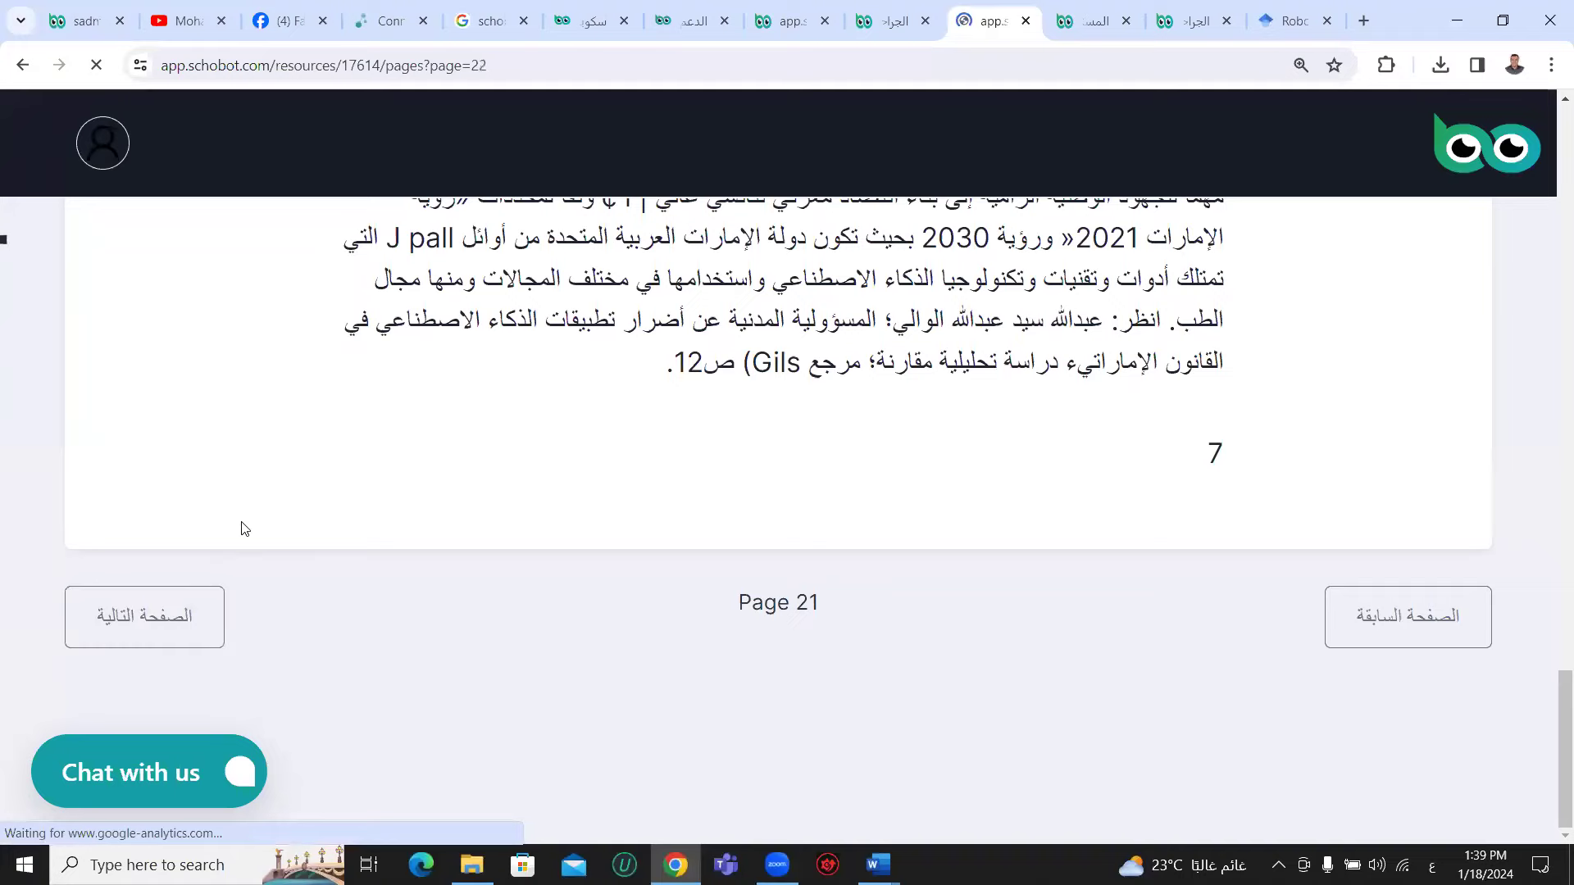
scroll(250, 513, down, 11)
scroll(256, 495, up, 2)
drag(807, 411, 841, 473)
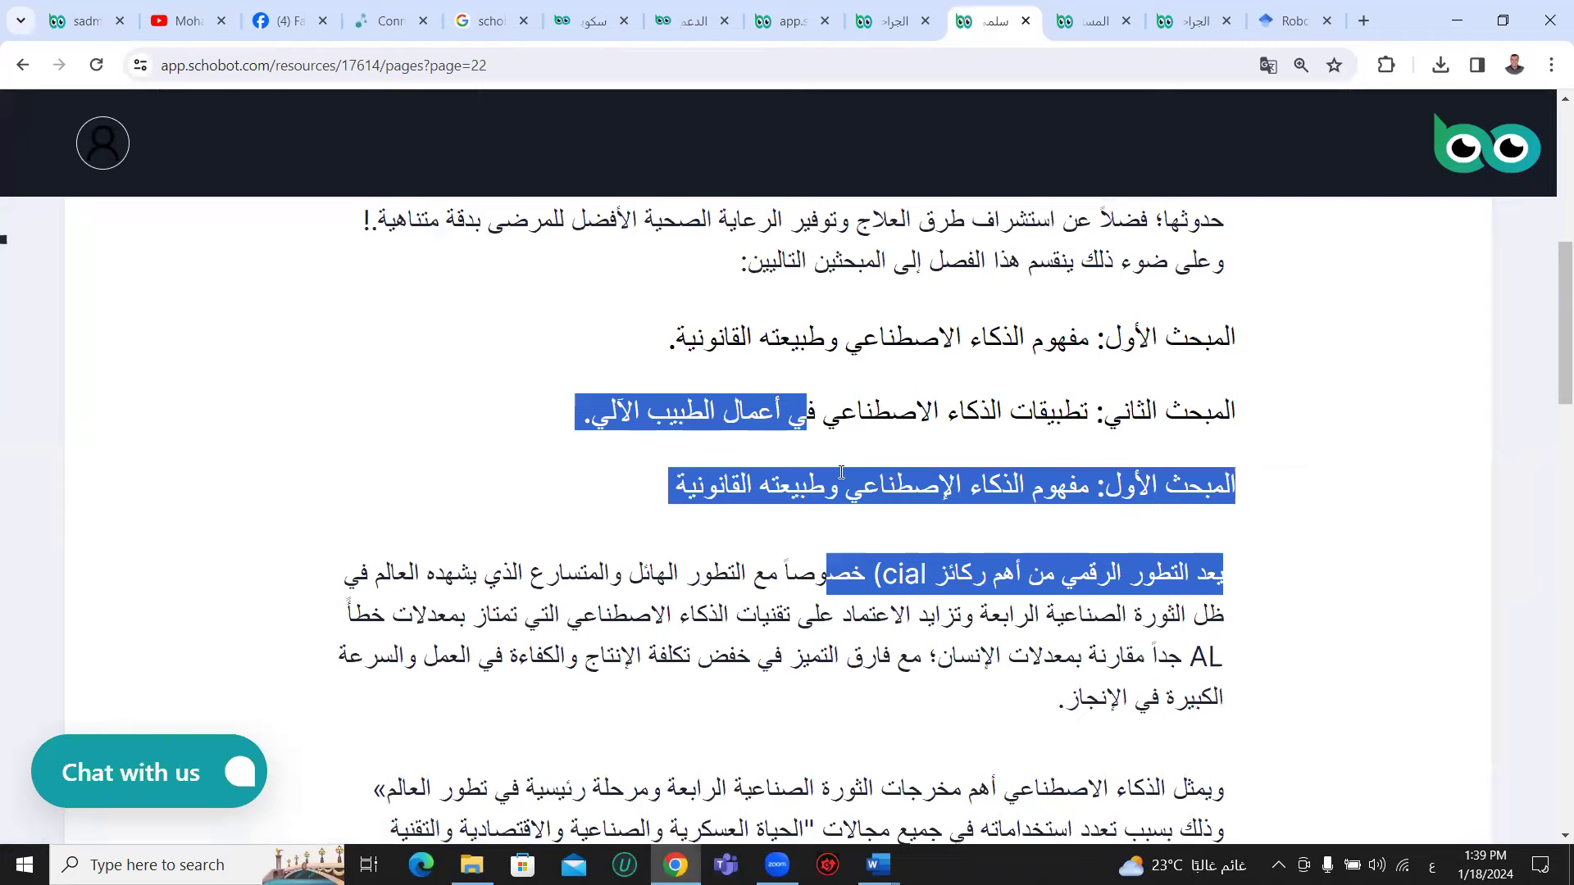
right_click(841, 473)
click(897, 495)
click(830, 498)
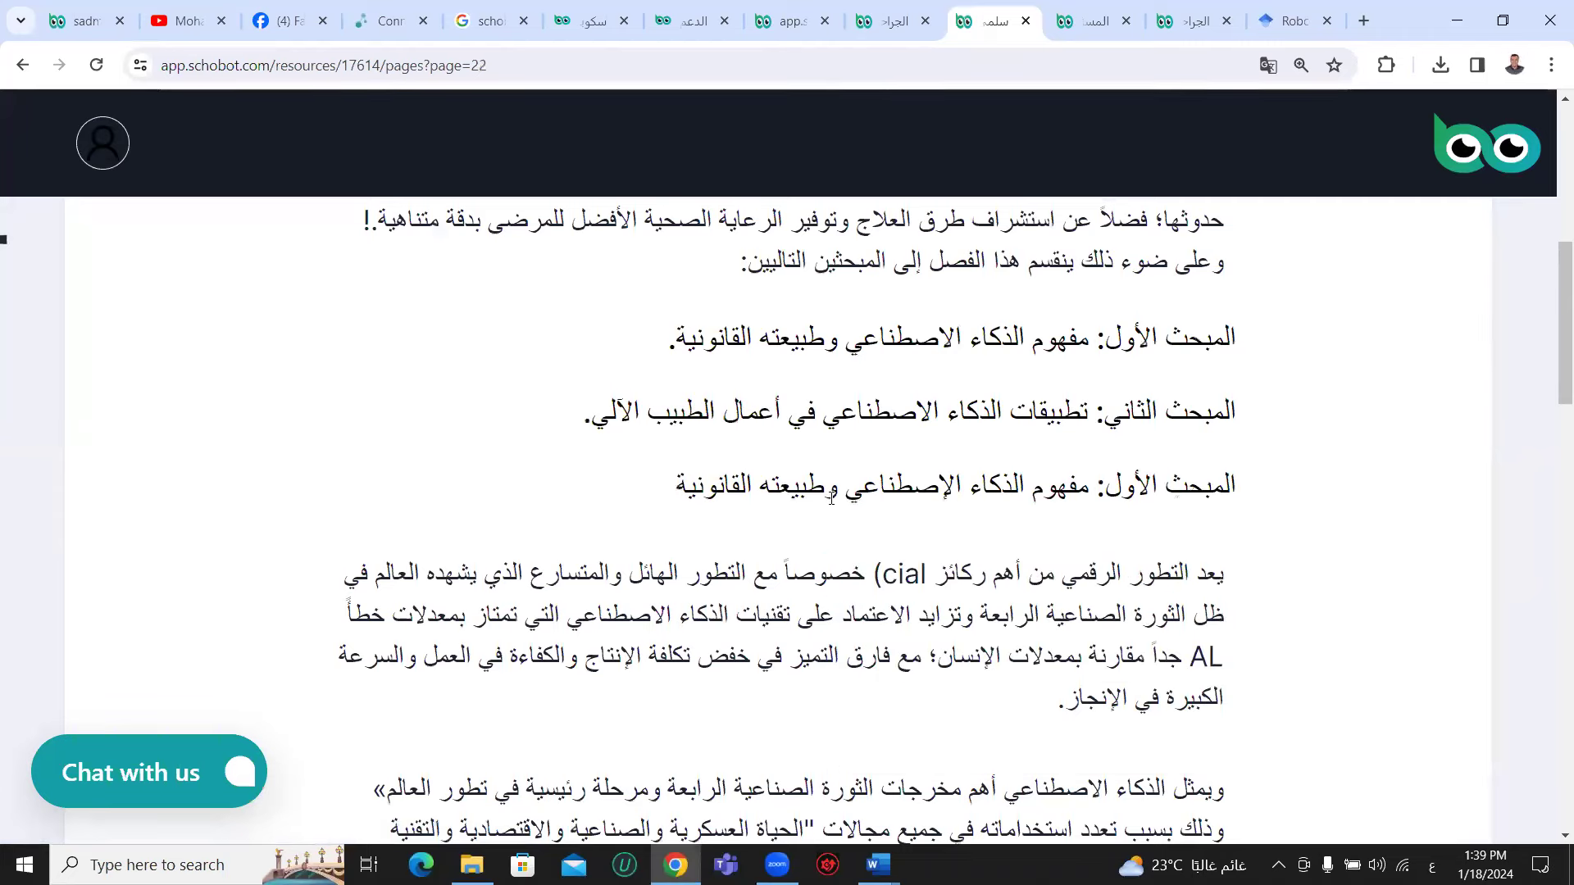
- Copy another passage from the body text further down page 22, then clear the selection
scroll(830, 497, down, 5)
drag(874, 413, 889, 496)
right_click(907, 488)
click(951, 503)
click(764, 403)
- Examine the rest of page 22, from the paragraph on دولة الإمارات العربية المتحدة to the footnote sources
scroll(764, 403, down, 6)
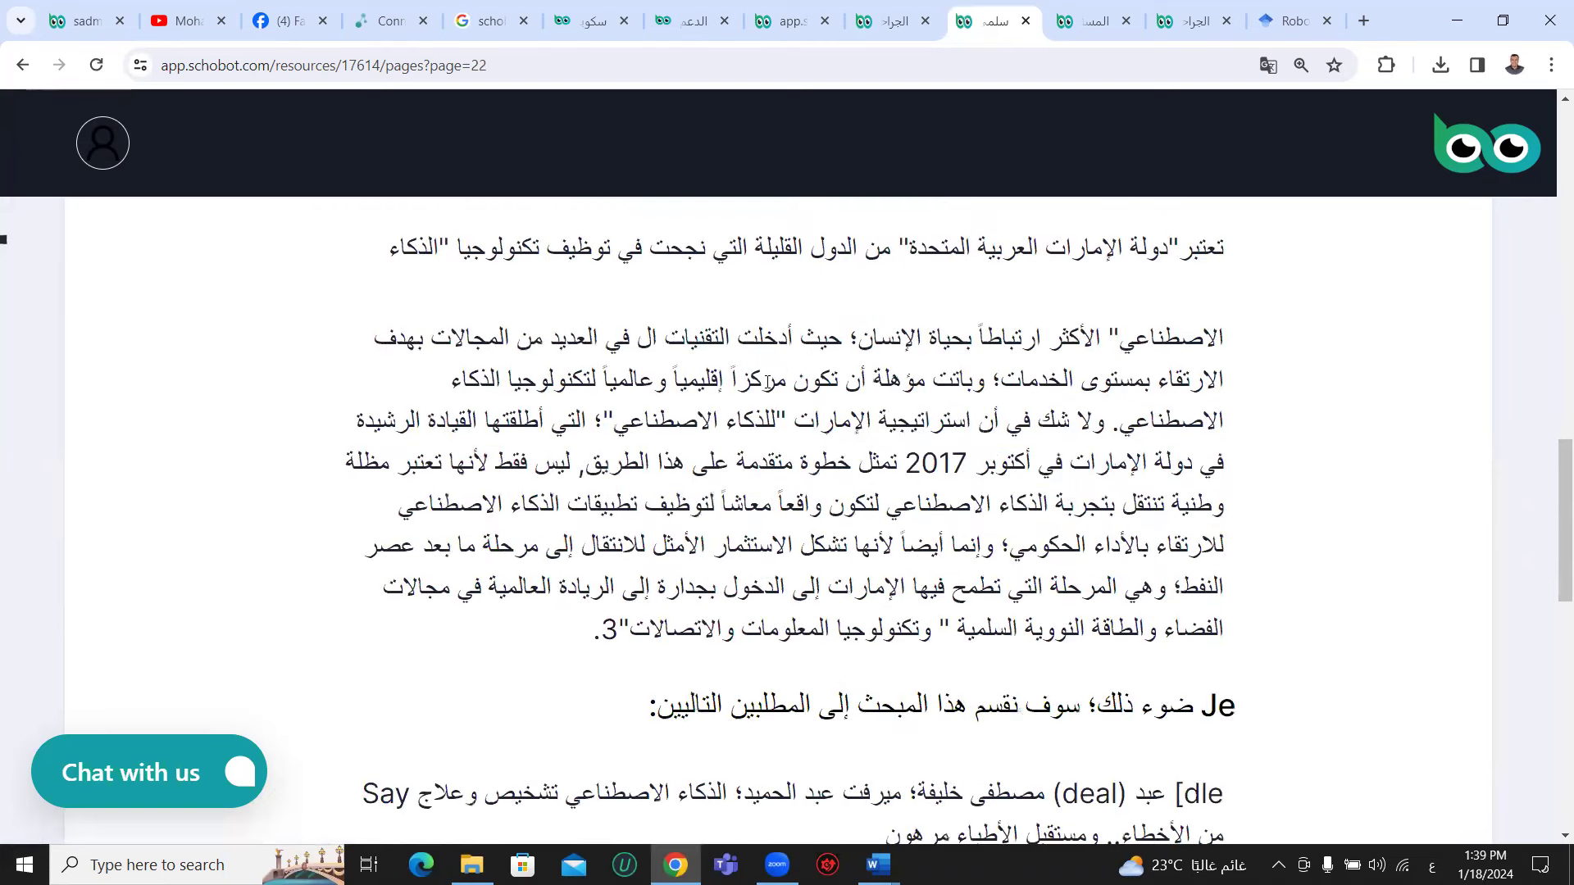
scroll(766, 382, down, 3)
scroll(780, 457, down, 7)
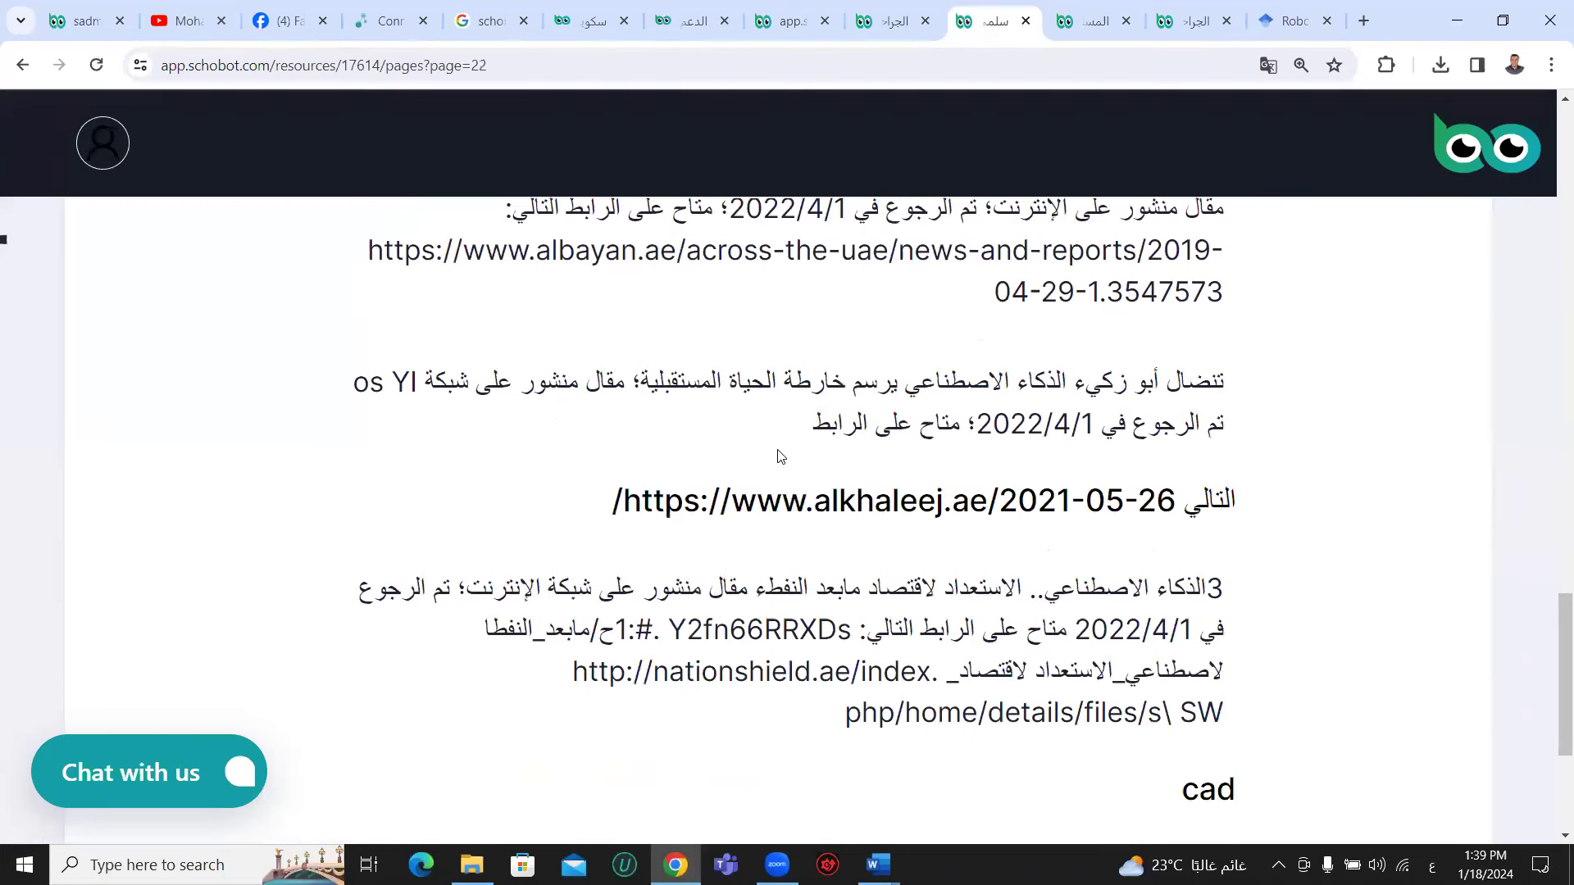
scroll(777, 453, down, 4)
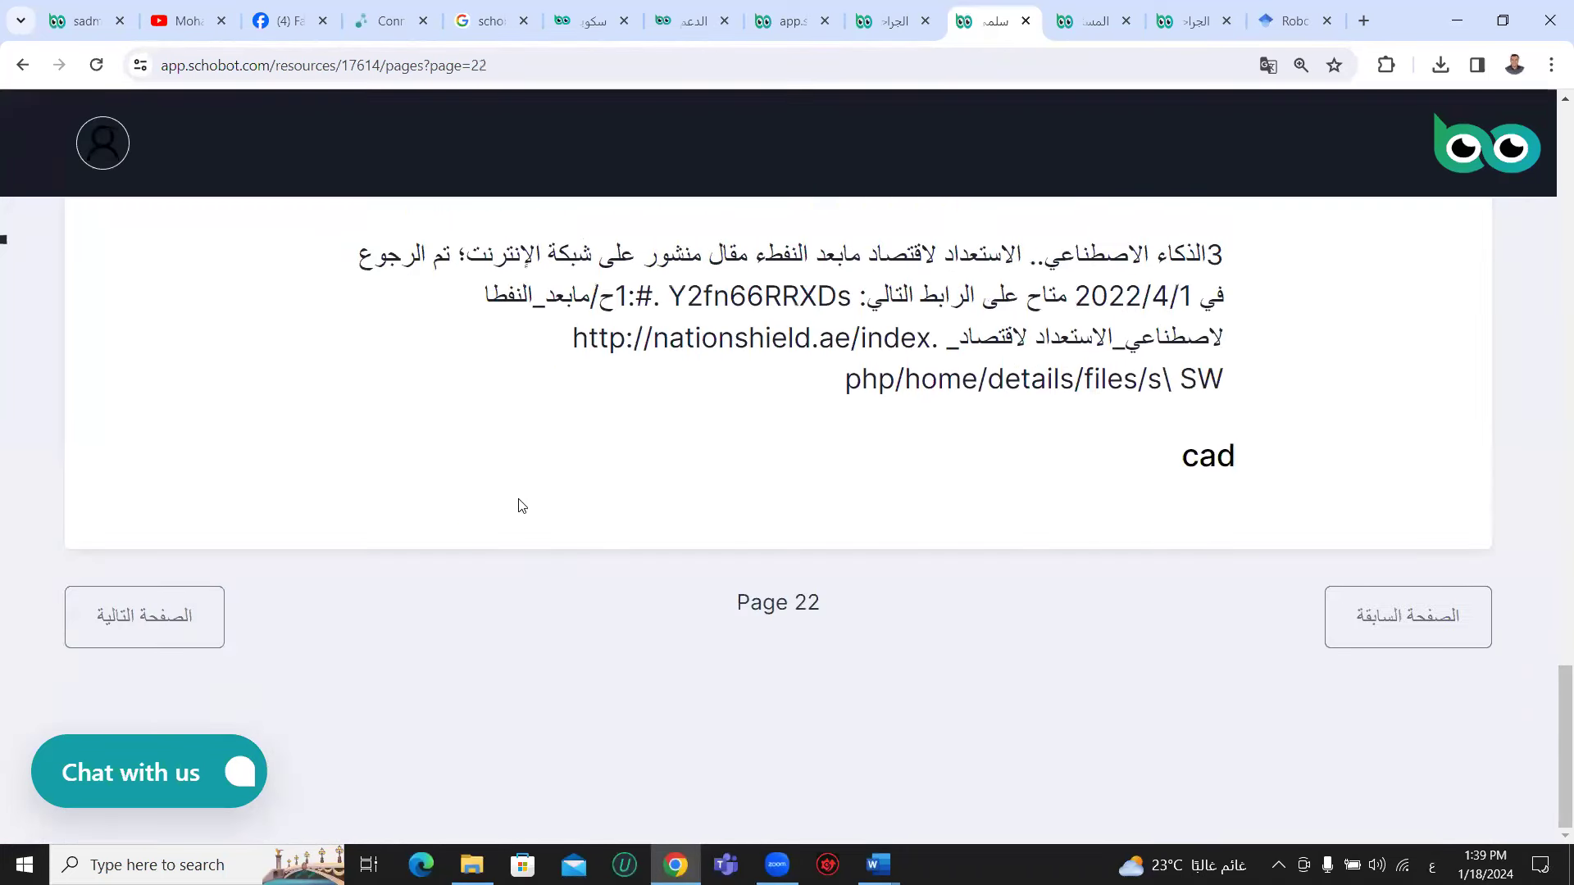
scroll(541, 467, up, 9)
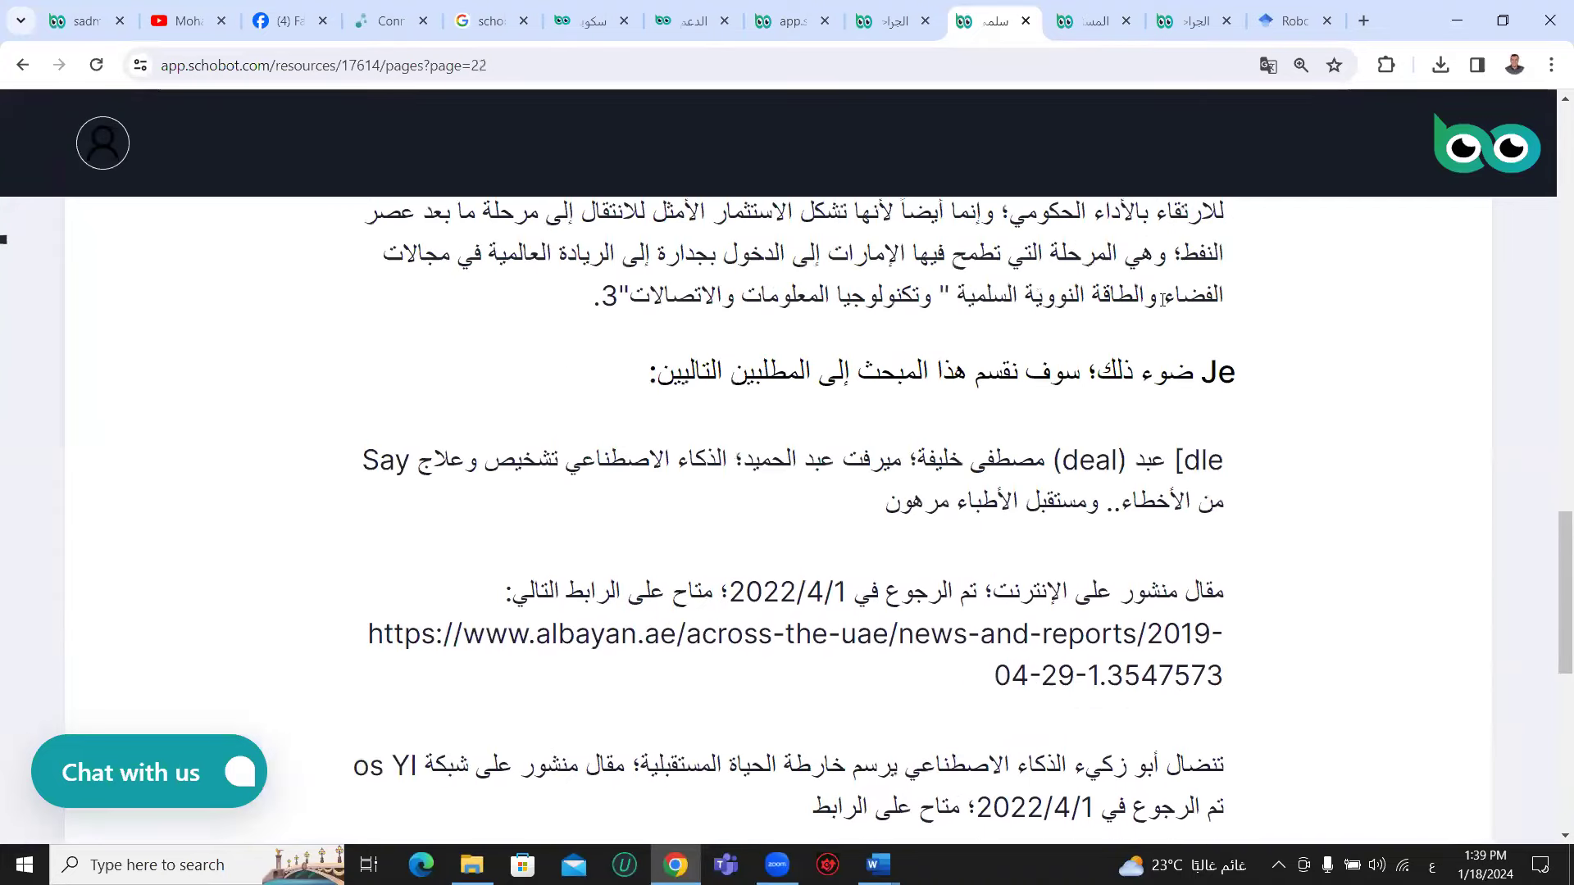